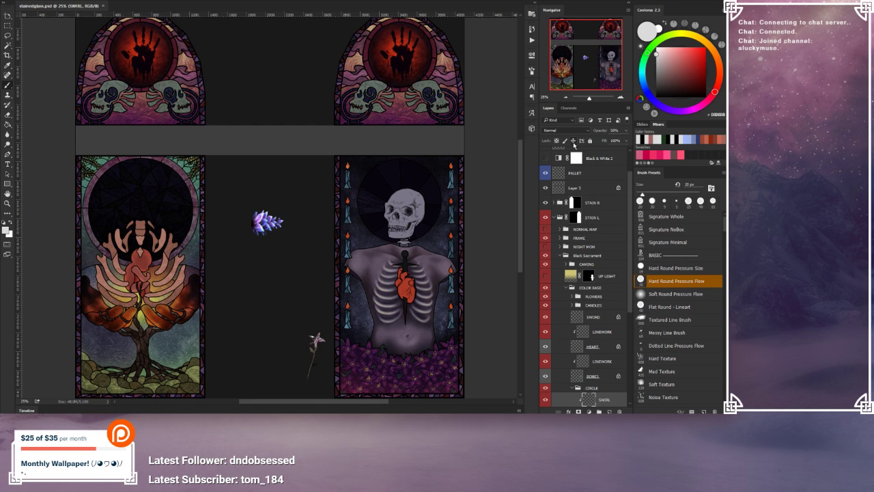
Step: Choose the Messy Line Brush at 25 px for detailing the dark circle behind the skull
click(621, 97)
click(620, 97)
drag(415, 249, 311, 186)
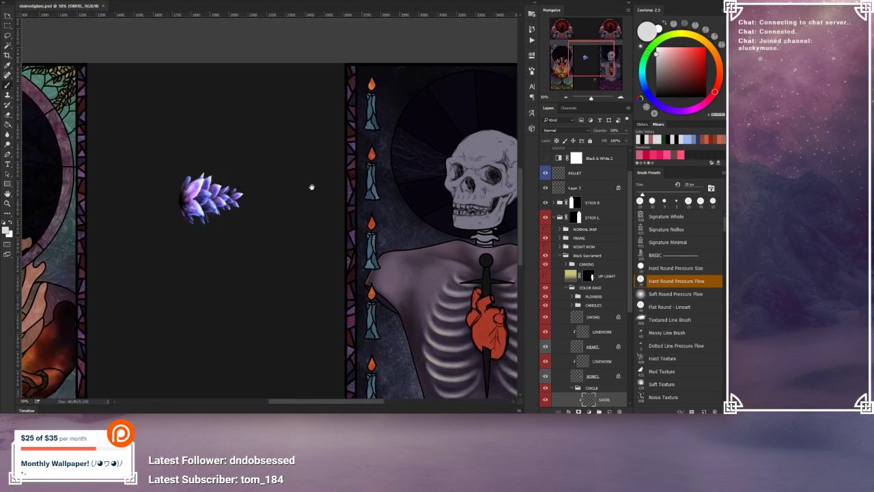
drag(399, 220, 296, 192)
drag(389, 195, 288, 215)
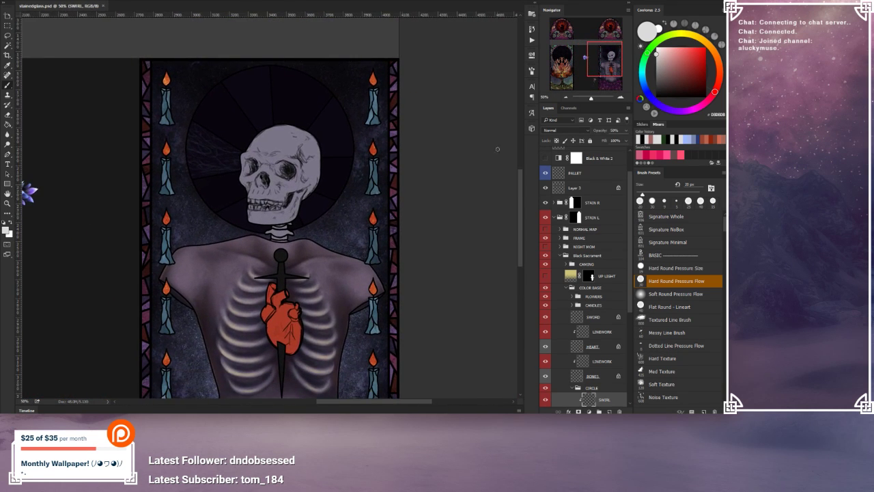
click(621, 97)
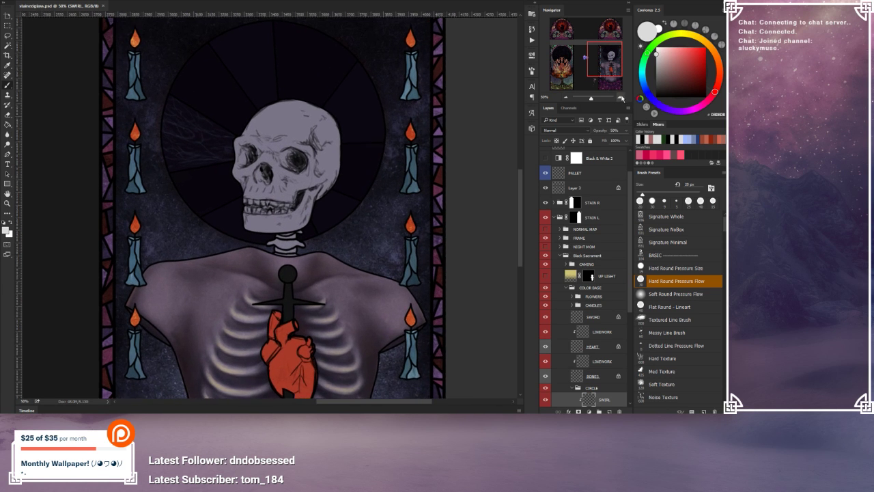
click(621, 97)
drag(313, 63, 320, 149)
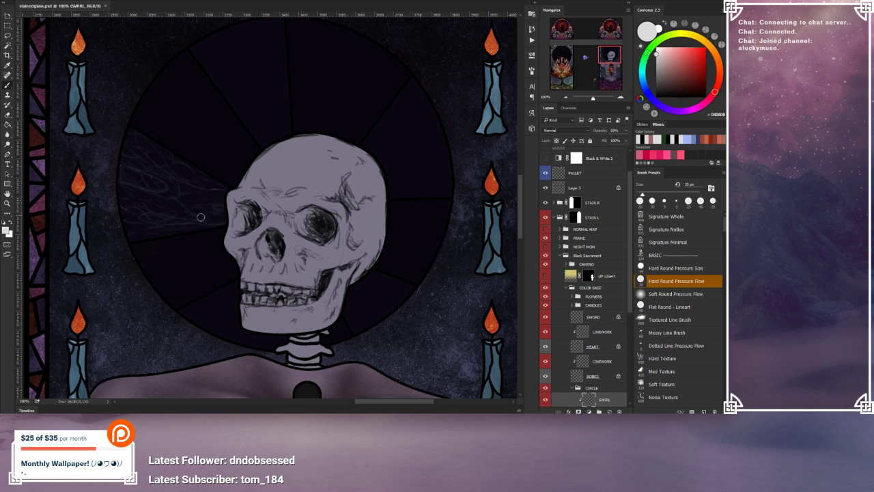
key(bracketleft)
key(bracketleft)
key(bracketleft)
key(bracketleft)
click(650, 334)
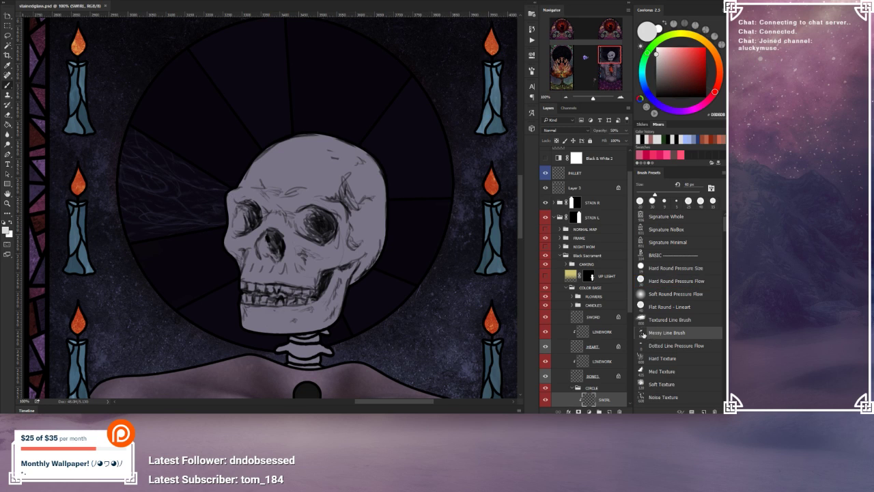
key(bracketleft)
key(bracketleft)
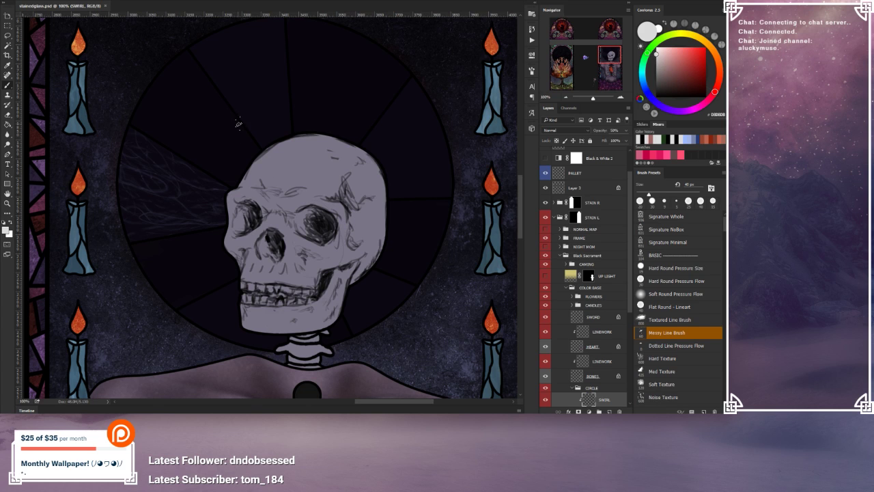
key(bracketleft)
drag(242, 145, 250, 161)
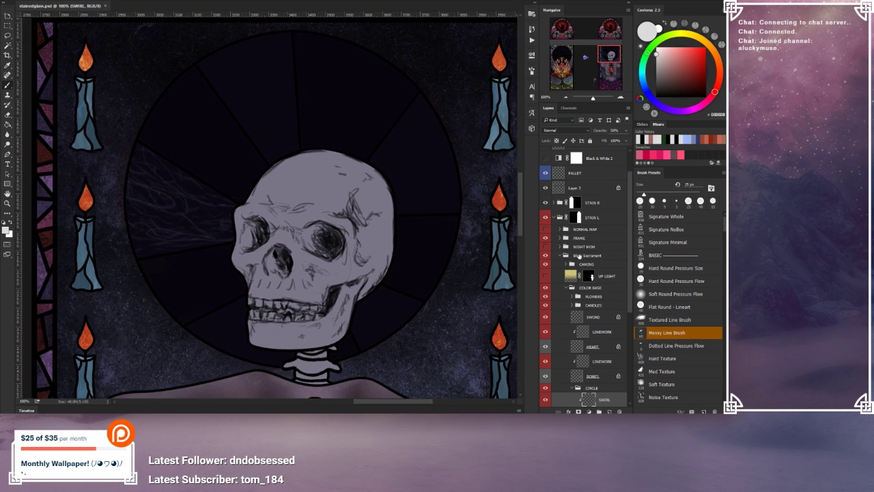
drag(630, 217, 624, 281)
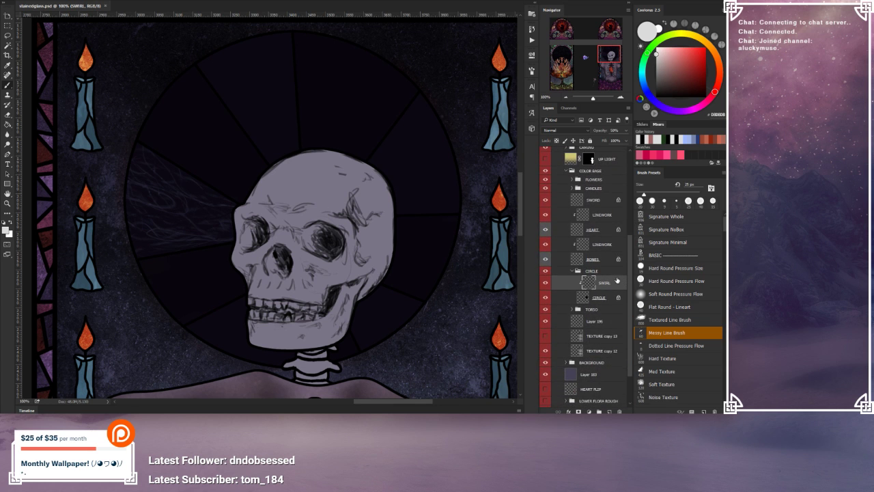
click(621, 97)
drag(214, 146, 301, 208)
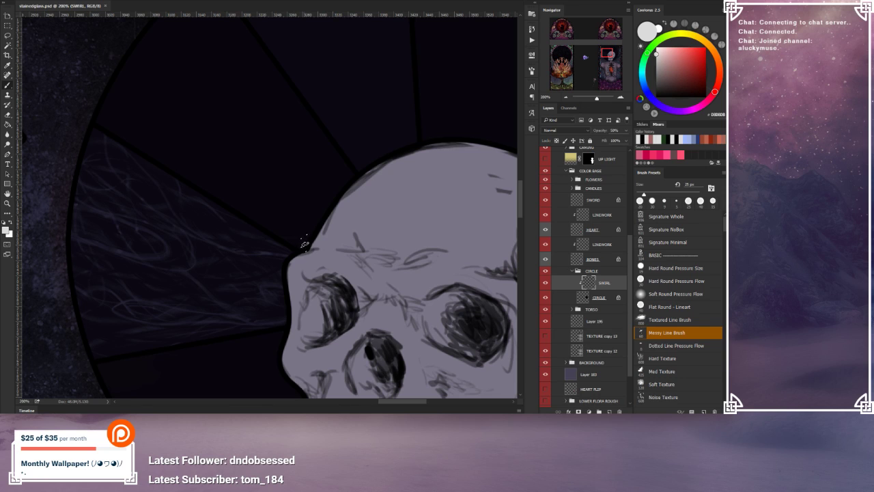
mouse_move(303, 244)
mouse_down()
mouse_move(226, 167)
mouse_move(252, 117)
mouse_move(246, 87)
mouse_up()
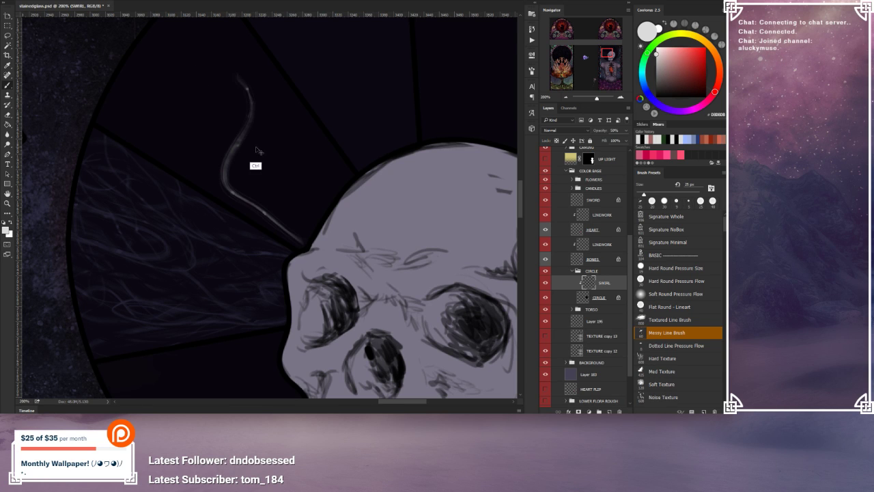
key(ctrl+z)
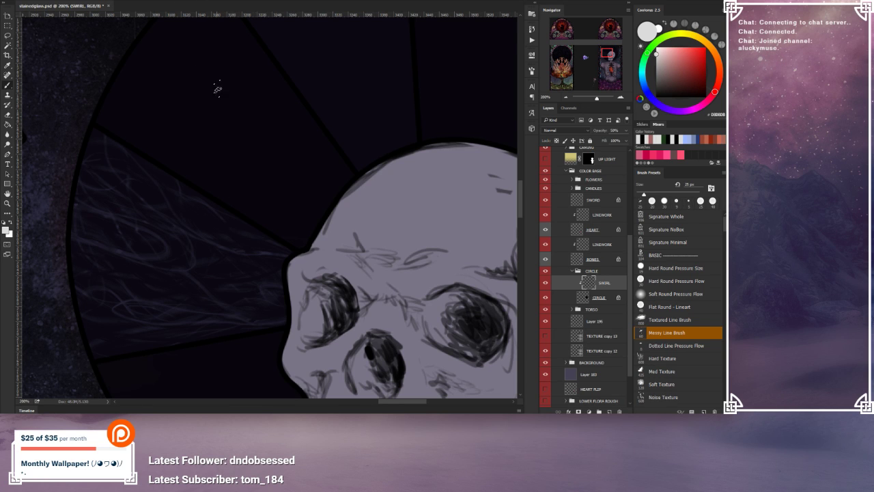
drag(250, 136, 260, 156)
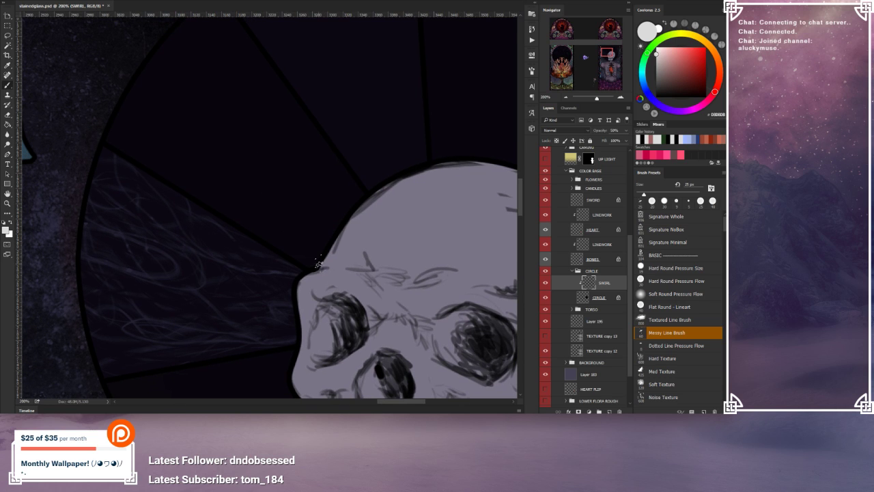
mouse_move(317, 265)
mouse_down()
mouse_move(297, 224)
mouse_move(201, 162)
mouse_move(193, 112)
mouse_move(218, 87)
mouse_move(226, 127)
mouse_move(216, 166)
mouse_move(237, 200)
mouse_move(285, 225)
mouse_up()
key(ctrl+z)
Step: Raise the SWIRL layer's opacity to 100%
click(625, 132)
drag(610, 140, 618, 141)
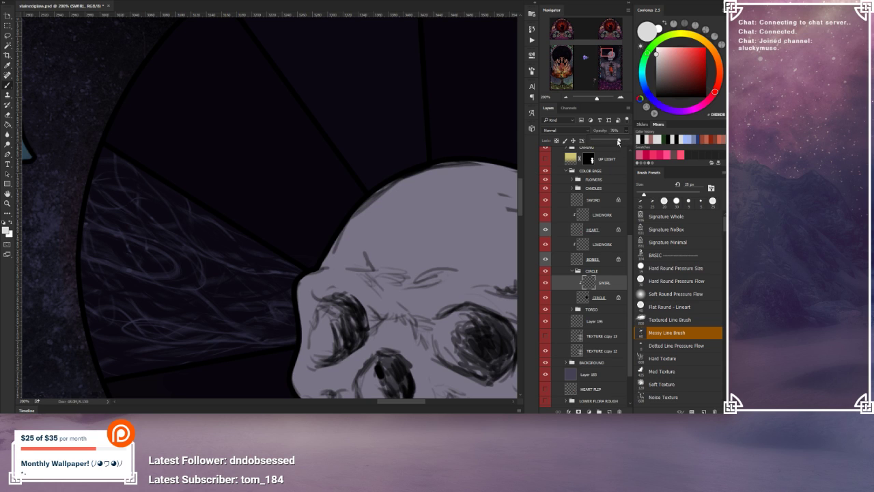
drag(618, 142, 634, 141)
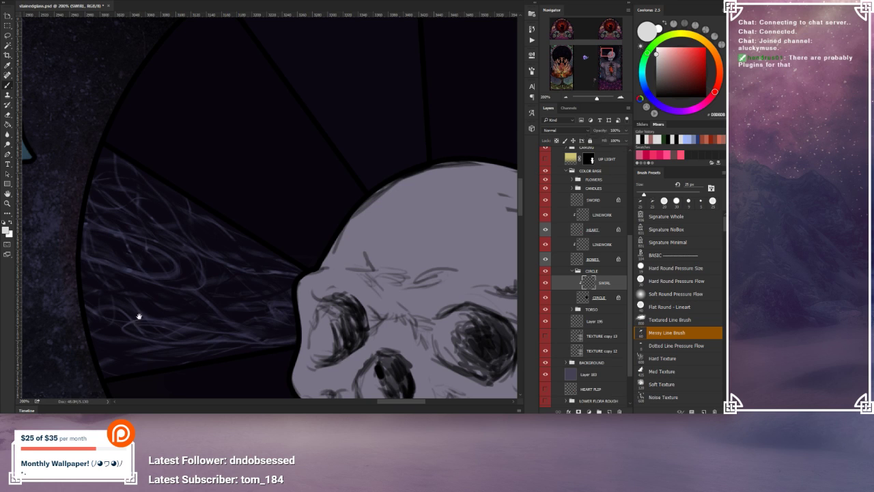
Step: Sample a muted dark blue from the background beside the skull and reduce the brush size to 20 px
click(567, 99)
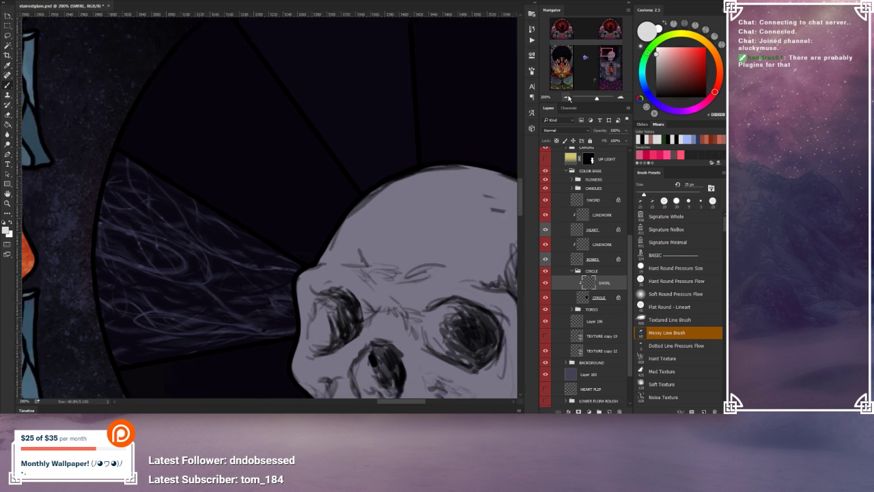
drag(371, 199, 397, 124)
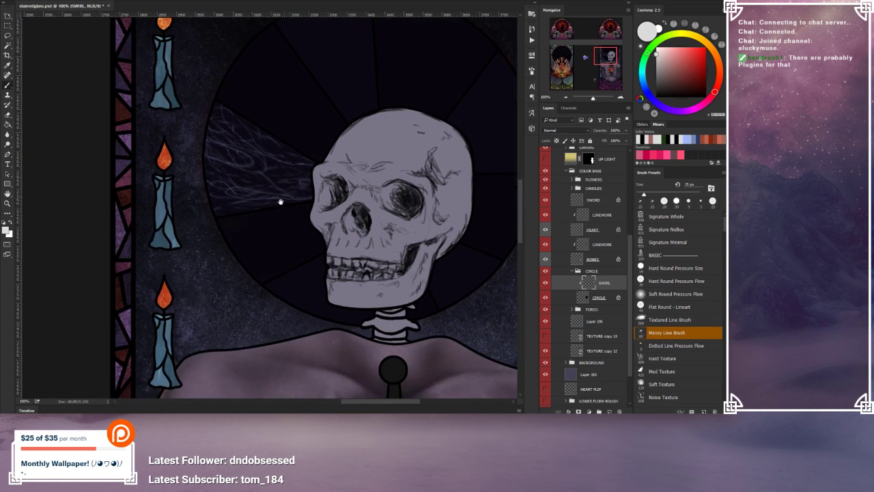
alt+click(188, 334)
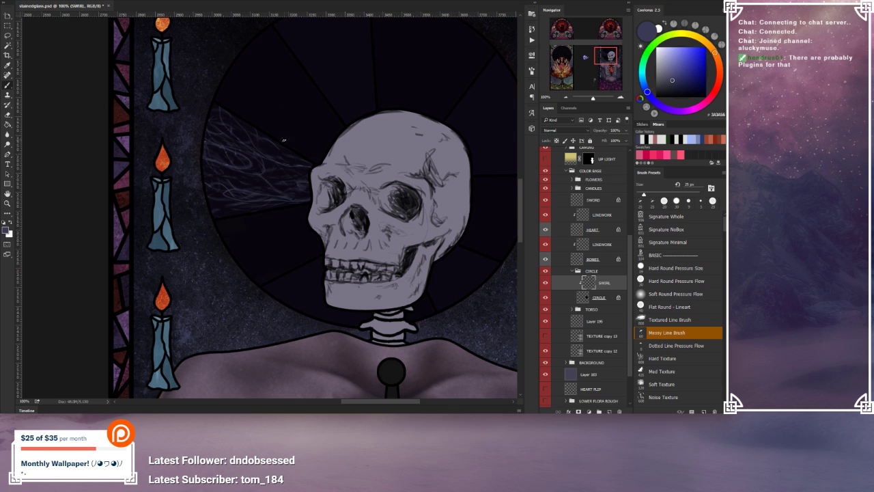
key(bracketleft)
Step: Draw long, loosely crossing swirl strands across the empty circle wedge directly above the already textured one
click(621, 98)
drag(369, 87, 338, 246)
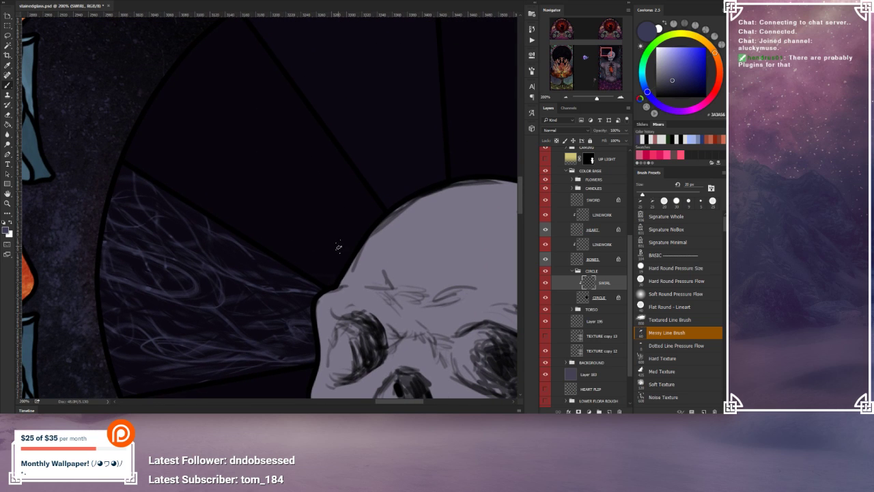
mouse_move(261, 185)
mouse_down()
mouse_move(194, 155)
mouse_move(181, 87)
mouse_move(210, 107)
mouse_move(217, 183)
mouse_move(267, 229)
mouse_move(339, 260)
mouse_move(378, 253)
mouse_move(327, 253)
mouse_move(273, 212)
mouse_move(272, 128)
mouse_move(239, 63)
mouse_move(197, 40)
mouse_up()
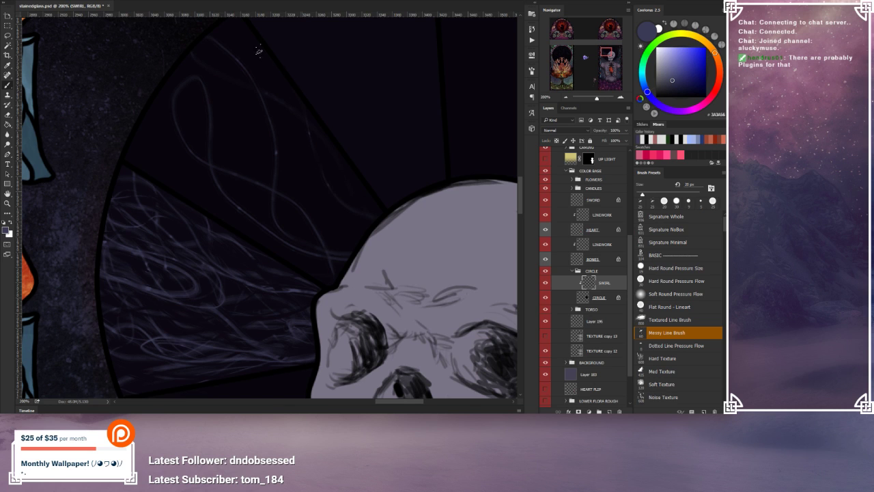
drag(209, 109, 379, 219)
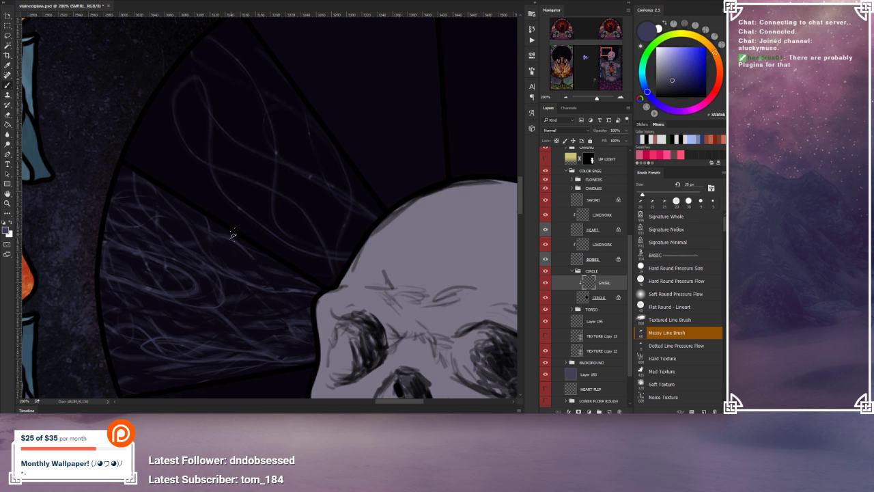
mouse_move(234, 235)
mouse_down()
mouse_move(192, 136)
mouse_move(144, 97)
mouse_up()
drag(137, 132, 179, 160)
mouse_move(166, 187)
mouse_down()
mouse_move(170, 145)
mouse_move(158, 97)
mouse_up()
drag(136, 157, 293, 250)
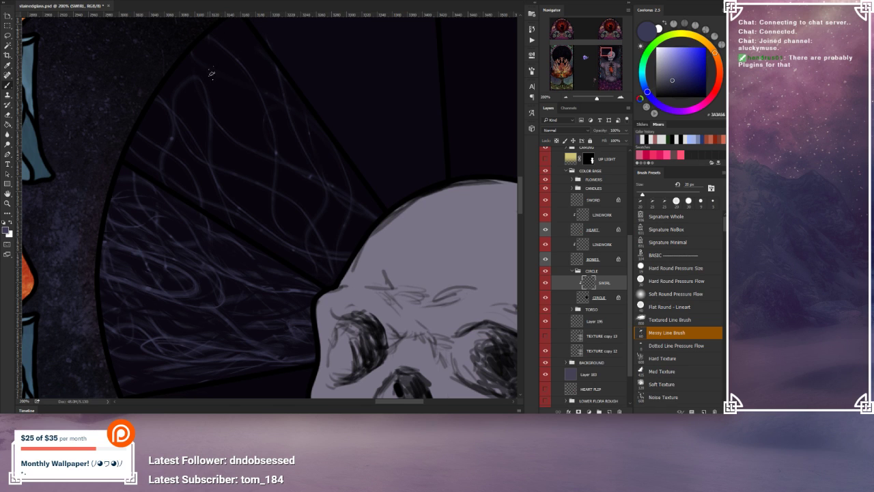
drag(211, 48, 315, 274)
drag(370, 152, 384, 192)
Step: Fill the gaps in the new wedge with more curved strands, running down toward the skull's edge
click(566, 98)
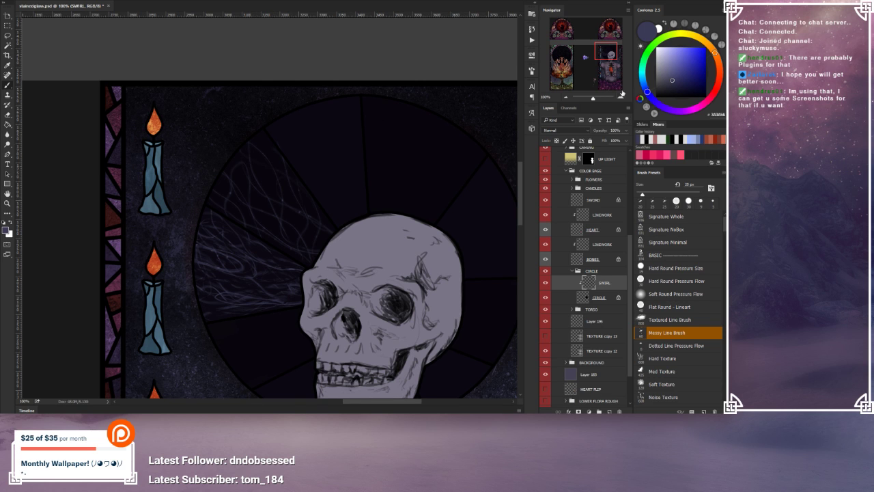
click(620, 97)
drag(288, 77, 262, 55)
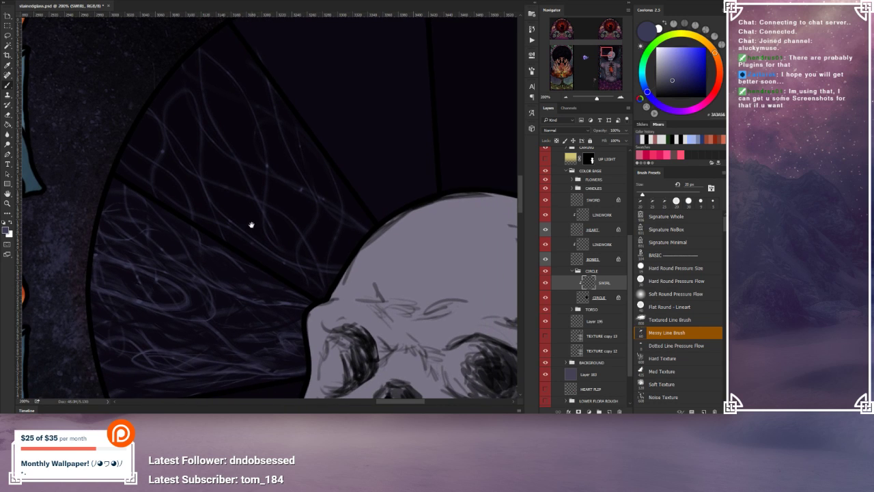
drag(257, 225, 248, 192)
drag(200, 140, 221, 159)
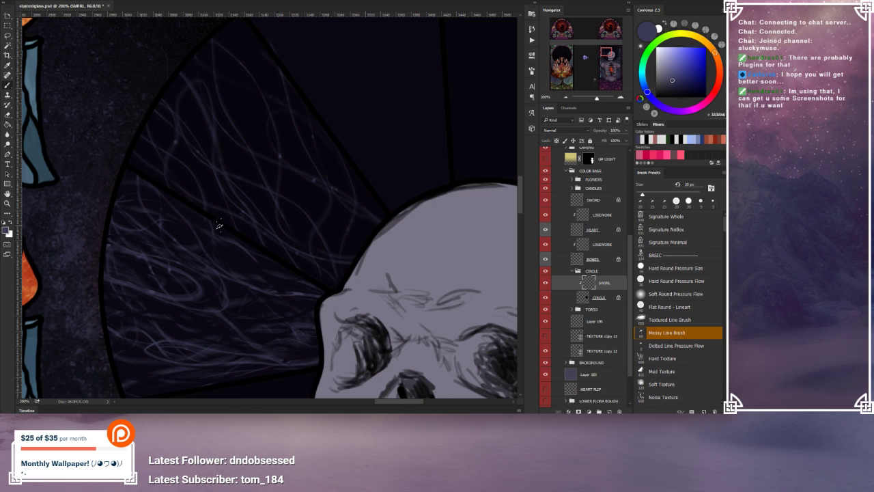
drag(246, 111, 227, 132)
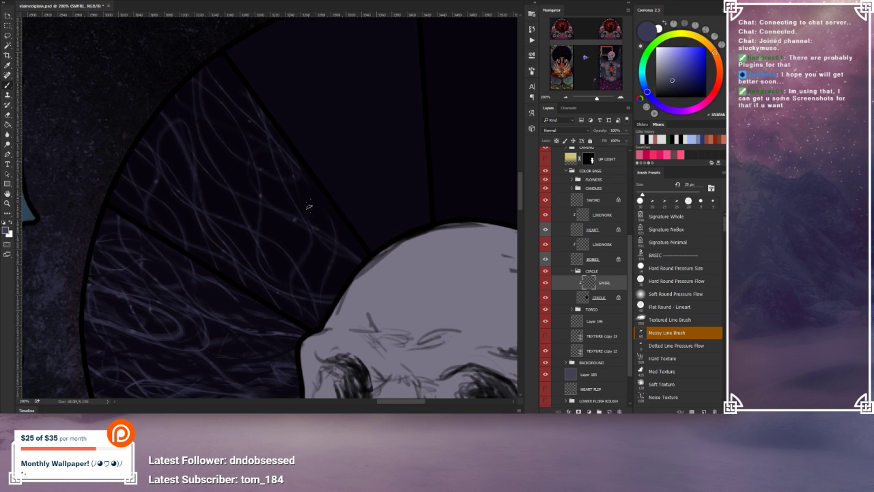
drag(307, 183, 305, 324)
mouse_move(307, 192)
mouse_down()
mouse_move(319, 202)
mouse_move(334, 281)
mouse_up()
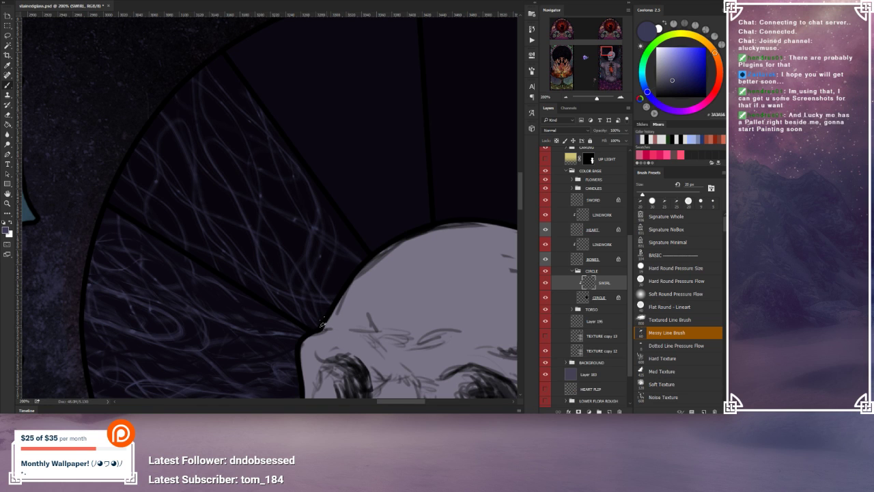
scroll(316, 267, down, 2)
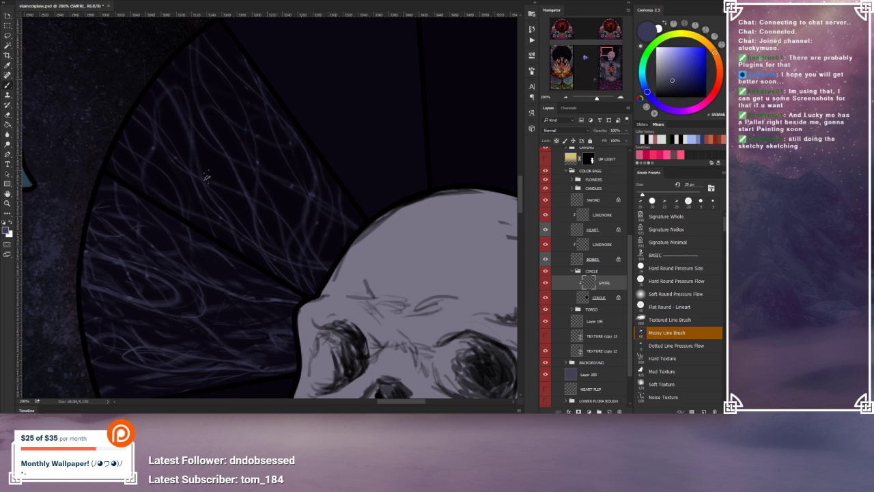
Step: Enlarge the brush to 35 px and add broader strands within the same wedge
key(bracketright)
key(bracketright)
key(bracketright)
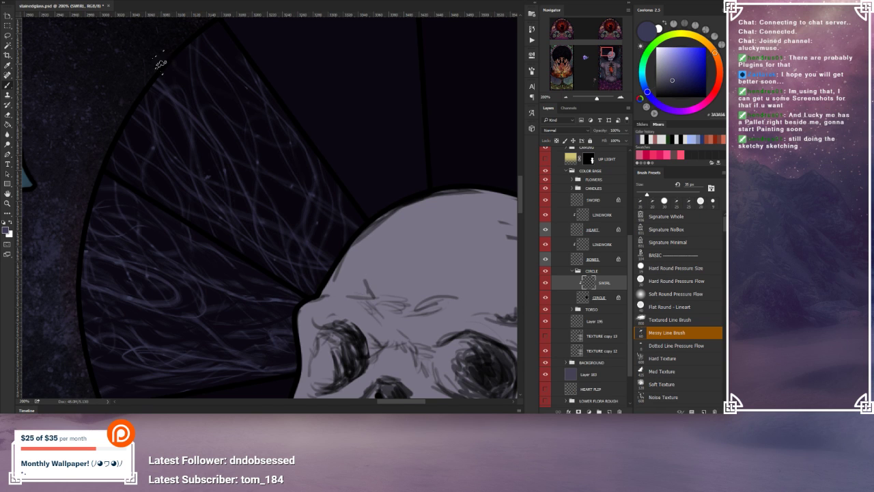
mouse_move(371, 229)
mouse_down()
mouse_move(332, 172)
mouse_move(359, 218)
mouse_up()
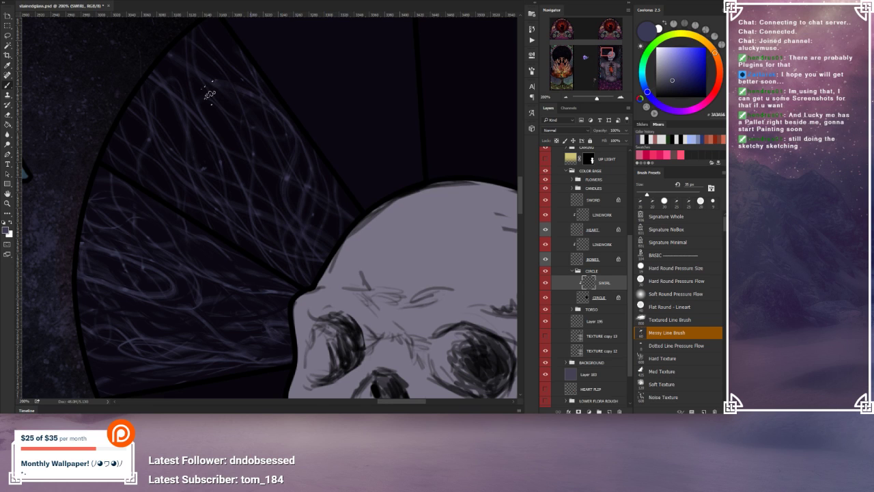
Step: Reduce the brush to 10 px and add fine thin strands between the existing swirls in the wedge
key(bracketleft)
key(bracketleft)
key(bracketleft)
key(bracketleft)
key(bracketleft)
key(bracketleft)
drag(295, 183, 279, 233)
drag(271, 171, 275, 223)
scroll(263, 101, up, 3)
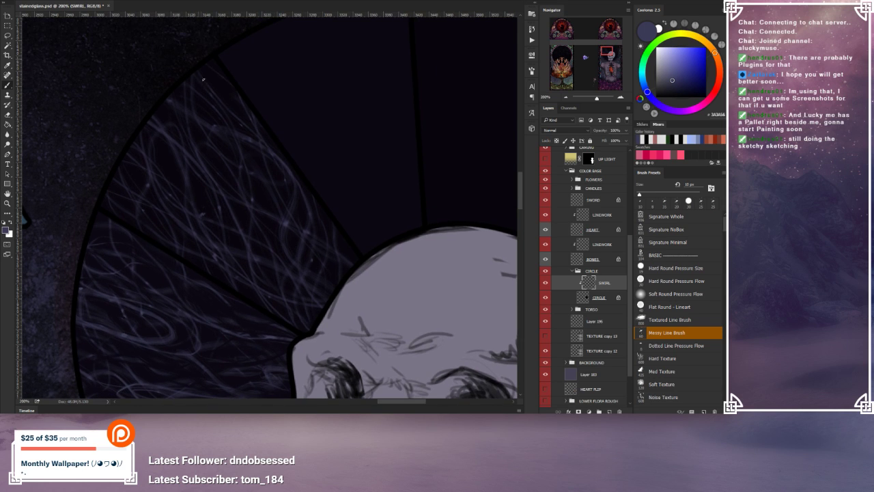
scroll(274, 275, down, 3)
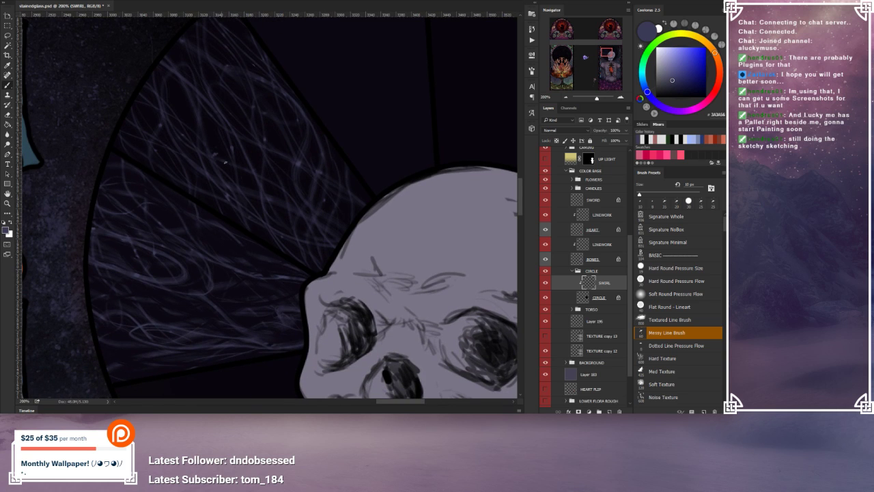
drag(170, 102, 190, 120)
Step: Erase a streak across the new wedge's swirls using the Eraser with the Messy Line Brush at 35 px
click(6, 106)
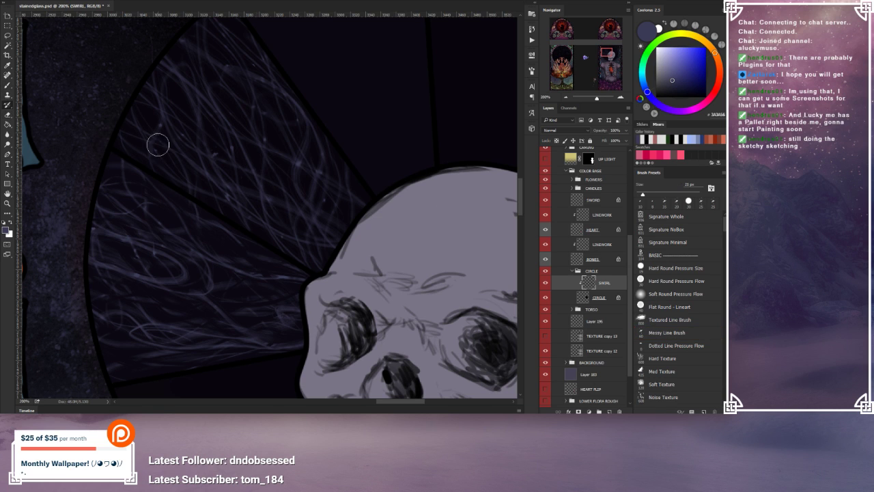
click(9, 115)
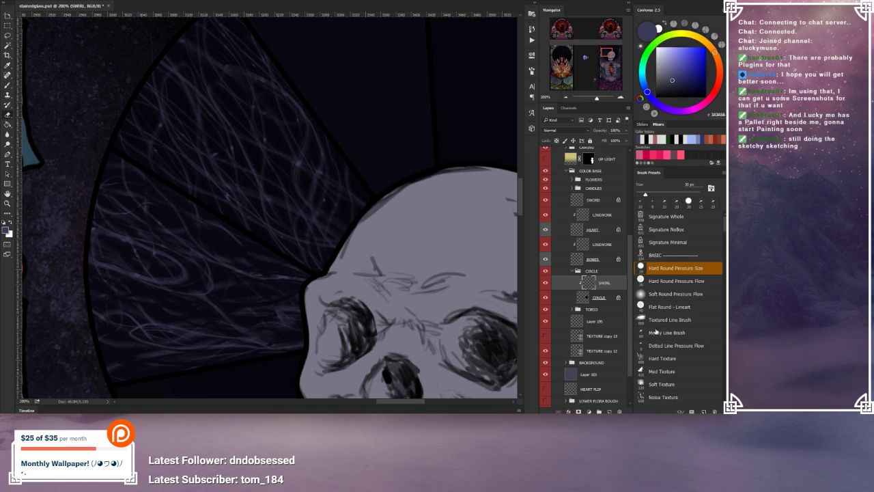
click(653, 332)
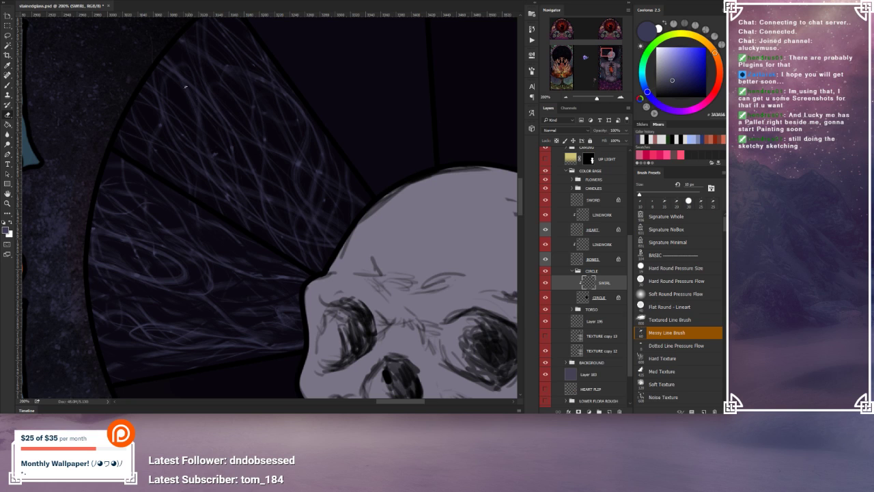
click(321, 173)
key(bracketright)
key(bracketright)
key(bracketright)
key(bracketright)
key(bracketright)
mouse_move(305, 175)
mouse_down()
mouse_move(261, 148)
mouse_move(168, 164)
mouse_up()
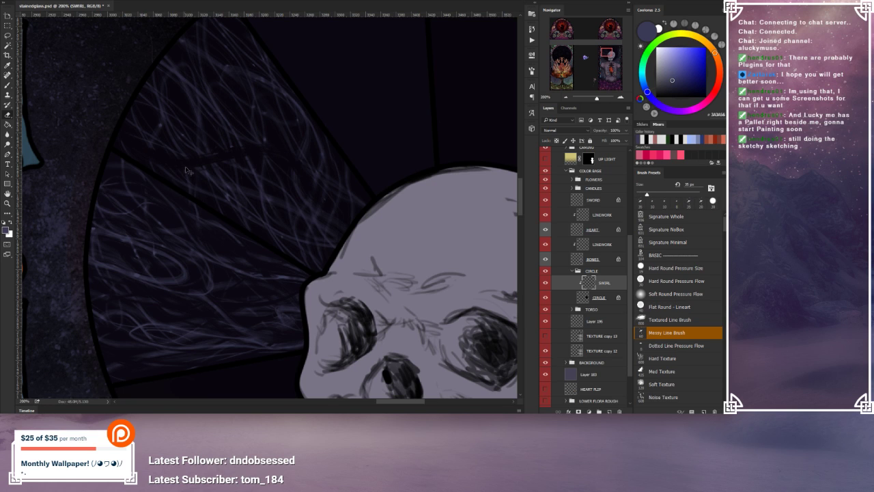
Step: Undo the erased streak across the wedge's swirls and reduce the eraser to 20 px
key(ctrl+z)
key(bracketleft)
key(bracketleft)
key(bracketleft)
key(bracketleft)
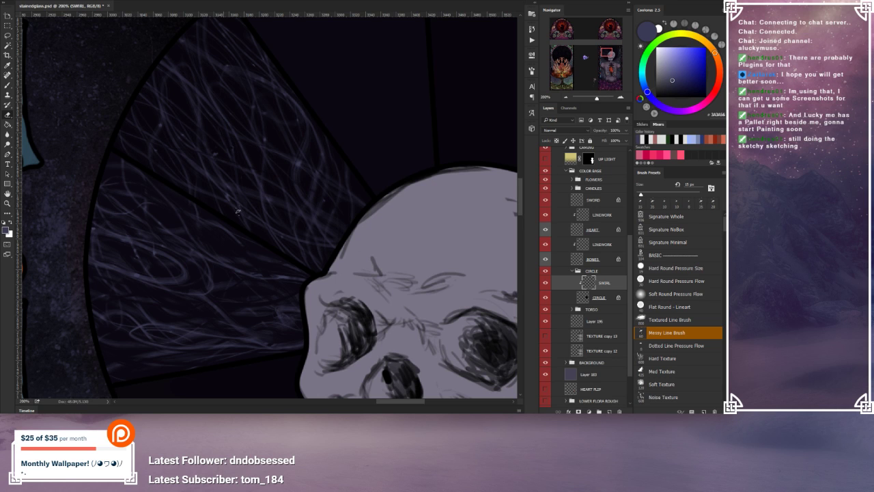
key(bracketright)
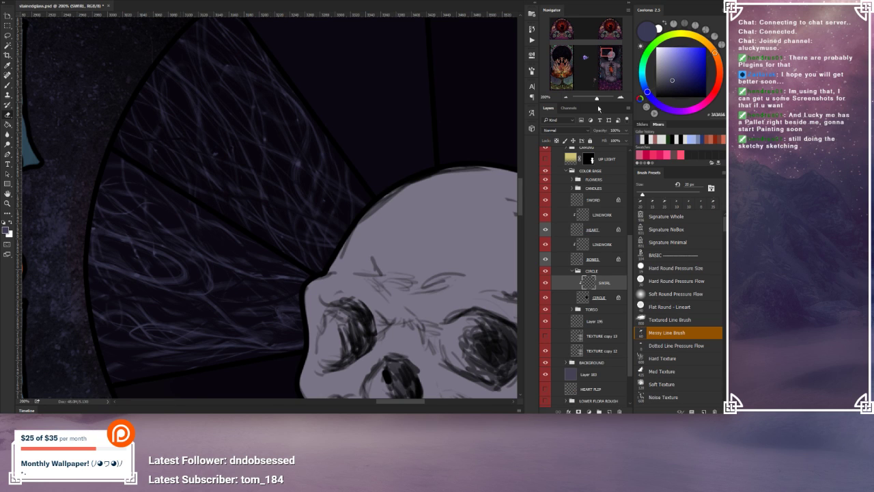
Step: Switch to the Brush tool at 10 px and add fine curved strands among the swirls in the second textured wedge
click(567, 99)
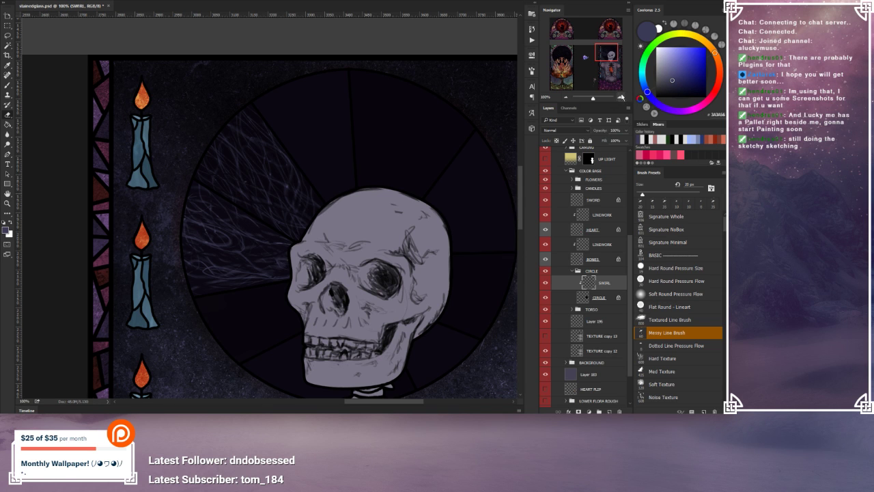
click(620, 97)
drag(226, 127, 254, 176)
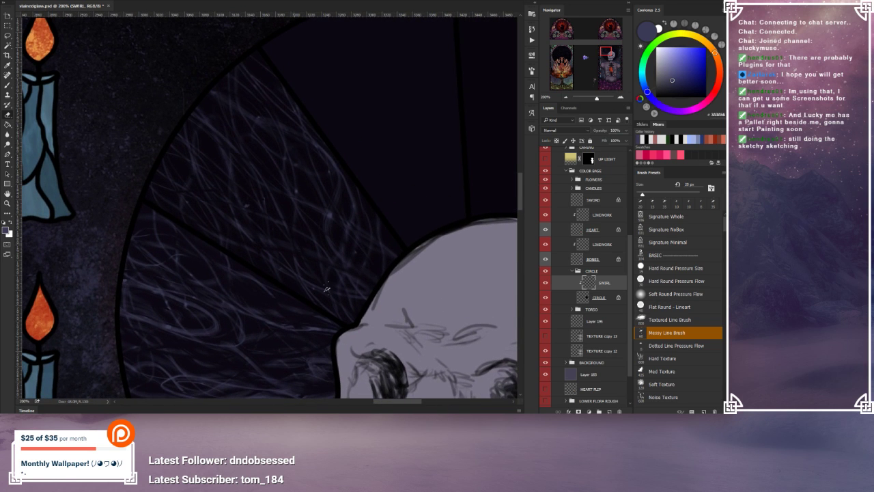
click(6, 85)
mouse_move(203, 199)
mouse_down()
mouse_move(262, 224)
mouse_move(176, 140)
mouse_up()
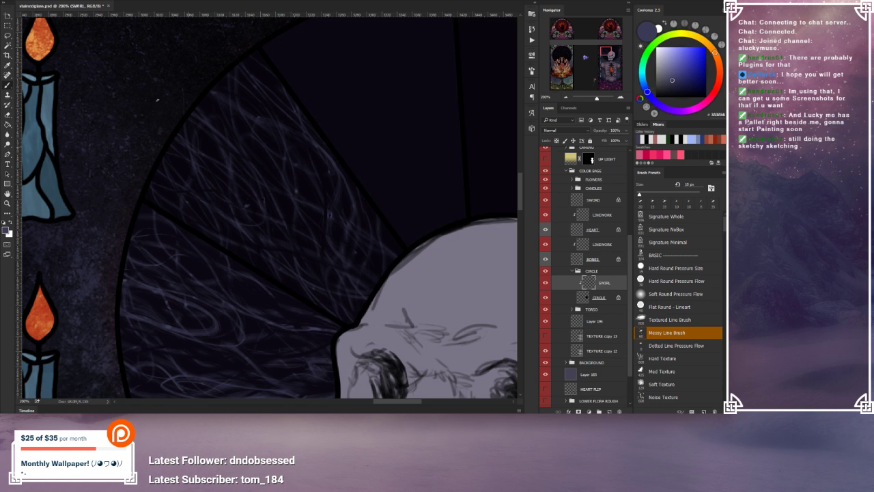
mouse_move(394, 229)
mouse_down()
mouse_move(280, 157)
mouse_move(325, 198)
mouse_move(398, 293)
mouse_up()
key(ctrl+z)
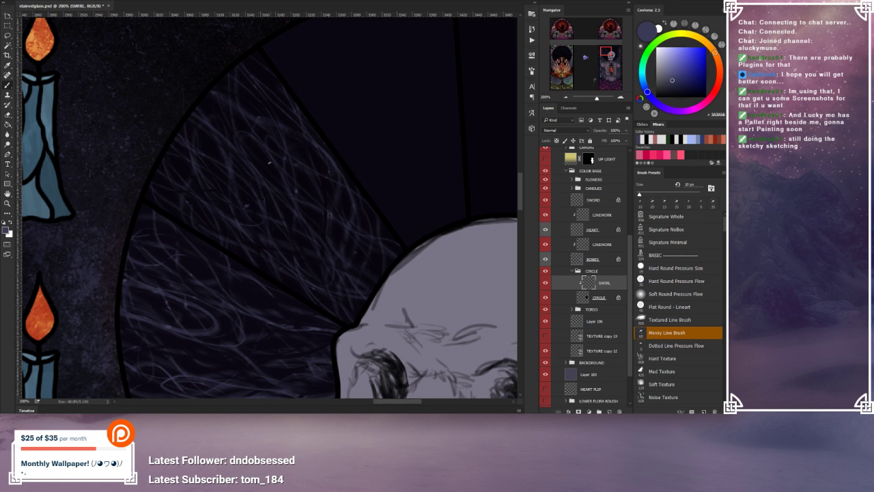
mouse_move(245, 167)
mouse_down()
mouse_move(238, 142)
mouse_move(270, 155)
mouse_move(246, 134)
mouse_move(283, 228)
mouse_up()
Step: Enlarge the brush to 35 px and add broader looping strands in the same wedge, down to the skull's edge
key(bracketright)
key(bracketright)
key(bracketright)
key(bracketright)
key(bracketright)
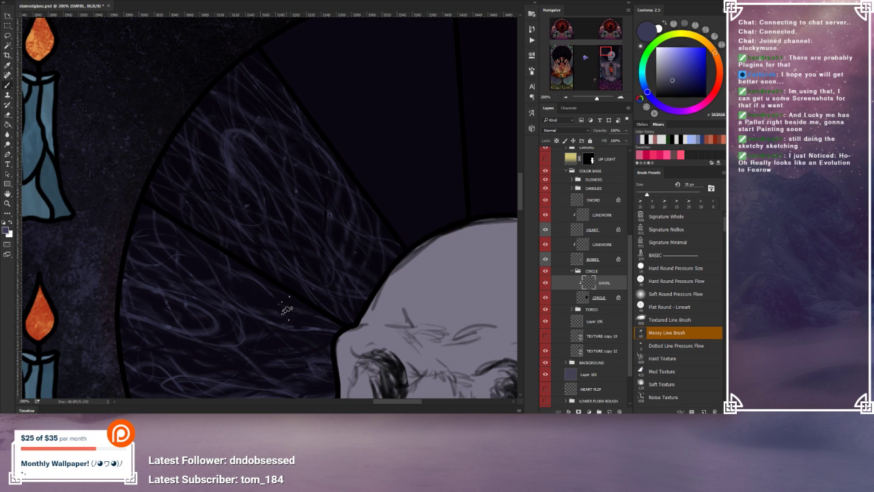
drag(357, 307, 324, 265)
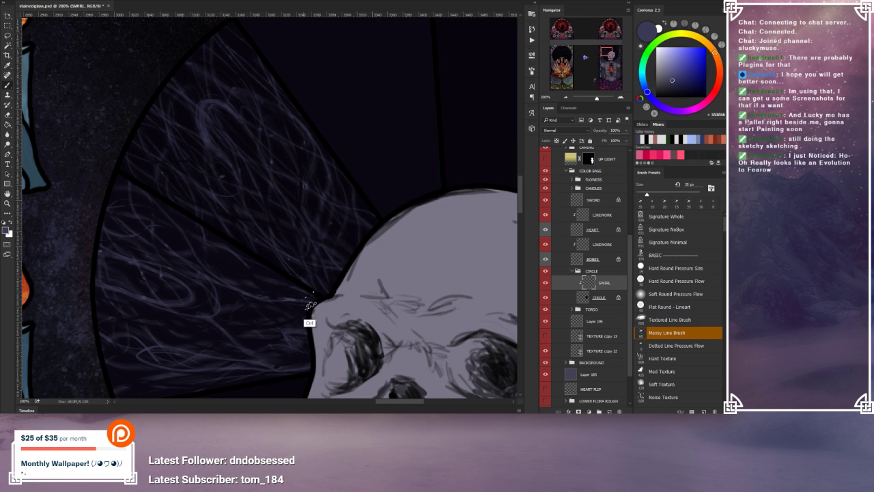
drag(302, 281, 328, 268)
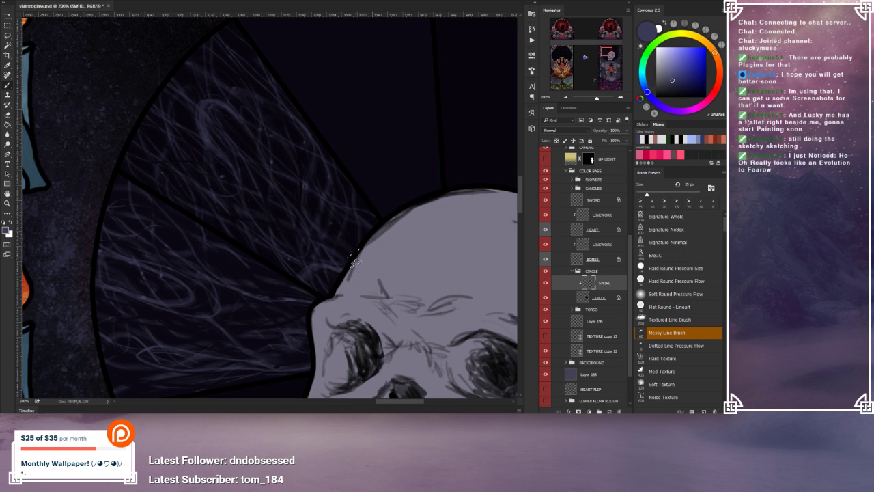
click(564, 97)
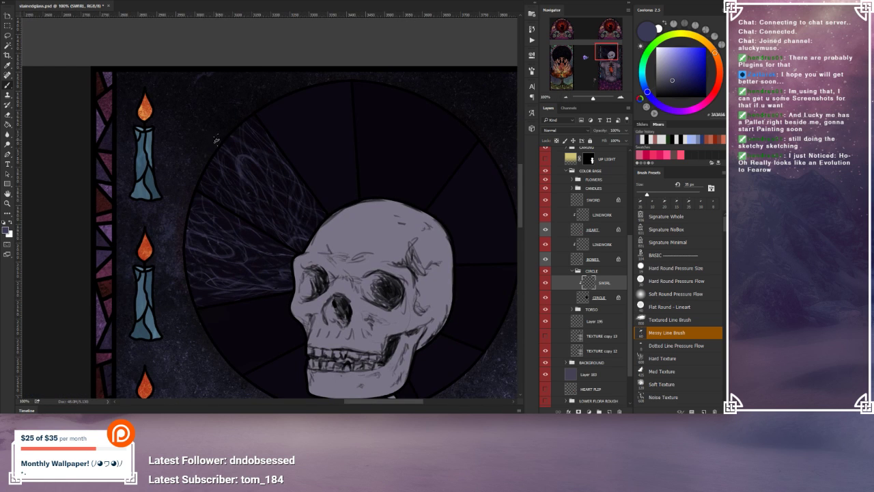
Step: Set the brush to 30 px and paint broad looping strands in the next empty wedge, just left of the circle's top divider
key(bracketleft)
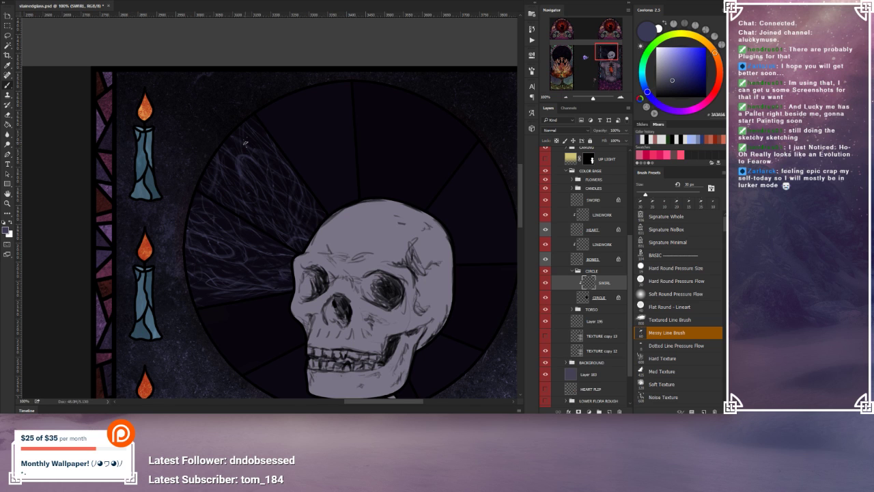
click(621, 97)
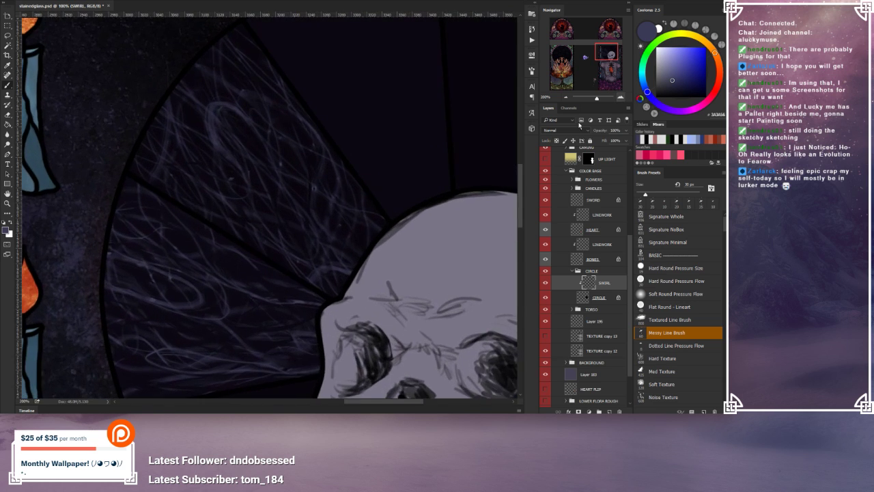
drag(397, 130, 269, 241)
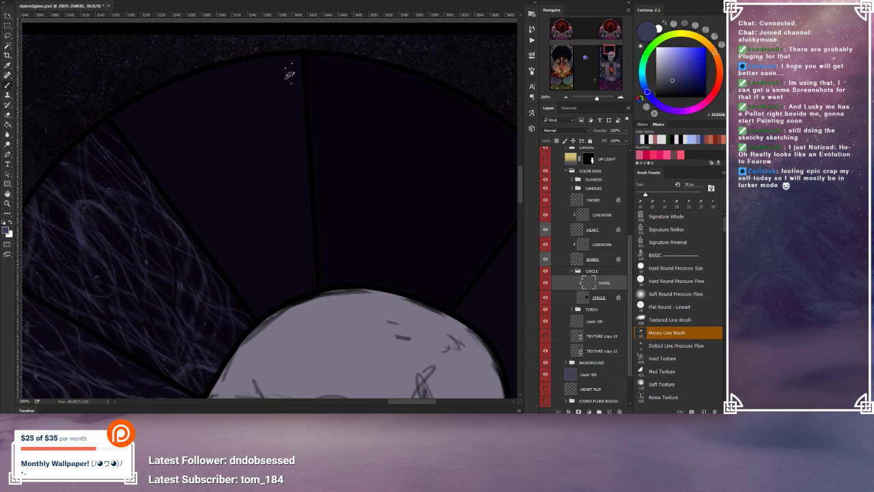
mouse_move(277, 57)
mouse_down()
mouse_move(274, 91)
mouse_move(297, 128)
mouse_move(322, 220)
mouse_move(303, 298)
mouse_up()
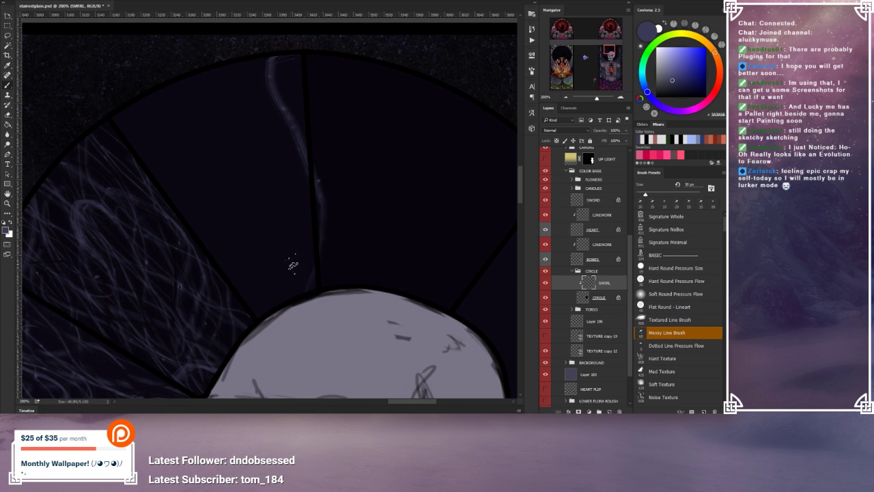
key(ctrl+z)
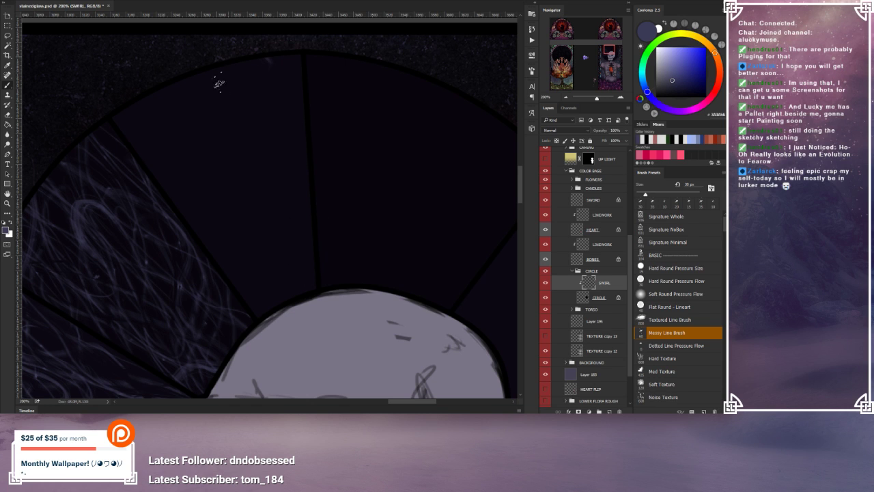
drag(217, 67, 259, 164)
mouse_move(252, 204)
mouse_down()
mouse_move(222, 199)
mouse_move(184, 119)
mouse_move(118, 93)
mouse_up()
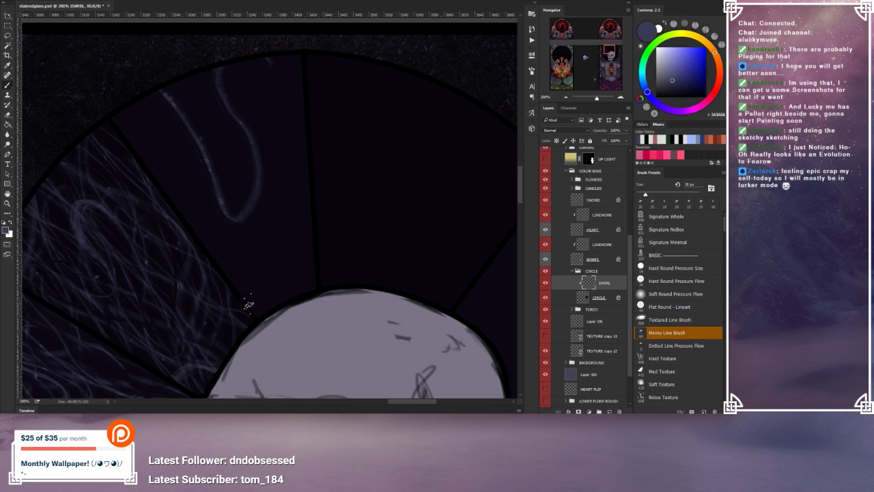
mouse_move(180, 211)
mouse_down()
mouse_move(211, 132)
mouse_move(242, 145)
mouse_move(326, 272)
mouse_up()
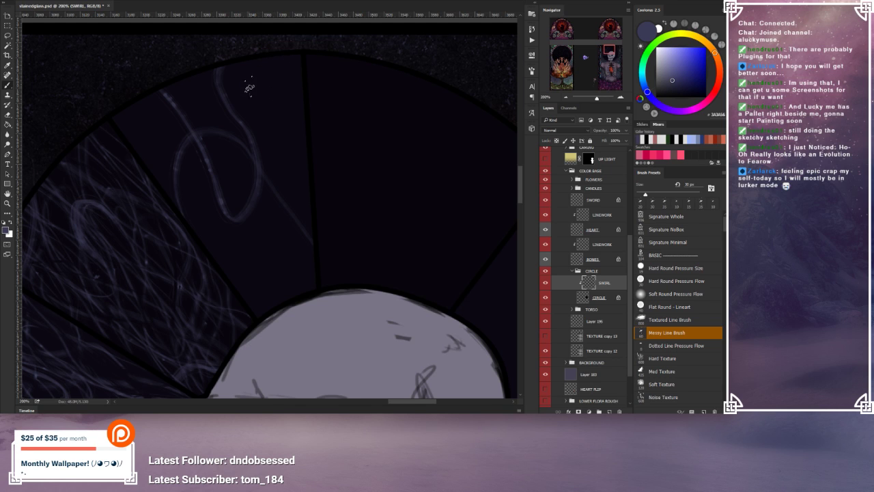
mouse_move(263, 309)
mouse_down()
mouse_move(286, 268)
mouse_move(314, 284)
mouse_up()
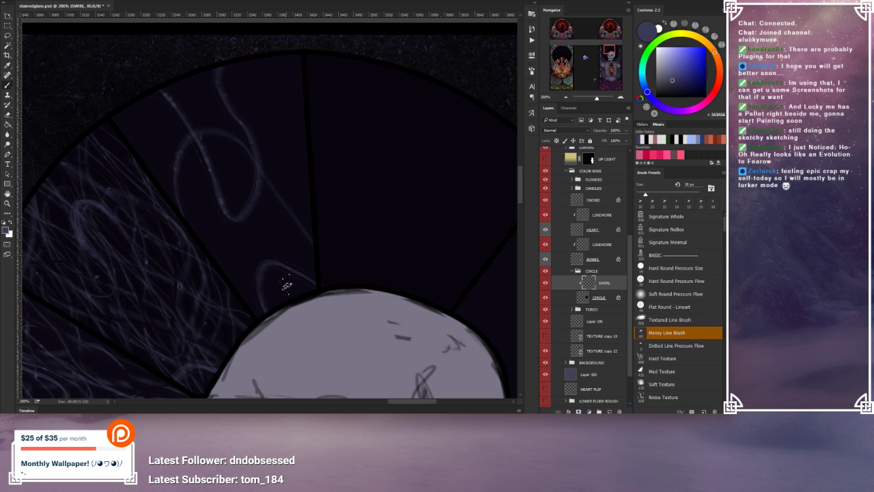
Step: Reduce the brush to 15 px and run thinner curved strands from the rim to the skull around the new loops
key(bracketleft)
key(bracketleft)
key(bracketright)
key(bracketright)
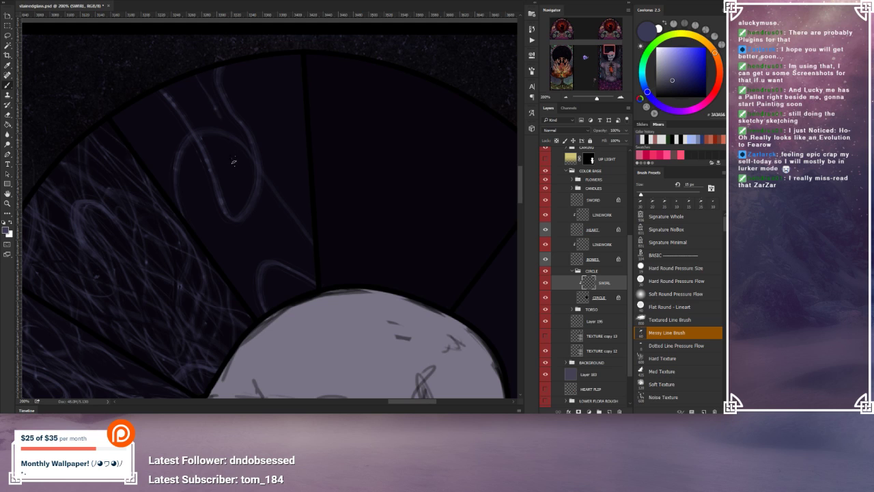
mouse_move(231, 301)
mouse_down()
mouse_move(221, 212)
mouse_move(177, 130)
mouse_move(118, 79)
mouse_move(131, 125)
mouse_move(251, 256)
mouse_move(273, 321)
mouse_up()
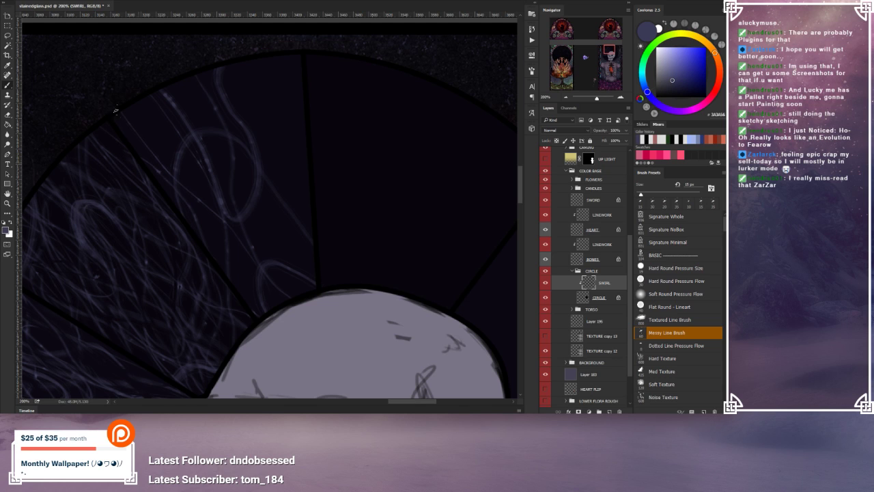
drag(133, 98, 219, 229)
drag(272, 71, 310, 160)
mouse_move(279, 242)
mouse_down()
mouse_move(285, 154)
mouse_move(275, 60)
mouse_move(309, 193)
mouse_up()
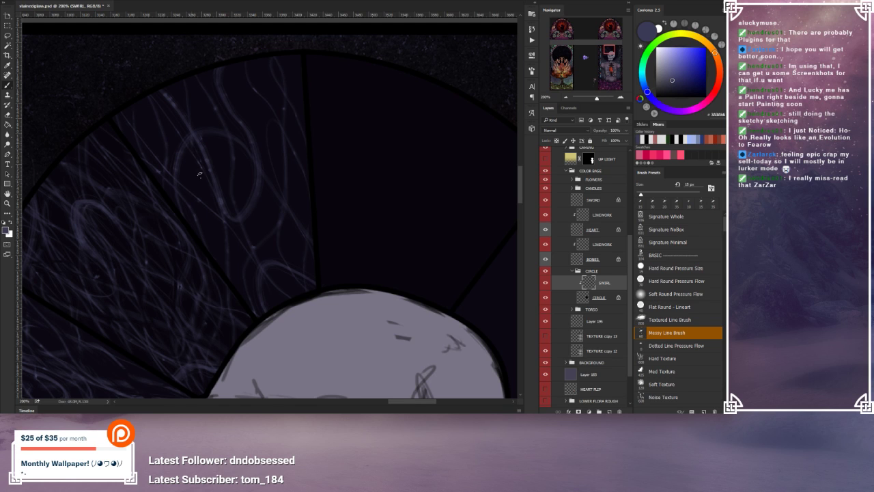
Step: Vary the brush between 20 and 25 px and layer more flowing strands across the wedge left of the top divider
key(bracketleft)
key(bracketleft)
key(bracketright)
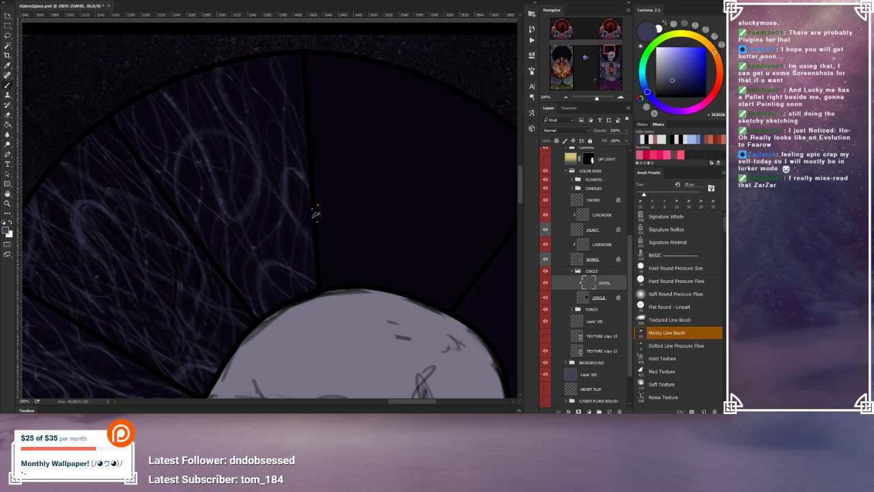
key(bracketleft)
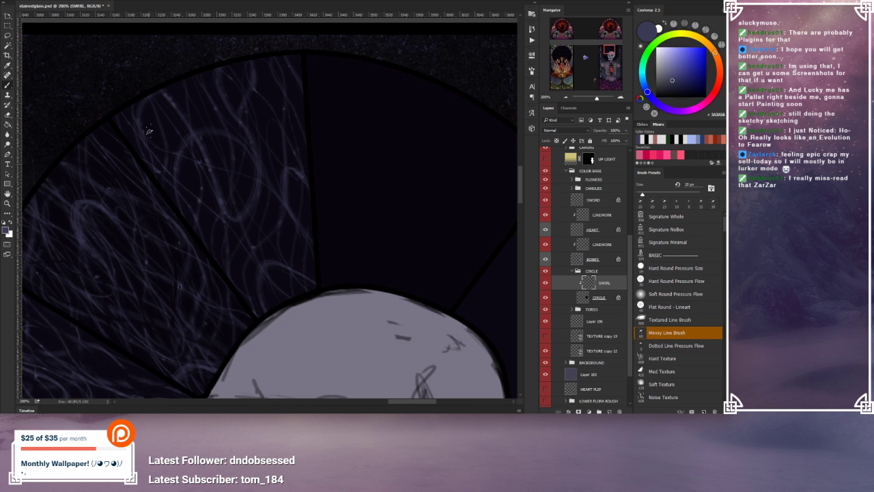
drag(286, 300, 254, 286)
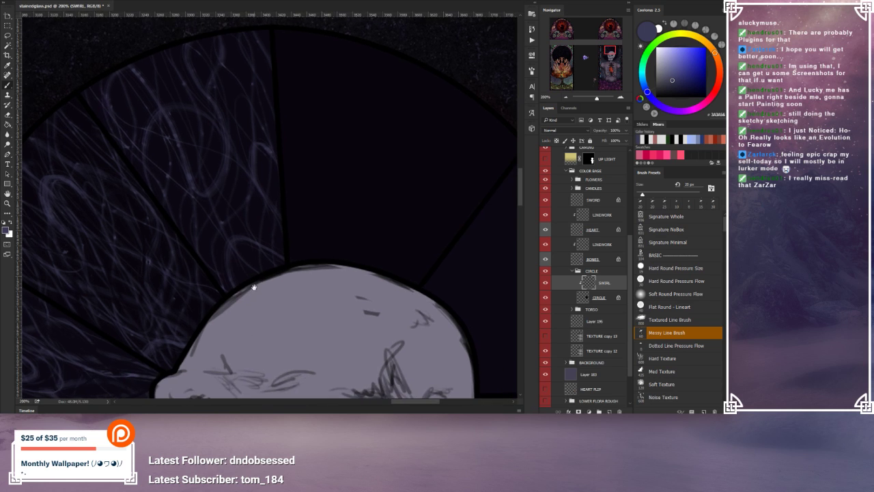
drag(205, 256, 234, 292)
drag(264, 137, 315, 121)
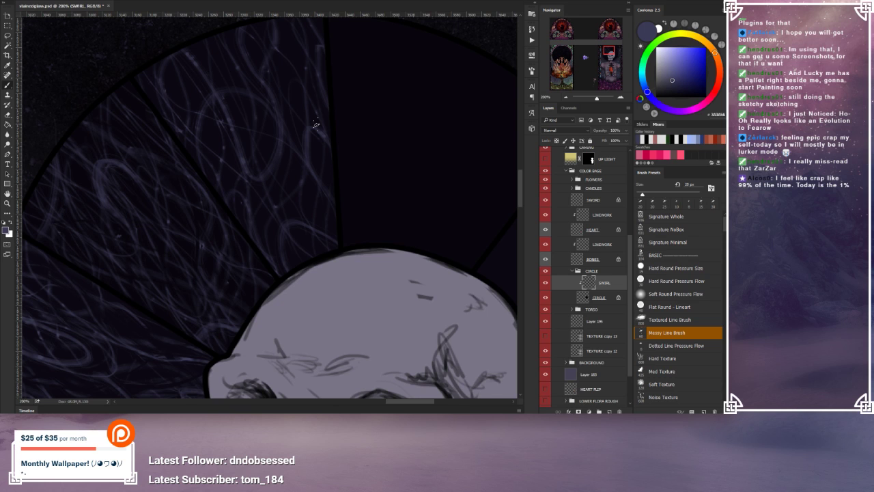
drag(337, 103, 363, 155)
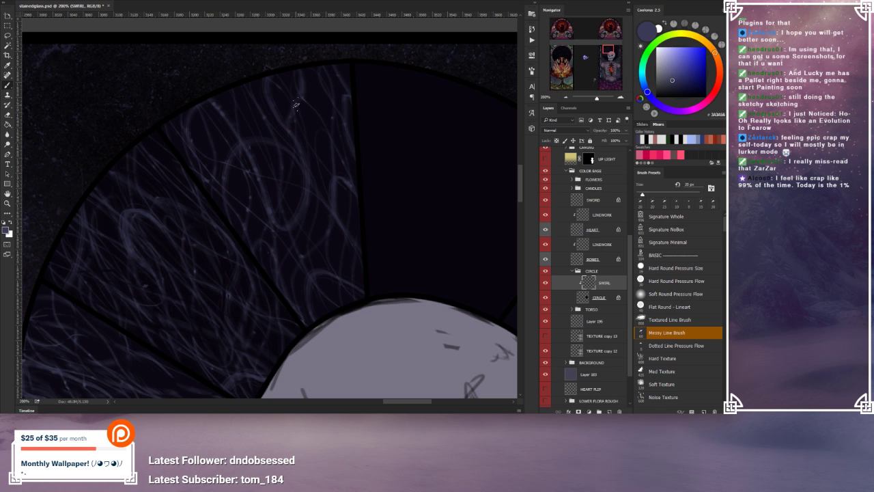
drag(313, 231, 304, 212)
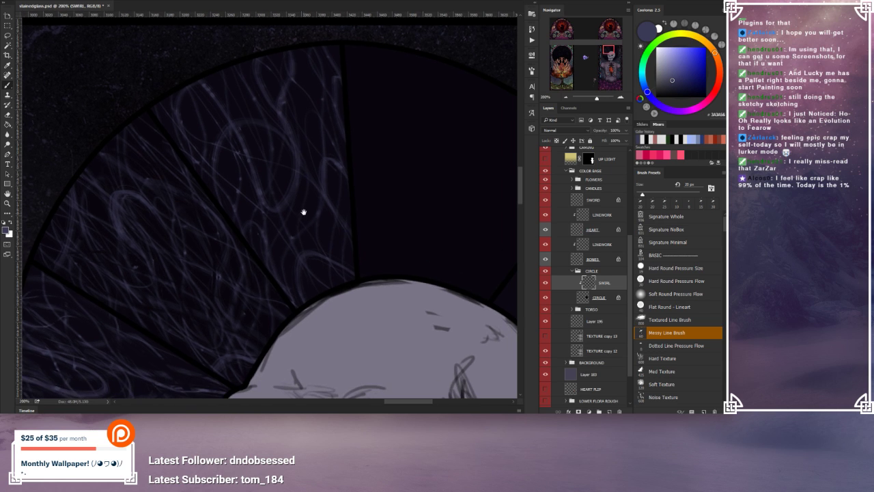
Step: Reduce the brush to 15 px and fill the remaining gaps in the wedge with denser fine strands
key(bracketleft)
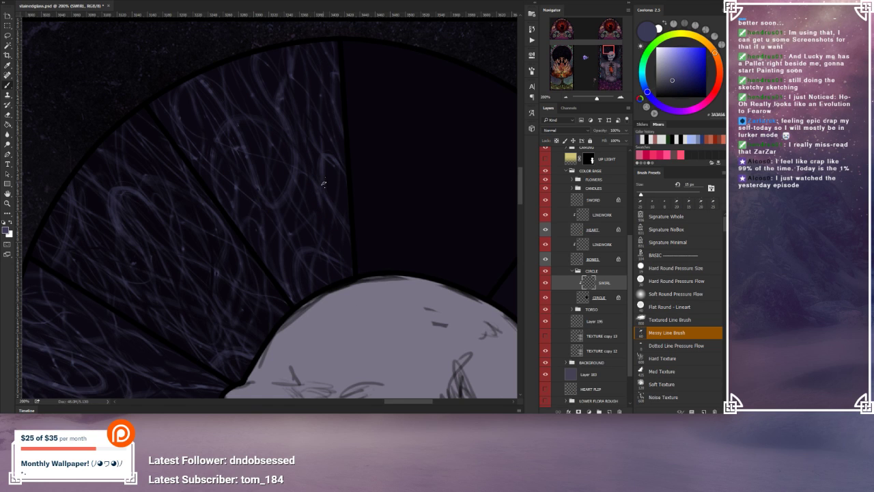
drag(231, 64, 239, 107)
key(ctrl+z)
drag(342, 269, 333, 227)
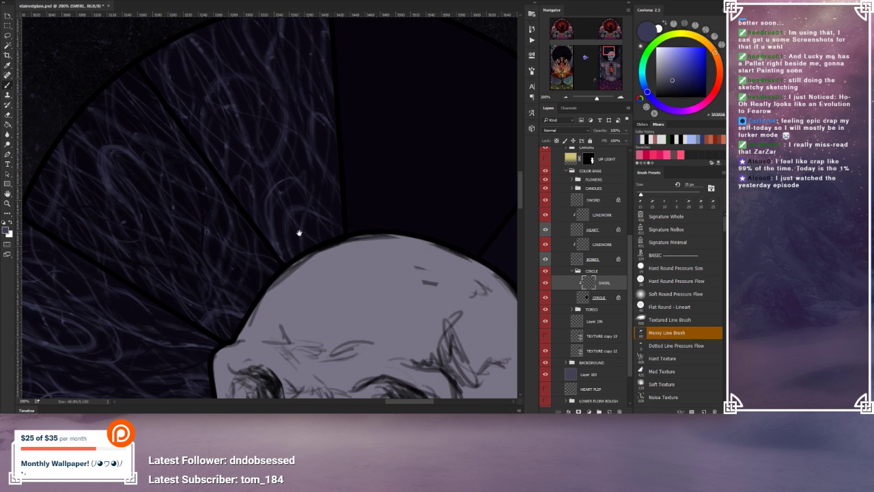
Step: Paint long curved strands and a narrow loop at 15 px in the empty wedge right of the top divider
drag(298, 232, 229, 276)
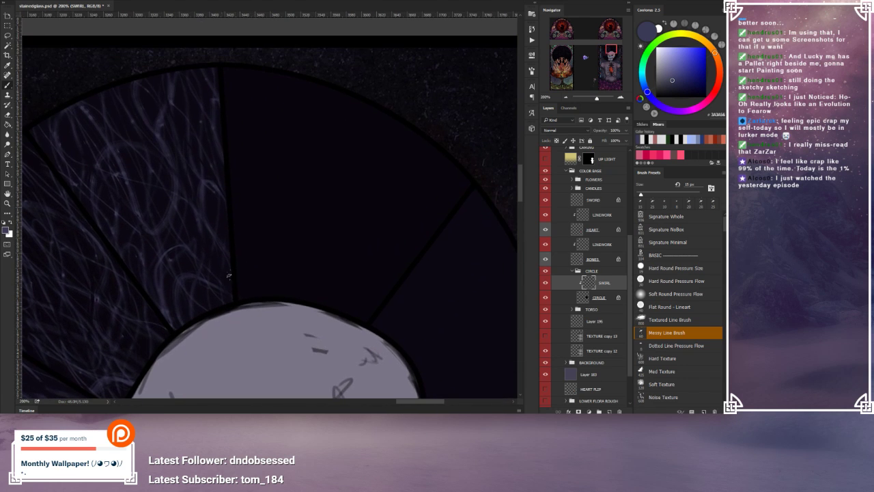
mouse_move(297, 298)
mouse_down()
mouse_move(345, 145)
mouse_move(309, 84)
mouse_up()
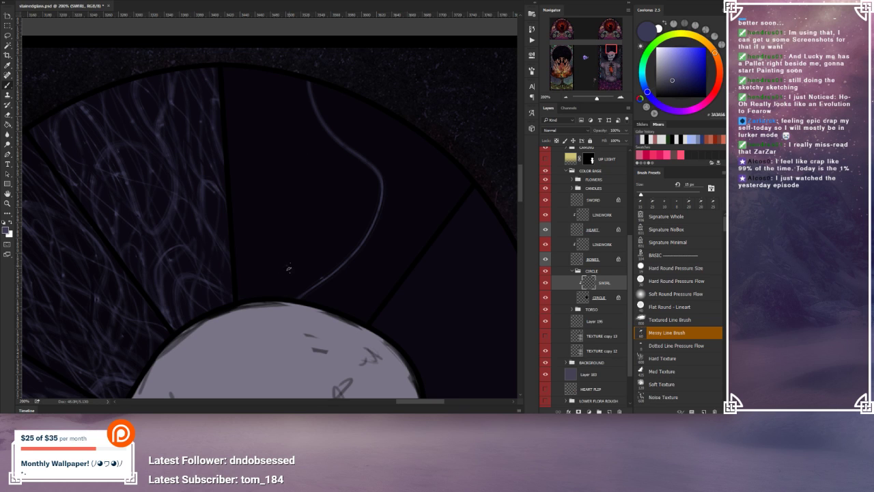
mouse_move(271, 206)
mouse_down()
mouse_move(290, 258)
mouse_move(287, 165)
mouse_move(266, 46)
mouse_up()
mouse_move(283, 178)
mouse_down()
mouse_move(268, 282)
mouse_move(300, 256)
mouse_move(279, 298)
mouse_move(270, 288)
mouse_move(298, 240)
mouse_move(293, 226)
mouse_move(297, 251)
mouse_move(285, 184)
mouse_up()
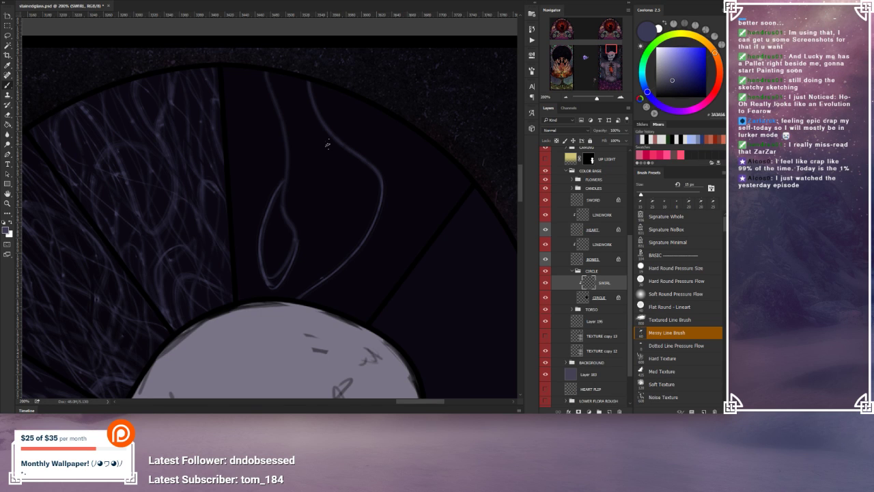
mouse_move(336, 81)
mouse_down()
mouse_move(337, 122)
mouse_move(298, 246)
mouse_up()
drag(247, 74, 234, 179)
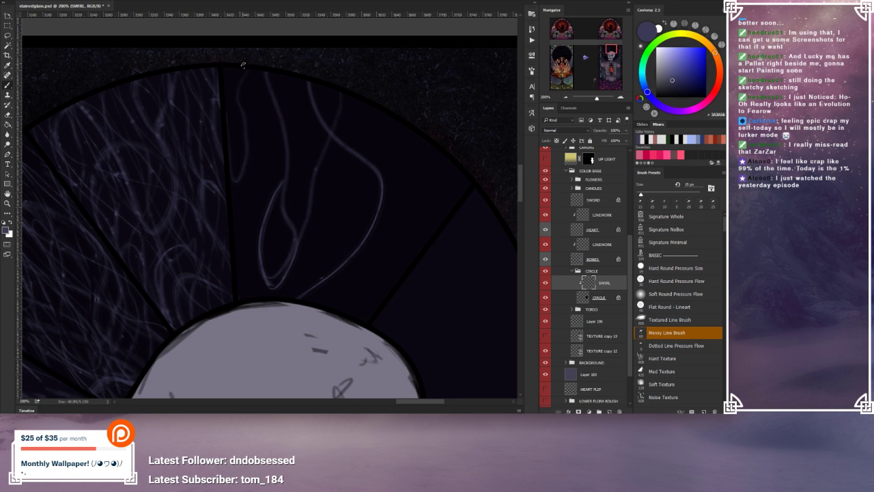
mouse_move(243, 64)
mouse_down()
mouse_move(248, 159)
mouse_move(232, 178)
mouse_up()
mouse_move(234, 64)
mouse_down()
mouse_move(236, 130)
mouse_move(225, 154)
mouse_up()
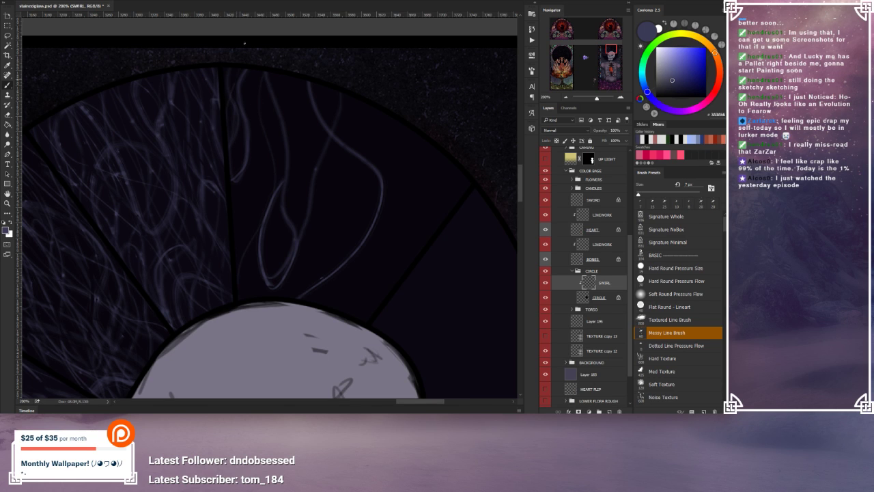
Step: Paint fine 7 px strands around the loops in the wedge just right of the top divider
drag(265, 160, 242, 225)
drag(298, 148, 289, 193)
drag(278, 224, 310, 125)
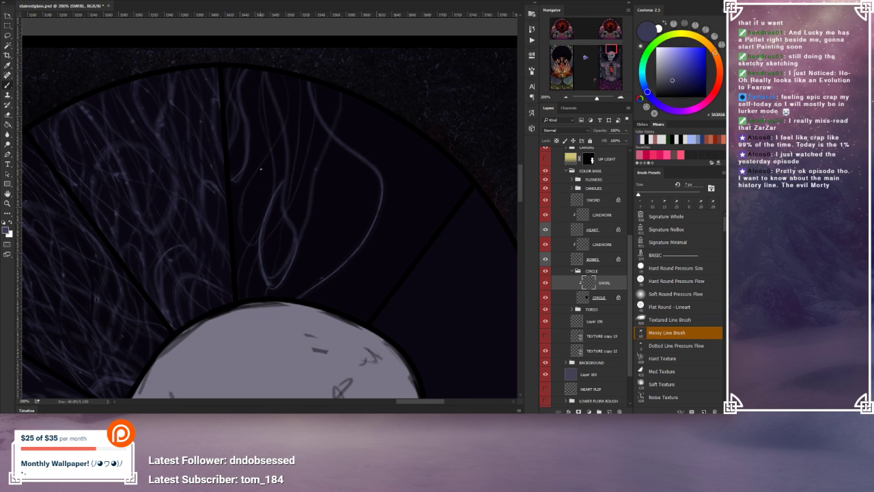
drag(254, 188, 251, 228)
Step: Enlarge the brush and paint thicker curved strands between the top divider and the narrow loops
key(bracketright)
key(bracketright)
key(bracketright)
key(bracketright)
key(bracketright)
key(bracketright)
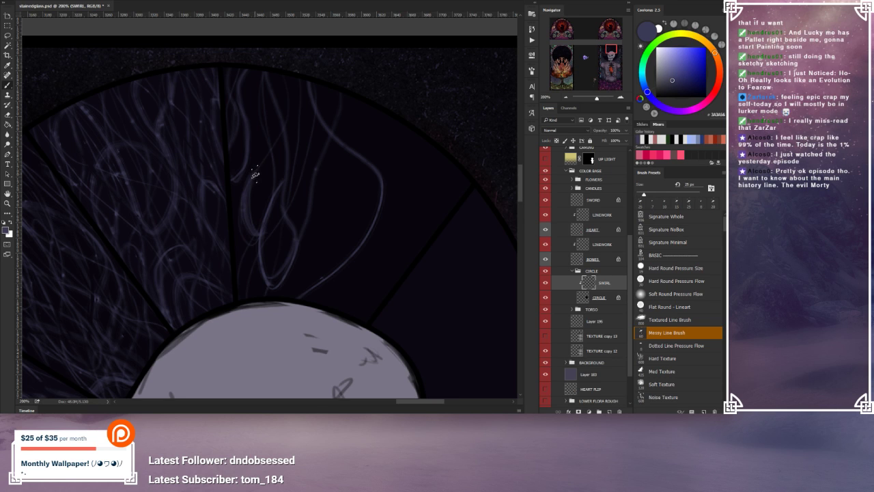
key(bracketleft)
key(bracketleft)
drag(254, 168, 284, 115)
Step: Set the brush to 15 px and paint strands up to the rim plus a loop and long curves across the wedge's right half
key(bracketleft)
key(bracketleft)
key(bracketleft)
key(bracketleft)
drag(305, 100, 302, 82)
key(bracketright)
drag(307, 154, 327, 75)
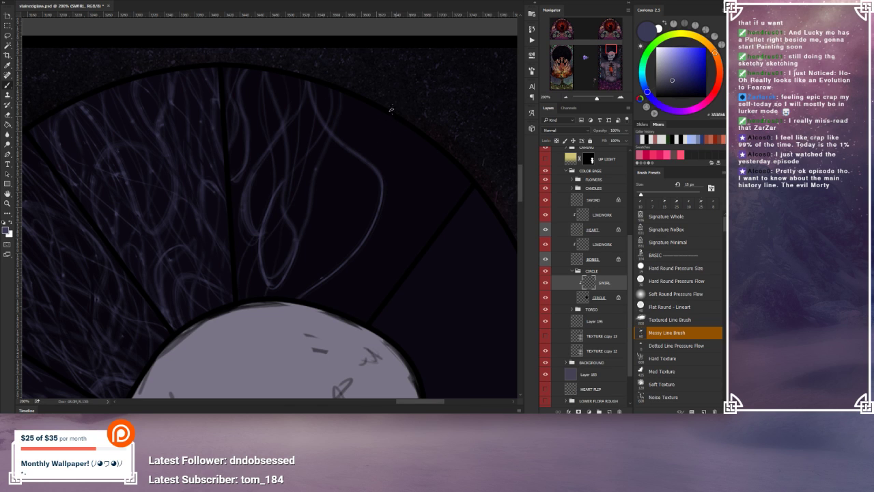
mouse_move(386, 114)
mouse_down()
mouse_move(372, 142)
mouse_move(374, 186)
mouse_move(330, 223)
mouse_move(334, 195)
mouse_move(425, 129)
mouse_up()
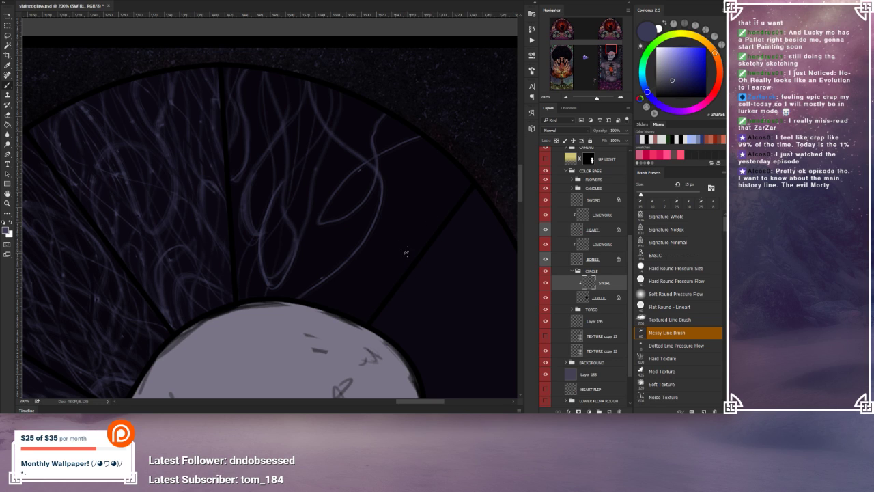
mouse_move(402, 250)
mouse_down()
mouse_move(414, 181)
mouse_move(371, 260)
mouse_move(454, 164)
mouse_up()
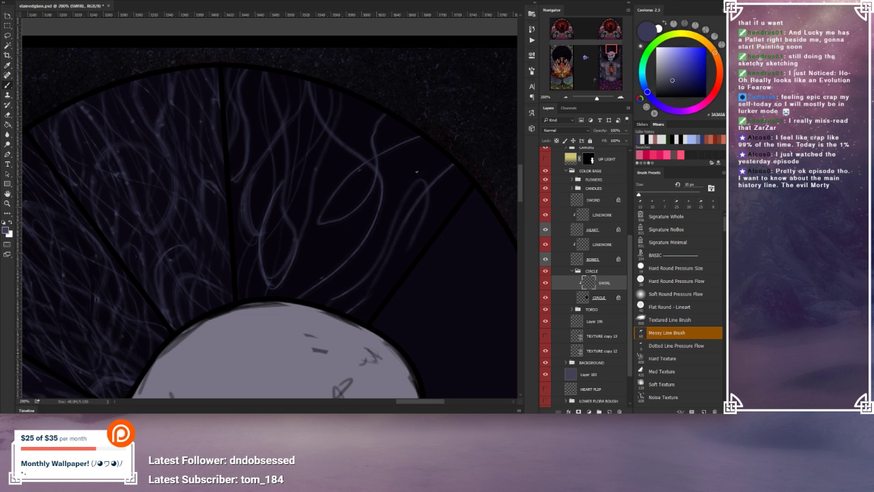
Step: Use a finer brush to run thin strands from rim to skull along the right divider of the wedge
key(bracketleft)
key(bracketleft)
key(bracketright)
key(bracketright)
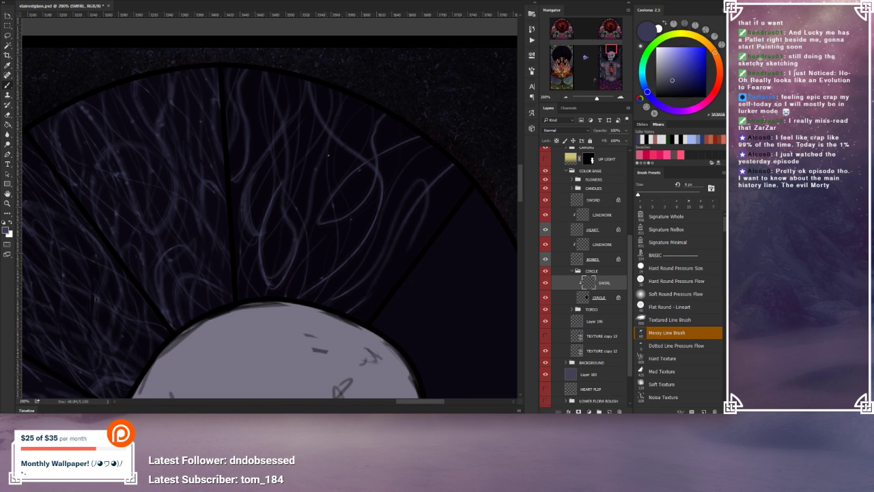
mouse_move(419, 145)
mouse_down()
mouse_move(401, 235)
mouse_move(342, 344)
mouse_up()
drag(375, 309, 464, 183)
key(])
key(])
drag(425, 238, 464, 177)
mouse_move(437, 183)
mouse_down()
mouse_move(426, 221)
mouse_move(362, 318)
mouse_move(327, 290)
mouse_move(419, 199)
mouse_move(435, 150)
mouse_up()
Step: Enlarge the brush to 20 px and paint broader strands from the skull edge toward the rim in the wedge's right half
key(])
key(])
key(])
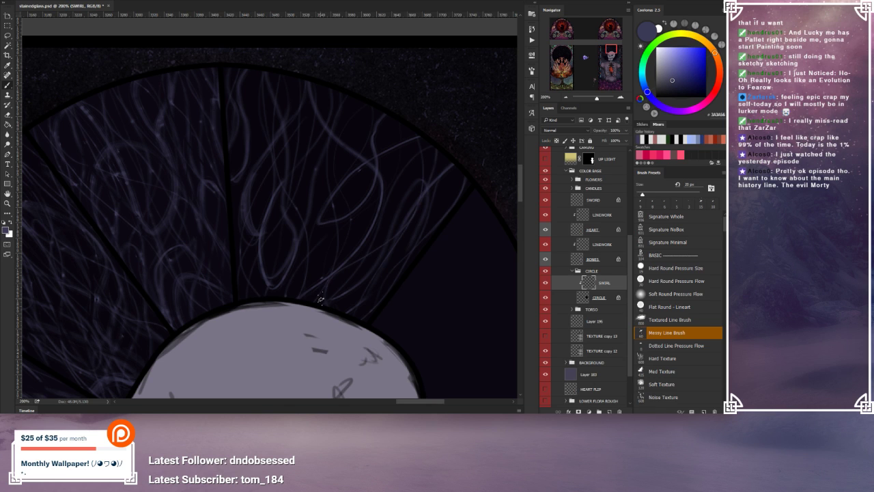
drag(321, 298, 418, 111)
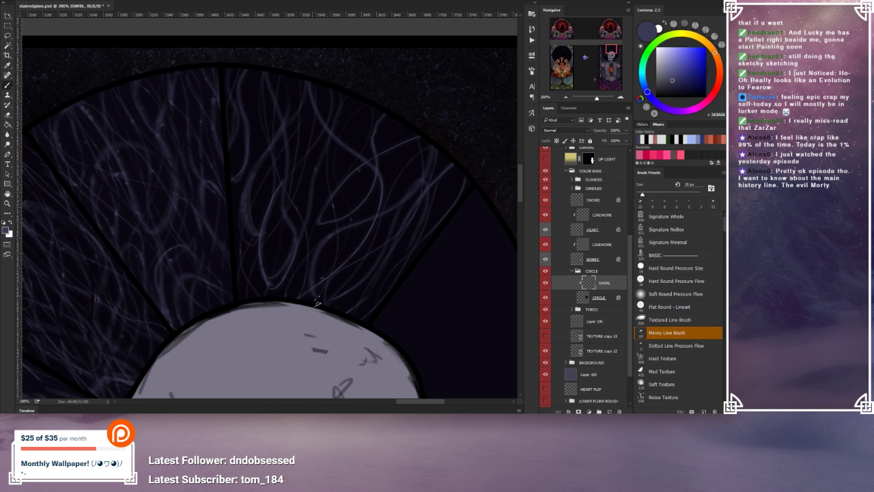
mouse_move(338, 307)
mouse_down()
mouse_move(335, 195)
mouse_move(381, 126)
mouse_move(376, 186)
mouse_up()
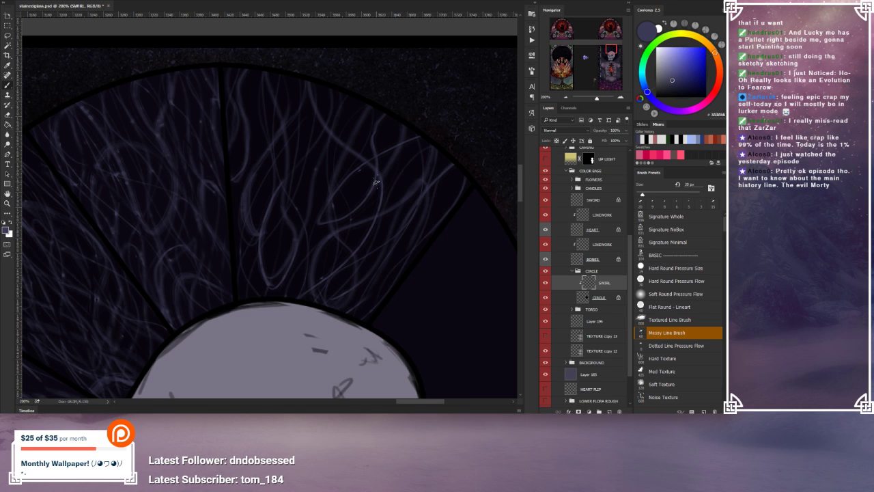
Step: Reduce the brush to 9 px and fill the gaps across the wedge with dense fine strands down to the skull
key(bracketleft)
key(bracketleft)
mouse_move(323, 134)
mouse_down()
mouse_move(327, 90)
mouse_move(313, 92)
mouse_move(297, 171)
mouse_move(274, 204)
mouse_move(252, 212)
mouse_up()
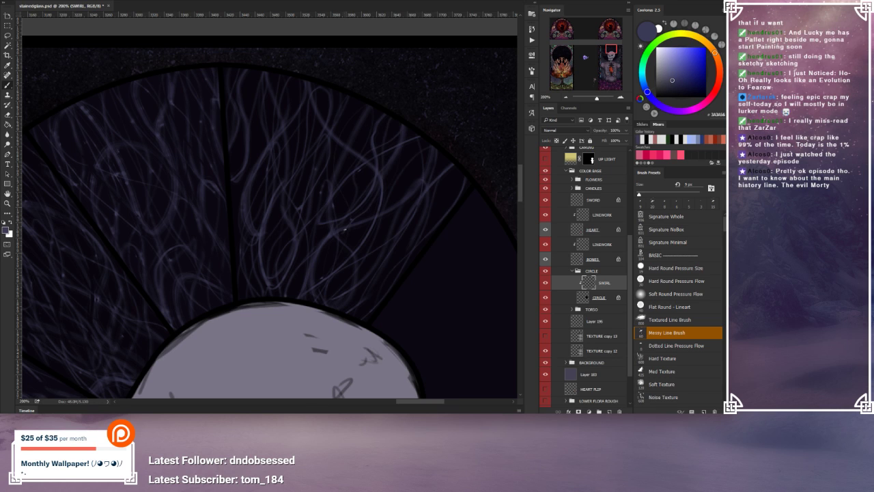
mouse_move(344, 231)
mouse_down()
mouse_move(327, 274)
mouse_move(334, 276)
mouse_move(342, 235)
mouse_move(326, 261)
mouse_move(334, 278)
mouse_move(361, 222)
mouse_move(416, 192)
mouse_move(433, 161)
mouse_move(417, 158)
mouse_move(334, 308)
mouse_up()
Step: Enlarge the brush to 20 px and layer thicker strands over the wedge, following its right divider down to the skull
key(bracketright)
key(bracketright)
key(bracketright)
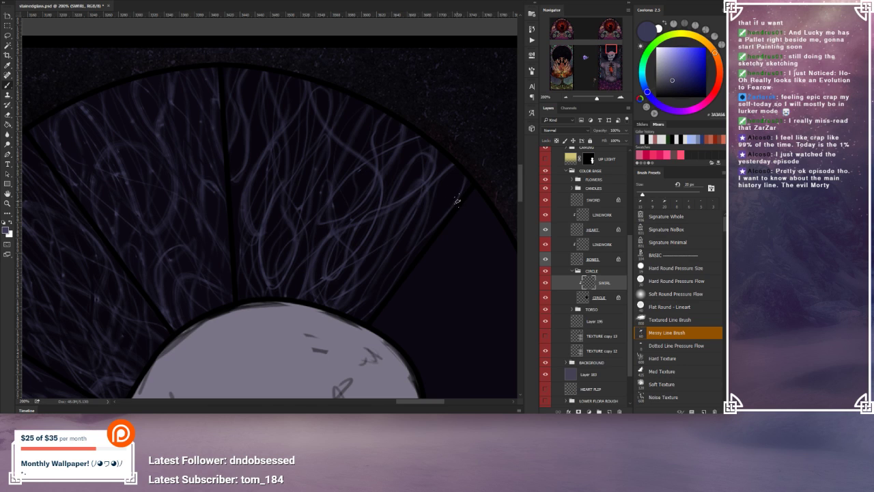
mouse_move(457, 200)
mouse_down()
mouse_move(433, 217)
mouse_move(381, 299)
mouse_up()
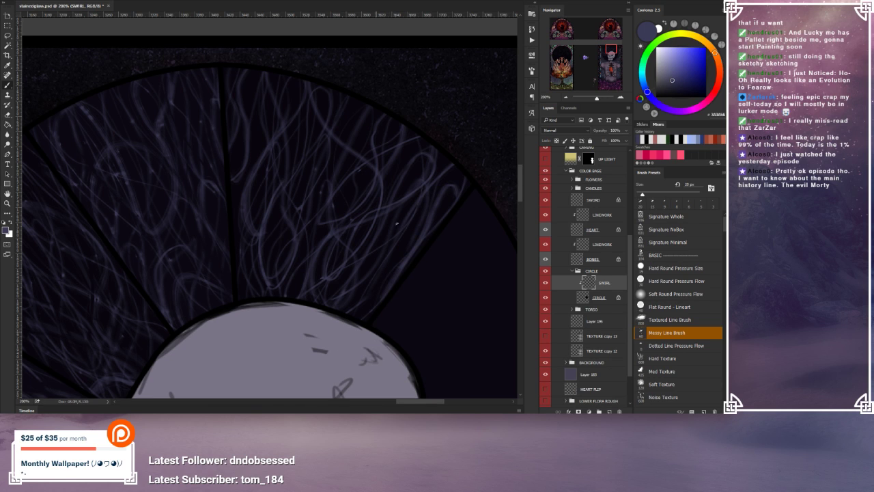
drag(447, 207, 363, 302)
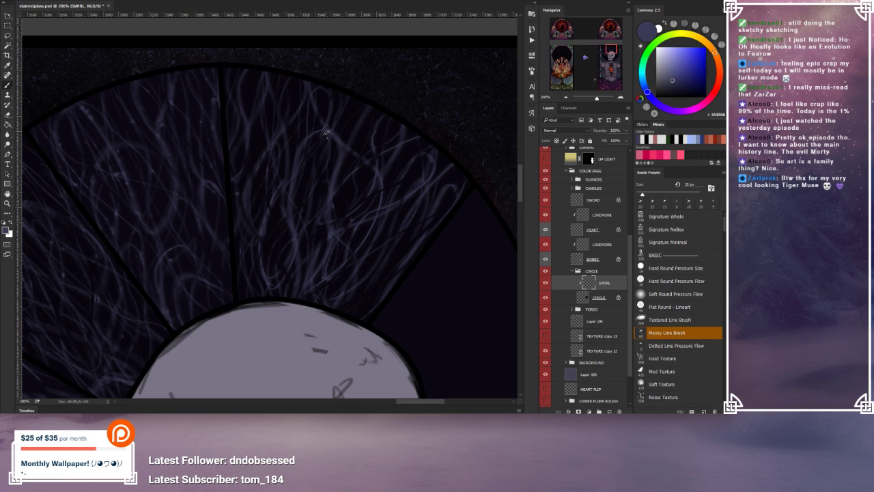
Step: Reduce the brush to 10 px and add short finishing strands along the wedge's right divider
key(bracketleft)
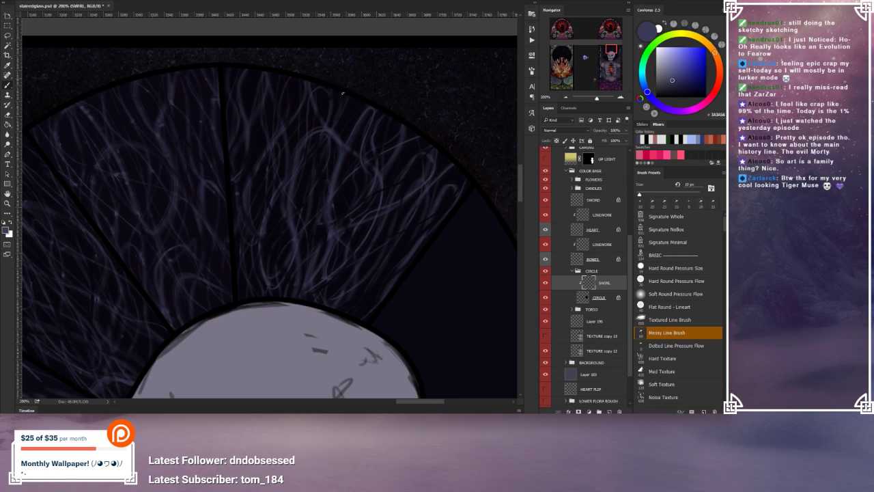
mouse_move(372, 323)
mouse_down()
mouse_move(366, 301)
mouse_move(444, 167)
mouse_up()
drag(448, 206, 438, 253)
drag(437, 223, 415, 298)
drag(411, 236, 411, 311)
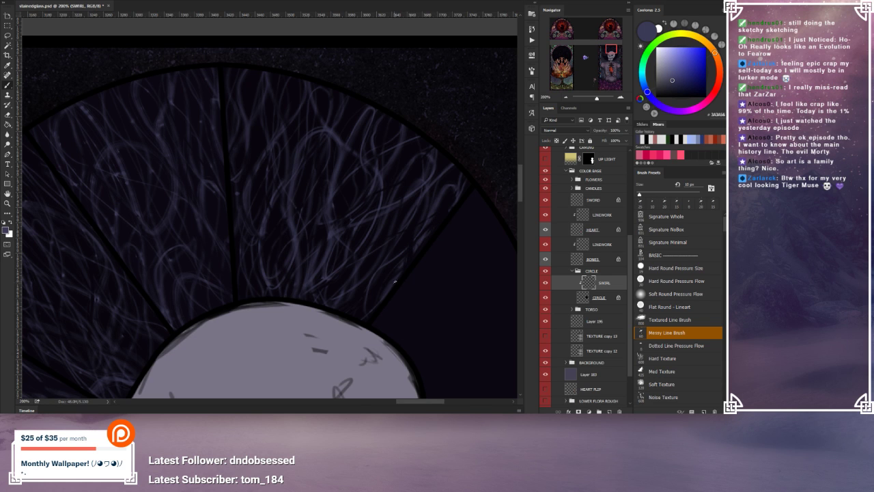
drag(411, 291, 438, 240)
Step: Start the empty wedge beside the skull's upper right with large looping strands running out to the rim
mouse_move(235, 218)
mouse_down()
mouse_move(192, 197)
mouse_move(188, 226)
mouse_up()
mouse_move(195, 104)
mouse_down()
mouse_move(195, 179)
mouse_move(156, 126)
mouse_up()
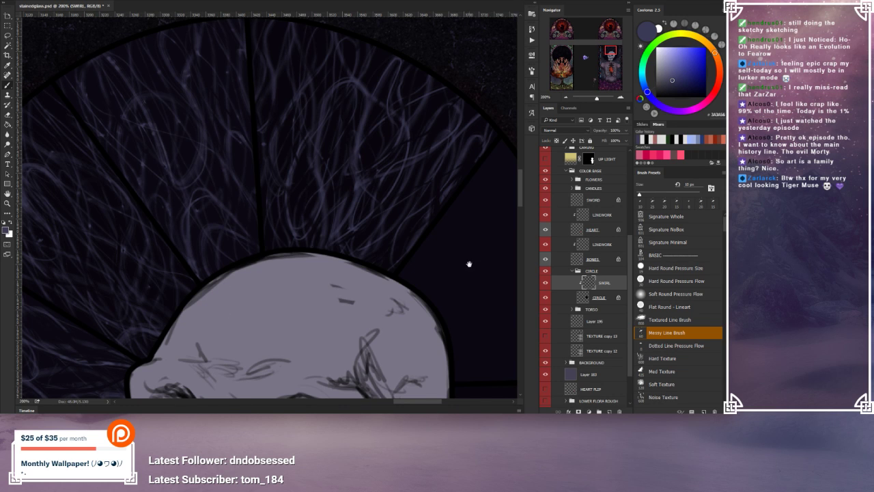
mouse_move(469, 262)
mouse_down()
mouse_move(457, 233)
mouse_move(347, 190)
mouse_move(305, 209)
mouse_move(366, 205)
mouse_move(407, 174)
mouse_move(399, 155)
mouse_move(369, 191)
mouse_up()
drag(347, 204, 449, 201)
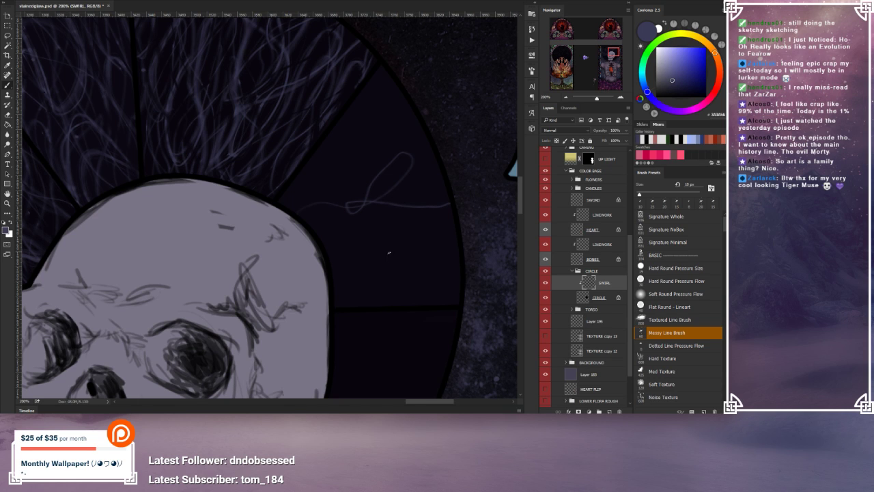
drag(412, 246, 336, 225)
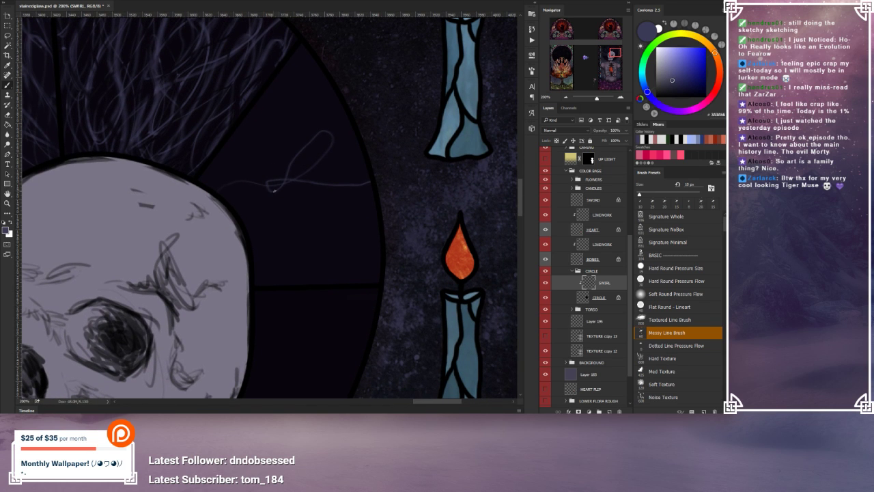
mouse_move(263, 187)
mouse_down()
mouse_move(308, 179)
mouse_move(372, 179)
mouse_up()
mouse_move(321, 91)
mouse_down()
mouse_move(239, 181)
mouse_move(345, 109)
mouse_up()
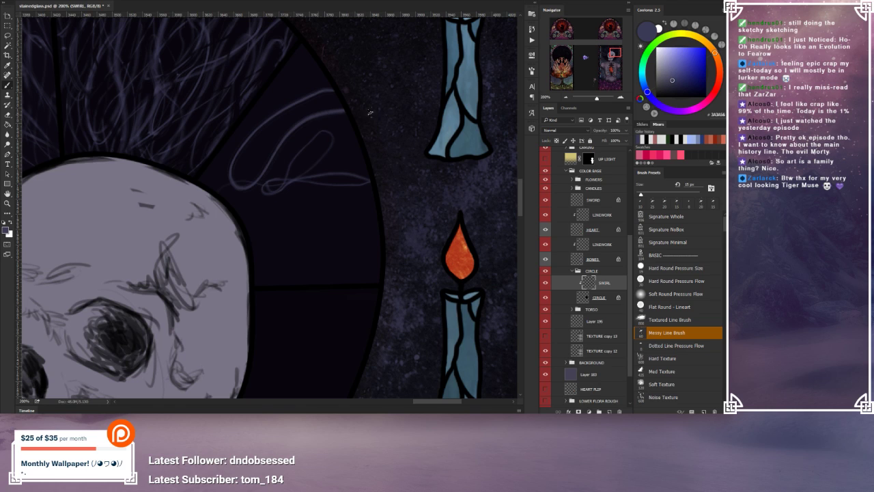
Step: Paint 15 px curved strands along the wedge's upper divider and outward from the skull through the first loops
mouse_move(262, 126)
mouse_down()
mouse_move(293, 109)
mouse_move(298, 124)
mouse_move(273, 188)
mouse_up()
drag(245, 218, 269, 196)
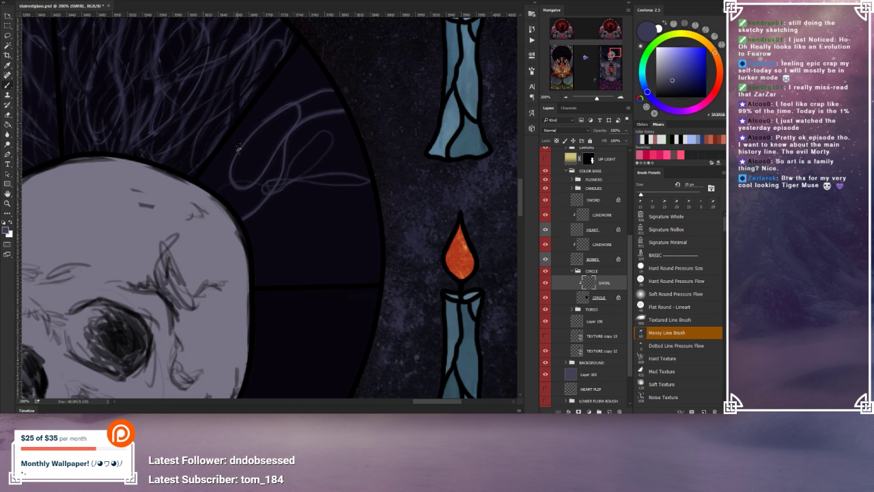
drag(239, 148, 223, 208)
mouse_move(253, 135)
mouse_down()
mouse_move(324, 41)
mouse_move(284, 66)
mouse_move(266, 105)
mouse_move(259, 198)
mouse_move(247, 224)
mouse_up()
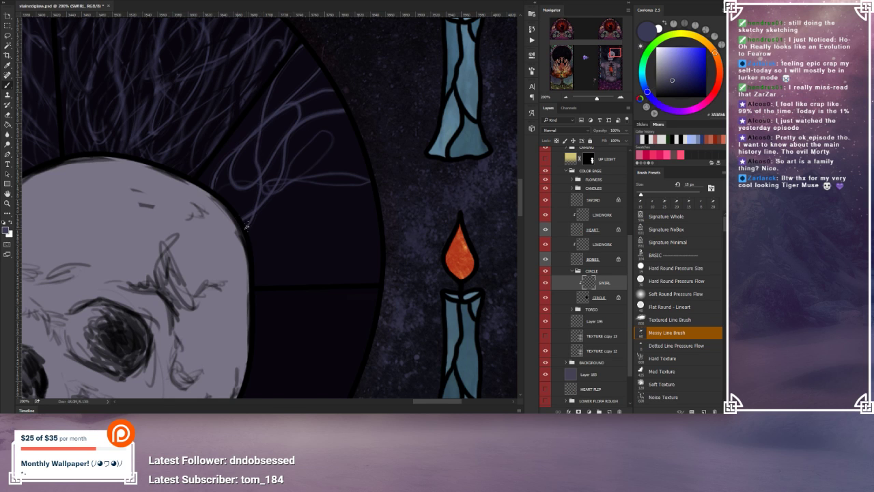
drag(307, 164, 359, 144)
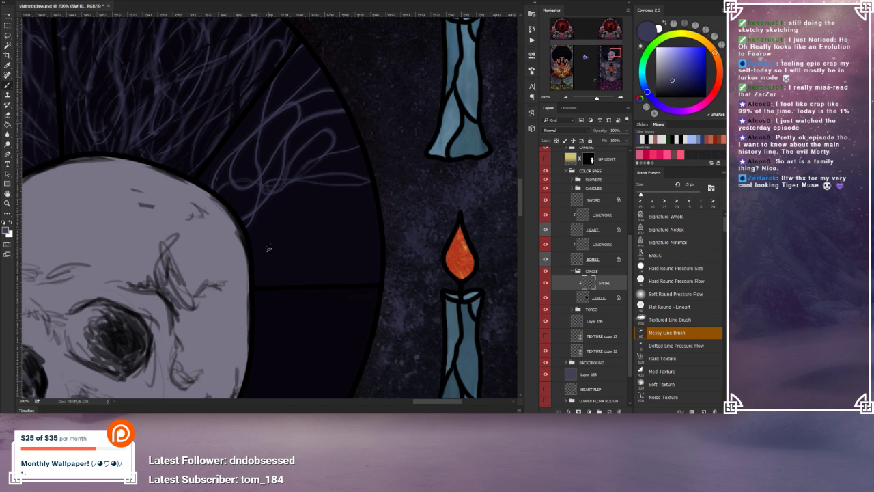
Step: Paint wavy 15 px strands from the skull to the rim in the lower part of the wedge, above the horizontal divider
mouse_move(340, 232)
mouse_down()
mouse_move(303, 234)
mouse_move(280, 276)
mouse_move(239, 264)
mouse_move(281, 250)
mouse_move(336, 260)
mouse_move(395, 239)
mouse_move(335, 223)
mouse_move(366, 243)
mouse_move(403, 224)
mouse_move(307, 253)
mouse_move(248, 237)
mouse_up()
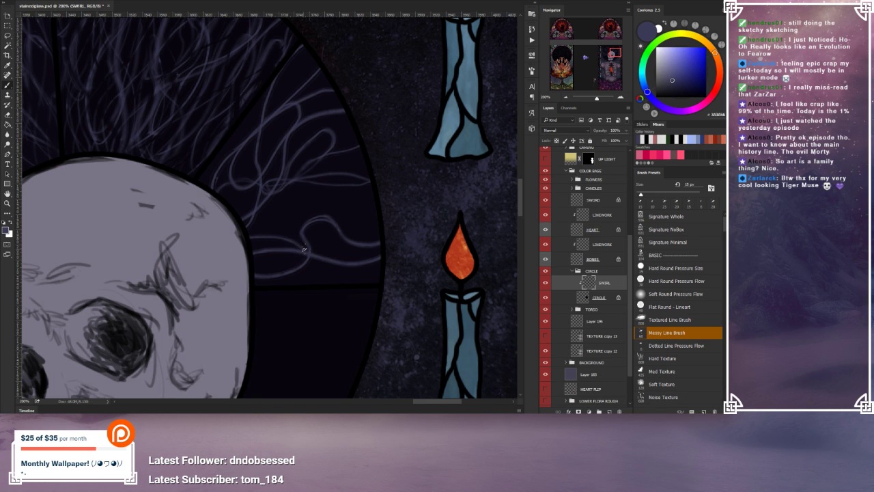
drag(307, 252, 380, 262)
mouse_move(254, 234)
mouse_down()
mouse_move(332, 207)
mouse_move(373, 217)
mouse_up()
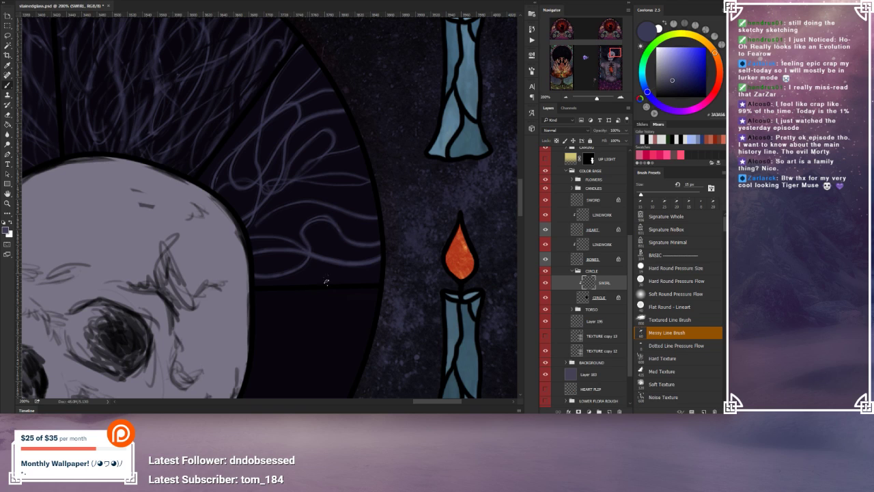
drag(326, 281, 380, 277)
drag(254, 250, 324, 255)
mouse_move(364, 220)
mouse_down()
mouse_move(307, 276)
mouse_move(254, 280)
mouse_move(371, 278)
mouse_up()
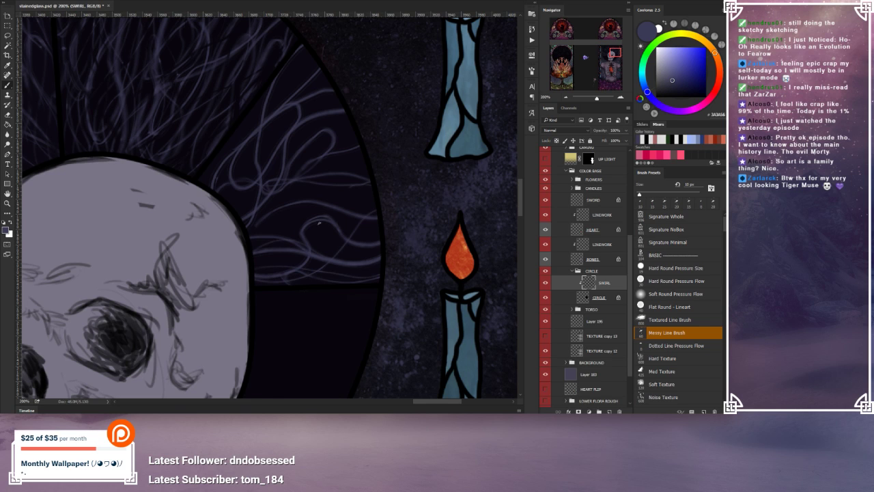
Step: Weave thinner 10 px strands between rim and skull through the middle and upper part of the wedge
drag(259, 210, 369, 177)
mouse_move(350, 122)
mouse_down()
mouse_move(271, 171)
mouse_move(239, 210)
mouse_up()
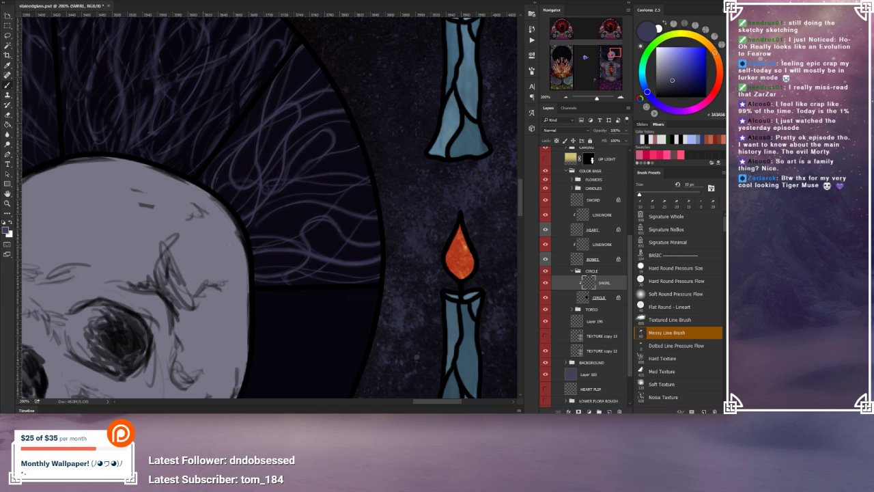
mouse_move(280, 225)
mouse_down()
mouse_move(331, 179)
mouse_move(352, 140)
mouse_move(254, 233)
mouse_move(342, 244)
mouse_move(364, 197)
mouse_move(254, 243)
mouse_up()
drag(325, 69, 169, 203)
mouse_move(260, 100)
mouse_down()
mouse_move(230, 145)
mouse_move(206, 242)
mouse_up()
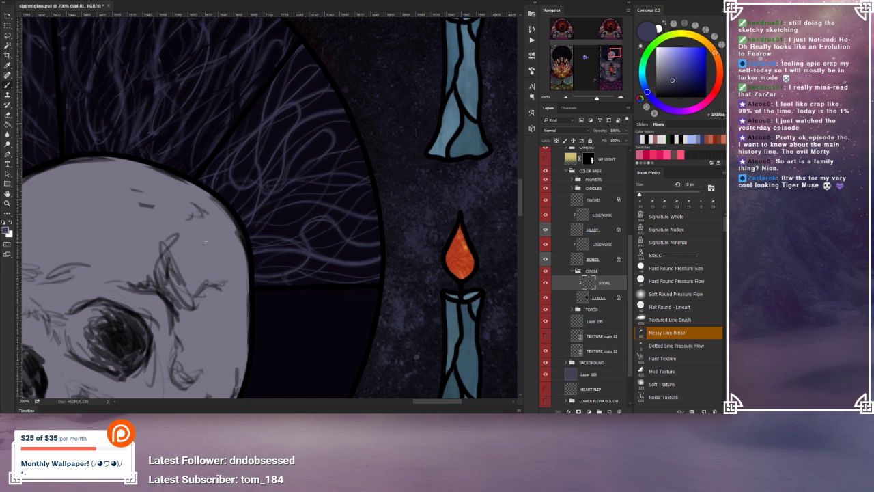
Step: Reduce the brush to 8 px and add finer strands between the skull and the rim in the middle of the wedge
key(bracketleft)
drag(328, 146, 246, 211)
drag(213, 248, 225, 295)
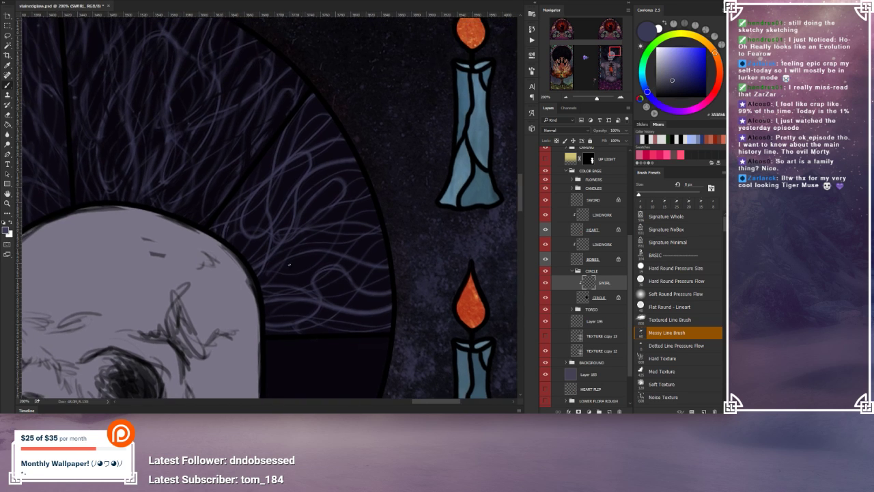
drag(291, 267, 396, 239)
Step: Vary the brush between 15 and 10 px and layer denser strands across the wedge and near the skull edge
key(bracketright)
key(bracketright)
drag(366, 260, 345, 271)
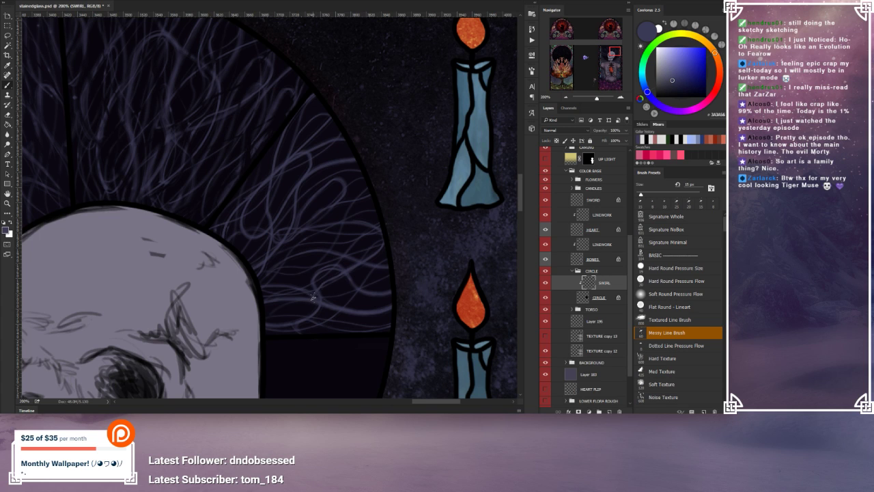
mouse_move(350, 224)
mouse_down()
mouse_move(302, 243)
mouse_move(261, 294)
mouse_up()
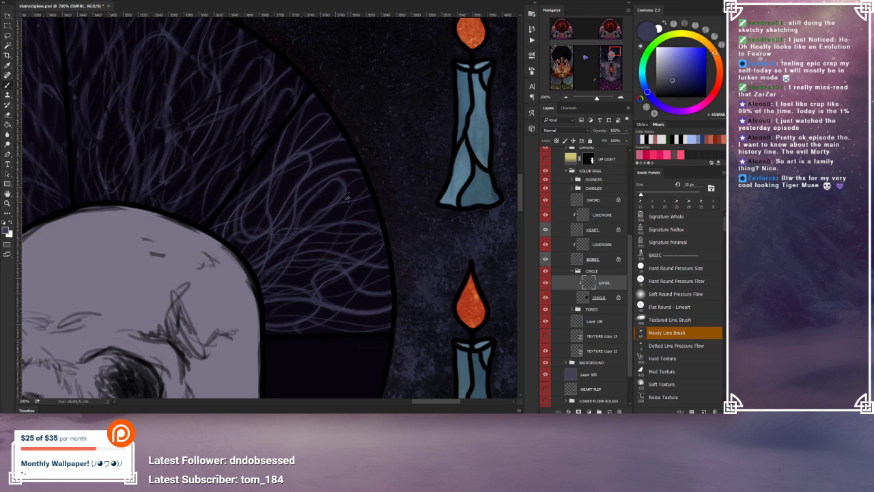
key(bracketleft)
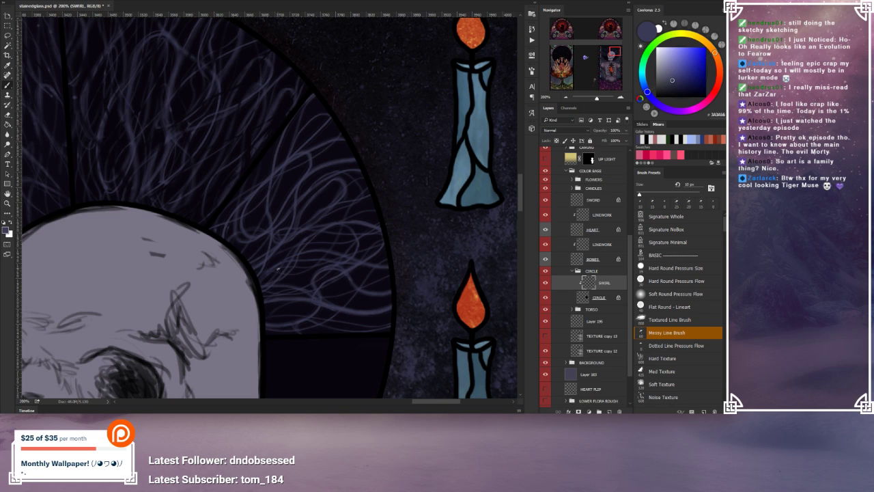
drag(260, 189, 249, 224)
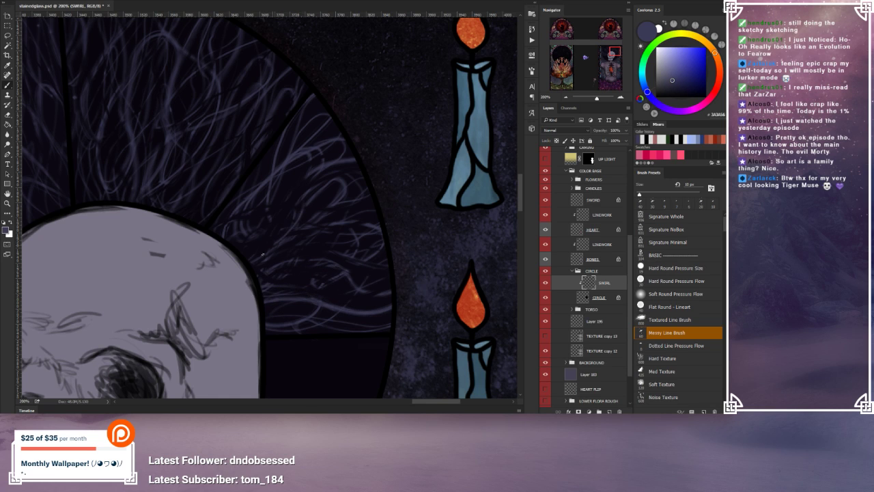
Step: Enlarge the brush to 30 px and paint broad strands through the wedge's middle toward the rim
key(bracketright)
key(bracketright)
mouse_move(311, 201)
mouse_down()
mouse_move(331, 258)
mouse_move(370, 296)
mouse_up()
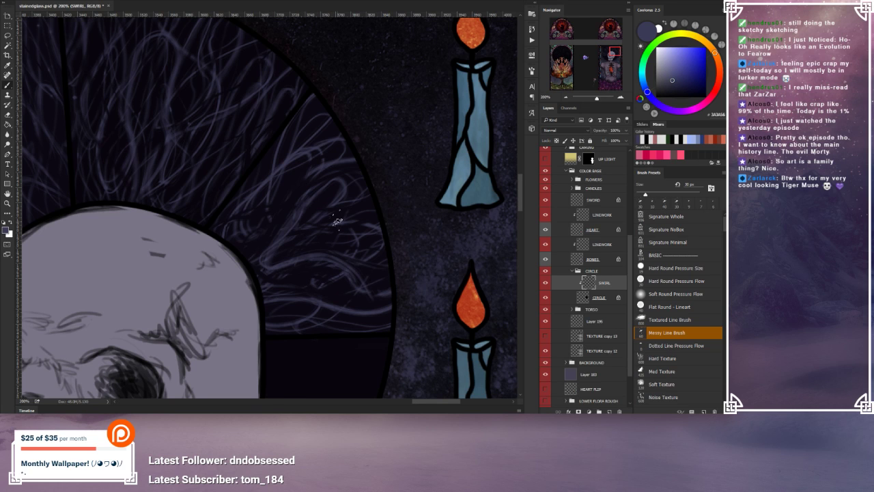
mouse_move(338, 210)
mouse_down()
mouse_move(296, 263)
mouse_move(389, 253)
mouse_up()
Step: Reduce the brush to 15 px and further to 9 px, add fine strands near the wedge's rim, and undo the last one
key(bracketleft)
key(bracketleft)
key(bracketleft)
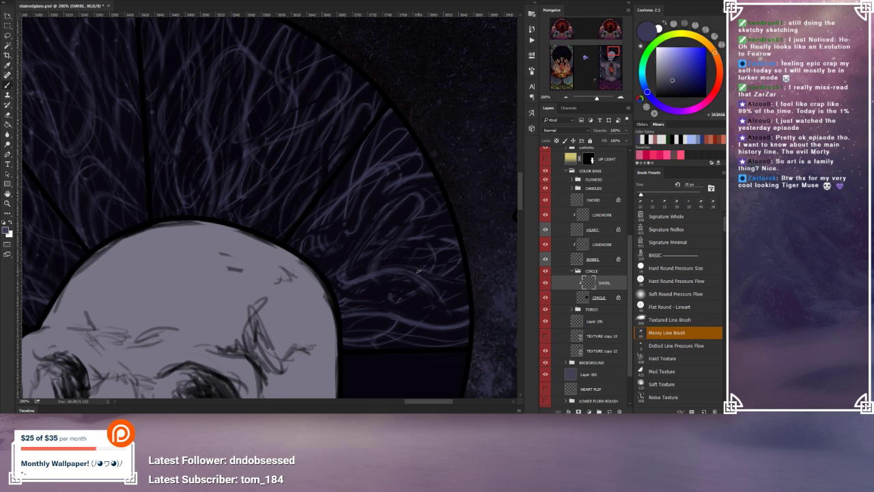
key(bracketleft)
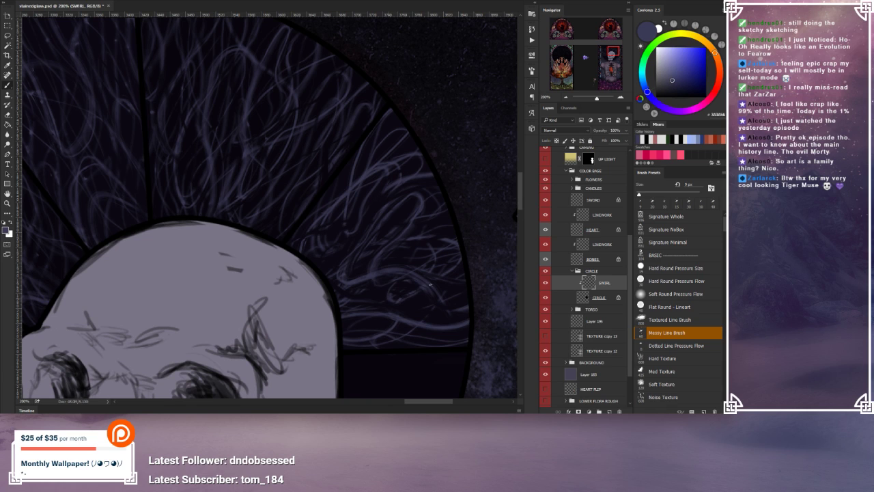
drag(448, 273, 462, 269)
drag(423, 246, 395, 268)
key(ctrl+z)
Step: Enlarge the brush to 15 px and paint strands across the wedge's lower part, beside the skull and at the rim
key(bracketright)
key(bracketright)
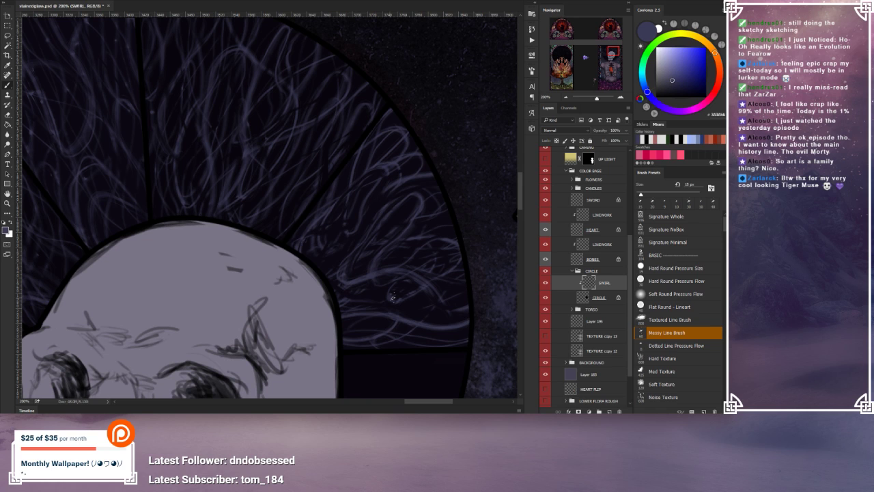
mouse_move(467, 301)
mouse_down()
mouse_move(421, 314)
mouse_move(338, 309)
mouse_up()
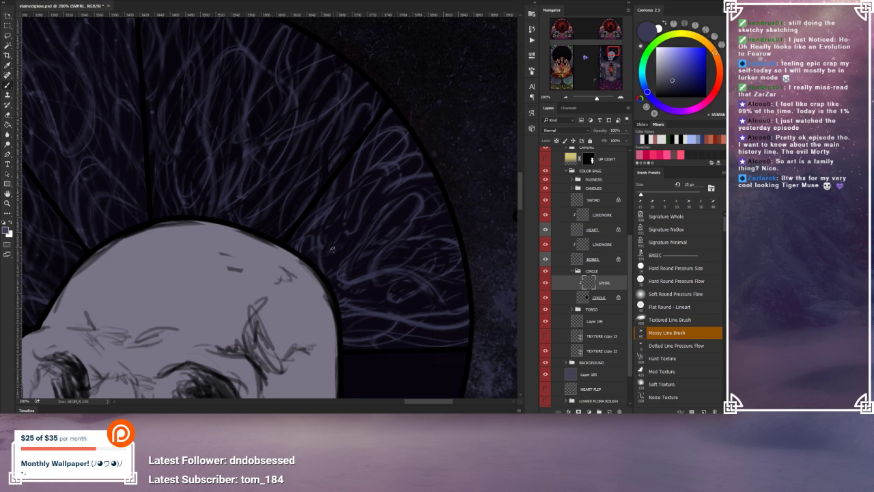
mouse_move(324, 268)
mouse_down()
mouse_move(369, 235)
mouse_move(386, 203)
mouse_up()
drag(440, 299, 473, 302)
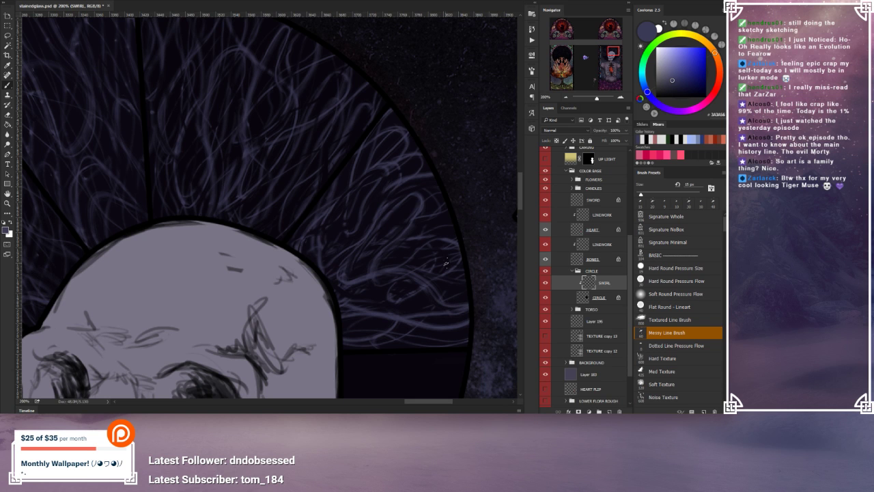
click(566, 98)
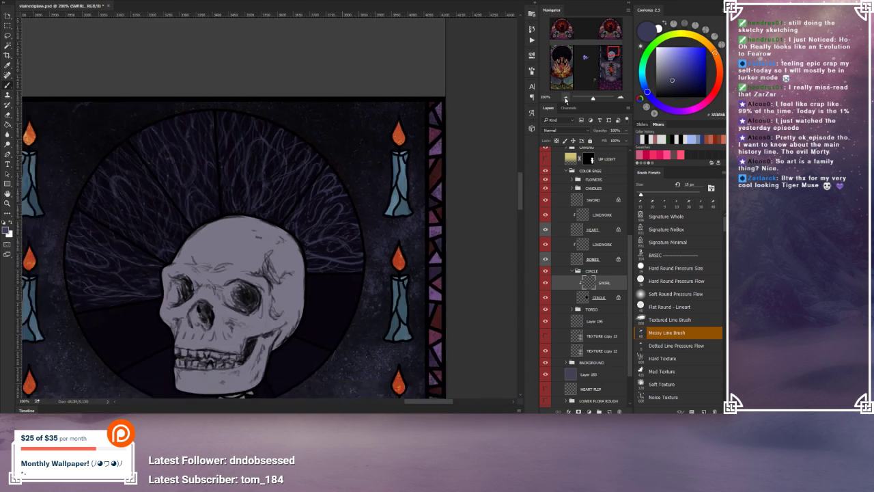
click(566, 99)
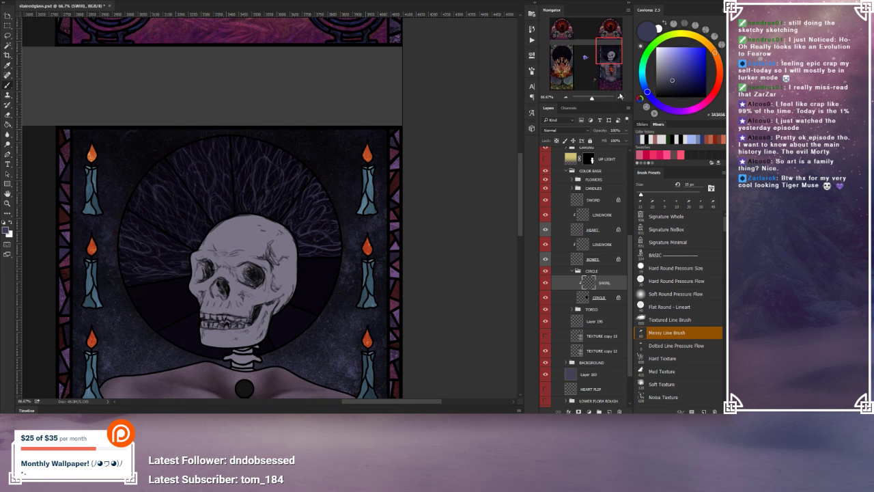
click(620, 97)
click(620, 97)
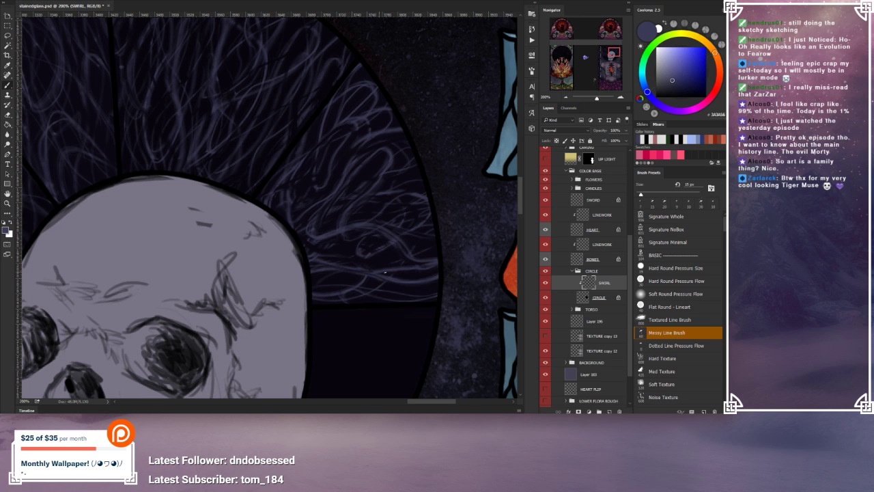
Step: Reduce the brush to 7 px, draw the first thin strand in the empty wedge below, and save the file
key(bracketleft)
key(bracketleft)
key(bracketleft)
key(bracketleft)
key(bracketleft)
key(bracketright)
drag(319, 230, 416, 293)
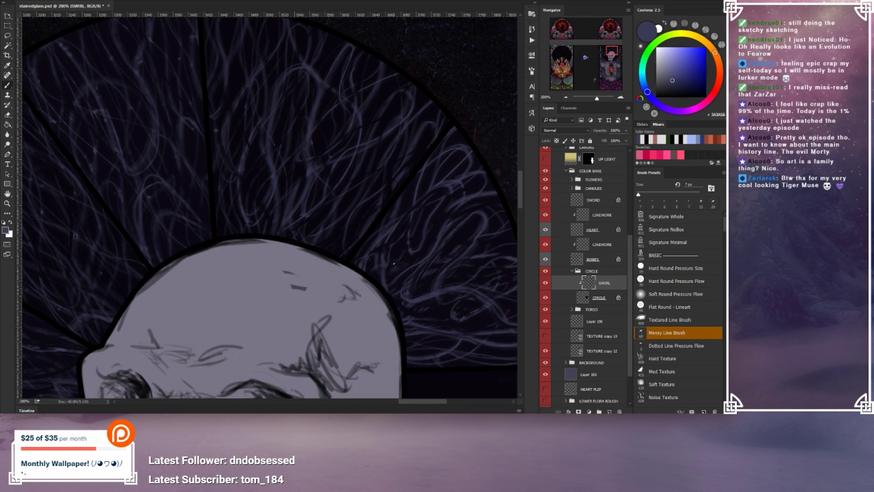
drag(425, 294, 353, 152)
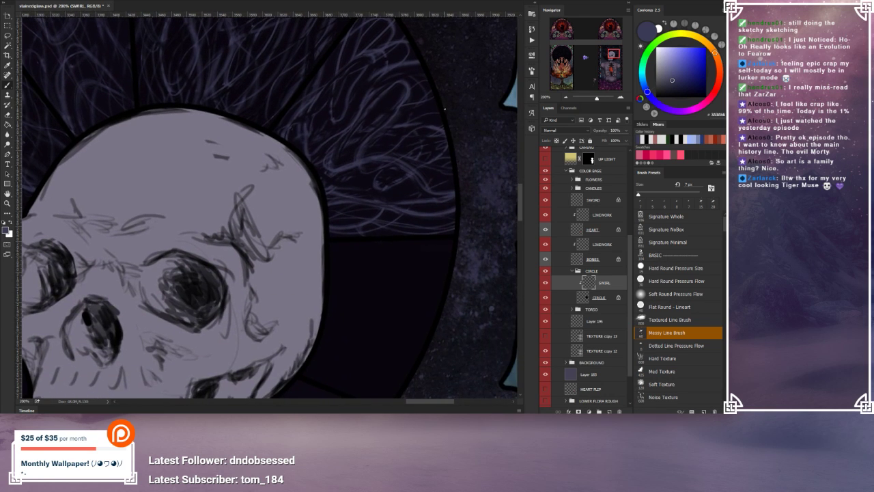
drag(361, 332, 382, 267)
key(ctrl+s)
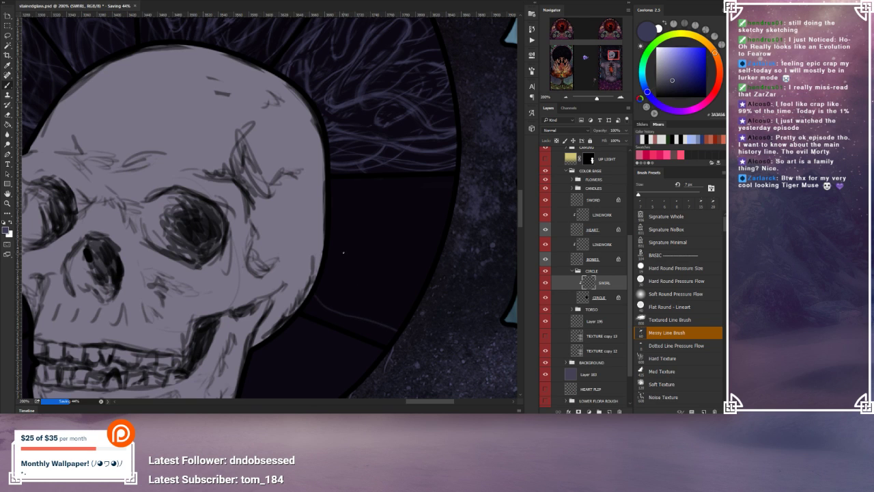
Step: Draw a thin curved strand in the new wedge and a broad 25 px strand from the skull to the rim above it
mouse_move(369, 240)
mouse_down()
mouse_move(334, 256)
mouse_move(431, 270)
mouse_move(421, 253)
mouse_move(349, 240)
mouse_up()
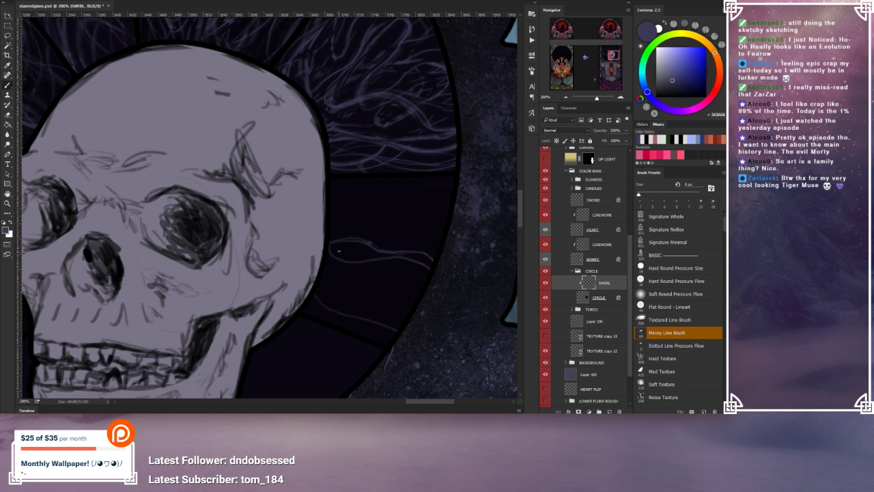
key(bracketright)
key(bracketright)
key(bracketright)
key(bracketright)
key(bracketright)
key(bracketright)
drag(336, 201, 445, 233)
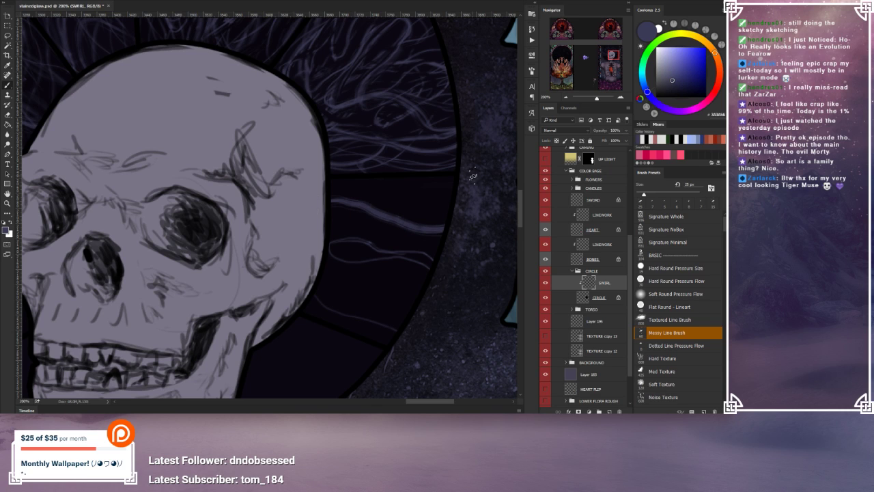
Step: Reduce the brush to 8 px and add thin strands from the skull to the rim through the wedge's middle
key(bracketleft)
key(bracketleft)
key(bracketleft)
key(bracketleft)
drag(375, 225, 428, 236)
drag(328, 260, 431, 263)
drag(331, 216, 434, 254)
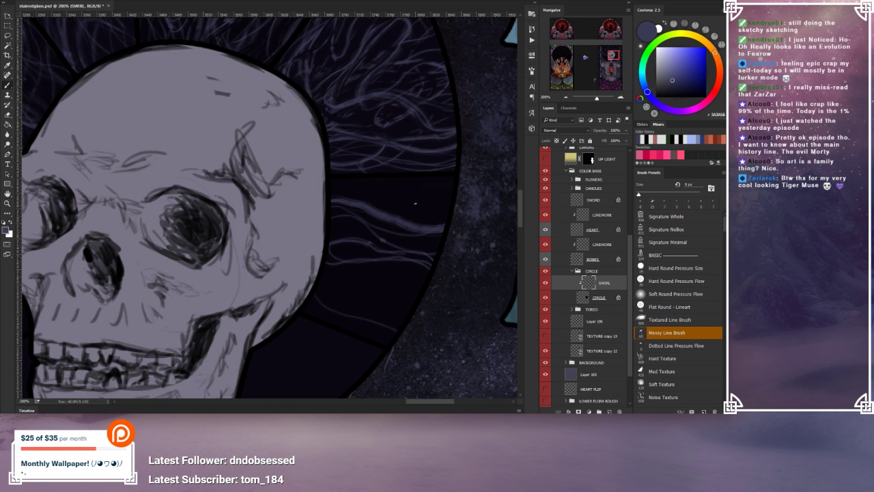
Step: Add thin strands along the wedge's upper edge and rim, and enlarge the brush to 15 px for thicker strands throughout
drag(356, 196, 443, 177)
mouse_move(446, 211)
mouse_down()
mouse_move(333, 190)
mouse_move(448, 213)
mouse_up()
key(bracketright)
key(bracketright)
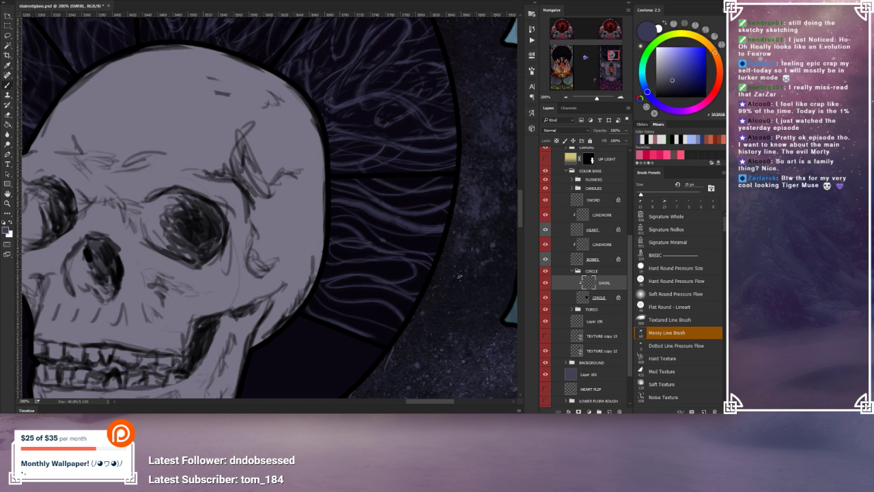
Step: Reduce the brush to 6 px and add finer strands toward the rim in the wedge's upper part
key(bracketleft)
key(bracketleft)
key(bracketleft)
key(bracketleft)
key(bracketleft)
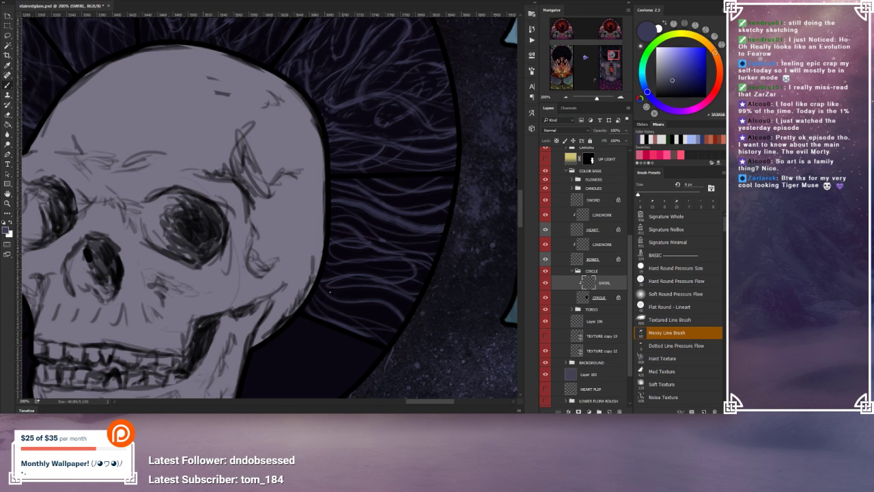
drag(388, 197, 439, 216)
mouse_move(387, 197)
mouse_down()
mouse_move(406, 207)
mouse_move(432, 185)
mouse_up()
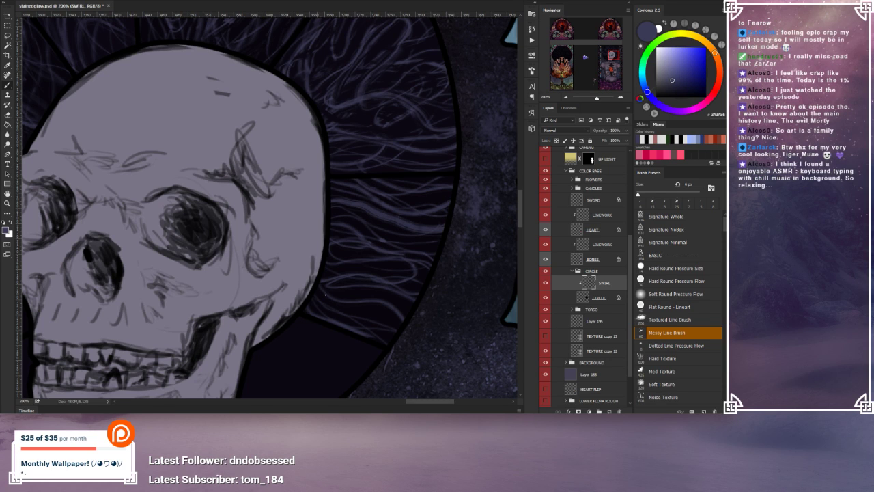
Step: Weave more 6 px strands from the skull edge through the wedge's lower, middle and upper parts
drag(339, 302, 385, 307)
drag(331, 253, 391, 257)
drag(337, 190, 397, 206)
drag(455, 200, 403, 199)
drag(340, 292, 407, 302)
drag(317, 291, 397, 332)
Step: Enlarge the brush to 10 px and layer strands along the wedge's lower divider and across its upper part
key(bracketright)
key(bracketright)
key(bracketright)
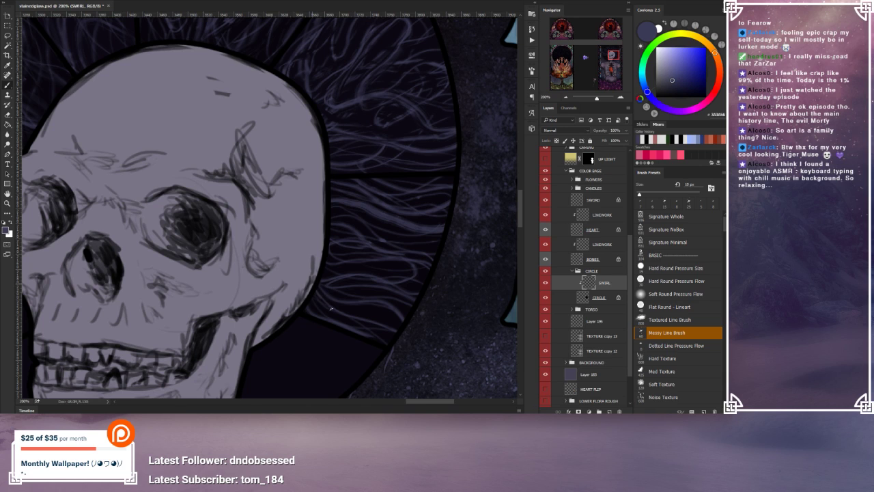
drag(323, 293, 395, 339)
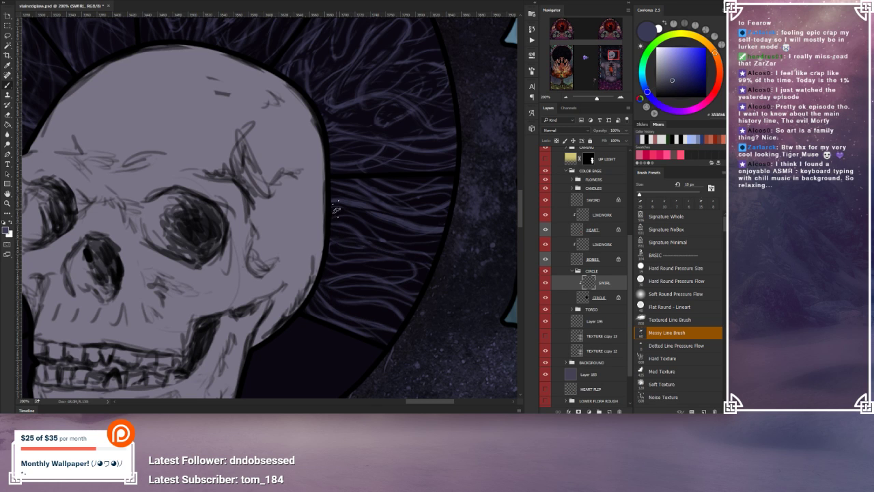
drag(336, 210, 441, 224)
drag(338, 191, 437, 219)
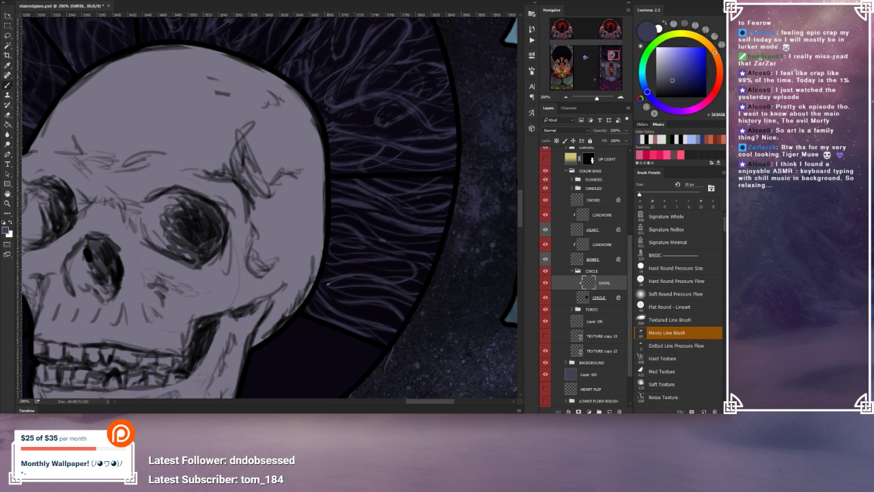
drag(338, 298, 400, 326)
Step: Enlarge the brush to 25 px and paint broad strands beside the skull in the wedge's middle
key(])
key(])
key(])
mouse_move(331, 246)
mouse_down()
mouse_move(394, 264)
mouse_move(322, 276)
mouse_up()
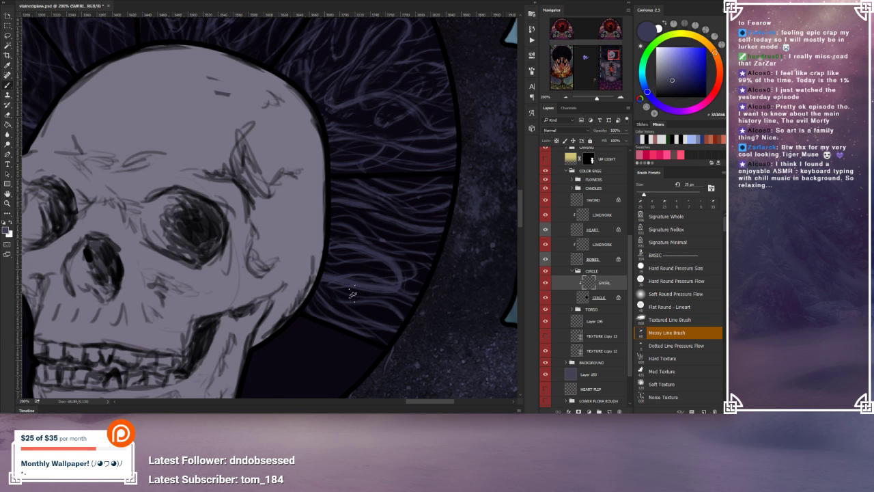
drag(300, 166, 273, 205)
click(566, 99)
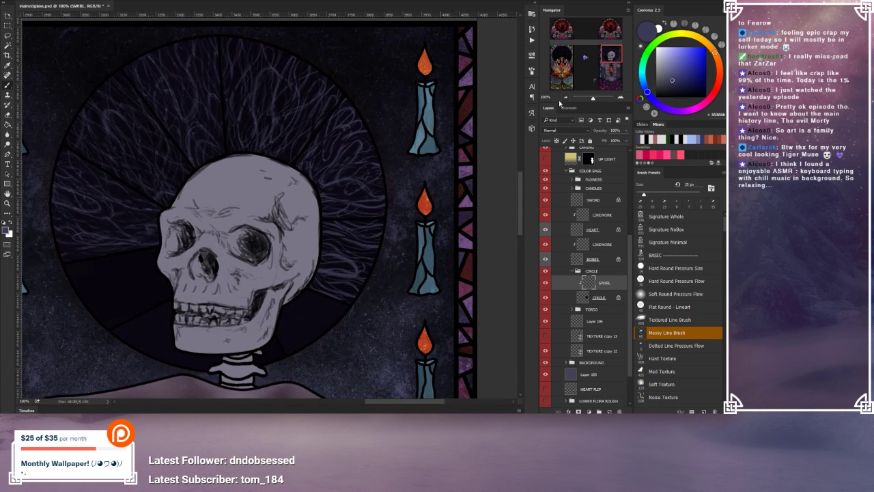
drag(332, 175, 371, 191)
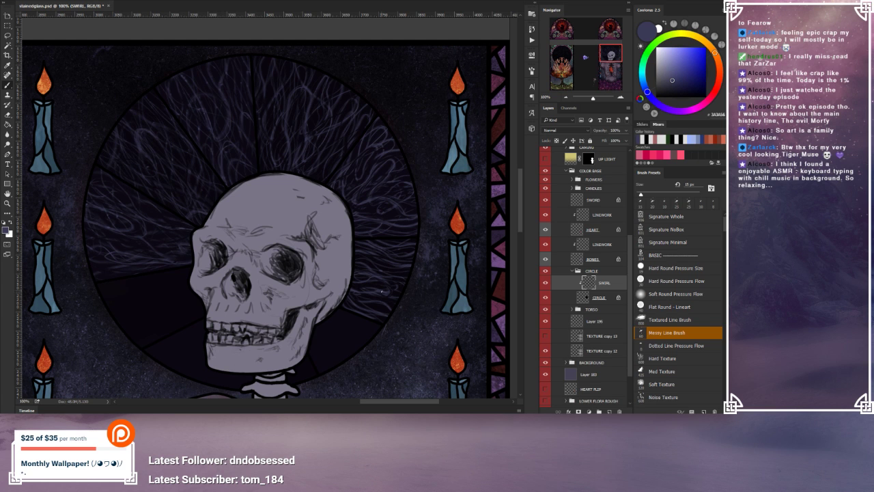
Step: Paint 15 px strands in the small wedge between jaw, neck and rim, reduce the brush to 9 px, and undo the last two strands
drag(209, 301, 237, 289)
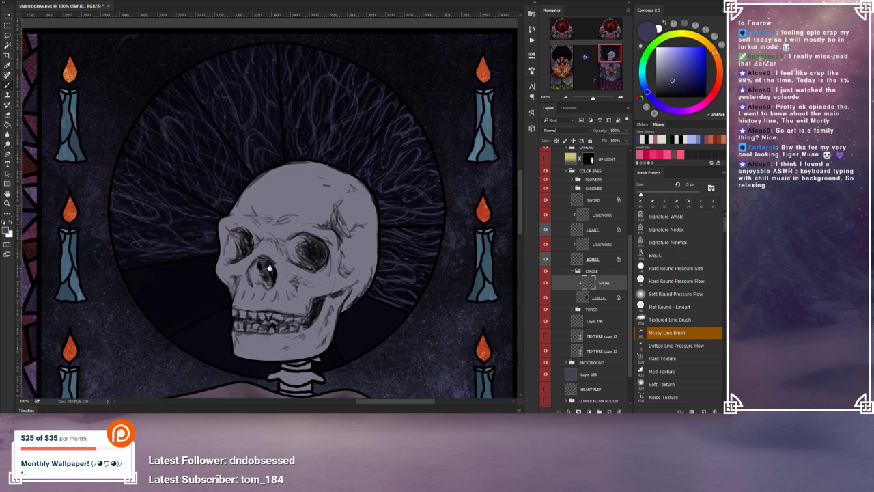
click(621, 99)
drag(363, 265, 291, 124)
drag(310, 222, 296, 194)
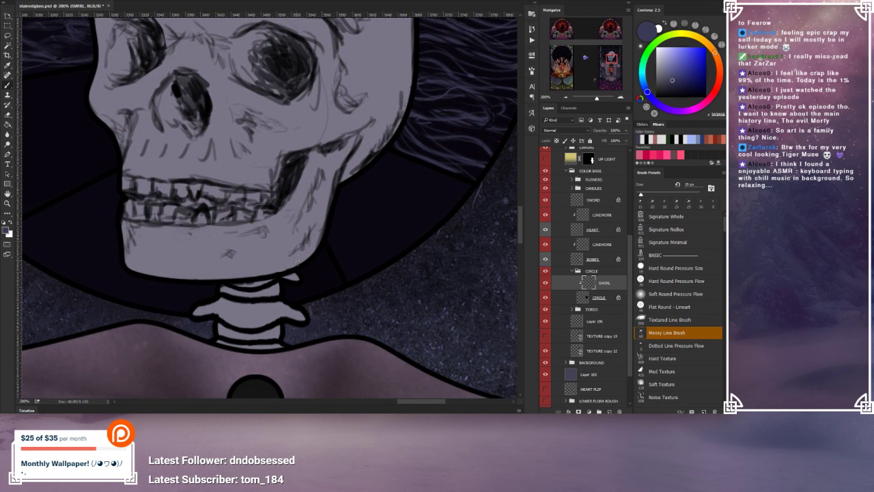
mouse_move(290, 286)
mouse_down()
mouse_move(296, 323)
mouse_move(304, 288)
mouse_move(326, 298)
mouse_move(316, 258)
mouse_up()
drag(338, 286, 324, 251)
drag(310, 280, 300, 299)
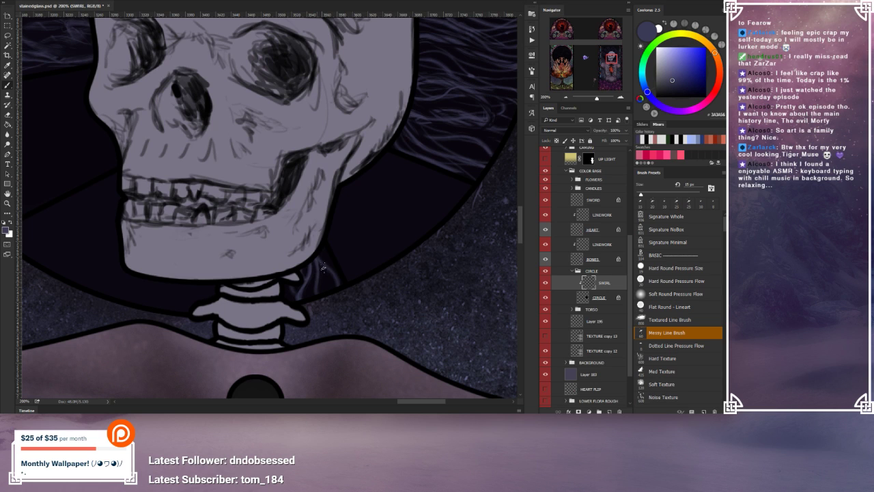
drag(324, 250, 330, 289)
key(bracketleft)
key(bracketleft)
key(bracketleft)
key(ctrl+z)
key(ctrl+z)
Step: Draw thin 9 px strands in the empty wedge beside the jaw, and enlarge the brush to 25 px for broader ones
drag(483, 209, 414, 271)
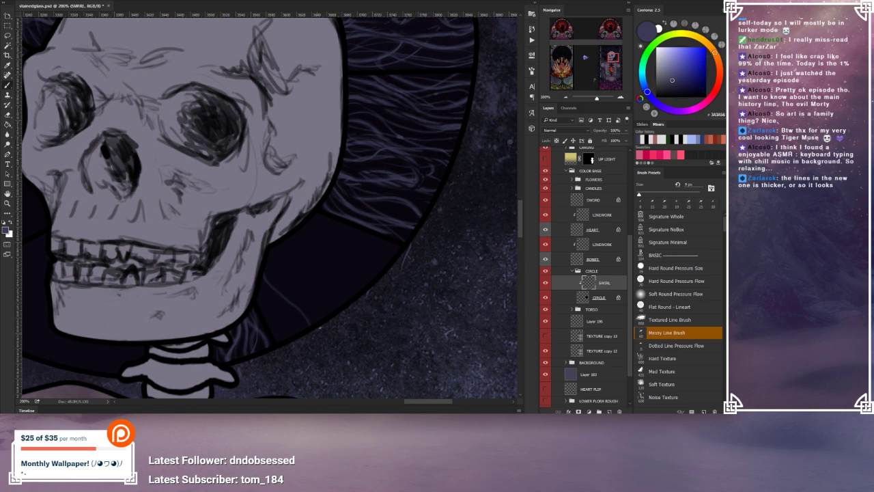
drag(291, 277, 275, 248)
mouse_move(609, 60)
mouse_down()
mouse_move(598, 56)
mouse_move(610, 56)
mouse_up()
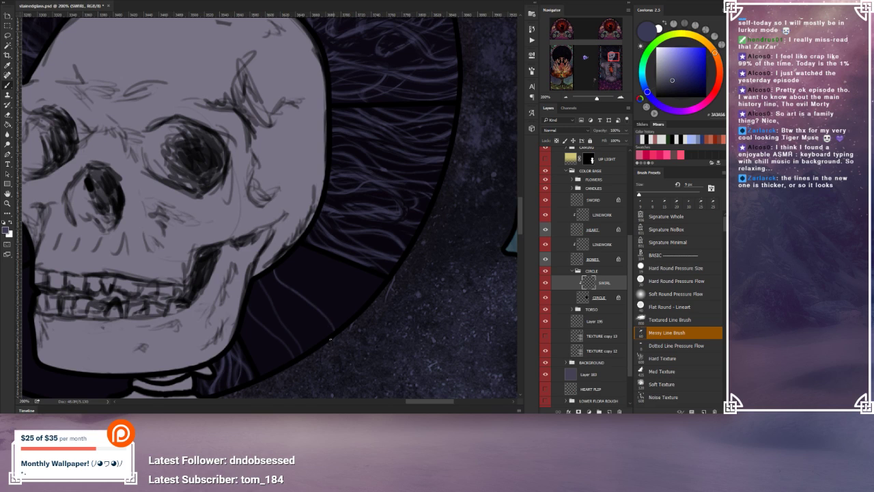
key(bracketright)
key(bracketright)
key(bracketright)
key(bracketright)
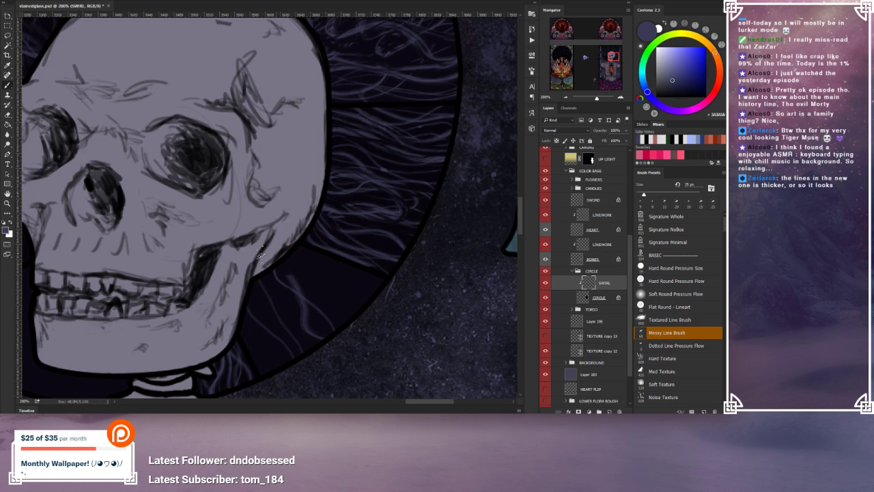
Step: Set the brush to 20 px and paint broad strands from the skull to the rim across the jaw-side wedge
key(bracketleft)
key(bracketleft)
key(bracketleft)
key(bracketleft)
key(bracketright)
key(bracketright)
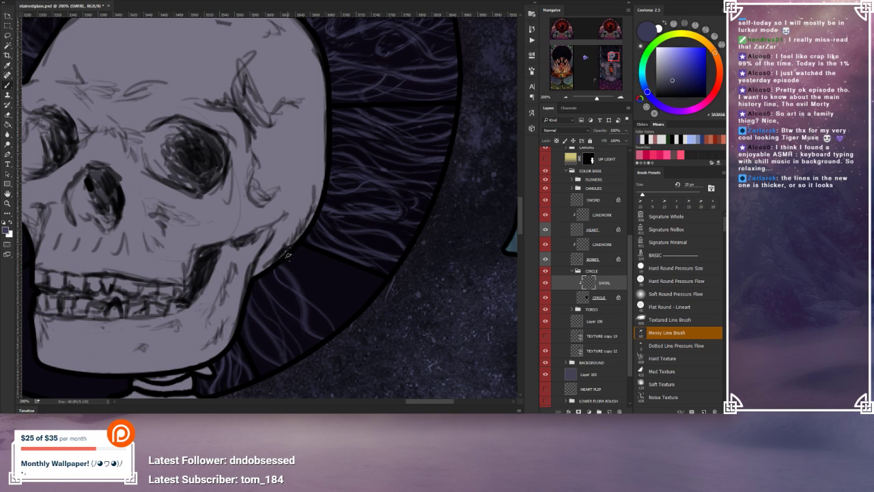
mouse_move(287, 260)
mouse_down()
mouse_move(315, 284)
mouse_move(352, 295)
mouse_move(379, 323)
mouse_up()
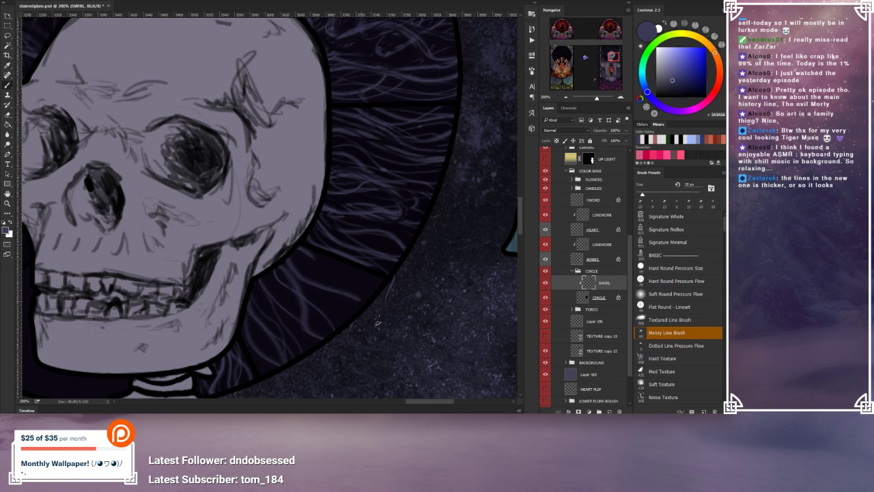
mouse_move(308, 255)
mouse_down()
mouse_move(335, 309)
mouse_move(369, 318)
mouse_up()
drag(327, 262, 375, 303)
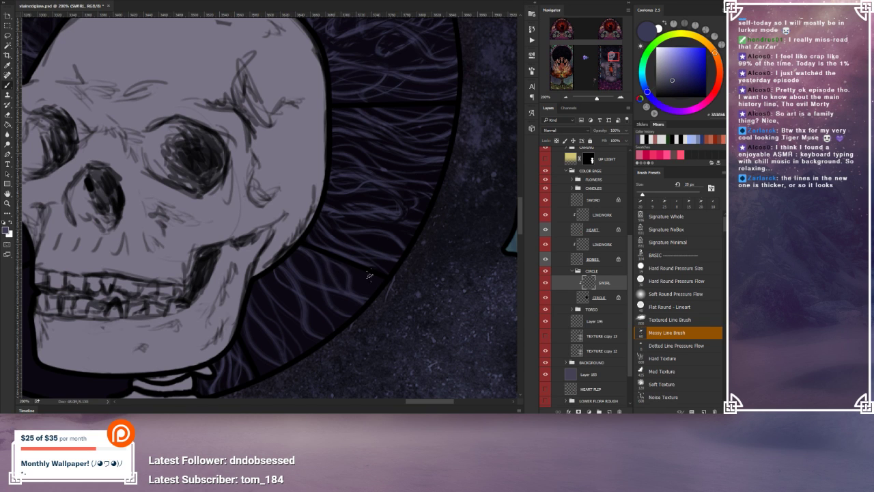
drag(304, 265, 329, 322)
drag(274, 273, 304, 333)
Step: Reduce the brush to 9 px and add finer strands near the jaw and the lower divider of the wedge
key(bracketleft)
key(bracketleft)
key(bracketleft)
key(bracketleft)
key(bracketleft)
key(bracketleft)
key(bracketleft)
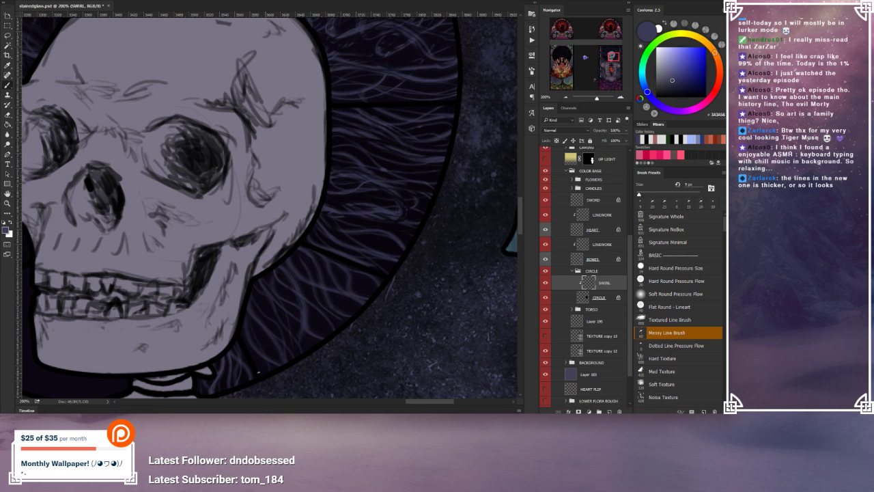
drag(248, 349, 253, 291)
mouse_move(270, 358)
mouse_down()
mouse_move(261, 341)
mouse_move(295, 317)
mouse_up()
mouse_move(272, 338)
mouse_down()
mouse_move(254, 295)
mouse_move(302, 314)
mouse_up()
Step: Fill the remaining gaps along the wedge's upper edge, center and jaw side with fine strands
drag(319, 278, 331, 291)
drag(286, 272, 365, 299)
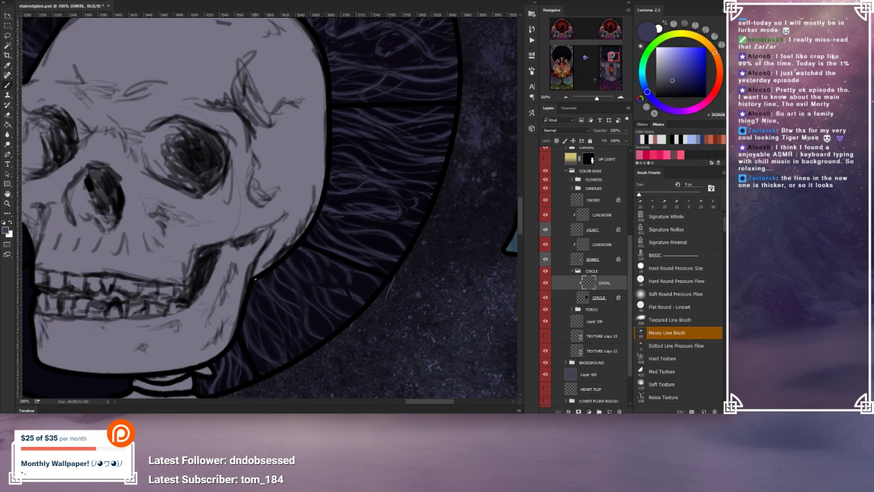
mouse_move(295, 319)
mouse_down()
mouse_move(276, 298)
mouse_move(298, 300)
mouse_up()
drag(251, 321, 247, 347)
drag(355, 282, 371, 288)
key(ctrl+minus)
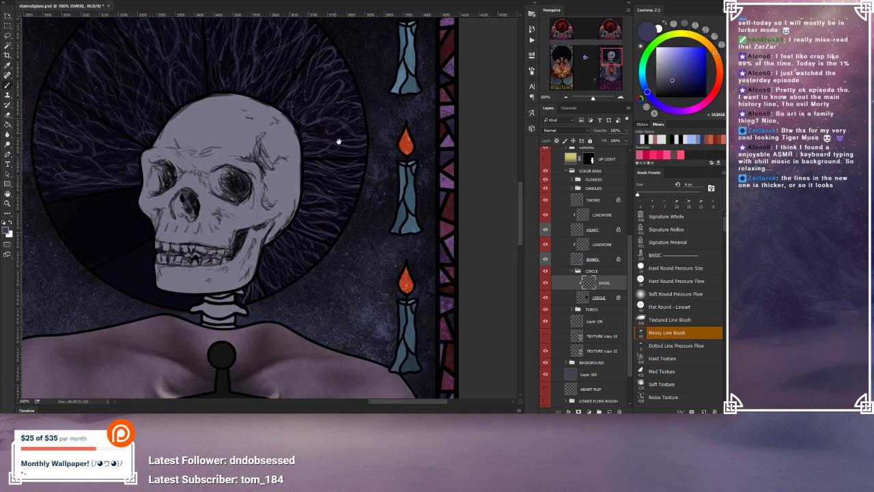
Step: Draw the first thin 8 px curved strands in the empty wedge beside the skull's chin
drag(338, 142, 379, 172)
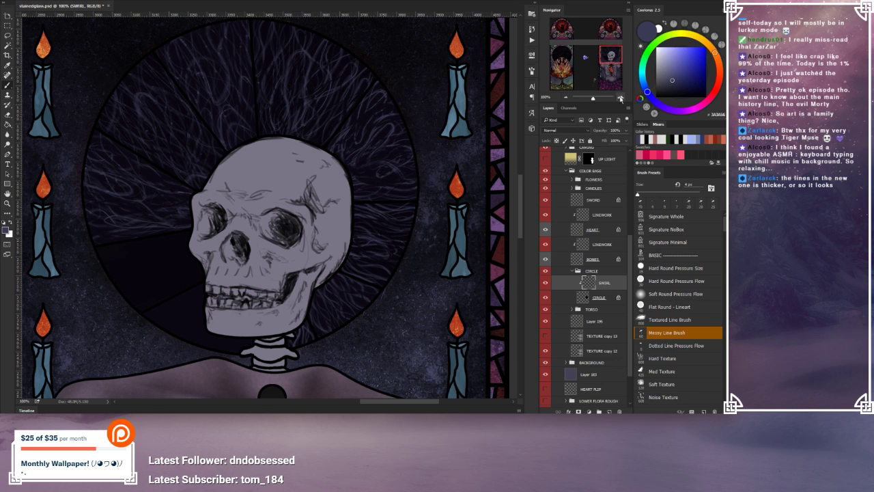
click(620, 97)
drag(449, 179, 272, 214)
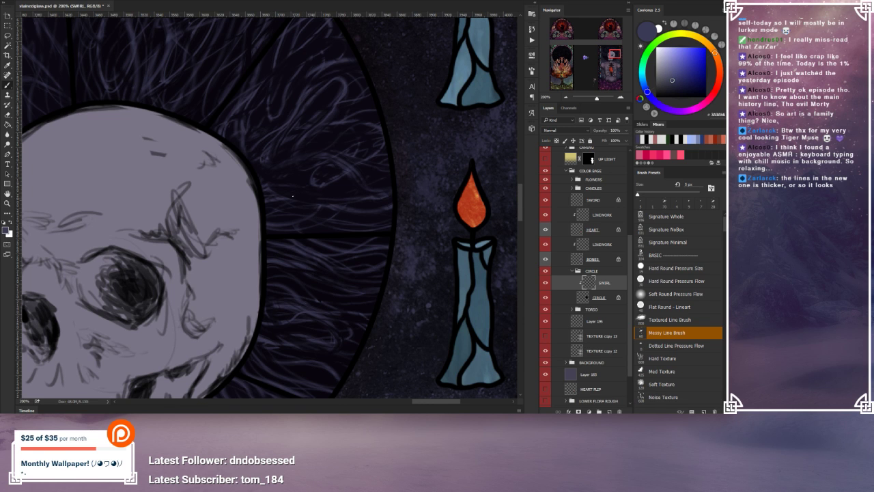
drag(257, 333, 318, 282)
drag(275, 313, 320, 254)
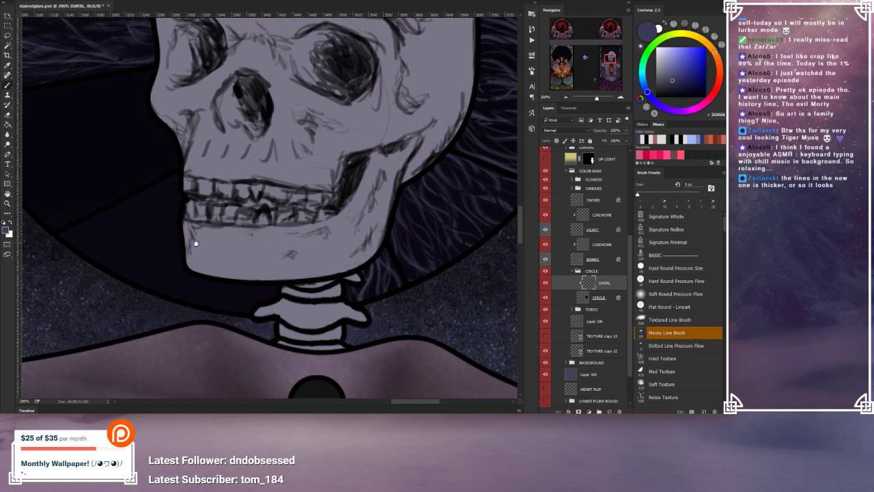
drag(195, 239, 217, 303)
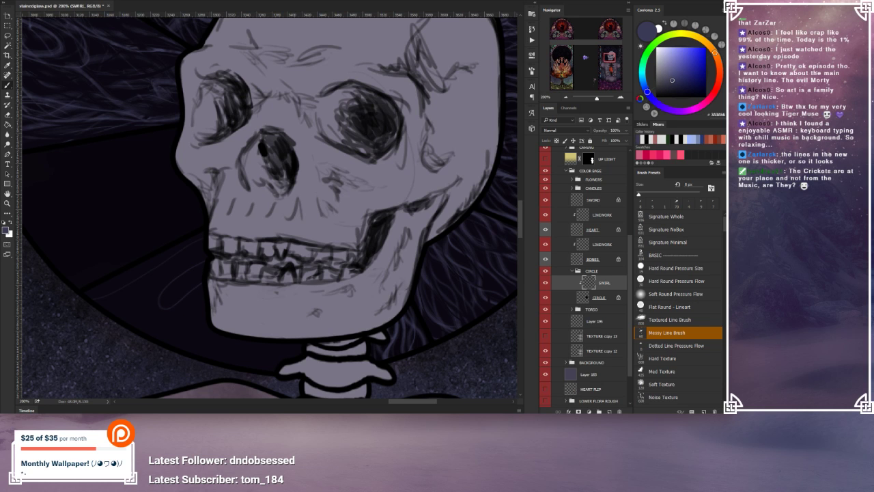
drag(192, 333, 203, 311)
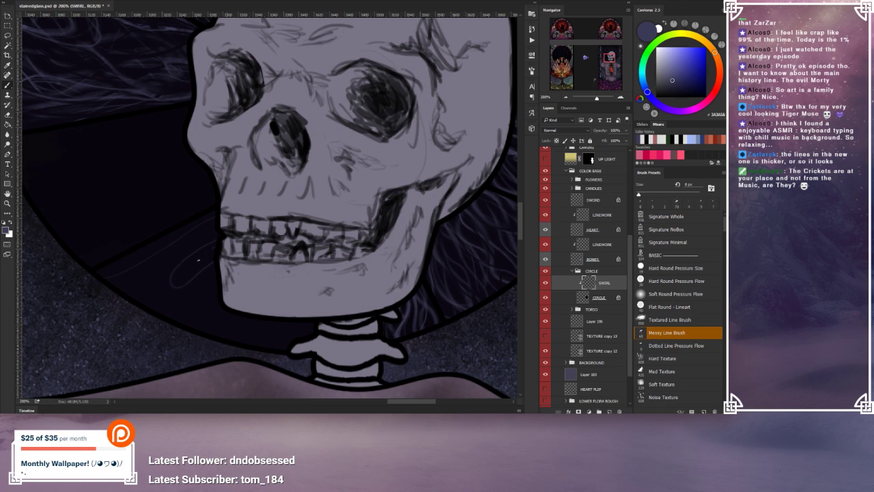
mouse_move(210, 249)
mouse_down()
mouse_move(191, 285)
mouse_move(146, 317)
mouse_move(210, 268)
mouse_up()
mouse_move(216, 231)
mouse_down()
mouse_move(193, 238)
mouse_move(250, 218)
mouse_up()
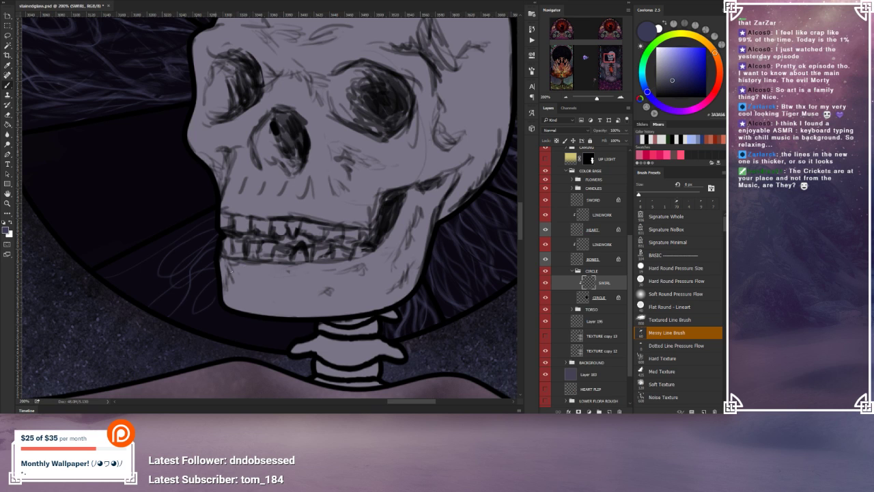
Step: Extend the thin strands along the chin wedge's upper divider and beneath the jaw toward the neck
drag(245, 291, 251, 270)
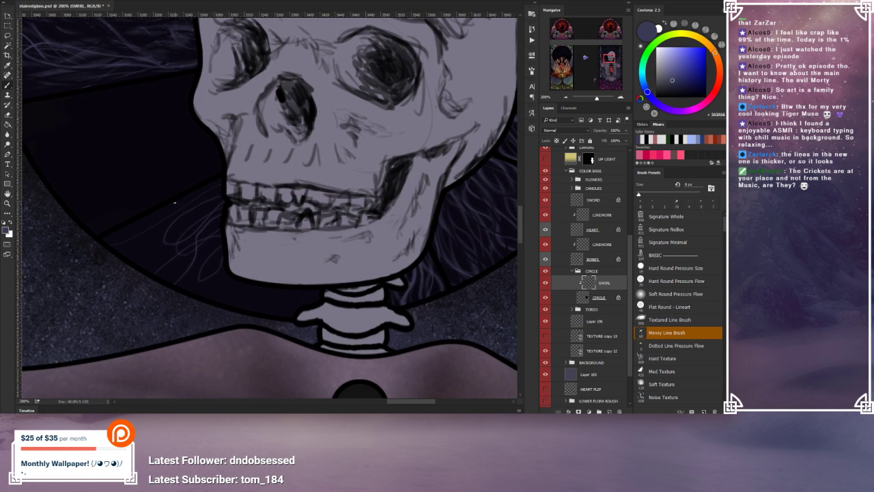
mouse_move(112, 241)
mouse_down()
mouse_move(181, 198)
mouse_move(214, 188)
mouse_up()
mouse_move(198, 200)
mouse_down()
mouse_move(171, 216)
mouse_move(155, 249)
mouse_move(235, 200)
mouse_up()
mouse_move(231, 278)
mouse_down()
mouse_move(222, 287)
mouse_move(240, 308)
mouse_move(265, 287)
mouse_move(285, 316)
mouse_up()
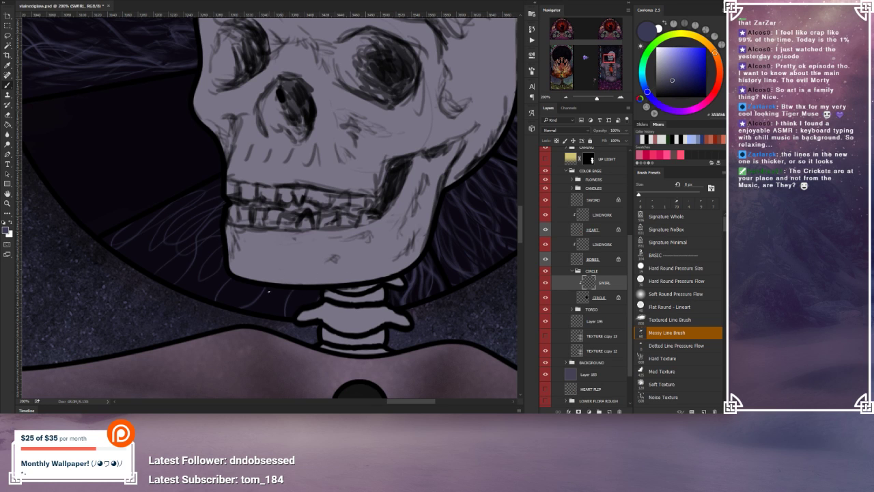
Step: Enlarge the brush to 25 px and paint broader strands through the chin wedge and under the jaw
key(])
key(])
key(])
key(])
key(])
mouse_move(217, 227)
mouse_down()
mouse_move(212, 280)
mouse_move(225, 270)
mouse_up()
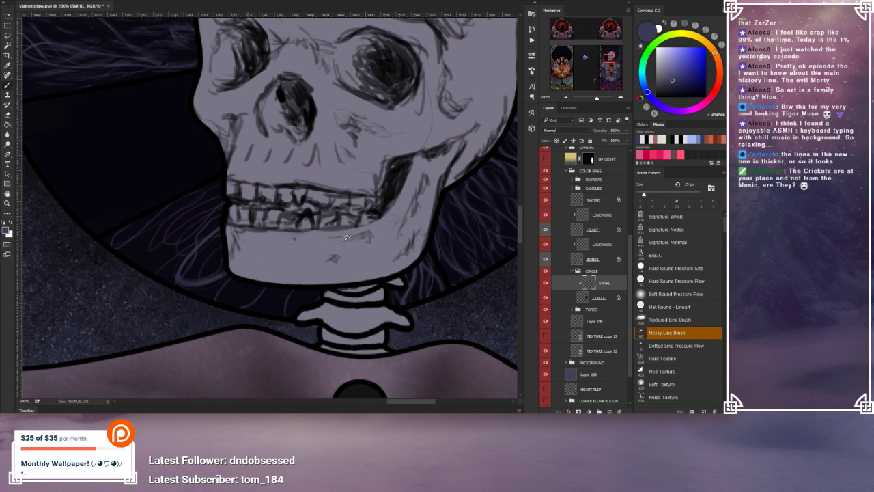
mouse_move(291, 290)
mouse_down()
mouse_move(246, 298)
mouse_move(230, 332)
mouse_up()
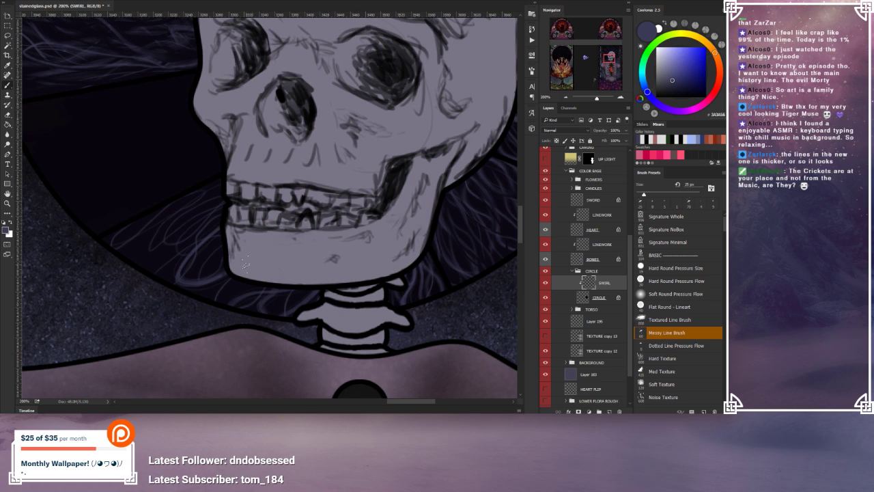
mouse_move(198, 212)
mouse_down()
mouse_move(156, 256)
mouse_move(217, 229)
mouse_up()
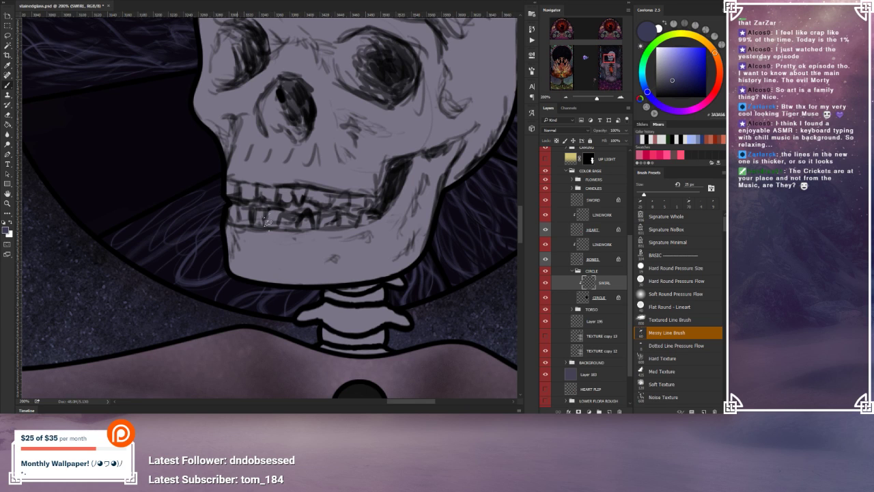
Step: Reduce the brush to 10 px and fill the chin wedge with finer strands, undoing one stray stroke
key(bracketleft)
key(bracketleft)
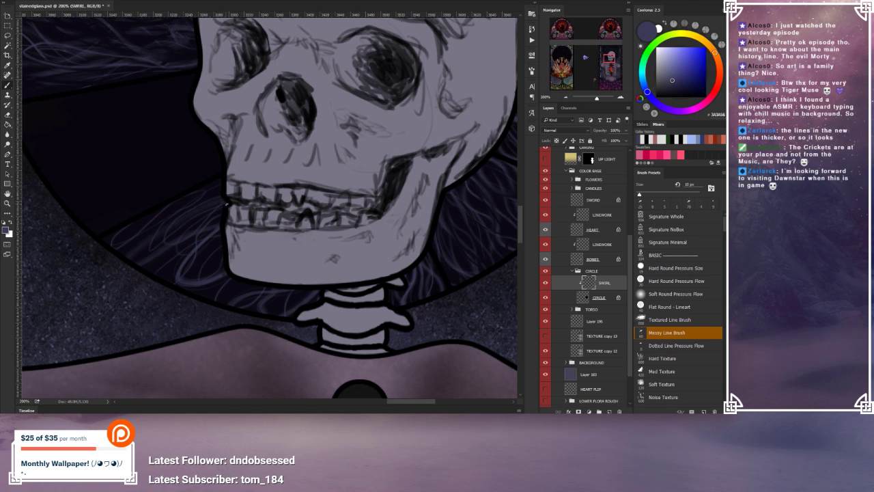
drag(193, 213, 128, 254)
drag(131, 247, 216, 180)
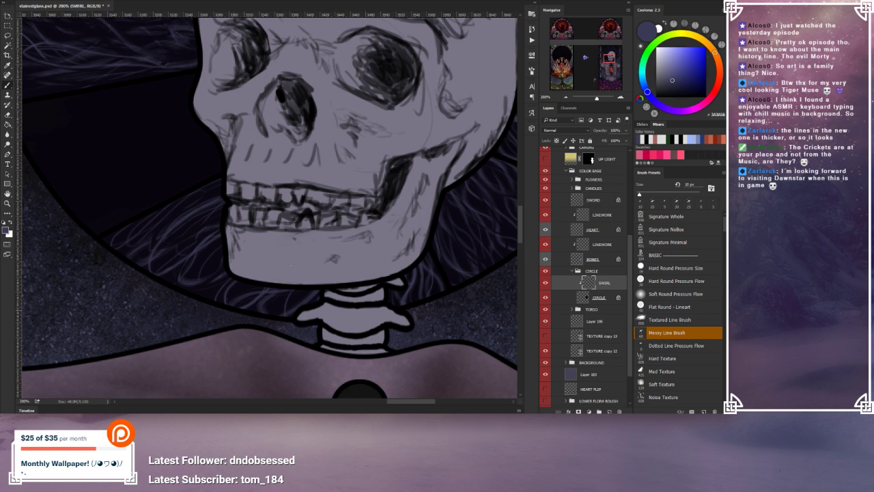
drag(230, 280, 198, 294)
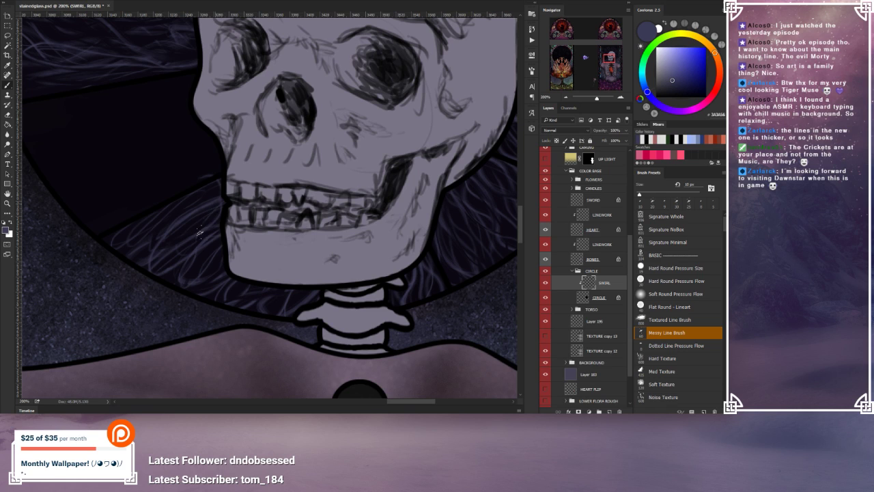
key(ctrl+z)
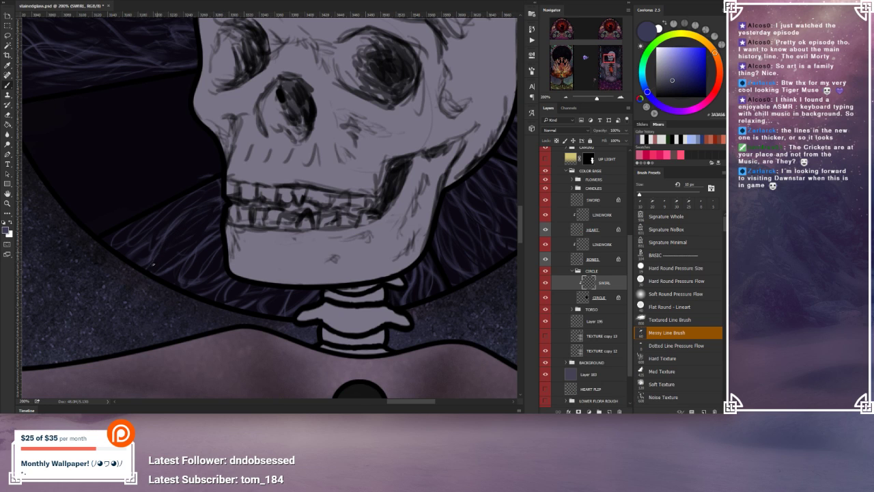
drag(165, 267, 219, 196)
Step: Sweep the first long 10 px curves from skull to rim across the empty wedge beside the nose
mouse_move(317, 217)
mouse_down()
mouse_move(220, 240)
mouse_move(244, 255)
mouse_move(254, 280)
mouse_up()
mouse_move(198, 258)
mouse_down()
mouse_move(266, 271)
mouse_move(131, 301)
mouse_up()
mouse_move(104, 230)
mouse_down()
mouse_move(137, 244)
mouse_move(294, 256)
mouse_up()
drag(266, 217, 145, 308)
drag(196, 289, 215, 317)
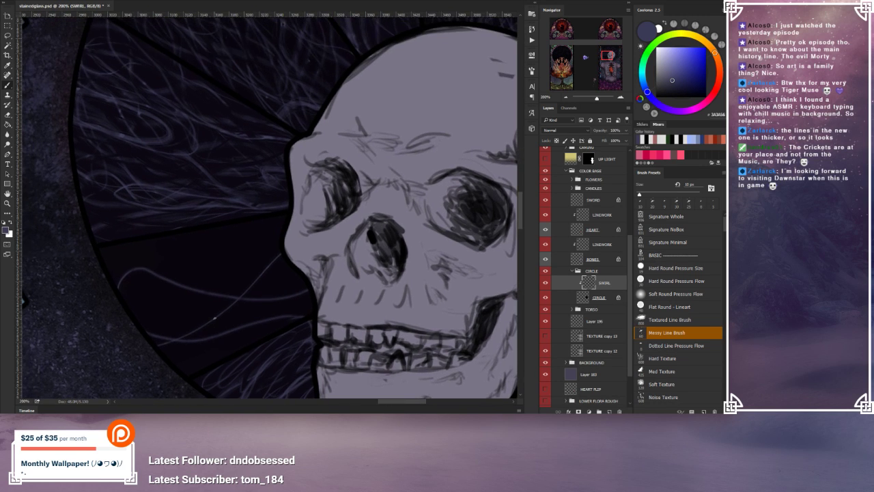
mouse_move(265, 308)
mouse_down()
mouse_move(308, 268)
mouse_move(236, 285)
mouse_move(171, 281)
mouse_up()
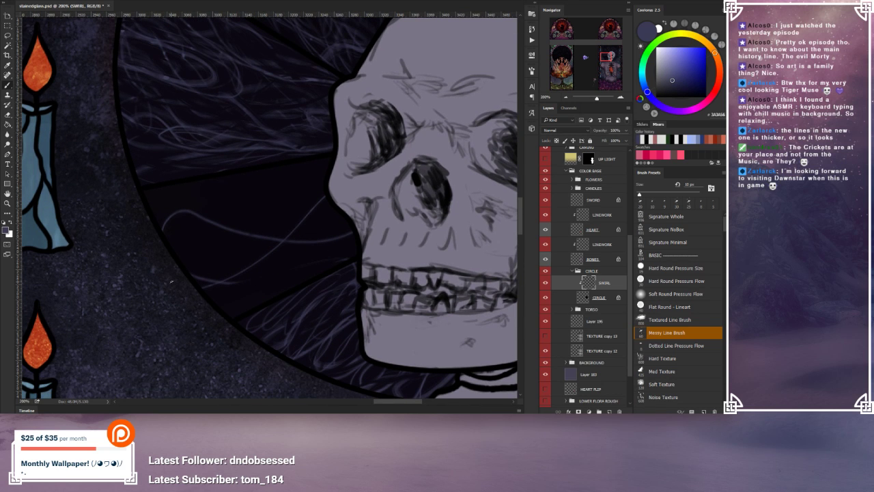
drag(358, 246, 211, 301)
mouse_move(188, 268)
mouse_down()
mouse_move(251, 285)
mouse_move(379, 243)
mouse_up()
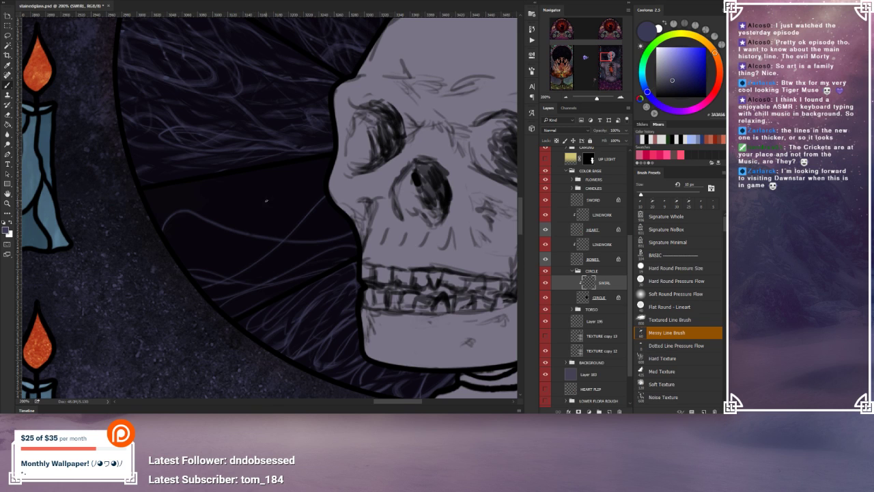
Step: Enlarge the brush to 20 px and add broader strands across the upper part of the nose-side wedge
key(bracketright)
key(bracketright)
mouse_move(324, 176)
mouse_down()
mouse_move(269, 191)
mouse_move(168, 255)
mouse_move(201, 259)
mouse_move(314, 210)
mouse_up()
Step: Draw finer crossing strands throughout the nose-side wedge with a 7 to 10 px brush
key(bracketleft)
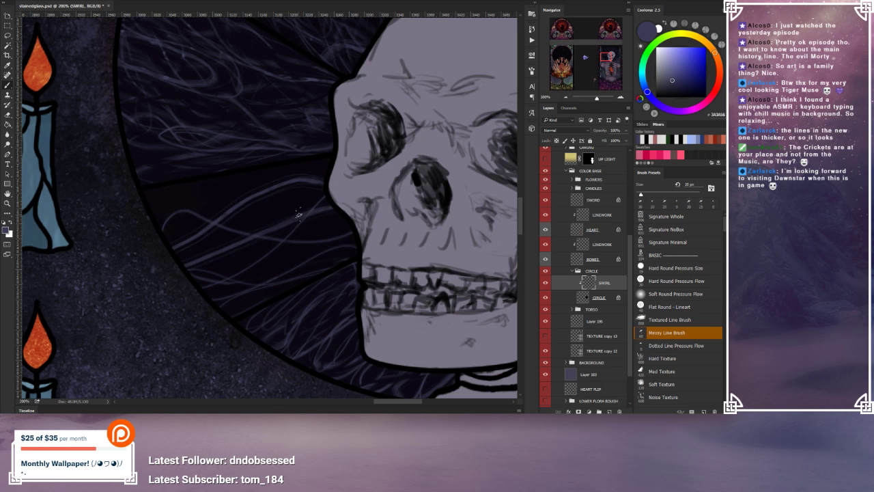
key(bracketleft)
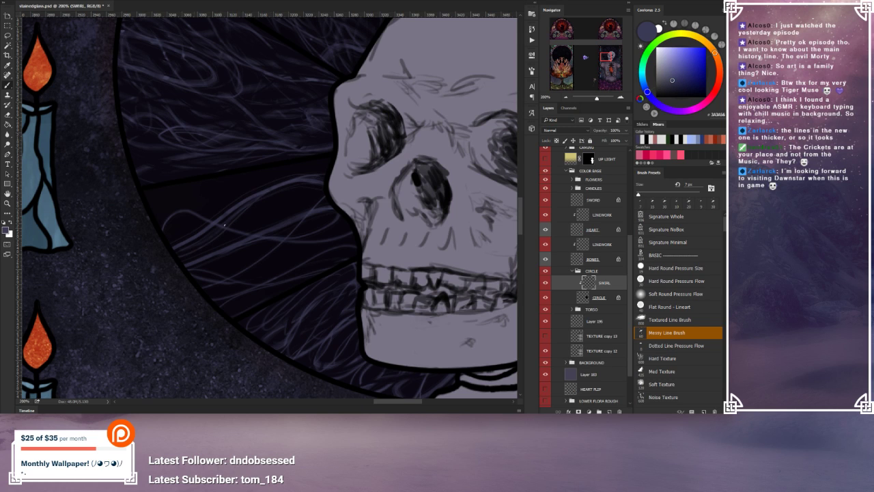
mouse_move(225, 235)
mouse_down()
mouse_move(173, 257)
mouse_move(170, 219)
mouse_up()
mouse_move(285, 180)
mouse_down()
mouse_move(150, 204)
mouse_move(237, 201)
mouse_move(334, 216)
mouse_up()
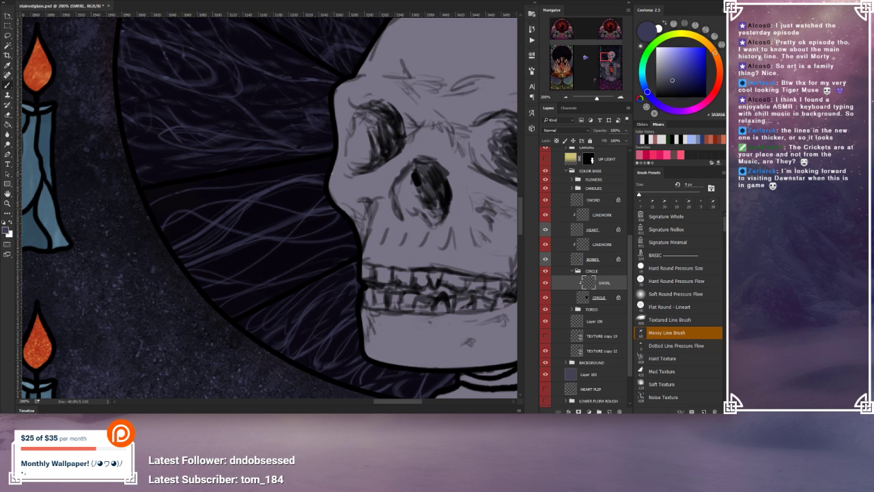
mouse_move(331, 174)
mouse_down()
mouse_move(302, 167)
mouse_move(205, 206)
mouse_move(191, 183)
mouse_move(186, 188)
mouse_move(199, 219)
mouse_move(312, 206)
mouse_up()
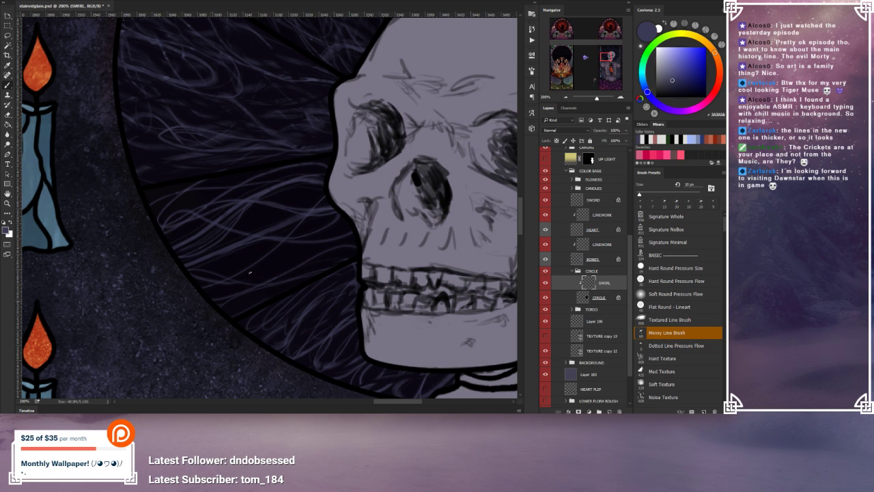
mouse_move(305, 239)
mouse_down()
mouse_move(218, 295)
mouse_move(248, 295)
mouse_move(348, 234)
mouse_move(320, 232)
mouse_move(288, 247)
mouse_move(234, 288)
mouse_move(320, 275)
mouse_up()
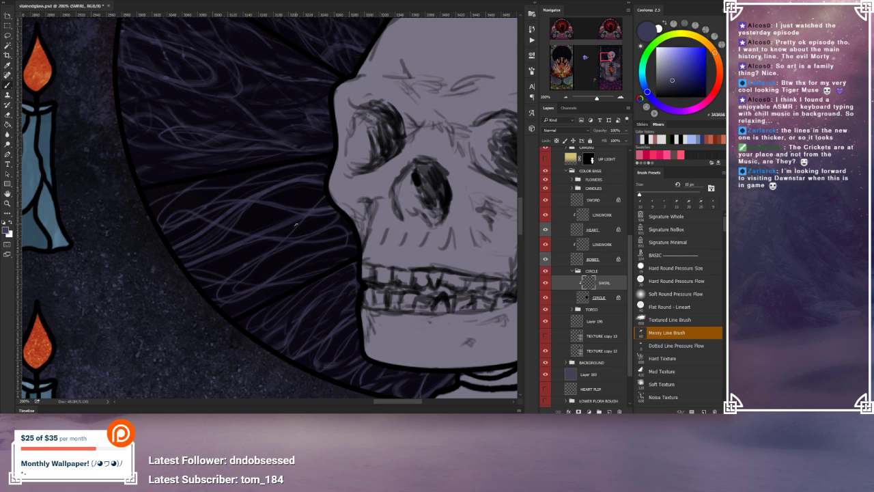
mouse_move(302, 217)
mouse_down()
mouse_move(288, 234)
mouse_move(216, 255)
mouse_move(203, 275)
mouse_move(324, 250)
mouse_move(336, 240)
mouse_move(331, 229)
mouse_move(254, 264)
mouse_move(344, 193)
mouse_move(244, 232)
mouse_move(245, 209)
mouse_move(265, 197)
mouse_move(226, 215)
mouse_move(196, 256)
mouse_move(287, 234)
mouse_up()
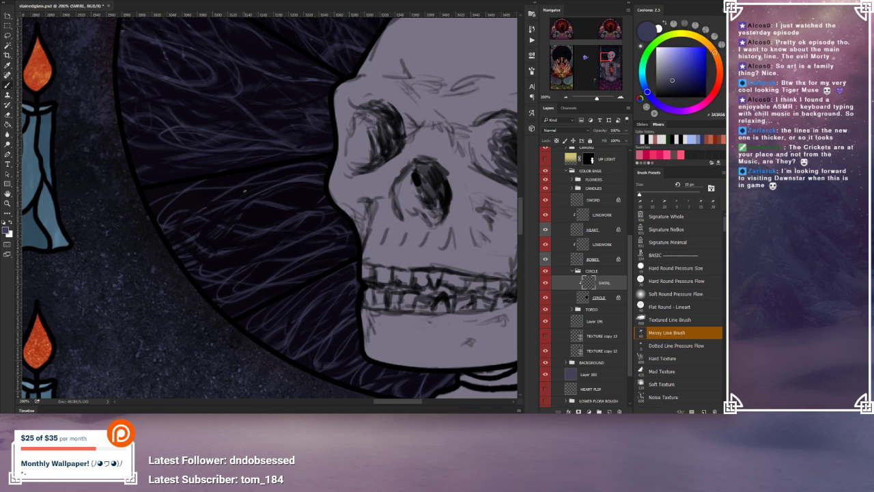
Step: Enlarge the brush to 40 px, sweep a broad loop through the nose-side wedge, and break it up into thinner strands
mouse_move(257, 195)
mouse_down()
mouse_move(213, 203)
mouse_move(183, 259)
mouse_move(271, 250)
mouse_up()
key(])
key(])
key(])
key(])
key(])
key(])
mouse_move(235, 206)
mouse_down()
mouse_move(241, 258)
mouse_move(357, 222)
mouse_up()
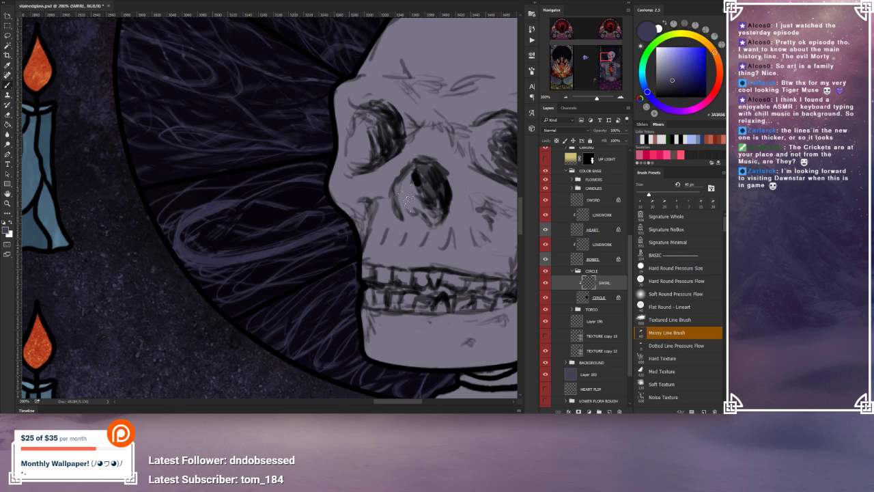
drag(364, 190, 290, 232)
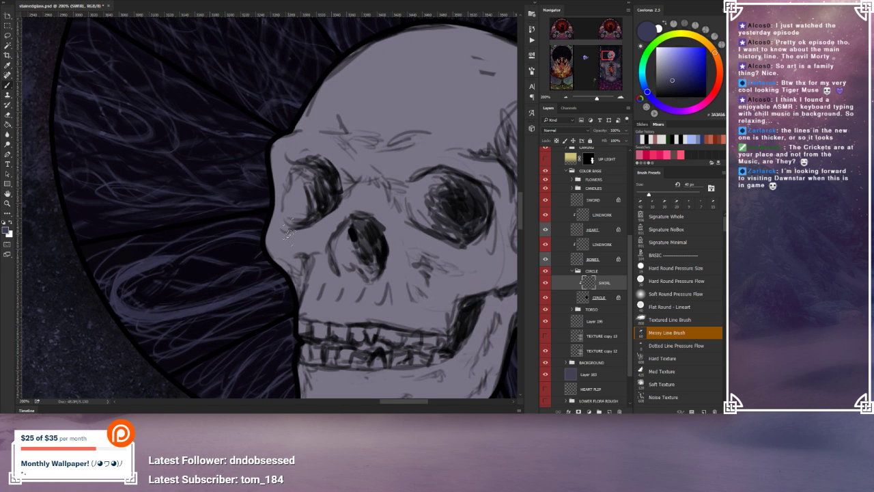
mouse_move(171, 256)
mouse_down()
mouse_move(116, 299)
mouse_move(155, 313)
mouse_move(213, 294)
mouse_up()
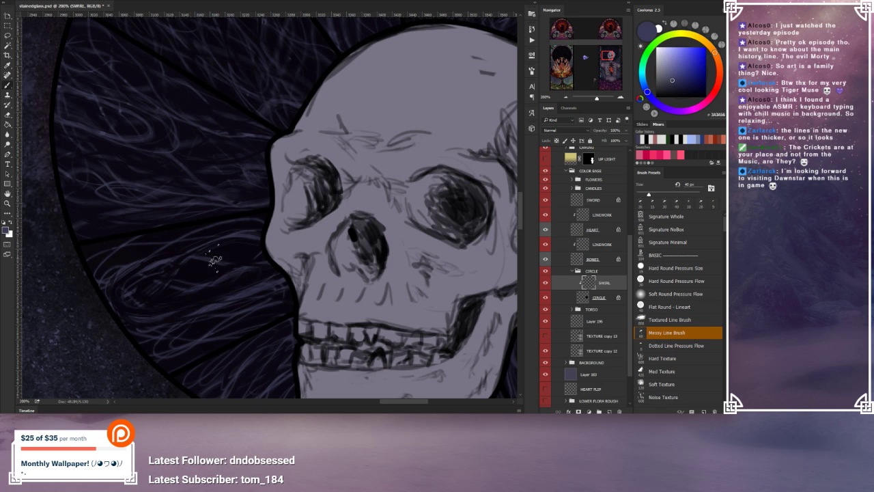
Step: Reduce the brush to 15 px and add strands across the nose-side wedge toward the skull
key(bracketleft)
key(bracketleft)
key(bracketleft)
key(bracketleft)
key(bracketleft)
mouse_move(259, 241)
mouse_down()
mouse_move(154, 252)
mouse_move(103, 265)
mouse_move(60, 256)
mouse_move(89, 242)
mouse_move(80, 241)
mouse_move(99, 260)
mouse_move(276, 275)
mouse_up()
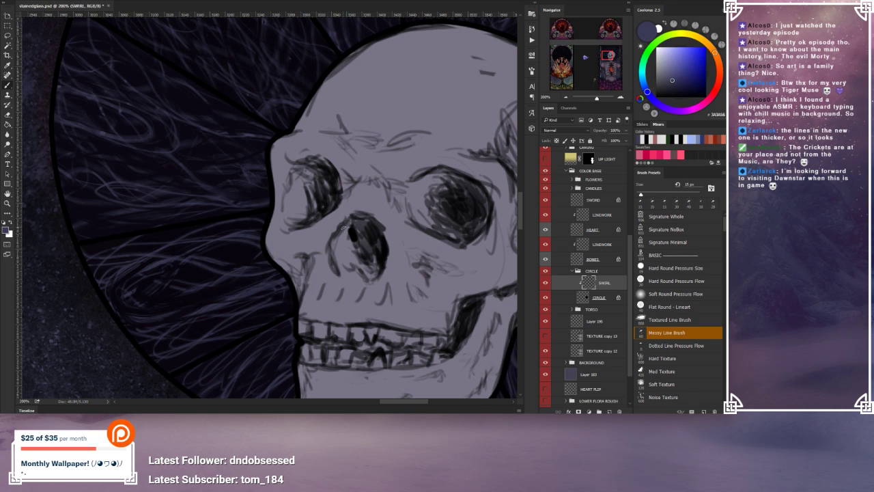
Step: Thin the heavy lines near the rim of the nose-side wedge and refine its center and lower edge with fine strands
mouse_move(119, 298)
mouse_down()
mouse_move(150, 317)
mouse_move(310, 284)
mouse_move(165, 362)
mouse_move(145, 344)
mouse_move(114, 368)
mouse_up()
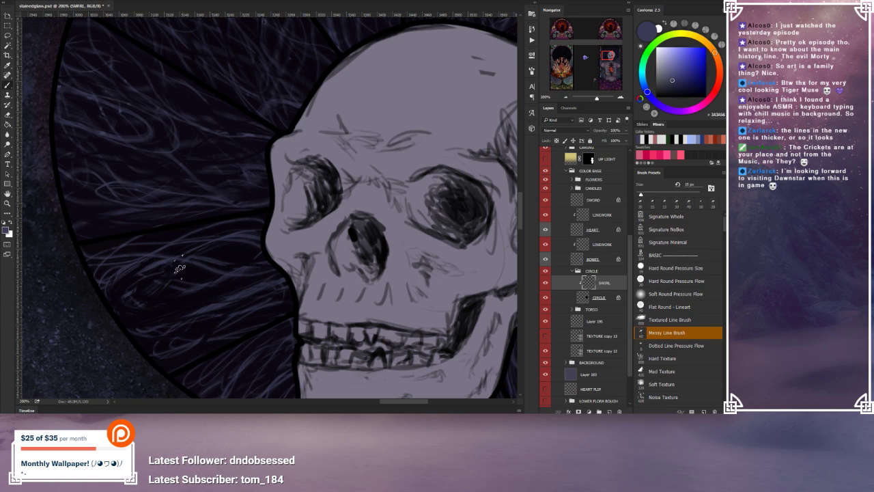
mouse_move(129, 265)
mouse_down()
mouse_move(268, 240)
mouse_move(208, 327)
mouse_up()
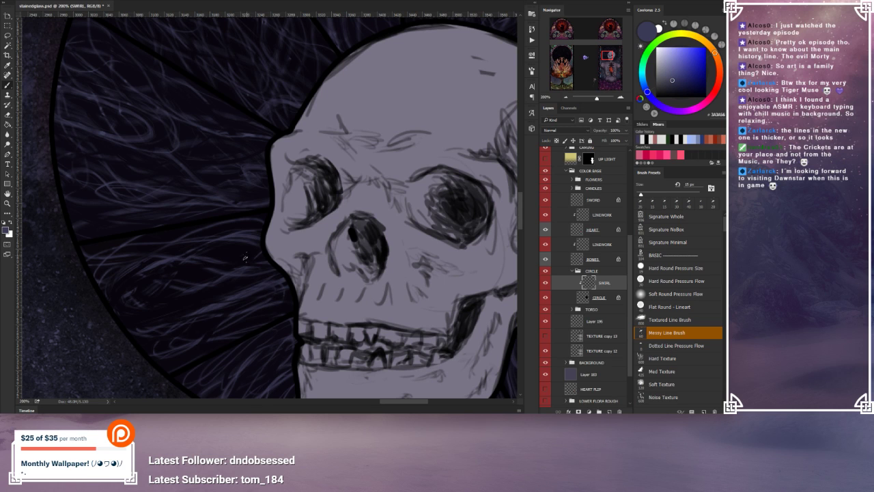
drag(140, 319, 224, 282)
drag(171, 359, 243, 320)
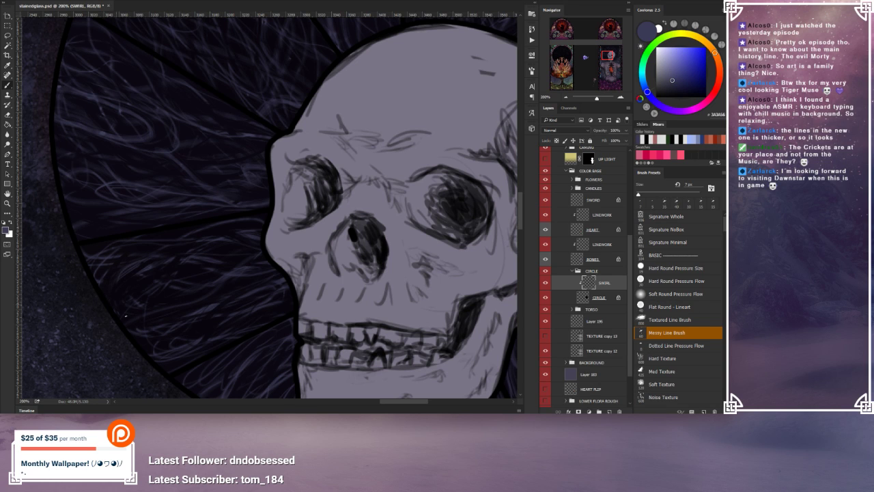
drag(214, 276, 188, 282)
Step: Touch up the nose-side wedge near the rim with a few more strands, and set the brush to 9 px
click(566, 99)
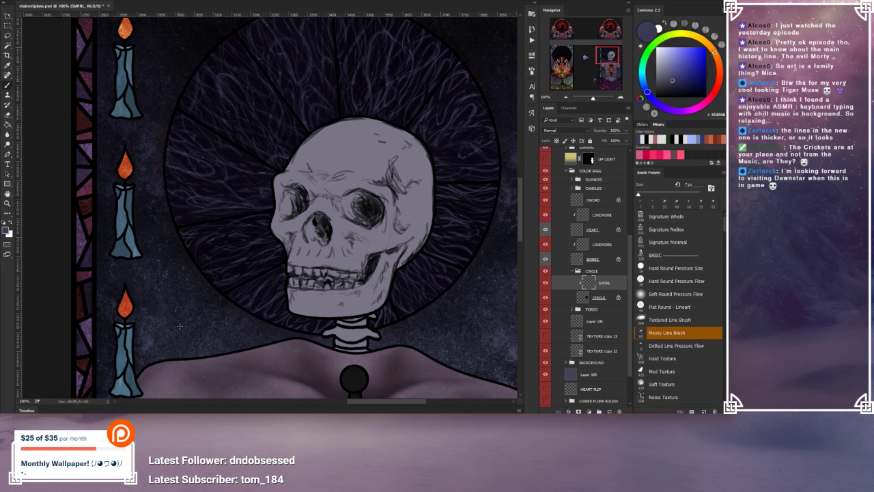
drag(336, 217, 240, 246)
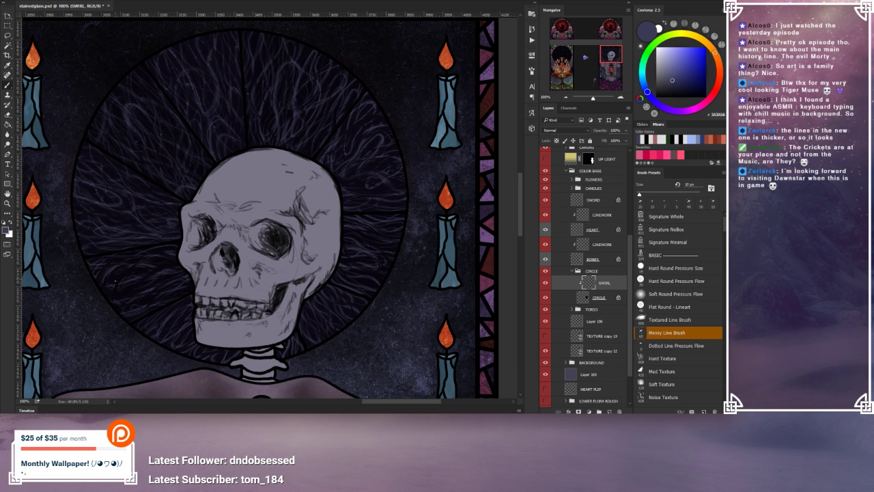
drag(124, 292, 155, 271)
drag(106, 299, 188, 258)
key([)
key([)
key([)
key([)
Step: Examine the finished circle texture in the context of the whole skeleton panel
click(566, 99)
click(566, 99)
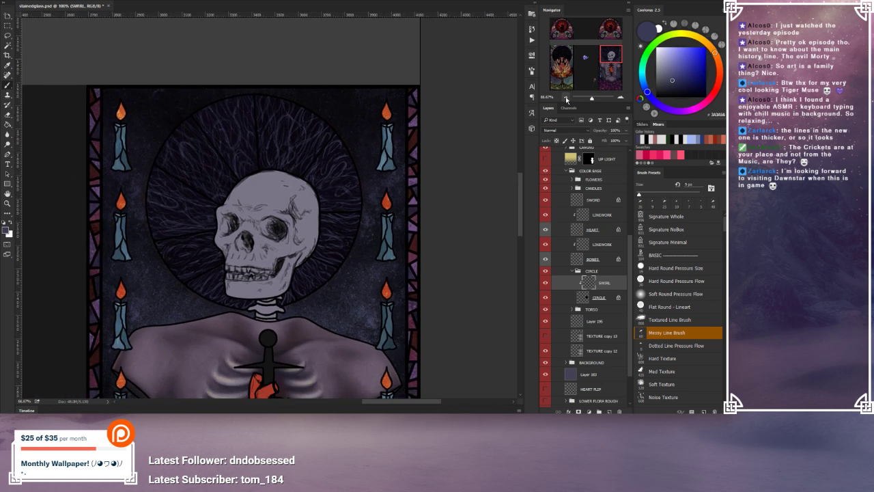
click(566, 98)
click(566, 98)
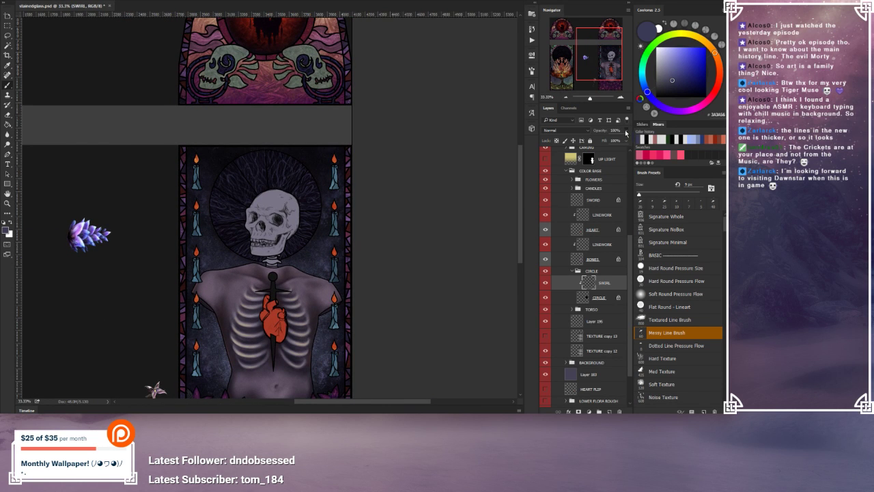
Step: Lower the opacity of the SWIRL layer to about 24% to soften the line texture in the circle
click(625, 130)
drag(607, 141, 602, 141)
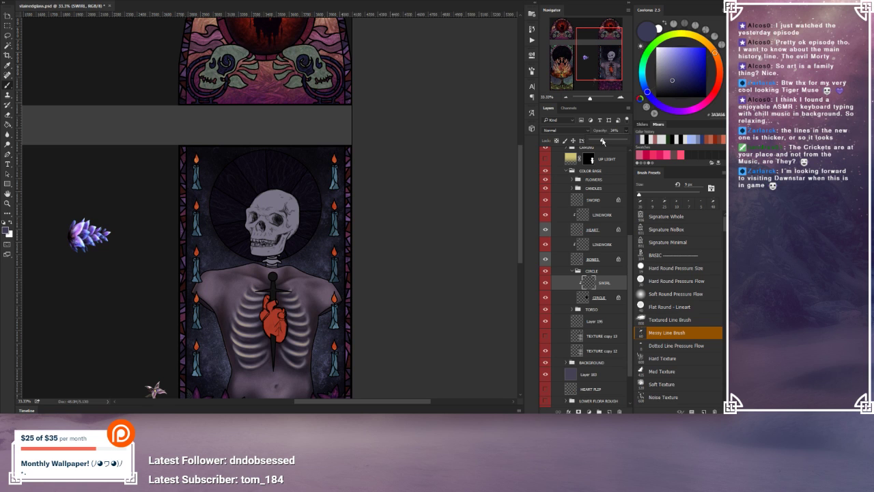
click(622, 98)
click(622, 97)
click(622, 97)
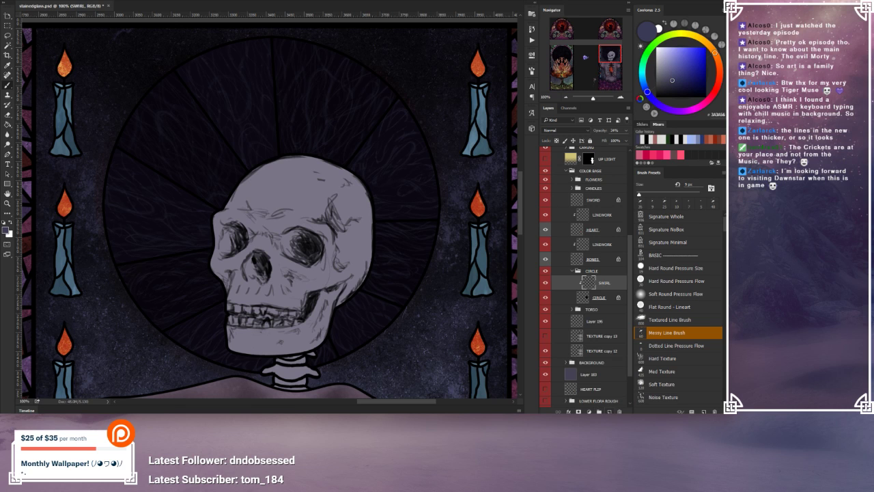
Step: Add a new layer above SWIRL, clip it to the circle, and sample the blue of the upper candle as the painting color
key(ctrl+shift+alt+n)
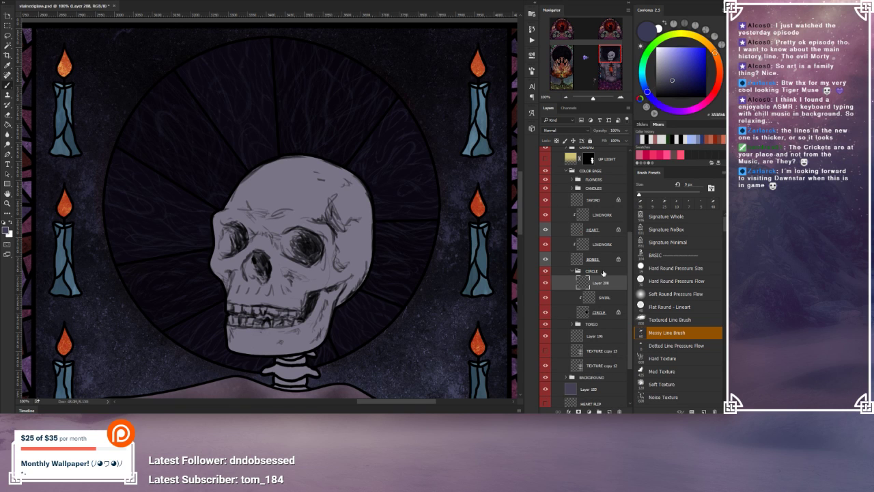
alt+click(613, 287)
mouse_move(609, 56)
mouse_down()
mouse_move(571, 55)
mouse_move(575, 67)
mouse_move(601, 66)
mouse_move(606, 54)
mouse_up()
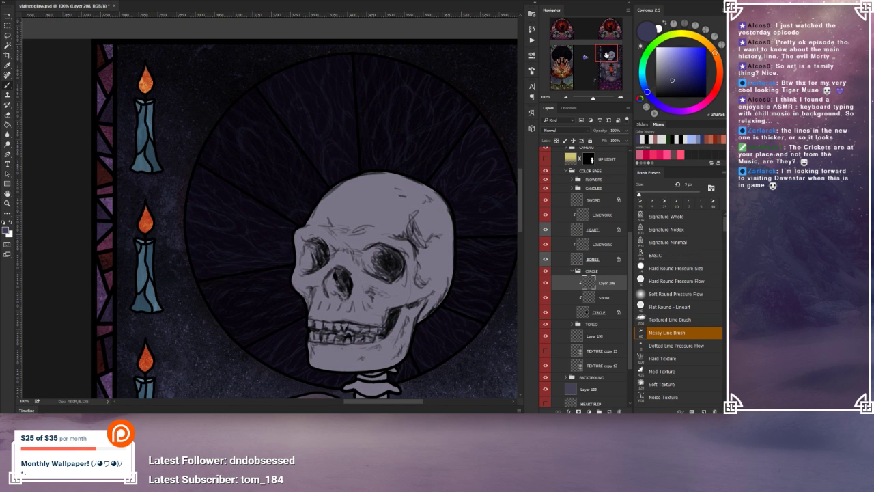
alt+click(153, 151)
alt+click(144, 164)
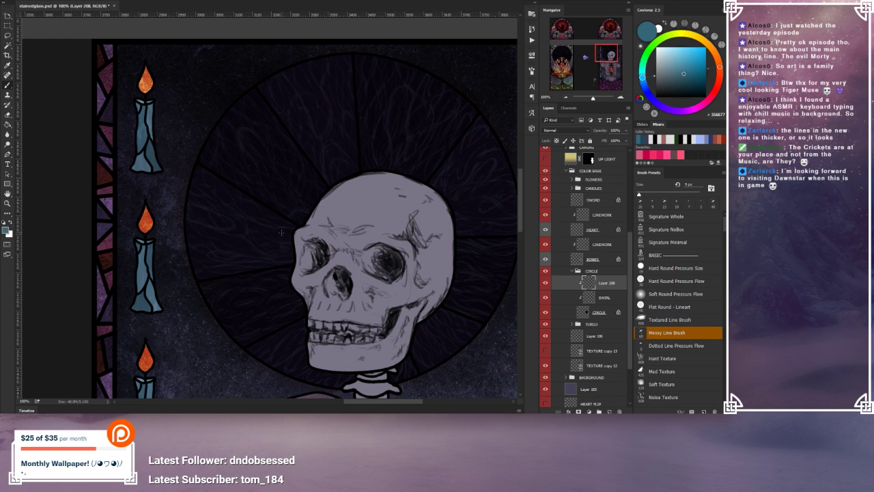
Step: Try blue strokes across the nose-side wedges with the Hard Texture brush at 45 px and undo them
click(653, 359)
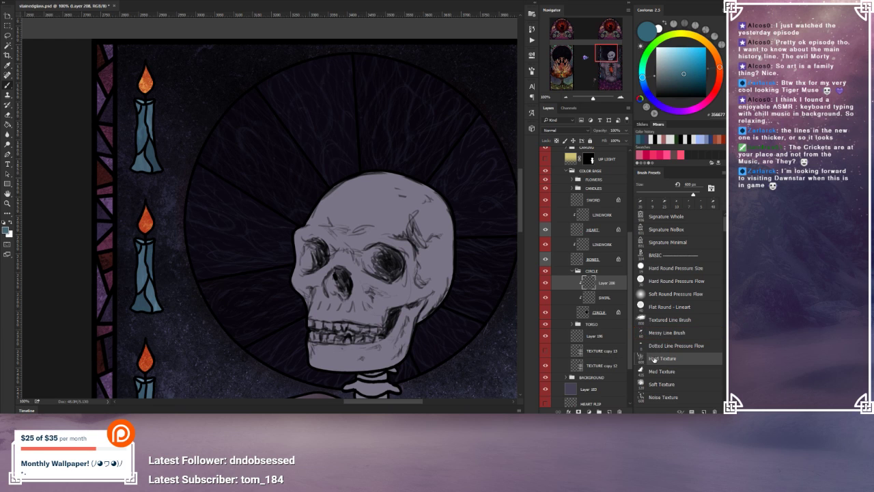
key(bracketleft)
key(bracketleft)
key(bracketleft)
key(bracketleft)
key(bracketleft)
key(bracketleft)
key(bracketleft)
key(bracketleft)
key(bracketleft)
key(bracketleft)
key(bracketleft)
key(bracketleft)
key(bracketleft)
key(bracketleft)
key(bracketleft)
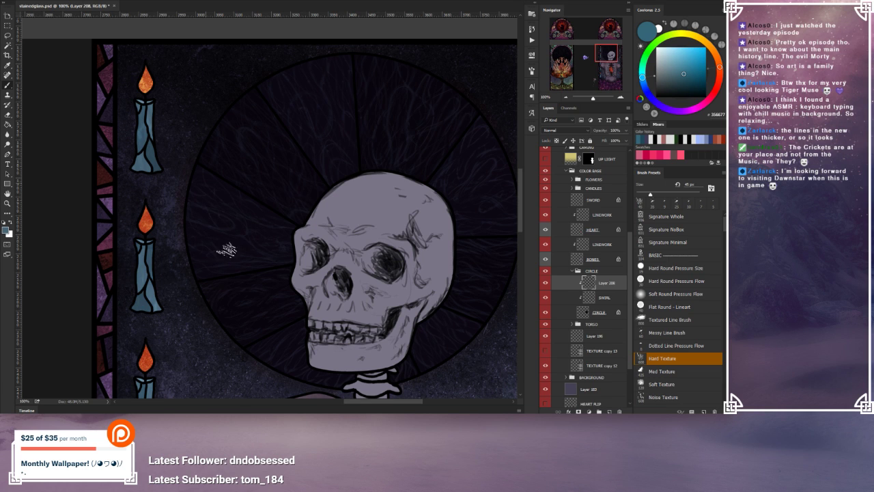
drag(209, 211, 244, 263)
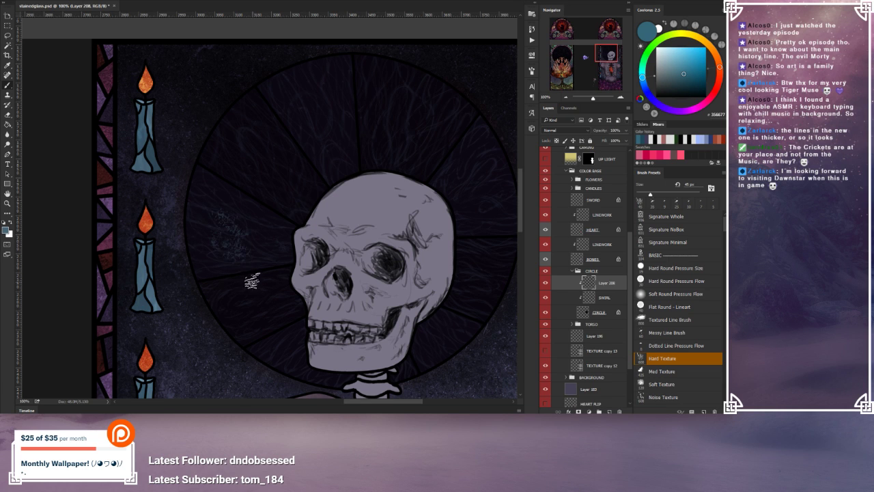
key([)
key(ctrl+alt+z)
key(ctrl+alt+z)
key(ctrl+alt+z)
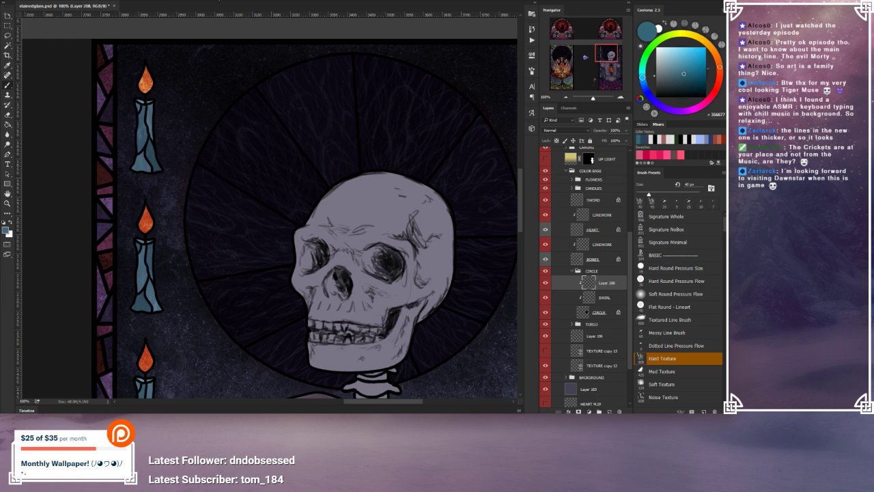
click(213, 0)
click(152, 0)
click(145, 1)
click(207, 1)
click(207, 0)
click(191, 255)
drag(397, 241, 391, 192)
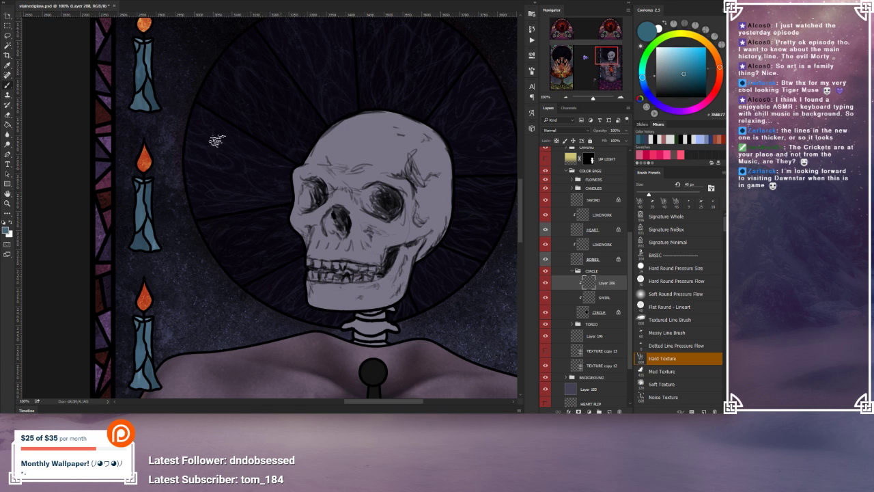
drag(403, 220, 304, 242)
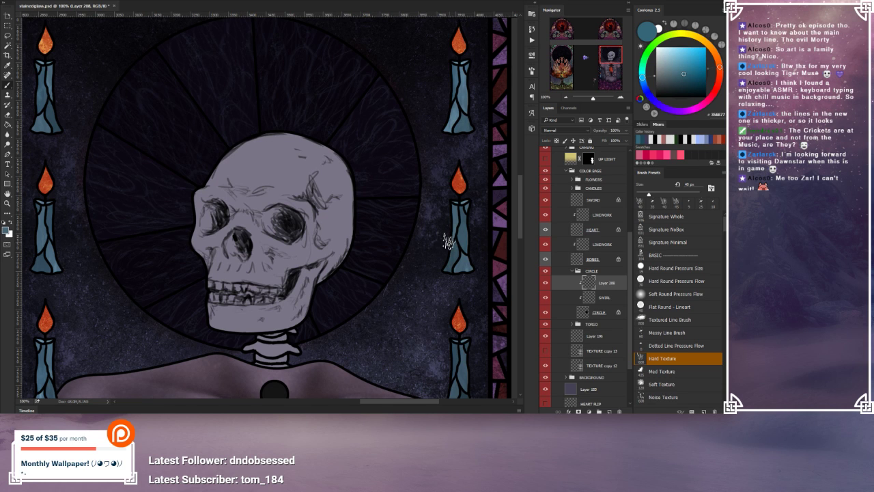
Step: Duplicate the SWIRL layer above the empty layer, clip both to the circle, and raise the copy's opacity to 82%
drag(605, 298, 609, 411)
drag(612, 299, 609, 276)
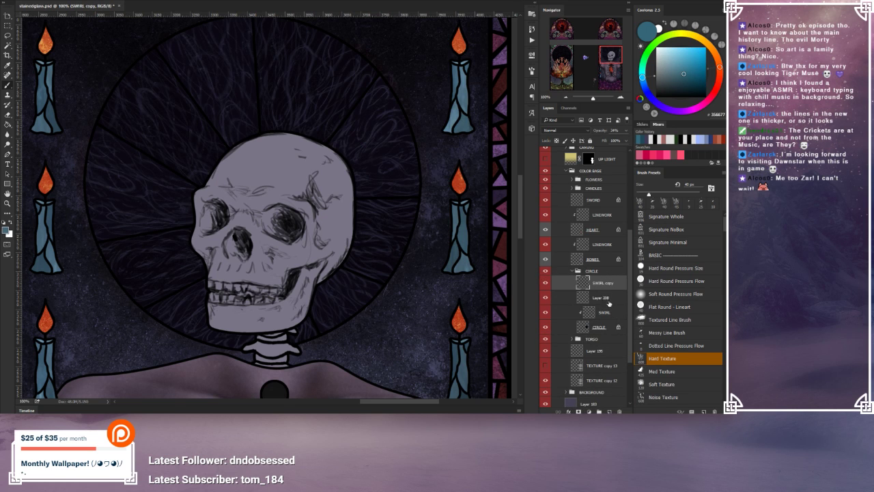
alt+click(609, 301)
click(625, 134)
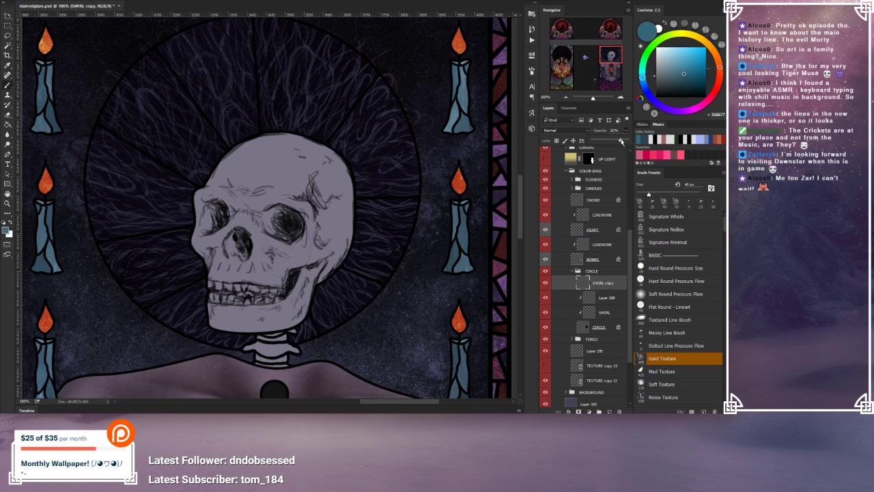
alt+click(618, 289)
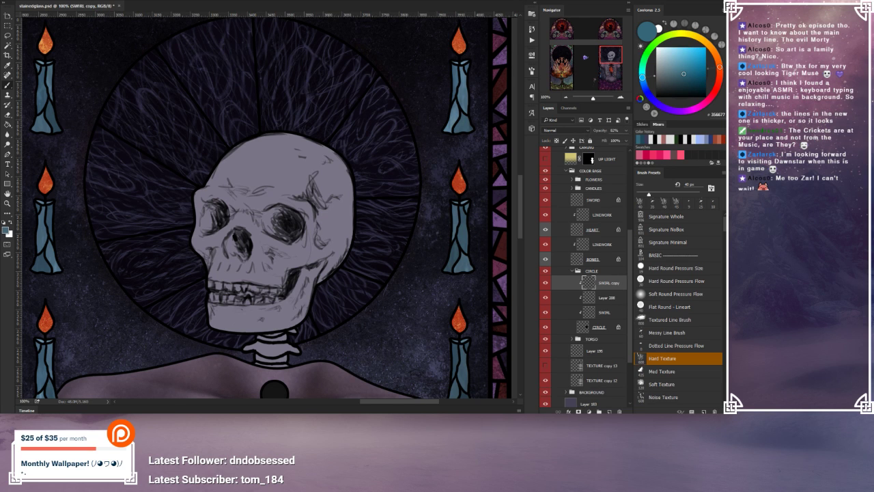
Step: Recolor the SWIRL copy with Hue/Saturation, shifting its hue to green and setting saturation to +66
key(alt+i)
mouse_move(102, 11)
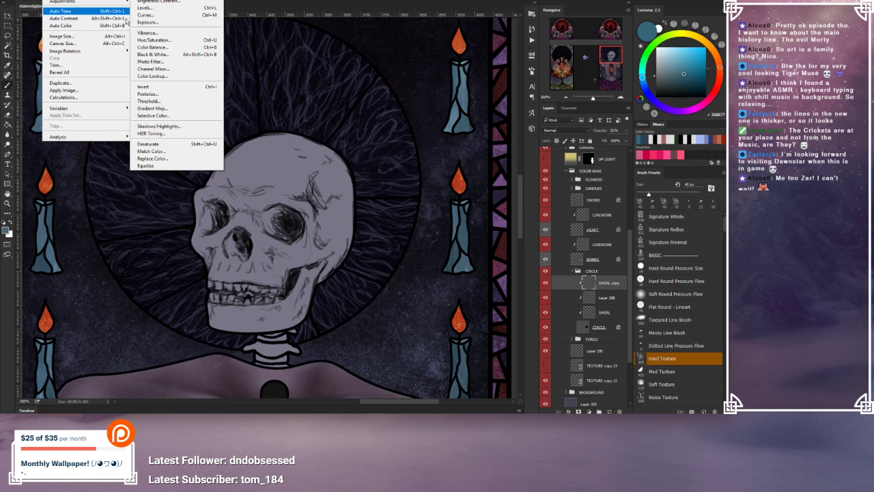
click(164, 40)
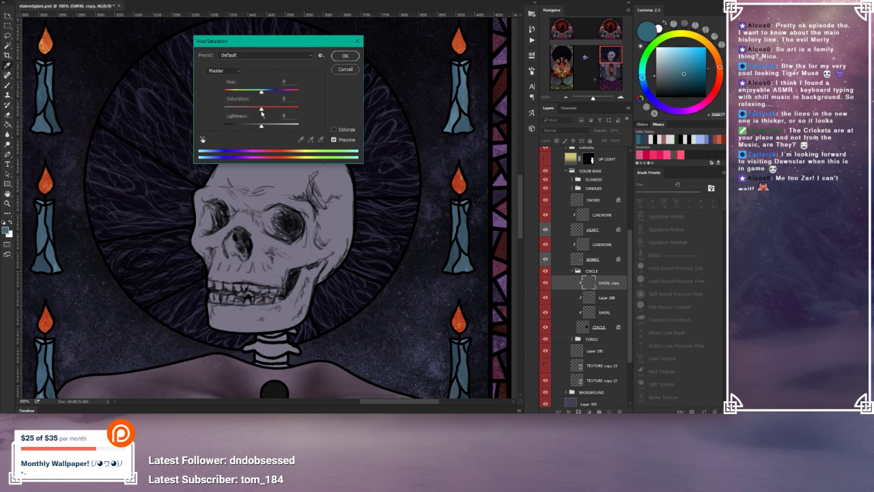
drag(261, 110, 251, 91)
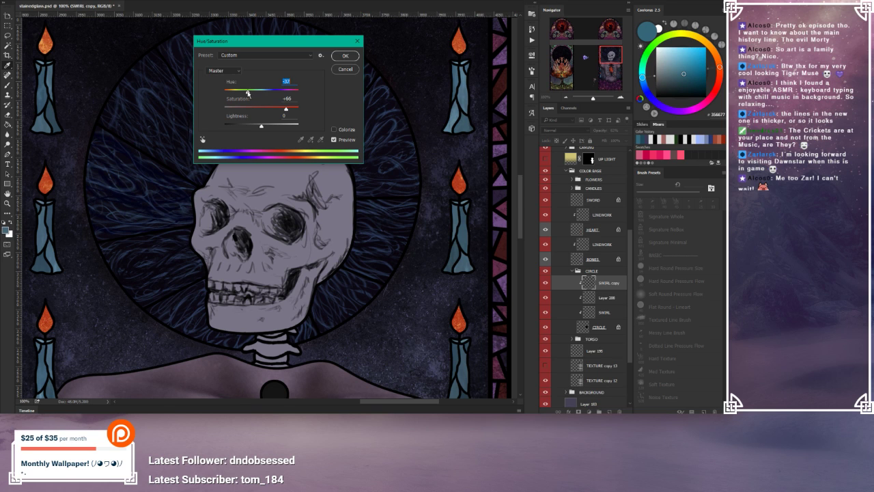
drag(247, 92, 237, 93)
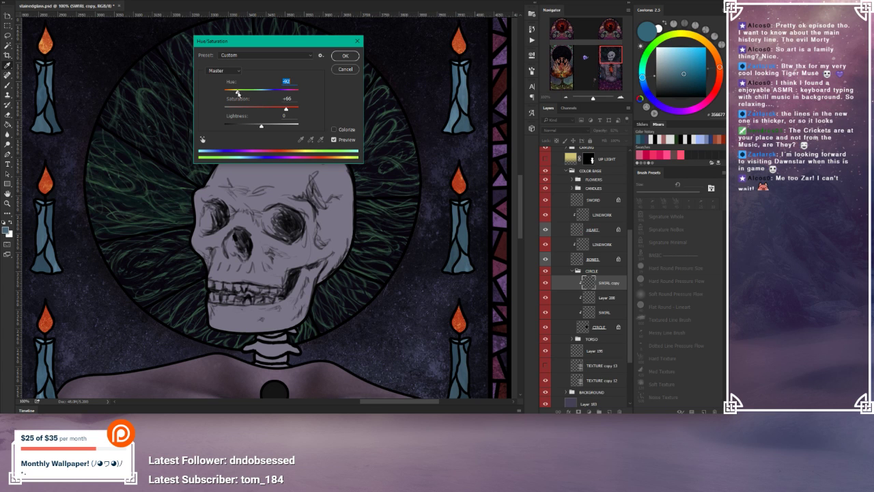
click(346, 56)
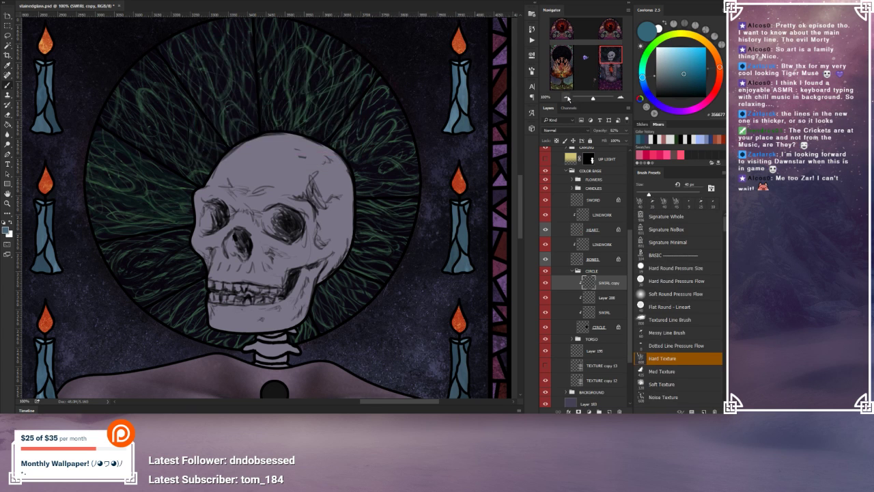
Step: Check the green swirls against the whole panel and shift the SWIRL copy's hue by -90 to yellow-green with Hue/Saturation
click(566, 98)
click(566, 97)
click(567, 98)
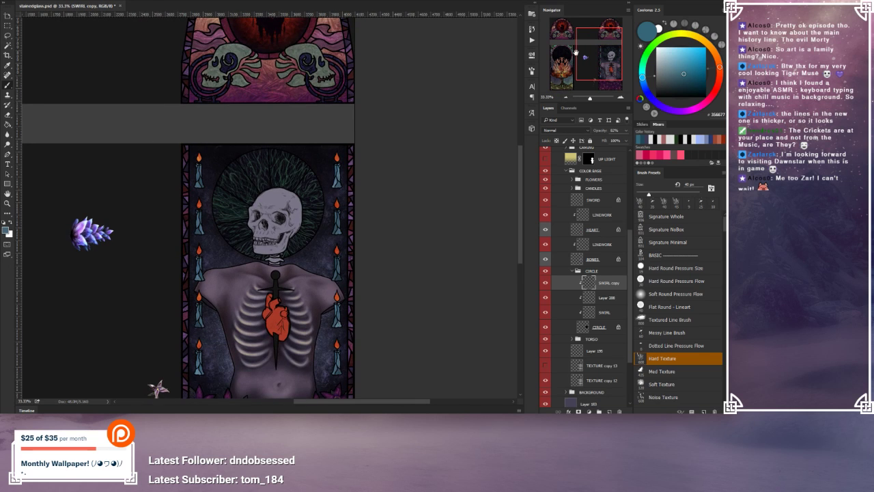
drag(593, 58, 597, 81)
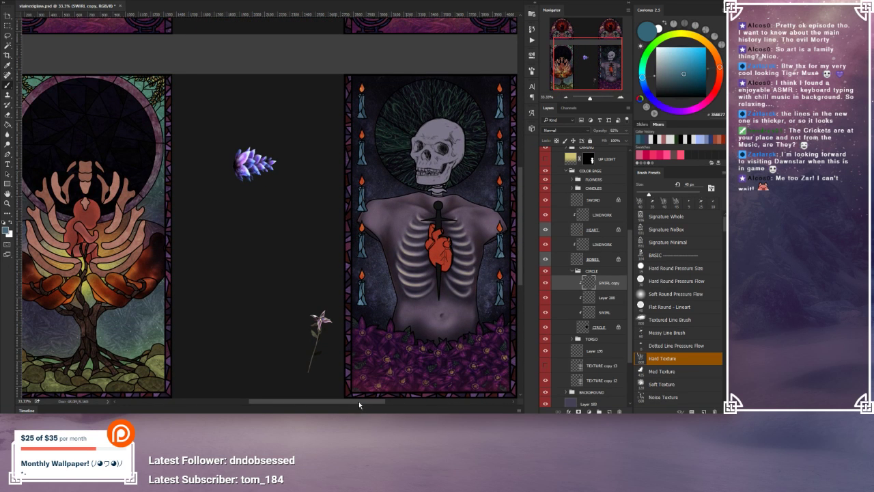
drag(359, 405, 404, 397)
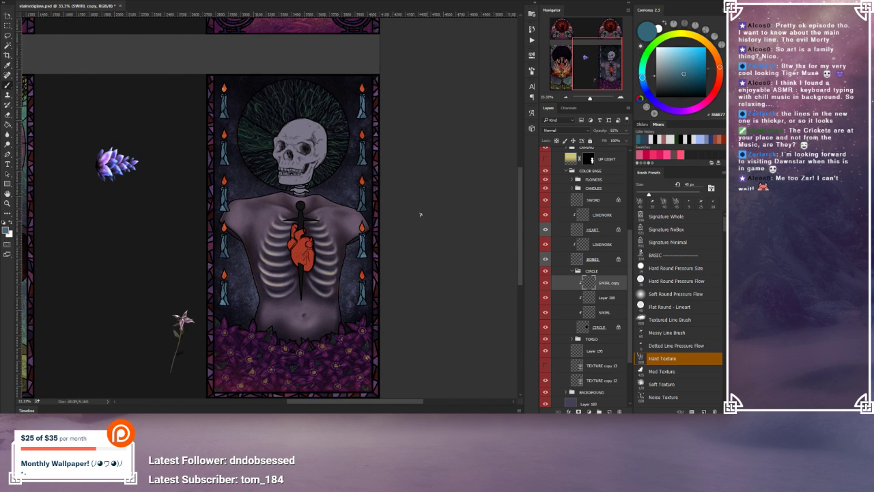
click(54, 0)
mouse_move(82, 3)
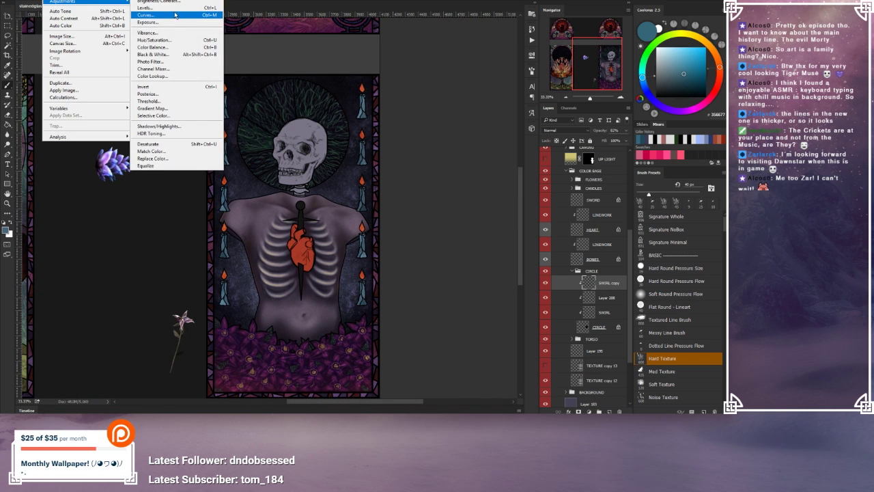
click(167, 42)
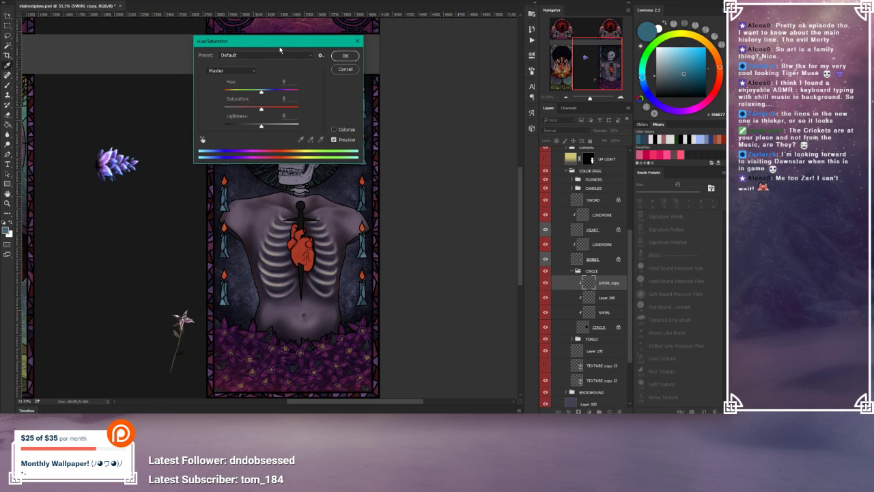
drag(280, 48, 486, 67)
drag(470, 99, 448, 105)
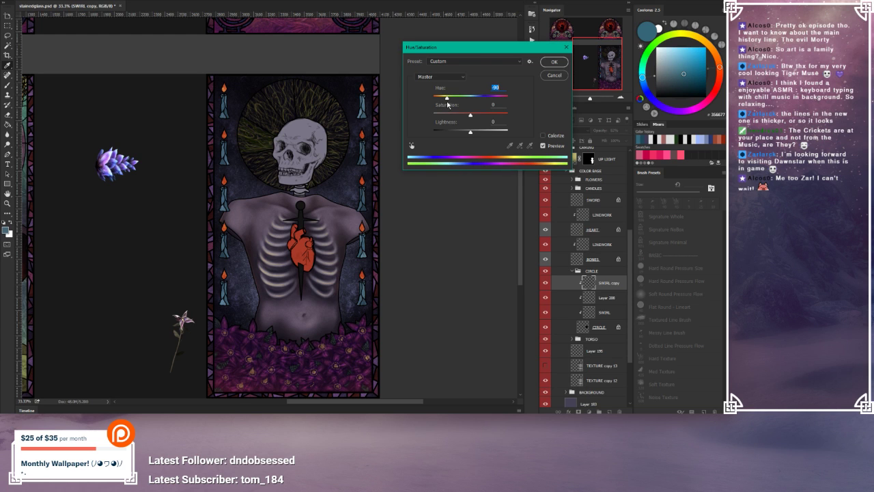
click(555, 63)
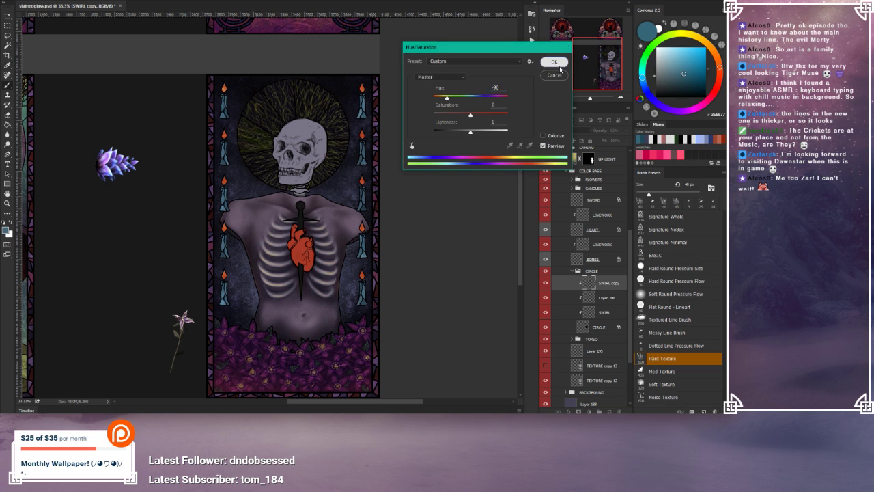
Step: Set the opacity of the yellow-green SWIRL copy to 86%
click(620, 97)
click(621, 98)
drag(612, 63, 613, 55)
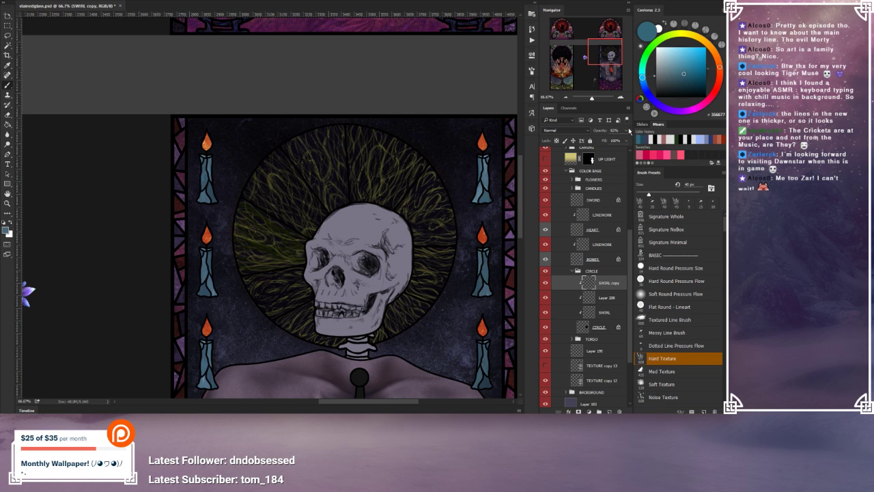
click(629, 130)
drag(628, 141, 623, 142)
Step: Add a layer mask to the SWIRL copy and fill it with black to hide the yellow-green lines
click(578, 412)
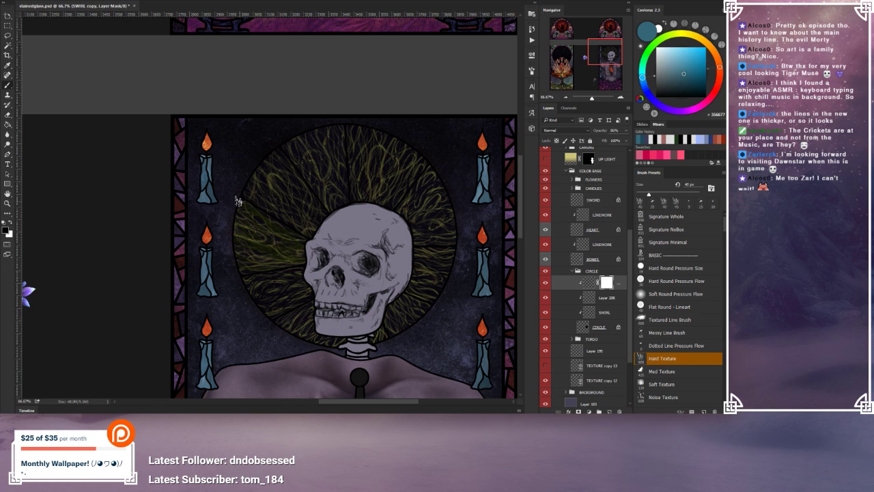
click(8, 128)
click(326, 226)
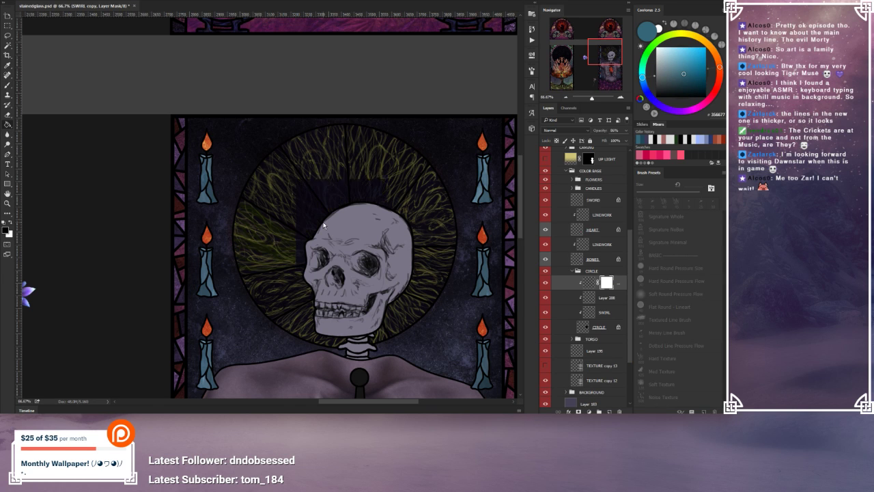
click(8, 88)
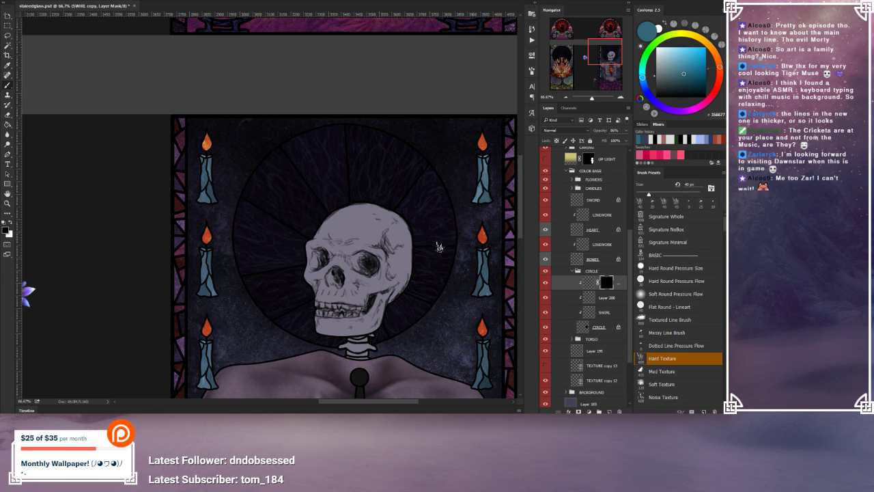
Step: Make white the painting color and choose the Med Texture brush for revealing the lines on the mask
click(12, 224)
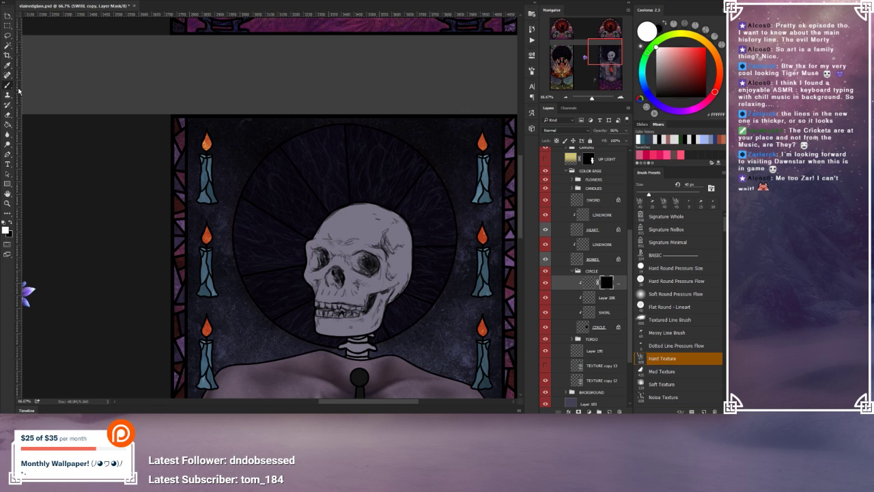
scroll(666, 335, down, 2)
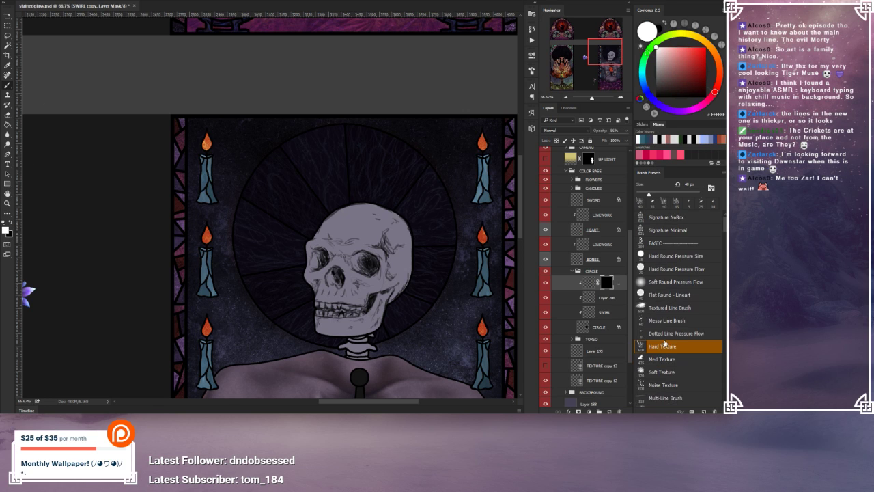
scroll(664, 348, down, 1)
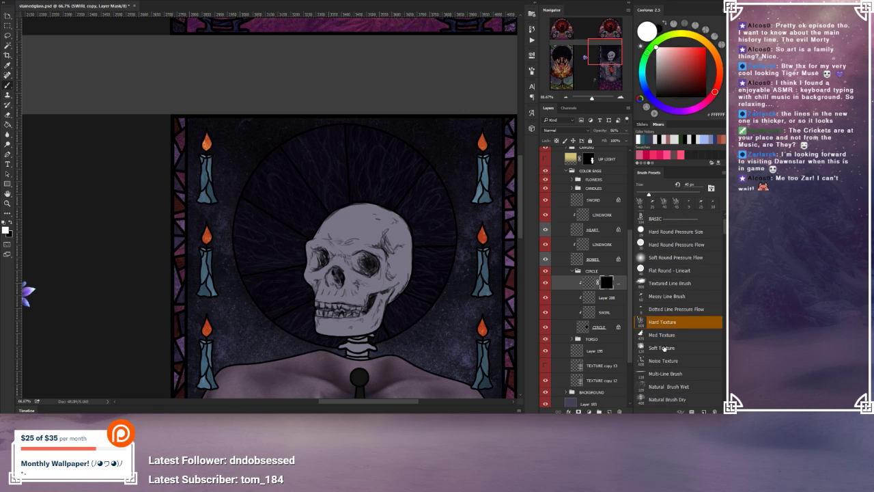
click(662, 348)
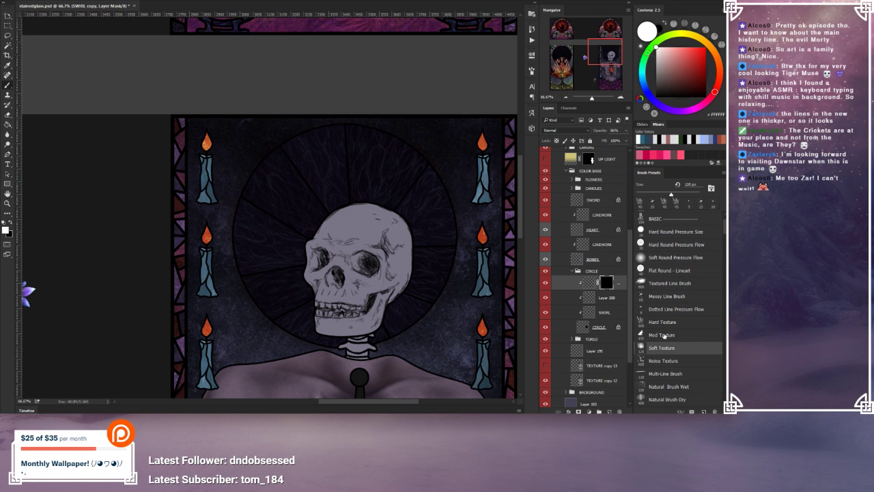
click(664, 336)
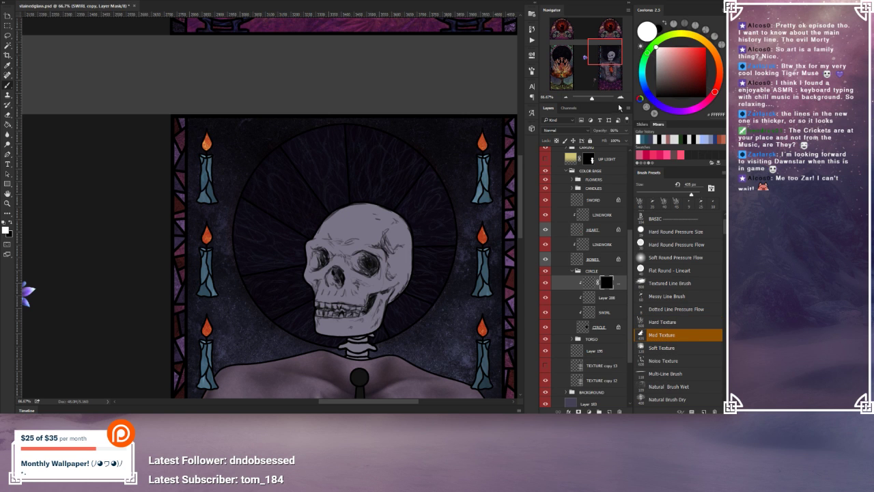
Step: Shrink the Med Texture brush to 35 px and start revealing yellow-green lines on the mask at the circle's upper-left edge
click(619, 98)
drag(429, 202, 374, 182)
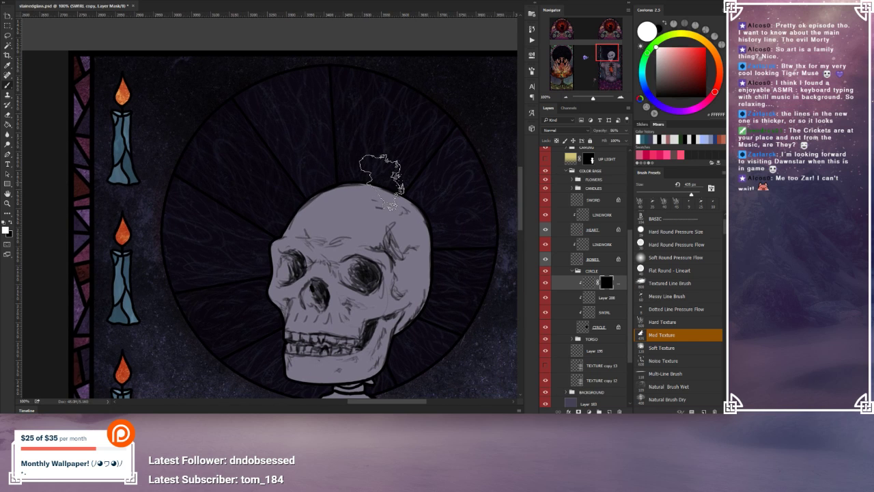
key(bracketleft)
key(bracketleft)
key(bracketleft)
key(bracketleft)
key(bracketleft)
key(bracketleft)
key(bracketleft)
key(bracketleft)
key(bracketleft)
key(bracketleft)
key(bracketleft)
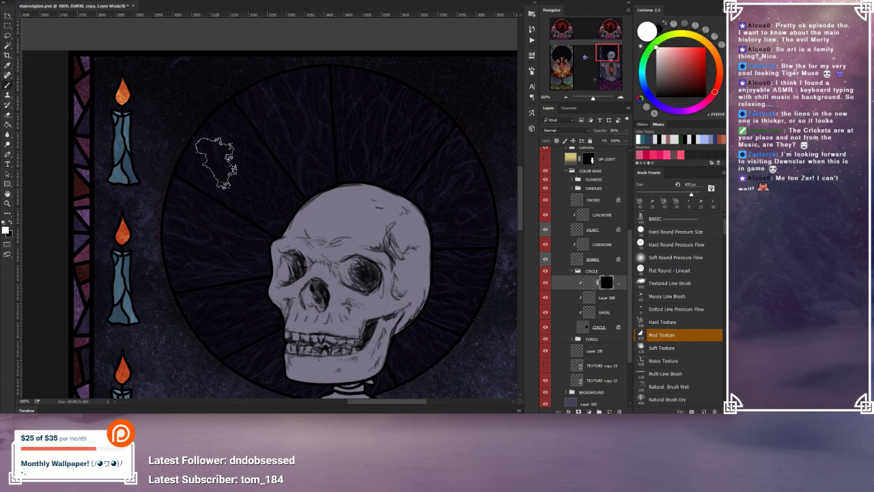
key(bracketleft)
key(bracketleft)
key(bracketleft)
key(bracketleft)
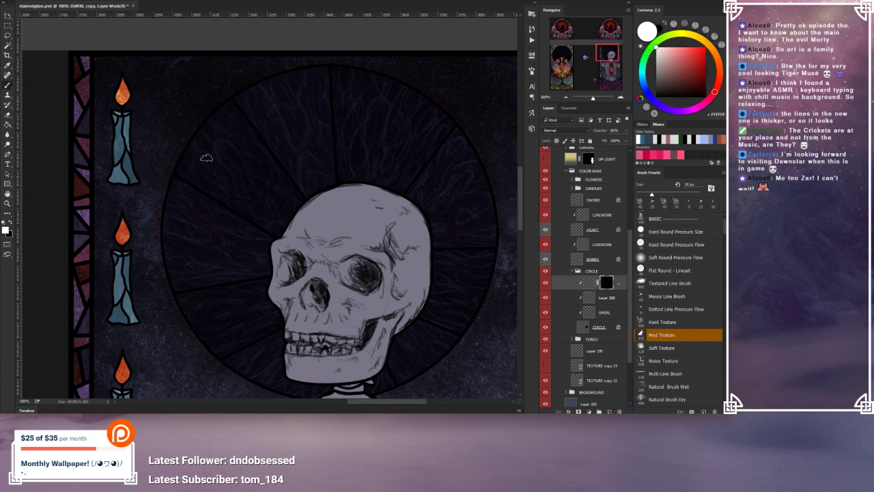
drag(228, 142, 225, 138)
key(bracketleft)
key(bracketleft)
key(bracketleft)
Step: Paint white on the SWIRL copy's mask to reveal yellow-green lines in the circle segments around the skull
drag(302, 157, 271, 195)
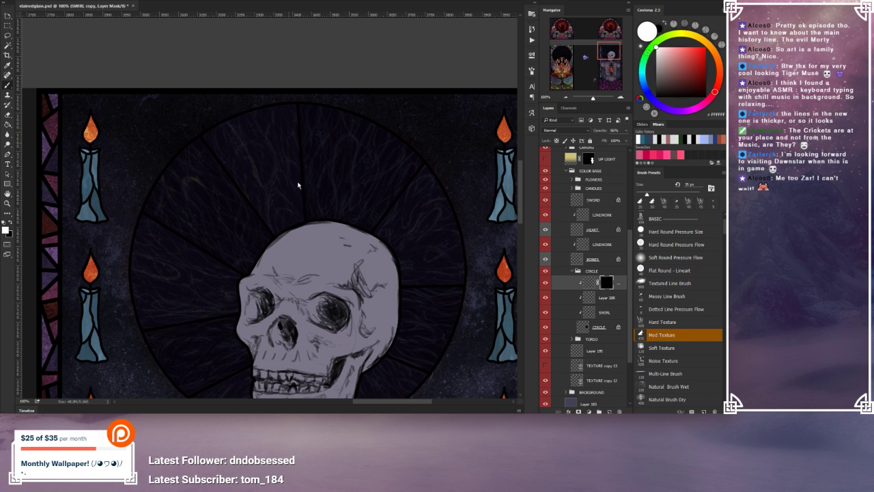
drag(282, 268, 277, 179)
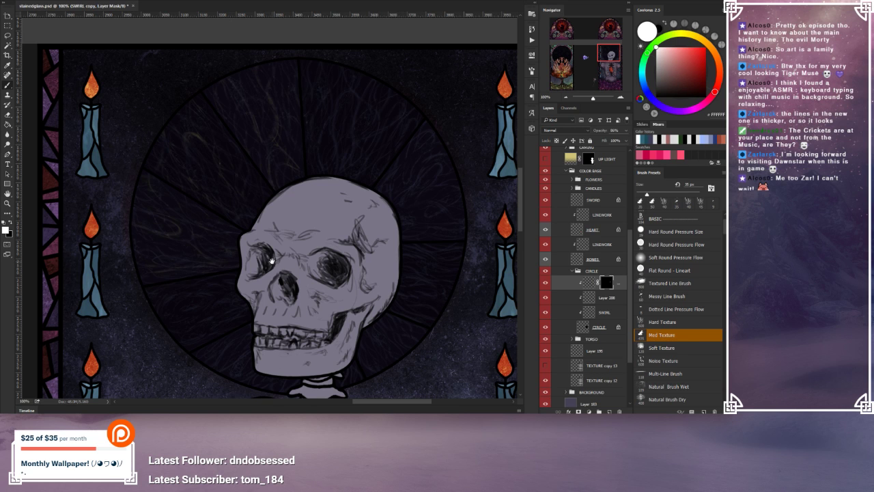
drag(271, 259, 210, 272)
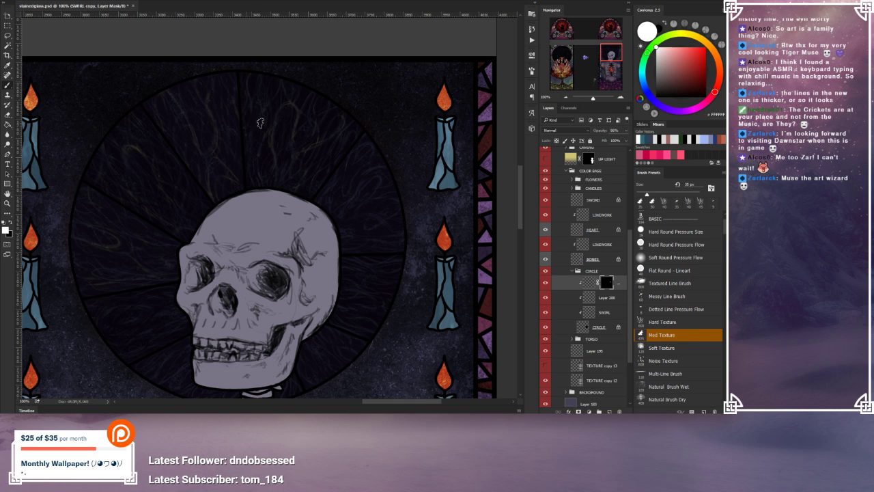
drag(297, 244, 327, 160)
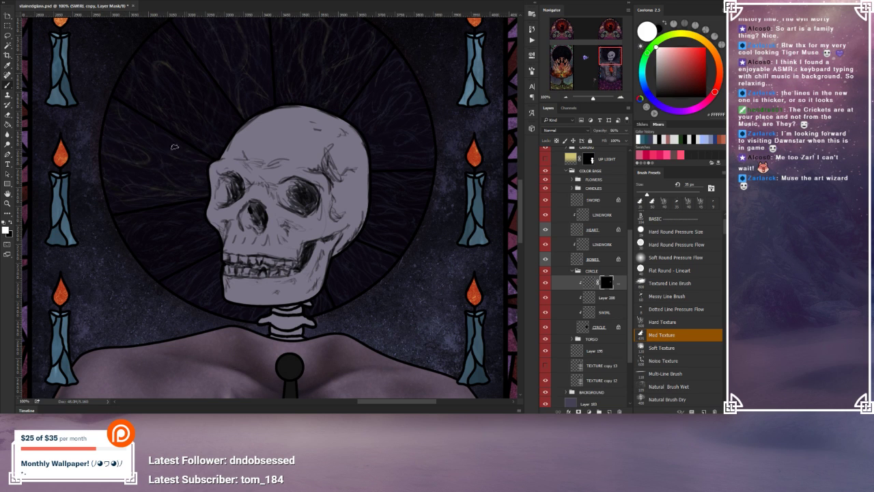
drag(245, 131, 236, 152)
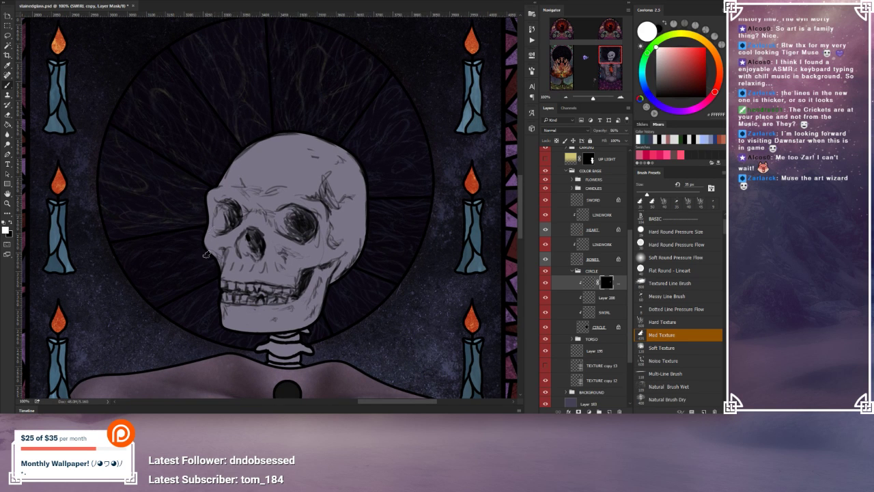
drag(202, 271, 198, 225)
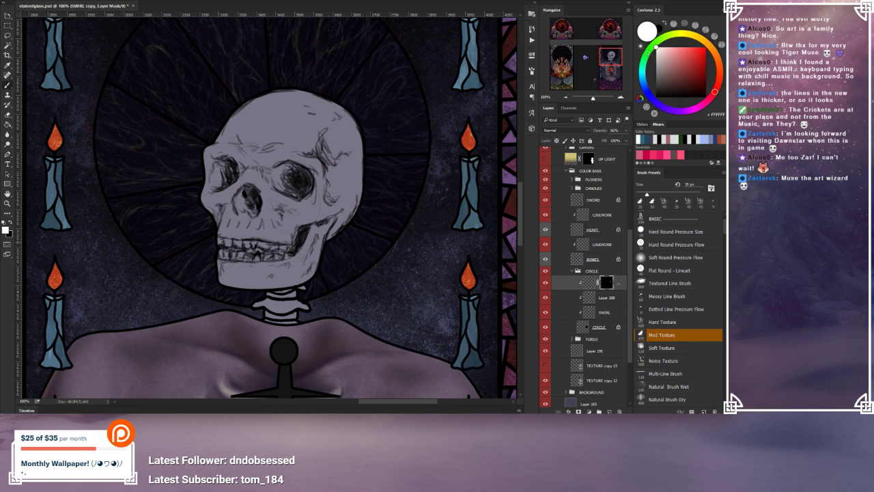
drag(212, 259, 153, 302)
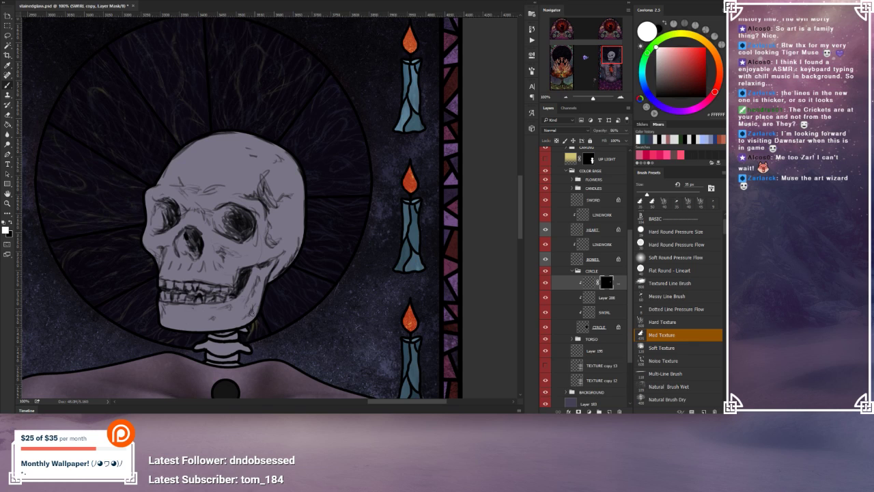
Step: Undo the last mask strokes near the neck and continue revealing yellow-green lines around the circle's lower and side segments
key(ctrl+z)
key(ctrl+z)
key(ctrl+z)
key(ctrl+z)
key(ctrl+z)
drag(136, 203, 147, 229)
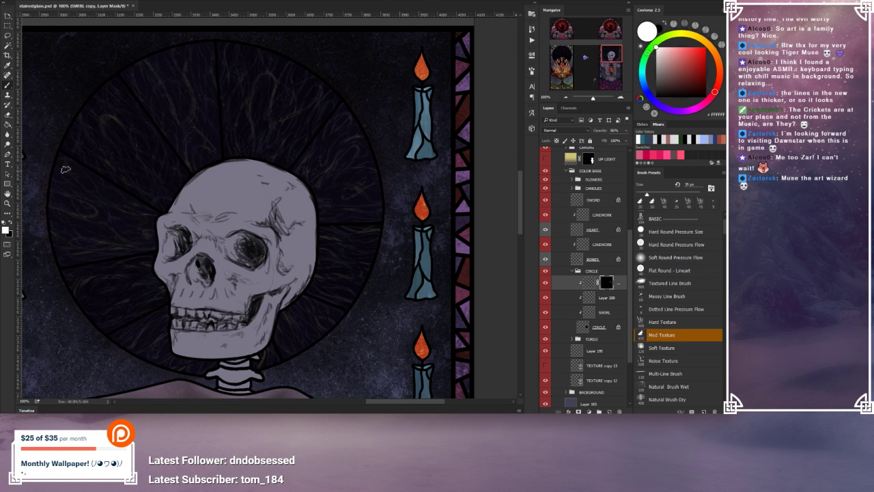
Step: Check the revealed swirl lines against the whole skeleton panel and save the document
click(566, 99)
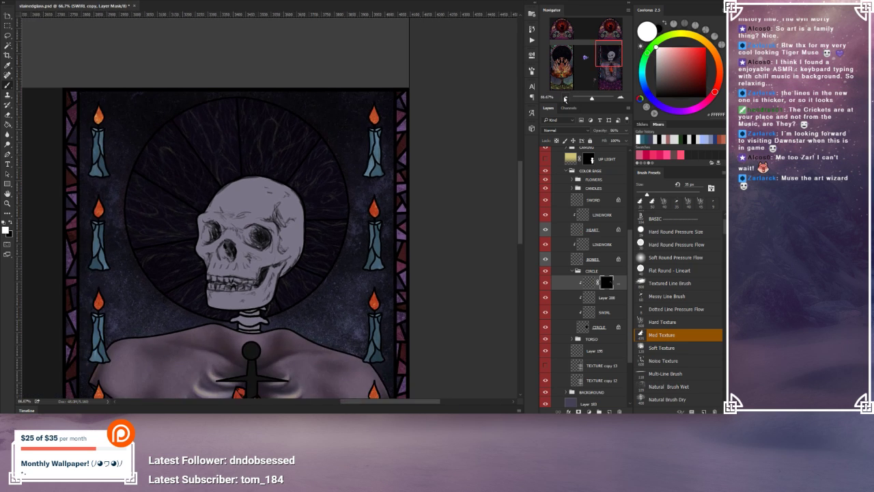
click(565, 98)
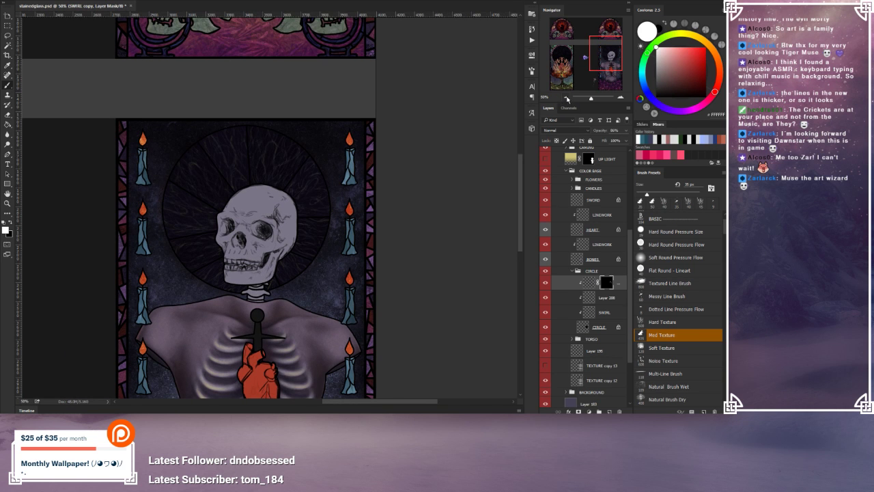
click(567, 98)
drag(385, 229, 420, 180)
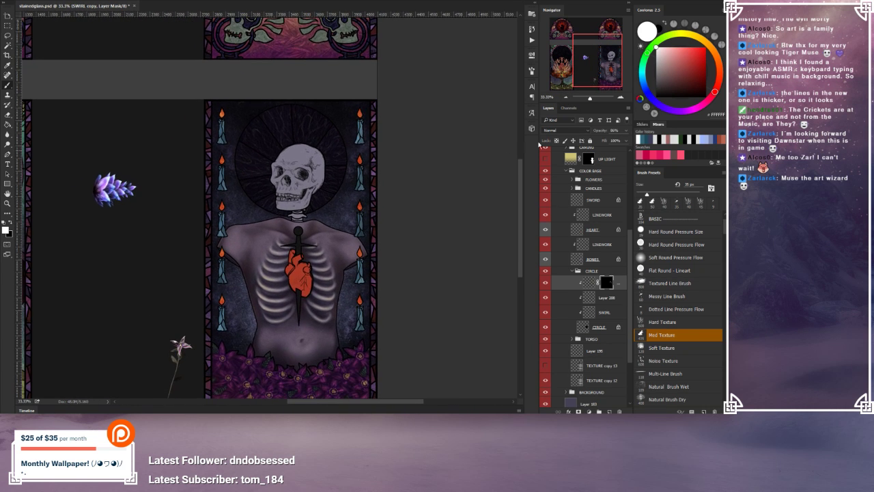
click(622, 97)
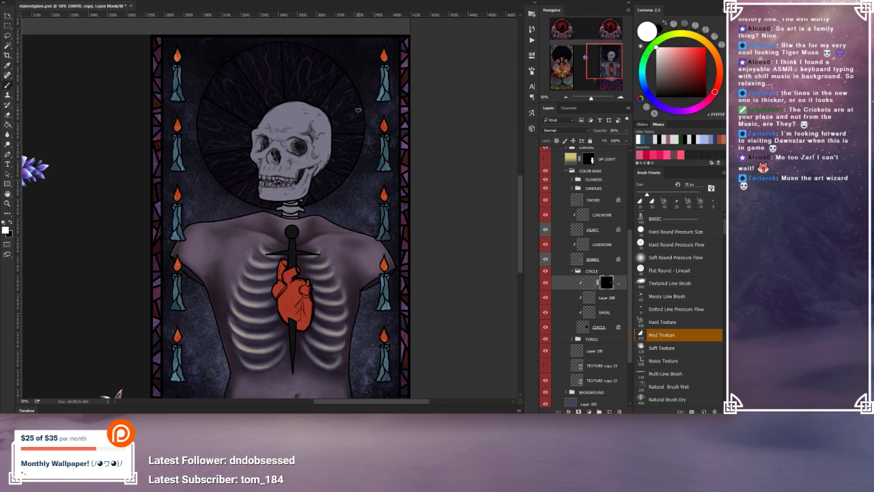
key(ctrl+s)
key(ctrl+s)
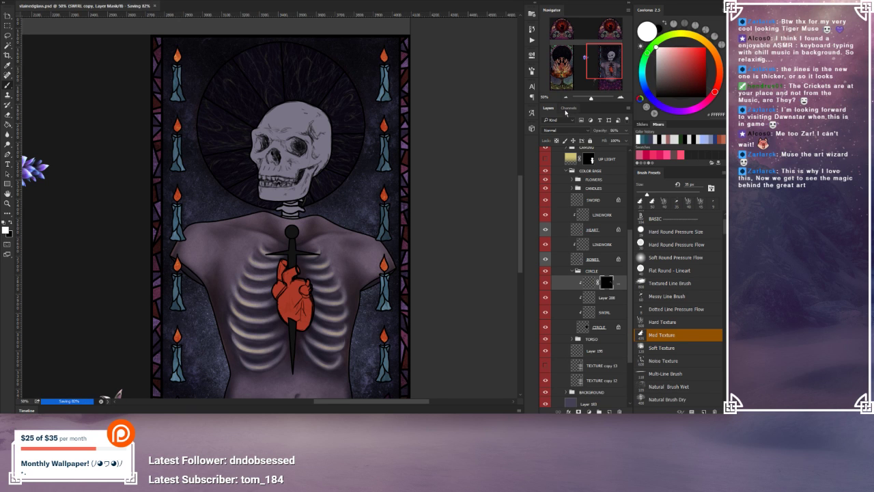
Step: Collapse the finished CIRCLE group and expand the CAMING group of the skeleton panel
key(ctrl+minus)
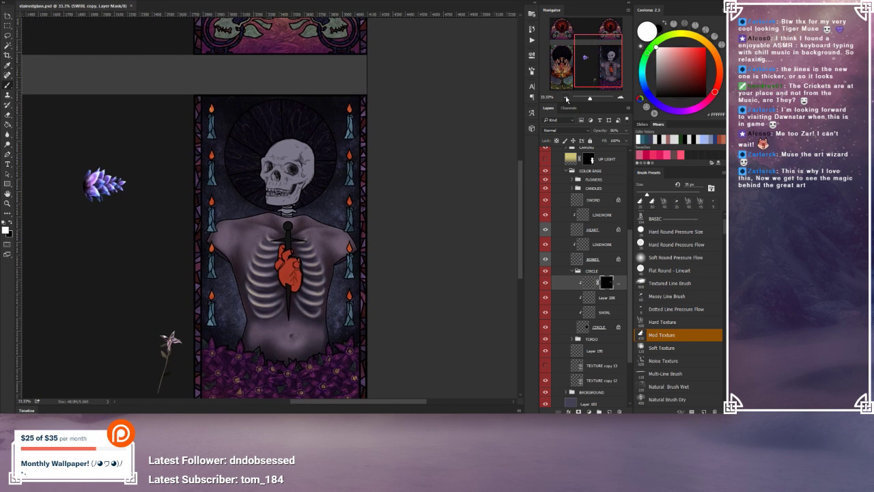
click(597, 66)
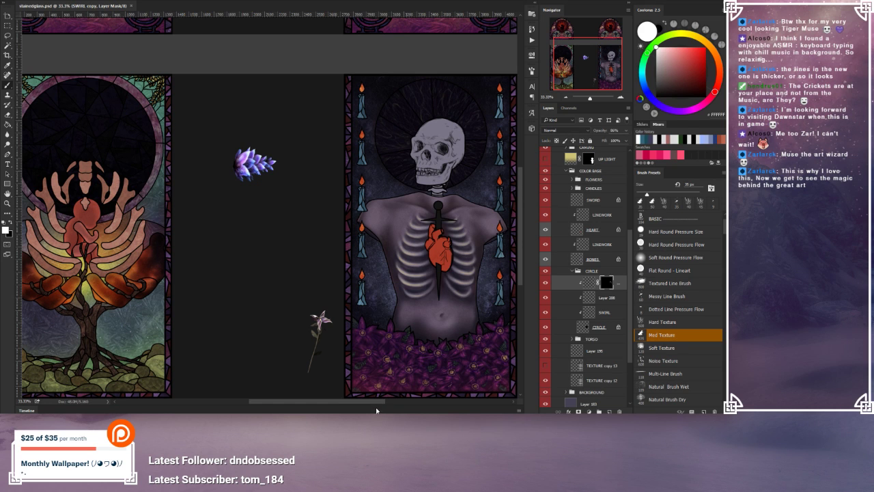
drag(376, 408, 393, 405)
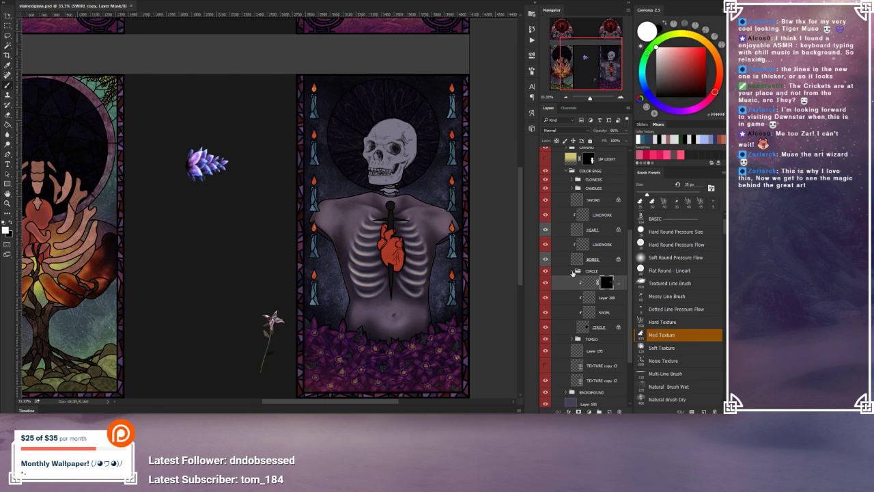
click(572, 272)
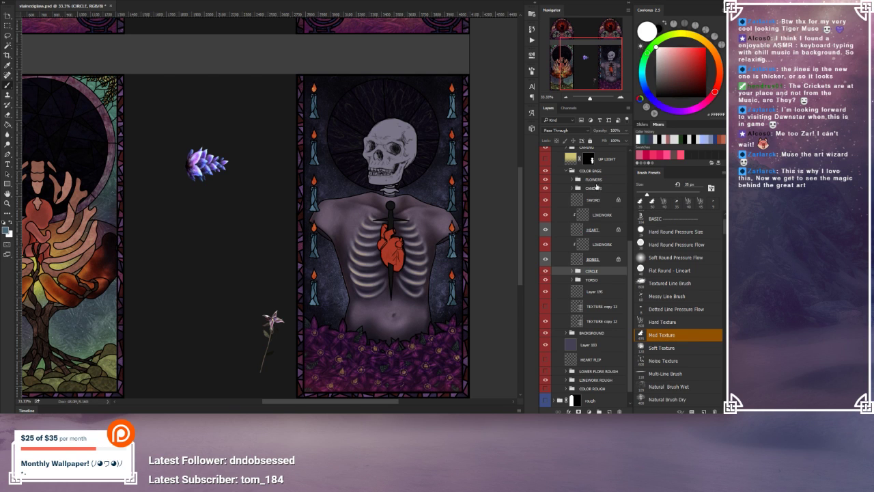
scroll(597, 180, up, 3)
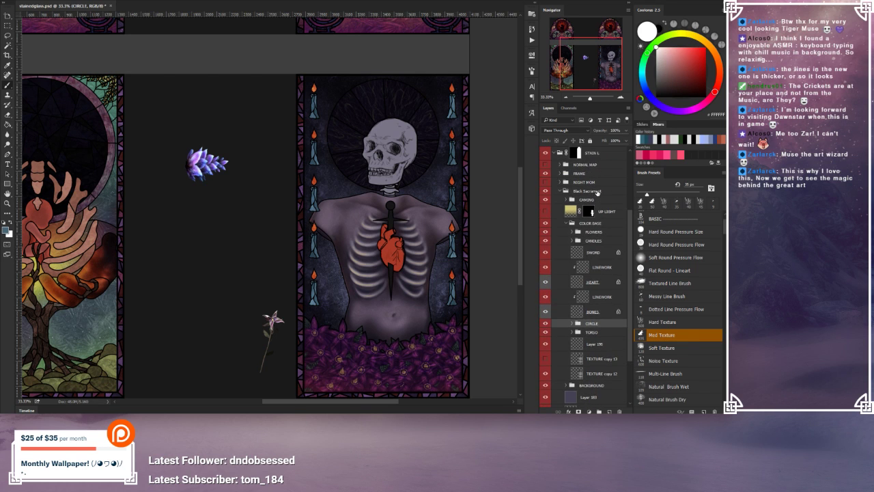
click(595, 200)
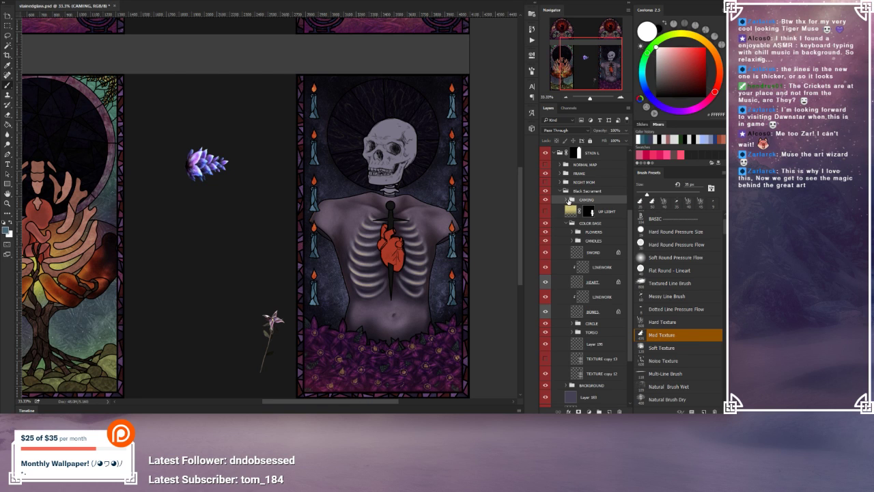
click(566, 199)
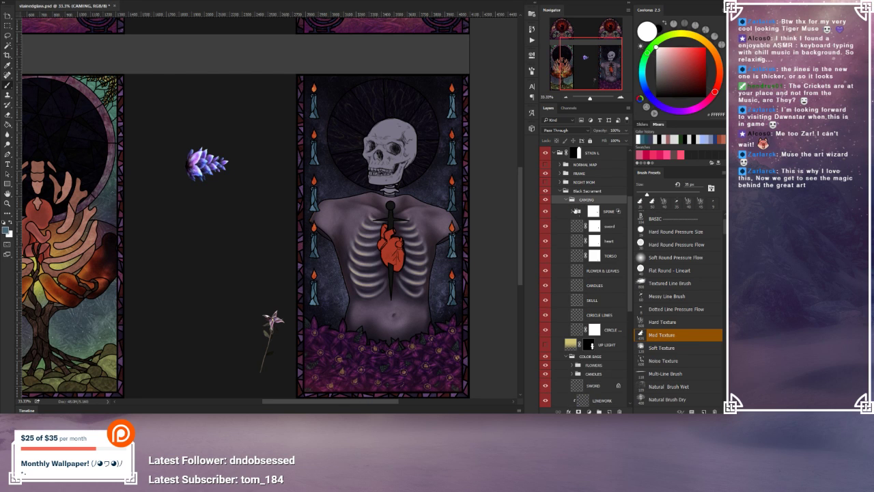
Step: Add a new layer in the CAMING group, place it between TORSO and FLOWER & LEAVES, and rename it FLOWERS BREAK
click(595, 211)
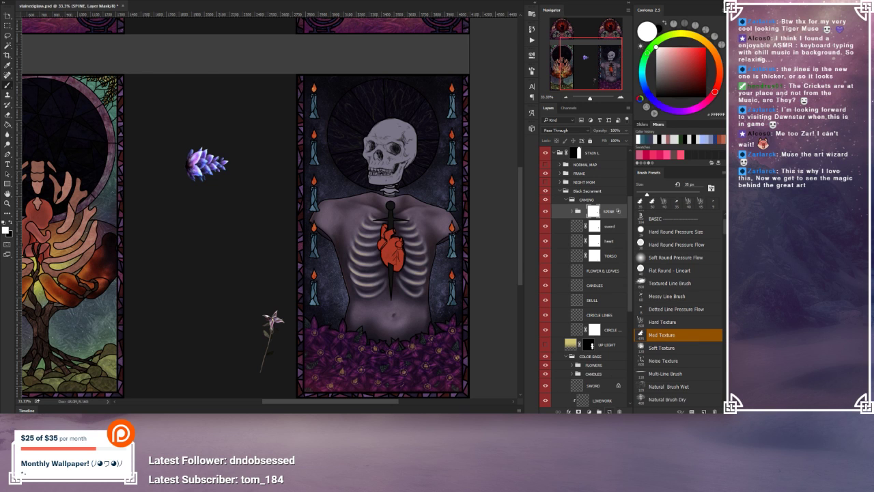
key(ctrl+shift+alt+n)
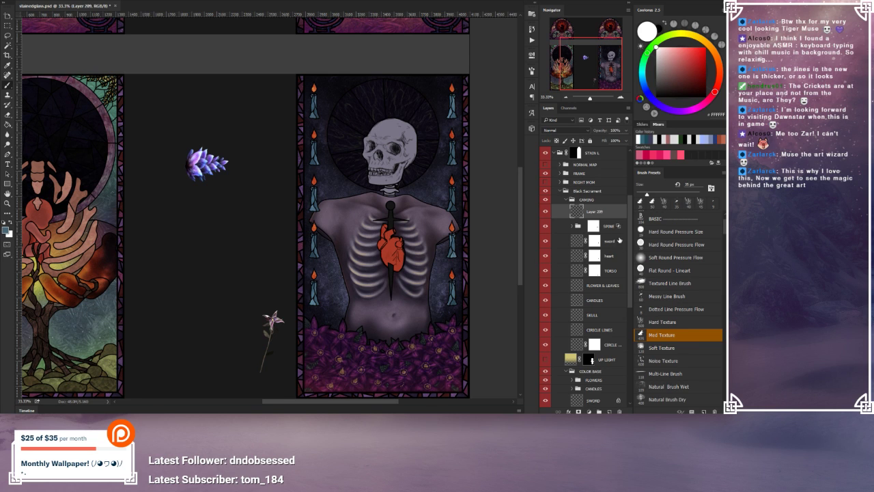
drag(609, 214, 613, 272)
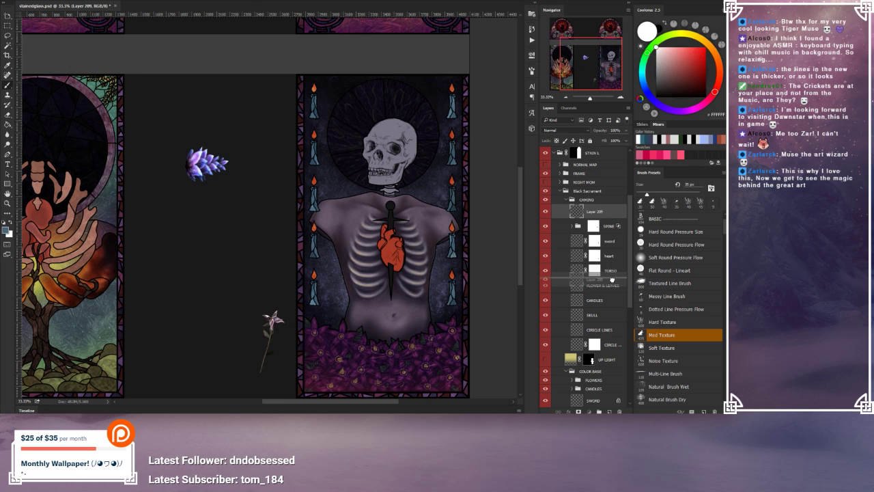
double_click(596, 270)
text(r)
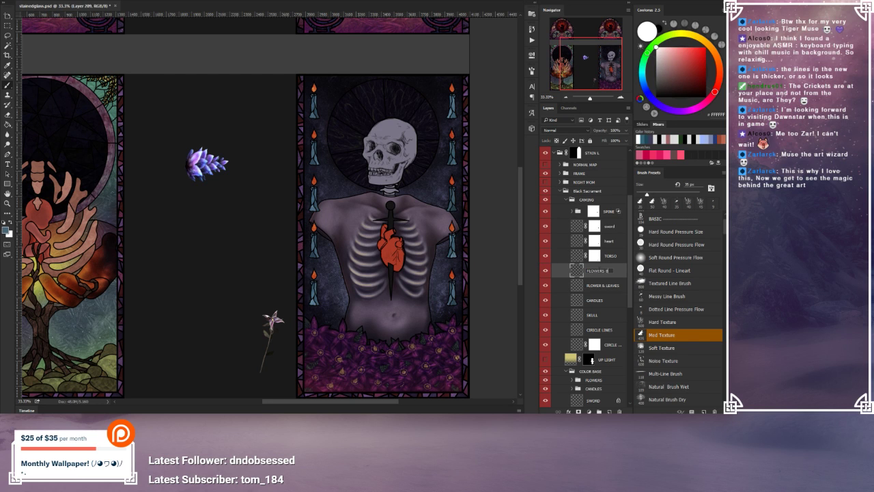
text(LOWERS BREAK)
key(Return)
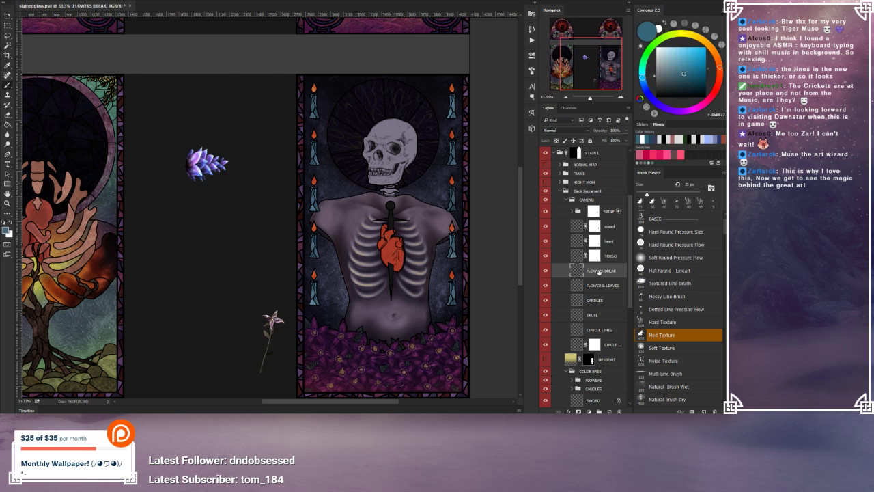
Step: Set up black with the Hard Round Pressure Size brush and activate the Pen tool for drawing over the purple flower bed
click(620, 97)
click(620, 97)
drag(346, 133, 219, 31)
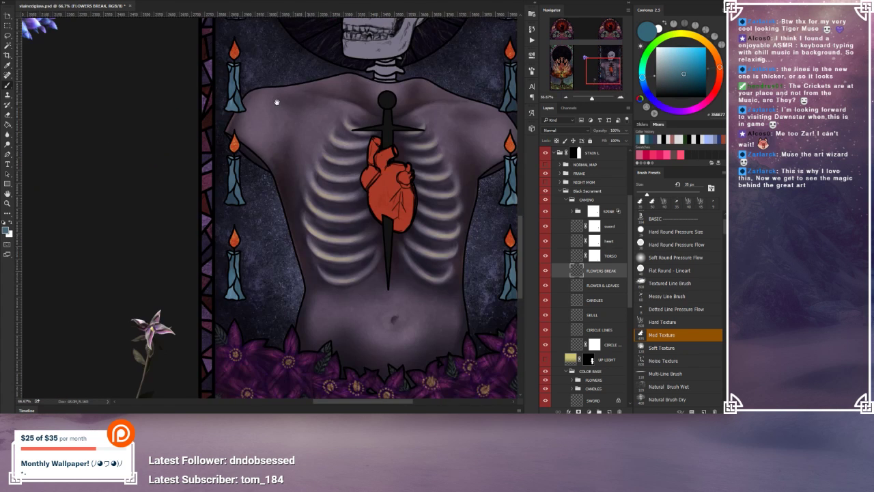
drag(277, 110, 222, 1)
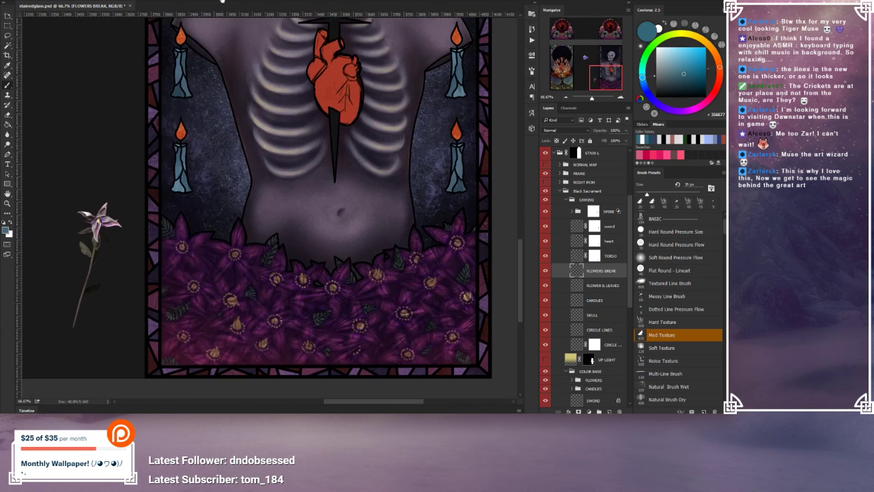
click(4, 223)
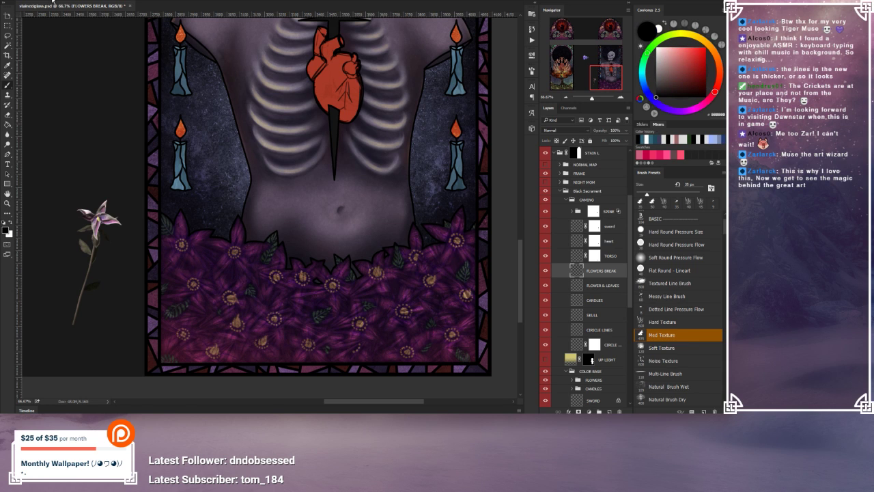
click(670, 233)
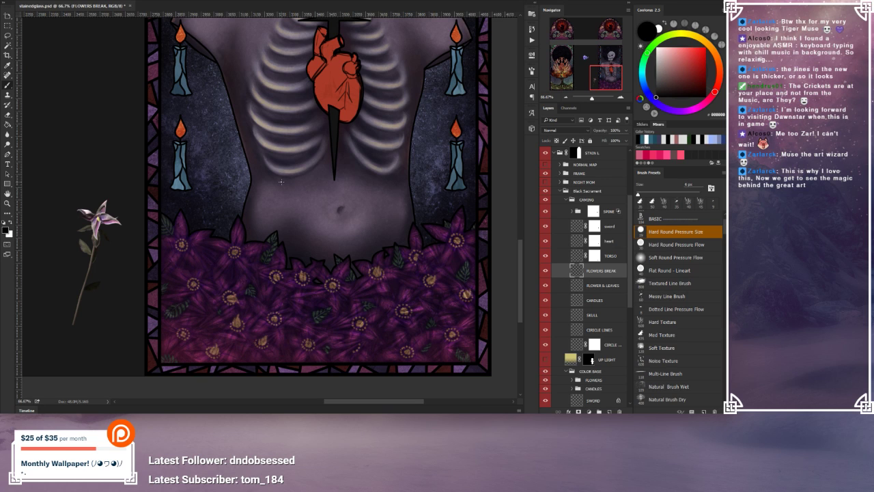
click(8, 155)
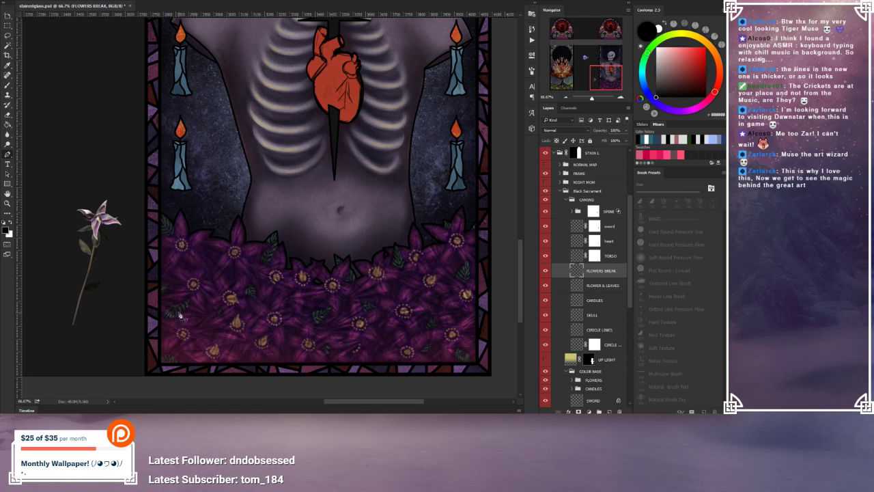
Step: Expand the FLOWERS group under COLOR BASE and hide the Layer 201 copy overlay
scroll(559, 287, down, 5)
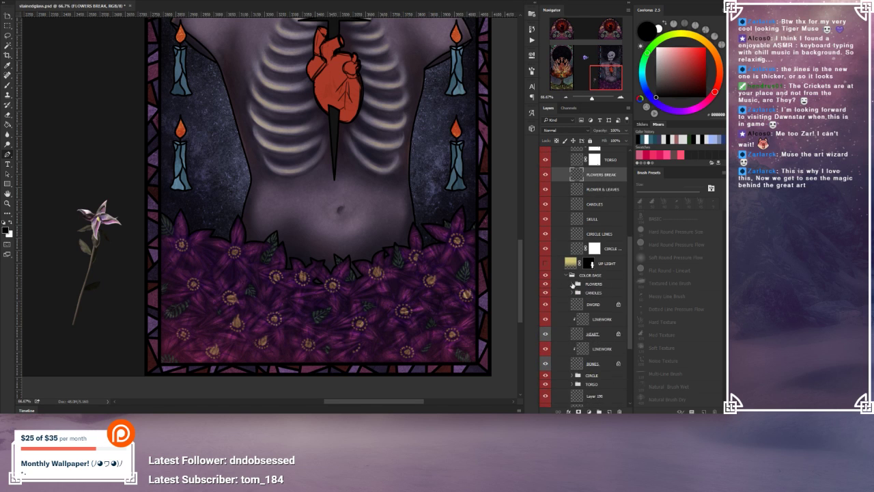
click(571, 284)
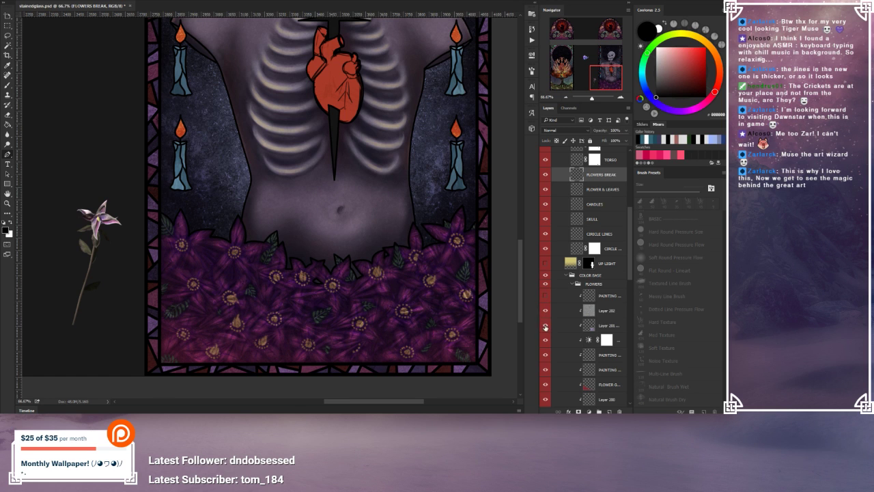
click(545, 329)
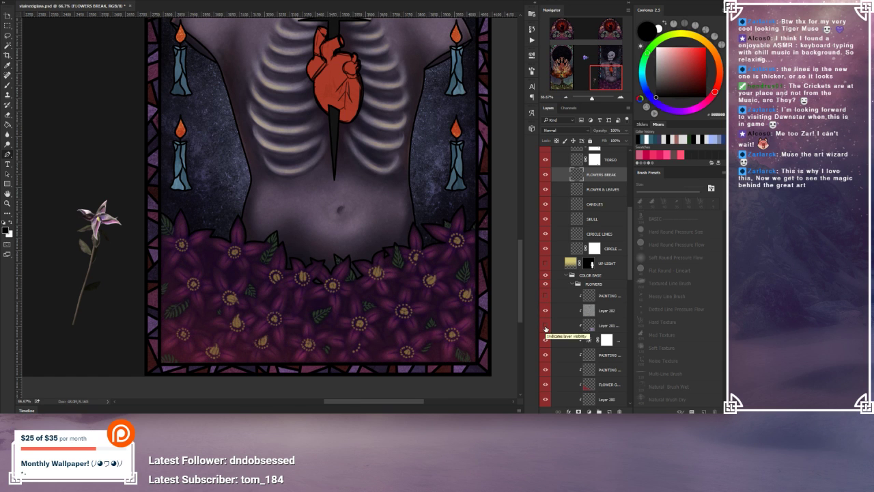
click(546, 329)
click(546, 328)
click(545, 328)
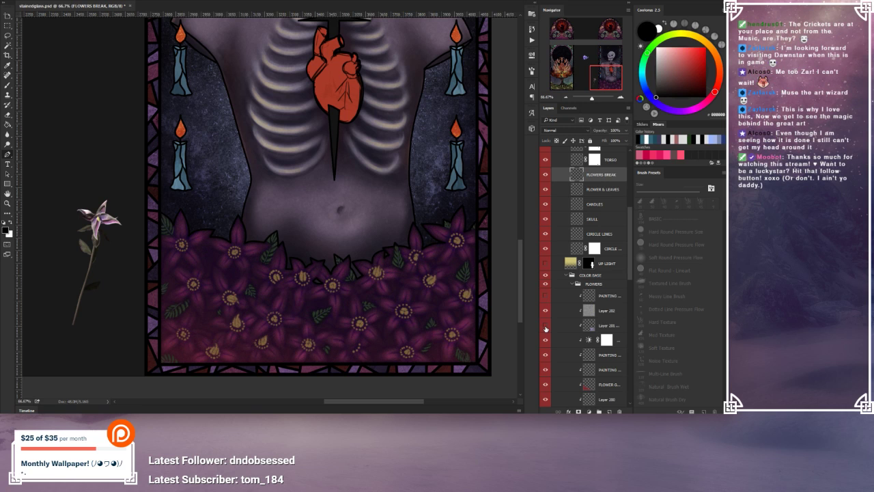
Step: Mark the hidden Layer 201 copy with an orange layer colour
click(604, 326)
right_click(546, 327)
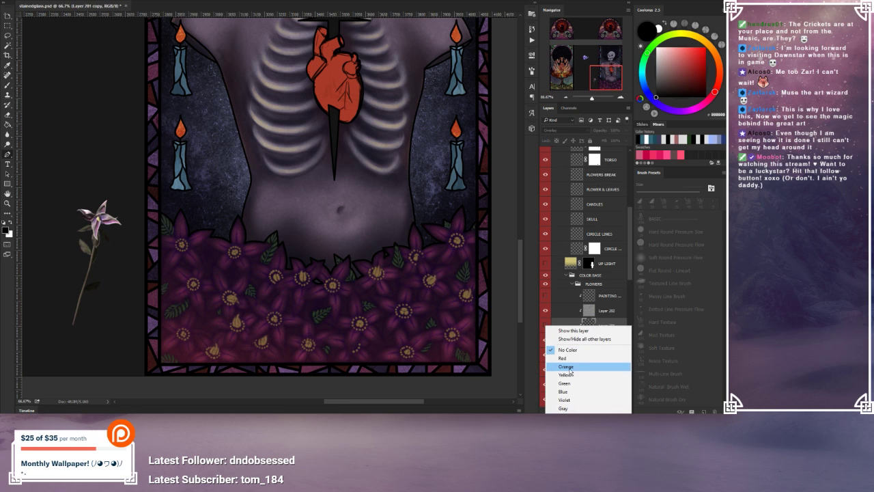
click(574, 370)
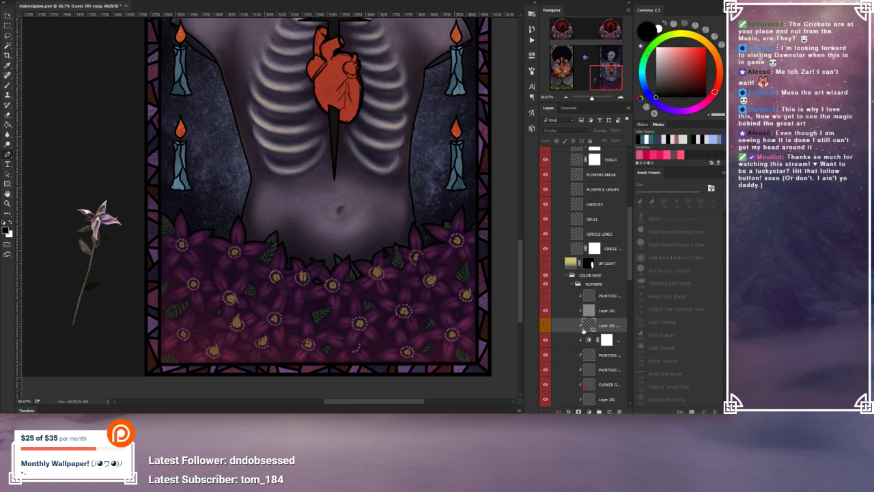
Step: Start a Pen path on FLOWERS BREAK from the left frame edge, below the leaf, to the lower-left flower
click(598, 177)
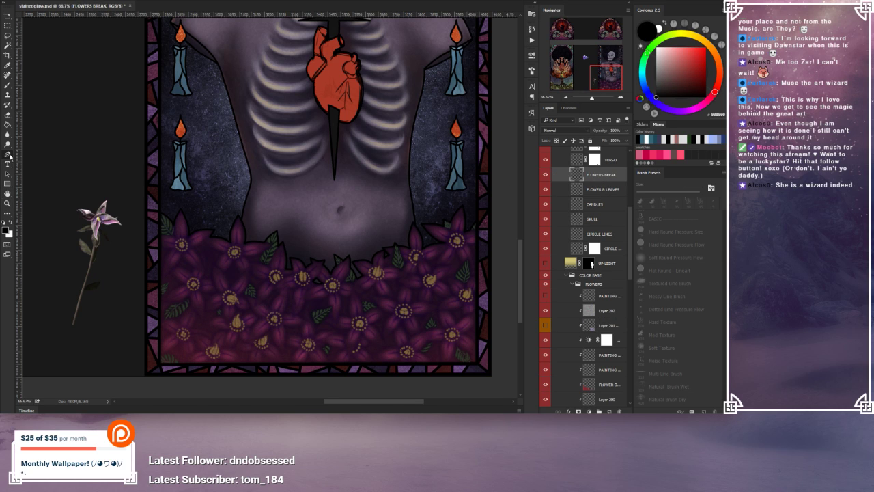
click(9, 157)
click(158, 311)
click(181, 327)
click(614, 98)
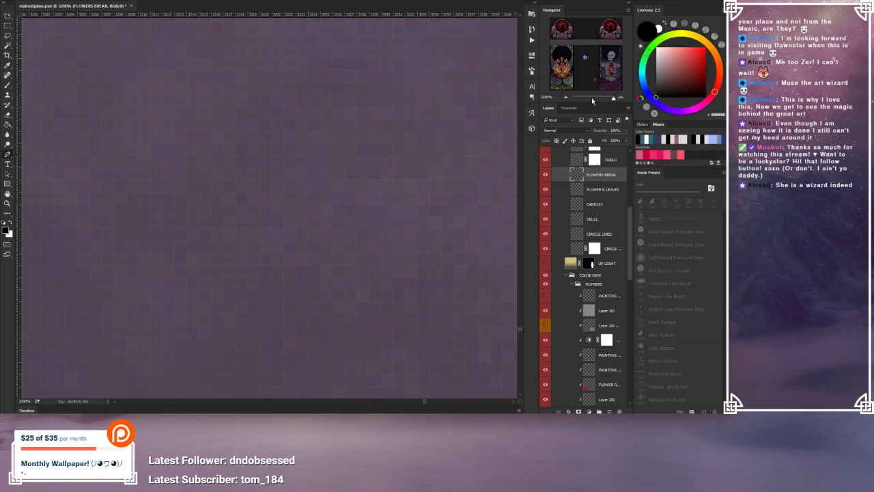
click(592, 97)
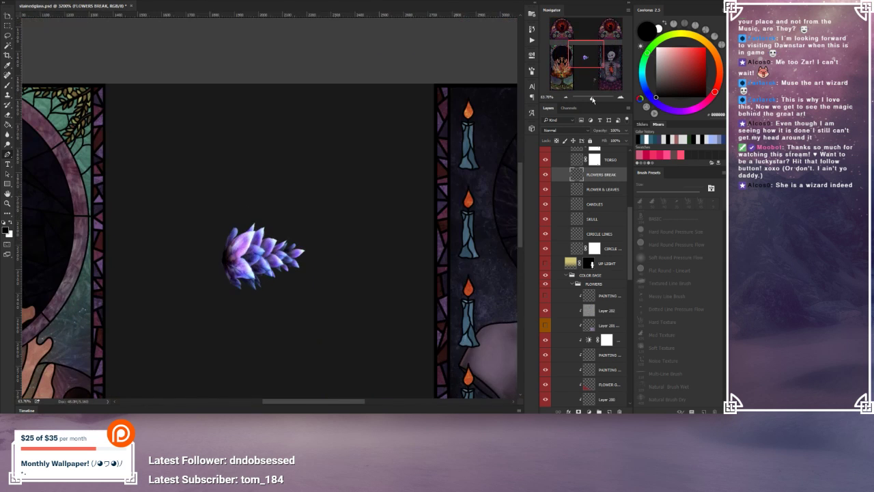
drag(422, 274, 282, 127)
drag(368, 244, 300, 181)
drag(382, 341, 360, 251)
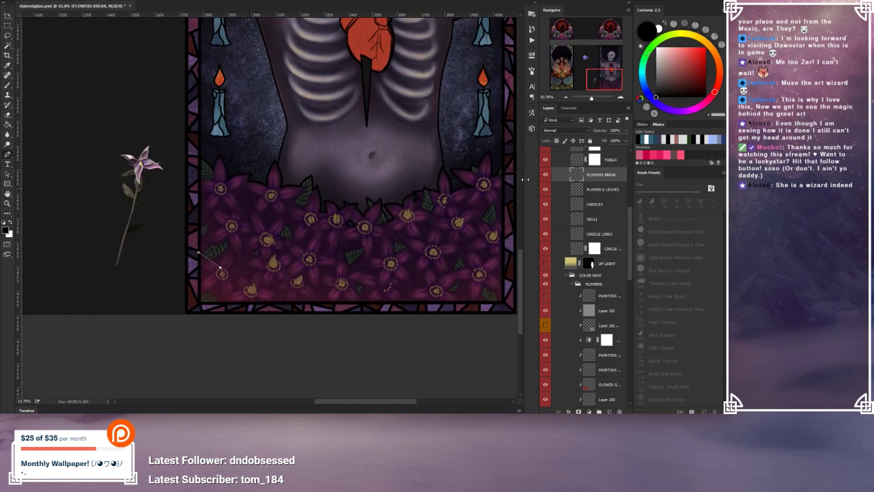
click(622, 97)
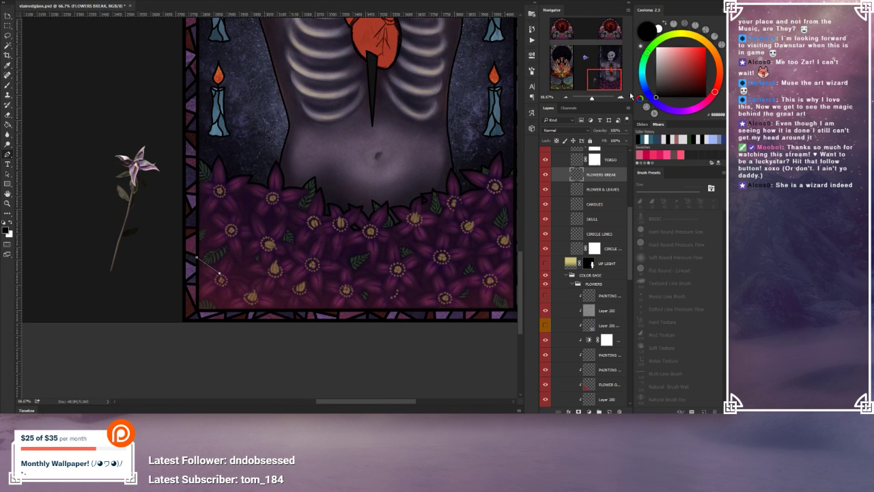
click(621, 98)
drag(276, 298, 304, 250)
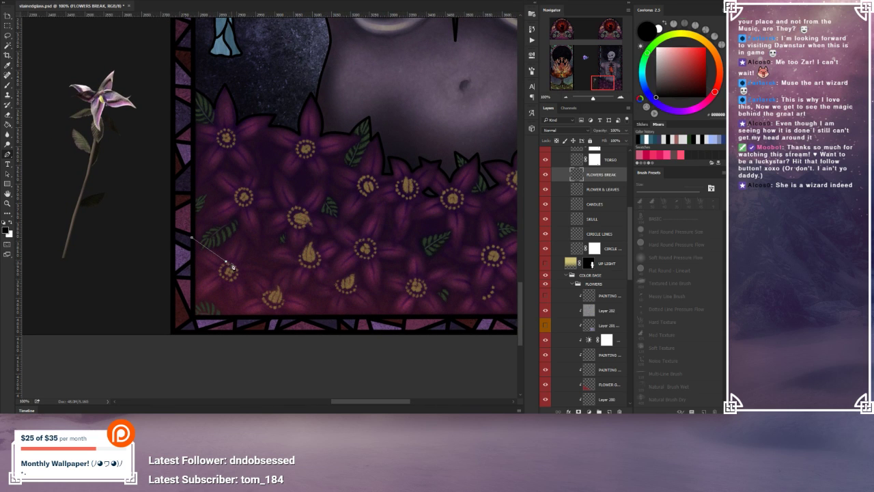
mouse_move(226, 262)
mouse_down()
mouse_move(215, 250)
mouse_move(223, 258)
mouse_up()
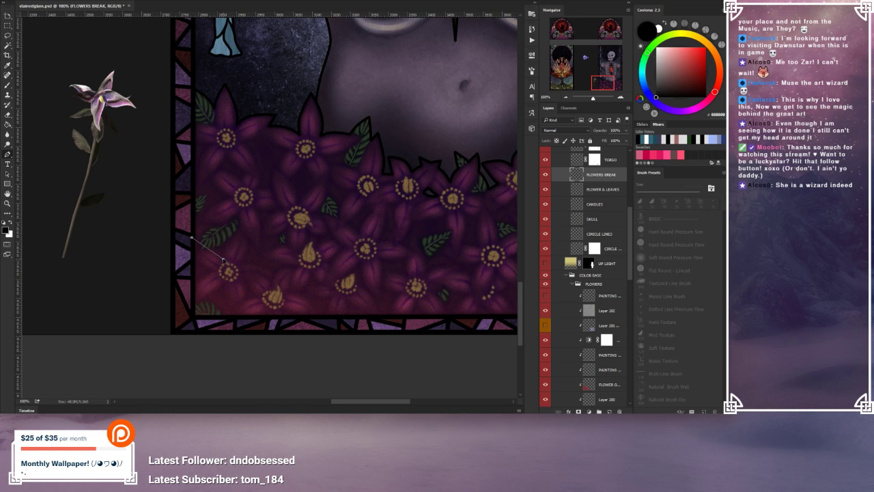
Step: Curve the path's start and extend it around the two lower-left flowers down to the bottom frame
click(192, 242)
drag(192, 242, 208, 250)
mouse_move(237, 232)
mouse_down()
mouse_move(232, 249)
mouse_move(228, 243)
mouse_up()
click(257, 250)
drag(239, 233, 241, 231)
click(287, 266)
drag(287, 266, 299, 265)
drag(275, 257, 296, 265)
click(290, 288)
click(321, 315)
drag(306, 304, 309, 301)
Step: Close the path by routing it outside the frame around the panel's lower-left corner
click(316, 343)
click(240, 340)
click(162, 327)
click(169, 276)
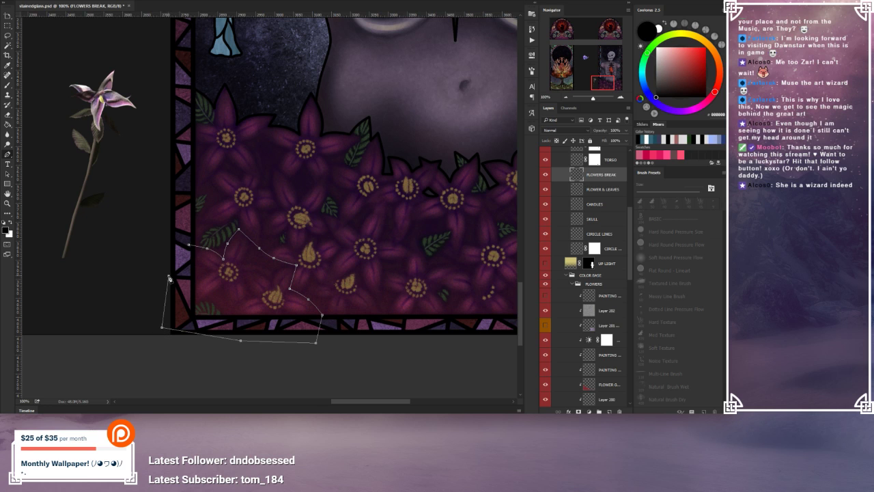
click(188, 245)
Step: Try stroking the corner path with the thin brush and deleting the path, and undo the attempt
scroll(259, 307, right, 3)
scroll(259, 307, up, 1)
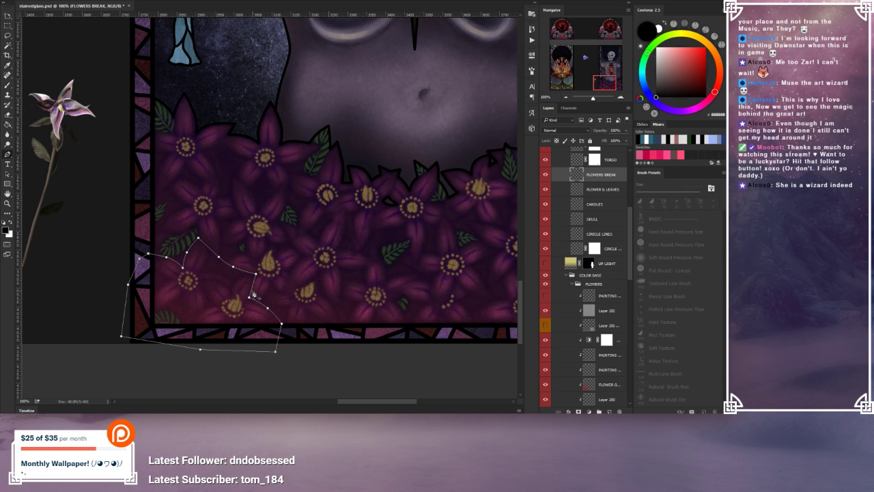
right_click(216, 311)
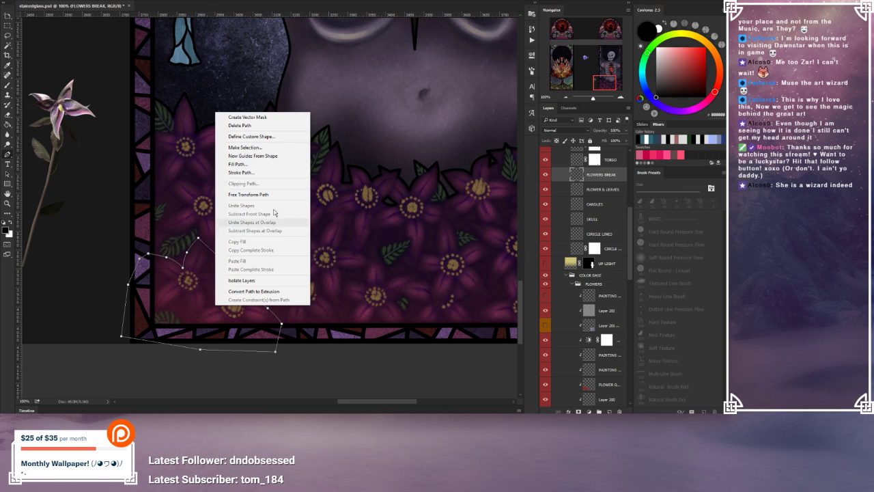
click(252, 174)
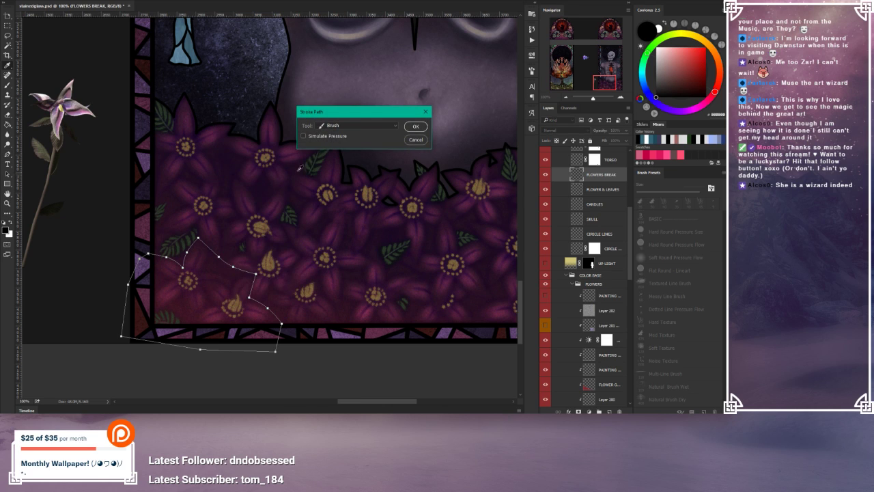
click(415, 126)
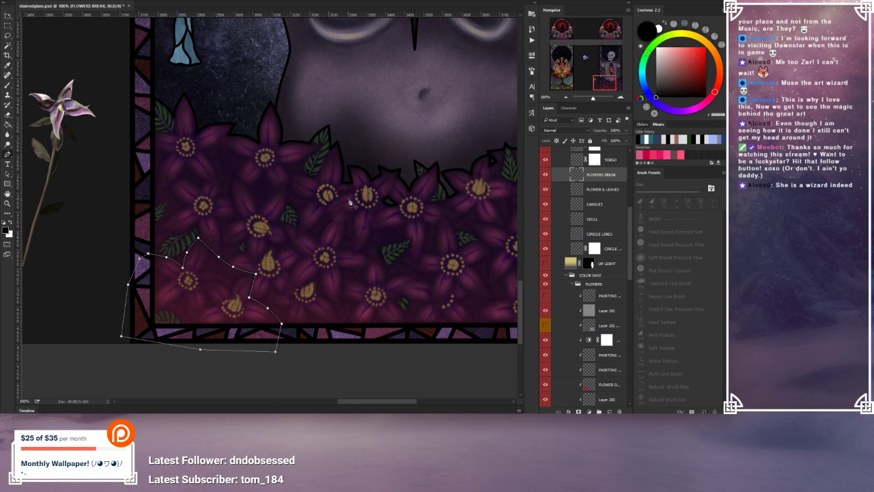
right_click(319, 226)
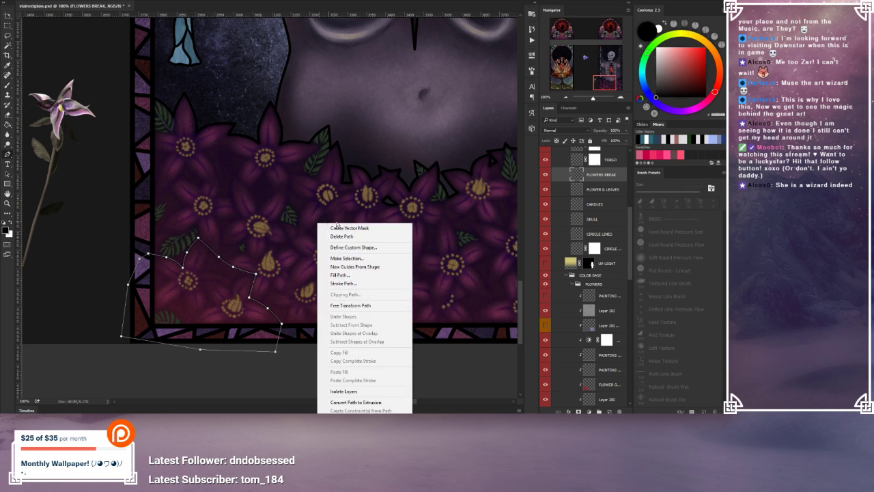
click(342, 236)
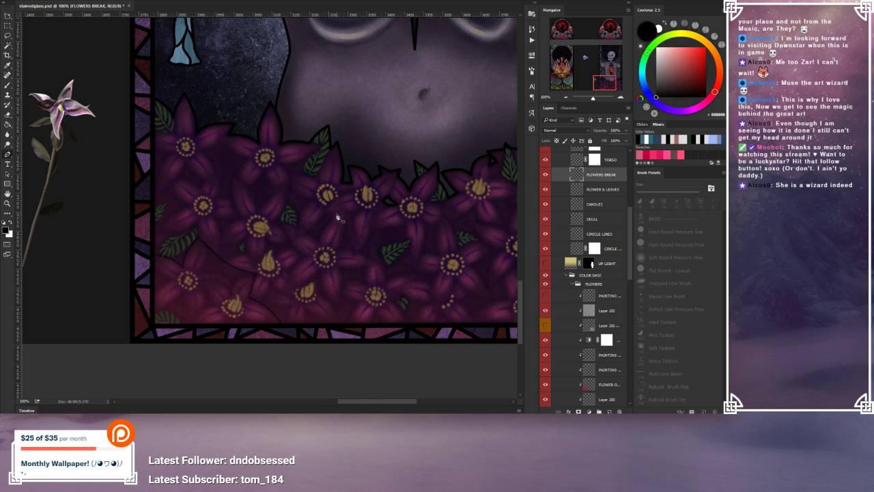
key(ctrl+z)
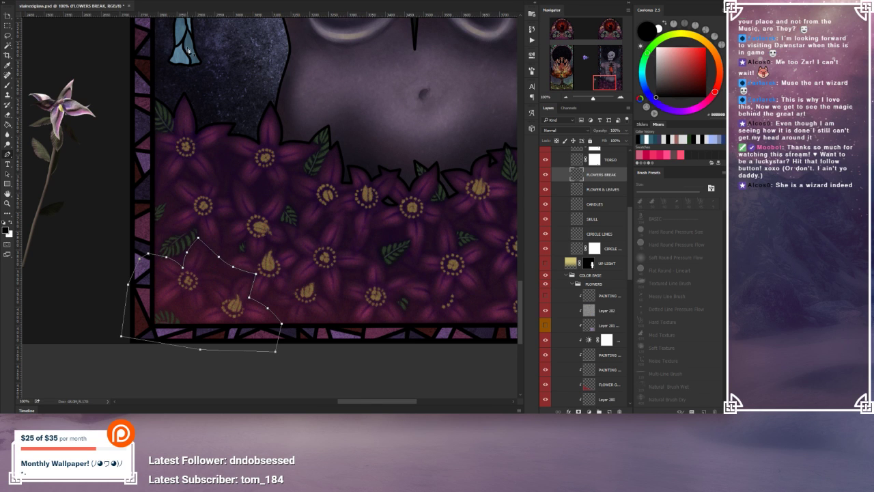
Step: Stroke the corner path in black with a larger brush, Simulate Pressure off, and delete the path
click(9, 84)
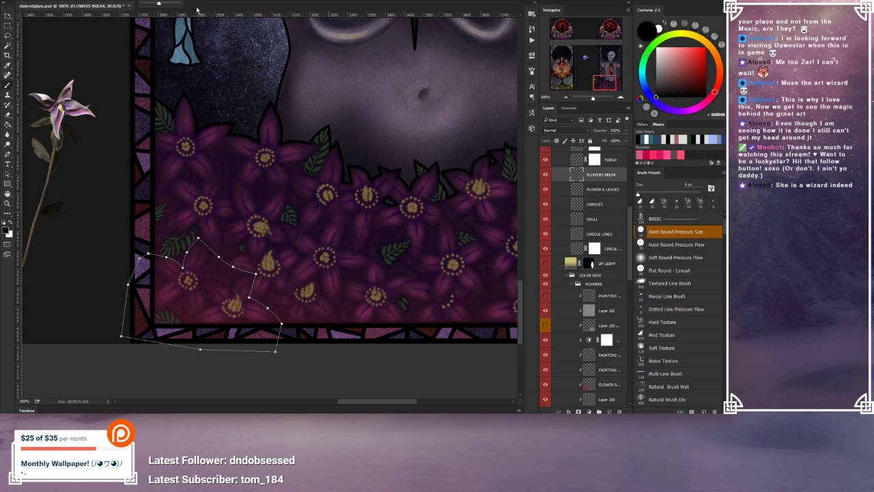
drag(174, 6, 232, 5)
click(8, 154)
right_click(260, 207)
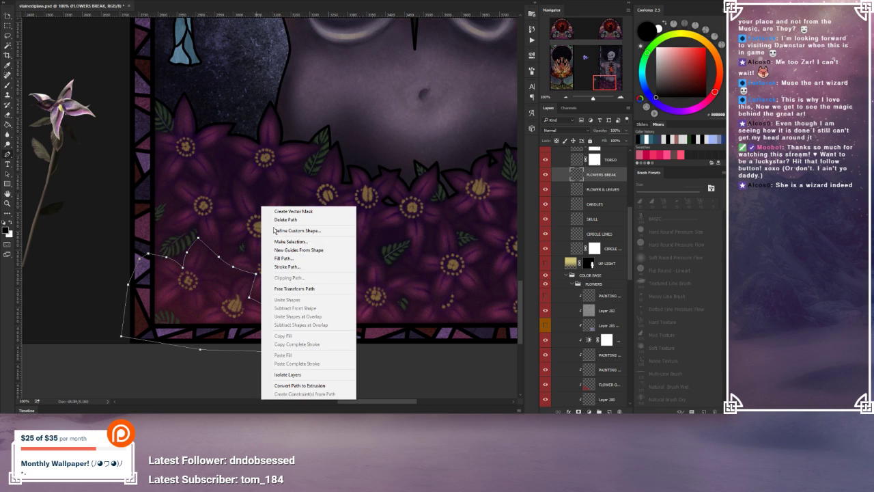
click(290, 266)
click(417, 127)
right_click(350, 191)
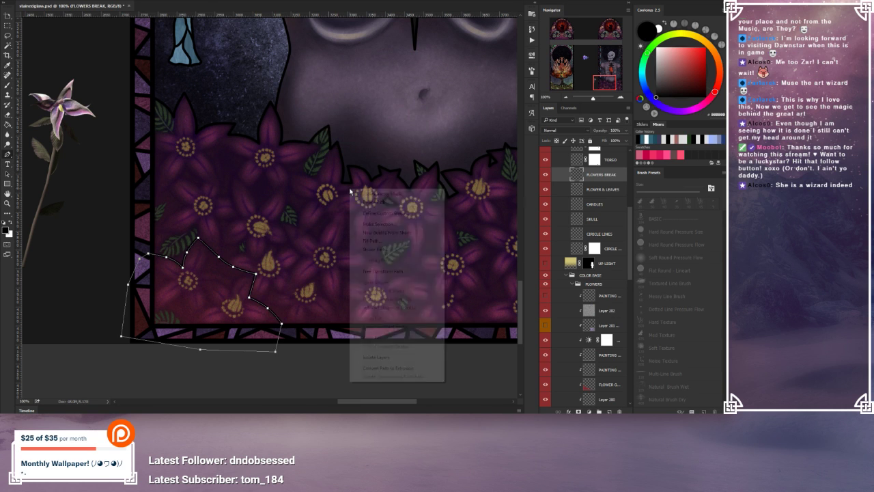
click(355, 203)
Step: Draw a Pen path from the corner break line up between the left flowers to the bed's upper outline
drag(361, 318, 302, 307)
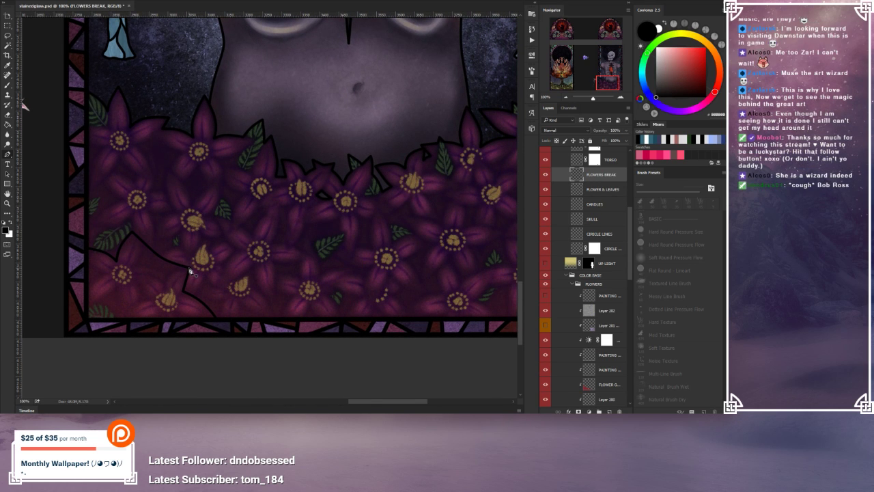
click(153, 253)
click(151, 214)
click(171, 215)
drag(153, 254, 154, 249)
drag(154, 254, 155, 246)
click(167, 168)
drag(171, 196, 166, 193)
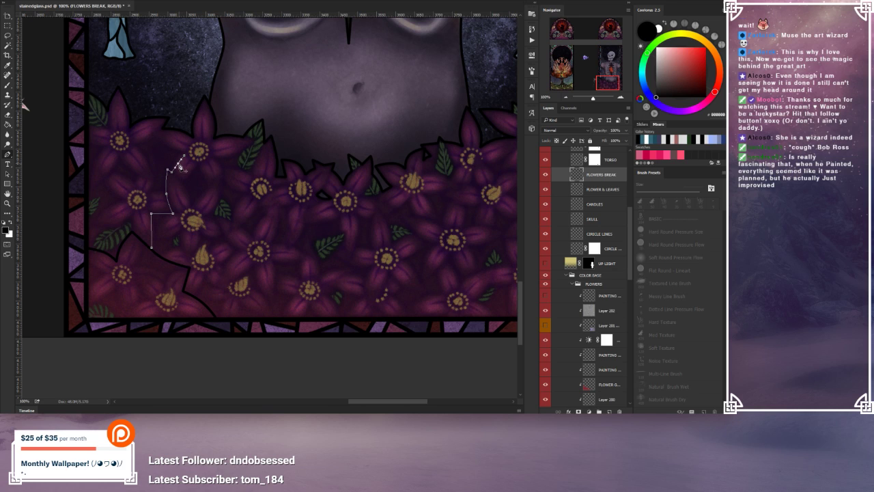
click(156, 137)
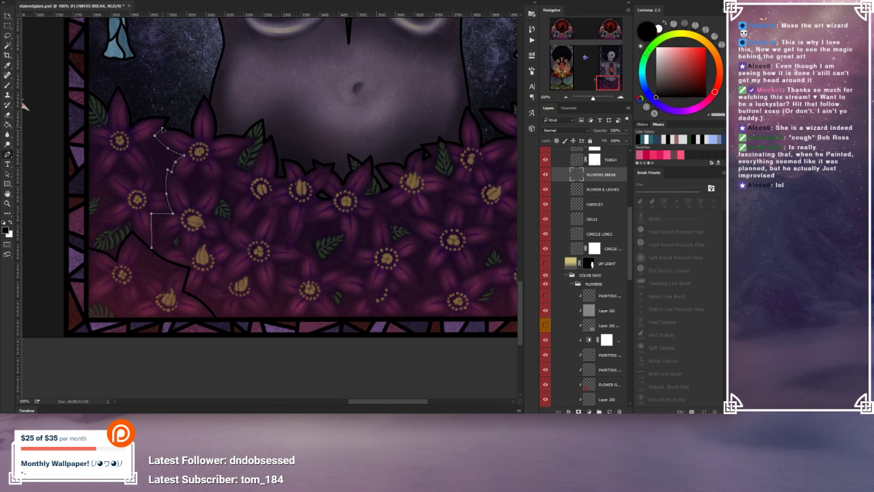
drag(155, 135, 164, 132)
Step: Stroke the path between the left flowers with the black brush and delete the path
right_click(198, 156)
click(236, 215)
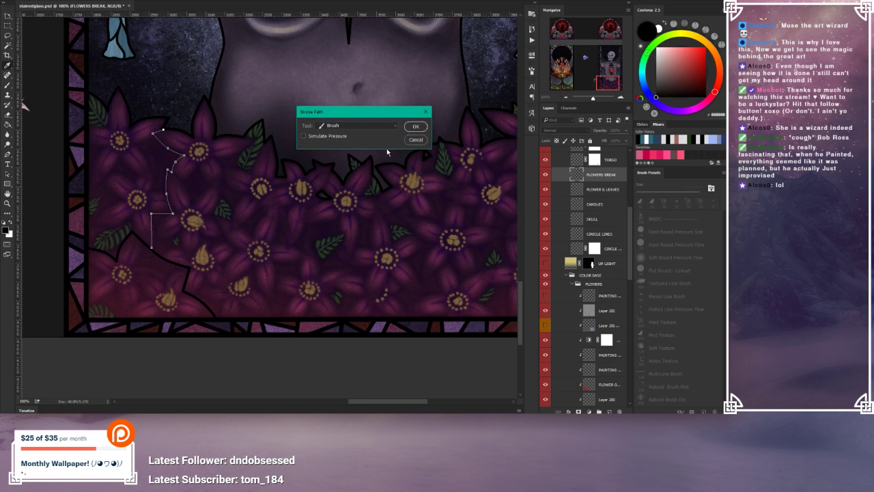
click(416, 127)
right_click(288, 191)
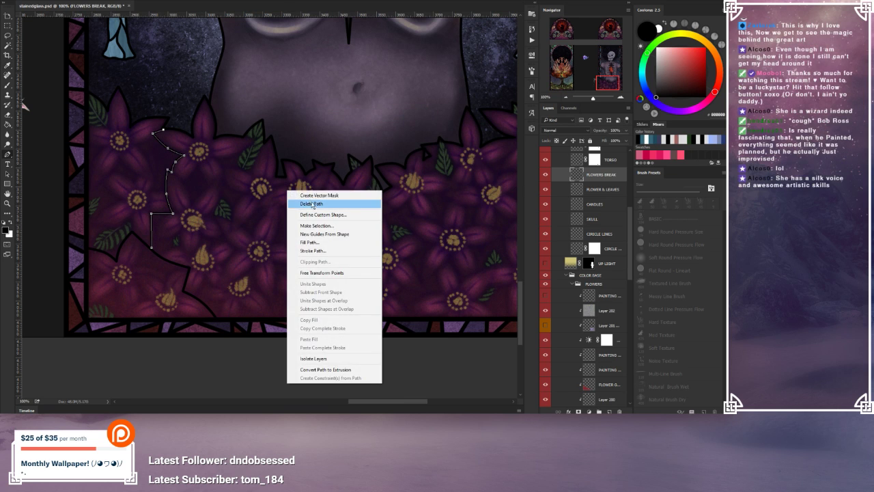
click(315, 204)
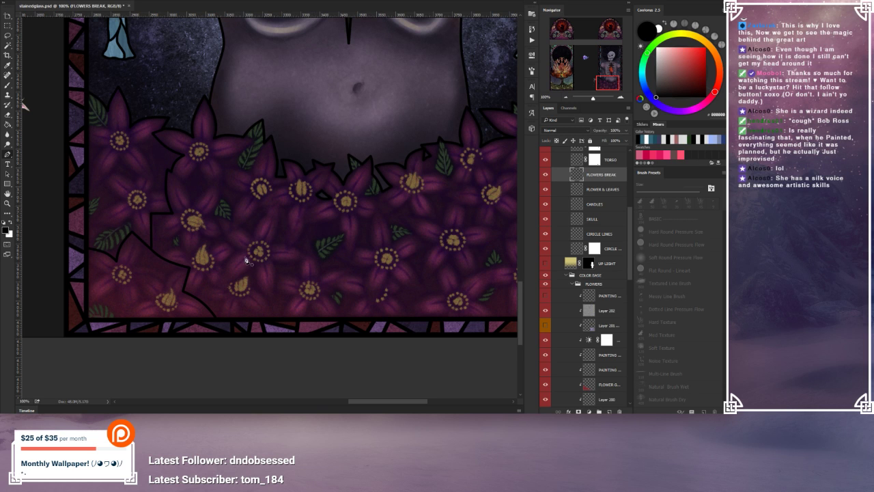
Step: Draw a zigzag Pen path from the corner break's right side up along the petals toward the upper flowers
drag(257, 272, 237, 244)
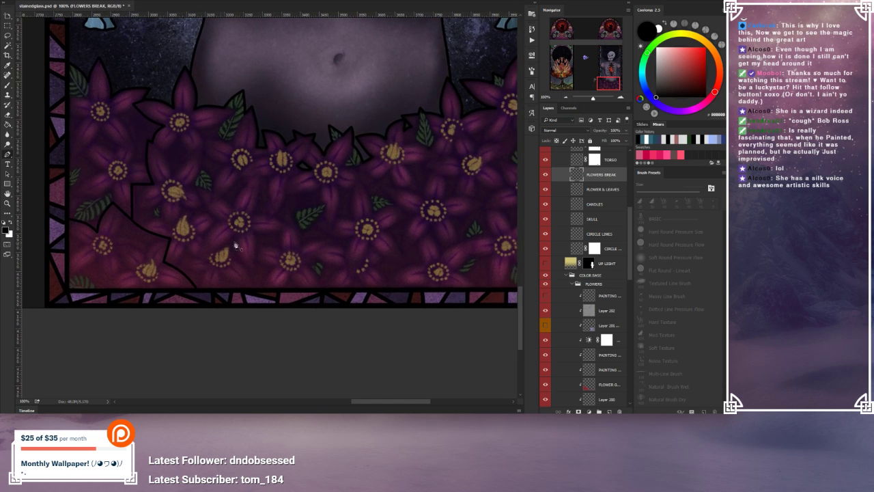
click(177, 268)
click(186, 247)
click(195, 258)
click(225, 222)
drag(210, 239, 209, 231)
click(207, 209)
click(239, 177)
click(222, 194)
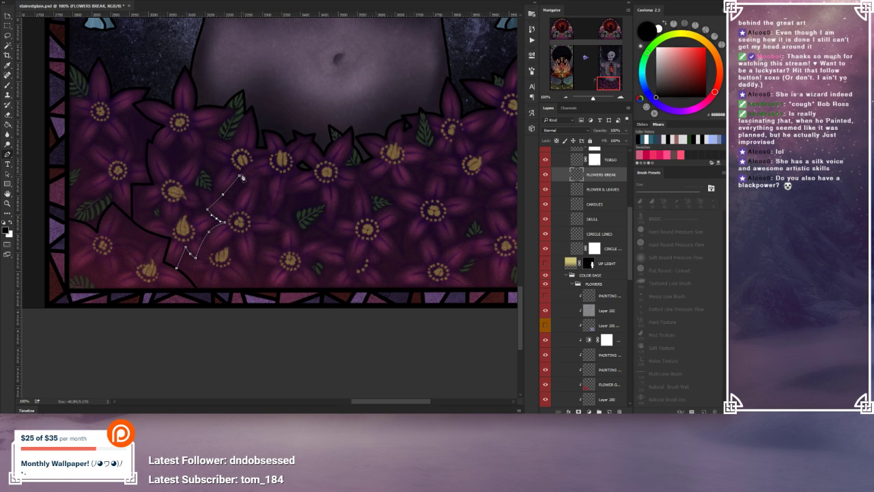
Step: Extend the zigzag path between the two upper flowers to the bed's top outline
click(267, 157)
click(253, 166)
drag(253, 166, 249, 163)
click(267, 156)
click(267, 148)
Step: Stroke the zigzag path with the black brush and delete the path
right_click(261, 182)
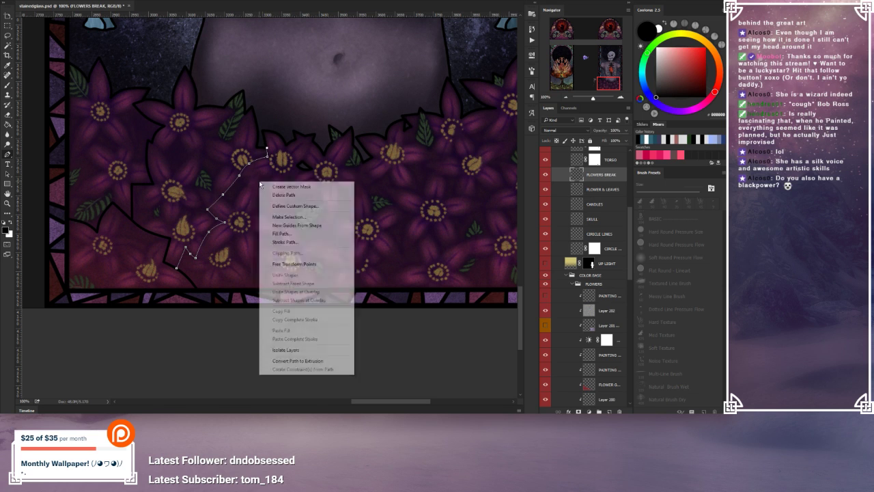
click(287, 244)
click(415, 126)
right_click(314, 194)
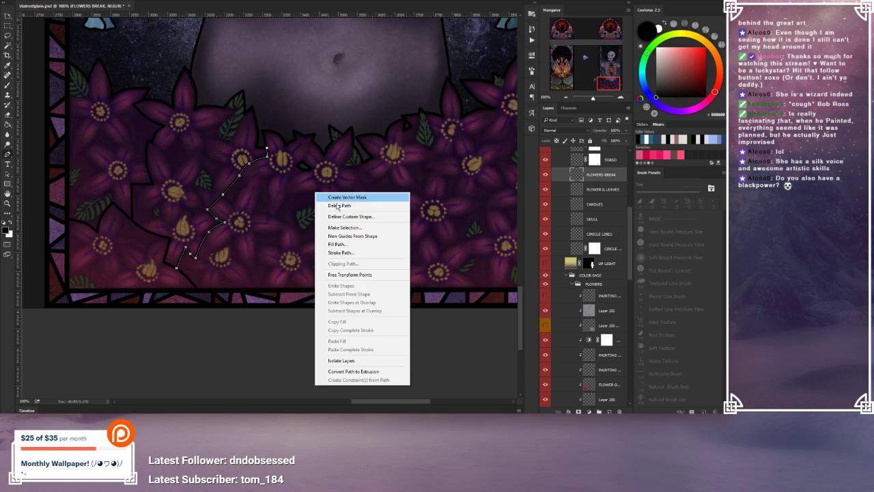
click(341, 205)
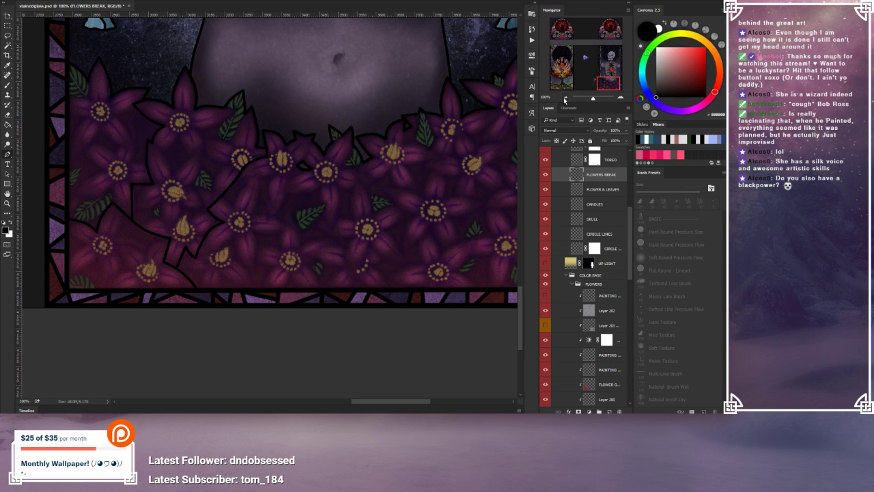
Step: Draw a Pen path around the lower petals of the bed's top-left flower, ending at the left border
click(564, 98)
click(564, 98)
click(564, 97)
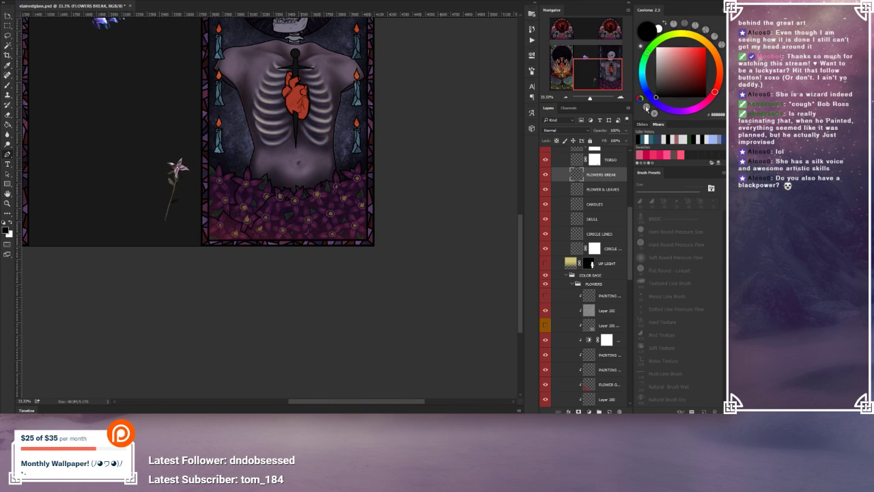
click(620, 99)
click(620, 100)
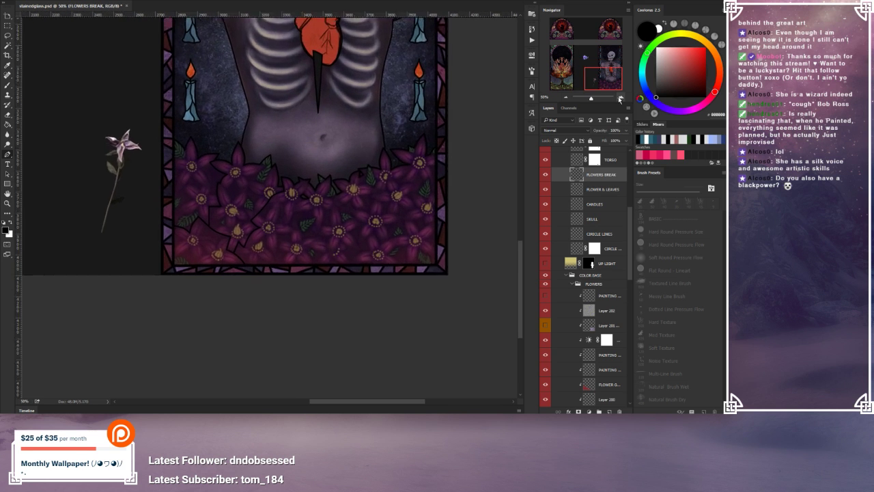
click(620, 99)
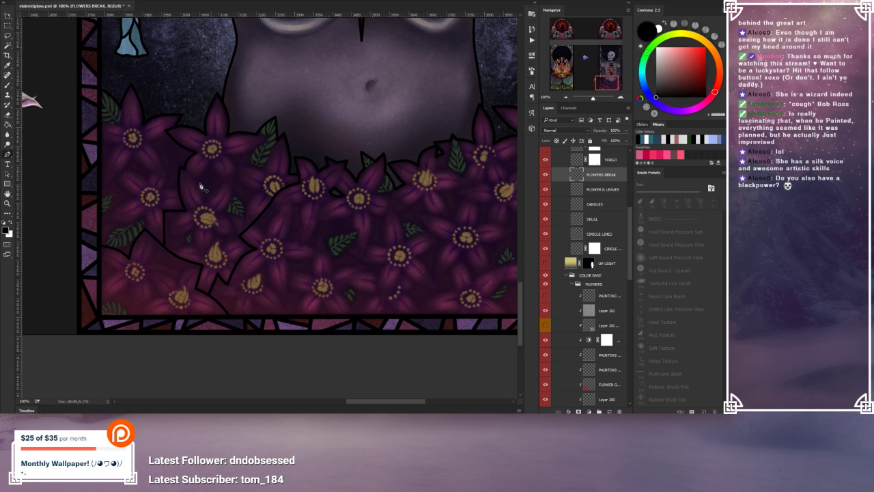
click(170, 136)
click(149, 144)
click(165, 173)
click(156, 157)
click(134, 156)
drag(149, 165, 149, 170)
click(101, 187)
click(116, 172)
drag(117, 171, 118, 176)
Step: Stroke the top-left flower's petal path with the black brush and delete the path
right_click(159, 187)
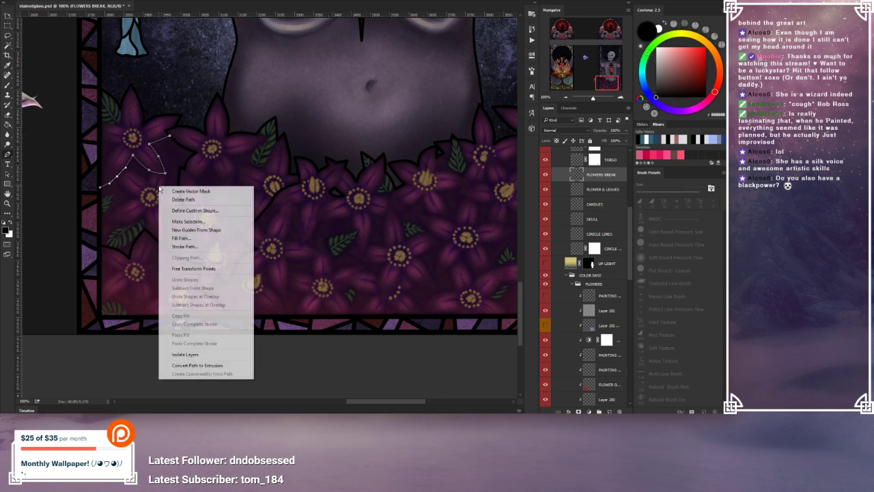
click(198, 246)
click(415, 127)
right_click(266, 168)
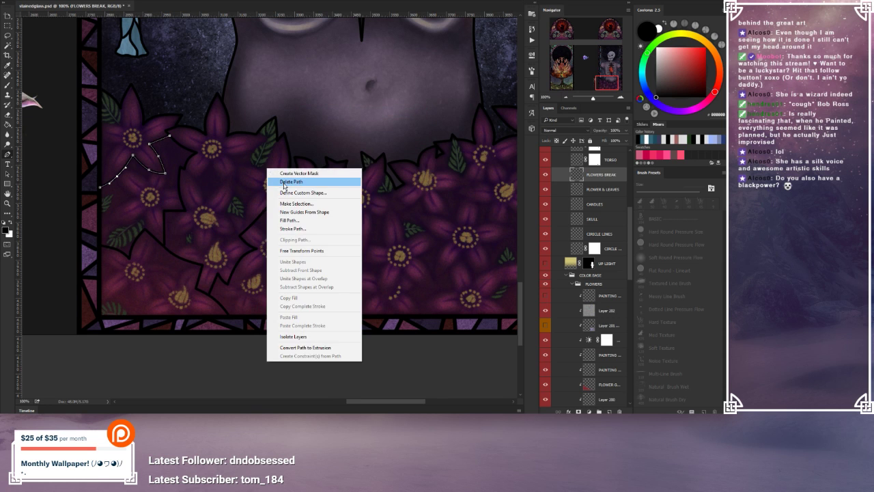
click(286, 185)
Step: Examine the flower bed's break lines in the context of the whole skeleton panel
drag(355, 220, 303, 241)
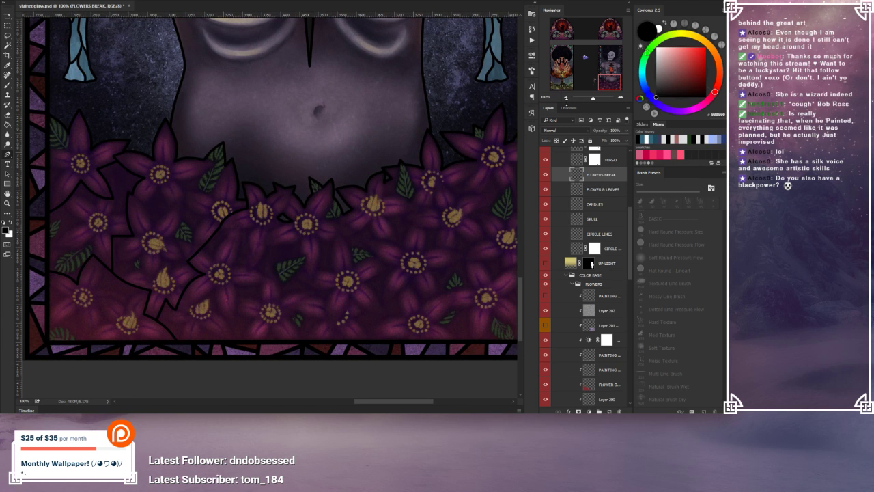
click(565, 97)
click(564, 97)
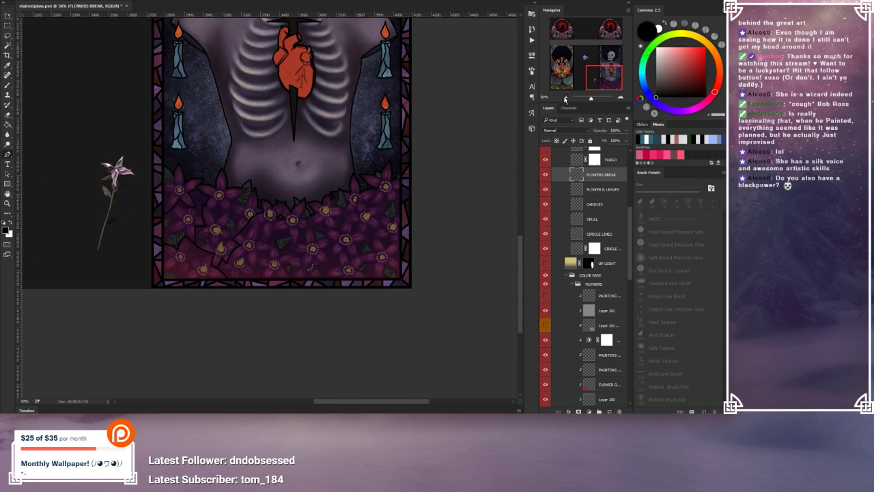
click(565, 97)
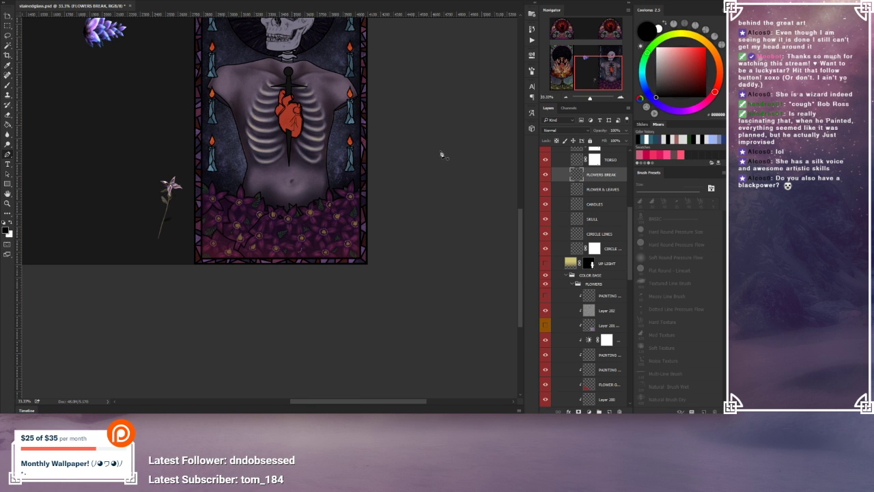
click(621, 97)
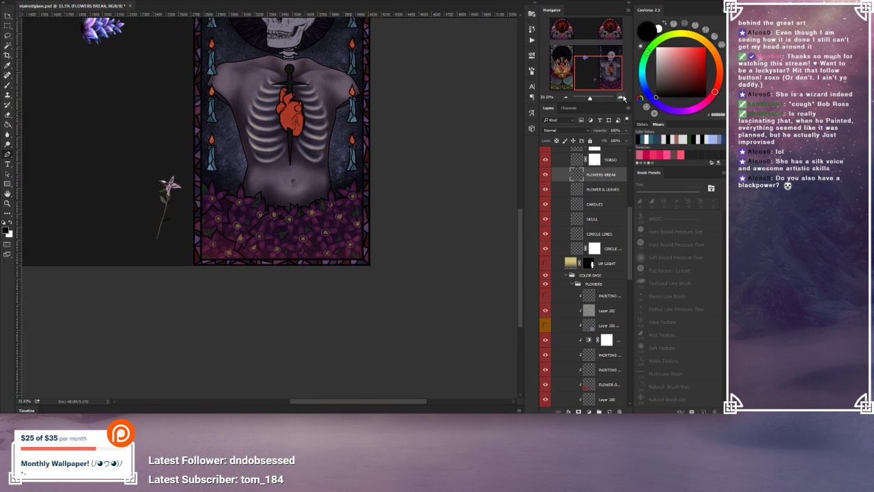
click(621, 97)
click(621, 97)
scroll(373, 208, down, 2)
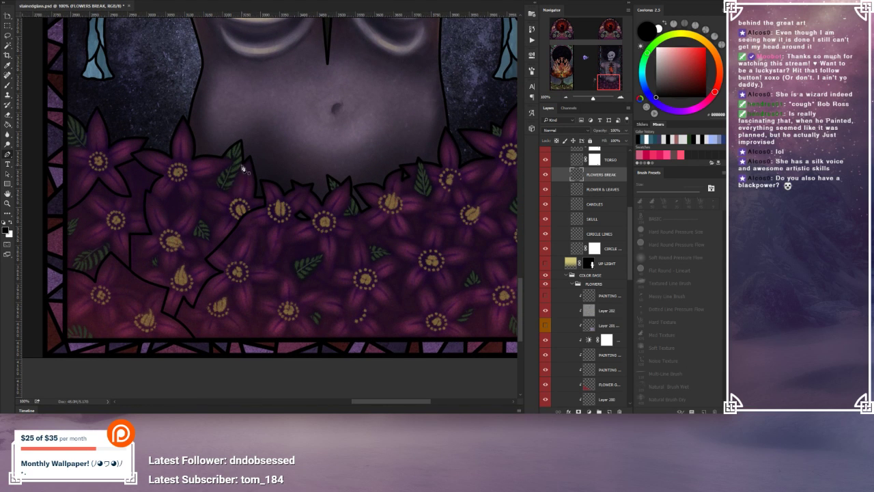
drag(357, 234, 294, 206)
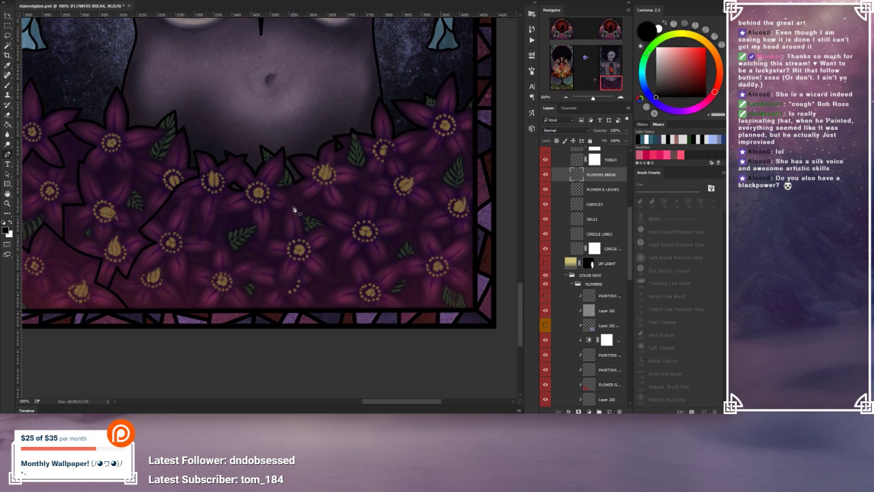
Step: Draw a Pen path from the upper central flower's left petal down around the left side of the leaf below it
shift+click(221, 202)
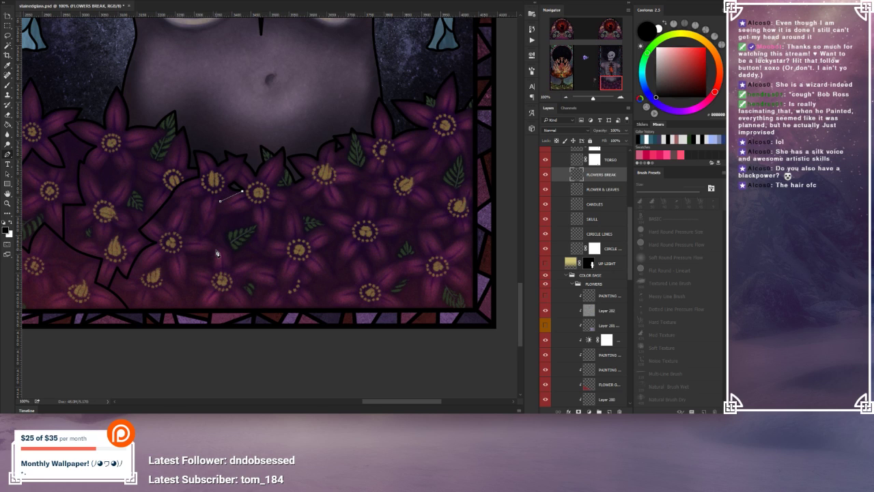
click(218, 212)
click(252, 208)
drag(252, 209, 233, 215)
click(235, 210)
click(254, 223)
click(228, 233)
click(235, 265)
click(233, 252)
drag(228, 235, 226, 231)
Step: Extend the path beneath the leaf, around the neighbouring flower's left petals and up along the central flower's right side
drag(248, 285, 291, 253)
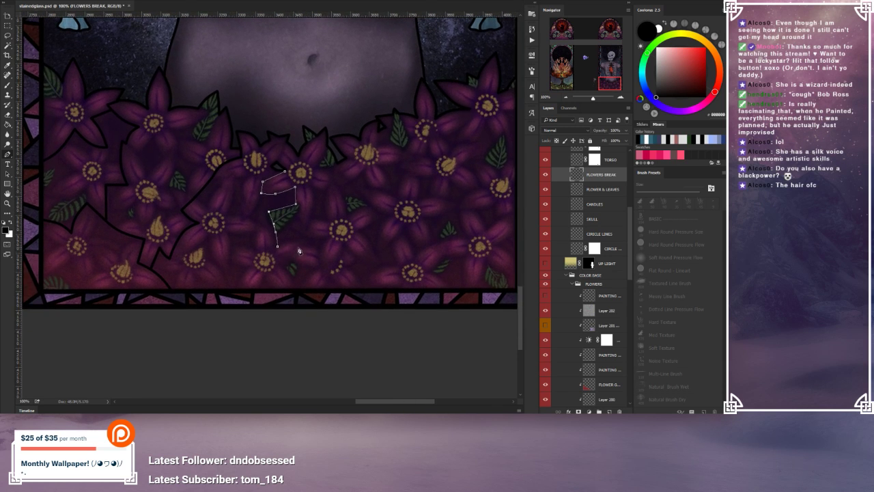
drag(306, 245, 291, 243)
click(303, 247)
click(321, 248)
click(329, 239)
click(306, 232)
click(310, 219)
click(330, 183)
click(329, 202)
drag(330, 202, 326, 201)
click(338, 164)
Step: Stroke the path around the central flower and leaf with the black brush and delete the path
right_click(358, 213)
click(391, 274)
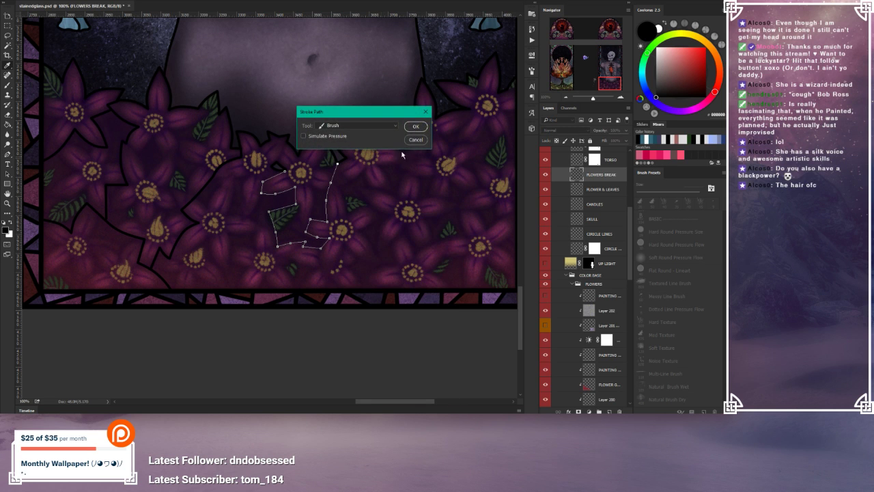
click(413, 127)
right_click(370, 205)
click(391, 218)
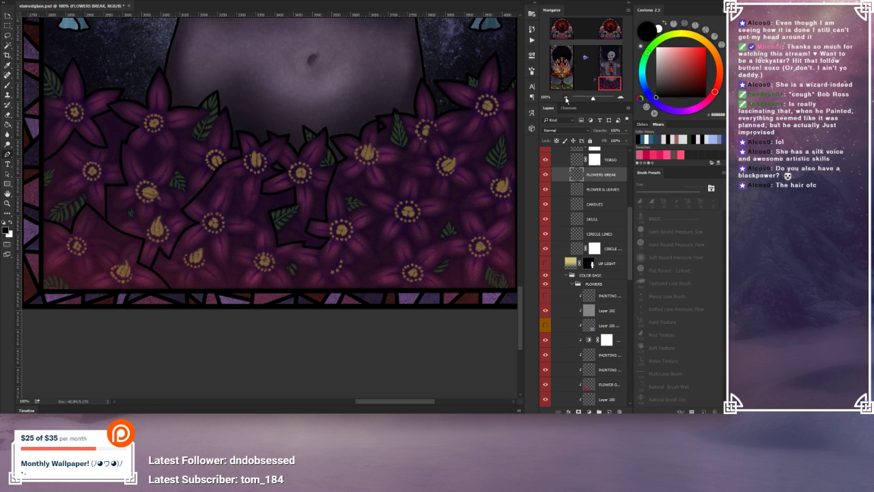
Step: Draw a Pen path around the lower petal of the flower left of the central one, joining the zigzag break
click(566, 97)
click(566, 98)
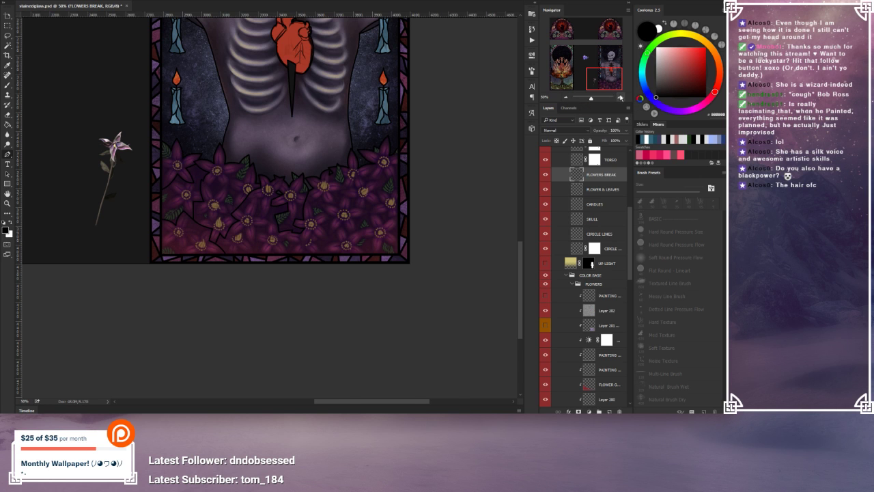
click(620, 97)
click(621, 98)
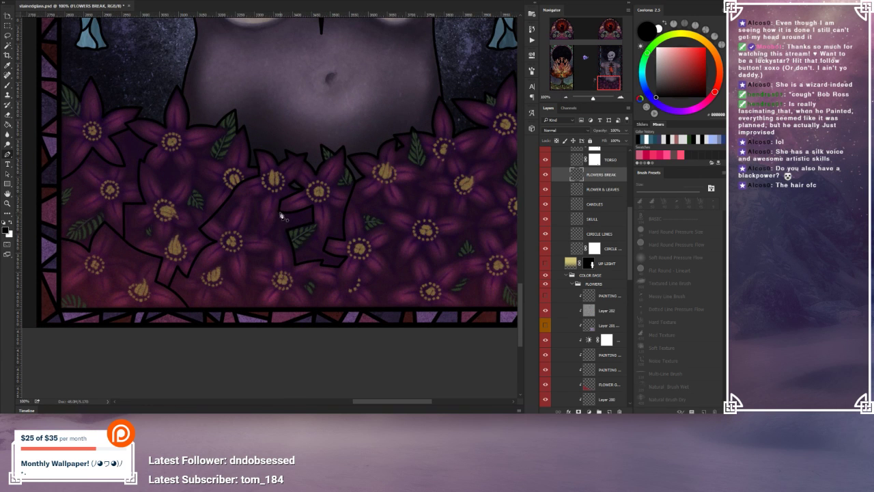
click(279, 212)
click(260, 239)
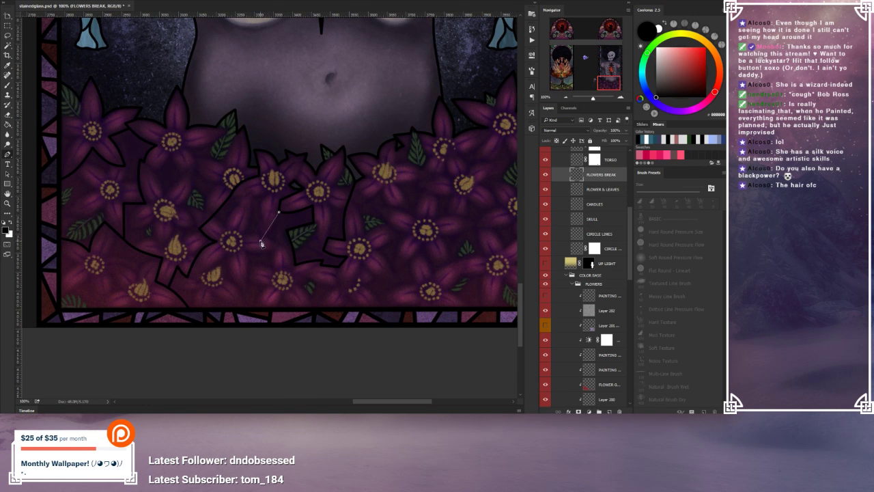
click(260, 202)
click(269, 226)
drag(269, 226, 272, 229)
drag(259, 201, 260, 196)
click(232, 196)
Step: Stroke the lower-petal path with the black brush
right_click(269, 204)
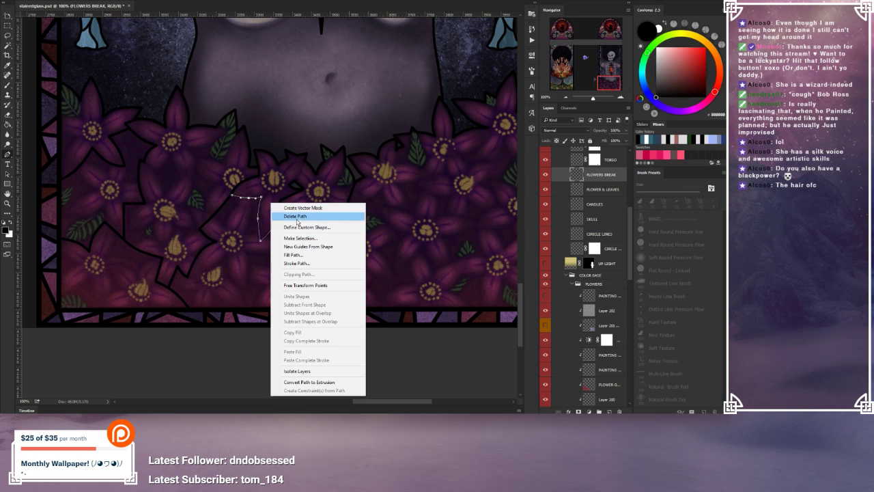
click(298, 264)
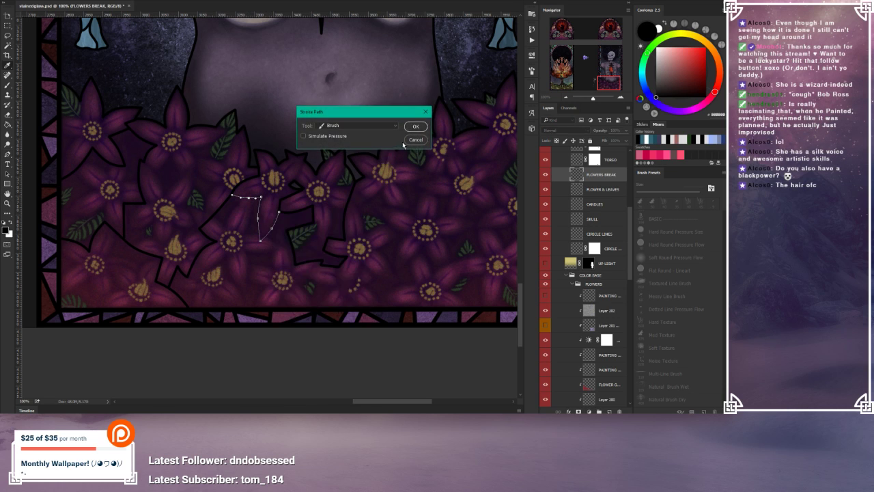
click(416, 126)
right_click(340, 166)
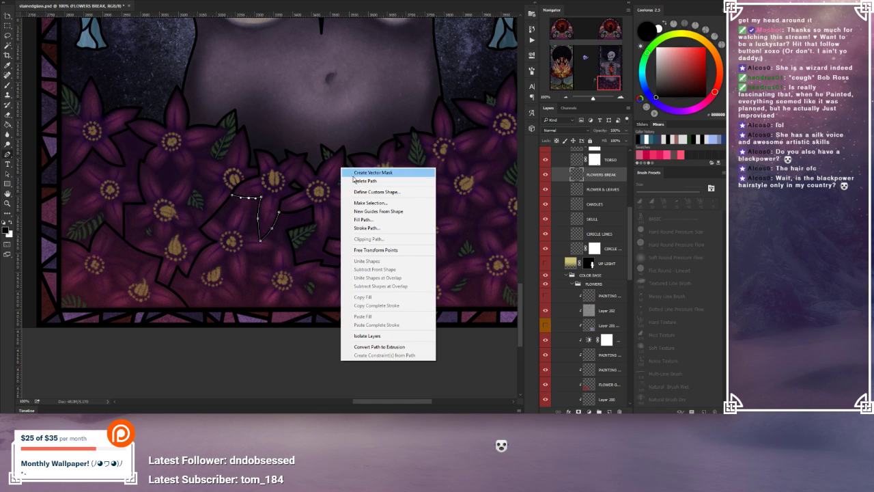
click(355, 181)
key(alt+e)
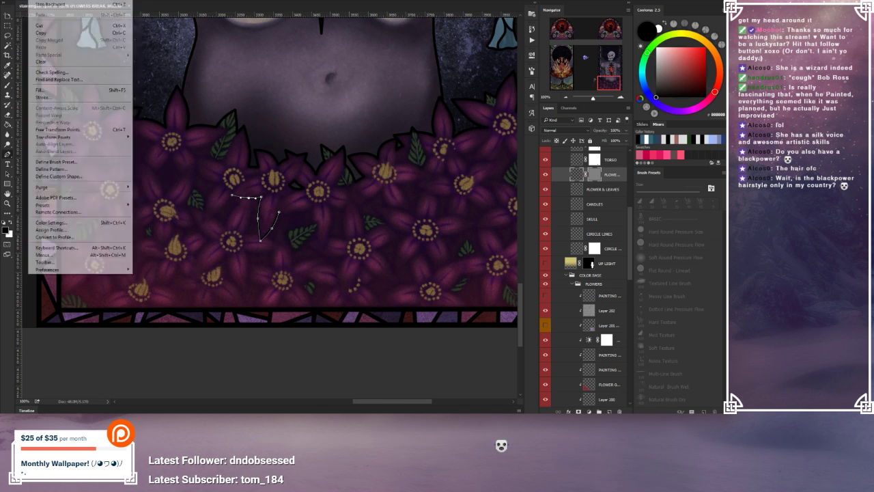
key(Return)
Step: Delete the stroked lower-petal path
right_click(344, 198)
click(358, 210)
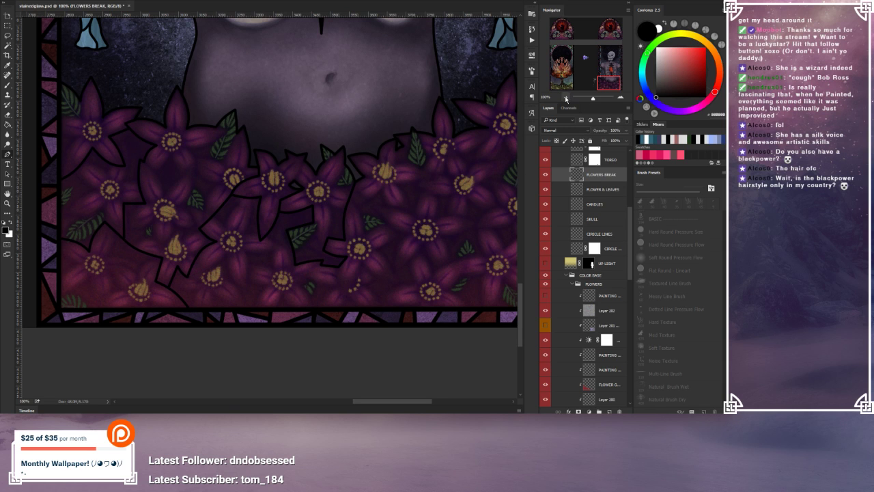
Step: Draw a short Pen path bridging the top-left flower's lower-right petal tip and the zigzag break beside it
click(565, 99)
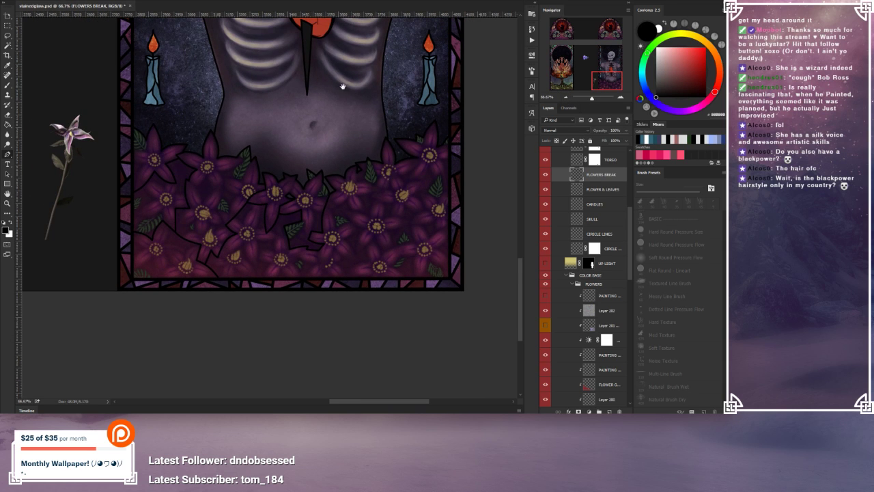
drag(341, 84, 326, 112)
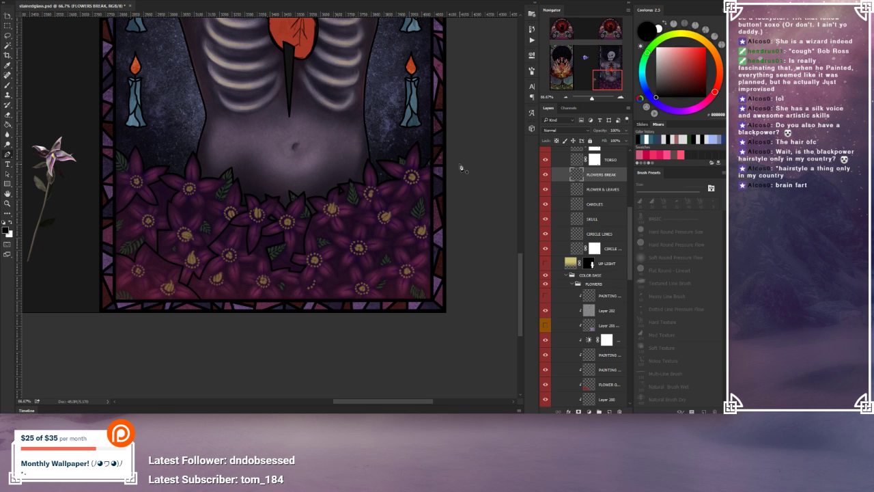
click(620, 98)
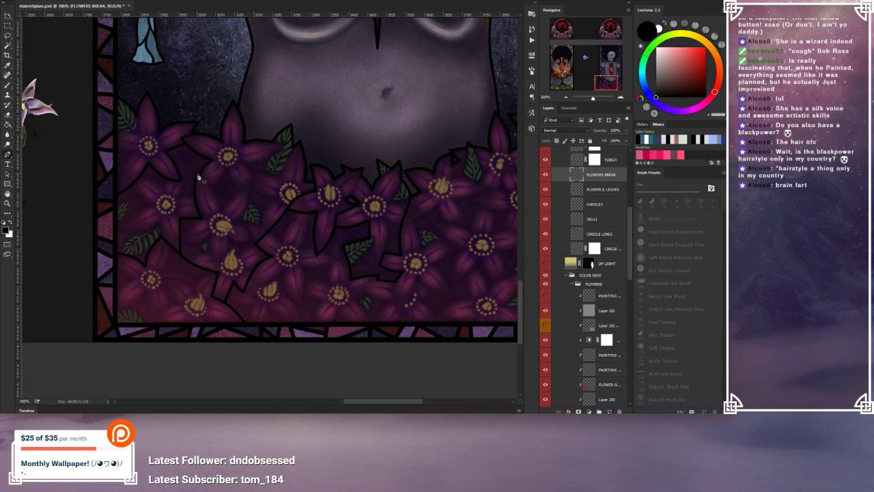
click(197, 174)
click(180, 181)
drag(197, 175, 195, 175)
drag(197, 178, 197, 175)
Step: Stroke the short bridging path with the black brush and delete the path
right_click(227, 191)
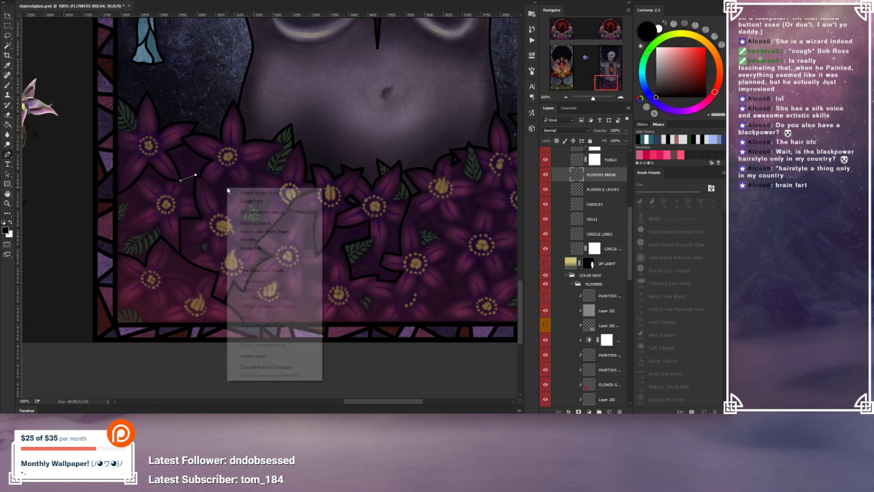
click(265, 249)
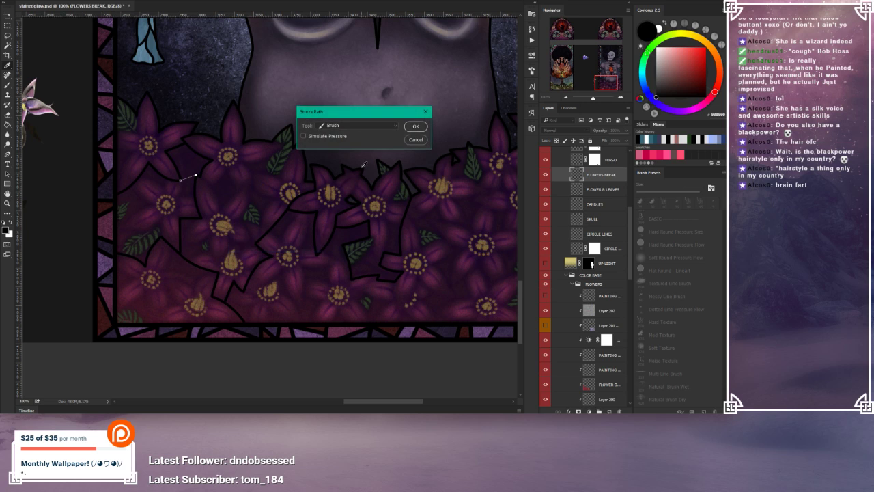
click(414, 128)
right_click(283, 169)
click(298, 182)
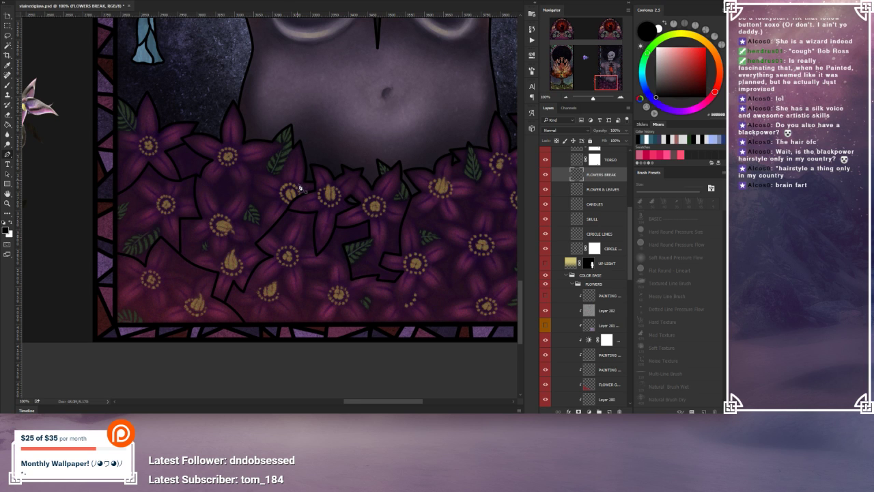
drag(312, 242, 278, 225)
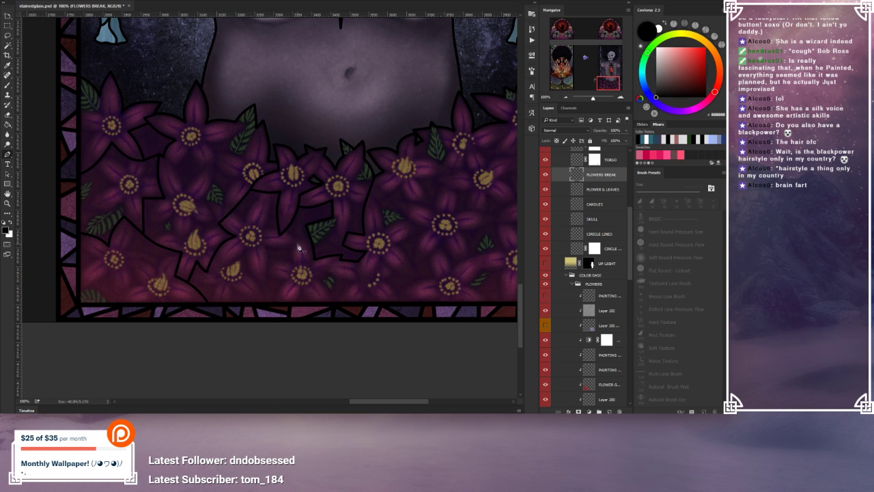
drag(298, 250, 285, 236)
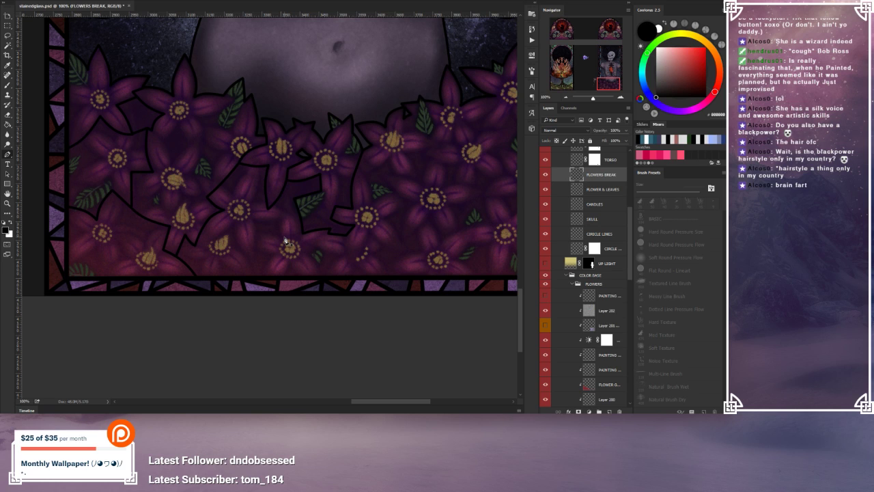
drag(244, 244, 233, 231)
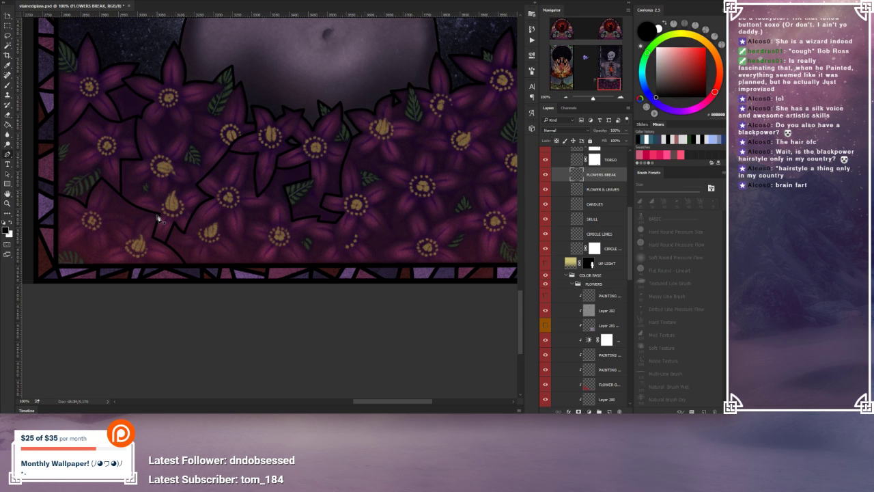
drag(188, 188, 172, 217)
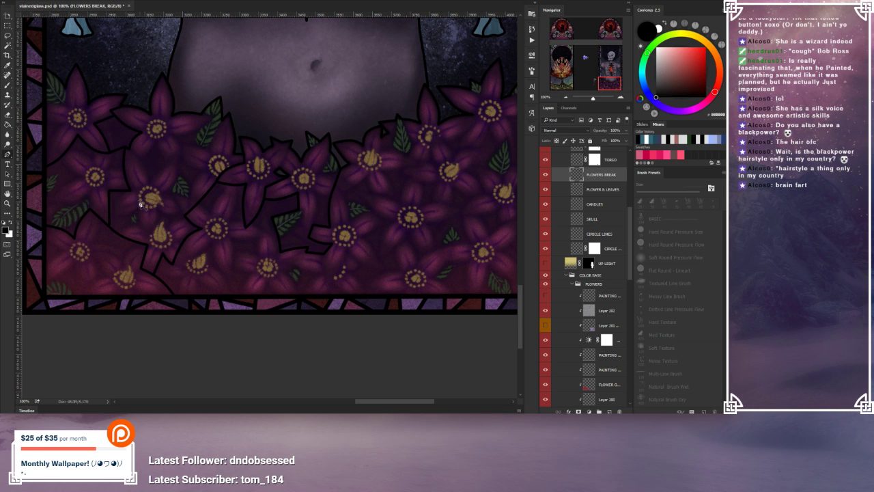
drag(140, 203, 209, 198)
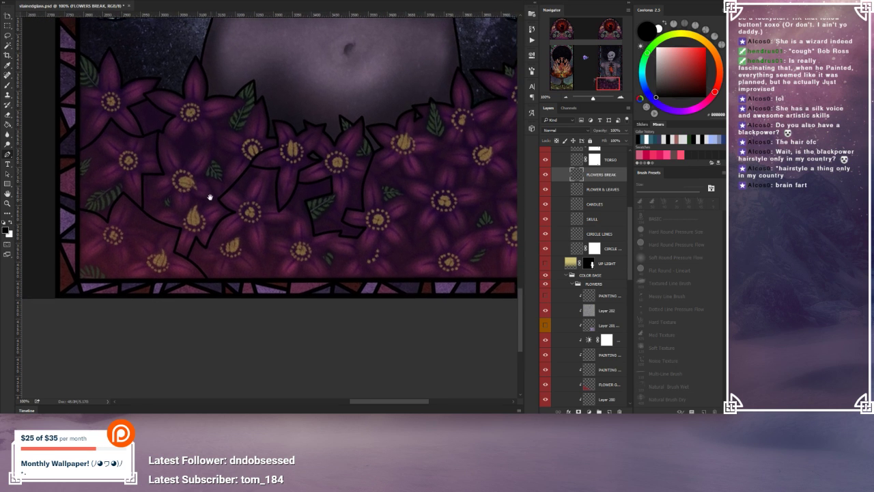
drag(289, 236, 199, 250)
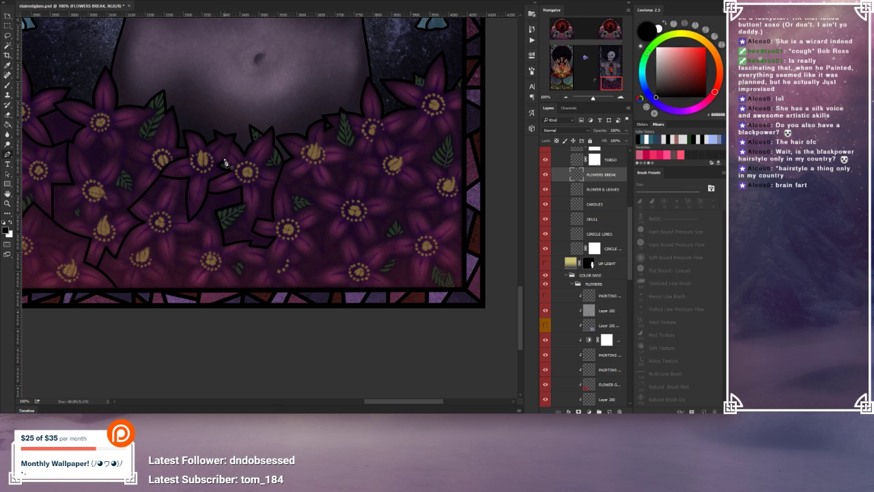
Step: Finish a short Pen path along the petal between the two upper-centre flowers, stroke it with the black brush and delete the path
click(233, 141)
right_click(236, 153)
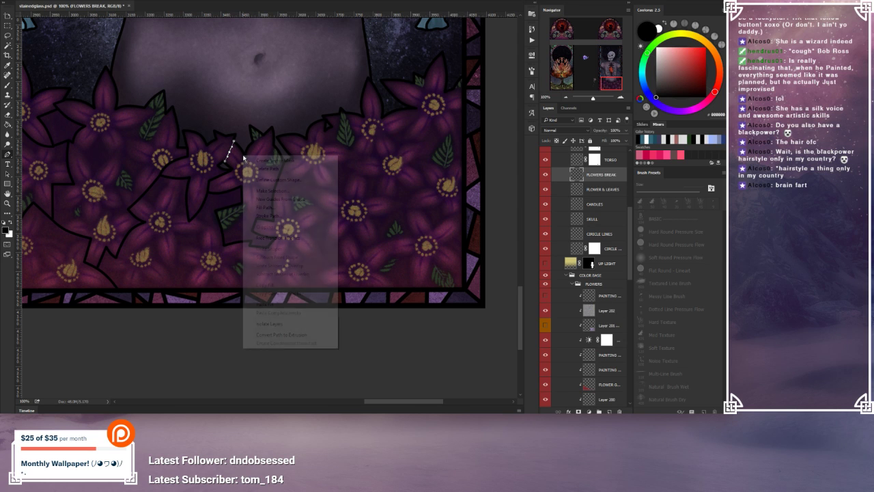
click(280, 217)
click(415, 126)
right_click(278, 153)
click(300, 167)
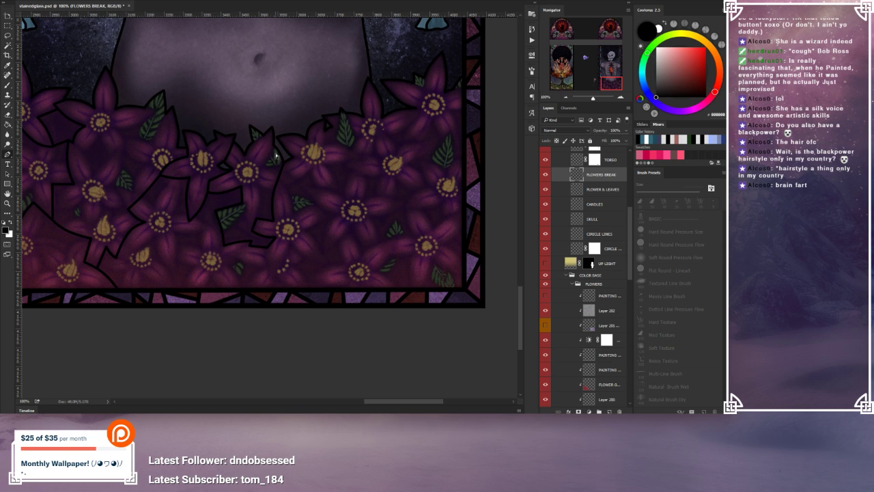
Step: Undo back to the unstroked short path and bend its lower end toward the corner of the neighbouring break line
key(ctrl+z)
click(621, 96)
click(621, 96)
drag(296, 78, 435, 190)
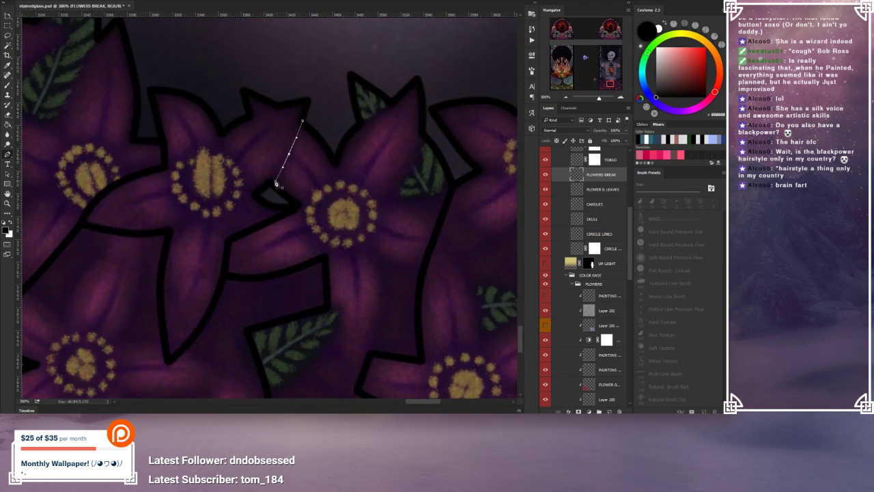
drag(275, 185, 272, 183)
Step: Stroke the reshaped short petal path with the black brush and delete the path
right_click(317, 172)
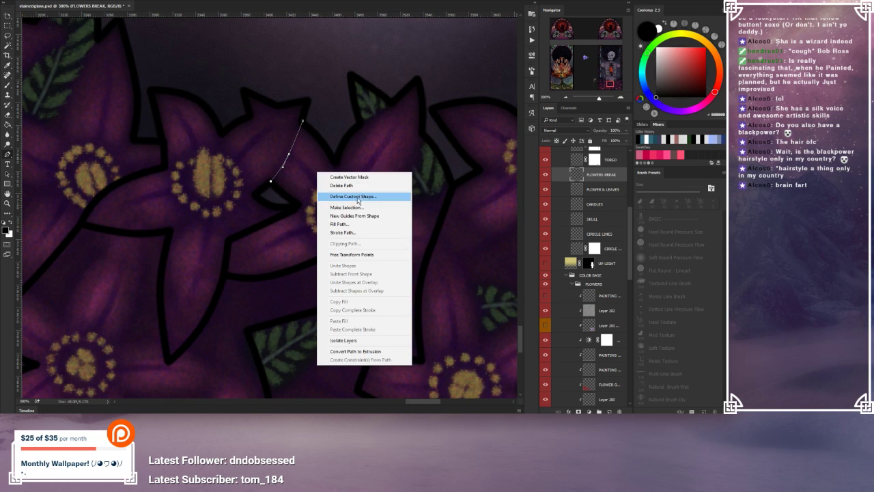
click(350, 234)
click(416, 127)
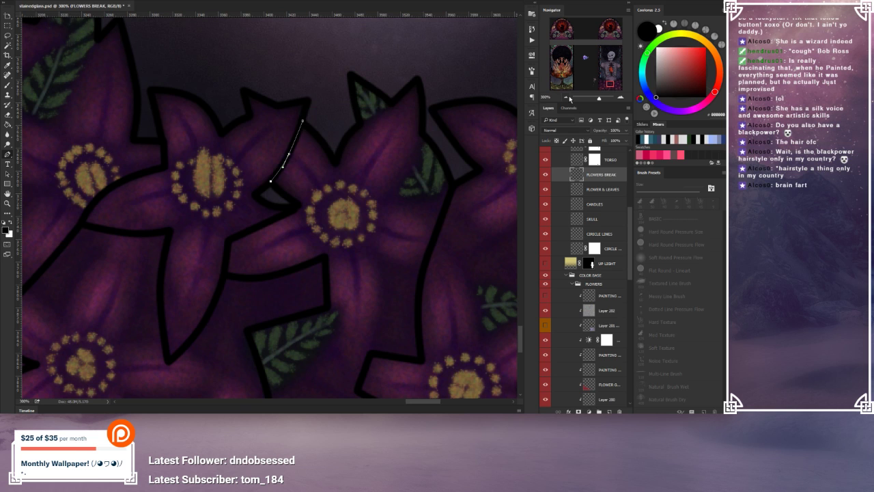
click(567, 97)
click(567, 97)
right_click(297, 174)
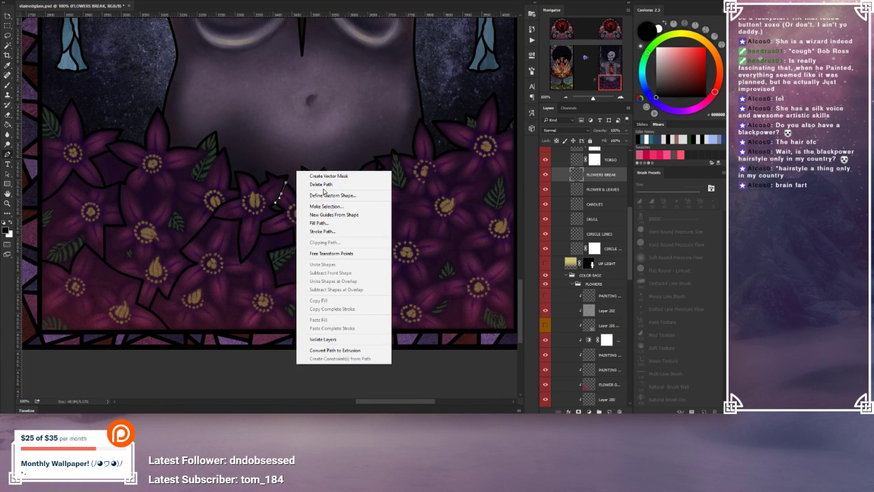
click(325, 194)
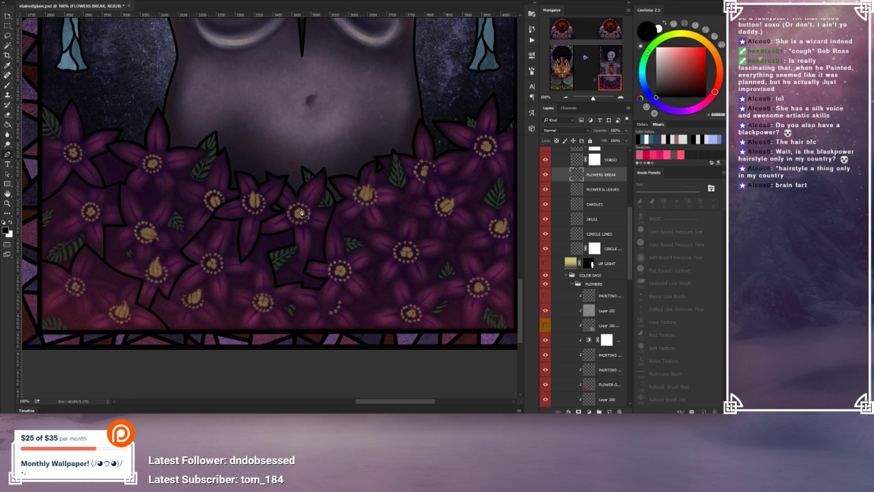
Step: Draw a zigzag Pen path from the break line below the central leaf down to the flower bed's bottom border
drag(351, 232, 358, 175)
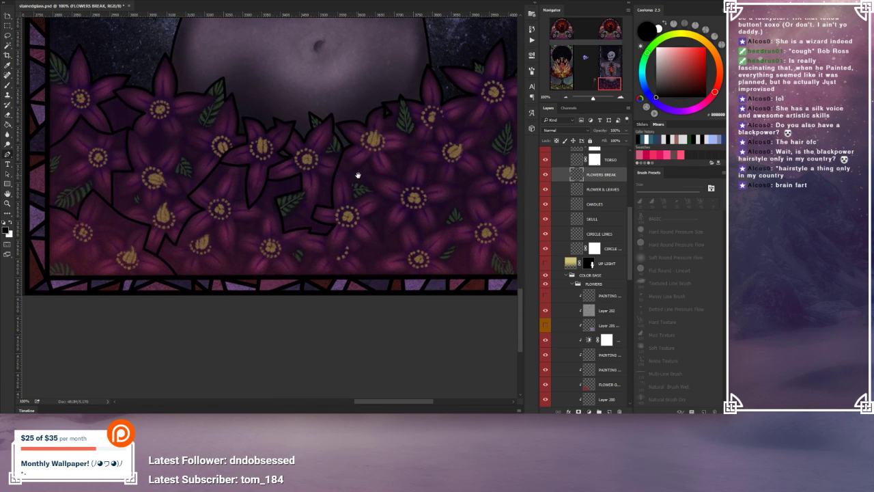
click(308, 234)
click(293, 245)
click(325, 254)
click(306, 275)
click(313, 264)
Step: Curve the upper segment of the zigzag path where it meets the break line below the leaf
click(620, 97)
click(620, 97)
drag(403, 209, 348, 165)
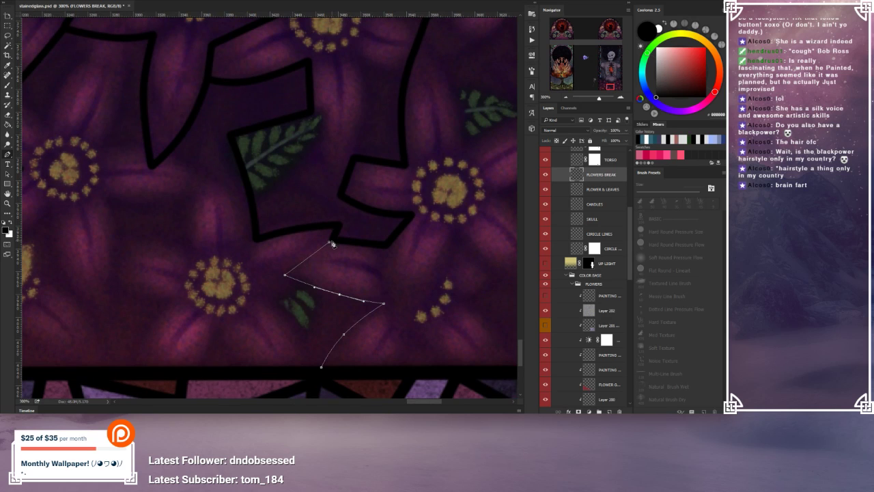
drag(331, 244, 311, 250)
click(311, 255)
Step: Stroke the zigzag path with the black brush and delete the path
click(563, 97)
click(563, 98)
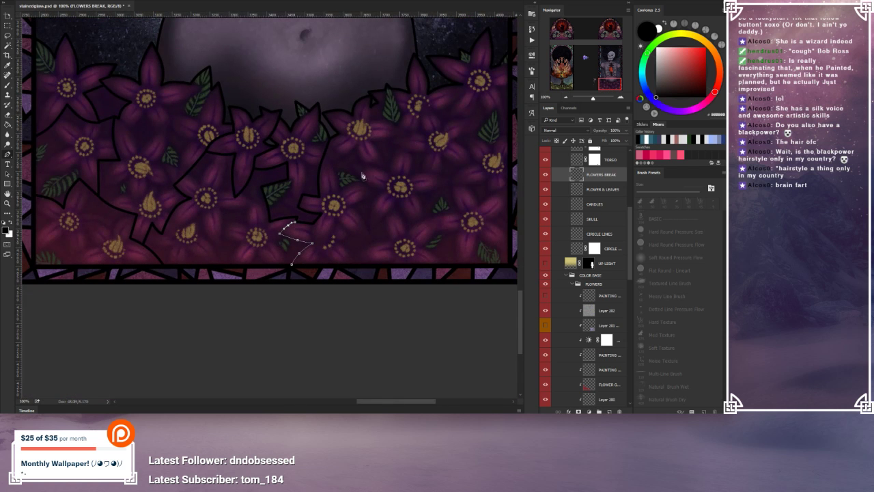
right_click(348, 254)
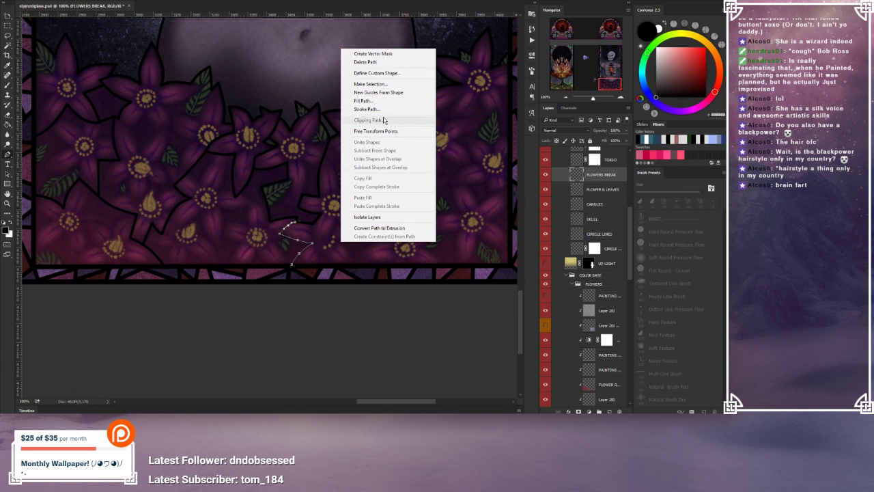
click(377, 110)
click(414, 127)
right_click(378, 194)
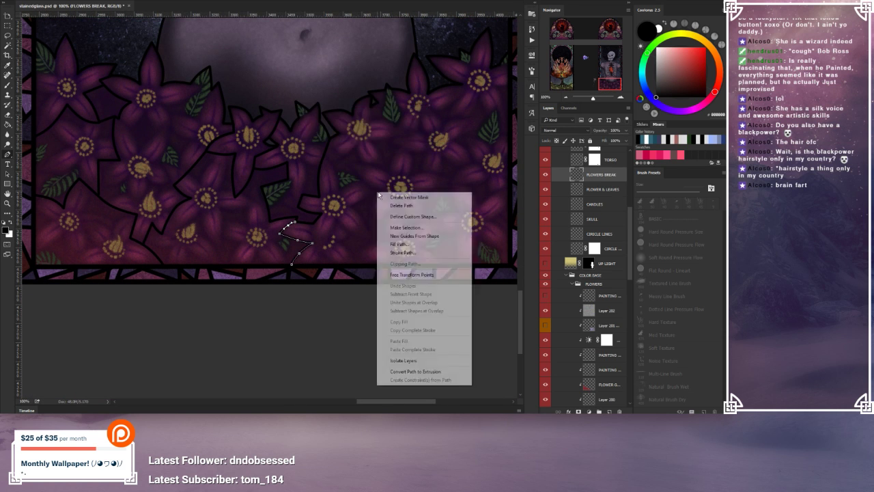
click(411, 205)
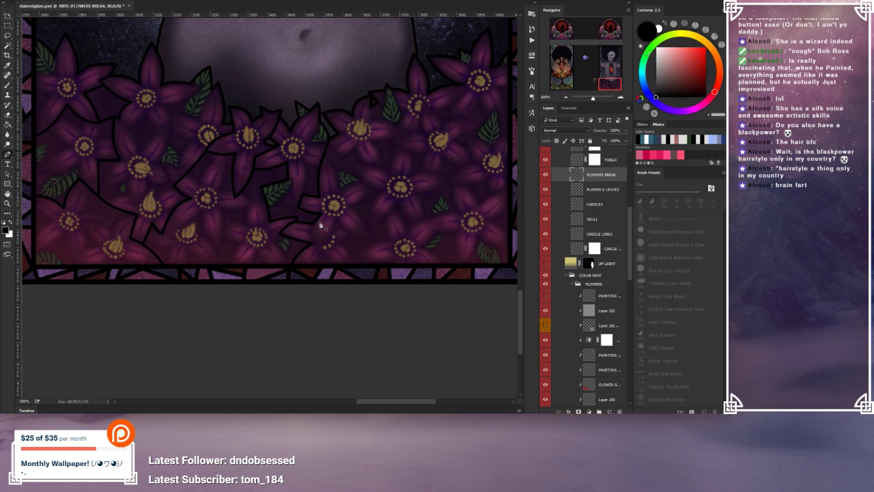
Step: Turn on the visibility of the orange-tagged Layer 201 texture in the FLOWERS group
drag(205, 199, 492, 204)
drag(249, 205, 519, 205)
drag(126, 207, 421, 209)
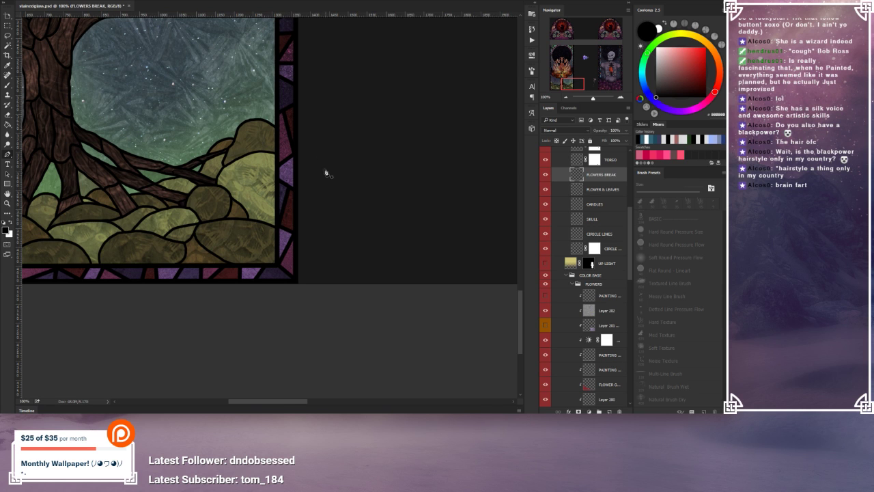
drag(505, 219, 218, 215)
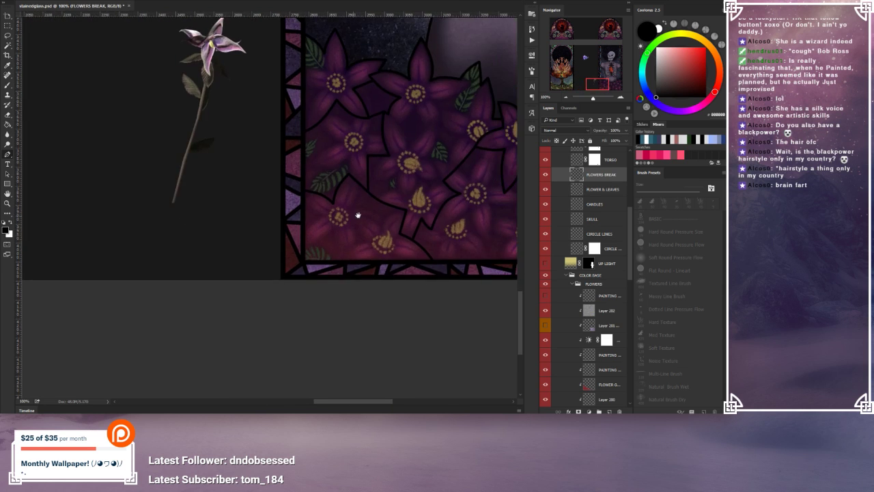
drag(304, 218, 207, 227)
drag(332, 230, 225, 246)
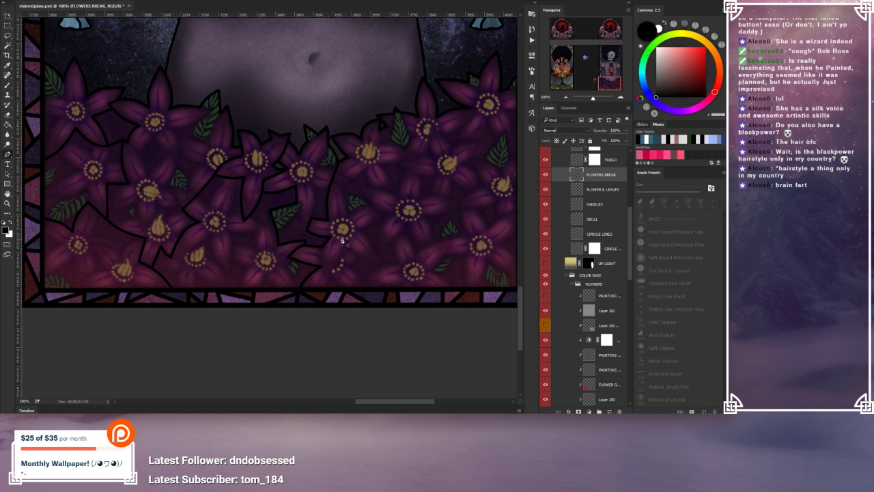
click(547, 325)
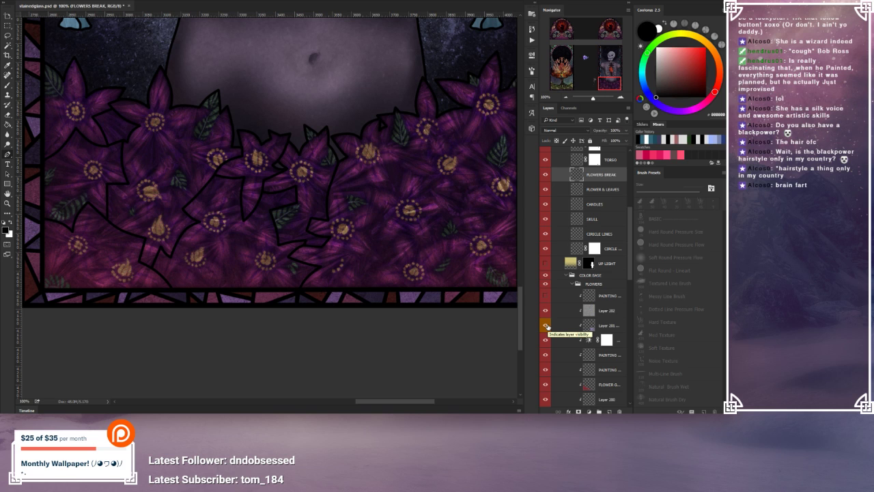
Step: Hide Layer 201 in the FLOWERS group and begin a Pen path down the petal edge and around the small leaf below the middle flower
click(546, 325)
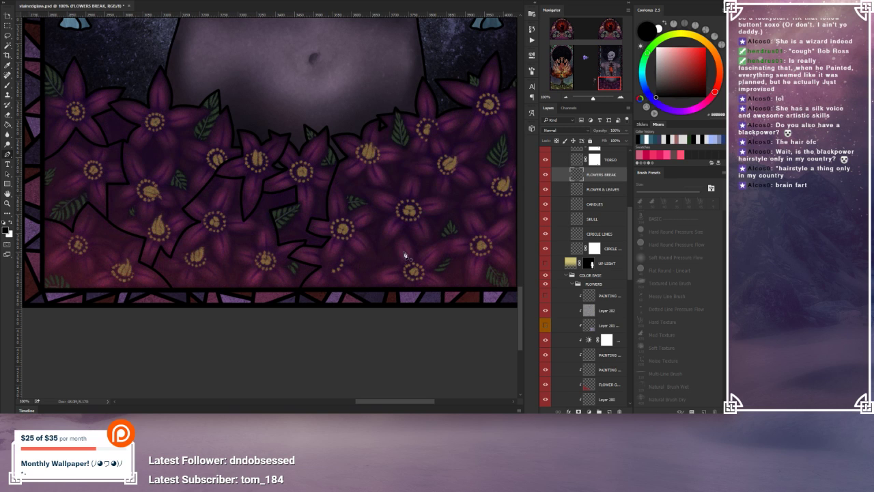
mouse_move(404, 254)
mouse_down()
mouse_move(359, 248)
mouse_move(341, 267)
mouse_up()
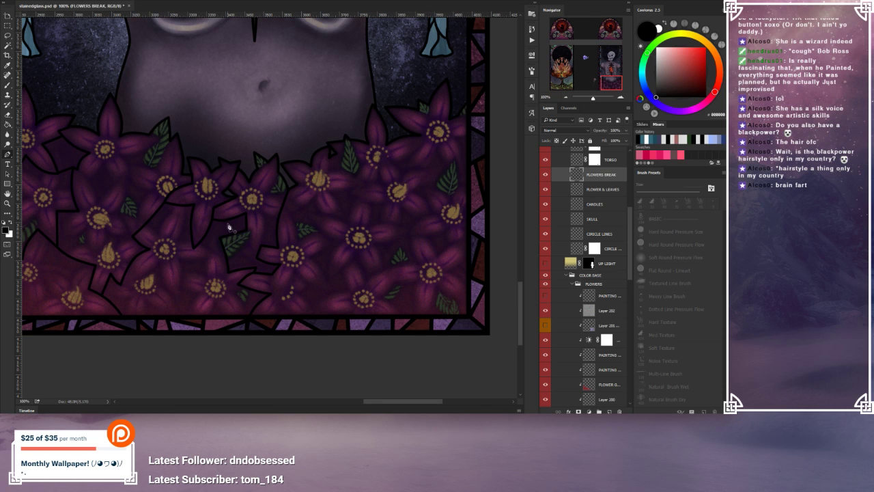
drag(406, 243, 362, 244)
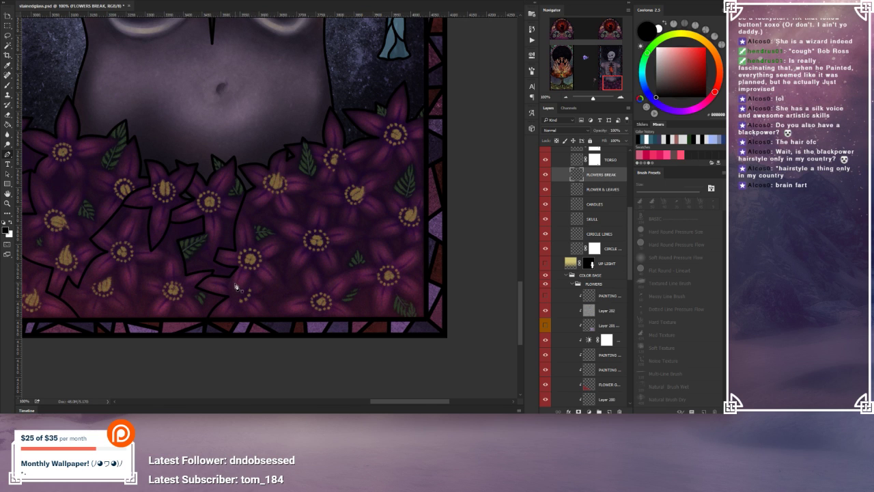
click(241, 209)
click(255, 244)
click(276, 234)
click(251, 226)
key(ctrl+z)
click(248, 226)
drag(248, 226, 252, 226)
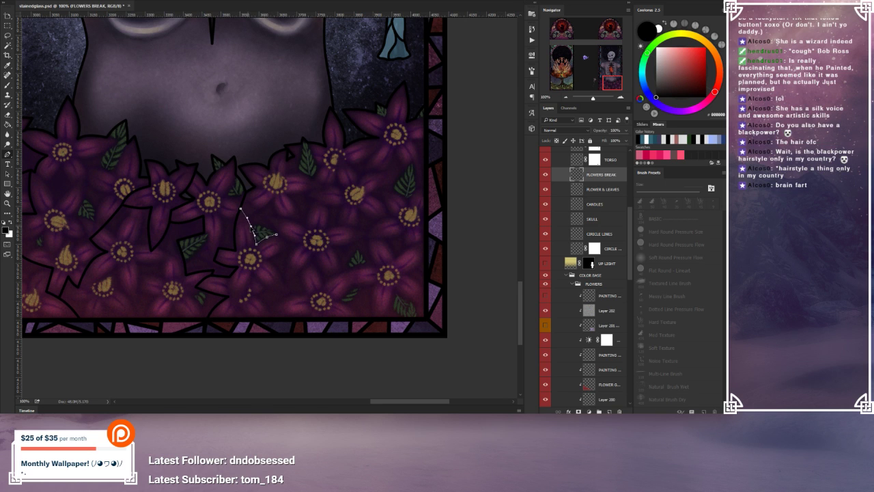
Step: Extend the Pen path from the small leaf along the middle flower's underside and up its right side, curving the segments to the petals
click(267, 220)
click(311, 230)
click(292, 226)
drag(292, 226, 292, 221)
click(315, 203)
click(312, 231)
mouse_move(312, 223)
mouse_down()
mouse_move(314, 213)
mouse_move(312, 237)
mouse_move(315, 217)
mouse_up()
Step: Continue the path around the flower's right petal tip and back up to the existing black outline beside the upper leaf
click(324, 187)
click(287, 173)
drag(309, 181, 311, 179)
click(287, 160)
ctrl+click(289, 176)
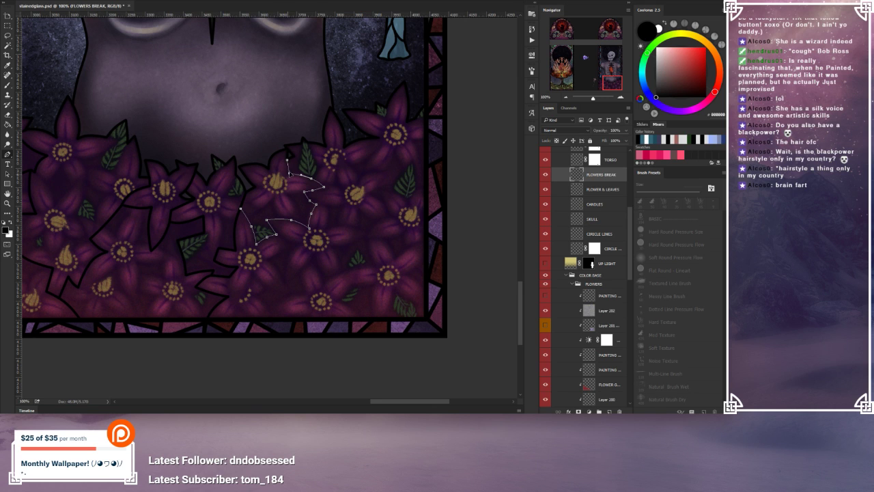
click(287, 168)
Step: Stroke the path around the middle flower with the black brush on the FLOWERS BREAK layer, and delete the path
click(622, 99)
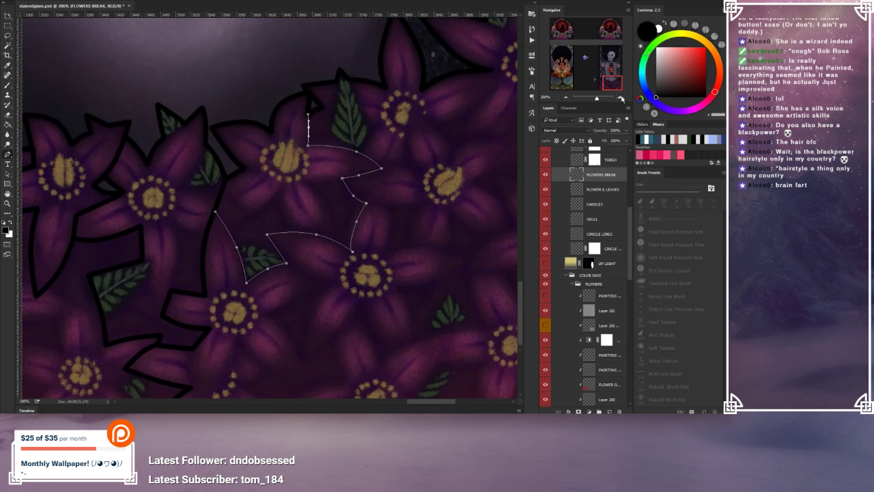
right_click(417, 229)
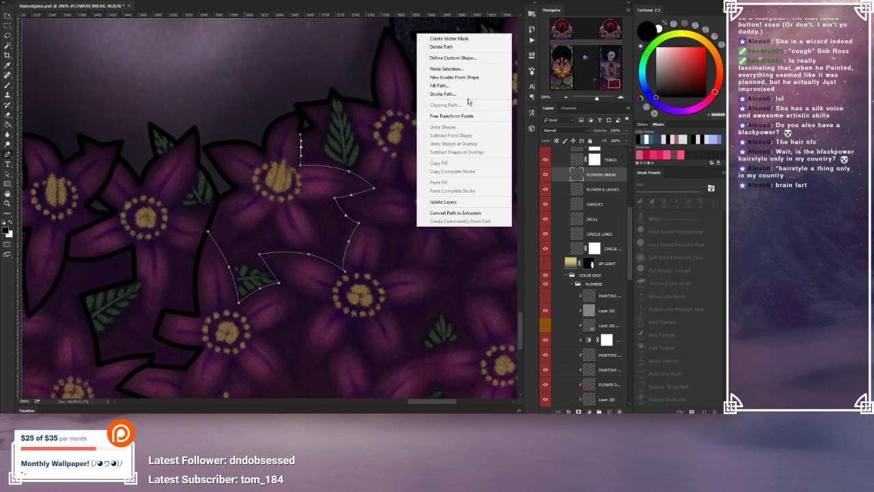
click(443, 94)
click(419, 126)
right_click(426, 171)
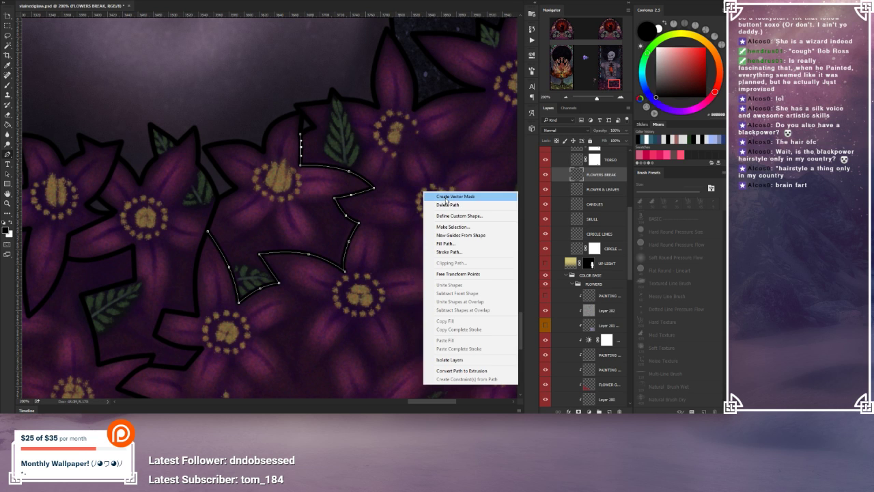
click(448, 205)
Step: Start a Pen path at the outlined petal tip and curve it around the two upper petals of the neighbouring flower to its right
click(564, 99)
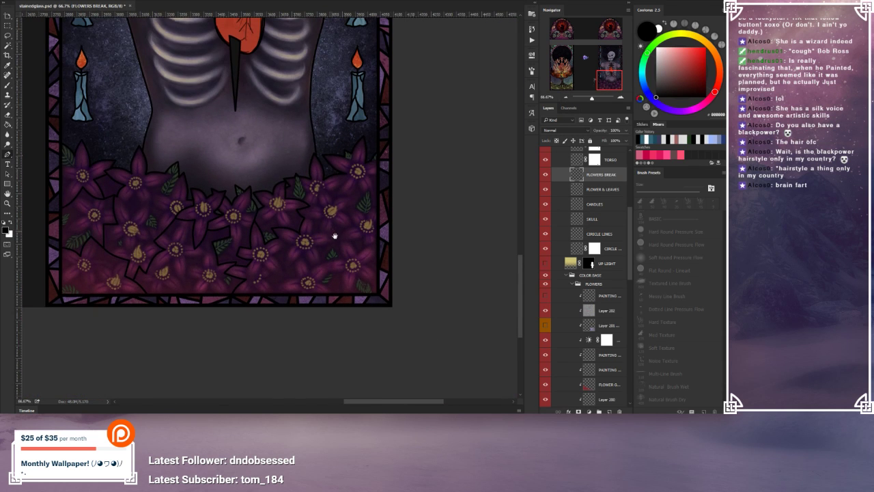
drag(336, 235, 343, 266)
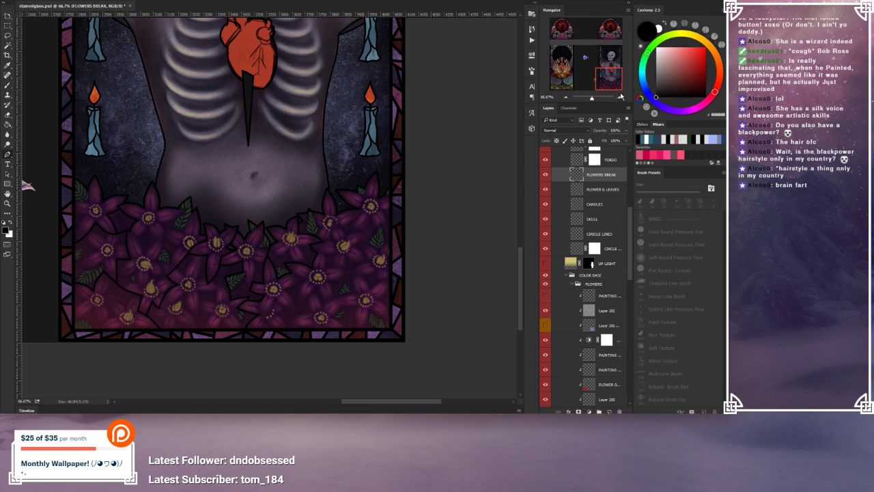
click(620, 96)
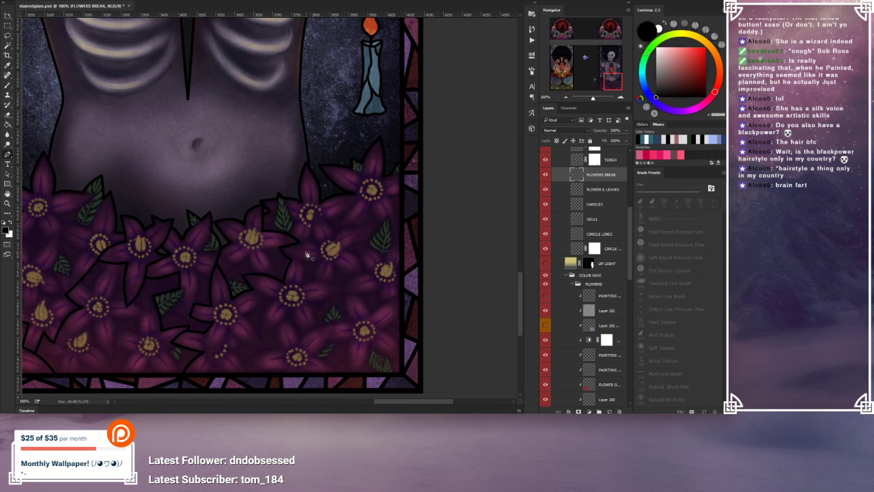
click(619, 98)
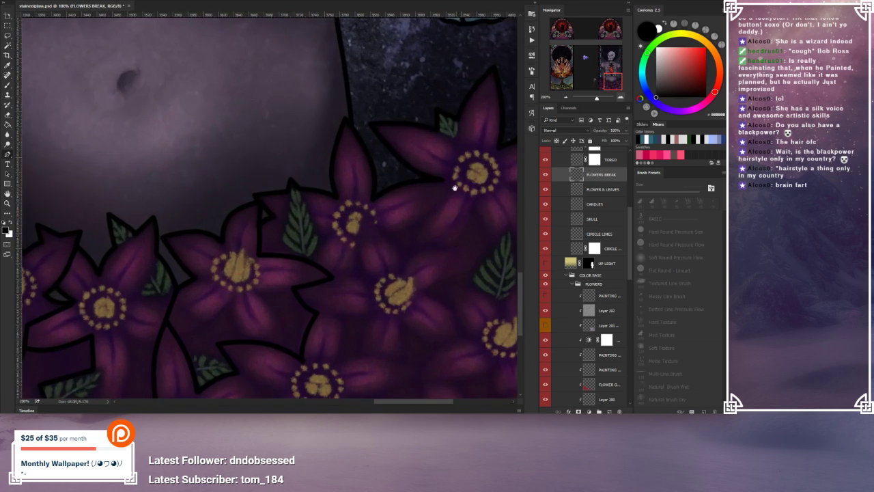
click(267, 206)
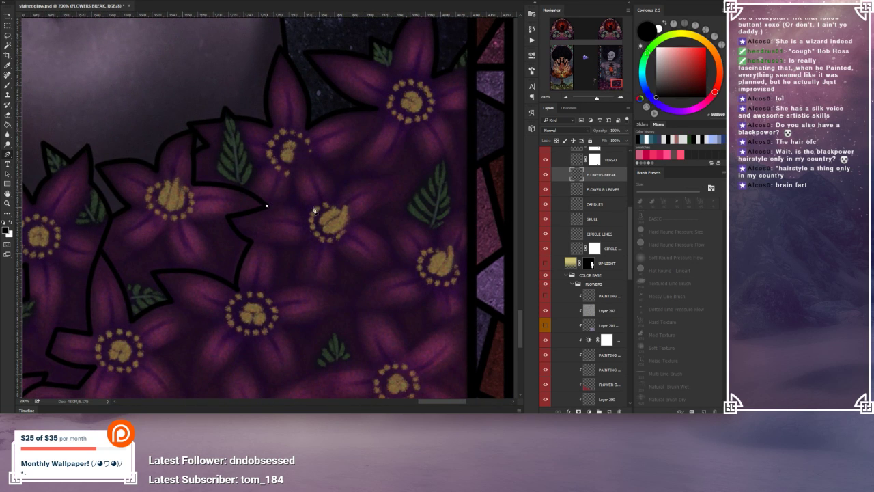
click(309, 208)
drag(303, 151, 329, 169)
drag(384, 181, 356, 177)
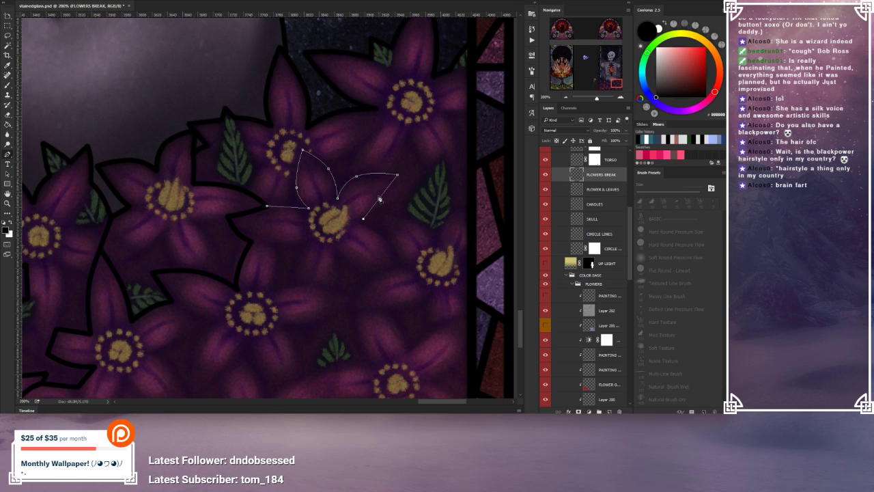
Step: Extend the path under the right petal and around the large leaf, ending at the right border with curved segments
click(379, 196)
click(406, 213)
drag(381, 201, 386, 204)
drag(443, 160, 418, 187)
click(453, 208)
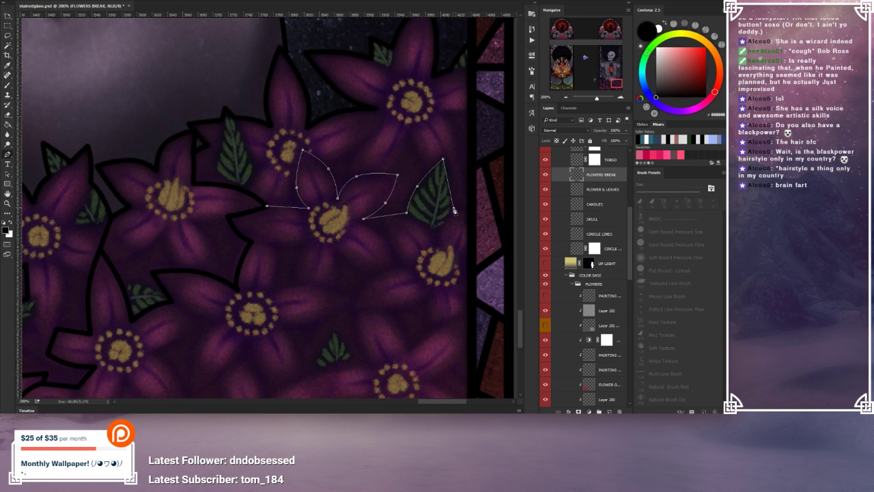
click(468, 209)
drag(450, 192, 455, 200)
drag(468, 209, 469, 202)
Step: Stroke the petal and large-leaf path with the black brush, and delete the path
key(ctrl+minus)
right_click(387, 158)
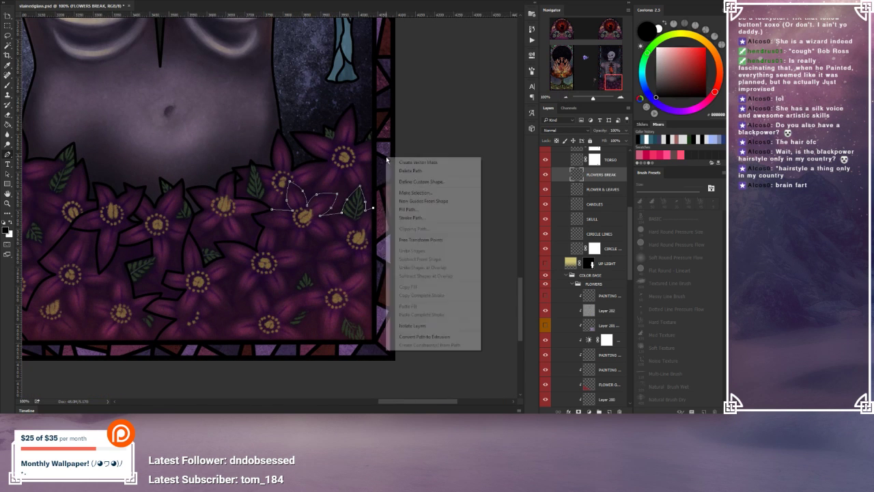
click(424, 211)
click(414, 125)
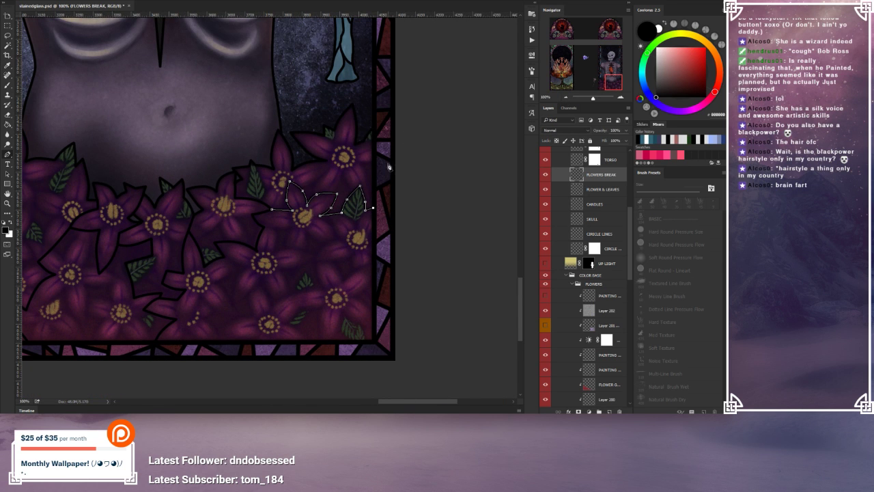
right_click(388, 166)
click(396, 181)
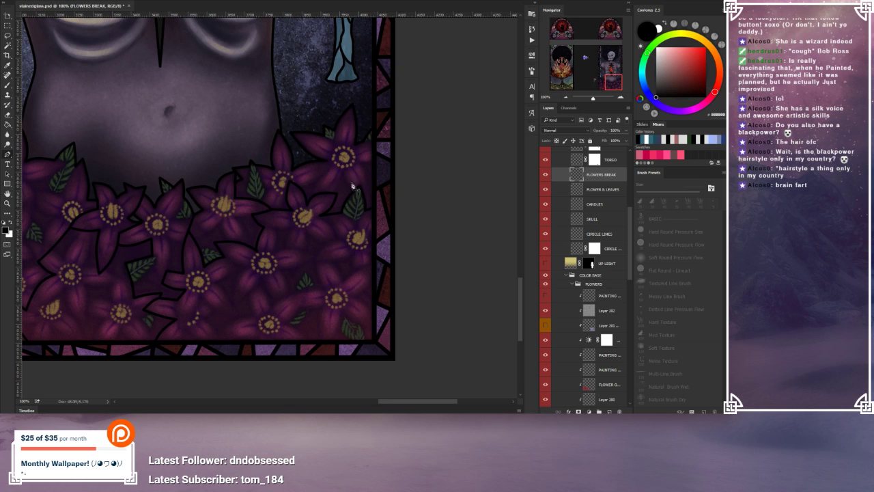
Step: Begin a Pen path at the right border and curve it along the upper-right petal of the flower in the lower-right corner
drag(332, 162, 365, 178)
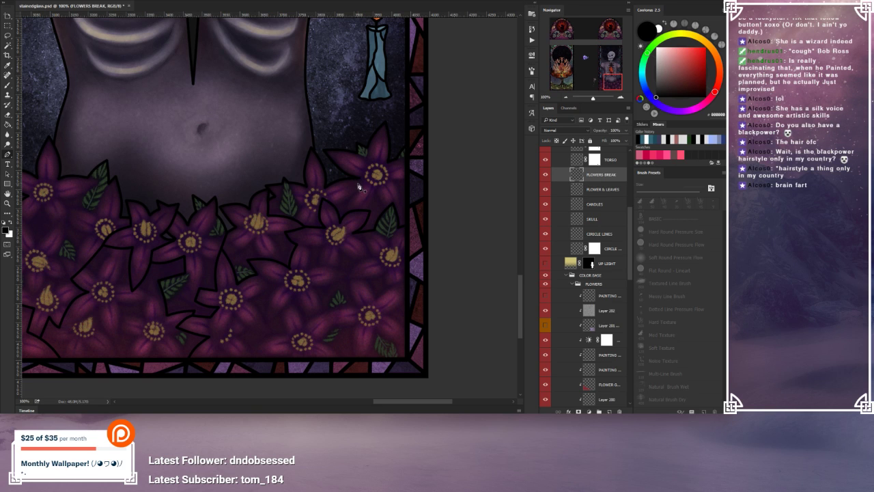
drag(347, 198, 401, 168)
drag(383, 216, 381, 170)
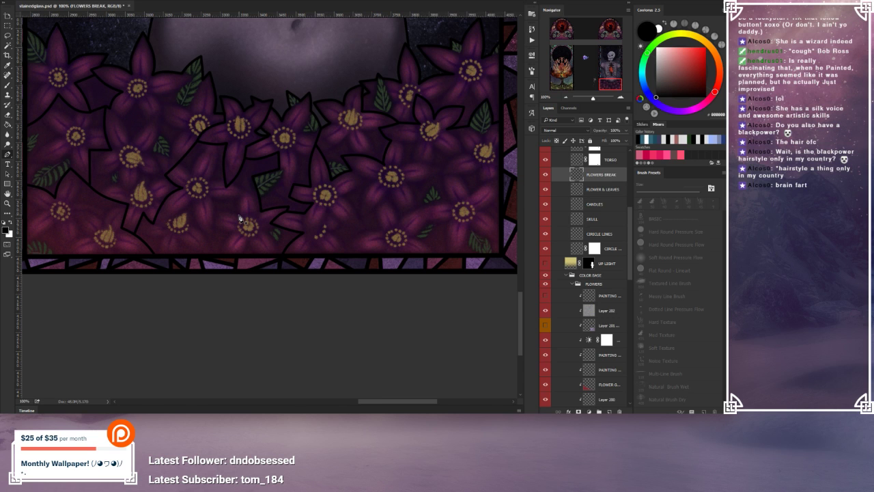
drag(215, 205, 172, 199)
drag(389, 190, 302, 206)
click(620, 97)
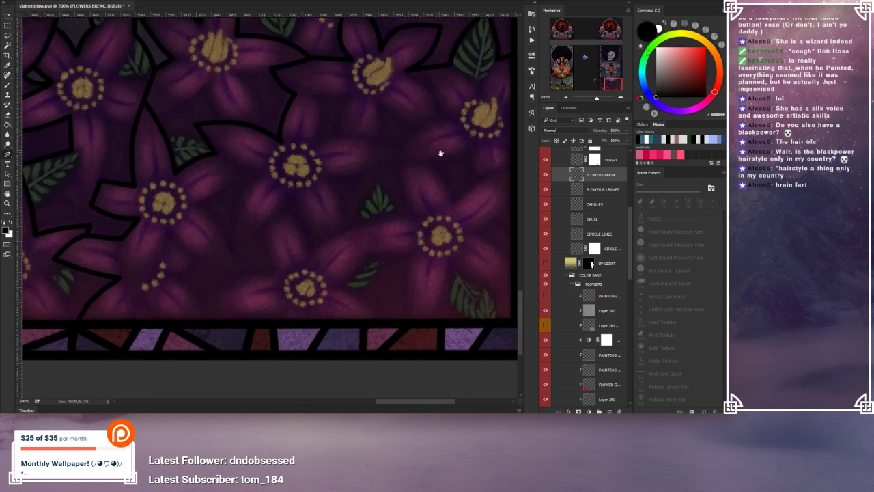
drag(426, 152, 343, 154)
click(429, 165)
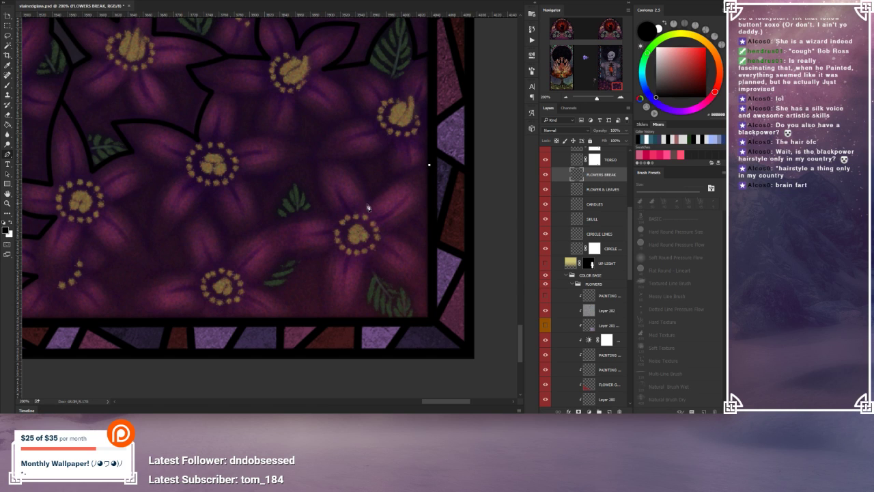
click(369, 204)
drag(399, 184, 395, 183)
key(ctrl+z)
drag(400, 185, 394, 180)
Step: Trace both sides of the corner flower's upper petal, bending the path segments to its edges
click(349, 162)
click(316, 161)
click(359, 182)
drag(359, 183, 363, 181)
drag(317, 162, 315, 162)
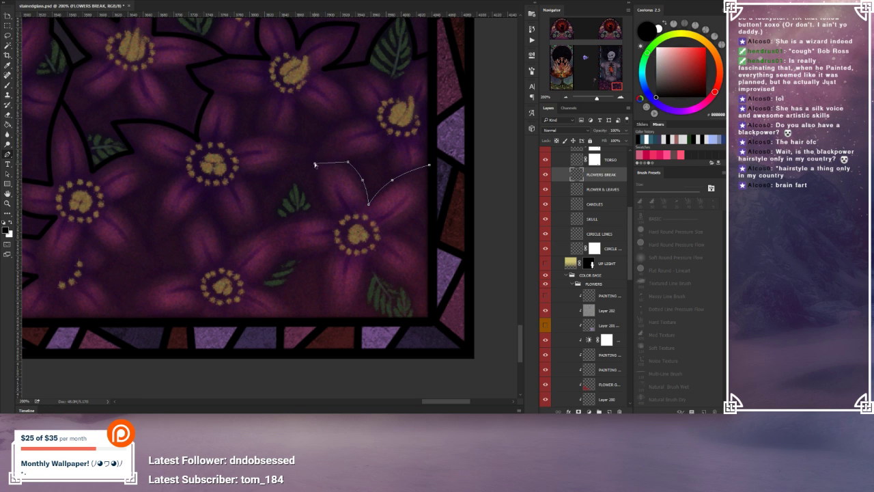
click(332, 219)
click(324, 192)
drag(324, 192, 318, 196)
Step: Continue the path around the corner flower's left petal and down to the bottom border, curving the final segment
click(275, 221)
click(310, 220)
drag(311, 221, 263, 226)
click(334, 252)
drag(289, 238, 326, 251)
click(320, 321)
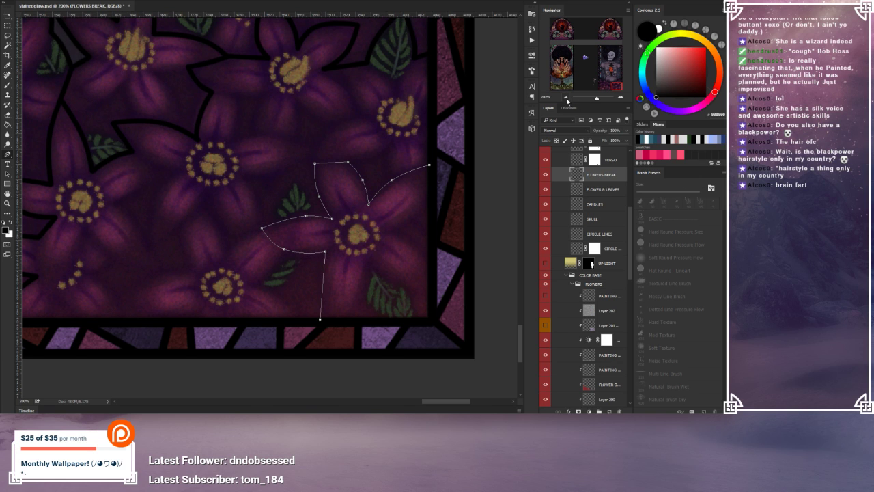
click(566, 98)
click(566, 97)
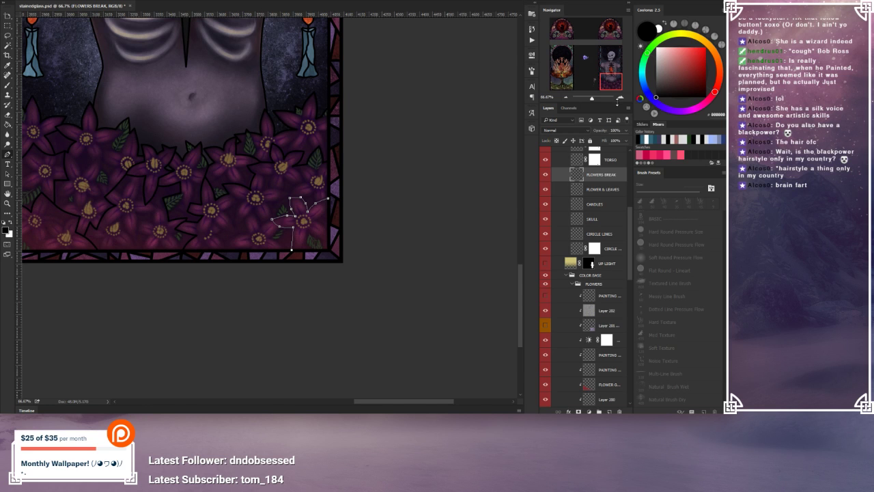
click(622, 98)
click(622, 99)
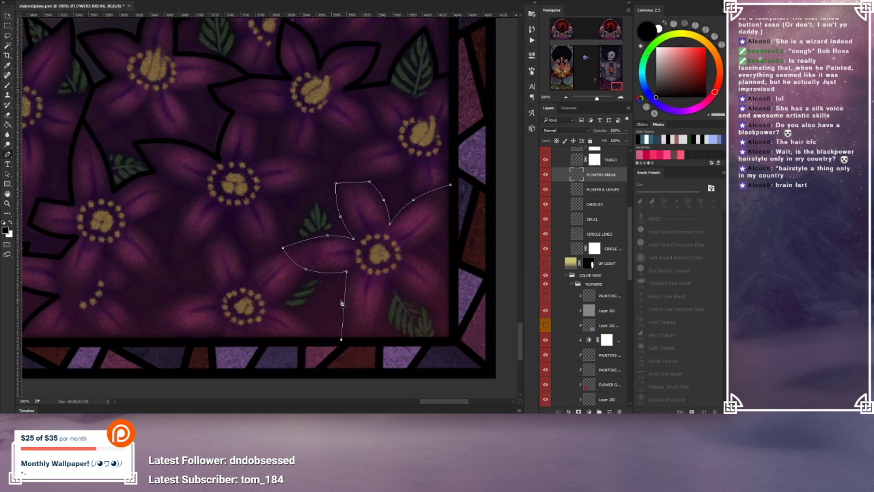
drag(346, 305, 338, 306)
Step: Stroke the corner flower's path with the black brush, and delete the path
right_click(398, 287)
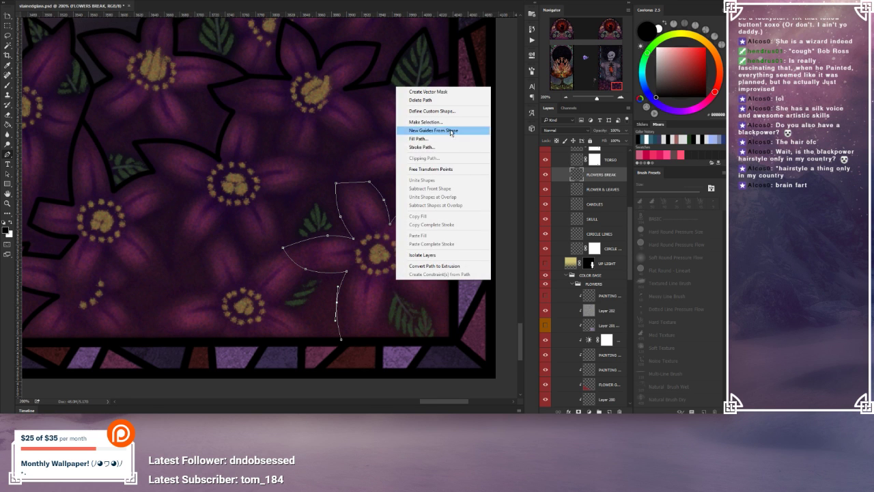
click(429, 147)
click(415, 126)
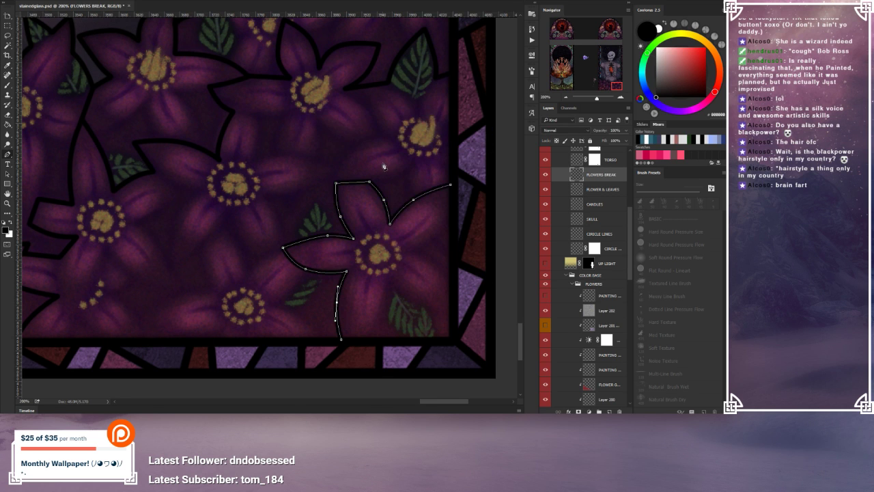
right_click(382, 165)
click(402, 176)
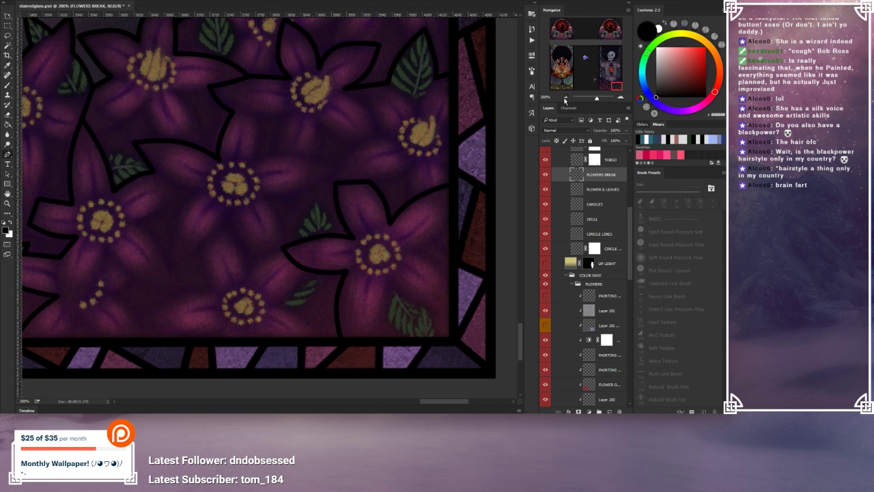
Step: Draw a Pen path from the corner flower's left petal tip up past the small leaf to the adjacent flower's right petal tip, curving its segments
key(ctrl+minus)
key(ctrl+minus)
drag(245, 147, 387, 155)
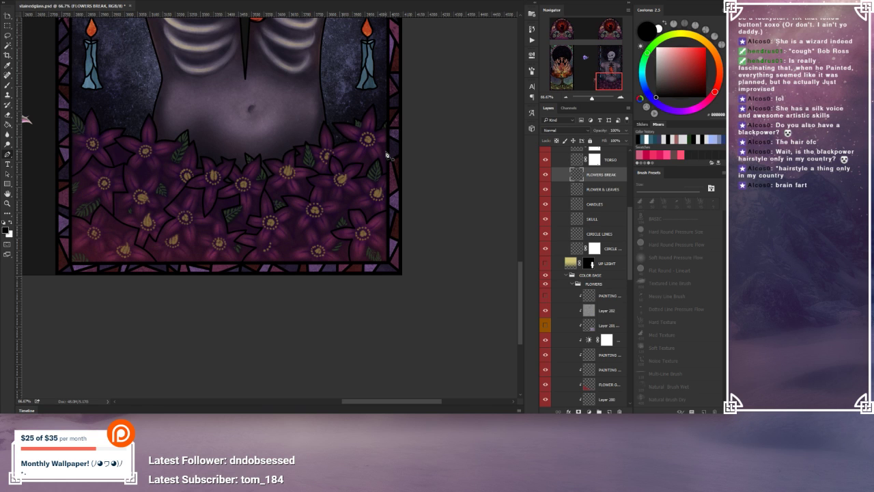
drag(267, 177, 287, 201)
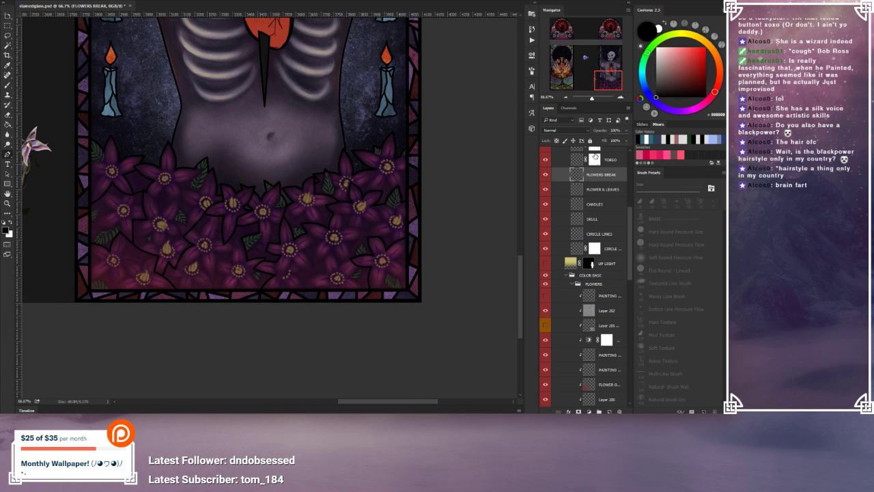
click(621, 98)
click(622, 98)
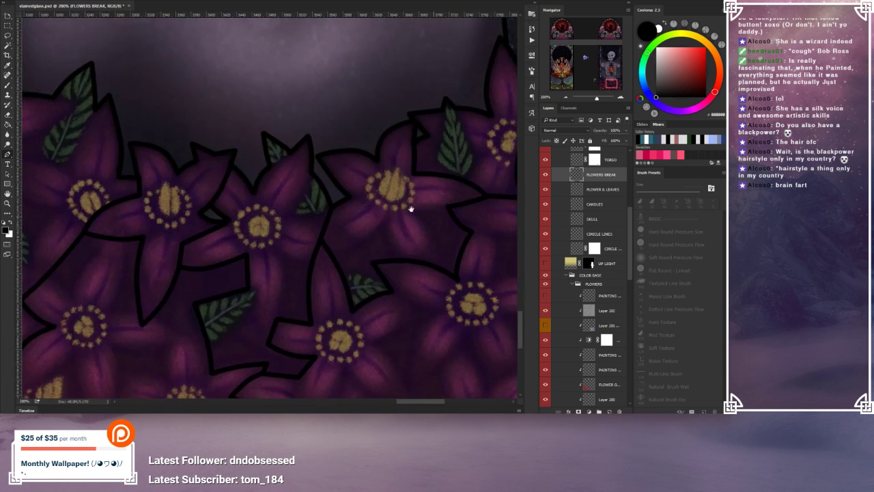
drag(409, 201, 291, 228)
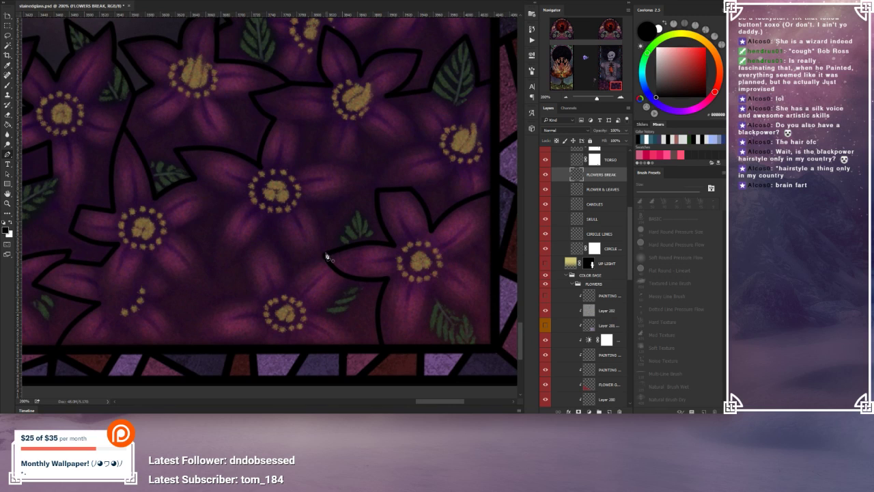
click(326, 255)
click(306, 206)
click(373, 179)
click(345, 191)
drag(344, 193, 348, 197)
click(317, 232)
drag(317, 233, 321, 233)
Step: Extend the path over the right petal and up the next petal to the existing outline of the flower above
click(298, 165)
drag(345, 177, 346, 165)
click(303, 126)
click(301, 142)
drag(301, 143, 304, 142)
click(276, 121)
drag(303, 126, 292, 124)
click(292, 121)
Step: Stroke the path around the flower's upper and right petals with the black brush, and delete the path
right_click(283, 132)
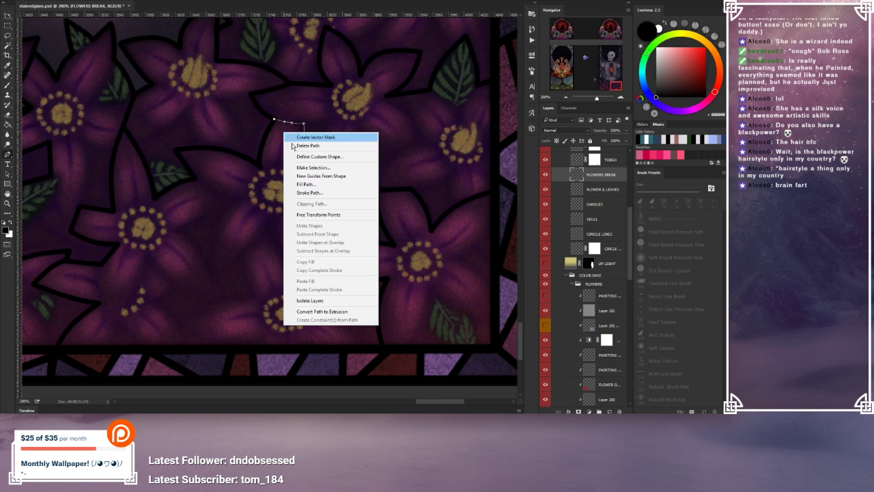
click(307, 193)
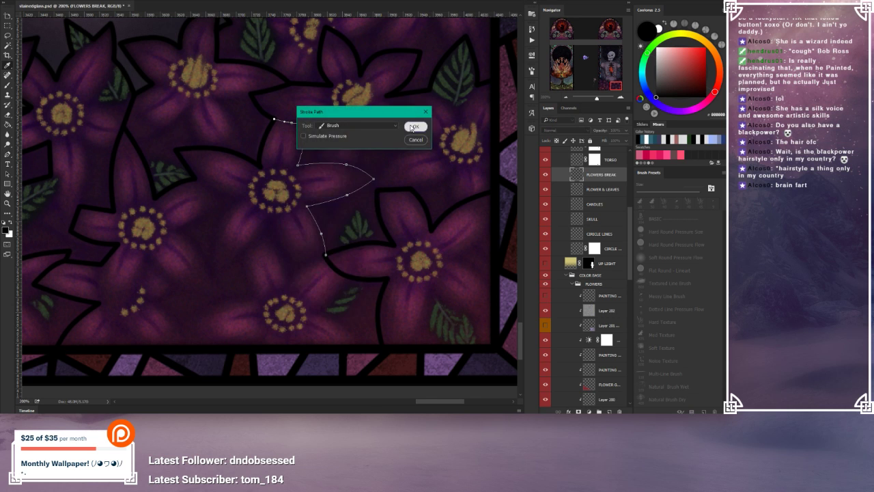
click(415, 126)
right_click(344, 151)
click(369, 163)
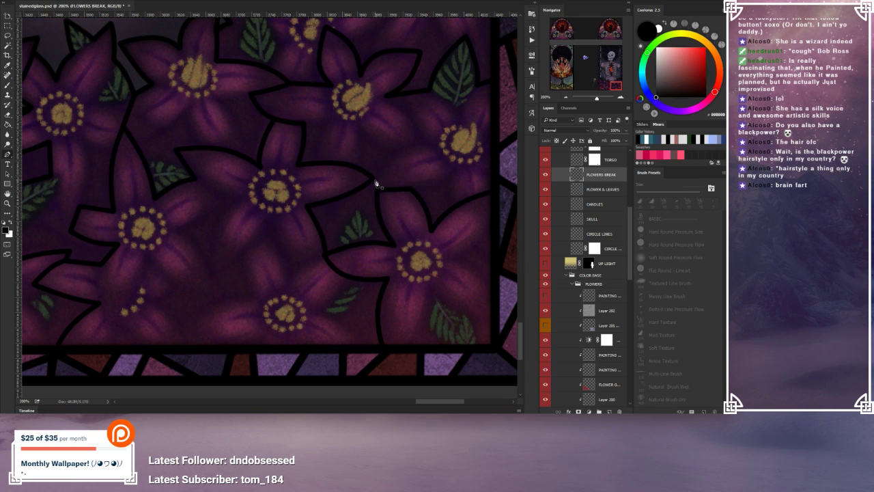
Step: Bridge the gap between the flower's right petal tip and the corner flower's outline with a short brush-stroked path, and delete the path
click(374, 180)
right_click(393, 177)
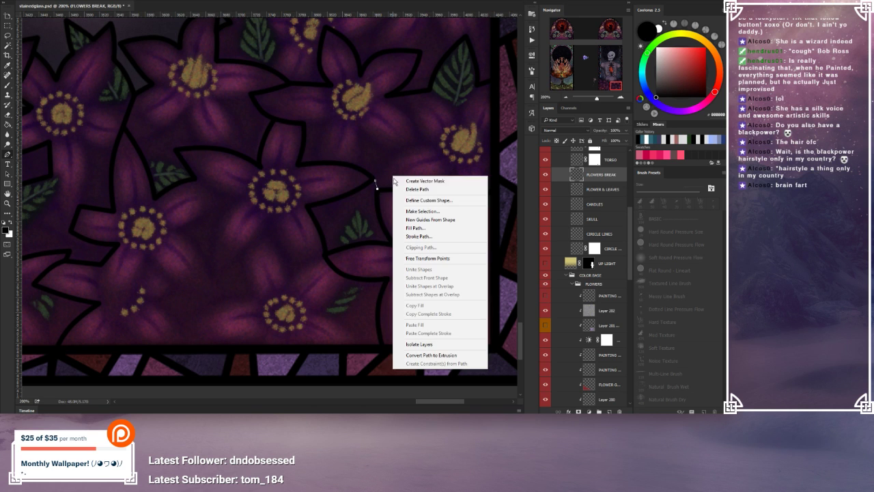
click(418, 236)
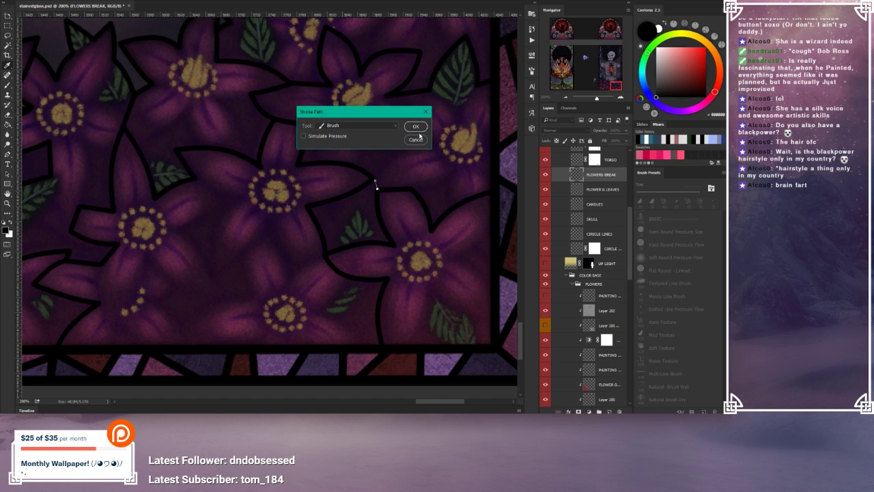
click(415, 126)
right_click(402, 176)
click(418, 191)
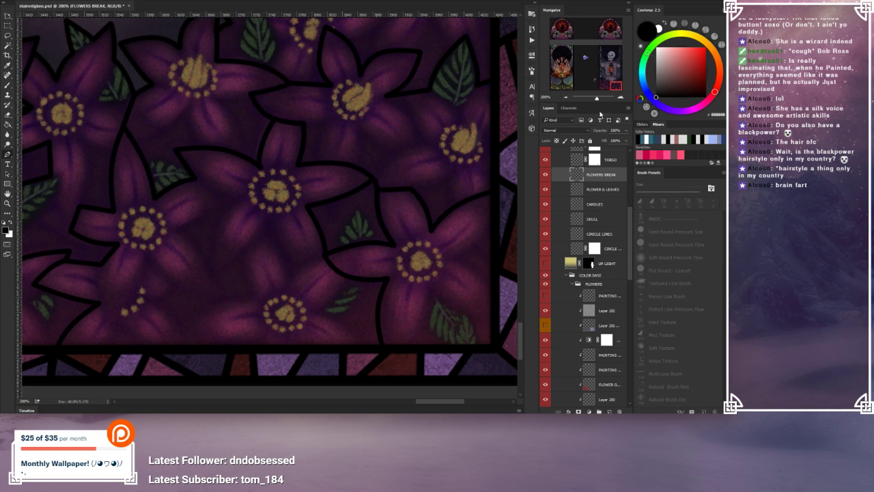
Step: Examine the flower outlines within the full skeleton artwork
key(ctrl+minus)
key(ctrl+minus)
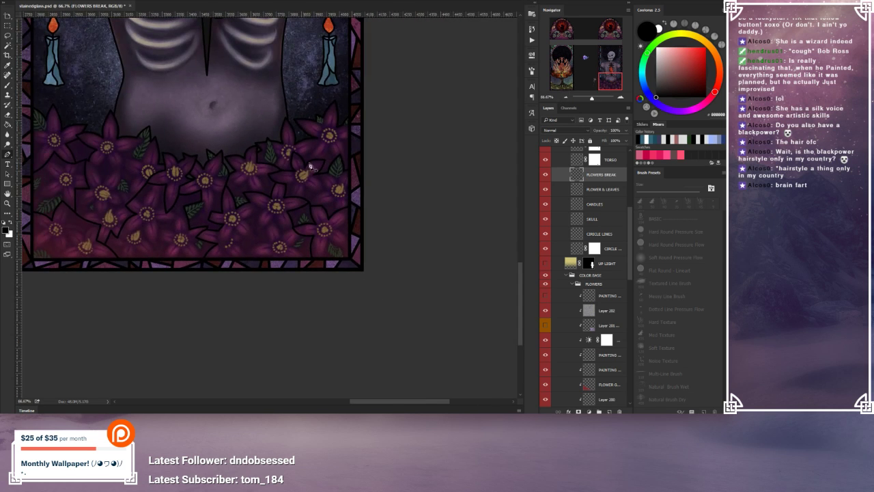
drag(304, 157, 382, 182)
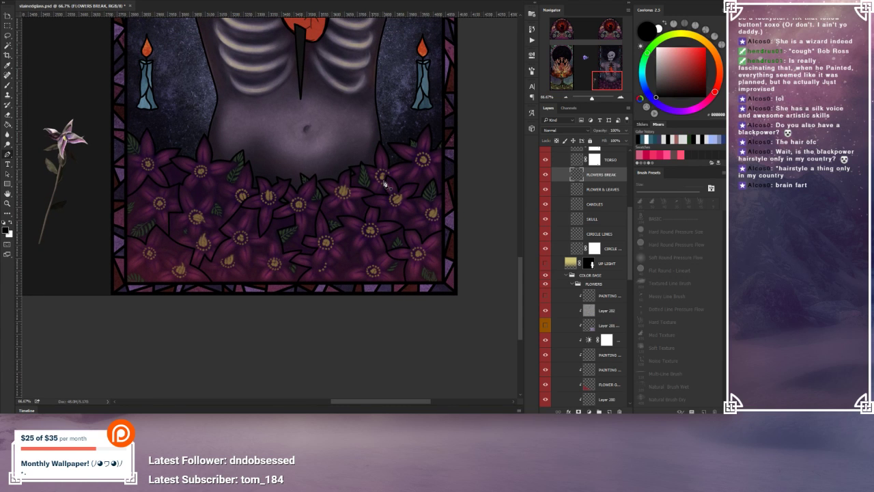
scroll(388, 155, up, 2)
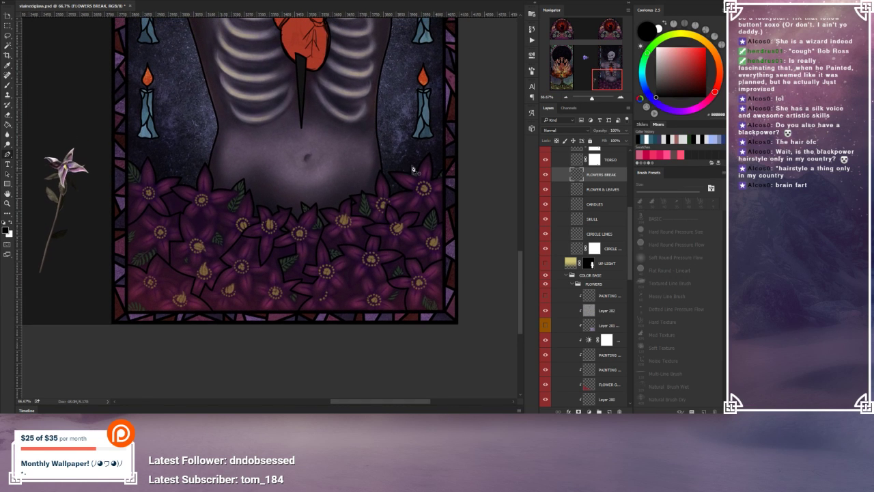
click(567, 98)
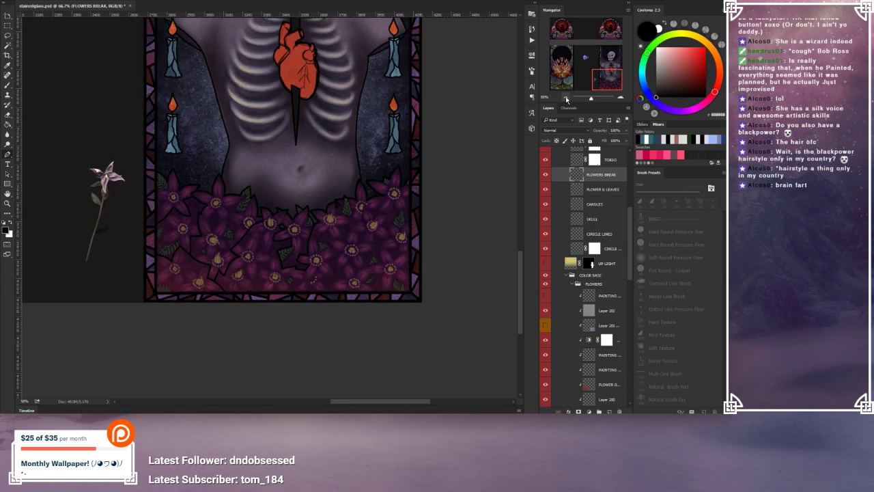
click(567, 98)
scroll(416, 149, up, 3)
scroll(416, 176, up, 1)
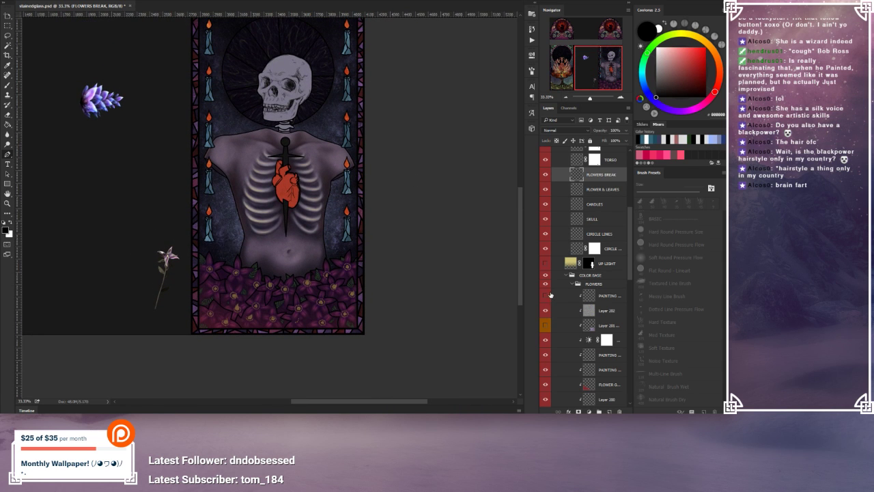
Step: Hide the red FLOWER G... layer in the FLOWERS group and show the UP LIGHT layer
scroll(555, 304, down, 3)
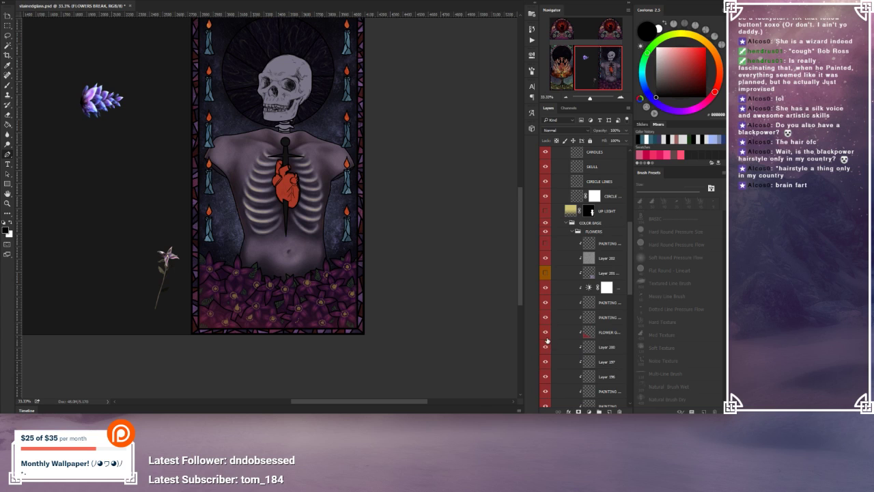
click(546, 333)
click(545, 333)
mouse_move(421, 181)
mouse_down()
mouse_move(424, 224)
mouse_move(425, 196)
mouse_up()
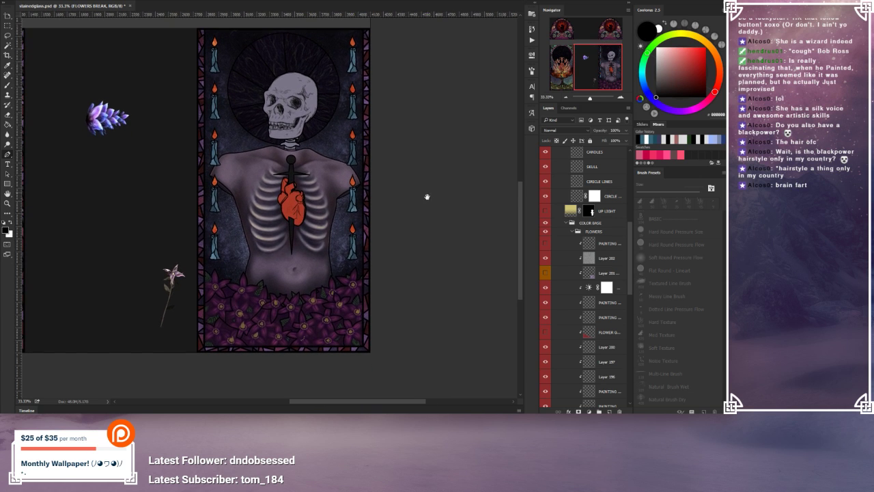
click(545, 213)
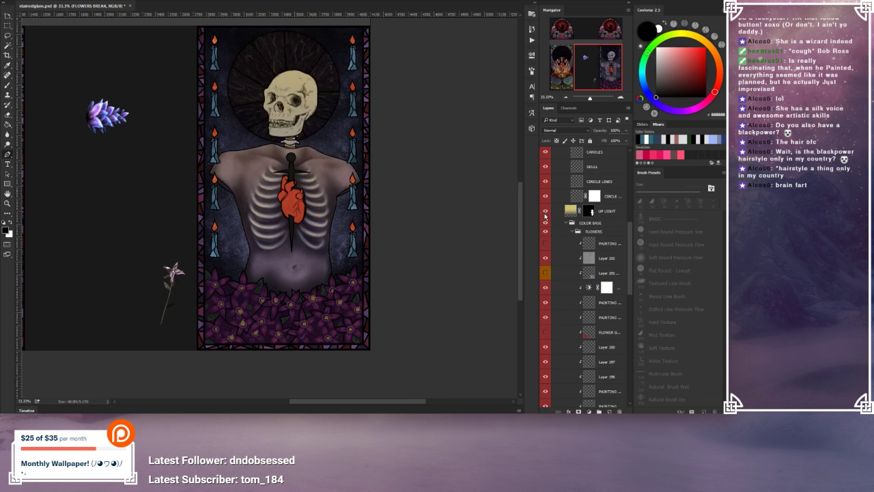
click(545, 214)
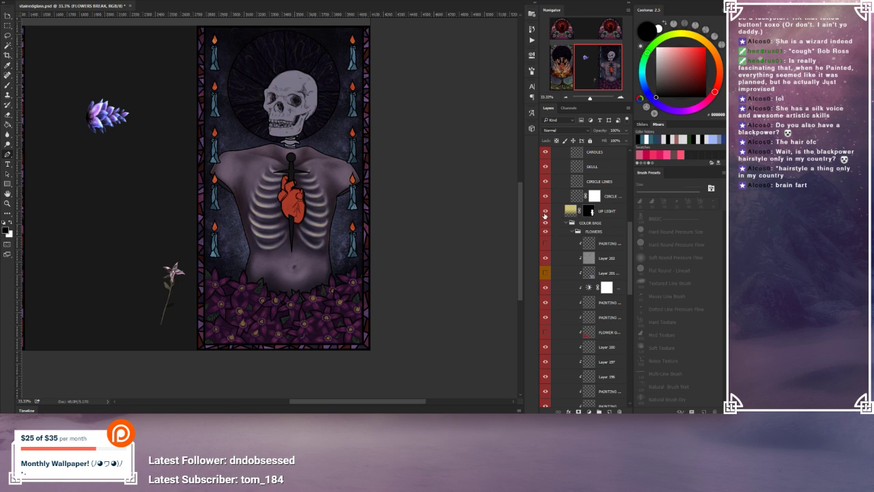
click(545, 213)
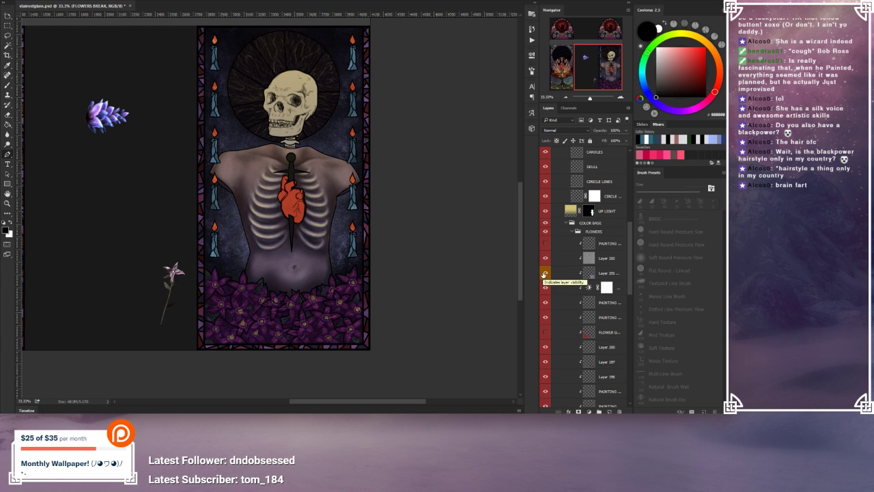
Step: Compare the flowers without and with the Layer 201 copy texture, leaving that layer shown
click(544, 273)
click(621, 97)
click(621, 97)
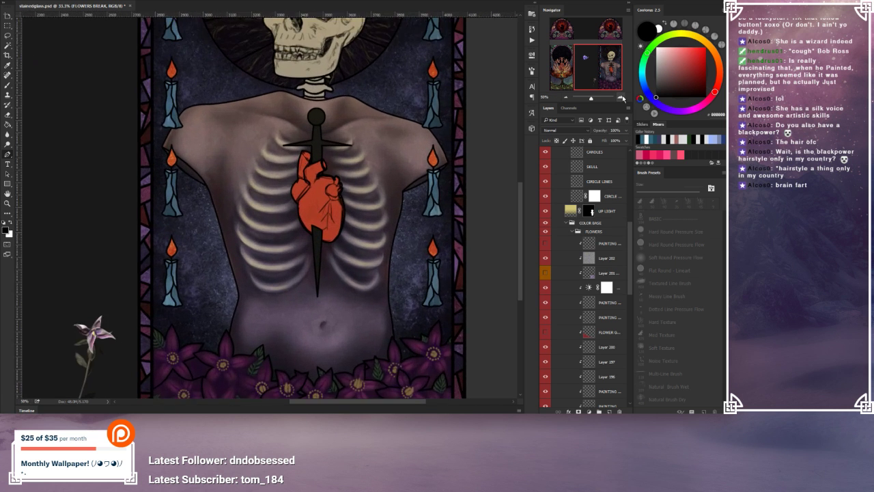
drag(416, 179, 421, 173)
drag(437, 379, 427, 216)
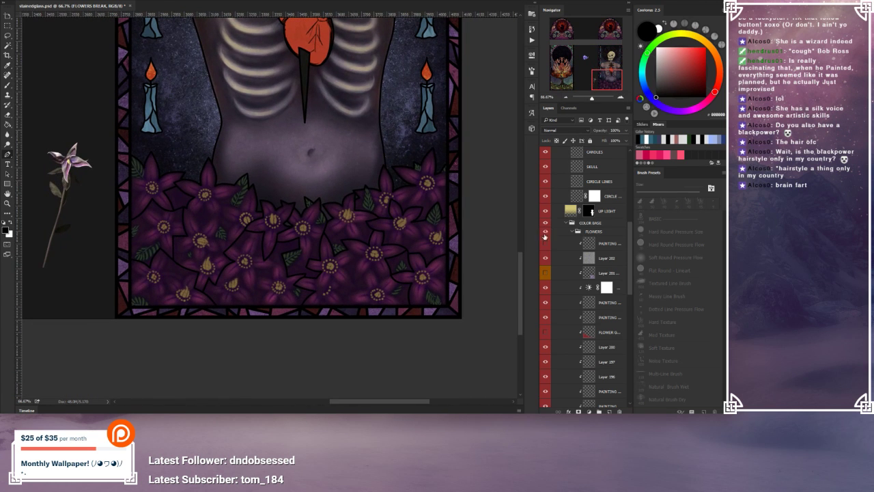
click(545, 275)
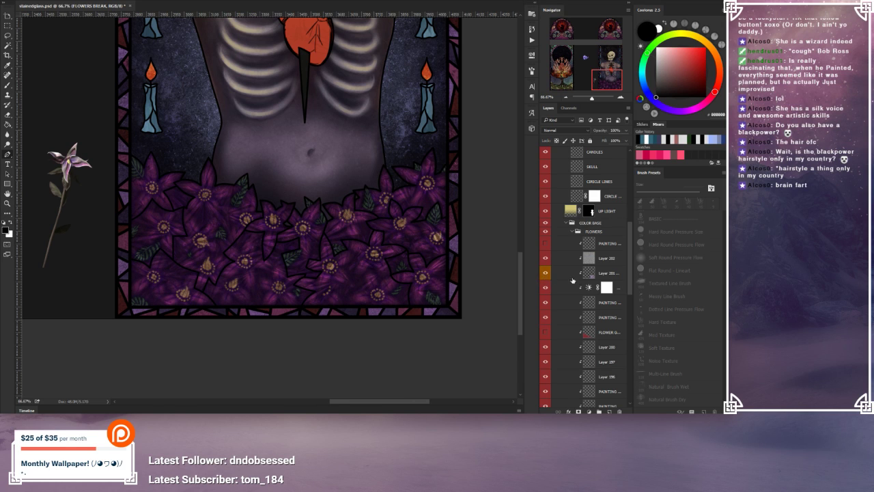
Step: Desaturate Layer 201 copy, and compare the flowers with the layer hidden and shown
click(573, 277)
click(53, 1)
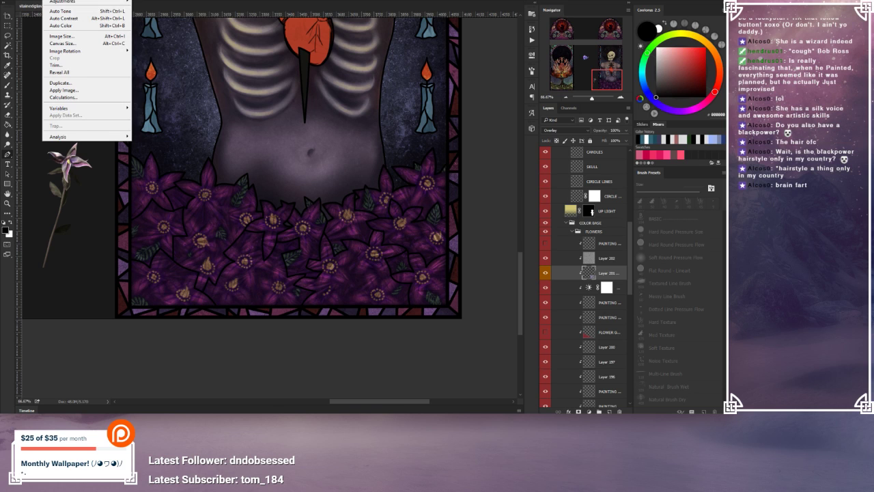
mouse_move(75, 2)
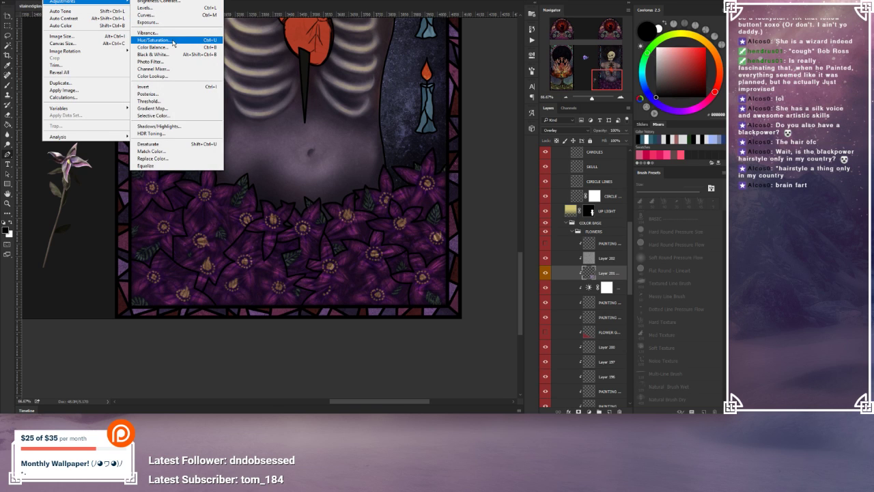
click(165, 144)
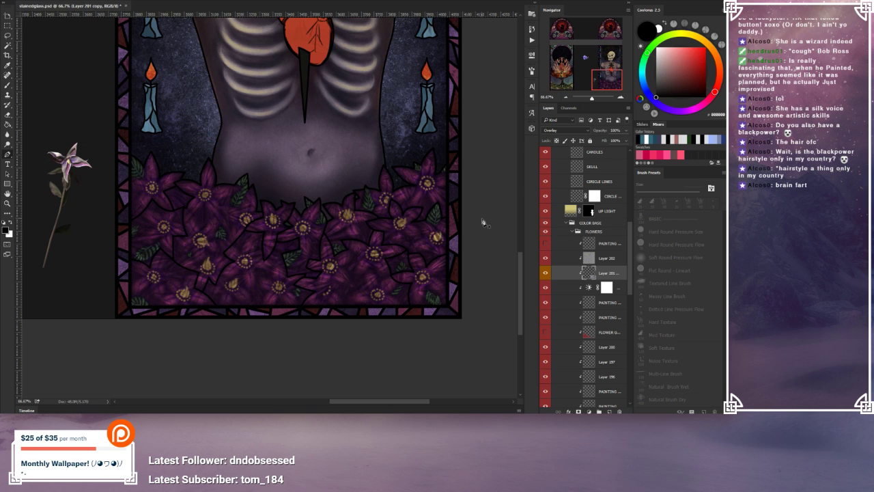
click(546, 273)
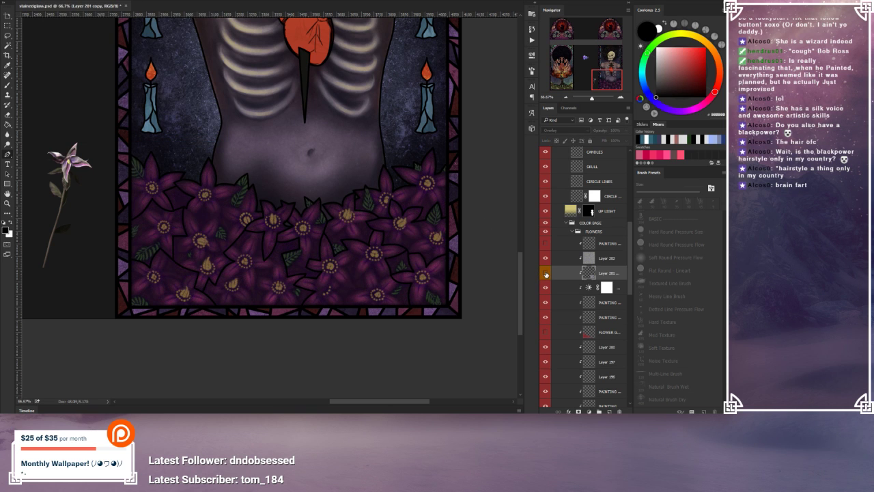
click(545, 274)
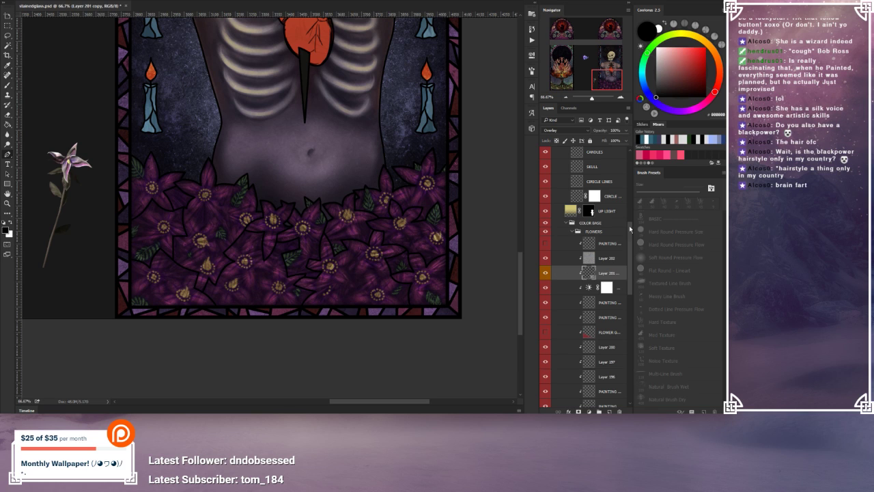
Step: Try the Multiply blend mode on Layer 201 copy, and return it to Overlay
click(576, 131)
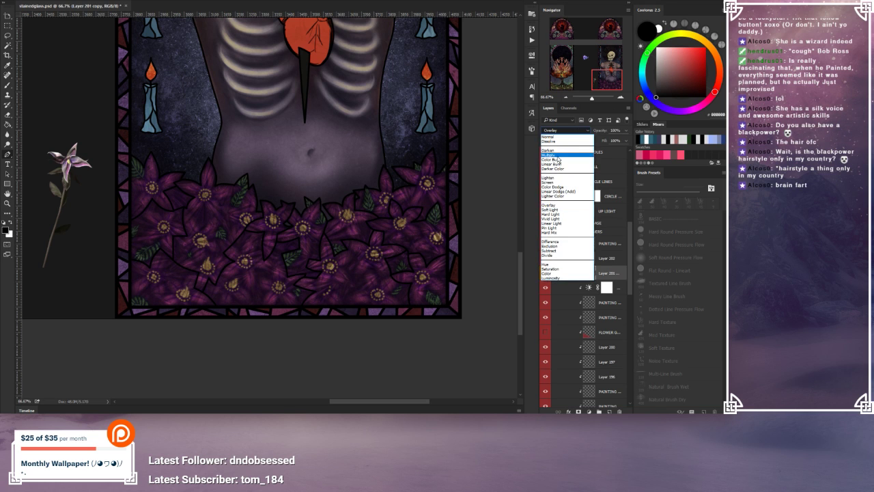
click(558, 156)
click(563, 131)
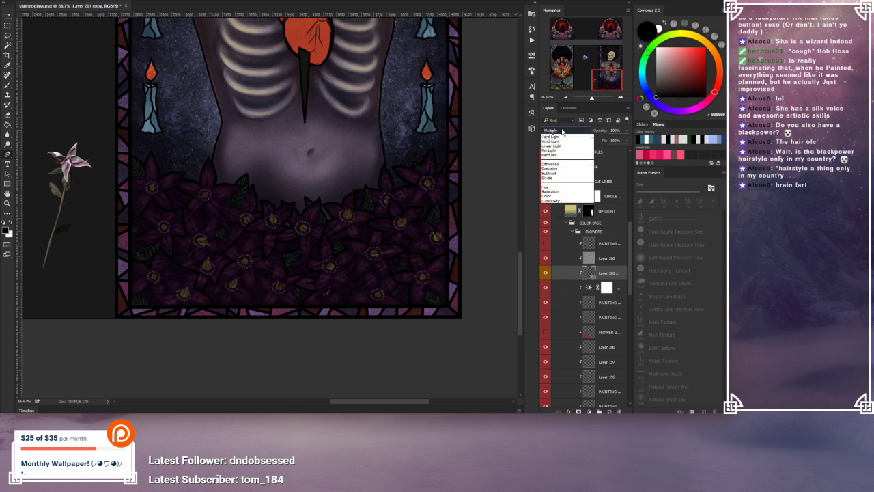
click(558, 132)
click(551, 132)
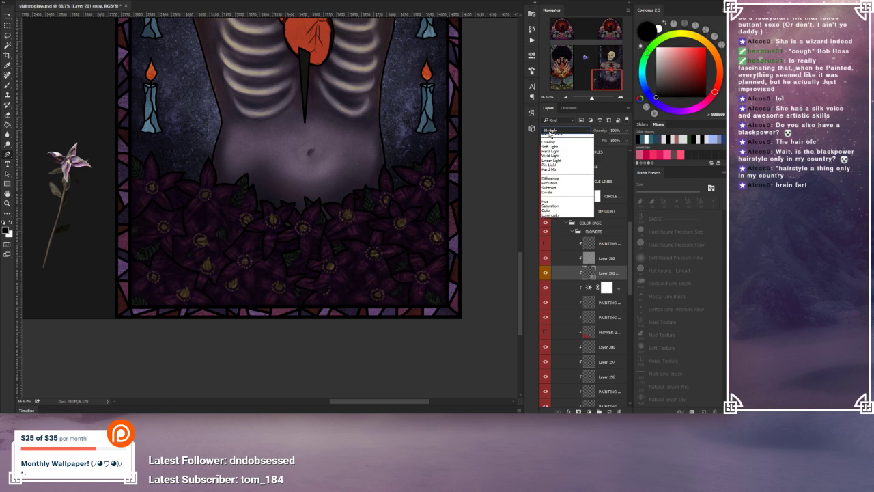
click(556, 205)
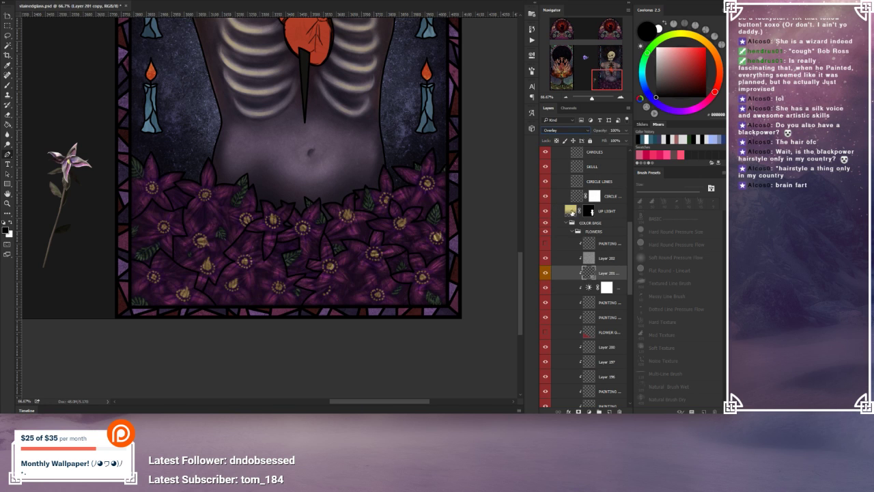
Step: Duplicate Layer 201 copy, and hide the original beneath the duplicate
click(51, 0)
mouse_move(59, 2)
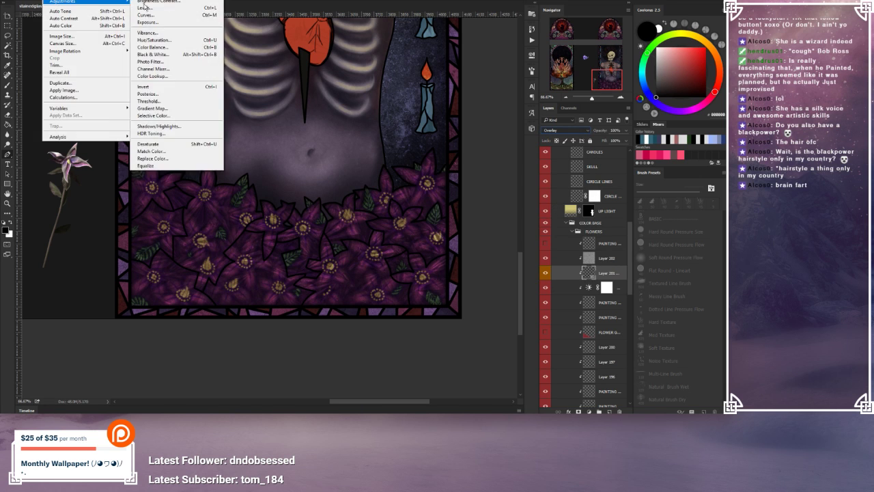
click(592, 263)
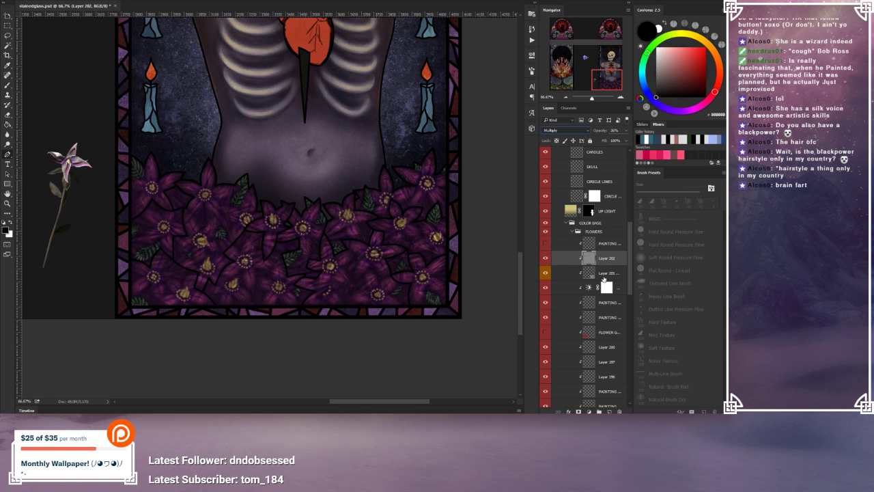
drag(603, 276, 608, 412)
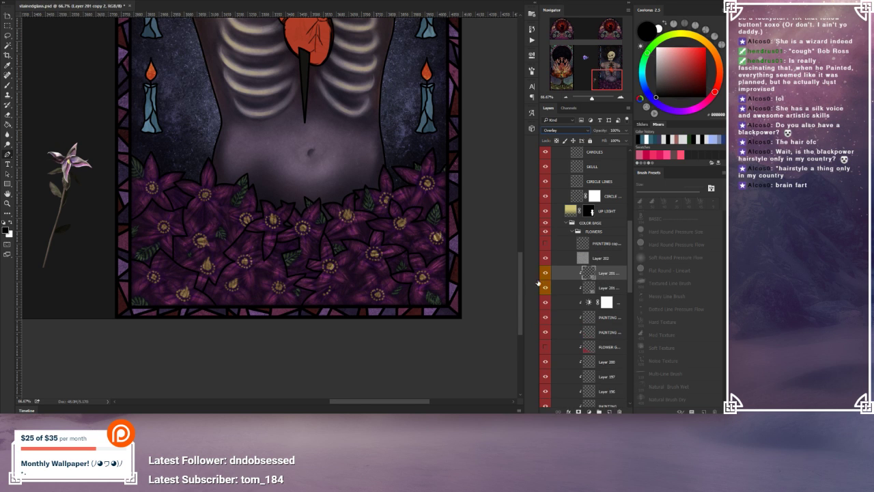
click(546, 288)
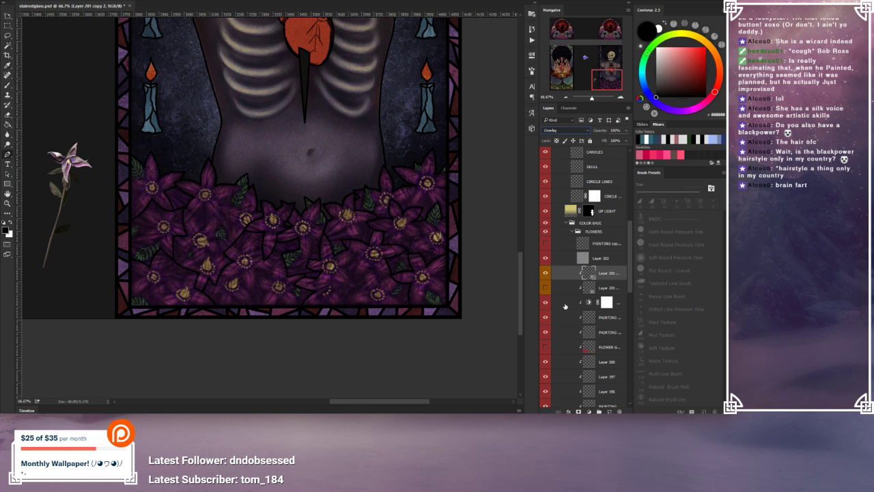
Step: Adjust the levels of Layer 201 copy 2 to input values 49 and 202, and lower its opacity to about half
click(61, 0)
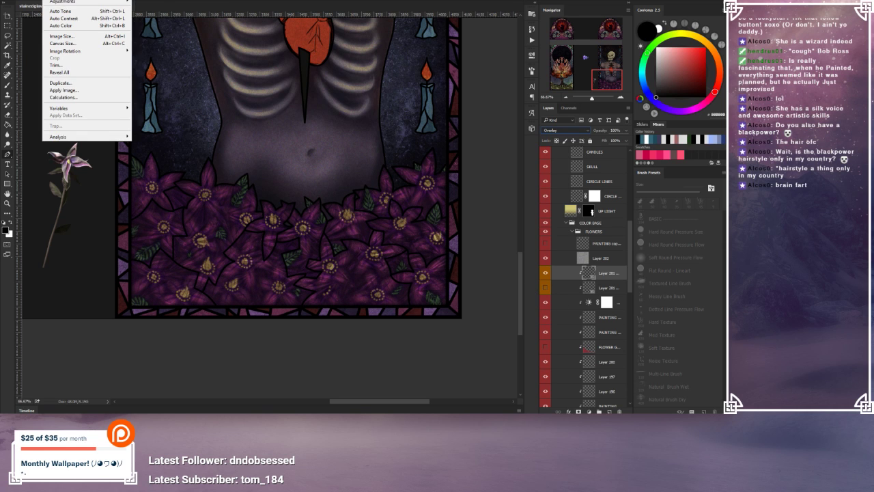
mouse_move(65, 2)
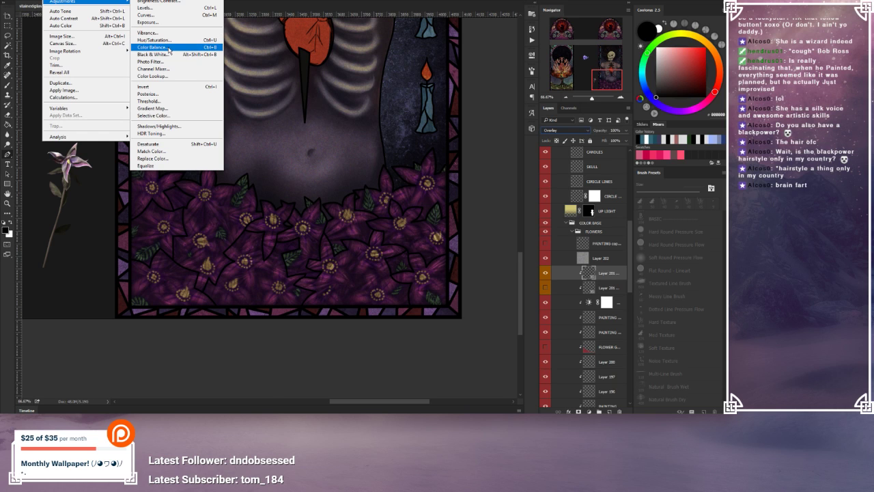
click(146, 8)
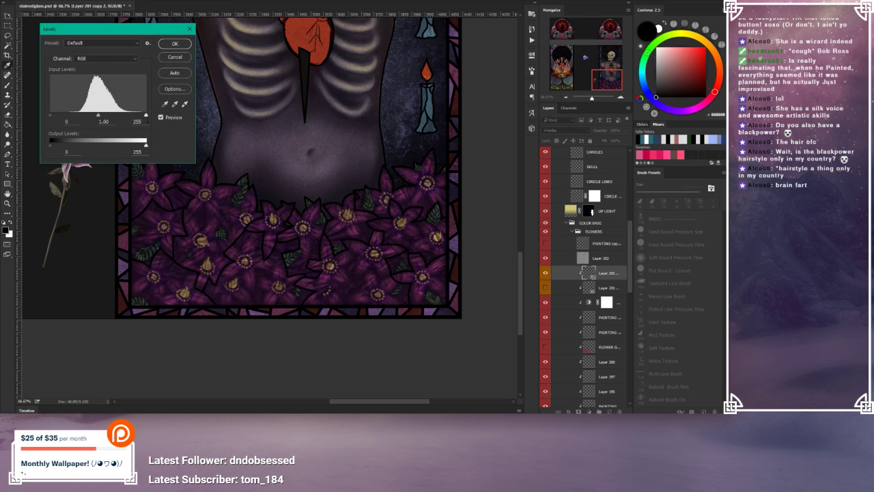
drag(146, 115, 132, 116)
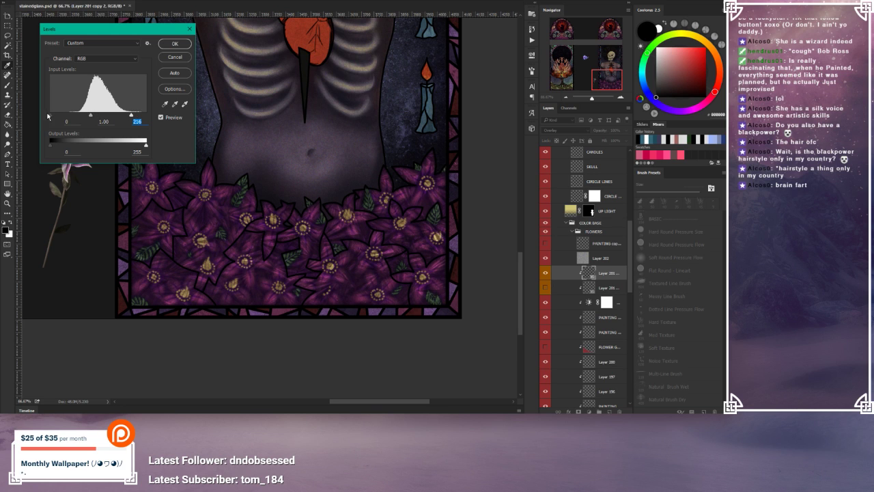
drag(50, 116, 65, 121)
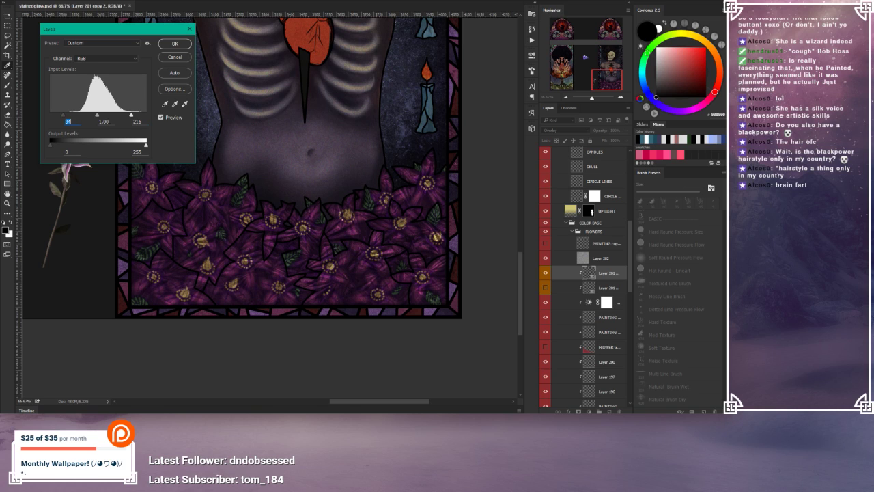
drag(132, 116, 126, 119)
click(162, 116)
click(161, 117)
drag(63, 115, 69, 118)
double_click(68, 121)
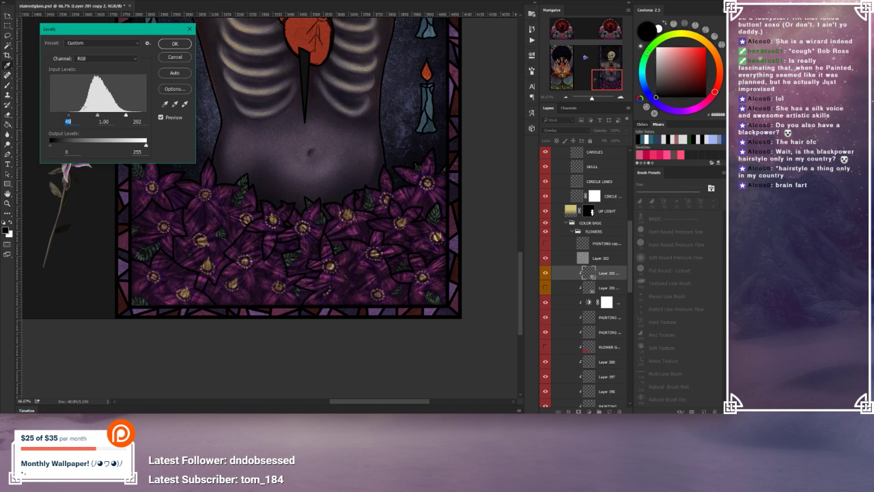
click(171, 44)
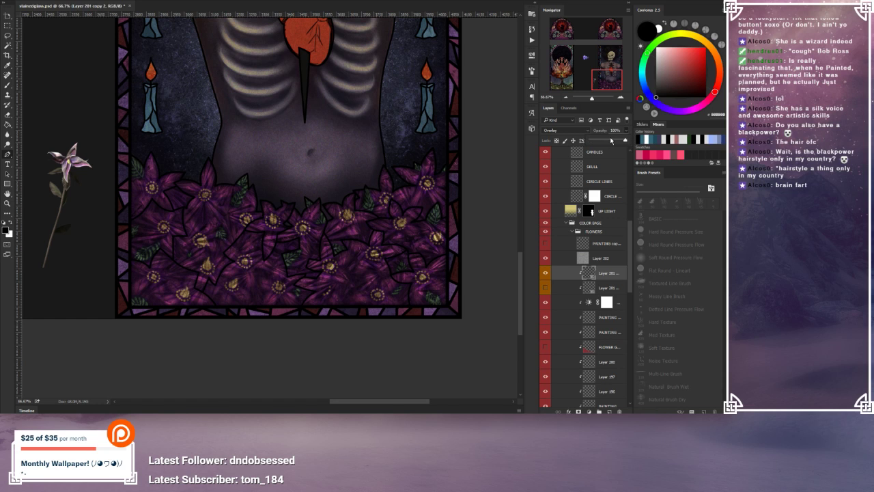
drag(601, 142, 610, 141)
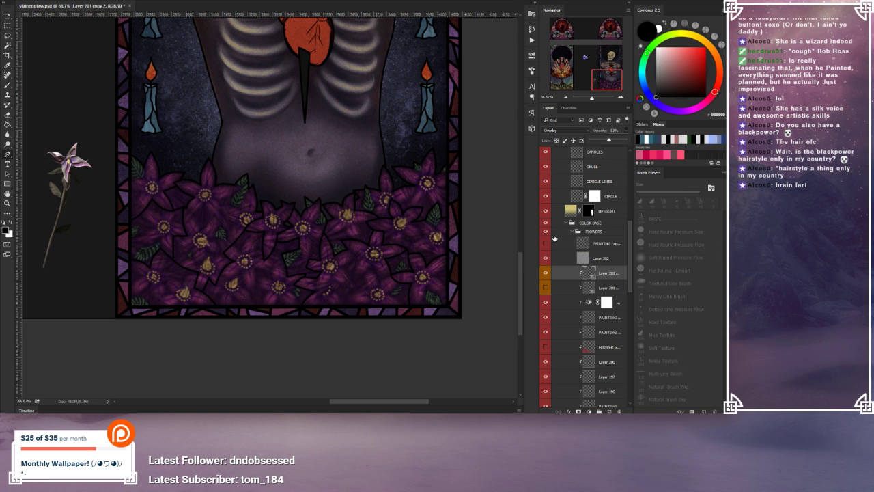
Step: Compare the Layer 201 copy and Layer 201 copy 2 textures on the whole figure, leaving only Layer 201 copy 2 shown
click(565, 99)
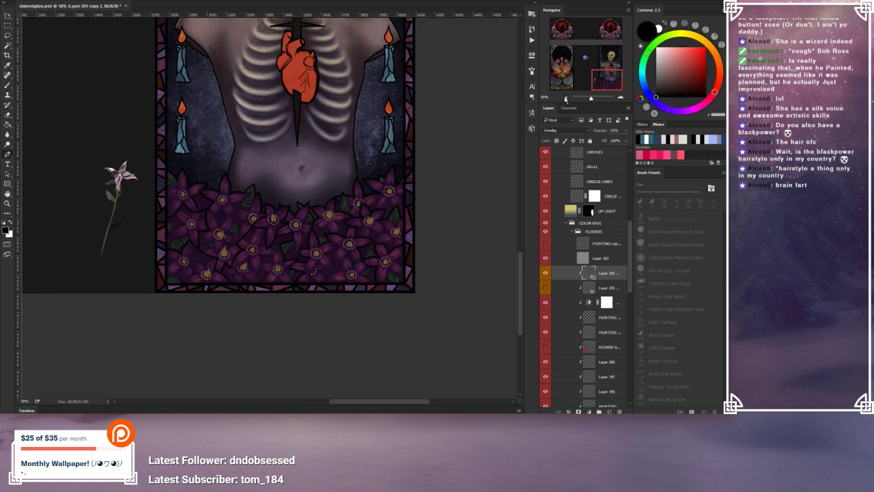
click(566, 100)
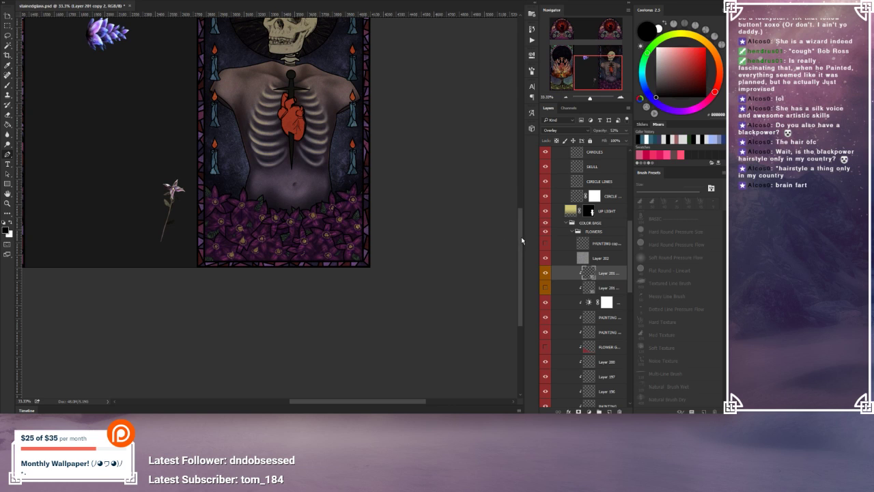
mouse_move(520, 236)
mouse_down()
mouse_move(523, 212)
mouse_move(523, 221)
mouse_up()
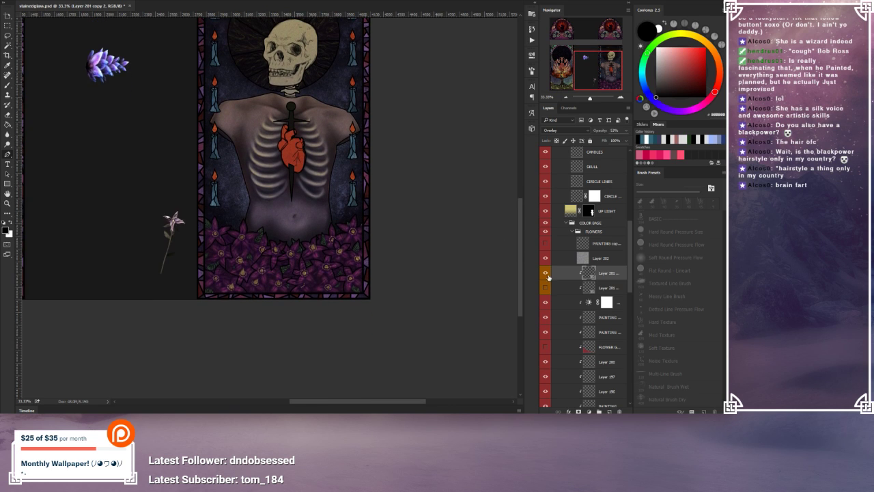
click(545, 289)
click(545, 276)
click(545, 275)
click(547, 288)
Step: Inspect the flower bed up close, and hide the Layer 201 copy 2 texture
click(620, 98)
click(620, 98)
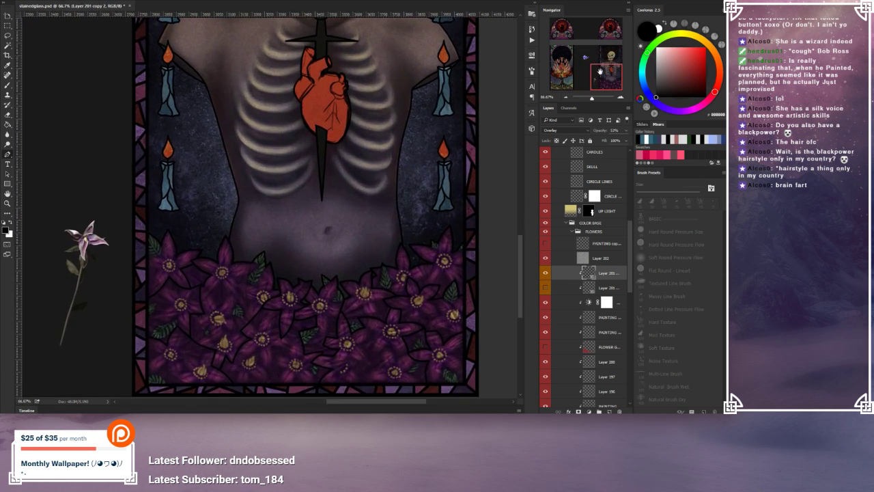
drag(604, 76, 600, 76)
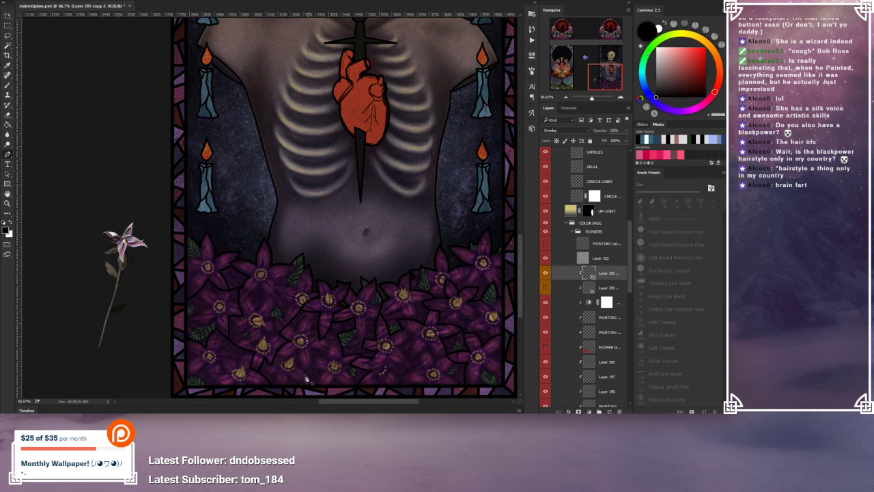
scroll(356, 362, down, 3)
scroll(355, 362, right, 2)
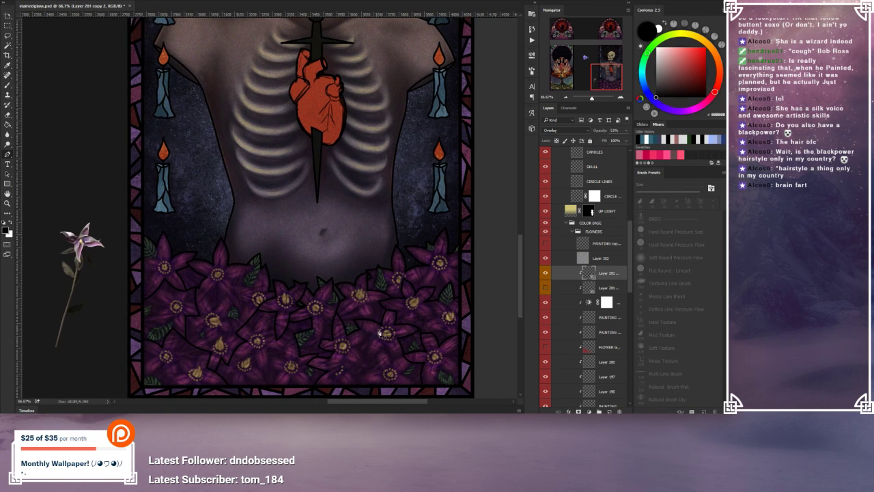
scroll(379, 325, down, 1)
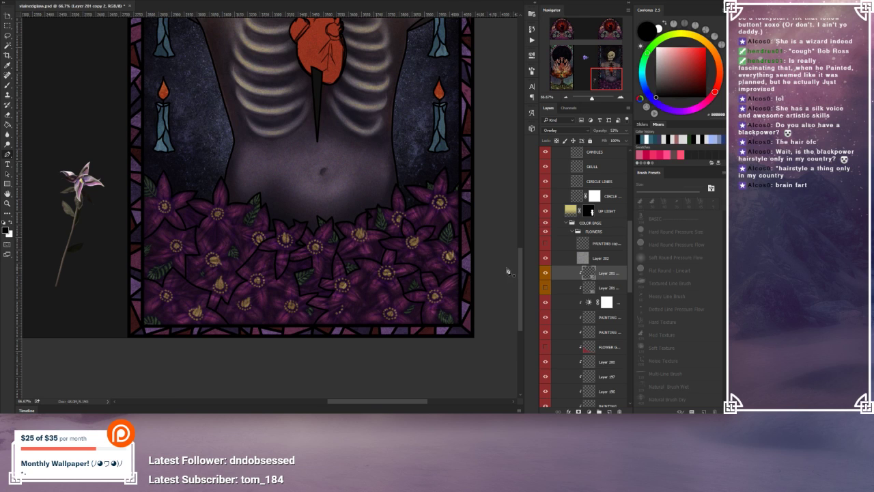
click(544, 274)
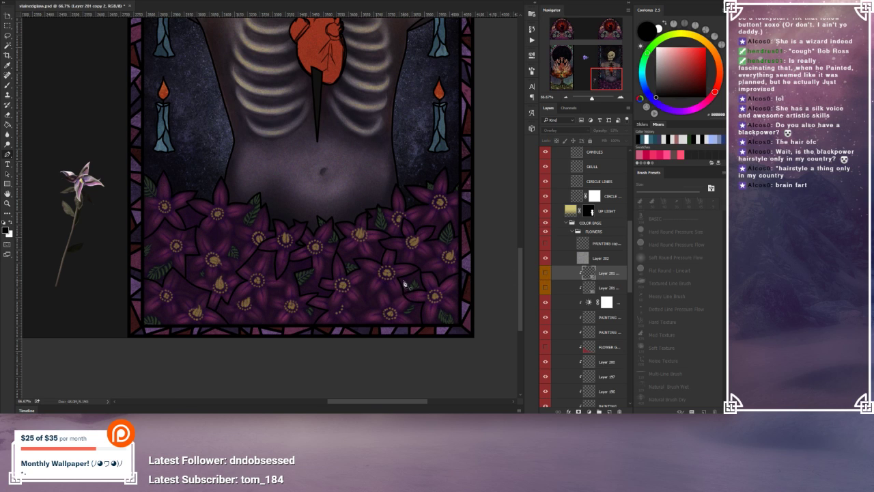
Step: Review the glass texture images in IrfanView, and open the yellowish Glass-Free-Textures image in Photoshop with its whole canvas selected for copying
scroll(402, 227, up, 2)
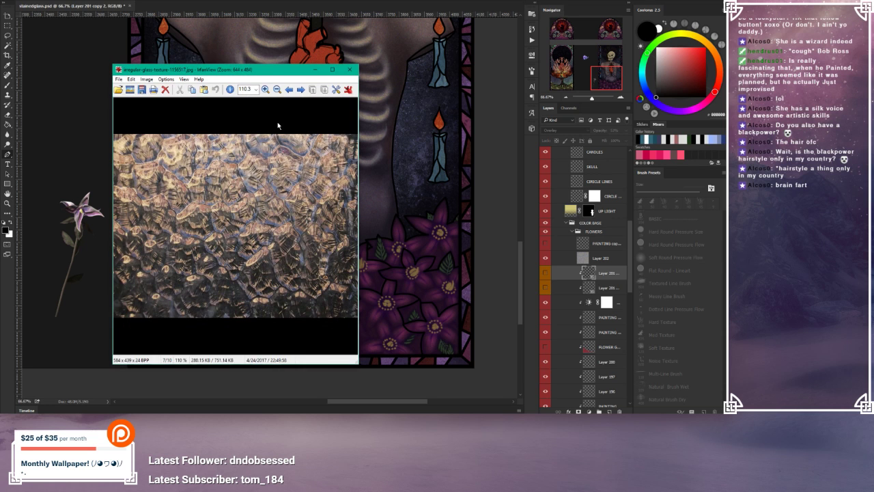
click(349, 69)
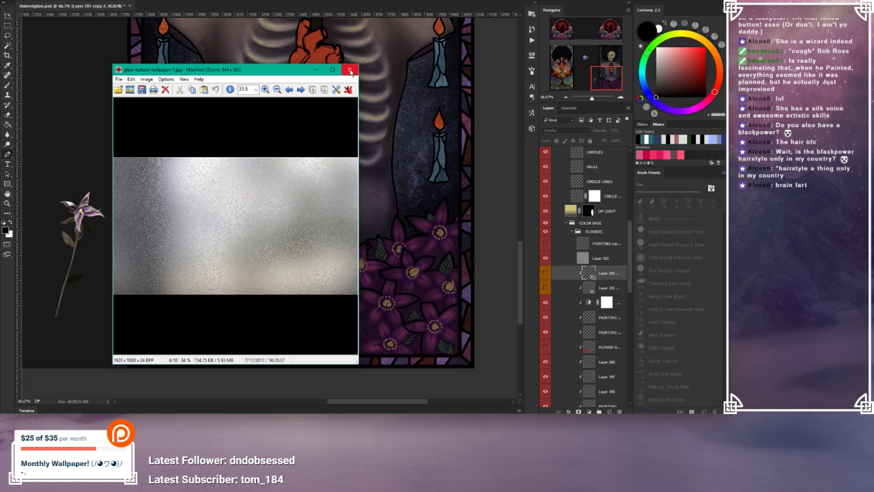
click(350, 71)
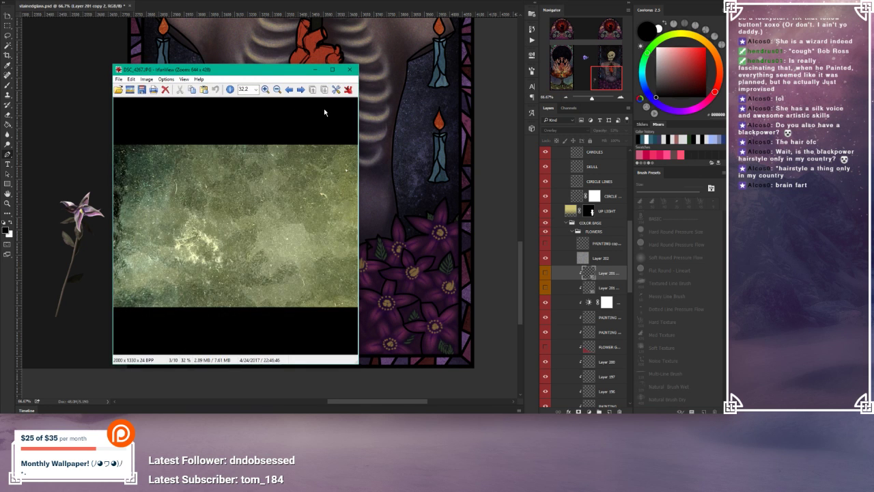
click(350, 69)
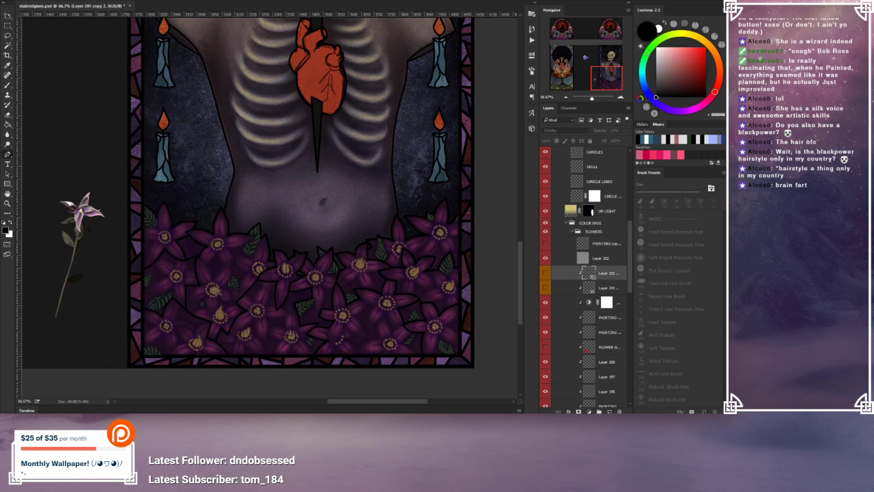
click(350, 70)
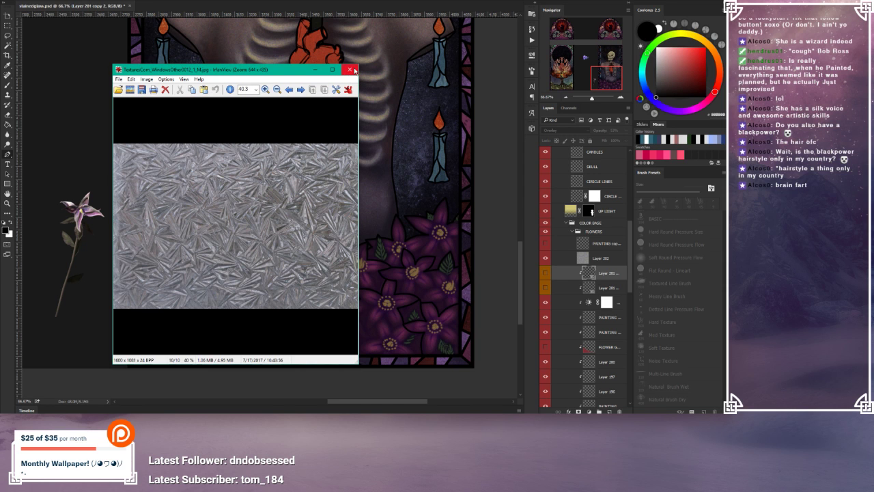
click(351, 70)
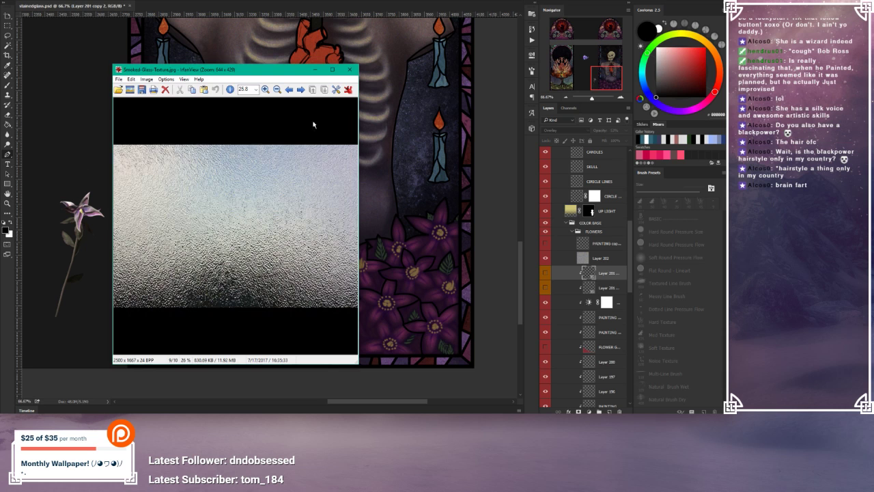
click(351, 69)
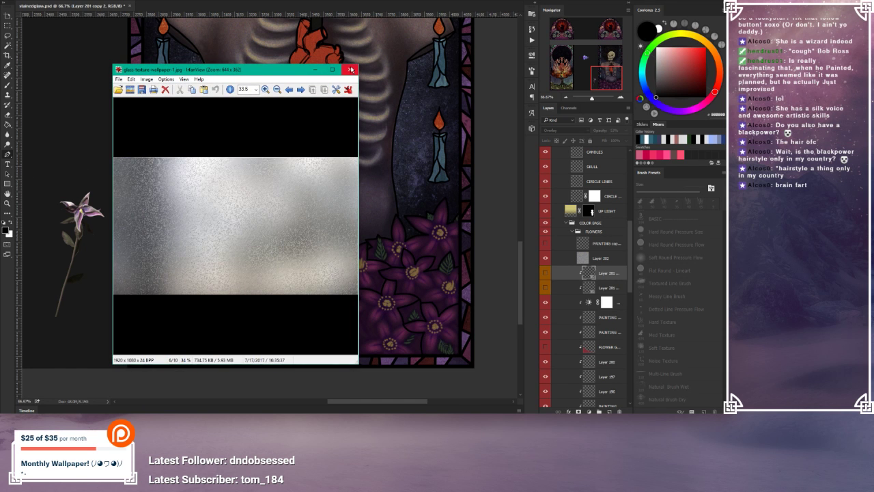
click(351, 69)
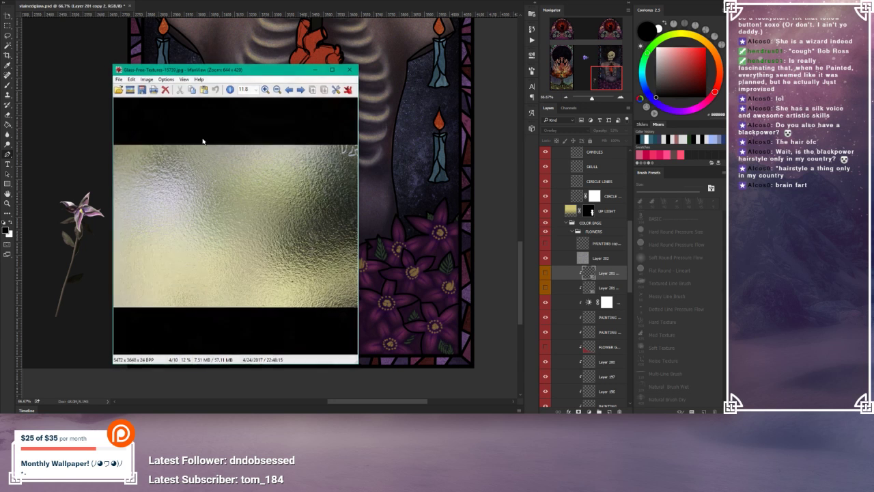
click(350, 69)
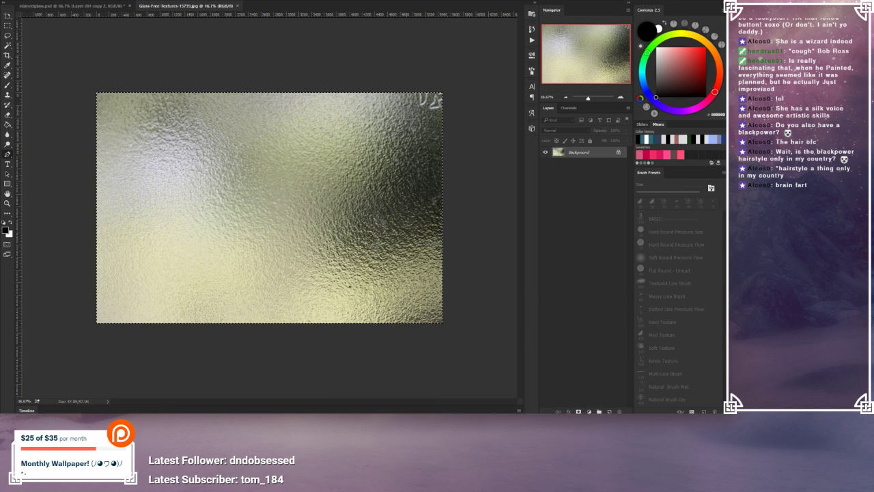
Step: Paste the glass texture into stainedglass.psd as a clipped layer above Layer 201 copy 2, and scale and position it over the flowers
click(121, 5)
scroll(552, 312, down, 3)
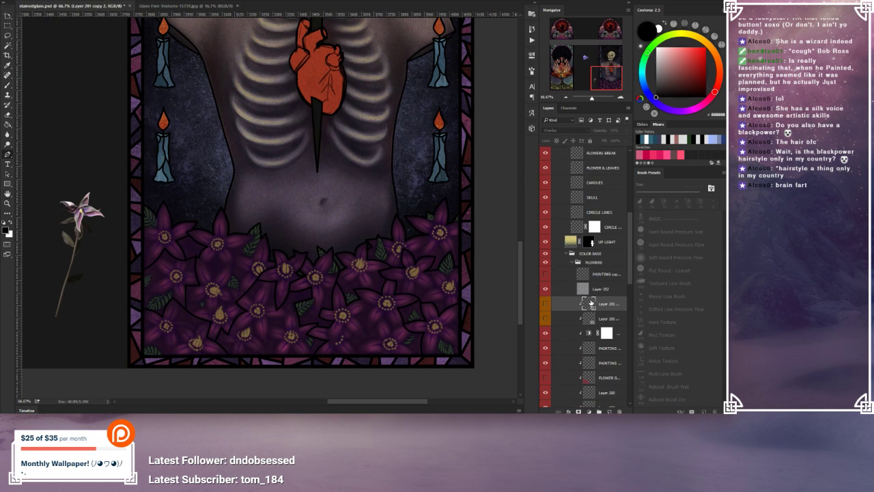
key(ctrl+v)
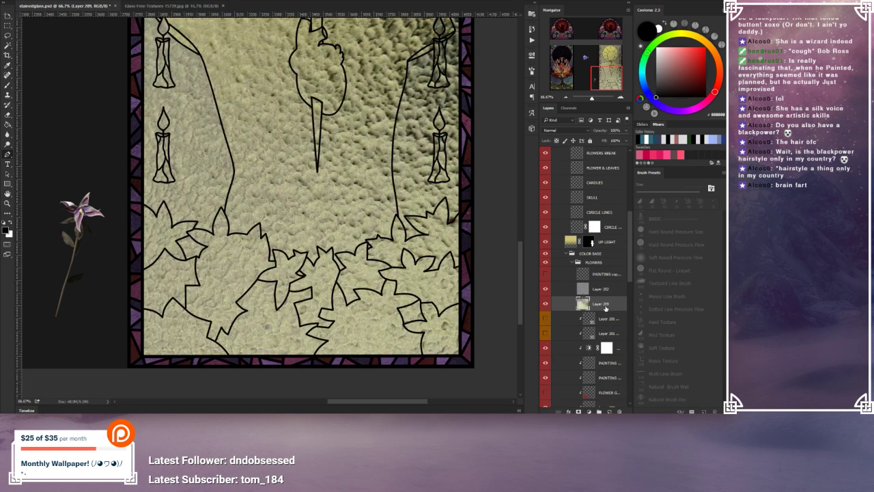
alt+click(604, 310)
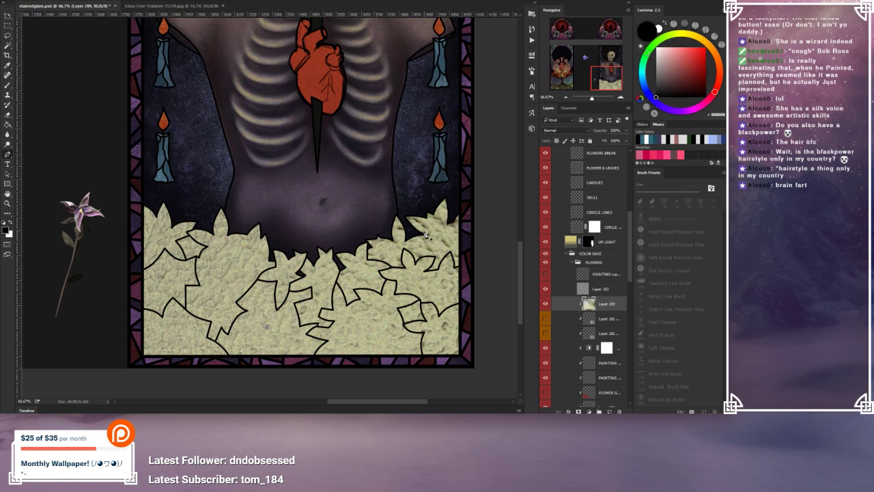
click(7, 15)
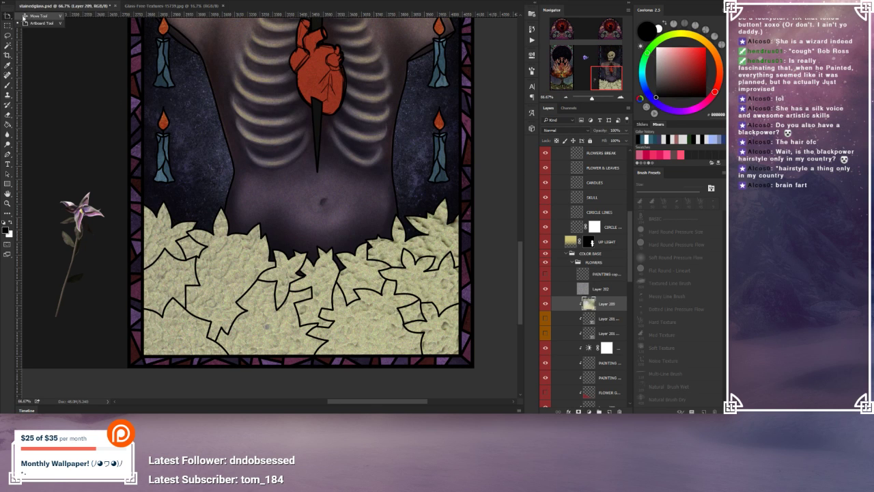
drag(297, 248, 448, 305)
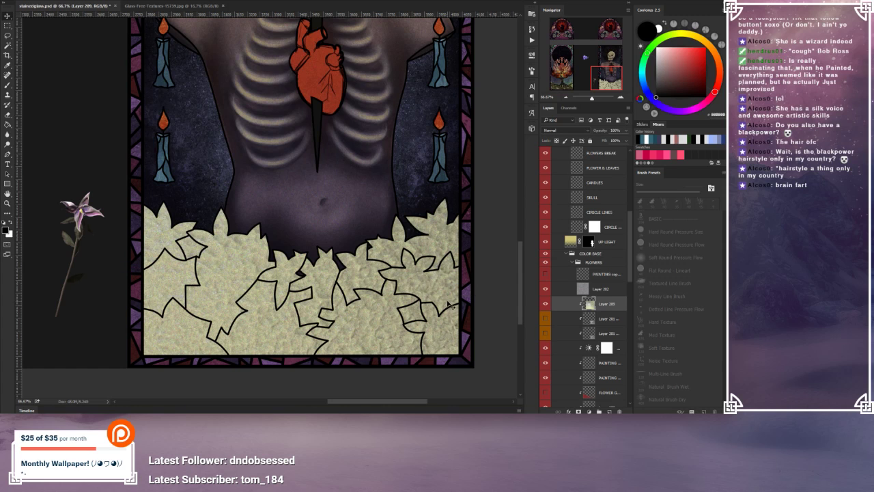
Step: Desaturate the pasted glass texture layer, and set its blend mode to Overlay
click(52, 1)
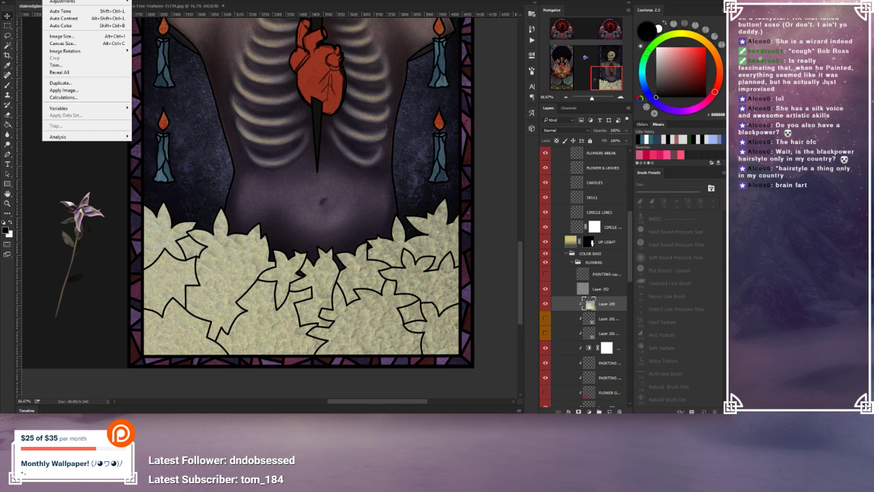
mouse_move(90, 4)
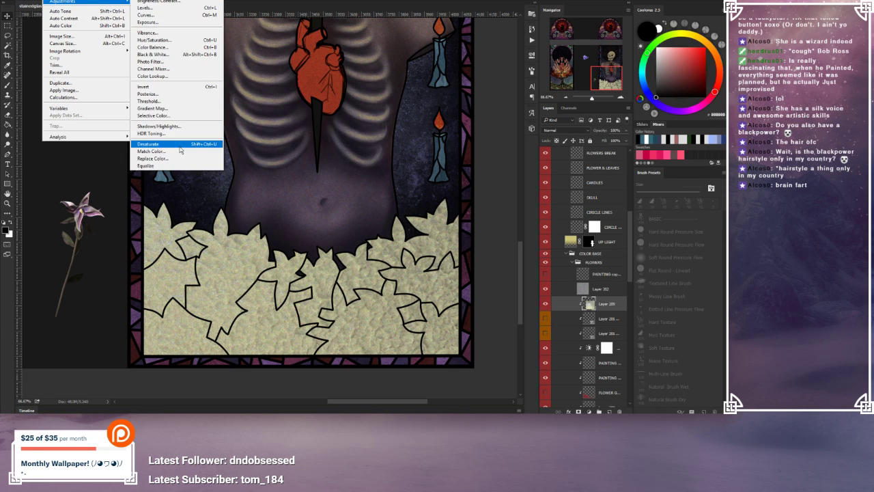
click(181, 145)
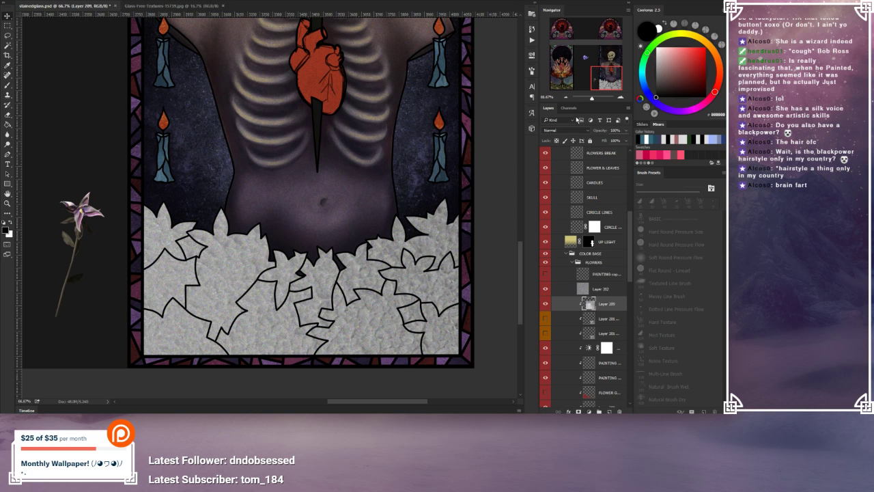
click(563, 130)
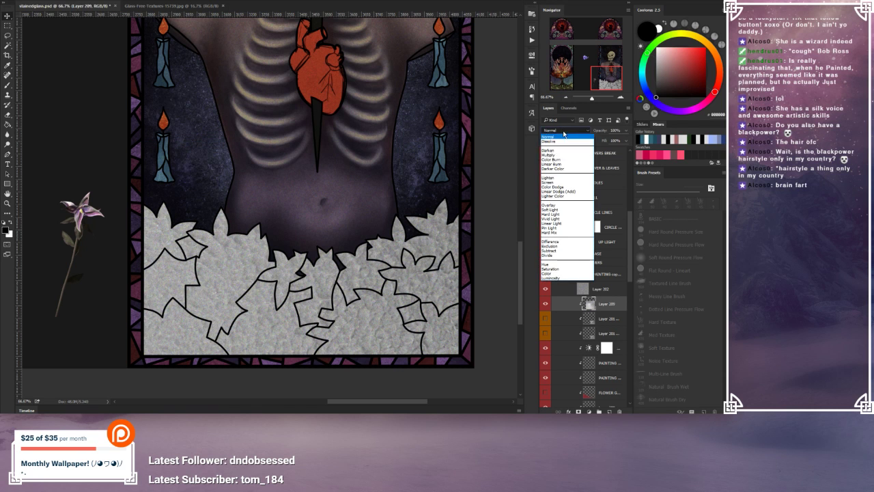
click(569, 206)
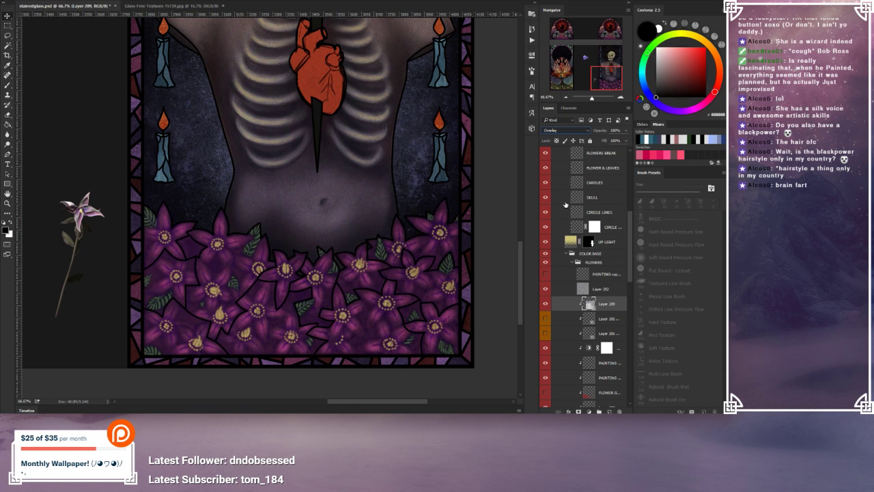
Step: Compare the flowers with and without the Layer 209 glass texture, and set its blend mode to Soft Light
click(546, 304)
click(547, 307)
click(567, 130)
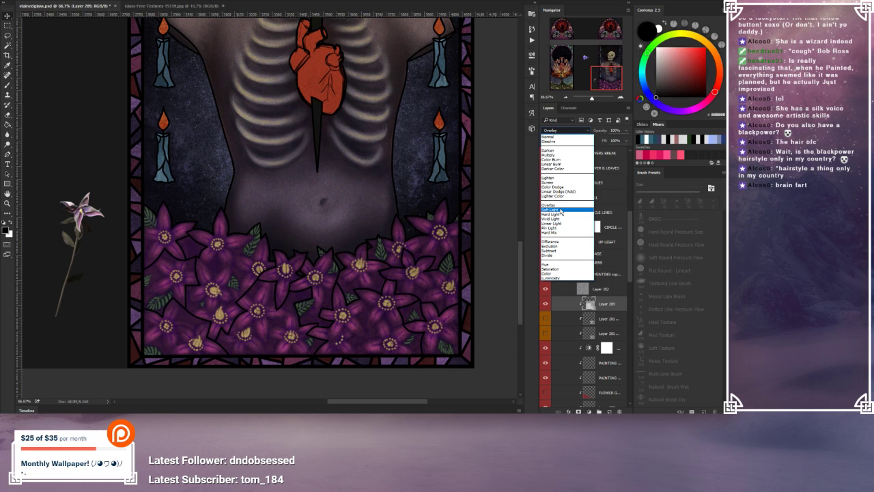
click(560, 210)
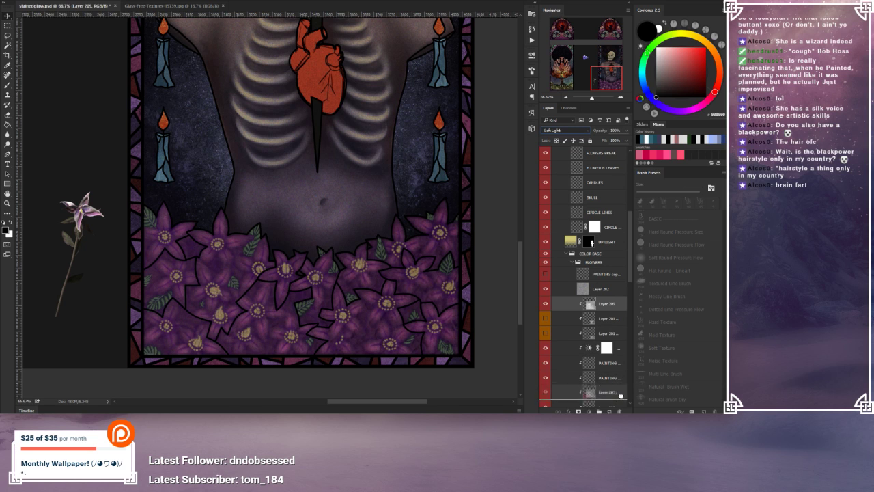
Step: Duplicate Layer 209 with the original hidden, and raise the copy's contrast using Levels with input black about 98 and white 231
key(ctrl+j)
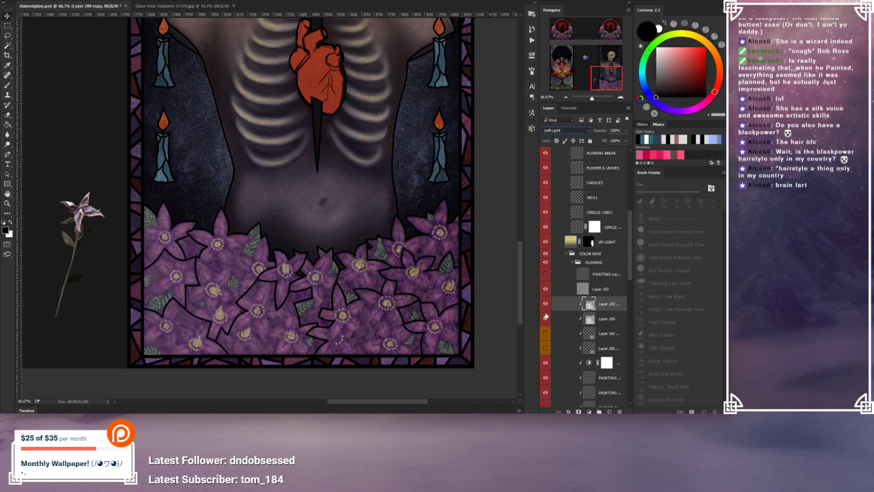
click(546, 317)
click(51, 2)
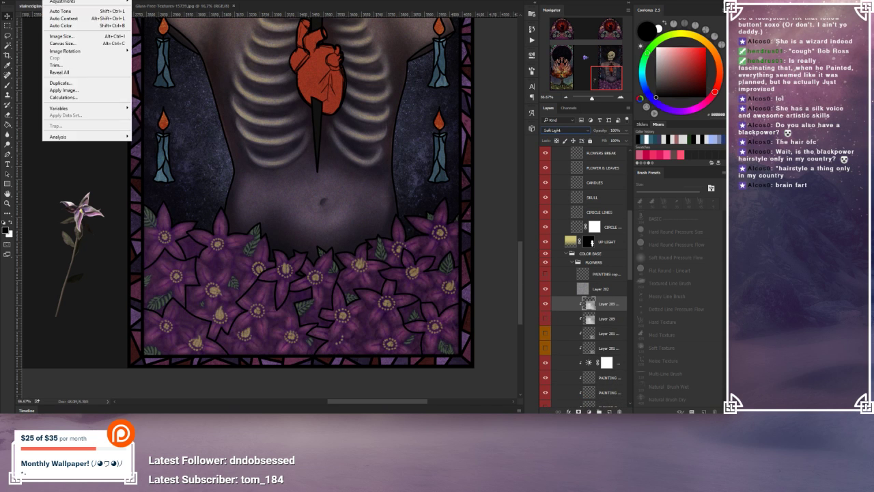
mouse_move(65, 2)
click(145, 7)
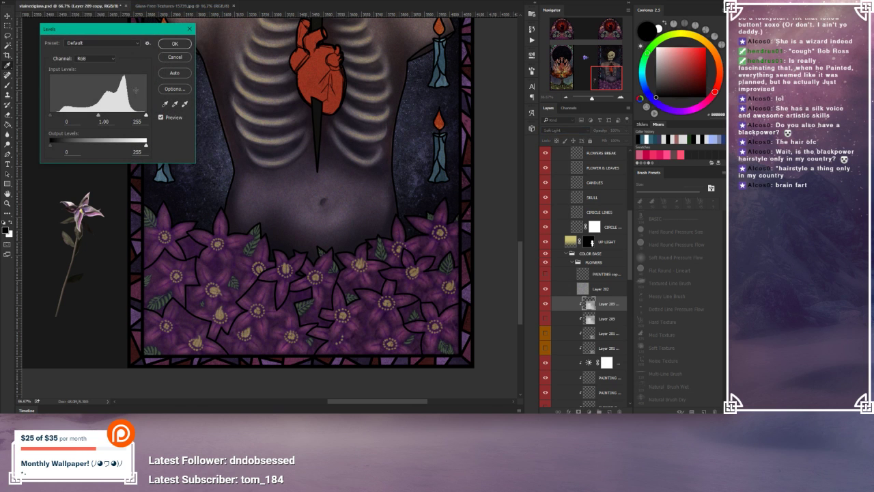
drag(145, 116, 137, 115)
drag(50, 116, 81, 122)
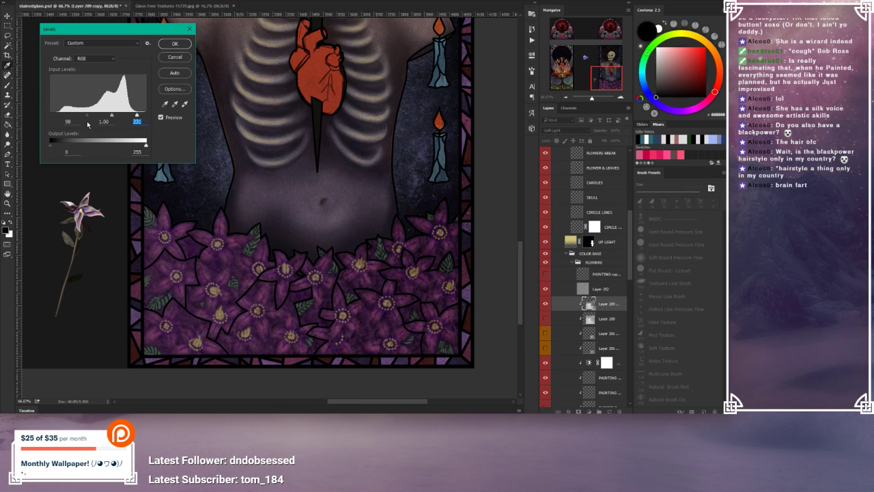
drag(87, 123, 90, 124)
click(175, 43)
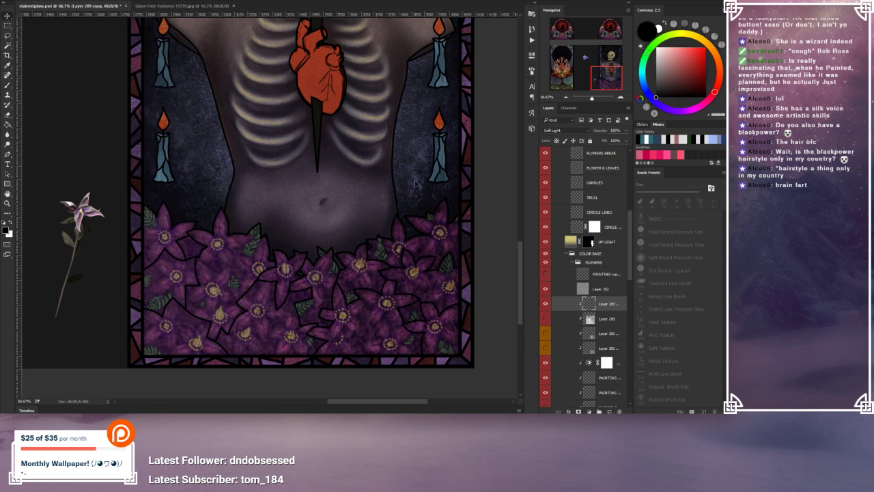
Step: Try Hard Light and Vivid Light on Layer 209 copy, settle on Overlay, and check the texture's effect on the flowers
click(560, 129)
click(558, 217)
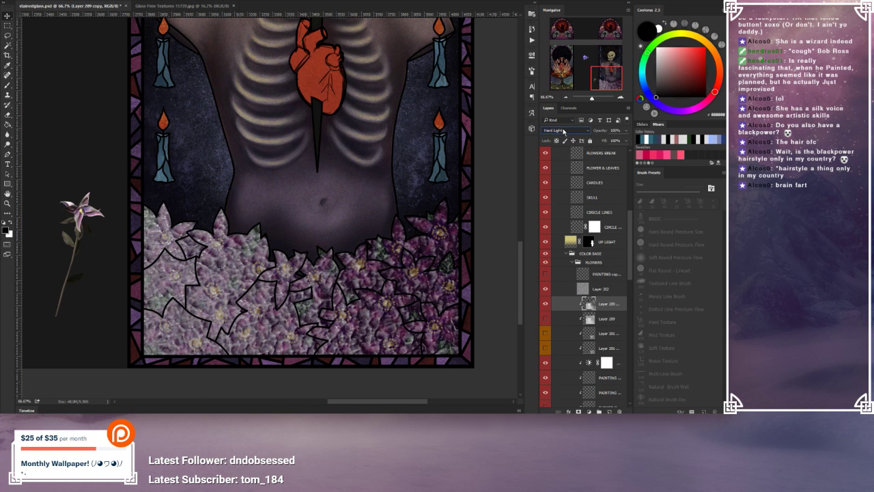
click(563, 131)
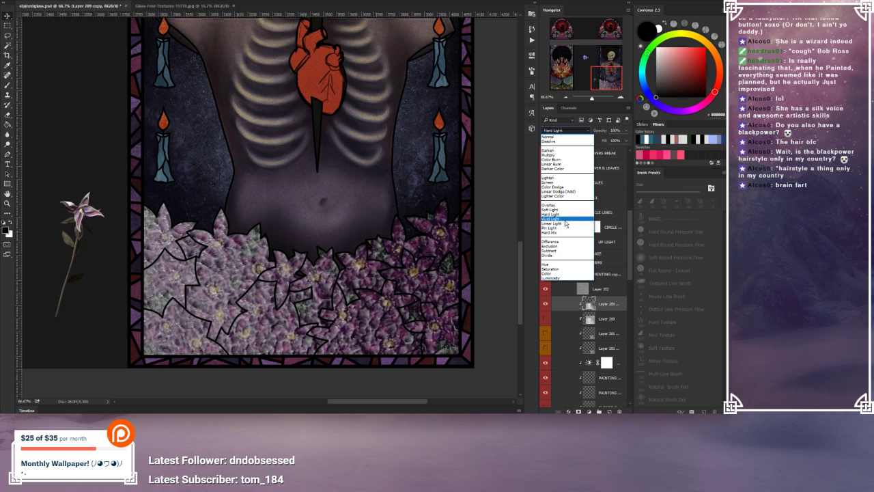
click(565, 220)
click(570, 132)
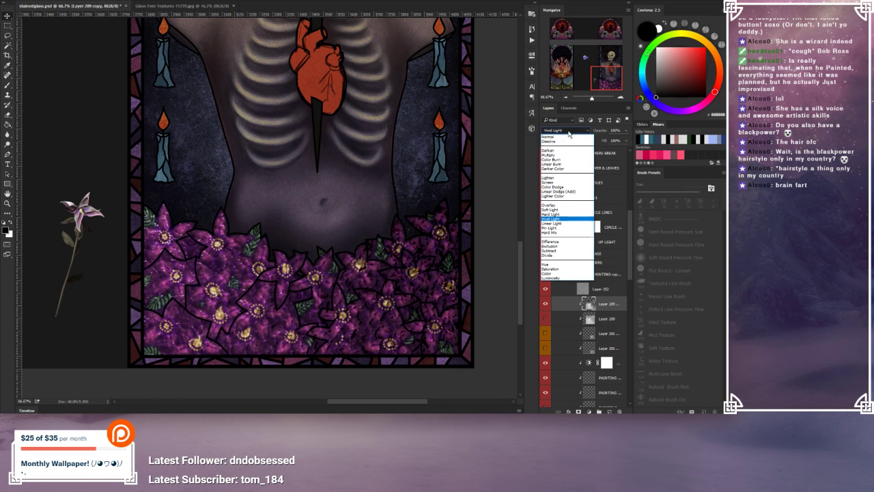
click(562, 208)
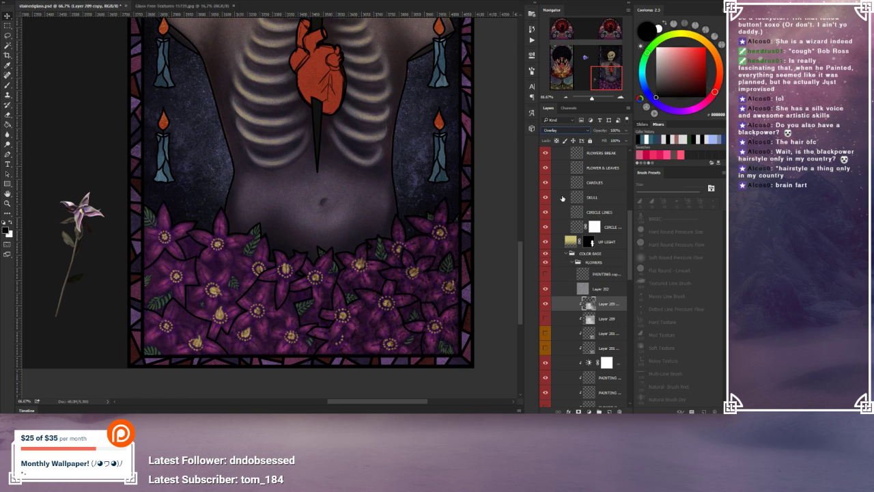
click(549, 303)
click(549, 304)
click(621, 97)
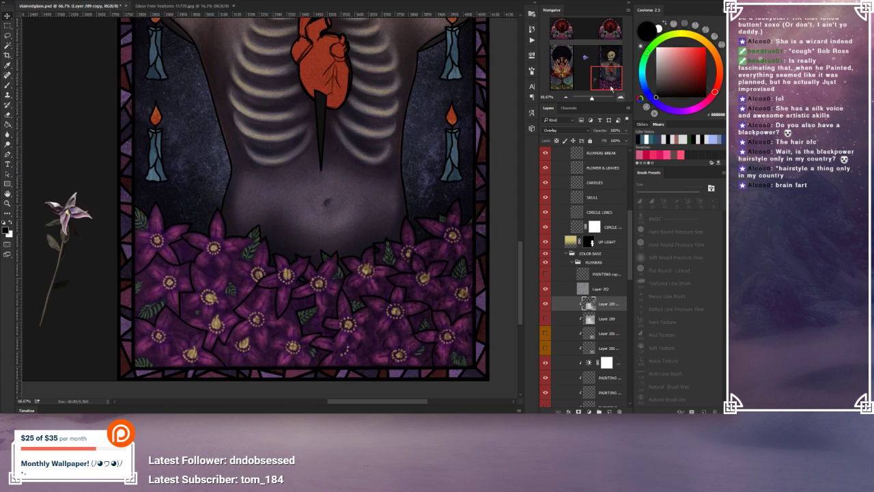
drag(605, 77, 612, 88)
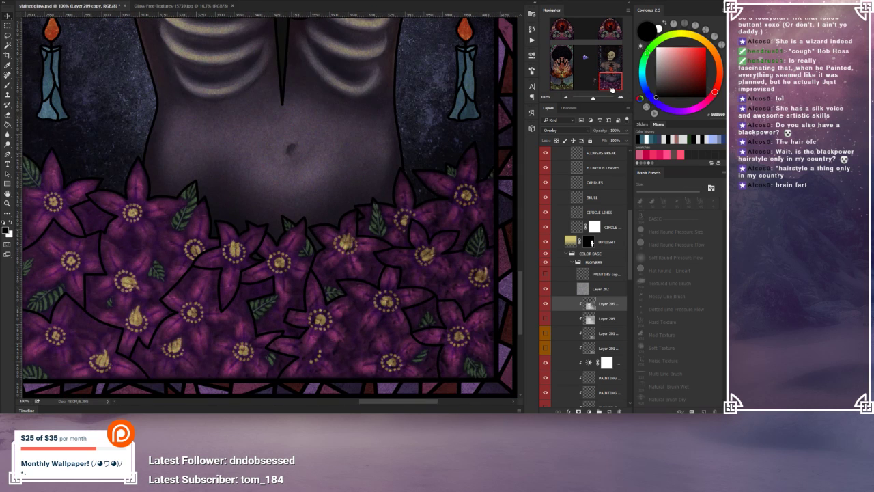
click(567, 100)
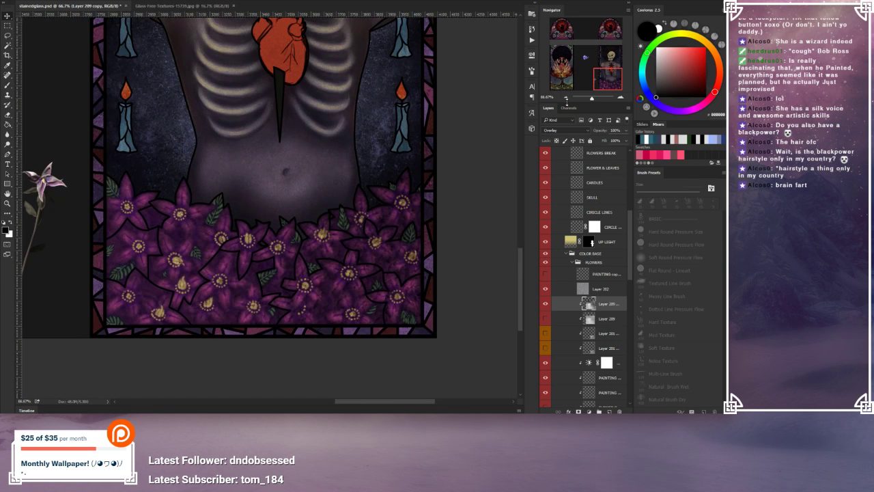
Step: Scale down the Layer 209 copy texture from its corner and move it over the flower bed
right_click(271, 169)
click(311, 243)
click(565, 100)
click(564, 100)
click(564, 100)
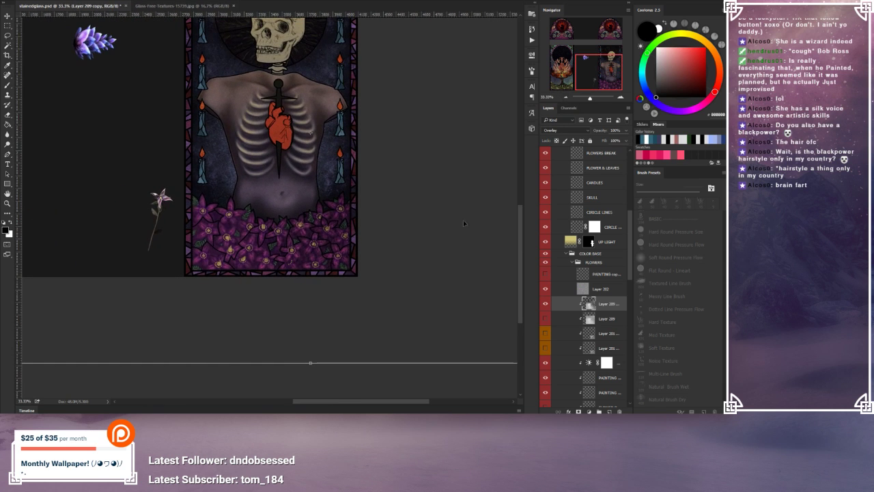
drag(302, 235, 502, 216)
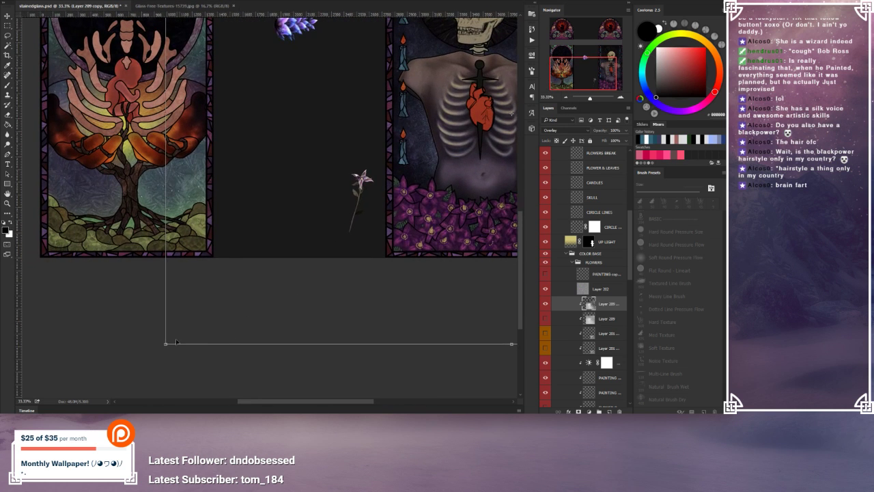
drag(166, 343, 344, 226)
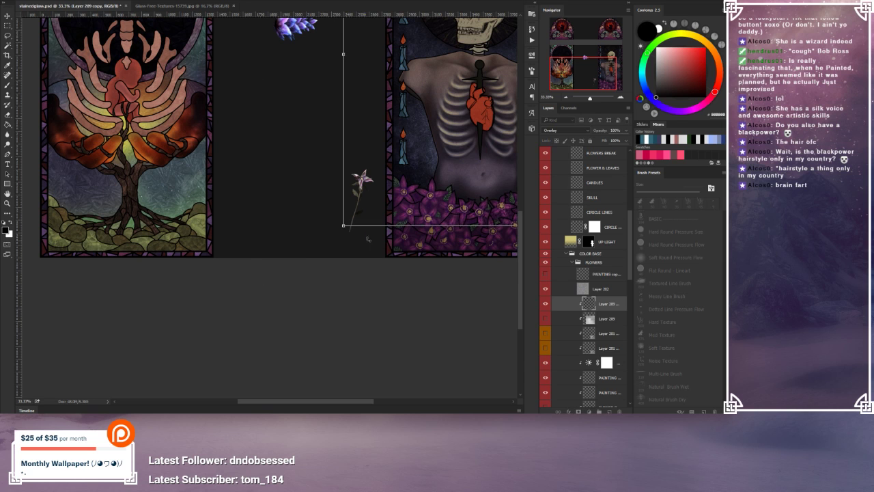
drag(448, 184, 315, 264)
Step: Fine-tune the position of the Layer 209 copy texture so its grain covers all the purple flowers
click(619, 96)
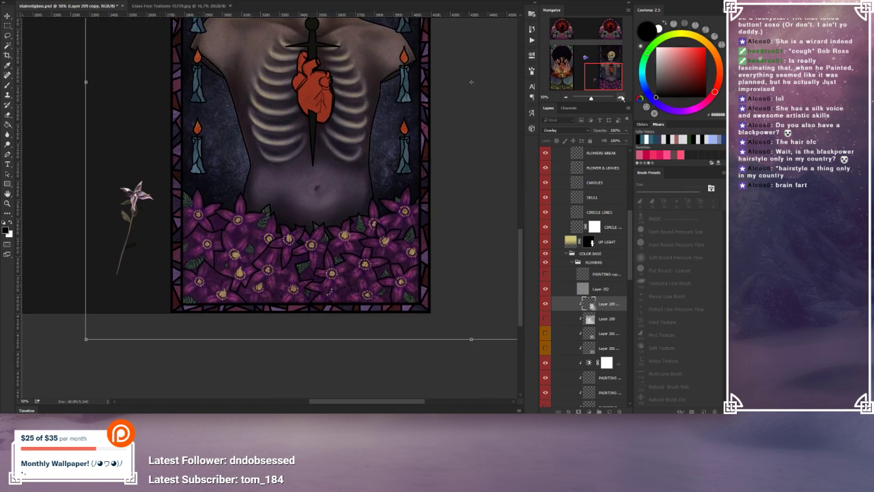
click(619, 97)
click(619, 96)
drag(390, 195, 319, 121)
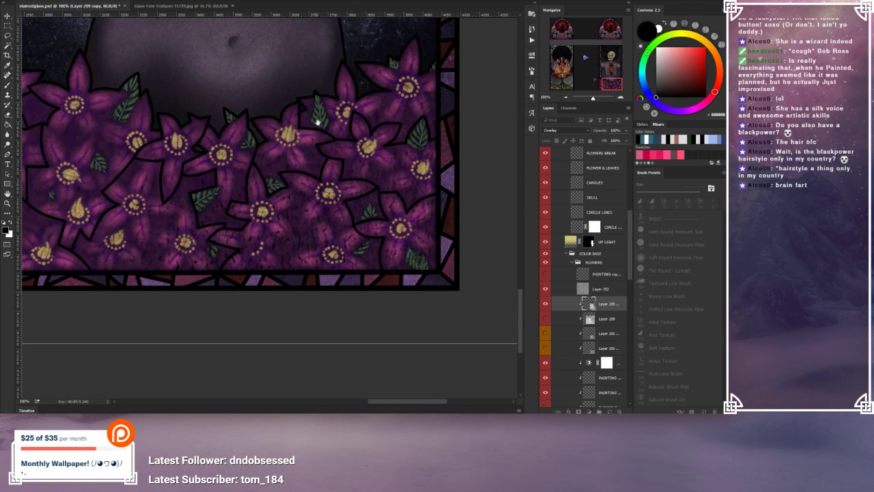
drag(260, 183, 424, 253)
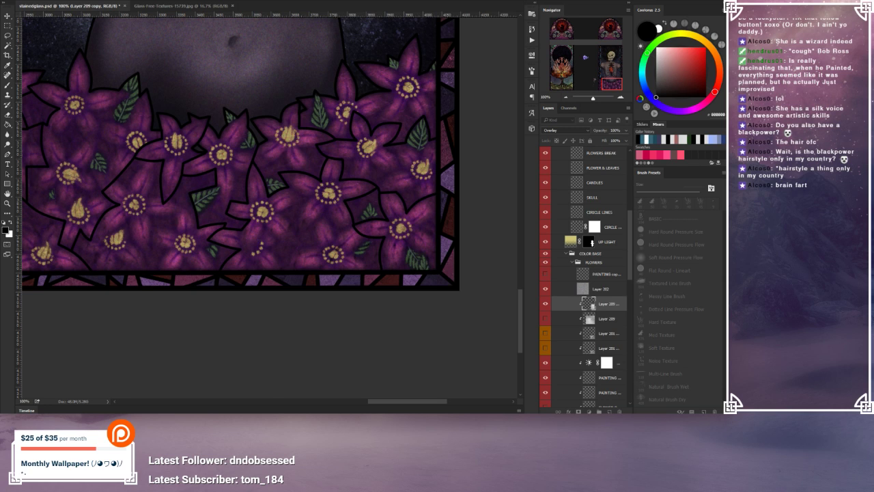
drag(274, 172, 365, 179)
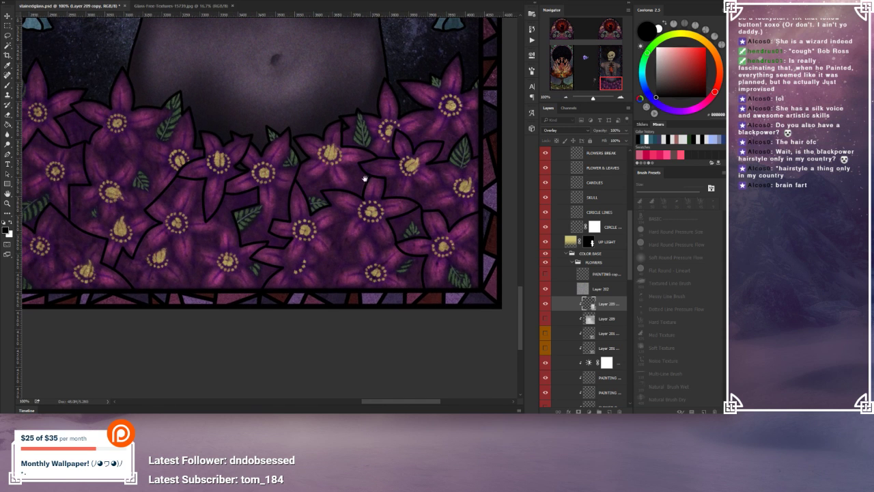
click(566, 98)
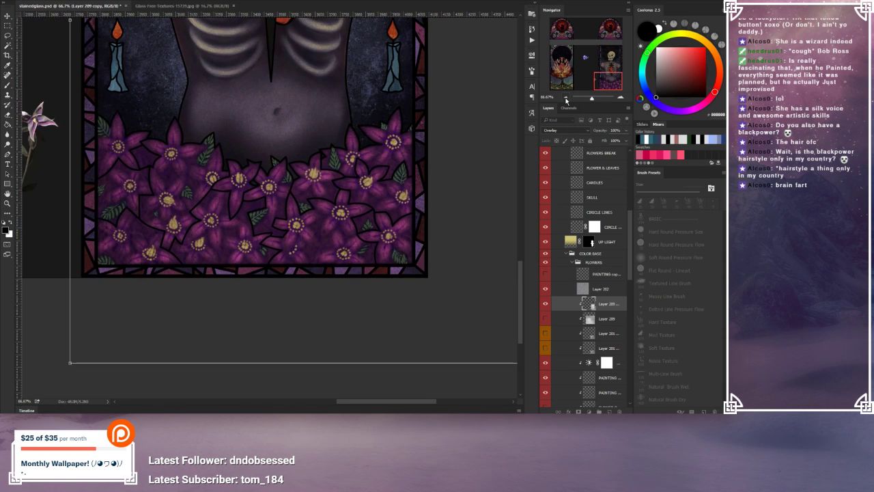
drag(290, 204, 278, 261)
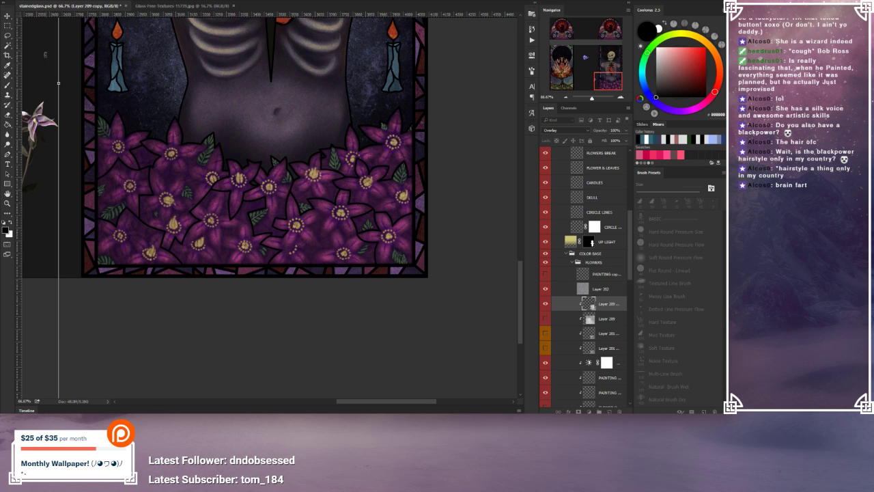
click(11, 30)
click(328, 144)
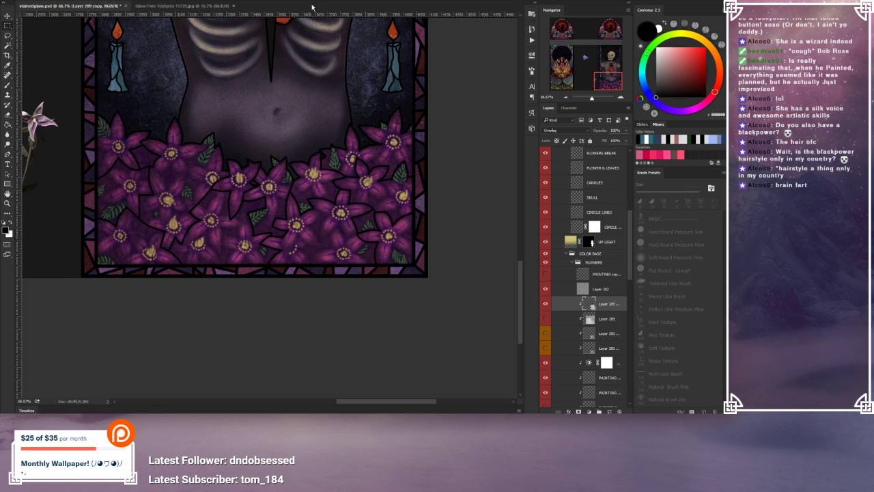
Step: Apply the Sharpen filter twice to the Layer 209 copy texture
click(123, 0)
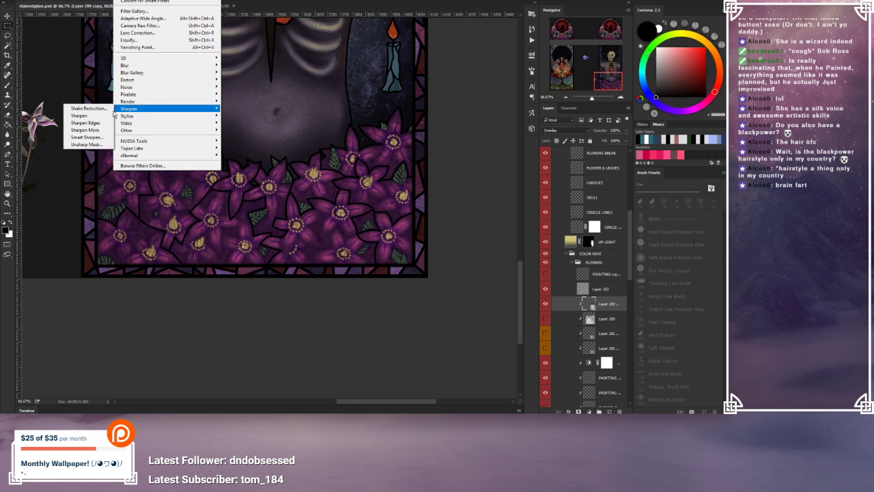
click(99, 117)
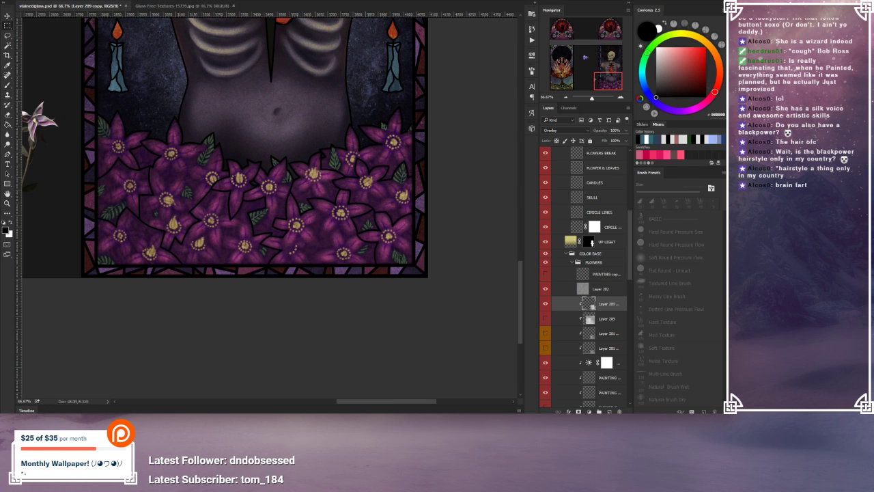
key(alt+t)
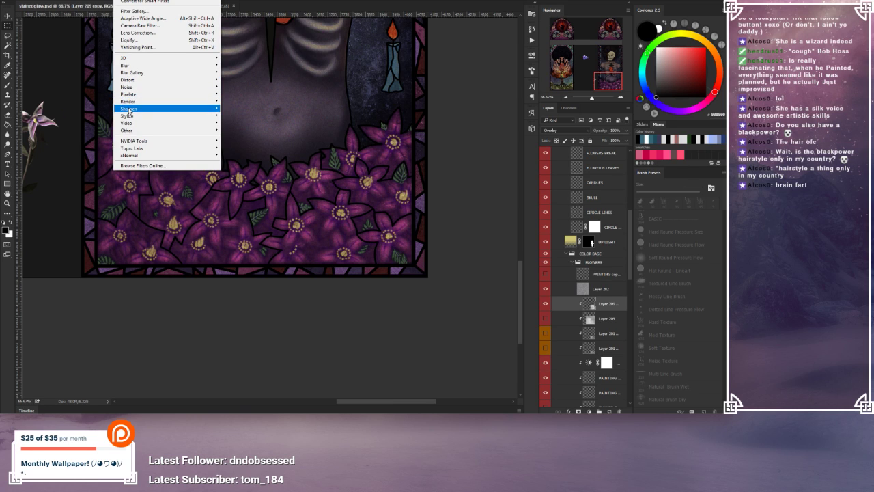
mouse_move(128, 112)
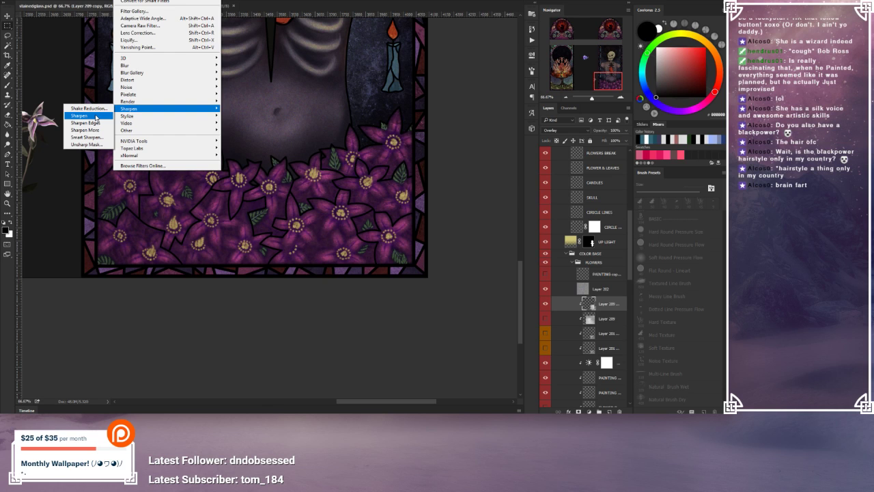
click(95, 117)
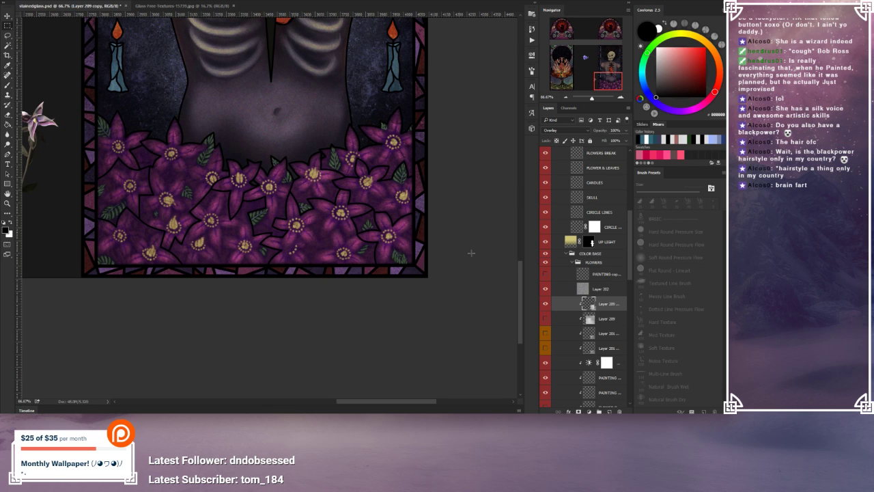
Step: Compare the Layer 209 copy texture with each of the two Layer 201 textures on the flowers, and review the neighbouring tree panel
click(545, 304)
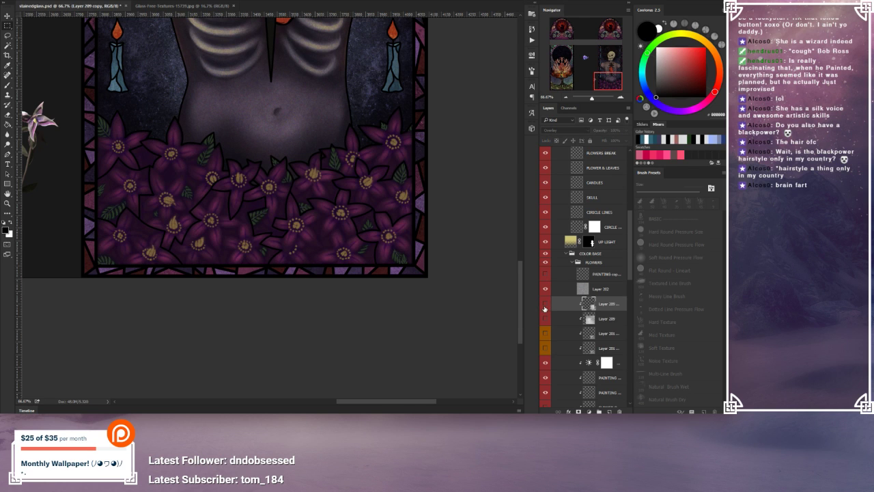
click(545, 349)
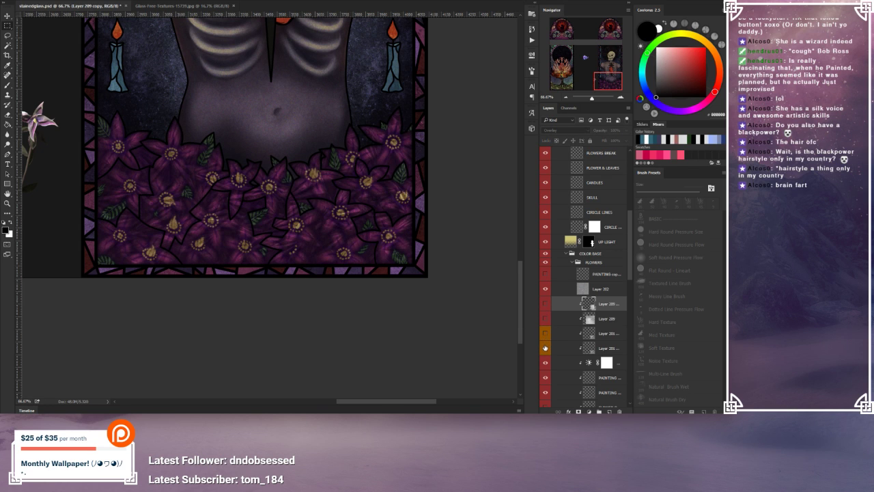
click(545, 348)
click(544, 333)
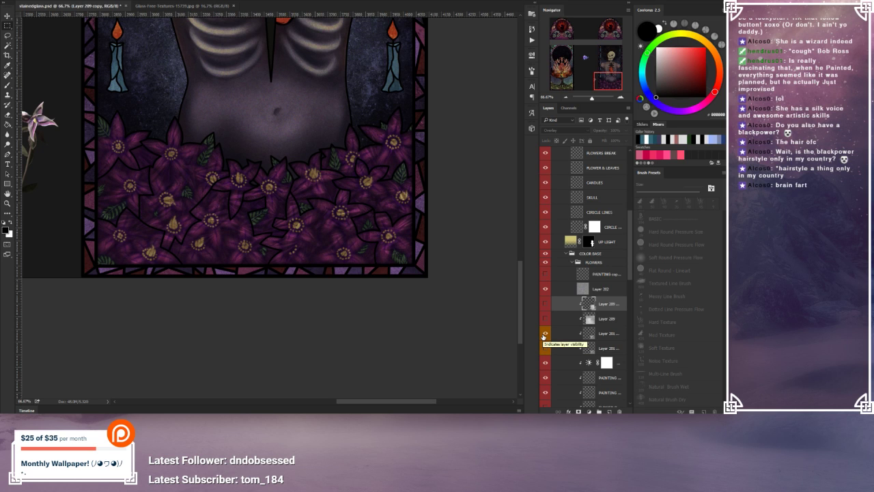
click(544, 334)
click(544, 304)
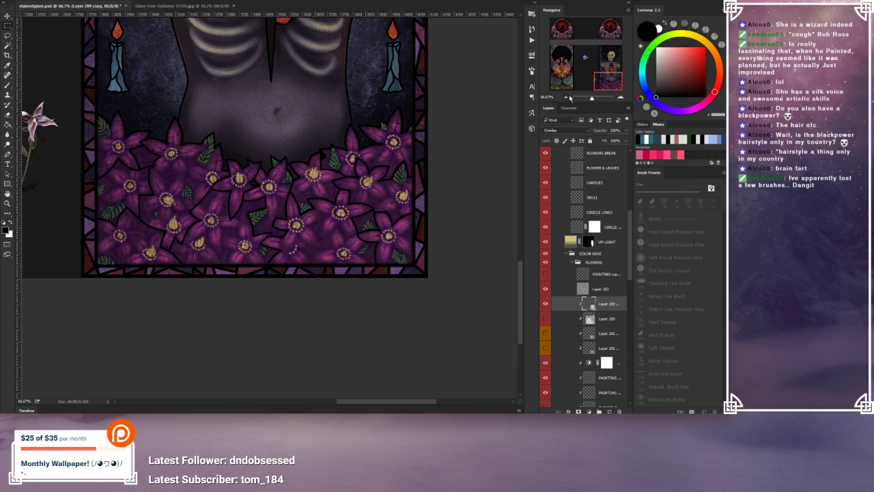
click(567, 98)
click(561, 60)
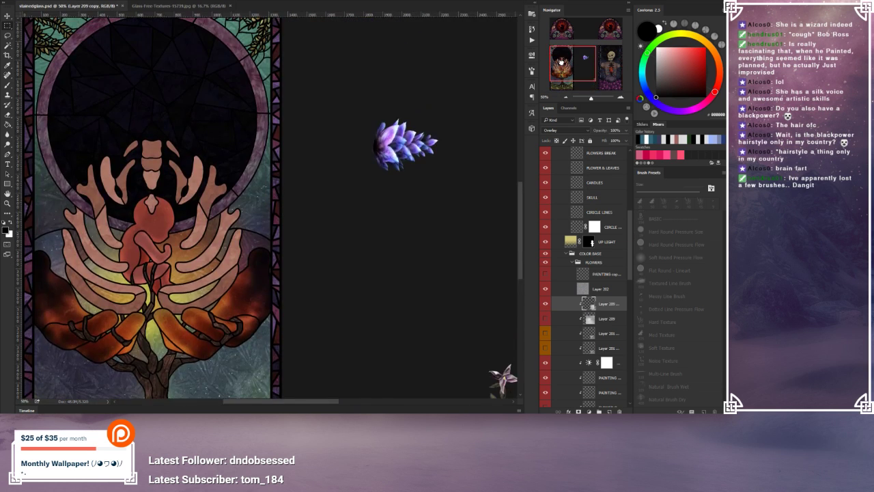
drag(561, 60, 584, 70)
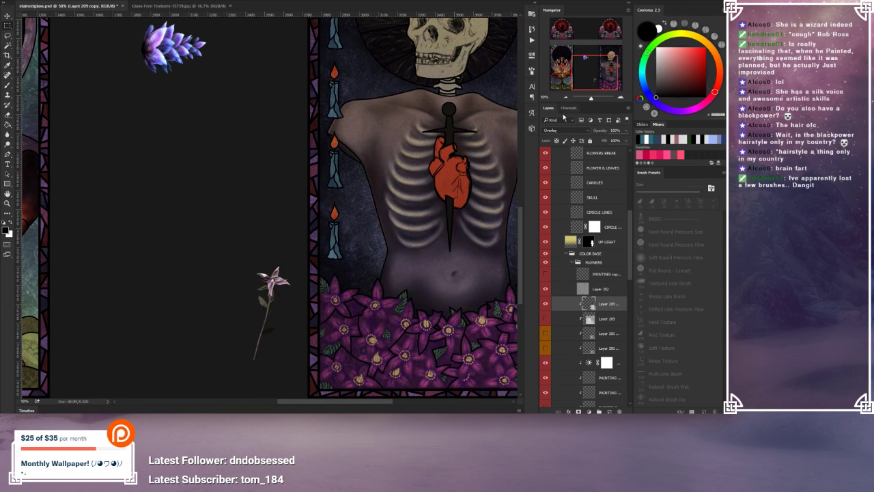
Step: Compare the Layer 209 copy texture with the upper Layer 201 texture on the flowers while viewing both panels
click(567, 98)
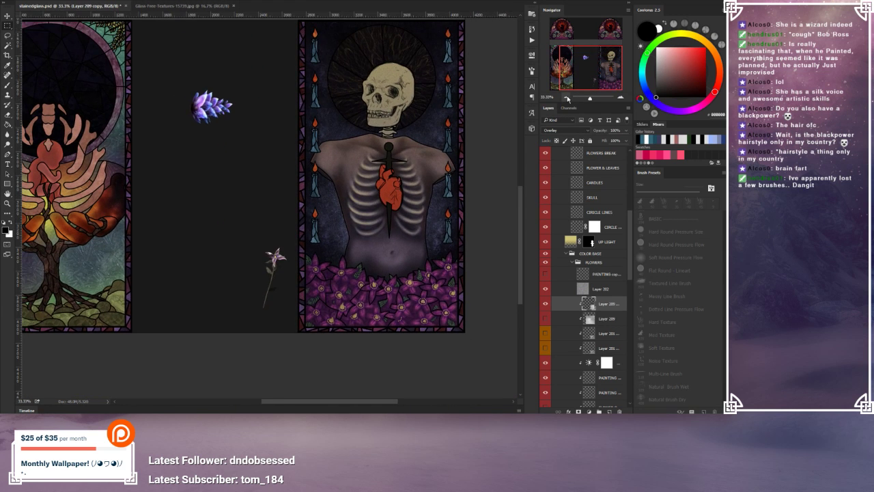
click(568, 98)
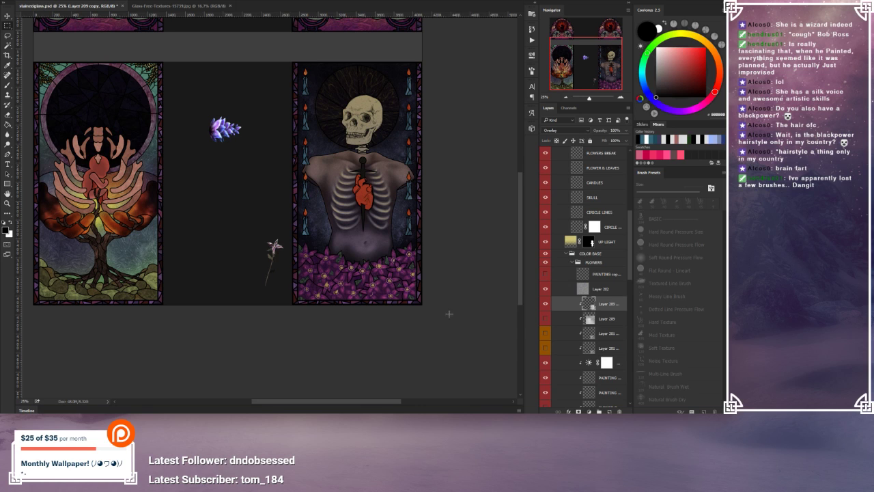
click(546, 307)
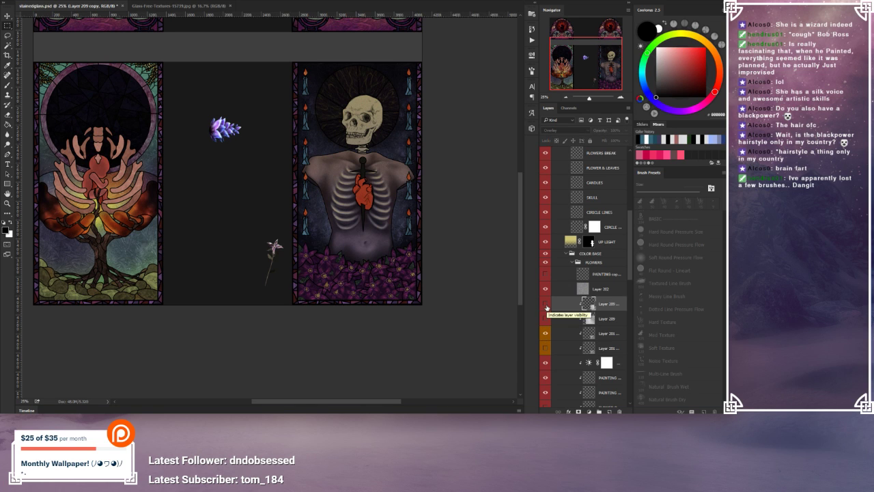
click(546, 307)
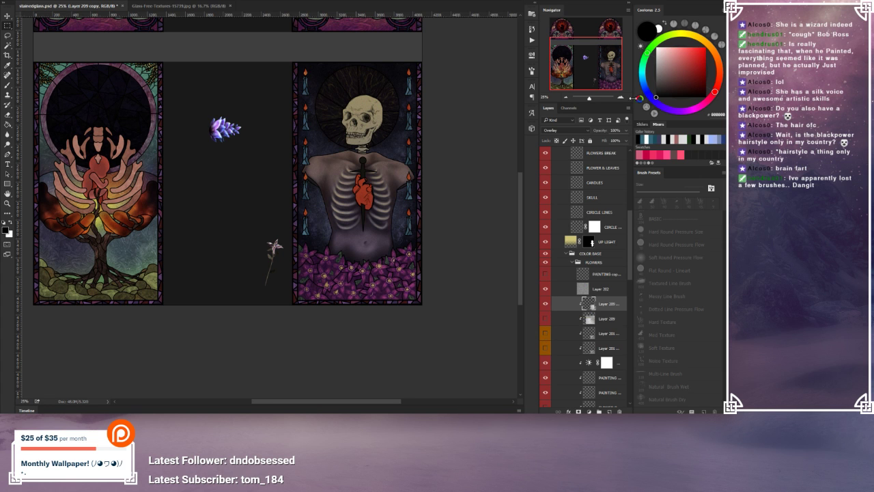
Step: Try the Multiply, Color Dodge and Soft Light blend modes on the Layer 209 copy texture, ending back on Overlay
key(ctrl+plus)
key(ctrl+plus)
key(ctrl+plus)
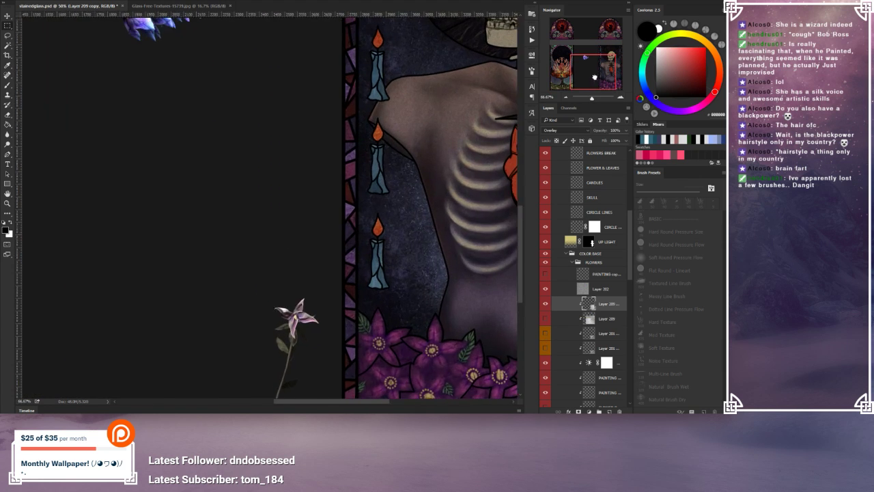
drag(593, 76, 609, 85)
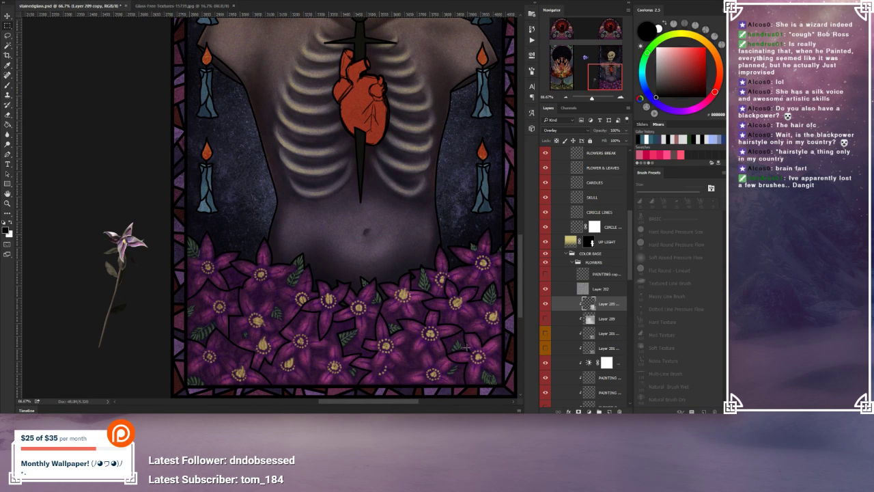
drag(410, 316, 385, 291)
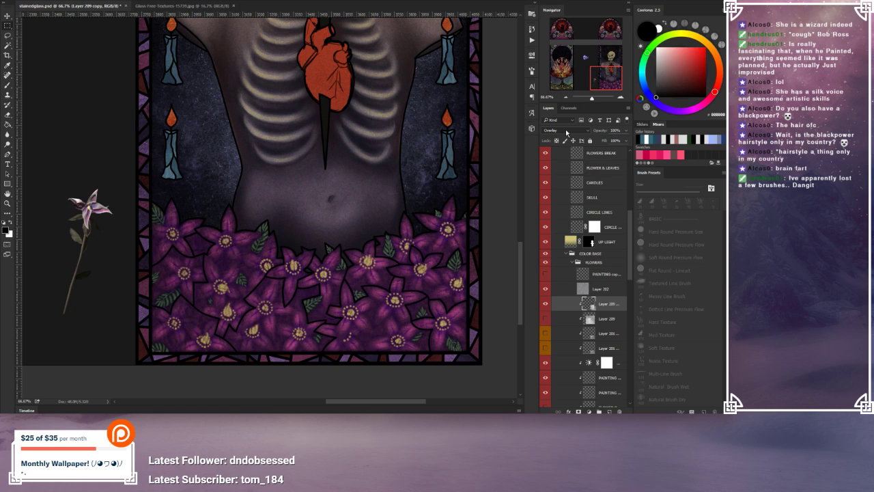
click(564, 131)
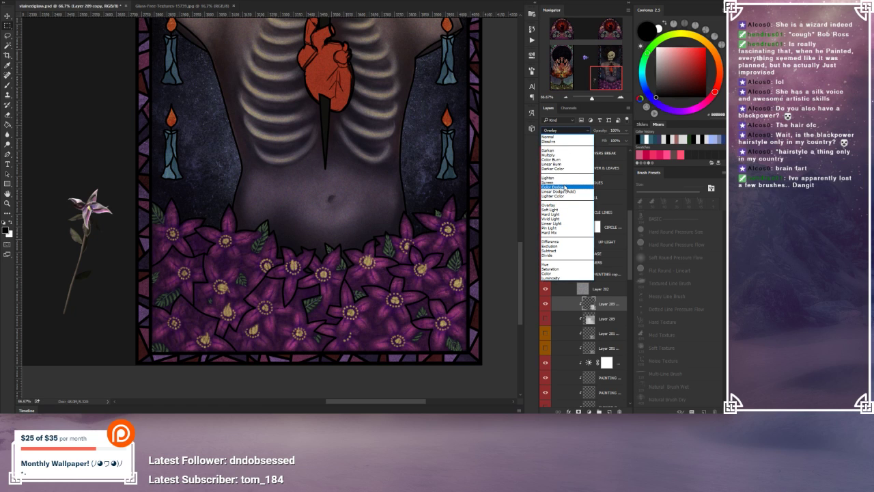
click(555, 155)
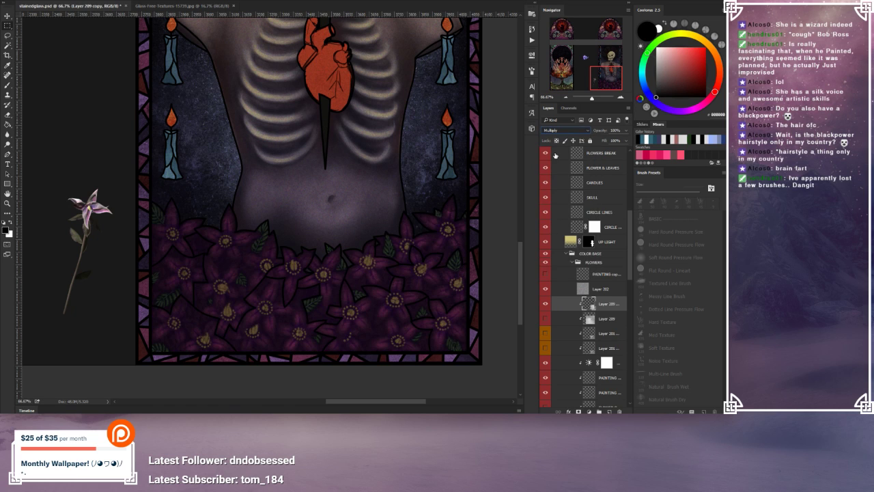
click(558, 130)
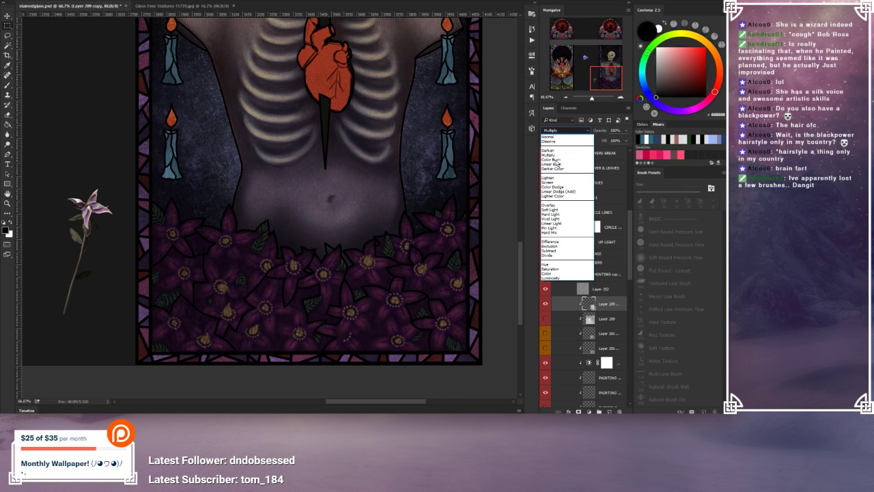
click(559, 182)
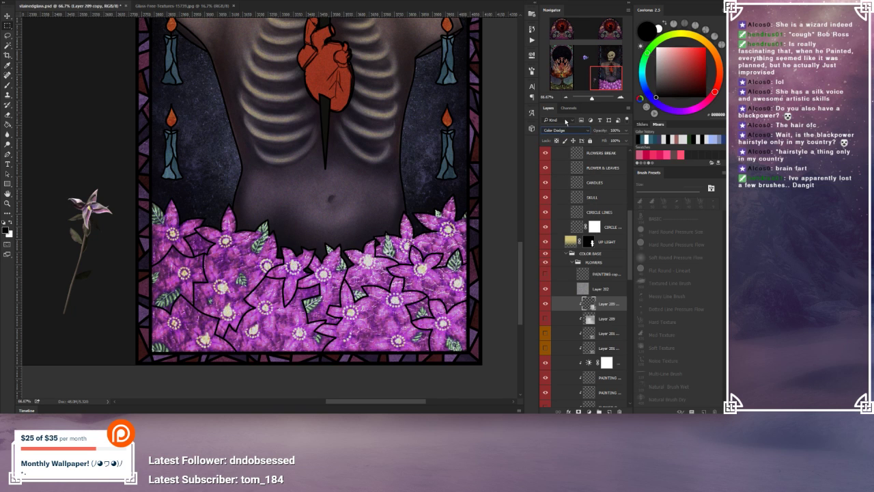
click(565, 130)
click(567, 212)
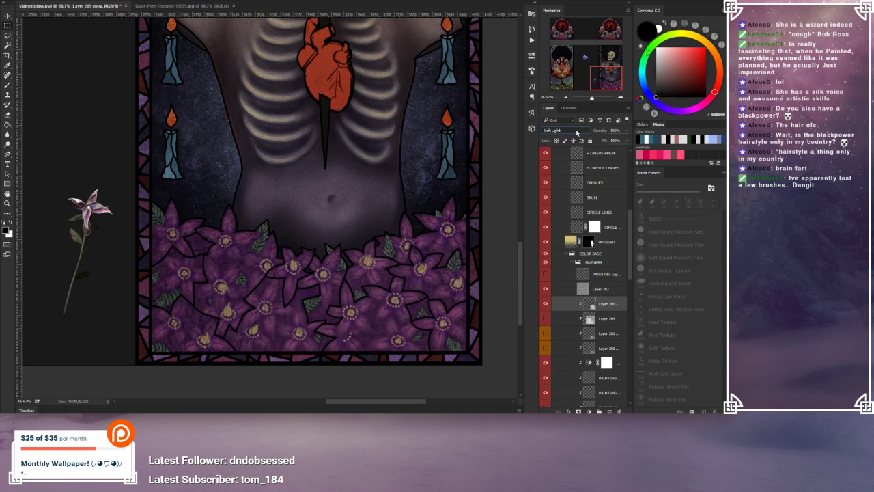
click(576, 131)
click(567, 205)
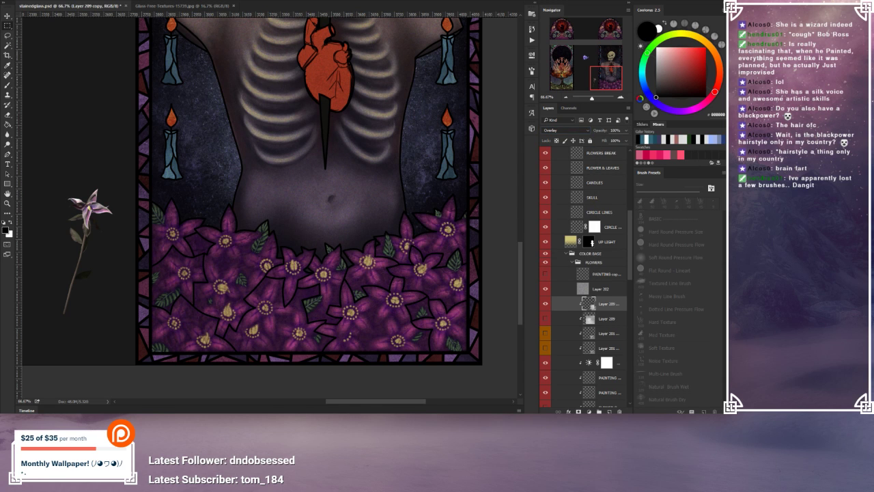
Step: Lower the white output level of the Layer 209 copy texture to 178 with Levels and compare the flowers with and without it
click(49, 1)
mouse_move(60, 2)
click(157, 10)
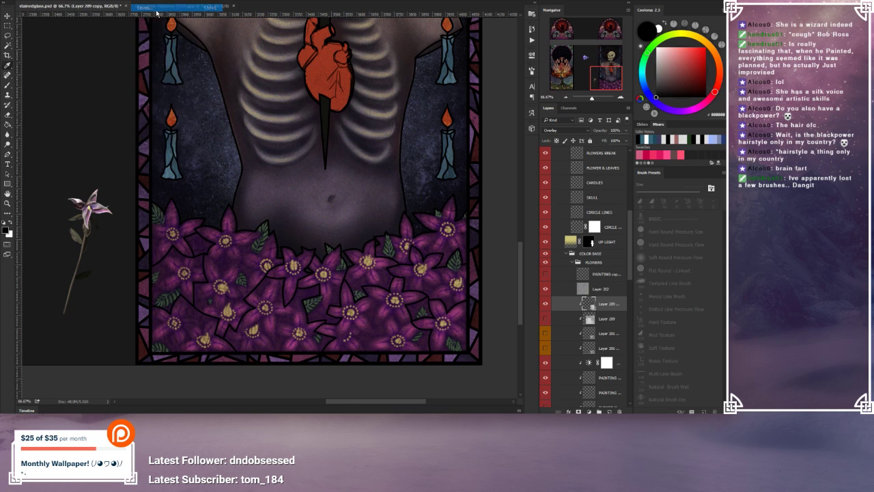
drag(149, 147, 121, 147)
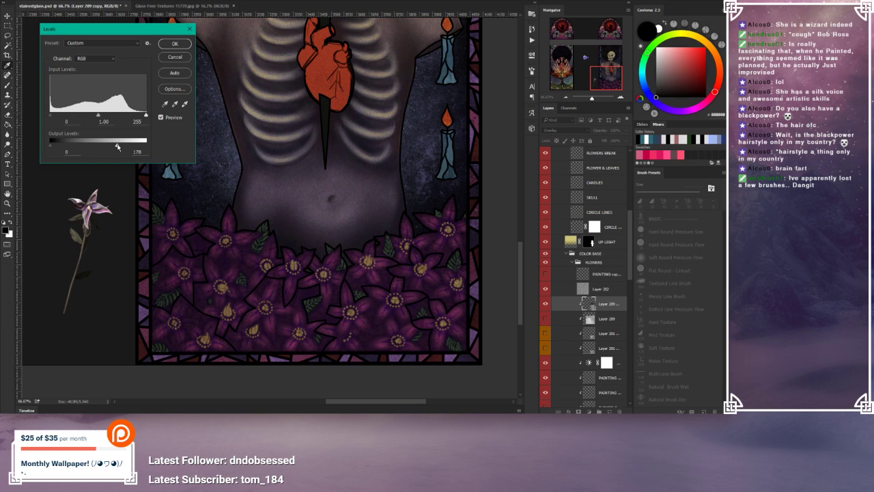
click(174, 44)
click(544, 305)
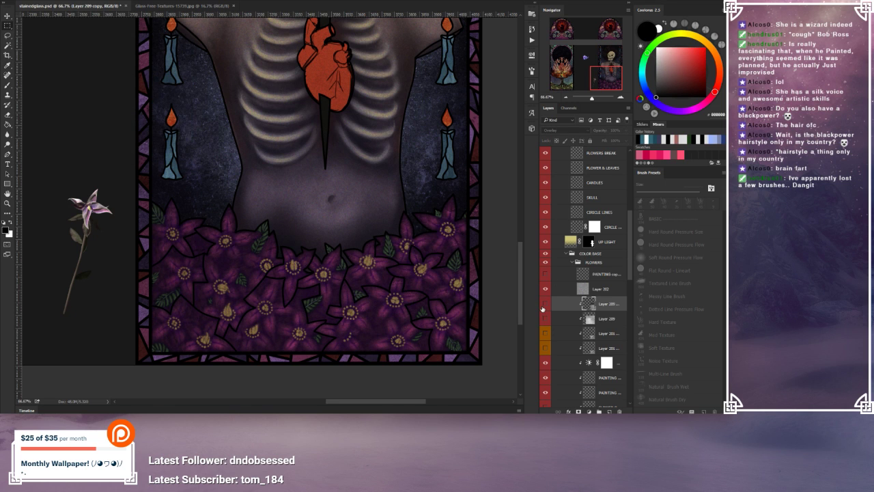
click(543, 307)
click(543, 305)
click(543, 305)
Step: Apply the Sharpen More filter to the Layer 209 copy texture
click(123, 1)
mouse_move(140, 110)
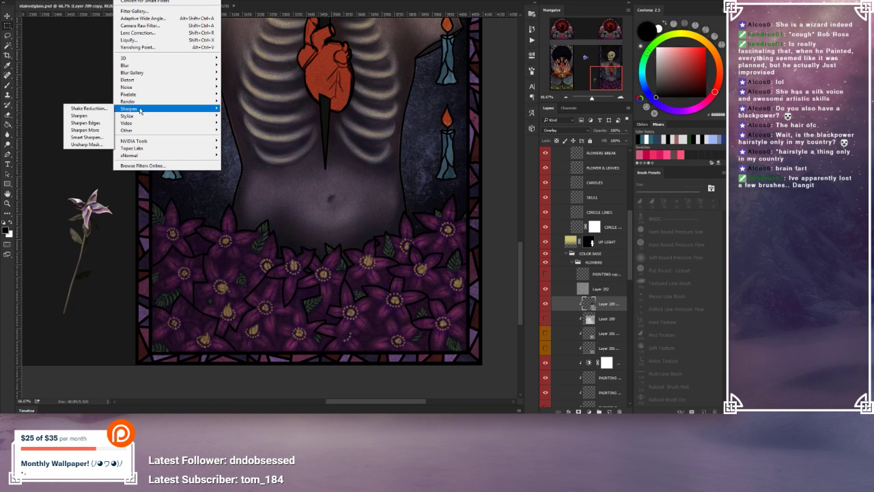
click(85, 129)
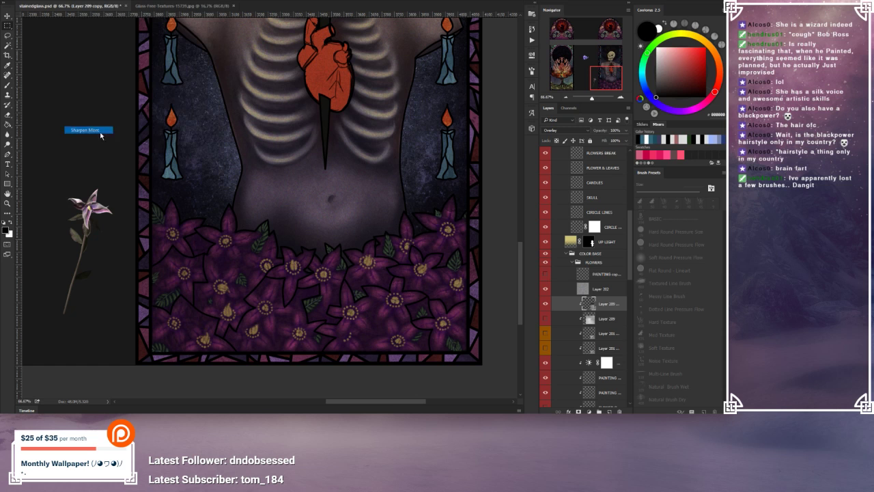
Step: Examine the sharpened texture across the whole flower bed, both close up and together with the torso and candles
click(620, 98)
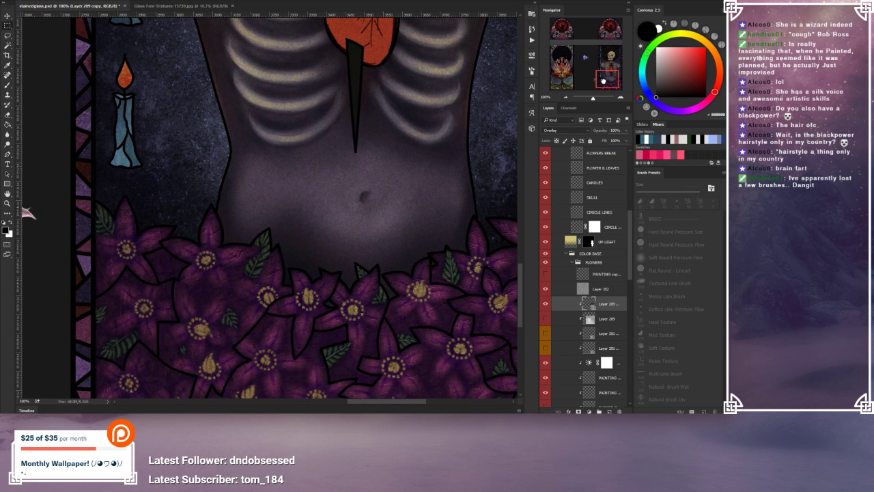
drag(603, 81, 606, 85)
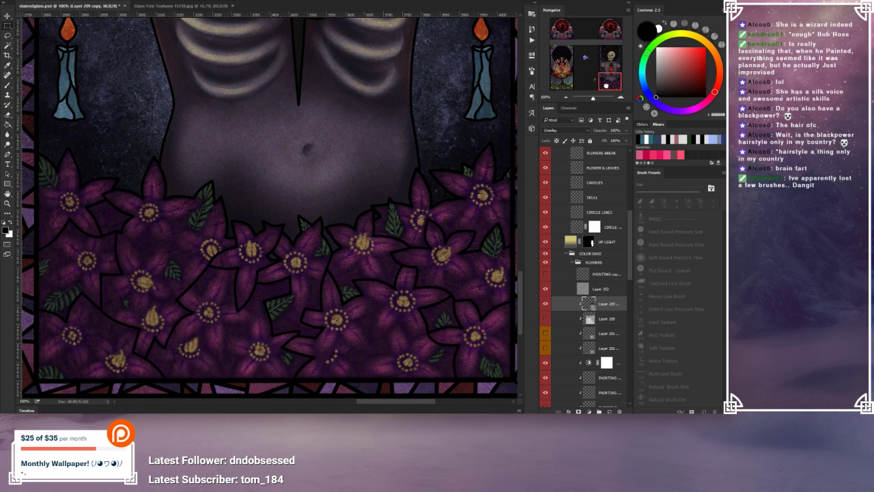
drag(605, 84, 608, 86)
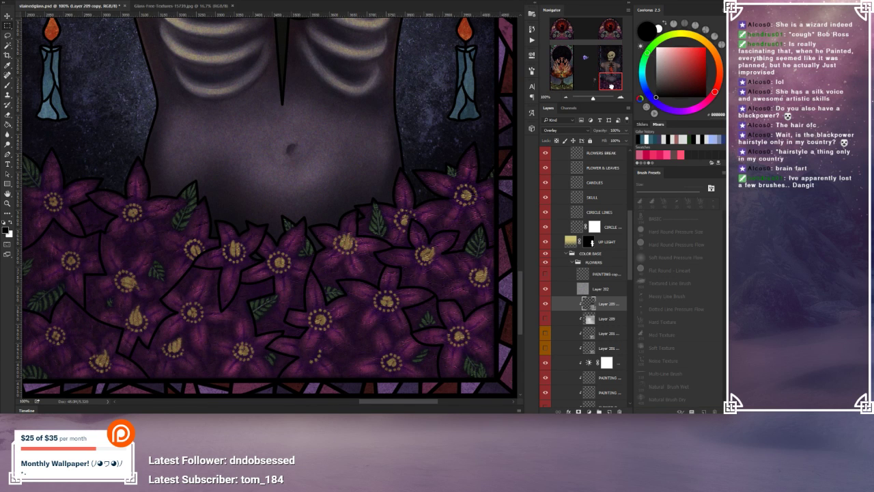
drag(608, 86, 595, 88)
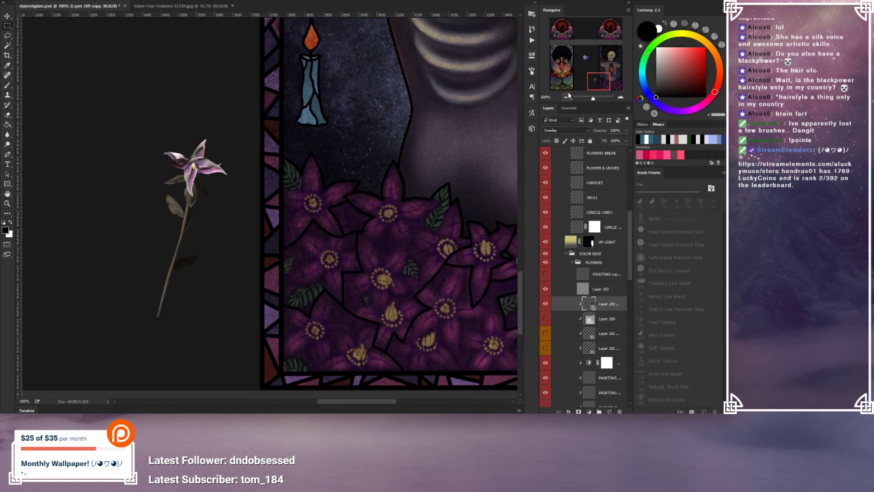
click(565, 98)
drag(597, 83, 604, 82)
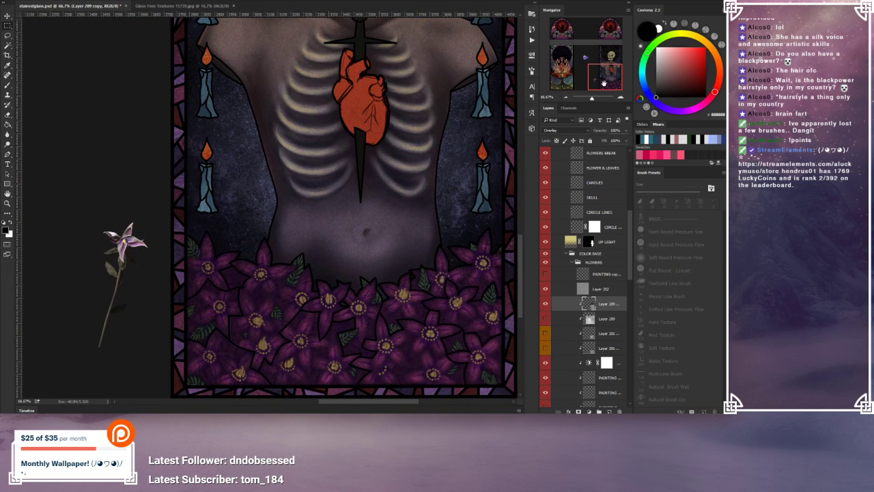
scroll(344, 185, down, 3)
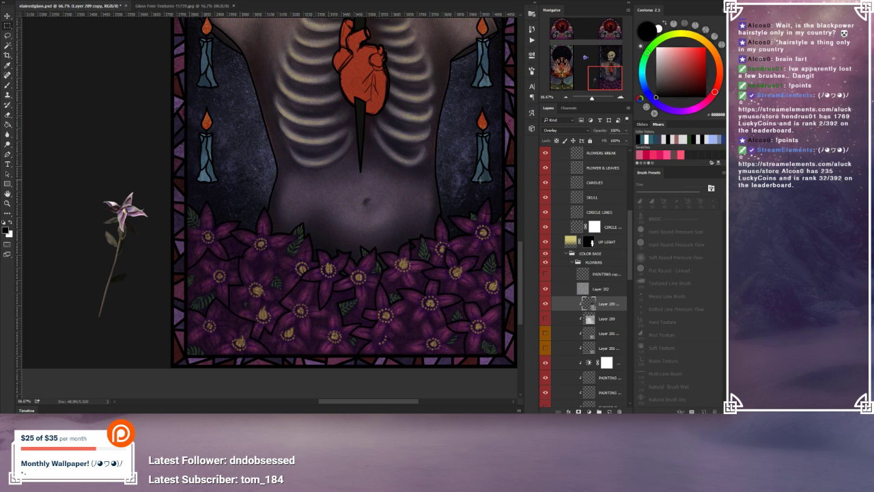
drag(437, 236, 375, 197)
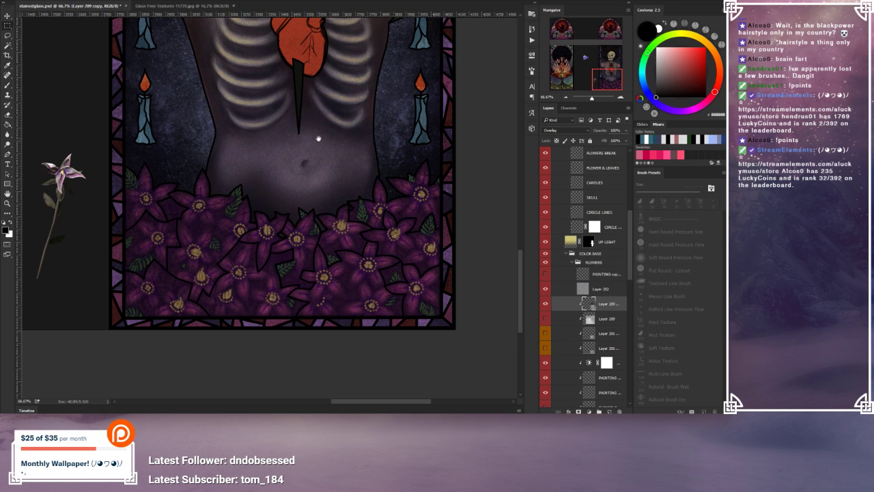
drag(318, 136, 327, 160)
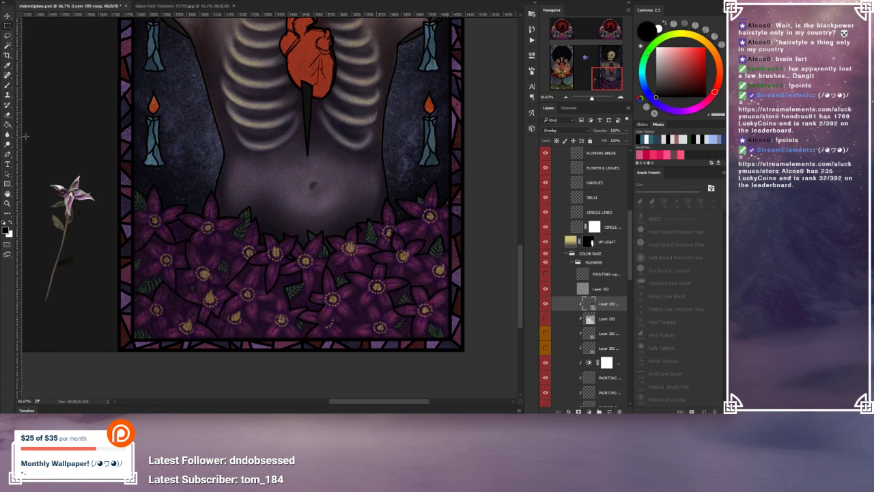
Step: Select the FLOWERS BREAK layer and collapse the FLOWERS group under COLOR BASE
scroll(625, 244, up, 5)
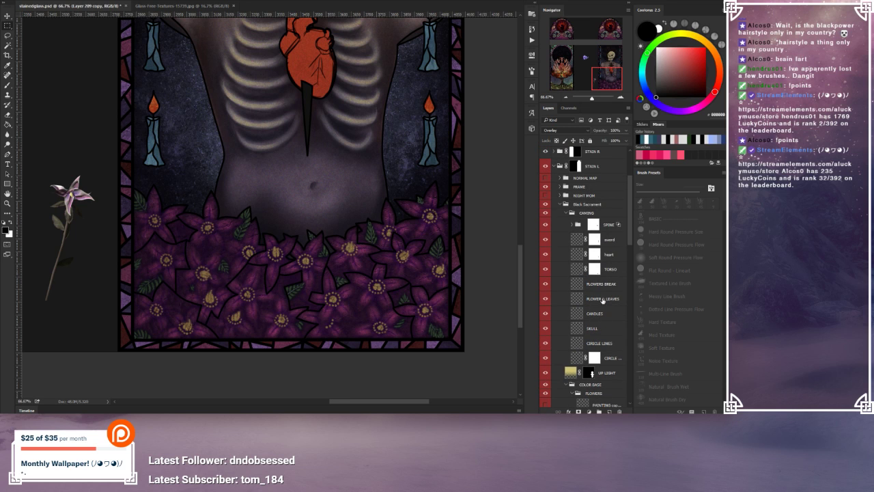
click(604, 287)
scroll(579, 307, down, 5)
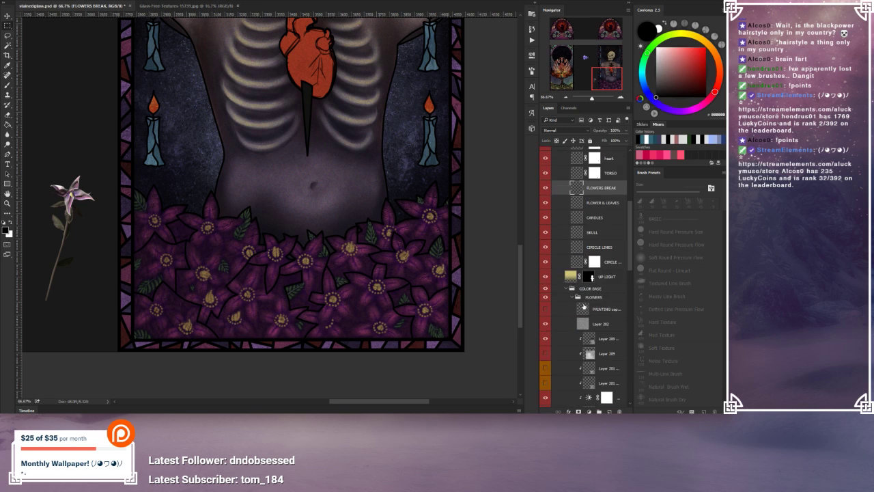
click(574, 253)
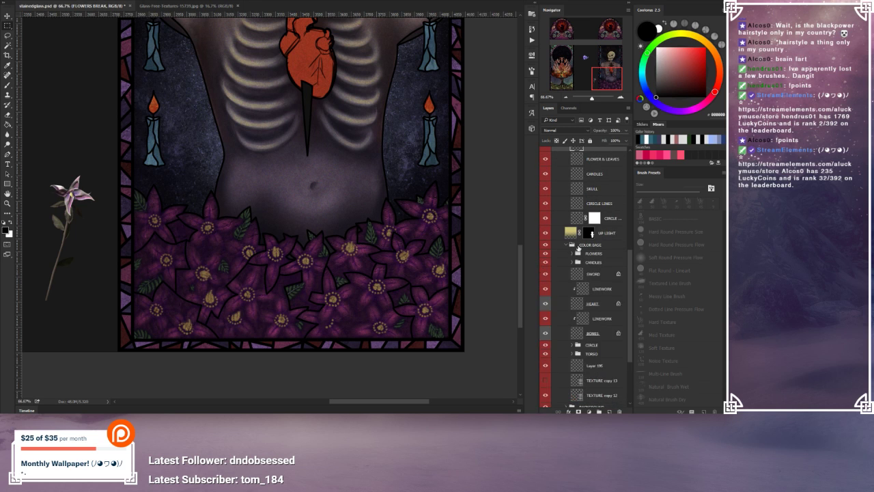
scroll(604, 219, up, 1)
Step: Start a Pen path along the outer edge of the lower-left petal on the incomplete flower just right of center in the flower bed's bottom row
click(621, 97)
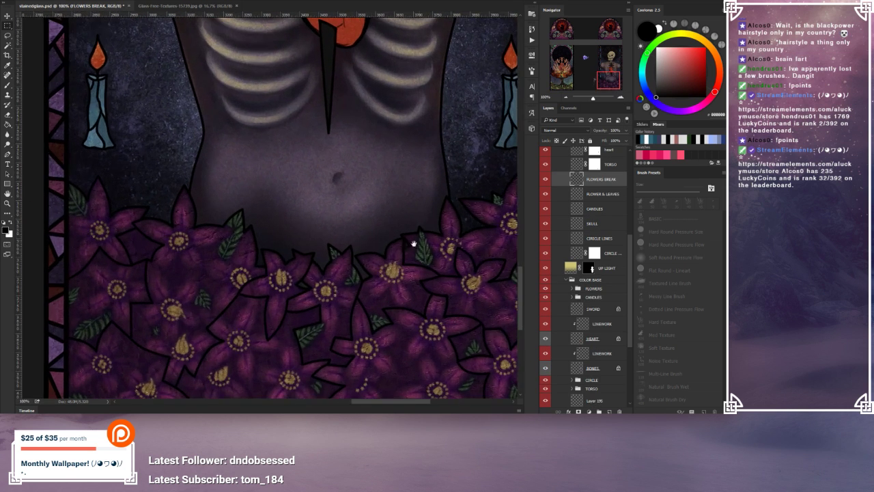
drag(413, 243, 341, 111)
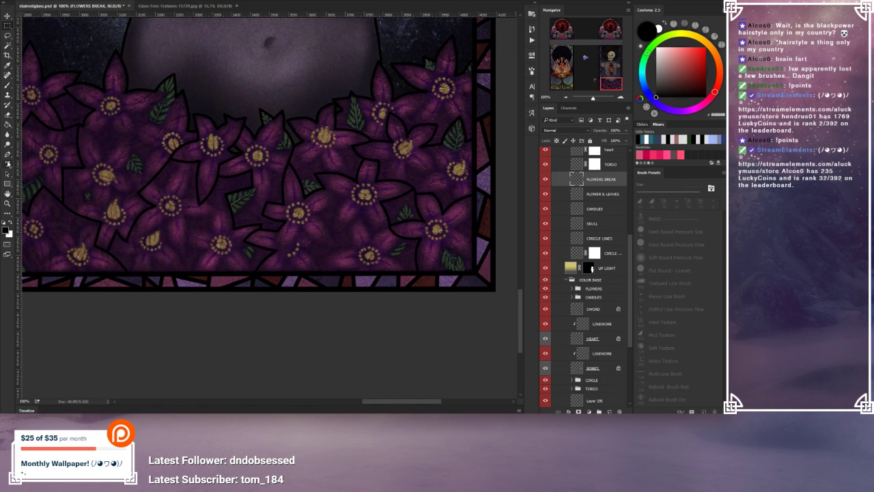
click(8, 91)
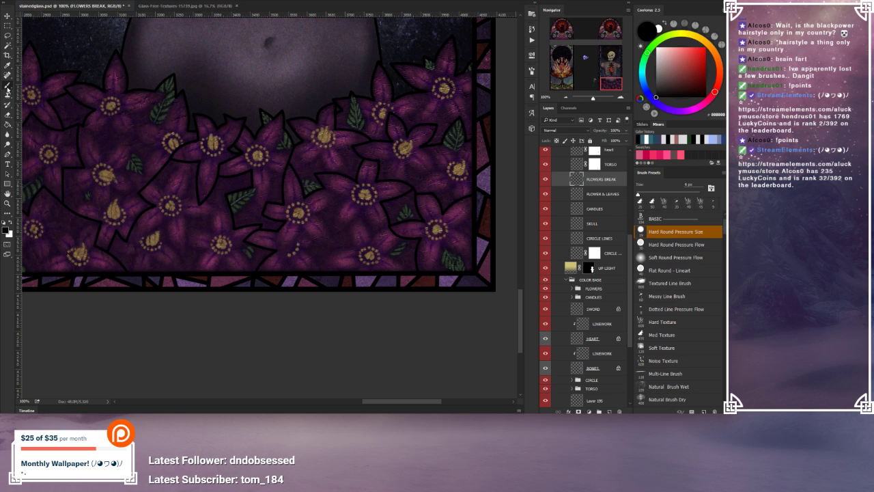
click(8, 155)
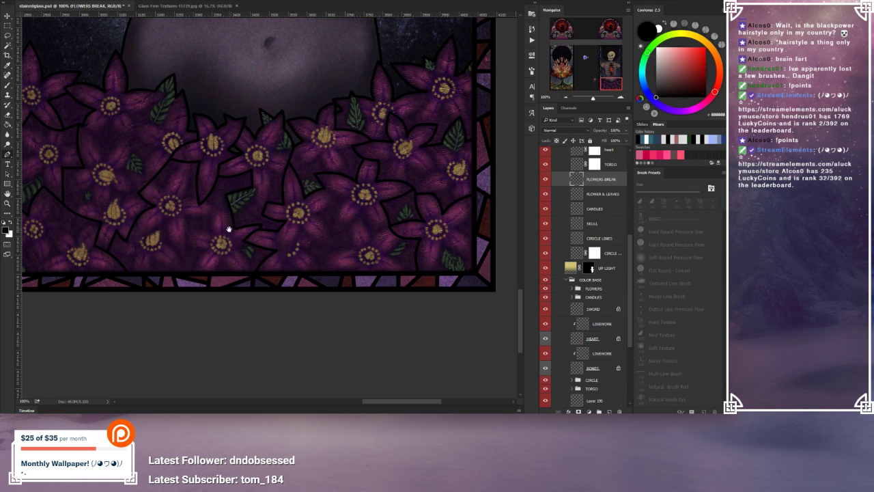
mouse_move(229, 229)
mouse_down()
mouse_move(262, 251)
mouse_move(299, 238)
mouse_move(282, 225)
mouse_up()
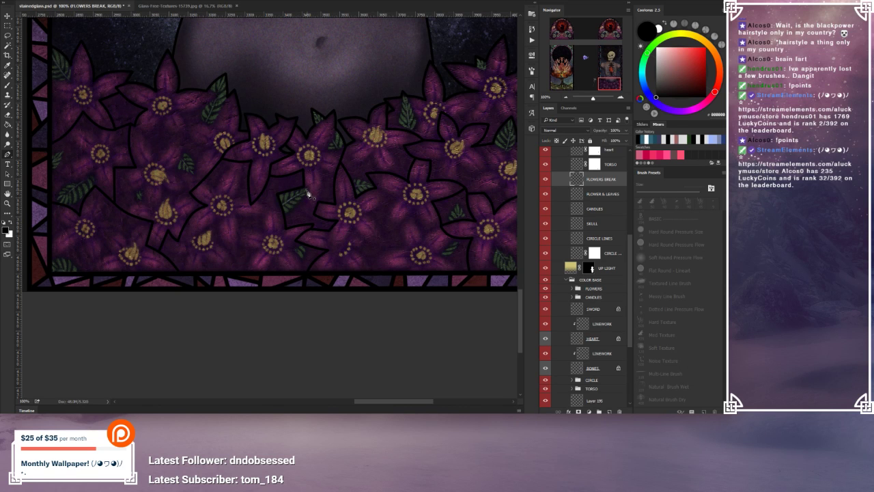
drag(356, 242, 292, 232)
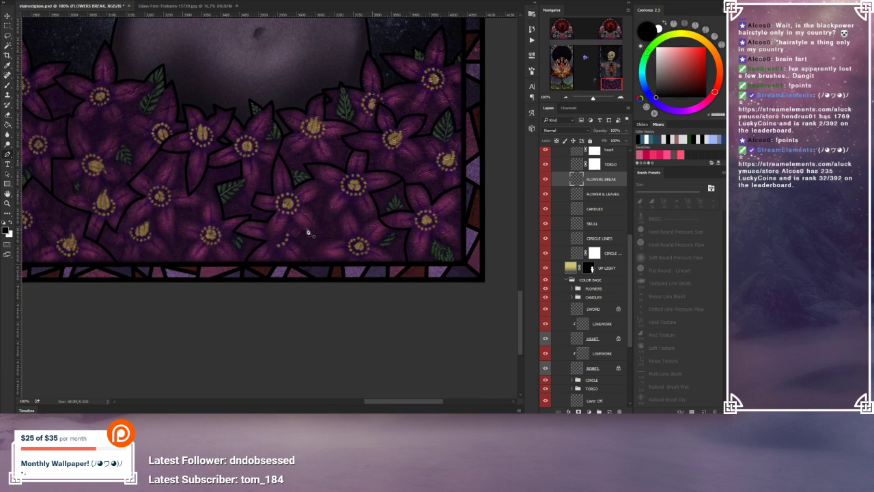
click(620, 96)
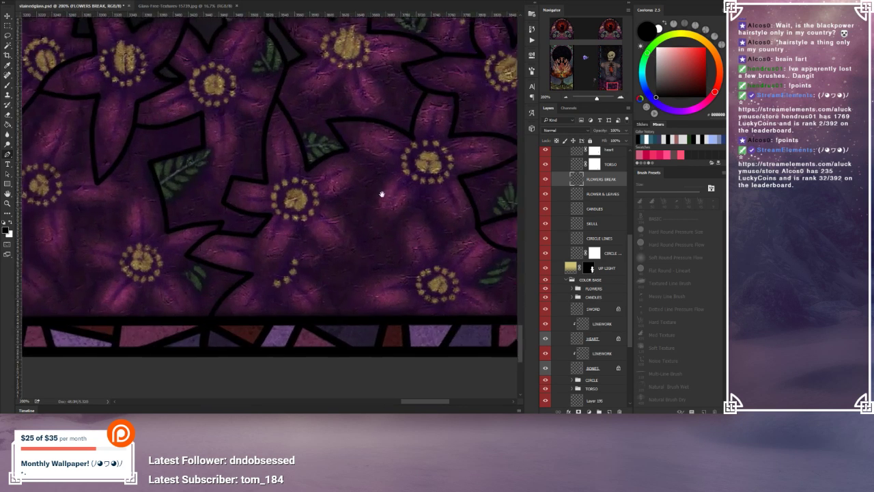
drag(309, 238, 223, 215)
click(180, 213)
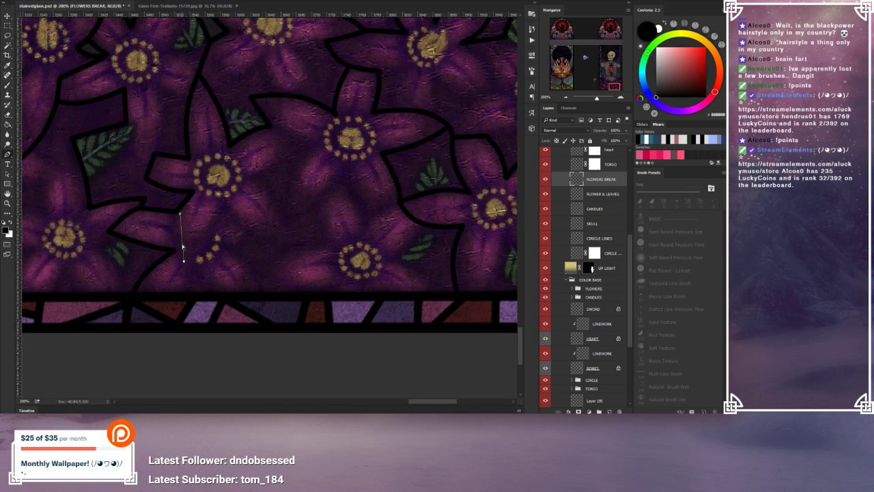
click(176, 264)
drag(174, 247, 177, 244)
click(179, 236)
Step: Extend the path from that petal's tip up to the notch below the flower's center and curve both petal edges
click(227, 202)
click(201, 238)
drag(200, 239, 172, 238)
click(178, 238)
click(176, 212)
key(ctrl+z)
drag(177, 238, 172, 236)
Step: Add a new layer above FLOWERS BREAK and continue the curved path around the flower's lower-right and upper-right petals
click(609, 411)
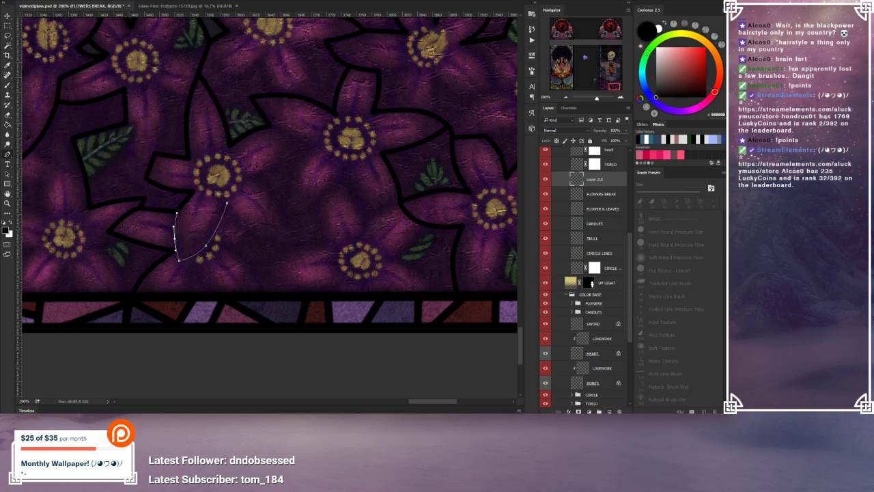
click(276, 246)
drag(252, 225, 247, 228)
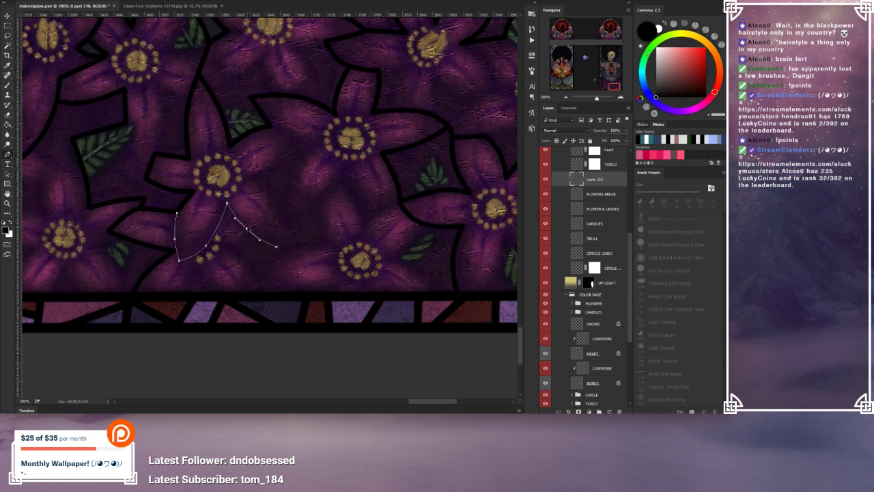
click(253, 180)
drag(266, 218, 280, 216)
drag(306, 149, 284, 167)
click(273, 126)
click(285, 136)
Step: Stroke the three-petal path with the Brush on the new layer and delete the path
right_click(338, 171)
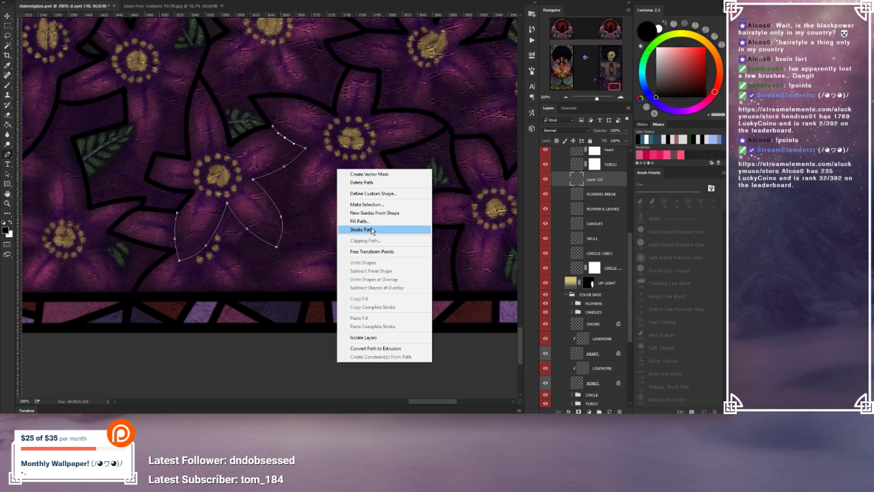
click(373, 231)
click(416, 129)
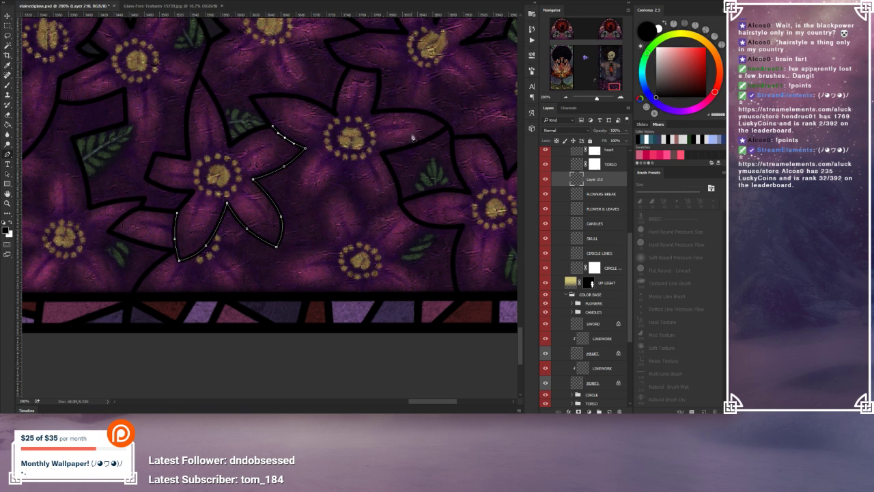
right_click(325, 228)
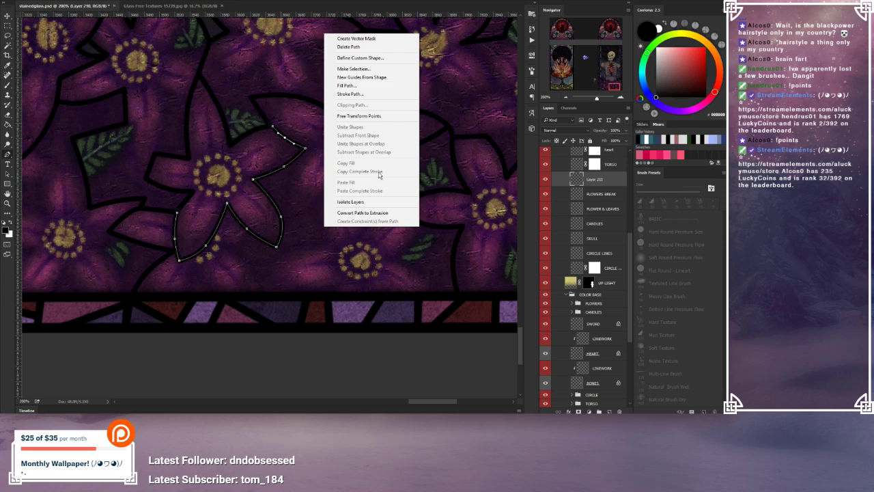
click(350, 47)
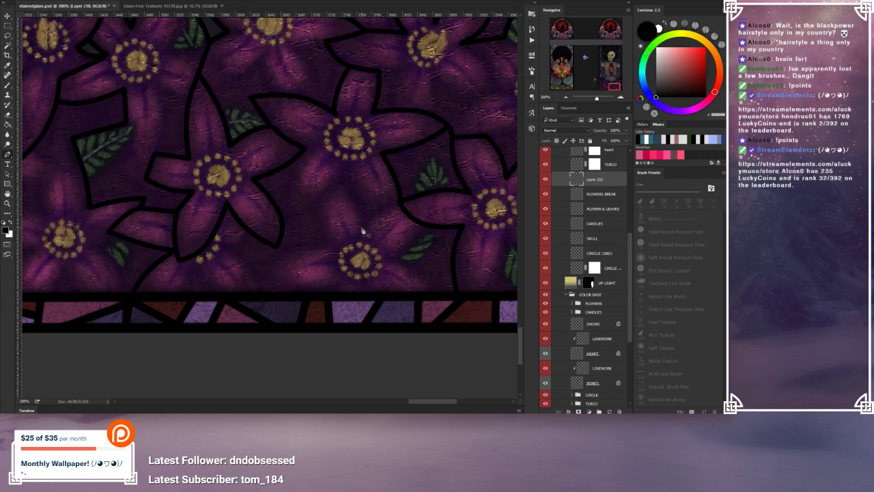
Step: Trace a path on the flower to the left, from its left petal's edge through the notch to the upper petal's tip
click(567, 97)
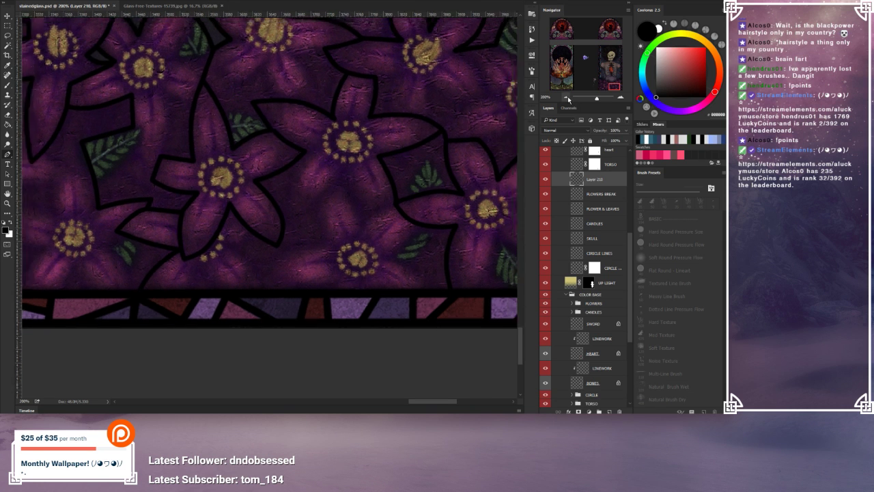
click(567, 98)
mouse_move(236, 103)
mouse_down()
mouse_move(300, 122)
mouse_move(309, 116)
mouse_up()
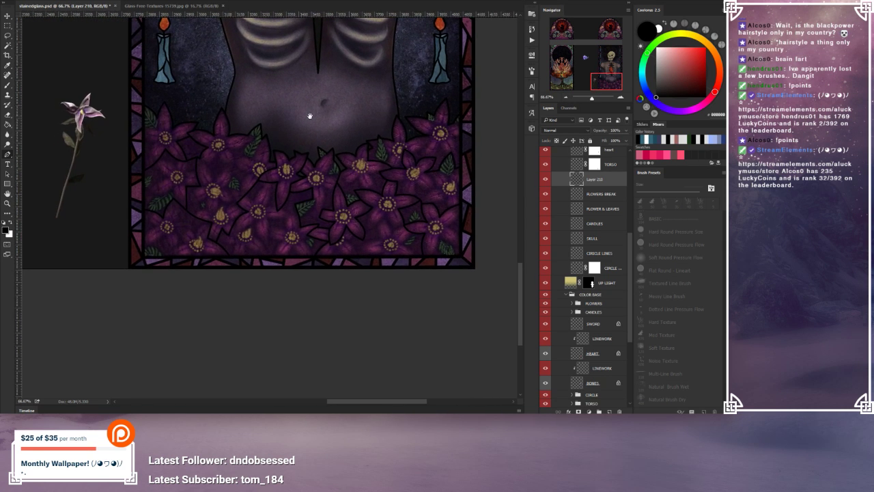
click(620, 97)
click(620, 98)
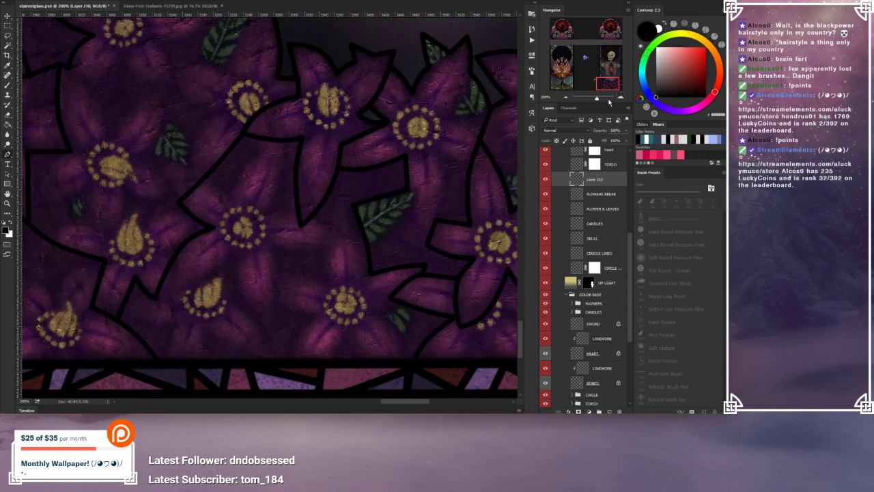
click(205, 180)
click(226, 198)
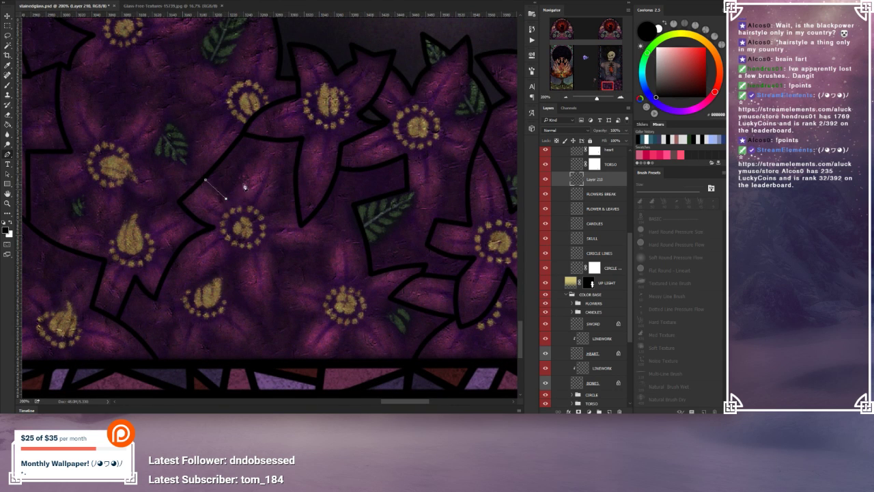
click(275, 142)
click(257, 162)
drag(257, 162, 250, 160)
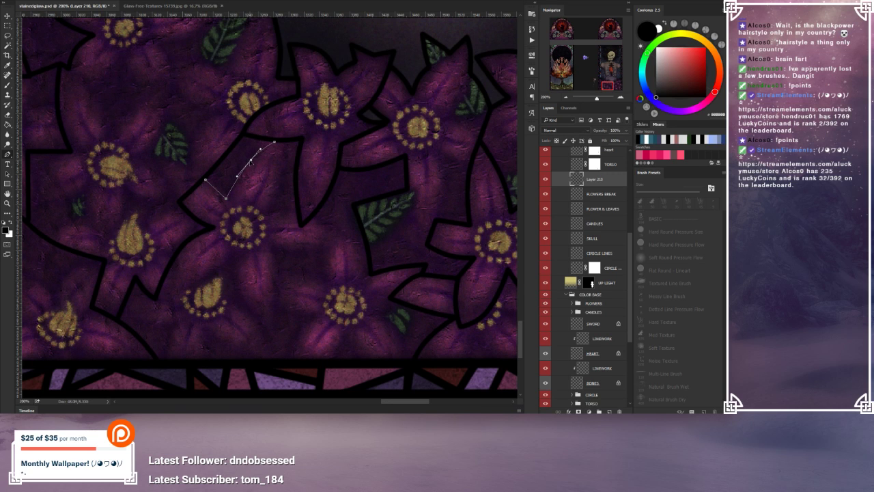
click(216, 189)
drag(216, 190, 219, 188)
Step: Continue the path down the upper petal's right edge and across to the neighboring flower's hanging petal, adjusting the curves and notch point
click(273, 213)
click(274, 179)
drag(274, 178, 282, 176)
drag(274, 214, 269, 214)
click(296, 208)
drag(296, 209, 298, 209)
click(286, 210)
drag(286, 211, 286, 208)
drag(227, 199, 232, 203)
Step: Stroke the upper petal path with the Brush on Layer 210 and delete the path
right_click(257, 192)
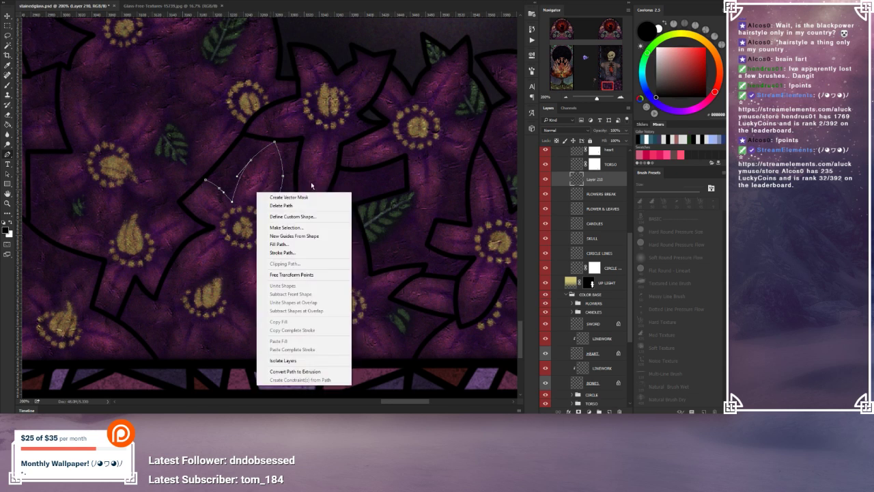
click(291, 253)
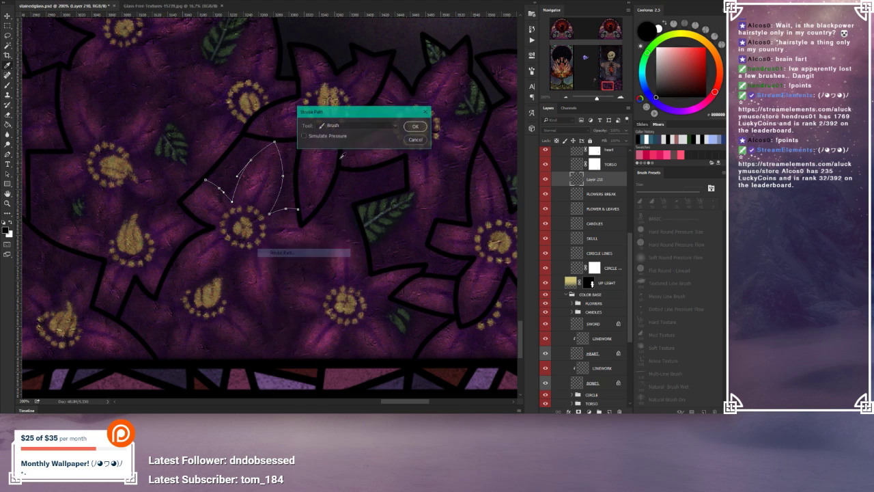
click(415, 126)
right_click(324, 166)
click(349, 180)
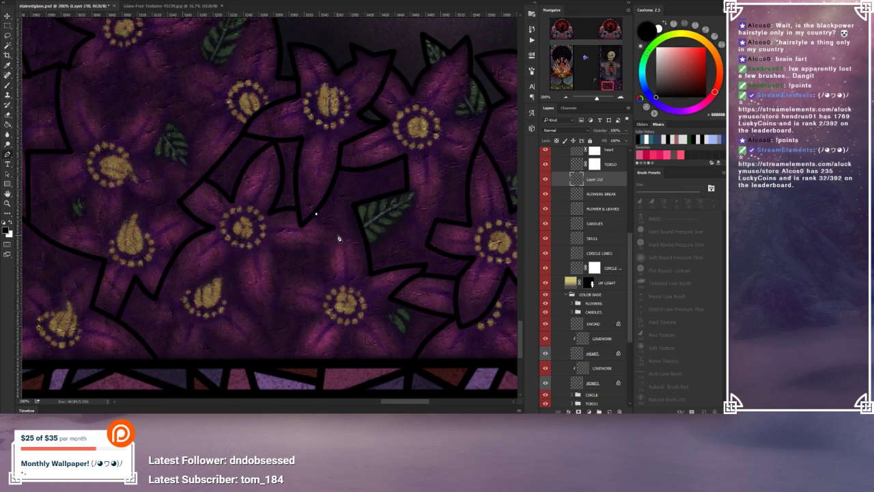
Step: Trace a curved path around the same flower's right-hand petal, from its tip back to the notch near the center
click(338, 235)
click(272, 251)
drag(316, 244, 334, 225)
drag(302, 249, 302, 252)
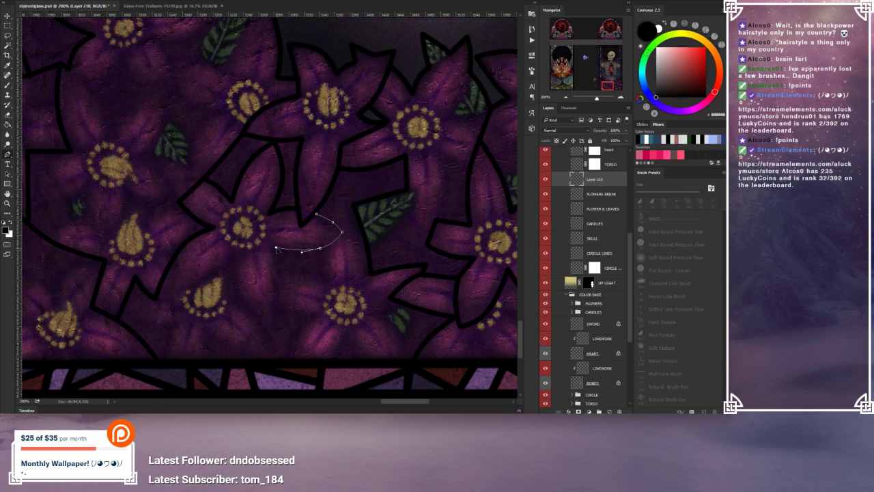
Step: Extend the path around the flower's bottom petal and along the lower-left petal to the existing outline, curving each segment
click(273, 330)
click(233, 256)
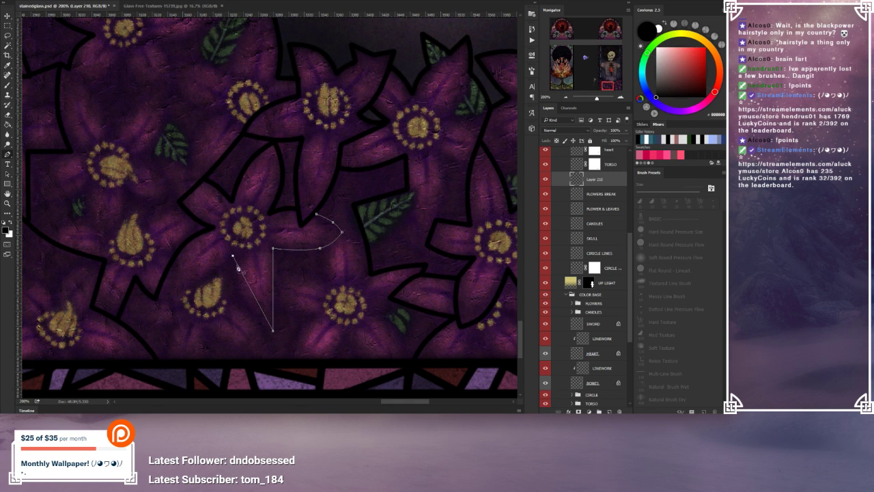
click(249, 286)
ctrl+click(252, 293)
drag(252, 295, 233, 282)
key(ctrl+z)
click(186, 286)
drag(186, 286, 161, 301)
drag(207, 271, 283, 289)
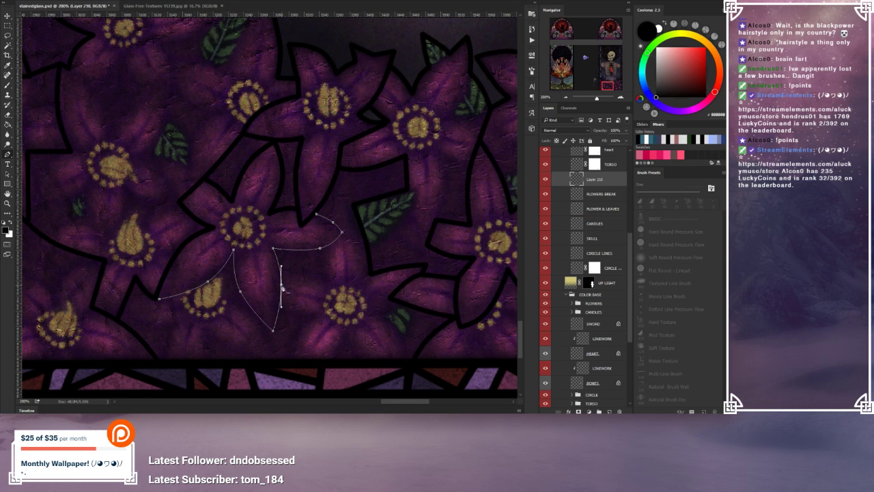
Step: Stroke the path around the right and lower petals with the Brush and delete the path
right_click(252, 265)
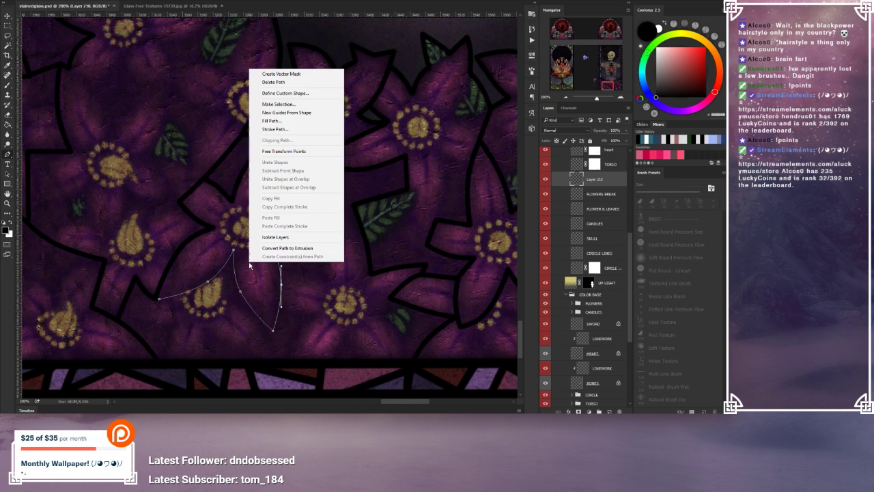
click(287, 140)
click(415, 126)
right_click(351, 205)
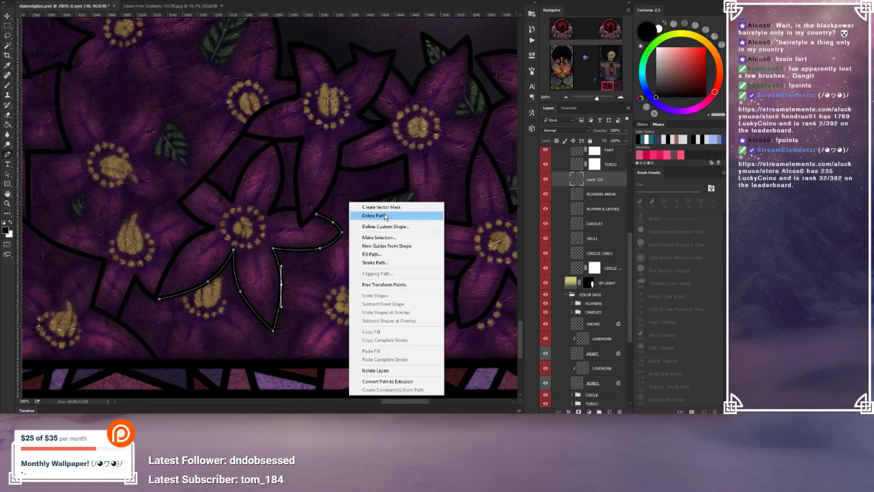
click(388, 220)
Step: Trace curved petal edges above the center of the unoutlined flower at upper left, from its upper-left tip around its upper-right petal
click(565, 98)
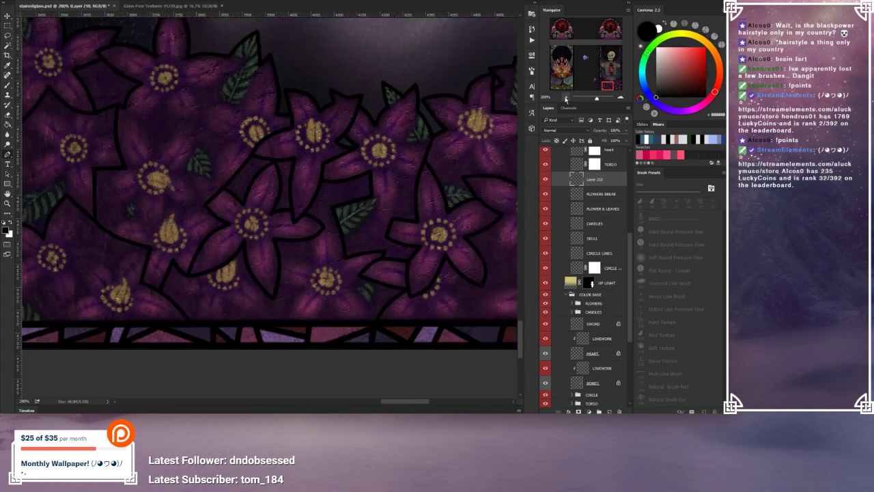
click(565, 97)
drag(412, 94, 414, 128)
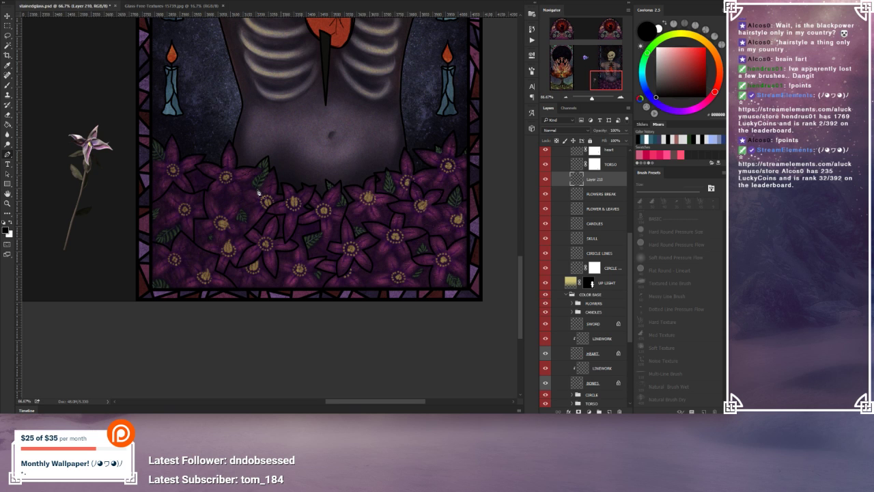
click(621, 98)
click(621, 99)
drag(164, 166, 256, 168)
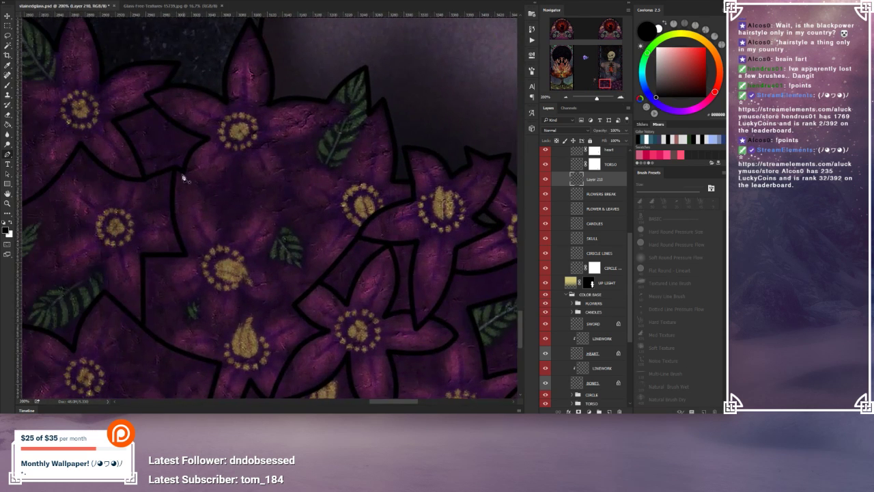
click(184, 172)
click(227, 238)
drag(209, 211, 244, 205)
click(274, 185)
click(253, 209)
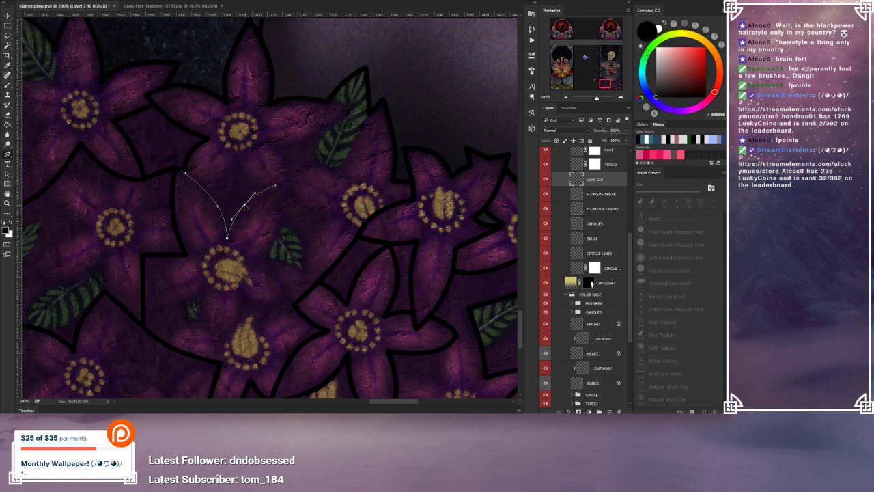
click(279, 224)
click(276, 205)
drag(277, 206, 282, 208)
Step: Continue the path around the adjoining flower's left petal tip, over to its notch and up beside the large leaf
click(298, 204)
click(344, 176)
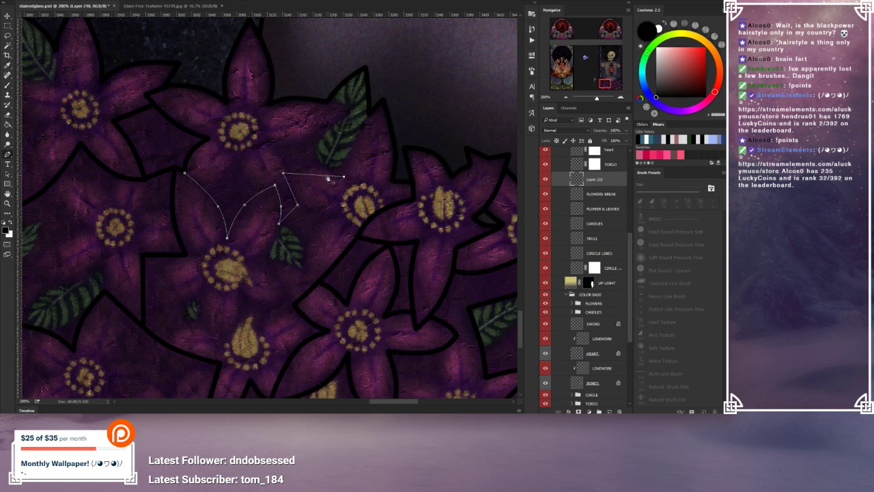
click(314, 175)
drag(314, 175, 312, 165)
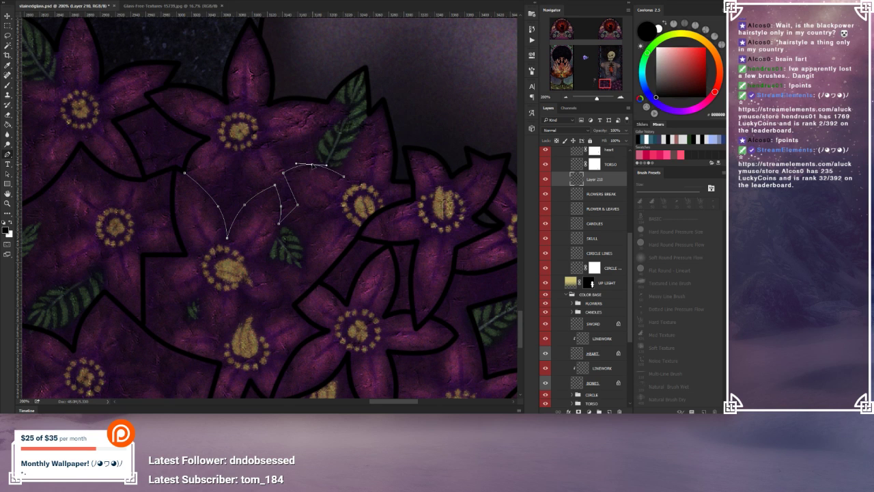
click(370, 115)
click(356, 146)
drag(357, 146, 346, 182)
Step: Stroke the path along the upper petals and beside the large leaf with the Brush and delete the path
right_click(325, 218)
click(350, 275)
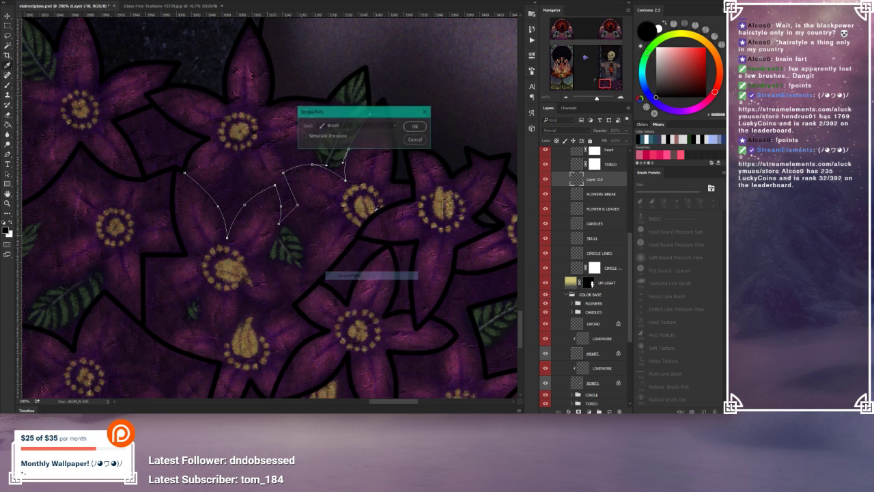
click(415, 127)
right_click(344, 186)
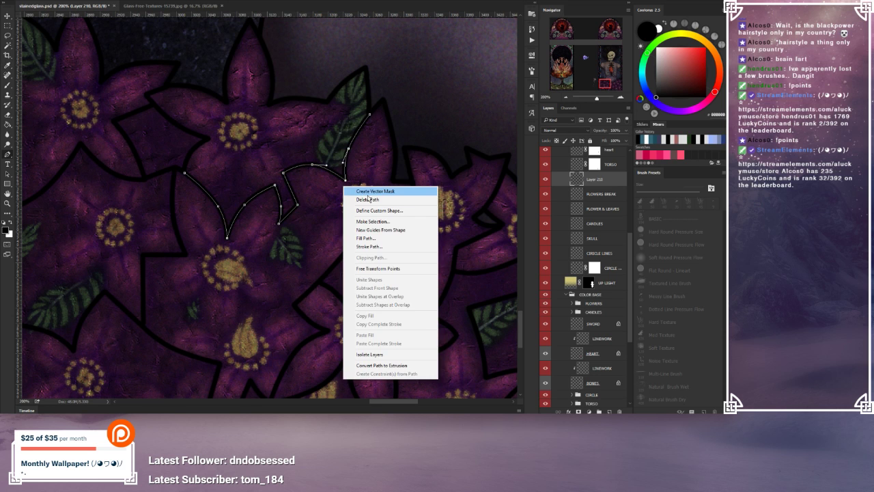
click(367, 200)
Step: Trace curved petal edges above and below the small leaf in the lower-left flower cluster, joining both to the existing outline
click(567, 98)
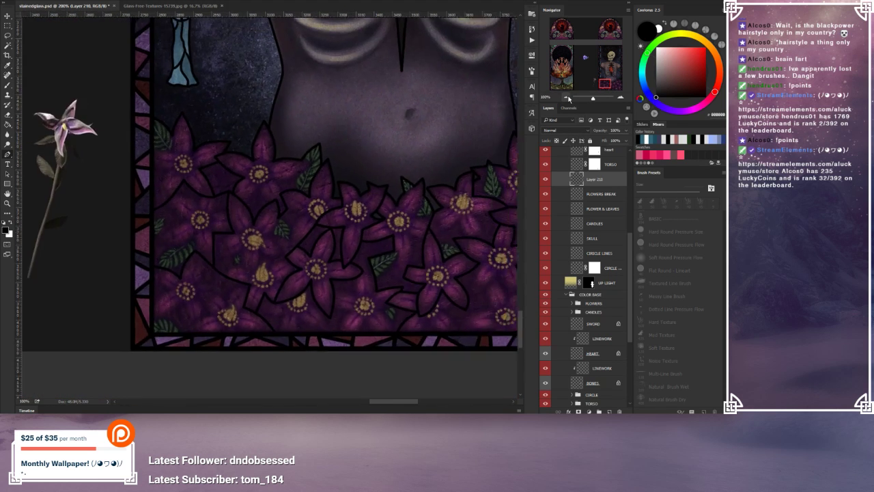
click(567, 98)
mouse_move(291, 155)
mouse_down()
mouse_move(303, 150)
mouse_move(248, 152)
mouse_move(307, 161)
mouse_up()
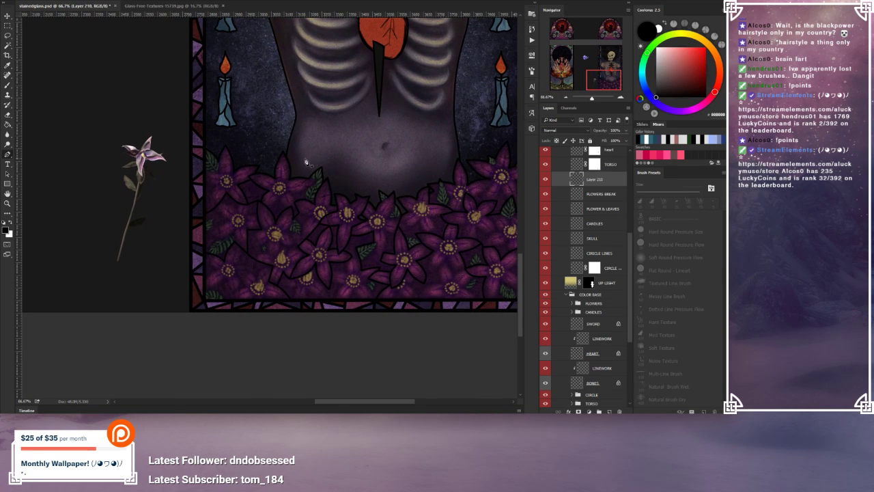
click(620, 97)
click(620, 97)
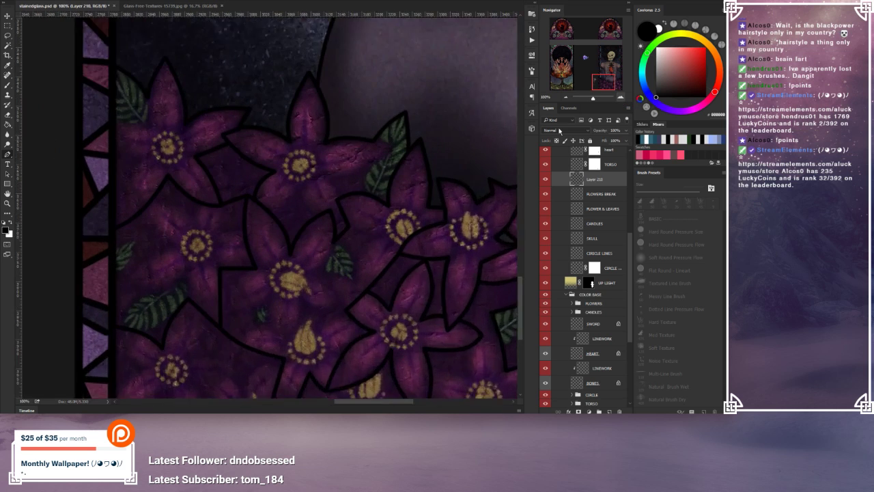
drag(228, 351, 301, 209)
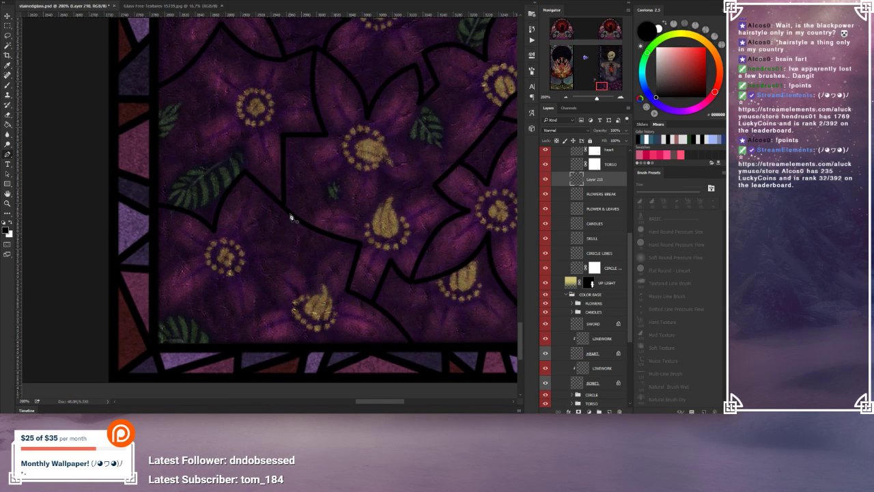
drag(317, 184, 253, 217)
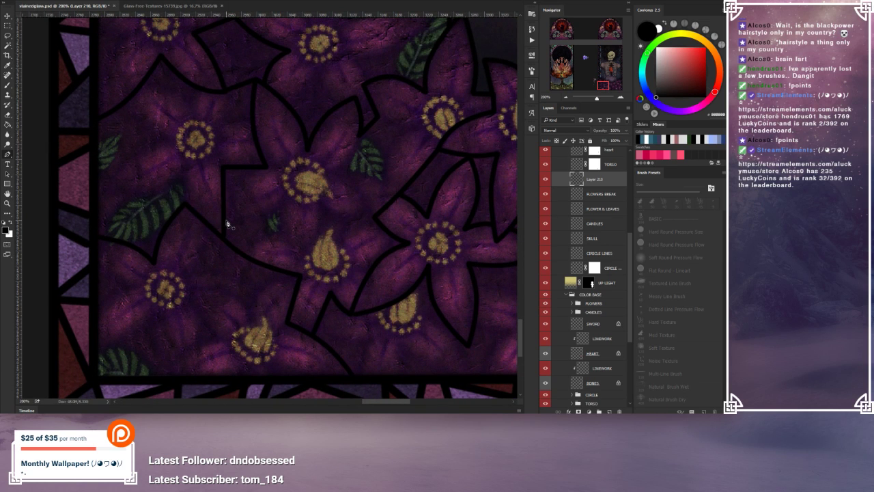
click(227, 222)
click(256, 211)
drag(256, 211, 283, 226)
click(281, 235)
click(284, 226)
click(240, 248)
click(263, 243)
drag(263, 243, 263, 239)
Step: Stroke the path around the small leaf with the Brush and delete the path
right_click(273, 254)
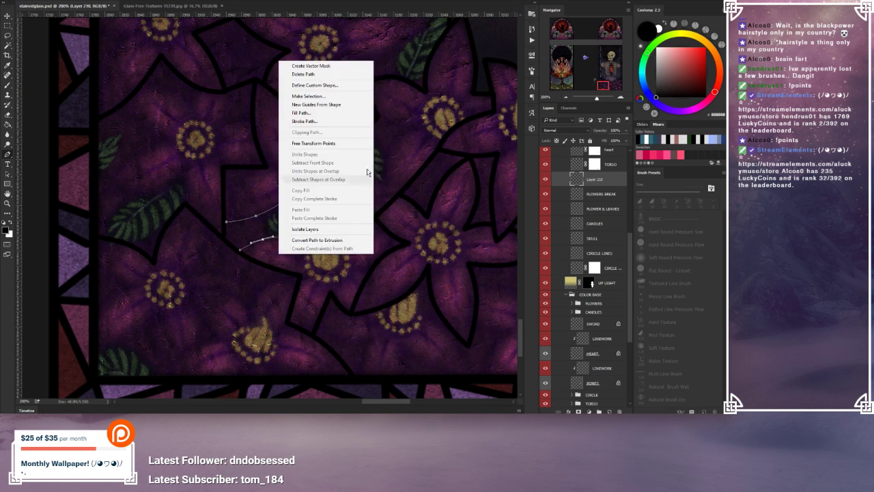
click(328, 123)
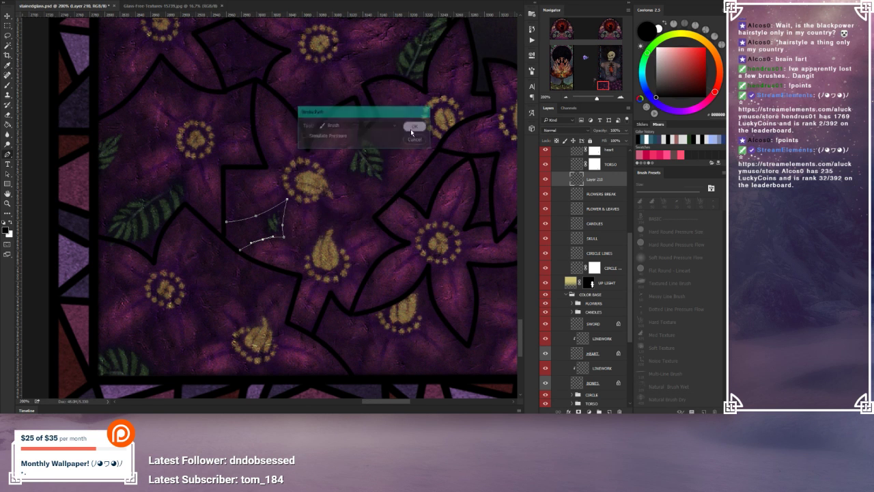
click(415, 127)
right_click(372, 175)
click(388, 187)
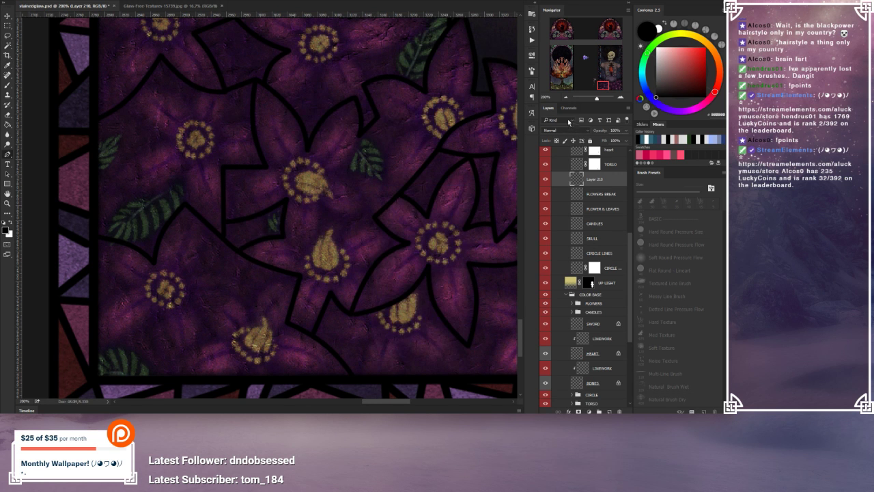
Step: Trace the upper petal's inner edge and the right petal of the flower nearest the lower-left corner, curving the segments
click(565, 97)
click(564, 98)
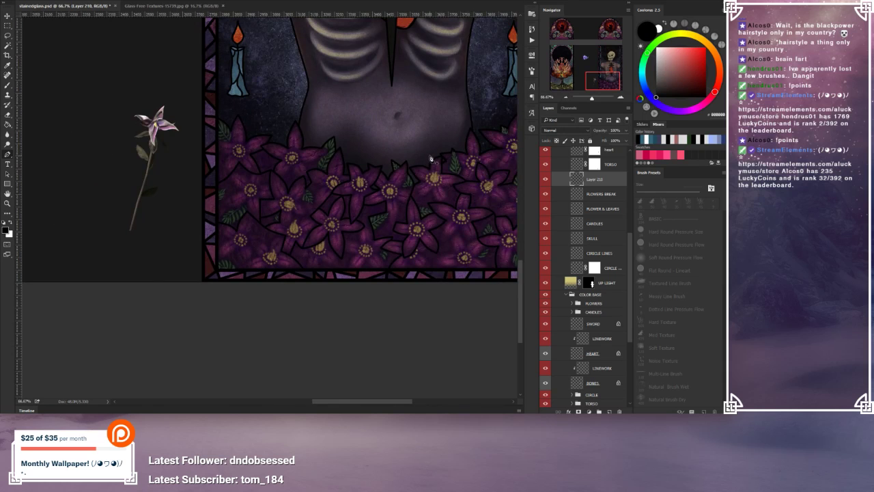
drag(431, 156, 335, 156)
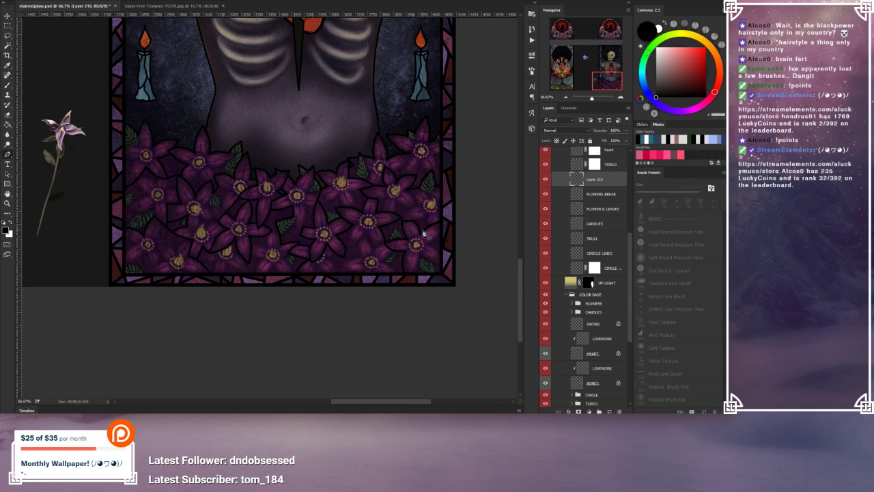
drag(362, 246, 381, 241)
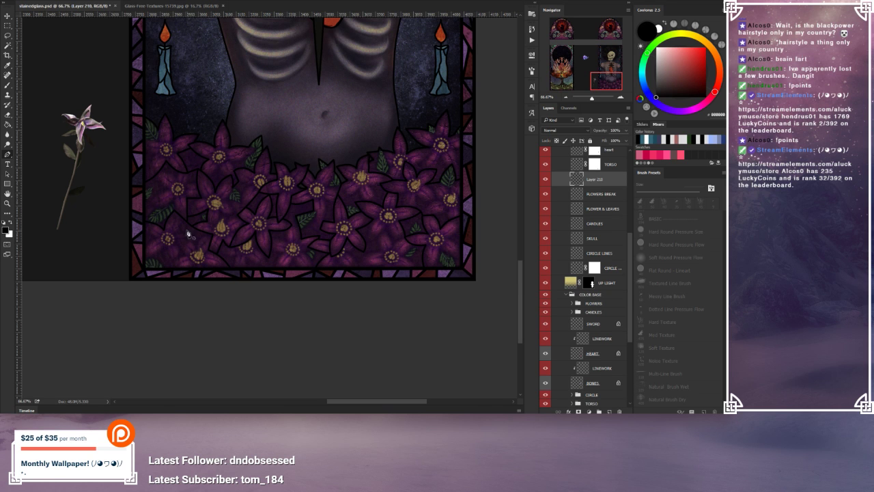
click(620, 97)
click(620, 97)
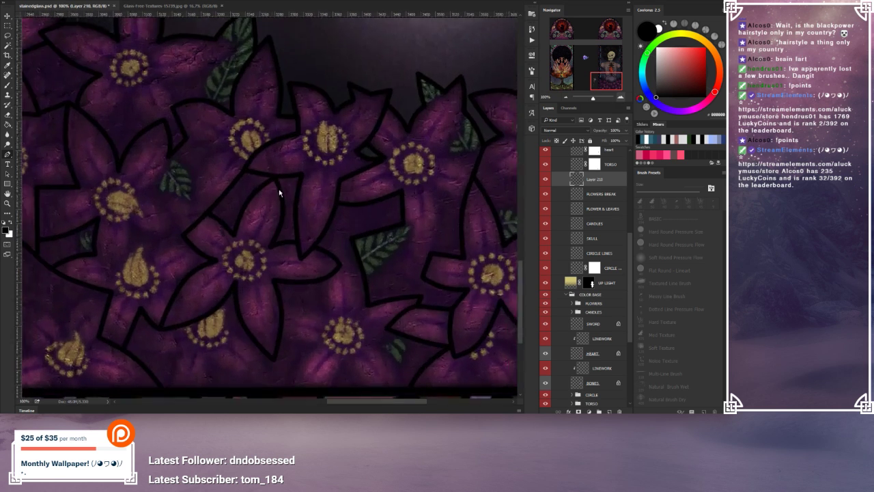
drag(125, 232, 444, 149)
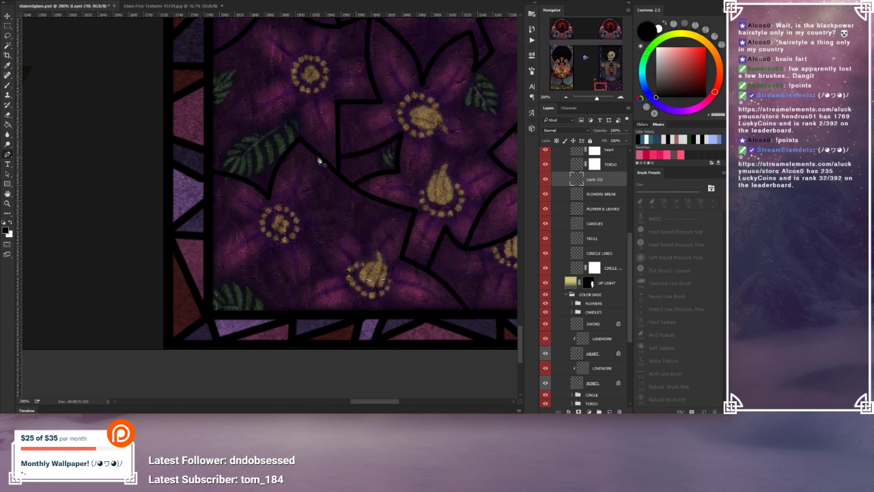
click(305, 213)
click(311, 189)
drag(310, 189, 317, 189)
drag(355, 216, 331, 211)
Step: Extend the path around the corner flower's lower-right petal down to the bottom border, curving each segment
drag(305, 227, 331, 276)
click(274, 313)
click(302, 294)
drag(303, 293, 297, 289)
Step: Stroke the path around the corner flower's petals with the Brush and delete the path
right_click(370, 245)
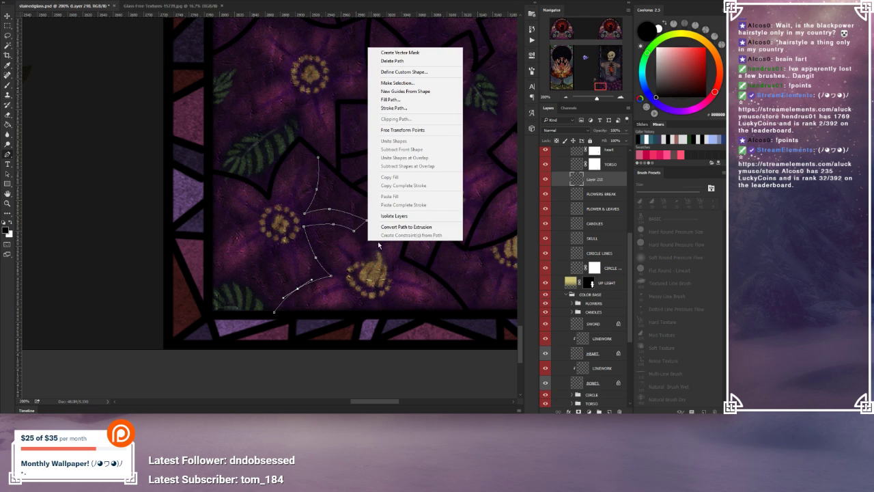
click(406, 109)
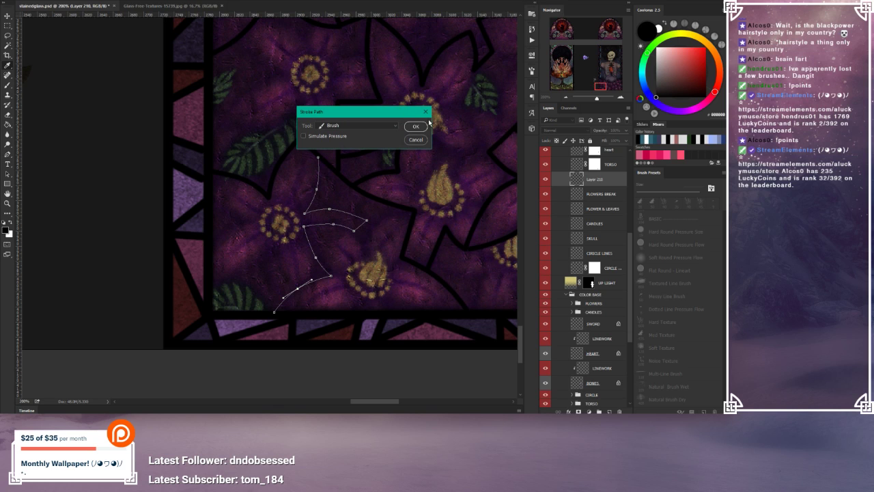
click(419, 125)
right_click(358, 243)
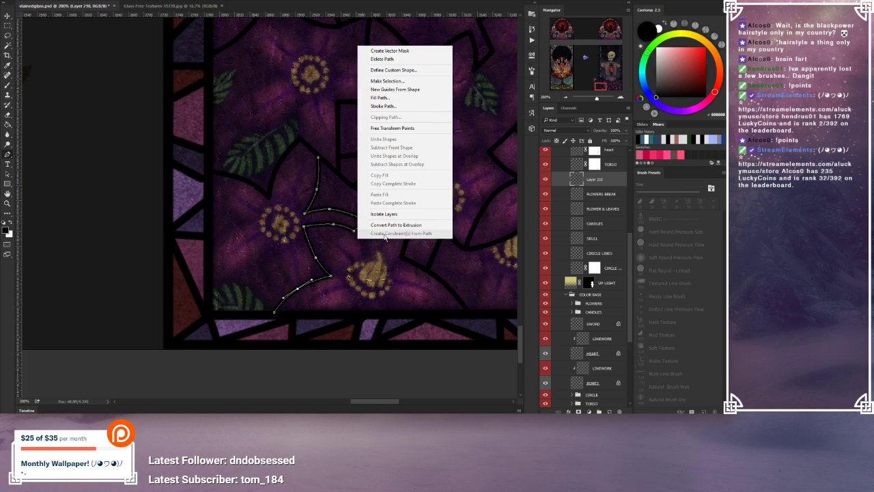
click(381, 60)
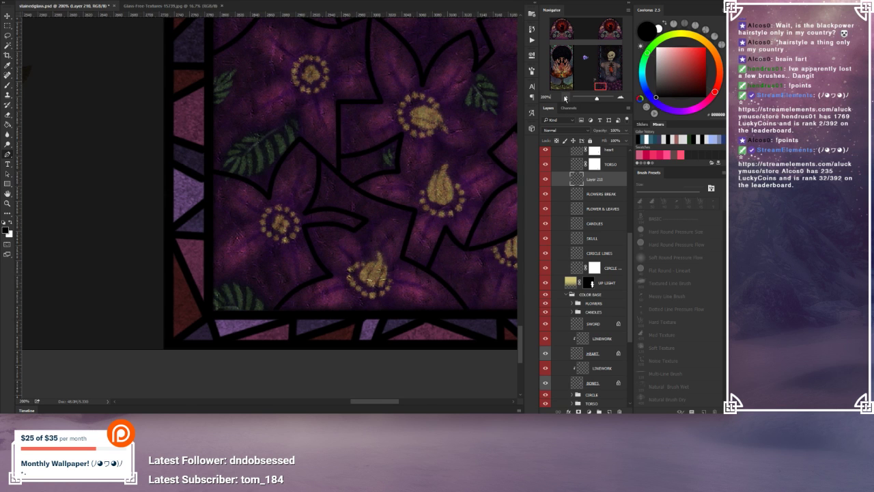
Step: Trace the notch and curved upper-right petal edge above the center of the bottom flower beside the corner flower
key(ctrl+minus)
key(ctrl+minus)
drag(396, 142, 298, 178)
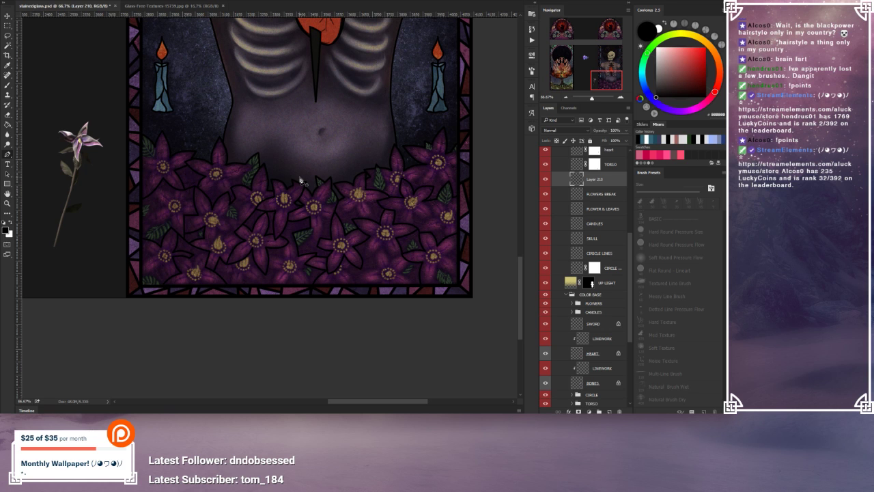
drag(274, 159, 369, 138)
click(621, 97)
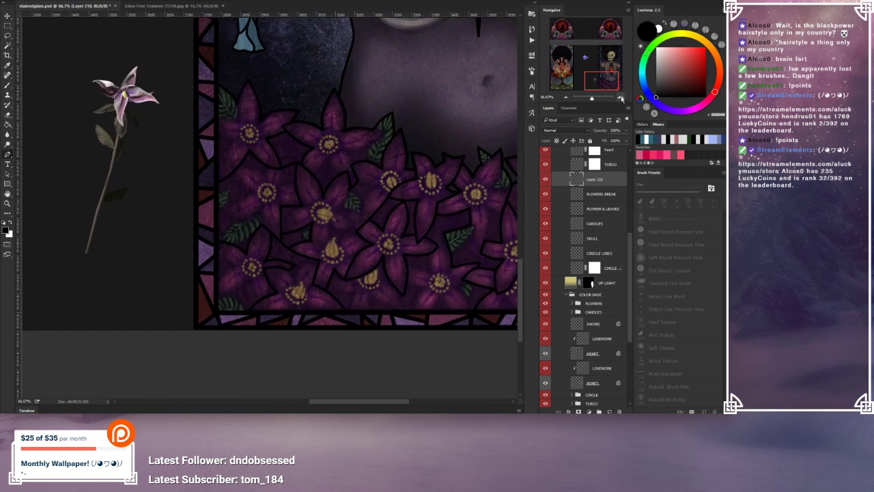
click(620, 97)
drag(337, 321, 305, 211)
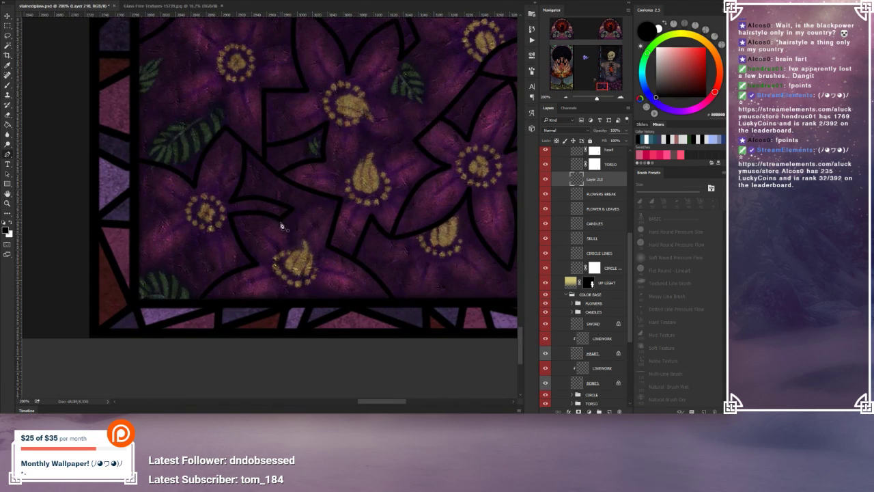
click(292, 241)
click(338, 201)
drag(314, 229, 305, 213)
Step: Stroke the path above the bottom flower's center with the Brush and delete the path
right_click(325, 241)
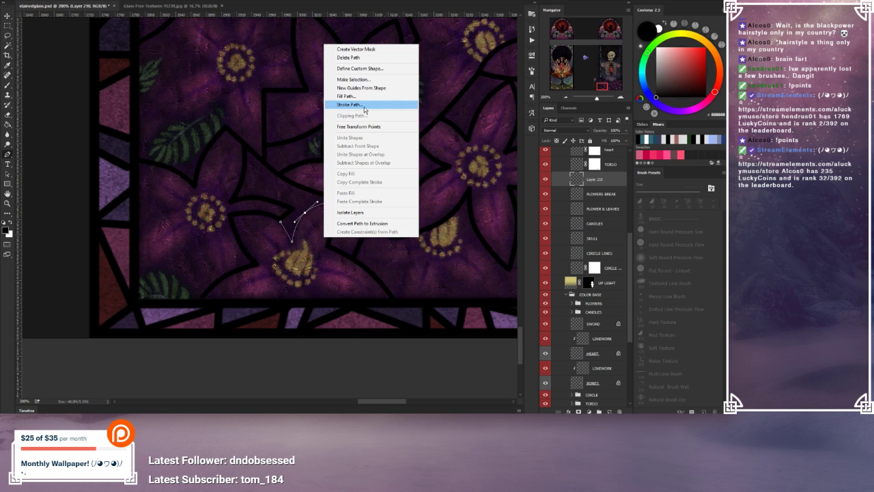
click(362, 112)
click(415, 127)
right_click(356, 159)
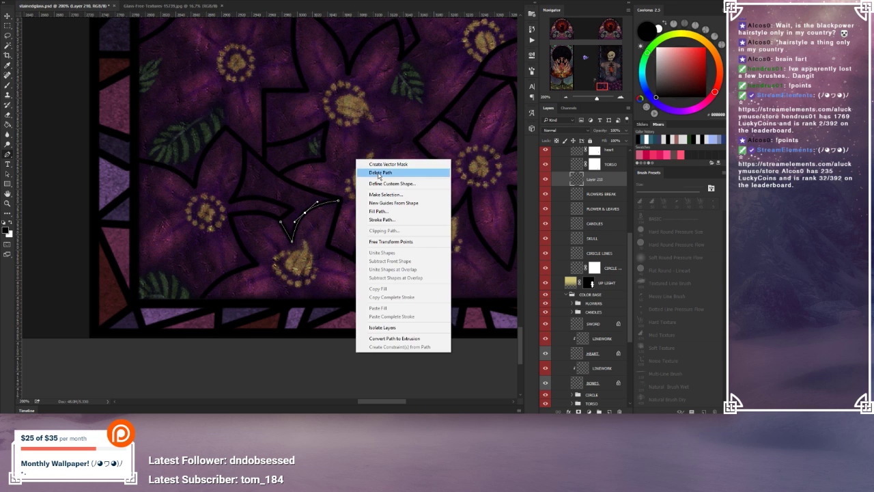
click(380, 177)
Step: Trace a short curved path from the lower petal tip of the fully outlined flower down to the bottom border
click(566, 97)
click(566, 97)
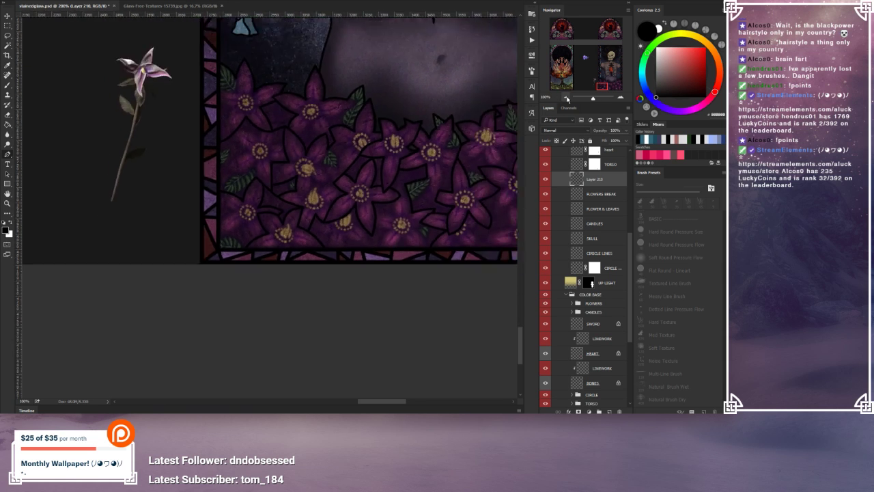
drag(415, 111, 349, 141)
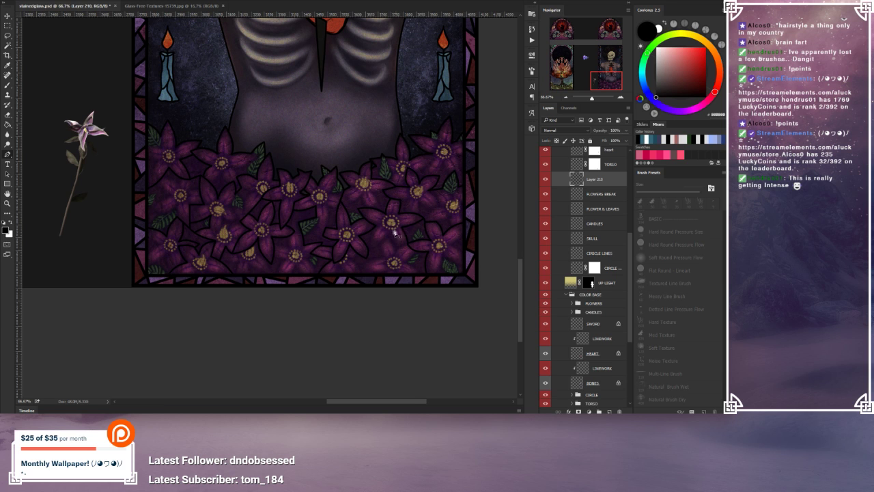
drag(319, 249, 329, 141)
click(620, 97)
click(620, 97)
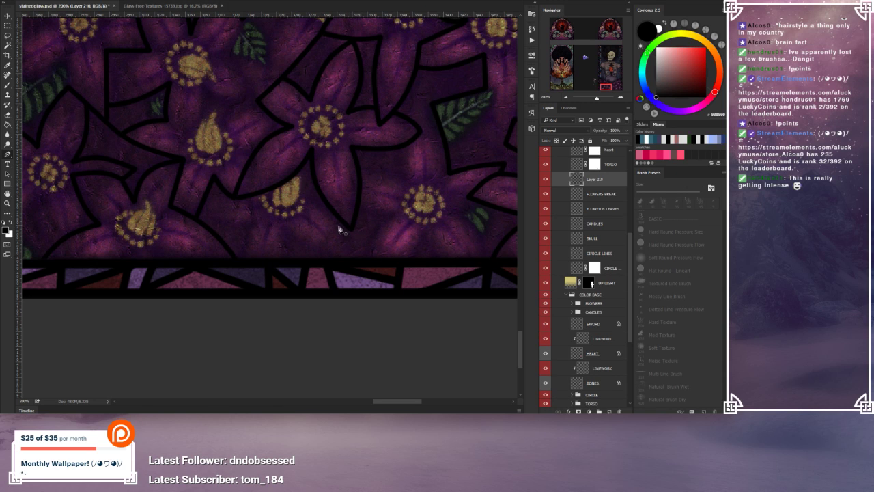
click(337, 218)
click(350, 257)
click(346, 243)
drag(345, 243, 340, 221)
Step: Stroke the short path between the petal tip and the bottom border with the Brush and delete the path
right_click(370, 236)
click(396, 100)
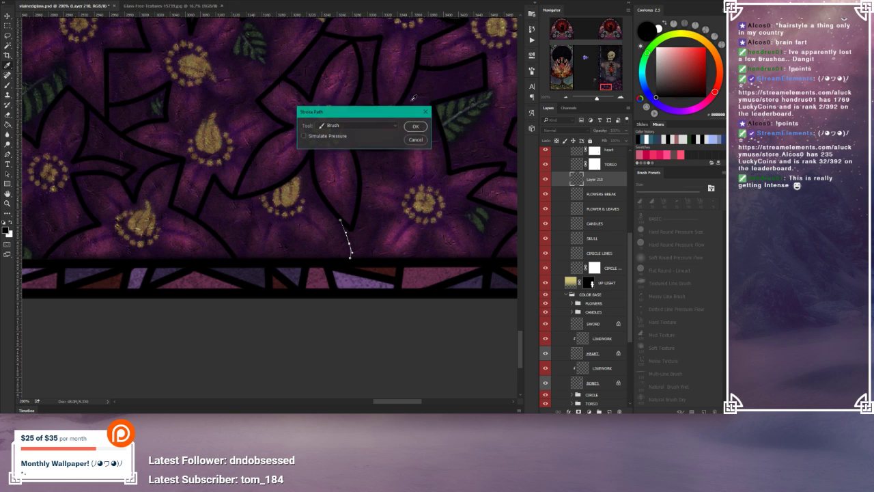
click(415, 126)
right_click(415, 145)
click(441, 162)
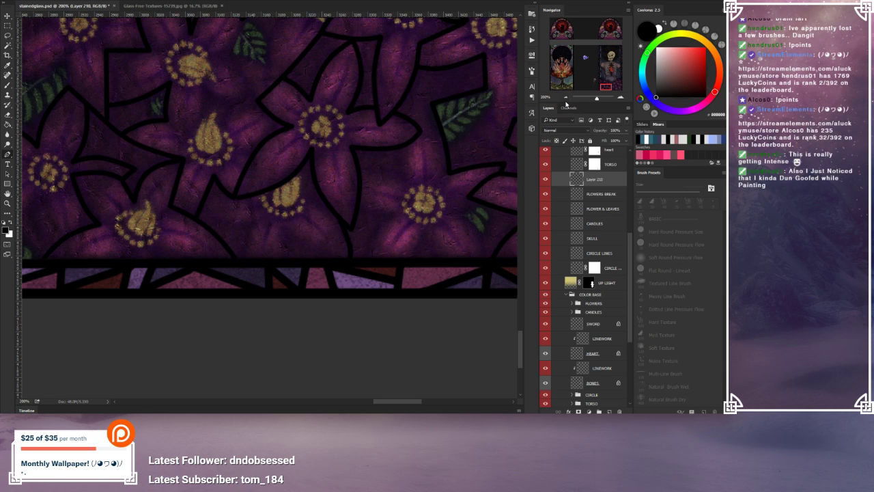
Step: Save the stained-glass document
click(566, 98)
click(565, 98)
drag(416, 112, 390, 133)
key(ctrl+s)
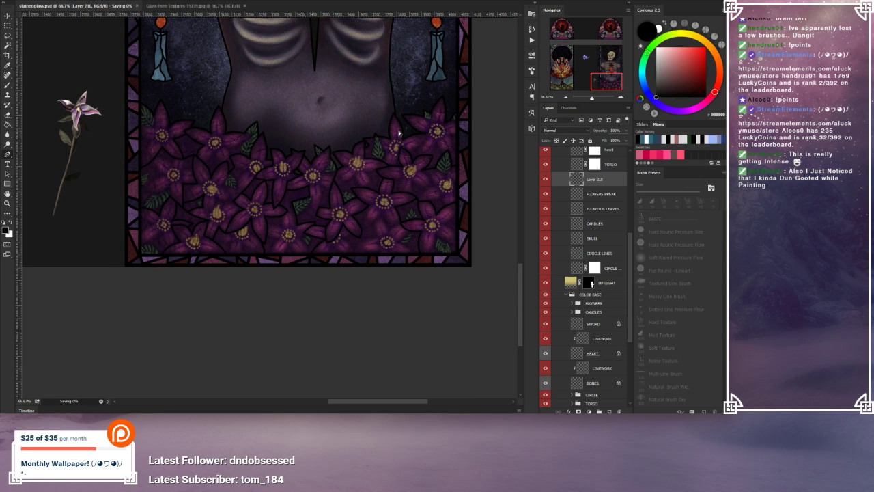
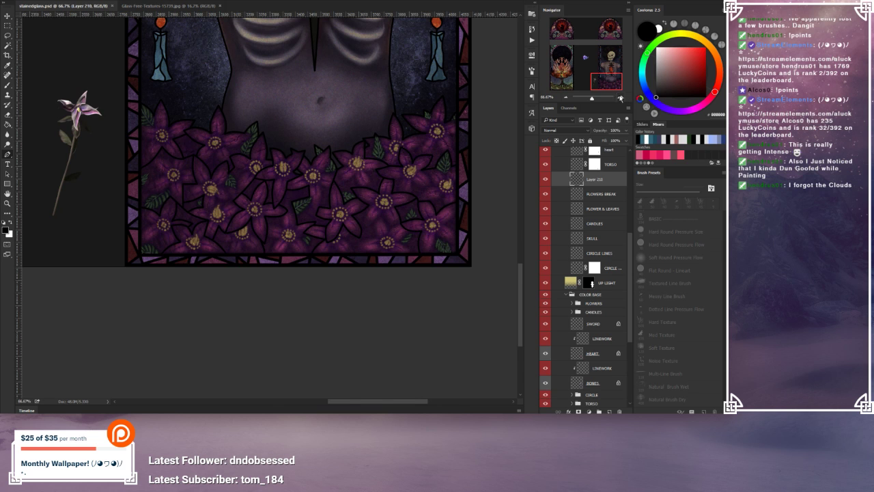
Step: Trace a curved path from the lower-right flower's left petal tip to the nearby leaf's tip and along the leaf's lower edge
click(620, 97)
click(620, 97)
drag(484, 133, 390, 139)
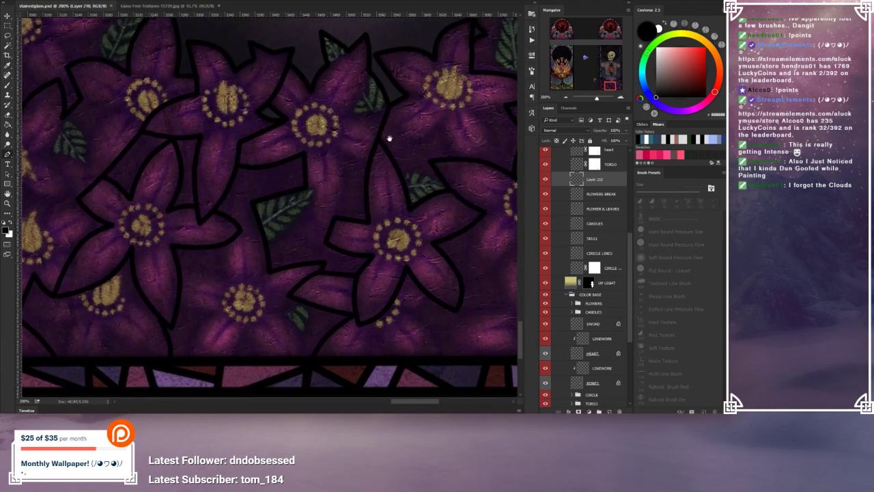
click(323, 243)
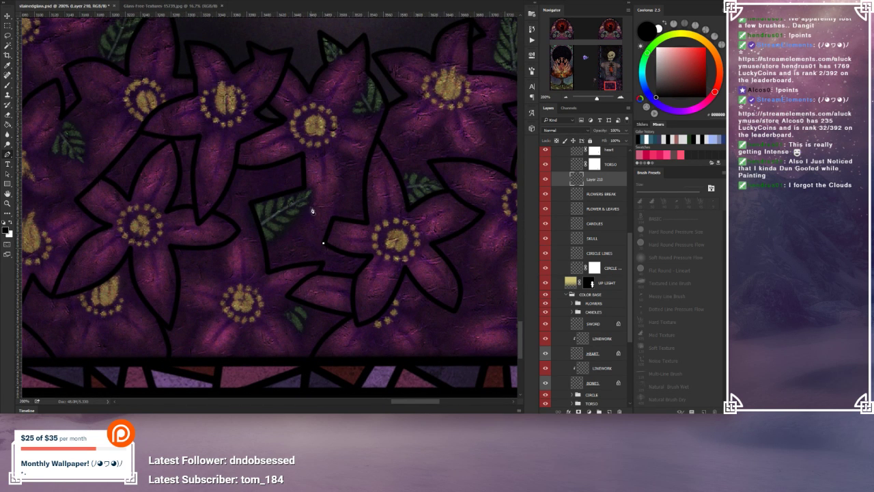
click(309, 203)
click(316, 222)
drag(316, 223, 307, 203)
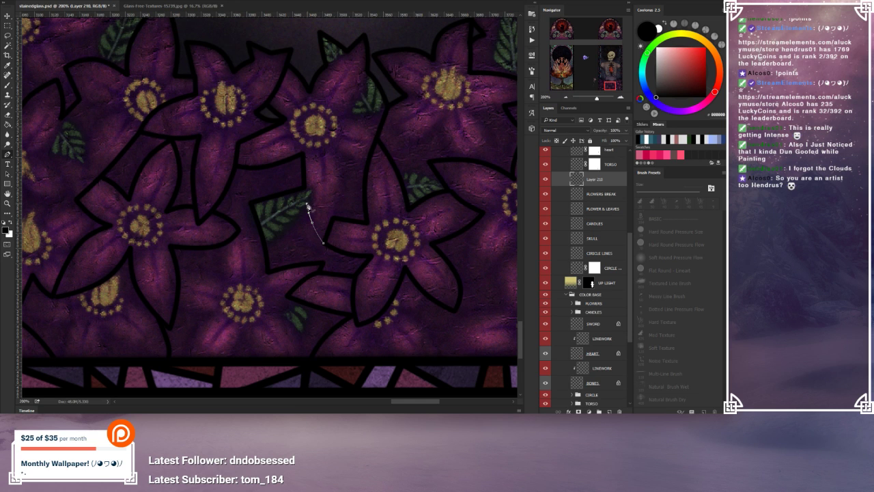
click(265, 245)
click(287, 222)
drag(287, 222, 290, 226)
Step: Stroke the path around the leaf's lower edge and neighbouring petal tip with the Brush and delete the path
right_click(337, 182)
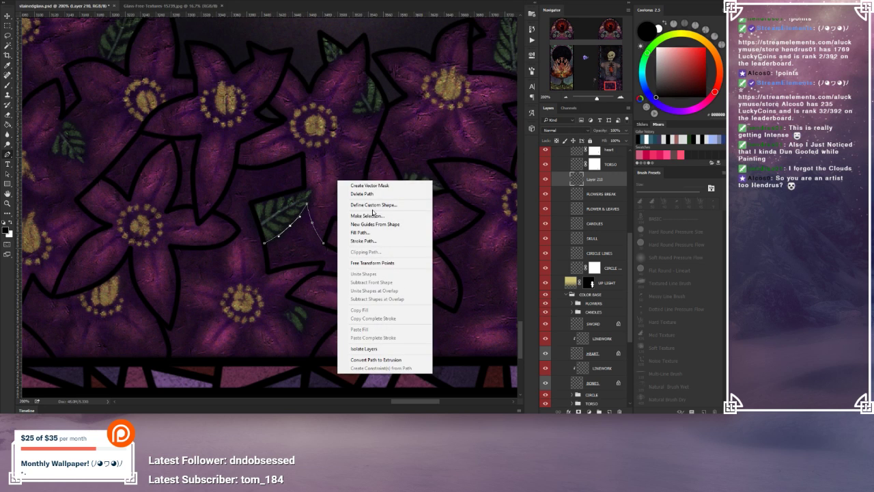
click(364, 242)
click(414, 127)
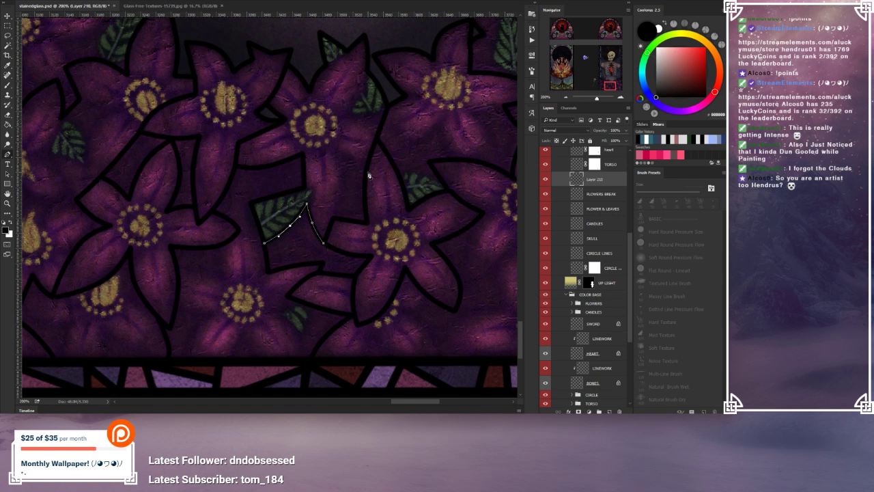
right_click(368, 175)
click(391, 187)
Step: Trace a short path closing the gap between the left-side flower's right petal edge and the neighbouring flower's outline
click(566, 99)
click(566, 99)
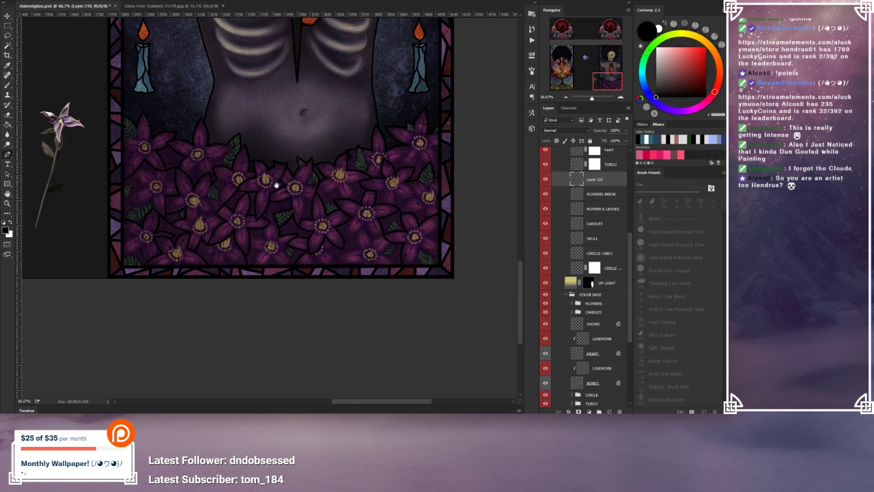
drag(277, 186, 321, 192)
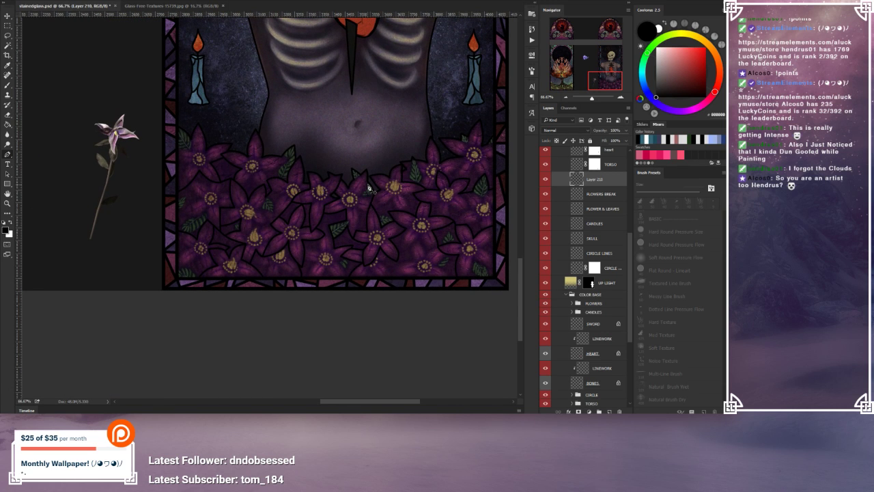
drag(440, 189, 420, 190)
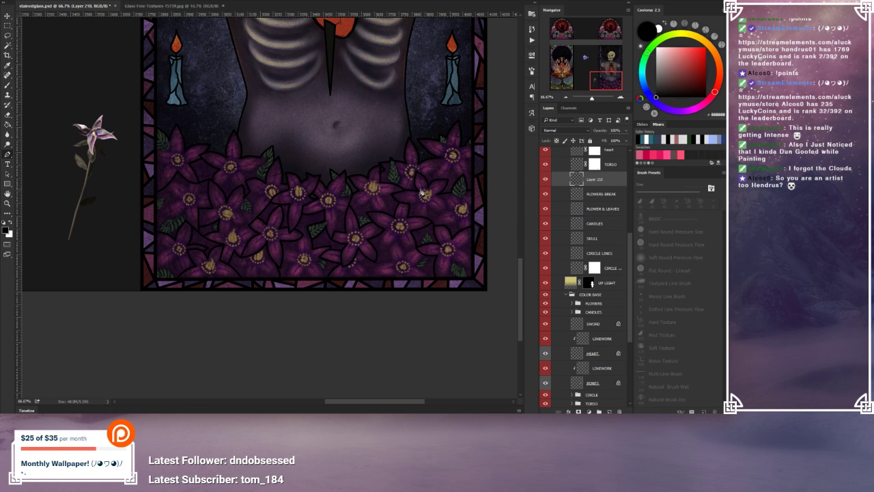
click(620, 97)
click(620, 98)
drag(211, 189, 395, 192)
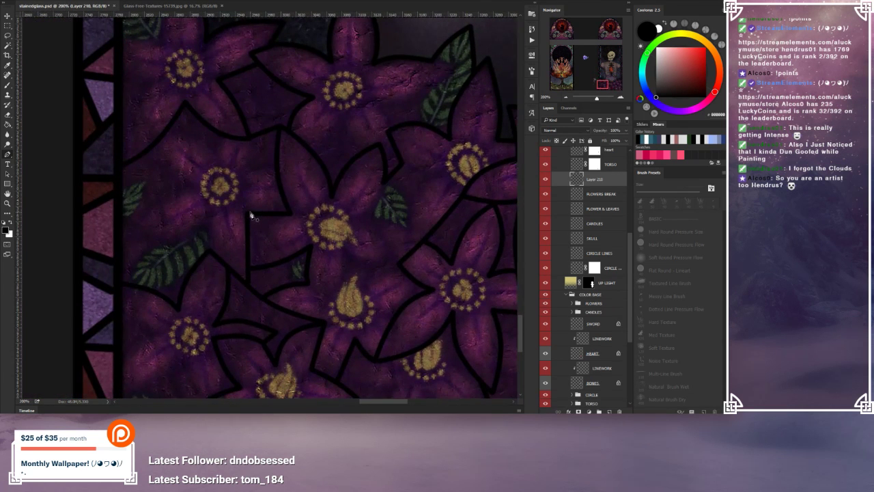
click(285, 201)
Step: Stroke the short gap-closing path with the Brush and delete the path
right_click(312, 196)
click(343, 255)
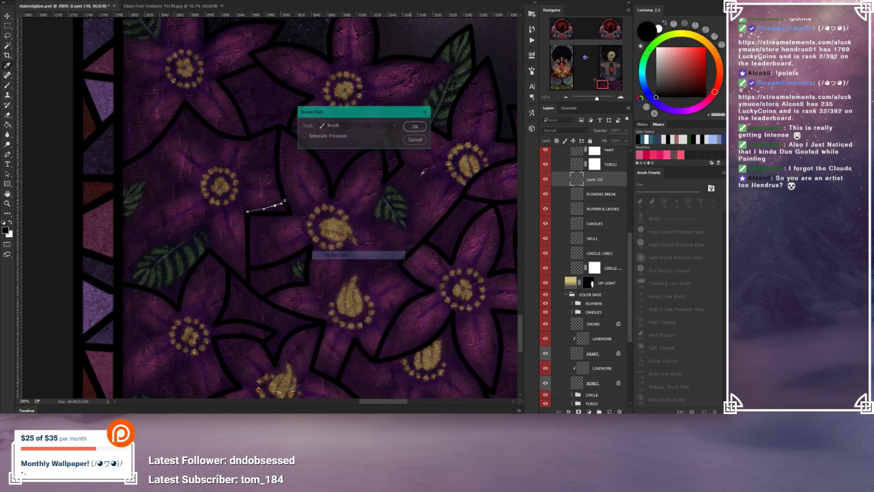
click(418, 126)
right_click(365, 151)
click(382, 161)
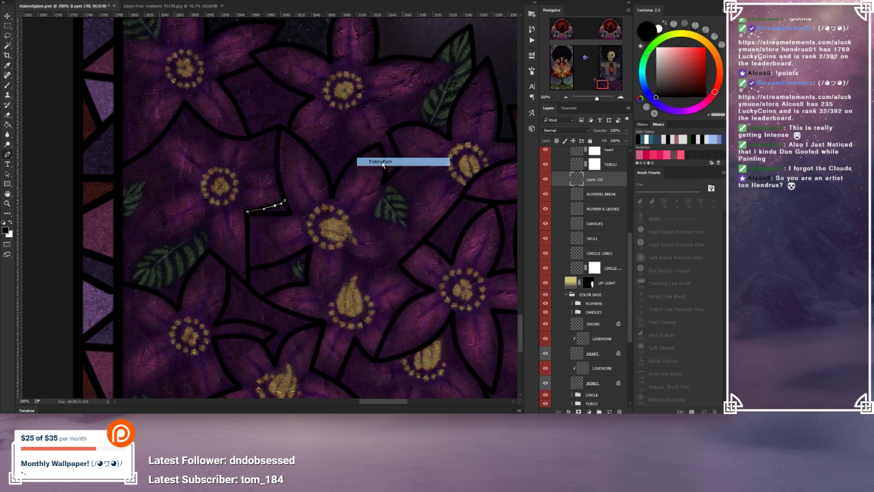
Step: Set the Eraser to the Hard Round Pressure Size brush at 7 px for the left-side flowers
click(565, 97)
click(565, 97)
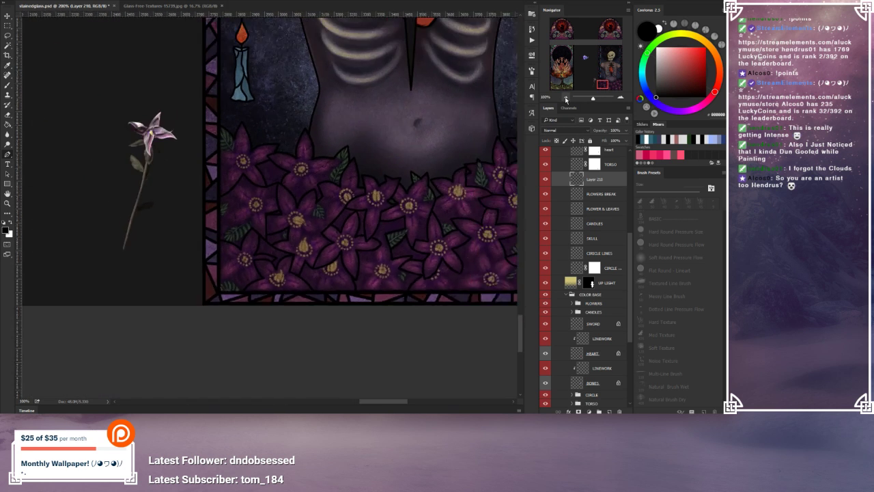
drag(415, 155, 344, 153)
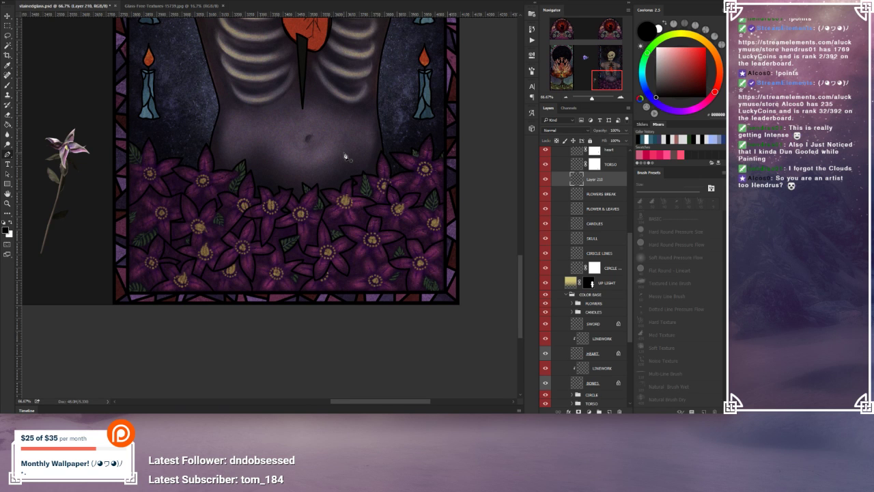
click(620, 97)
click(620, 97)
drag(205, 199, 456, 145)
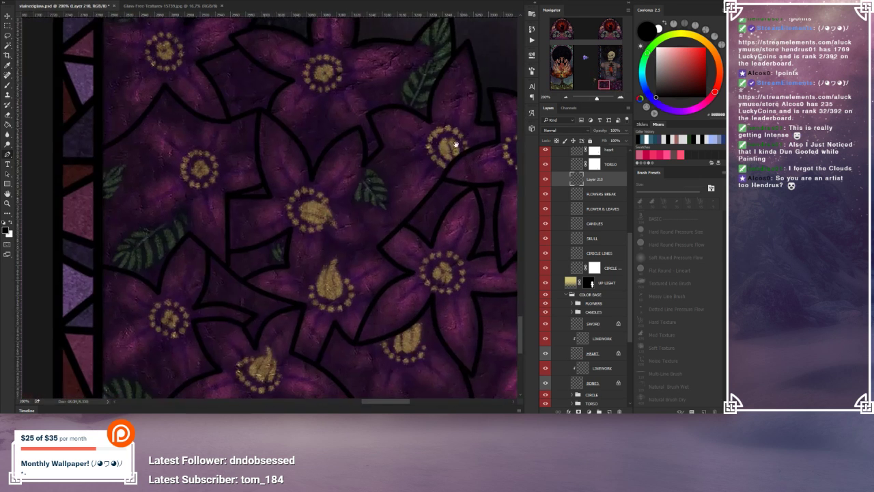
click(6, 115)
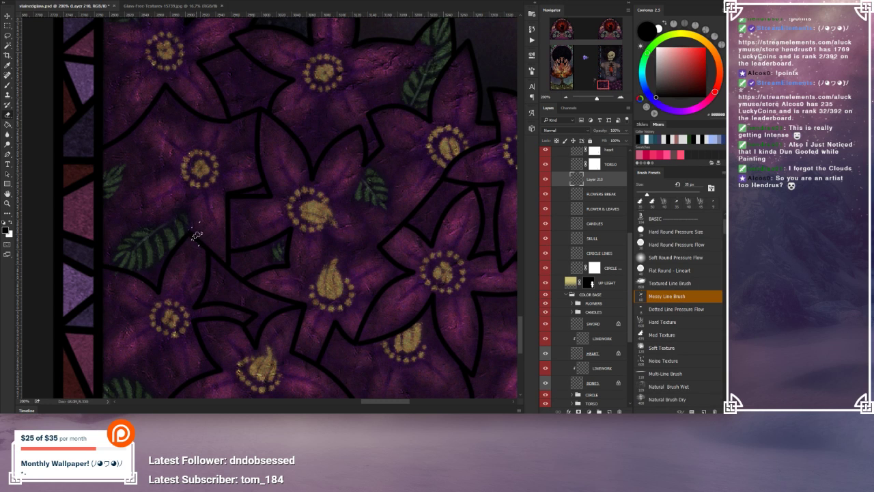
click(655, 233)
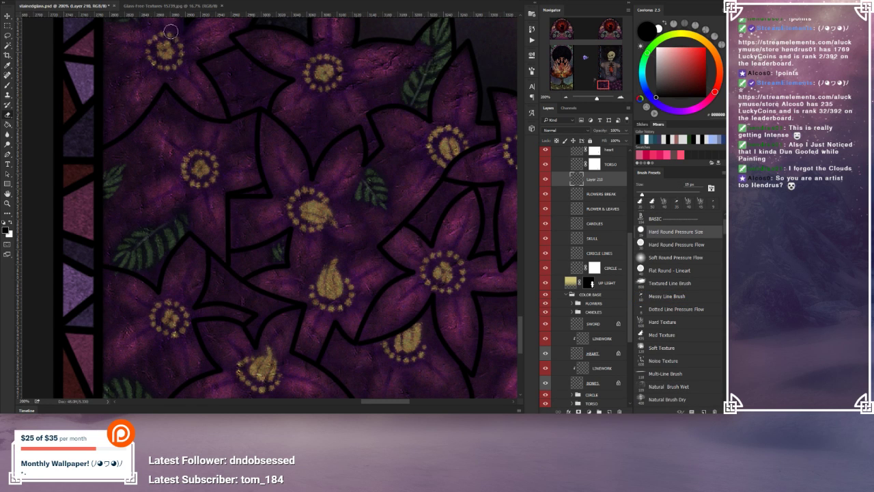
key(bracketleft)
key(bracketleft)
key(bracketleft)
key(bracketleft)
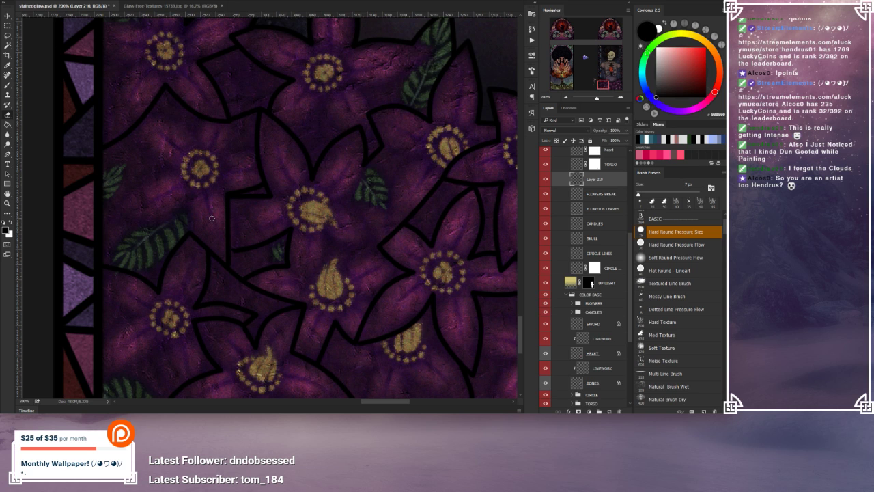
Step: Toggle the visibility of Layer 210 to compare the panel with and without its break lines, leaving the layer hidden
click(565, 99)
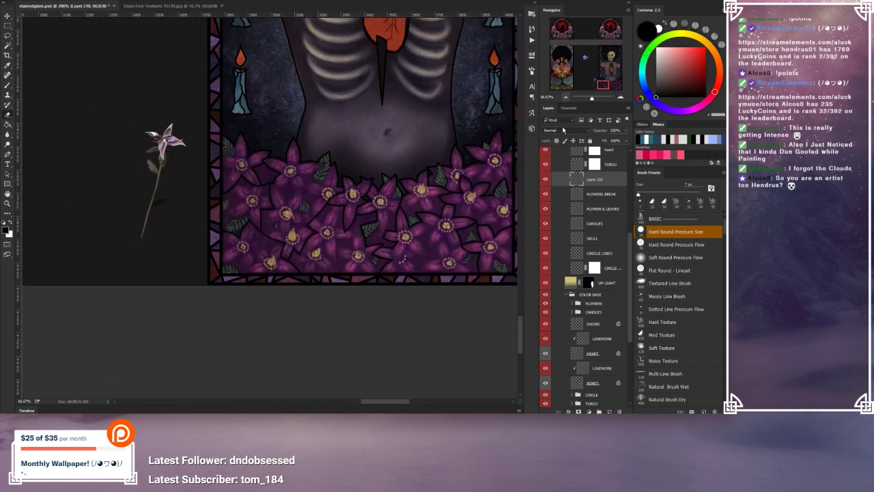
click(545, 179)
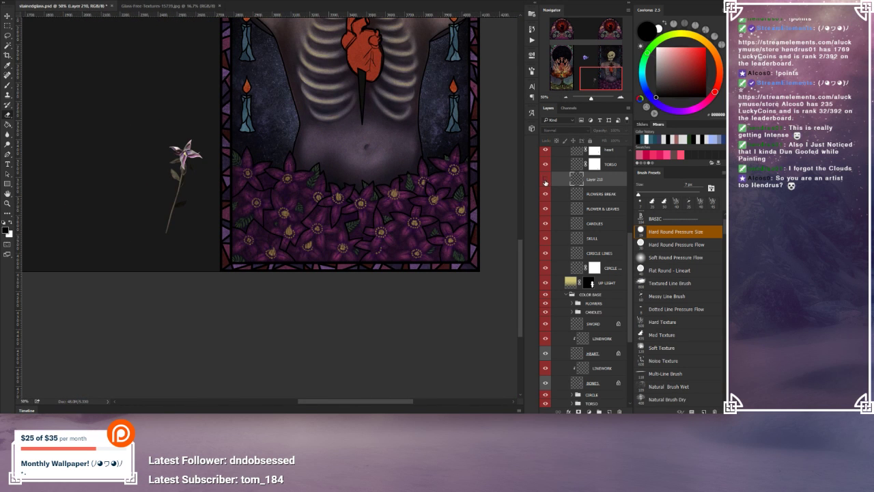
click(545, 180)
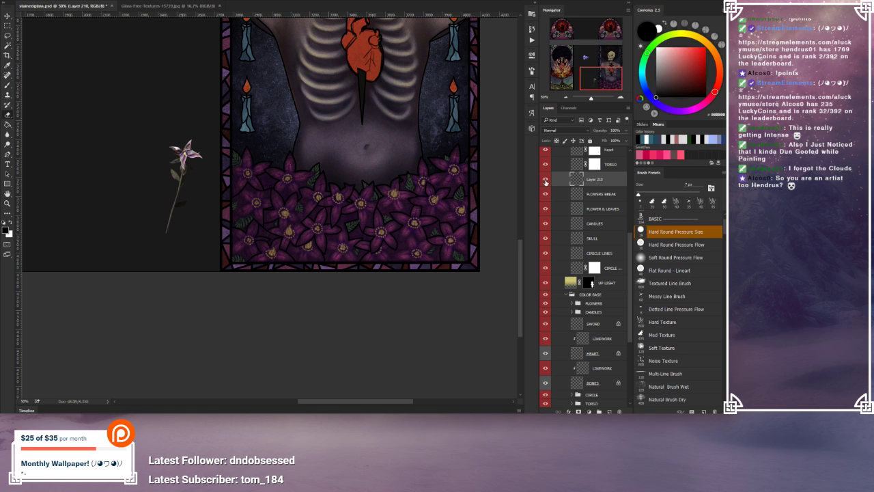
click(545, 180)
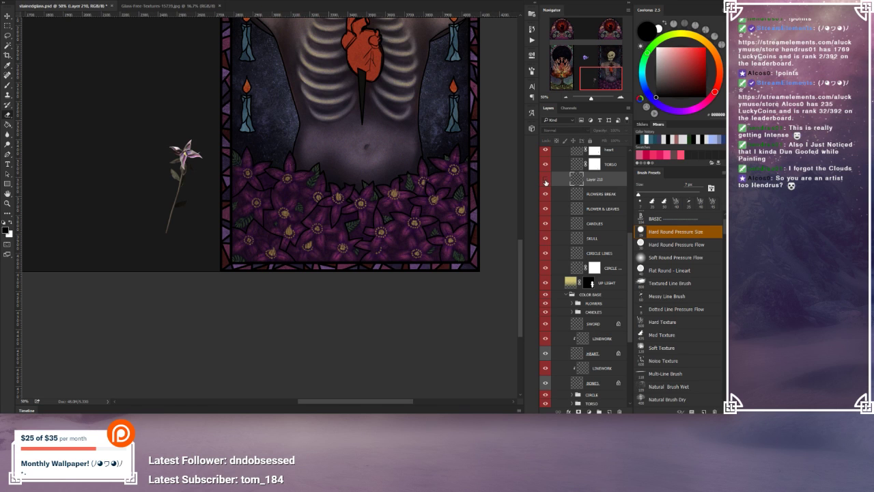
click(545, 181)
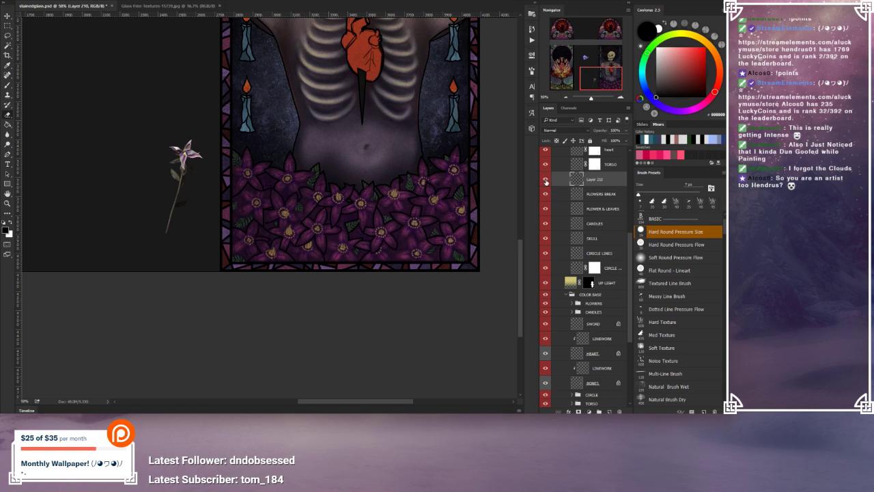
click(565, 97)
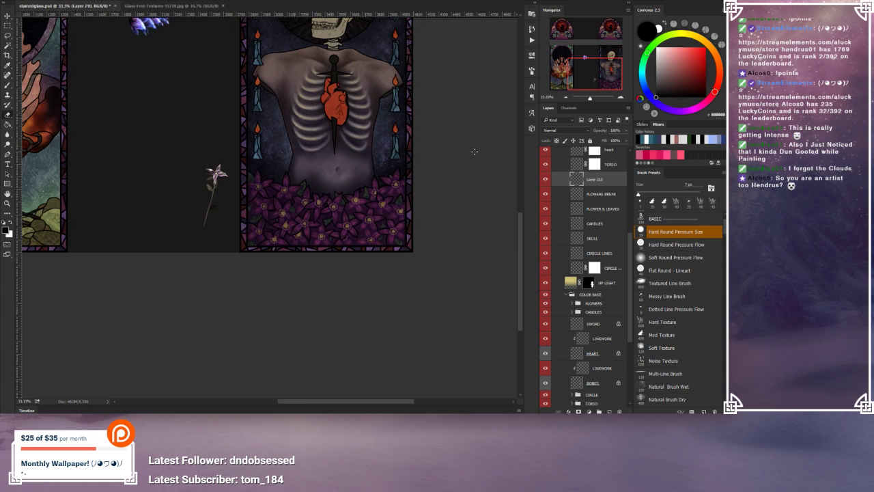
drag(476, 154, 447, 230)
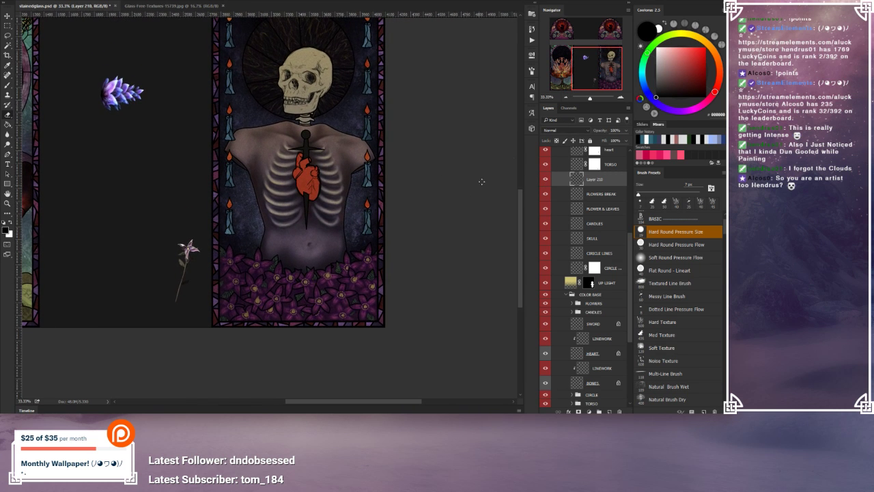
click(545, 179)
click(547, 181)
click(547, 181)
click(547, 181)
click(547, 181)
scroll(421, 287, up, 1)
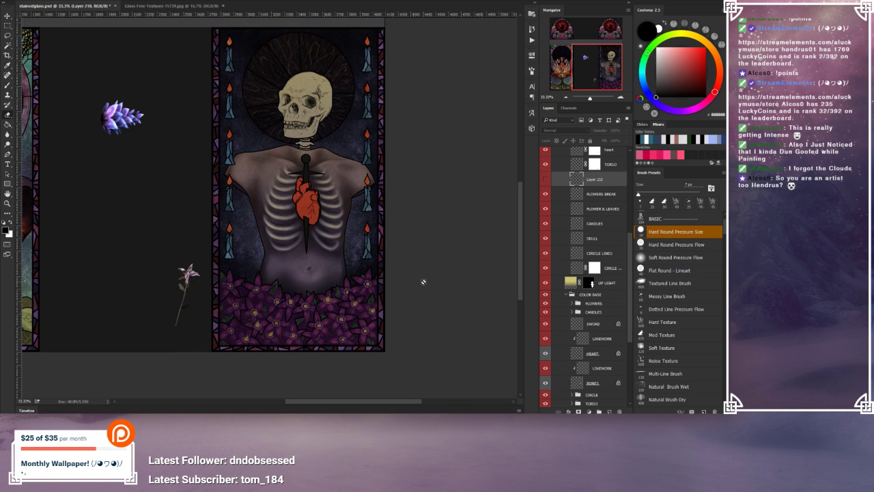
click(546, 180)
click(546, 179)
Step: Expand the FLOWERS group and clip the grey texture layer, Layer 202, to the flower layers beneath it
click(621, 97)
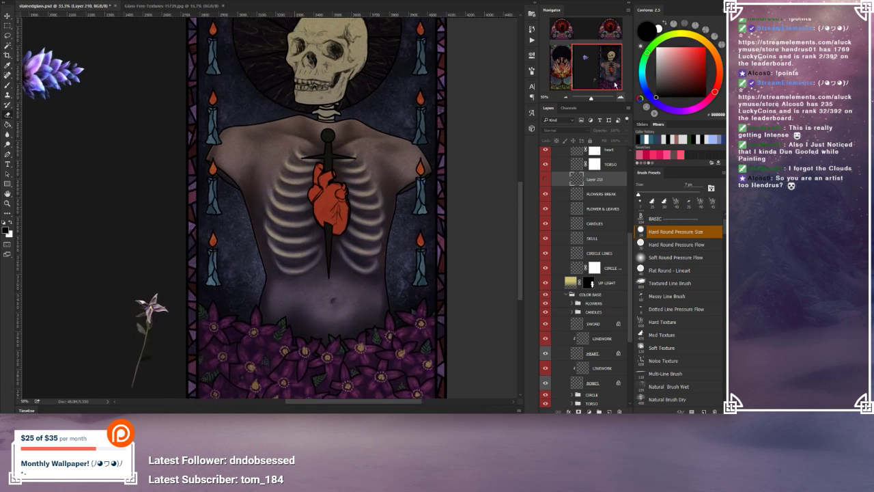
click(621, 97)
drag(603, 81, 602, 88)
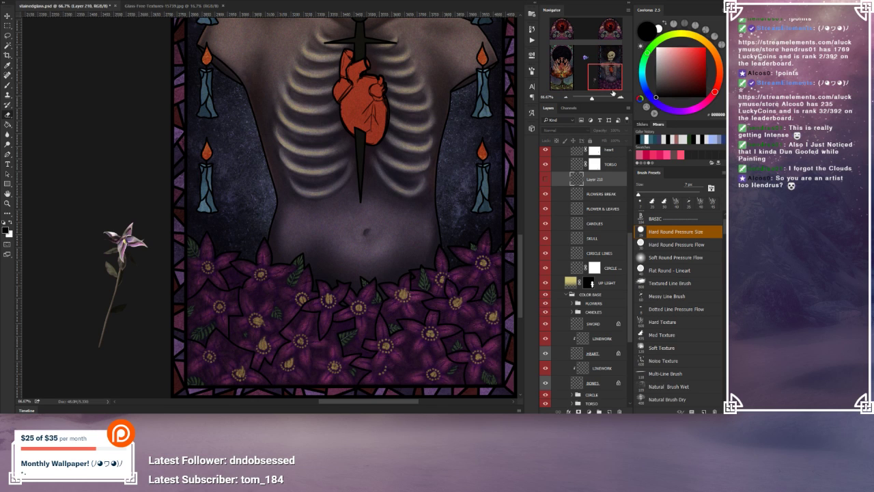
drag(613, 91, 622, 71)
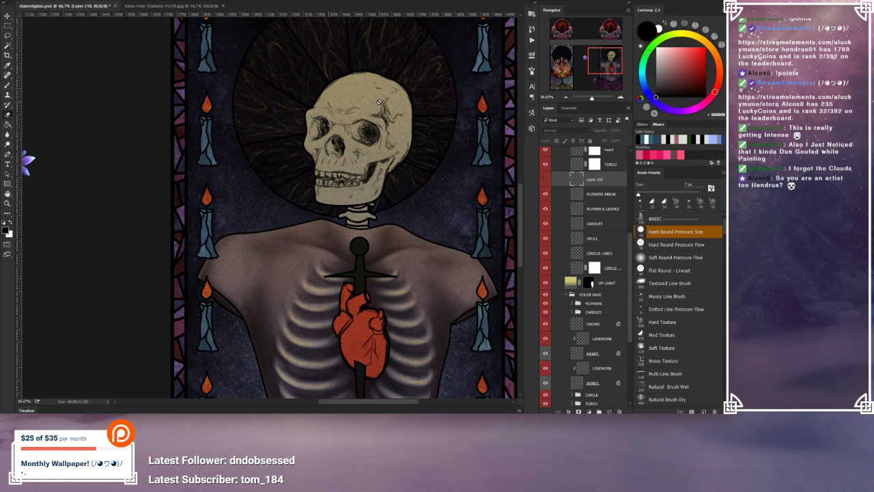
scroll(550, 292, down, 5)
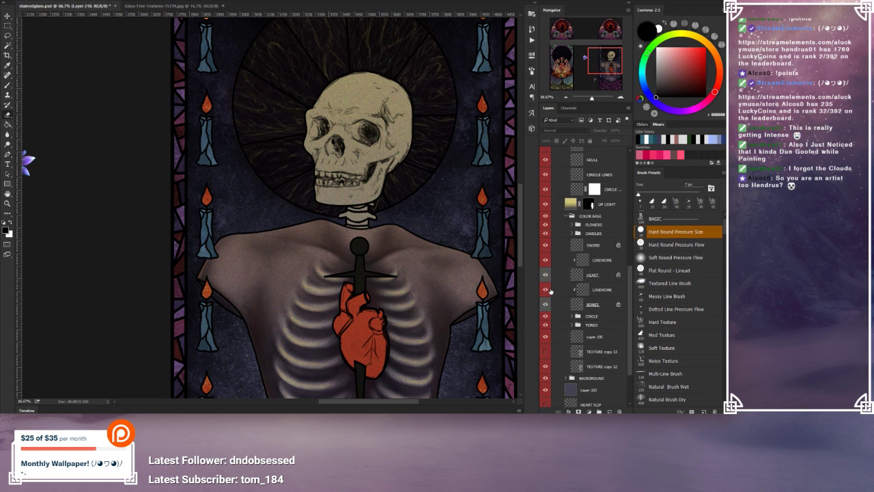
scroll(555, 286, up, 4)
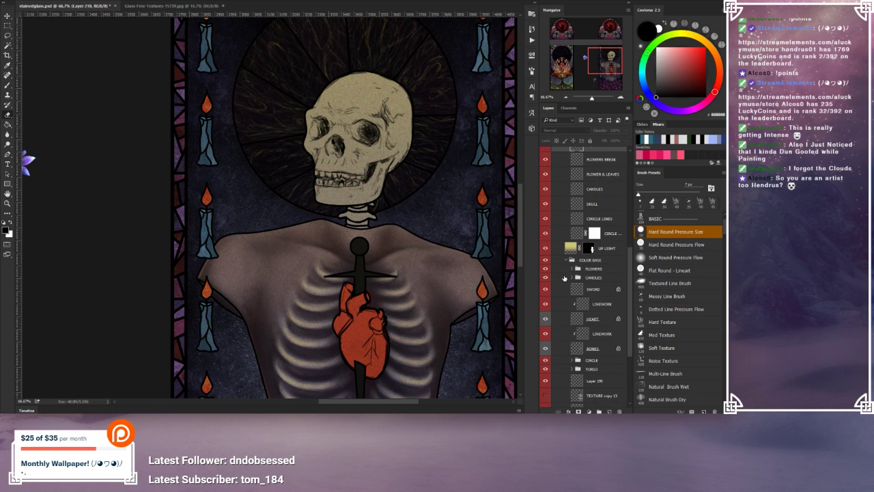
click(572, 269)
click(571, 269)
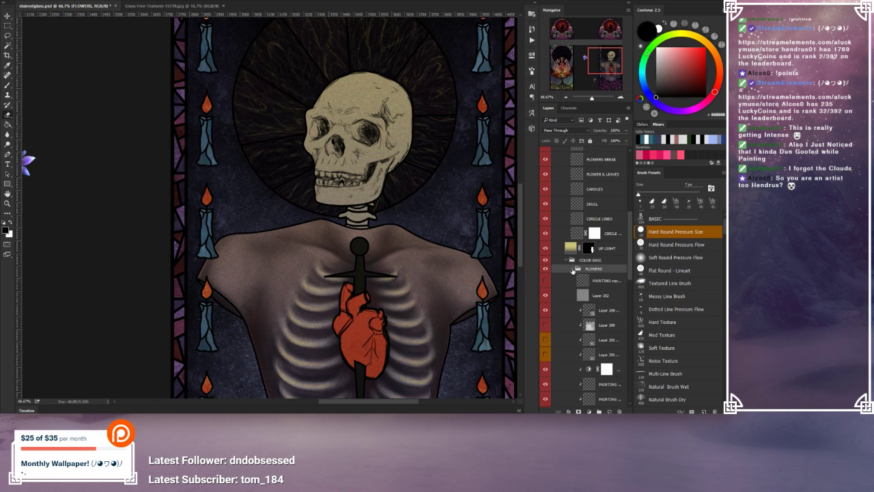
click(545, 295)
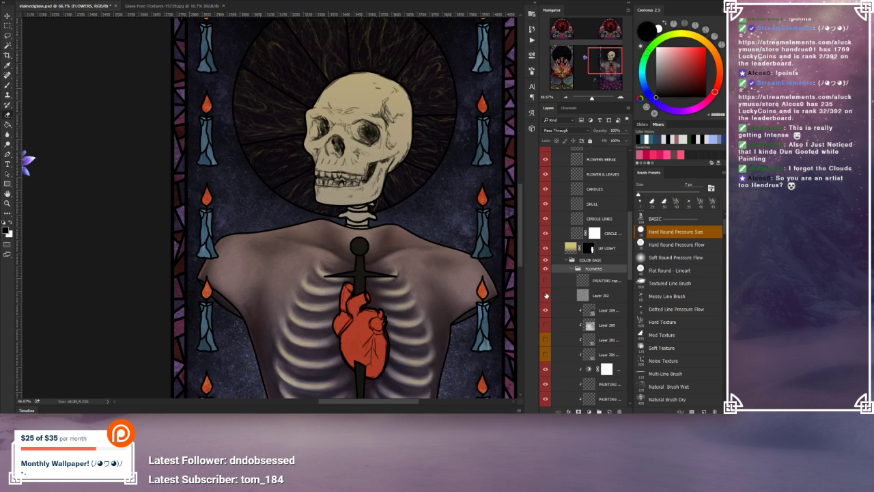
click(546, 295)
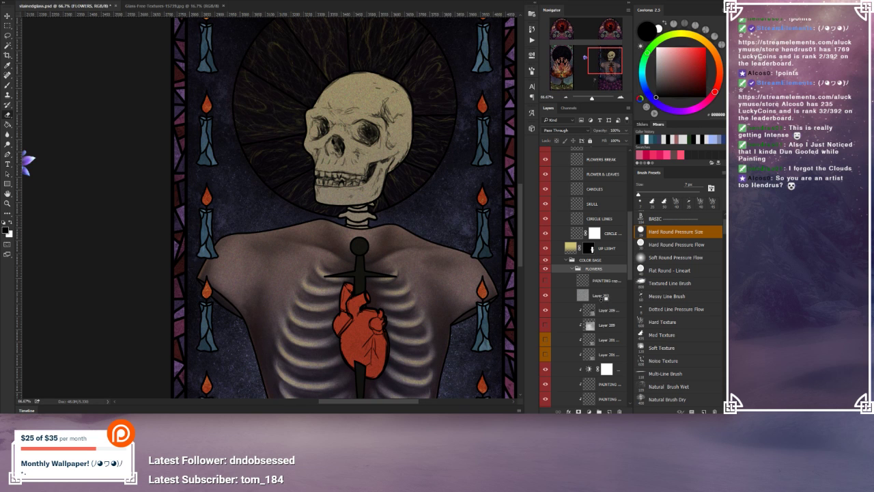
alt+click(604, 301)
Step: Toggle Layer 202 off and on to check the texture's effect on the flowers up close and across the whole panel
scroll(417, 200, down, 10)
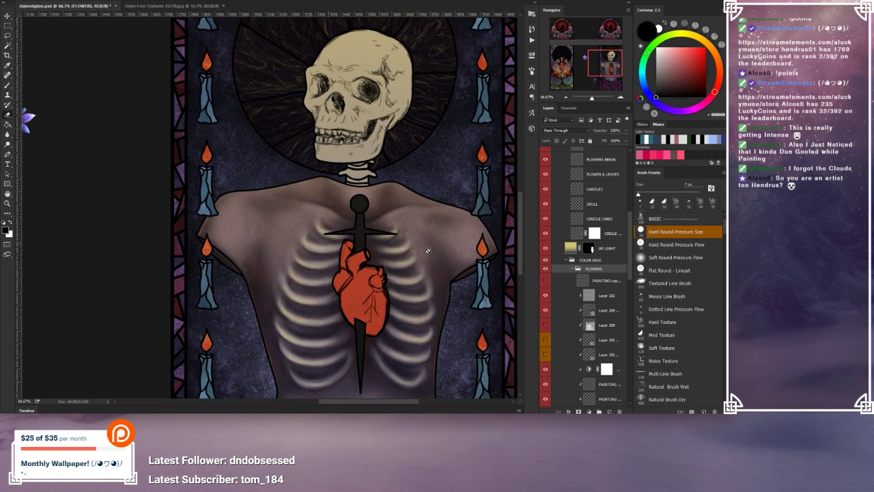
click(545, 295)
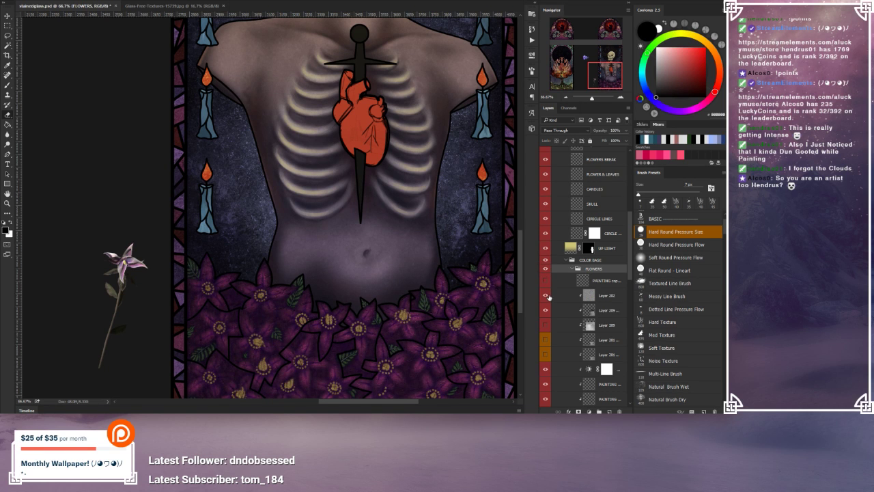
click(546, 295)
click(546, 295)
click(566, 98)
click(566, 98)
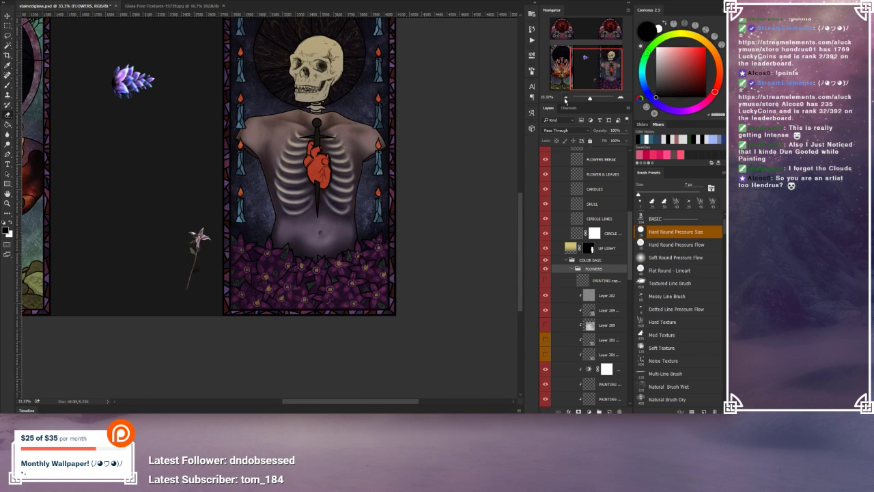
scroll(520, 211, up, 3)
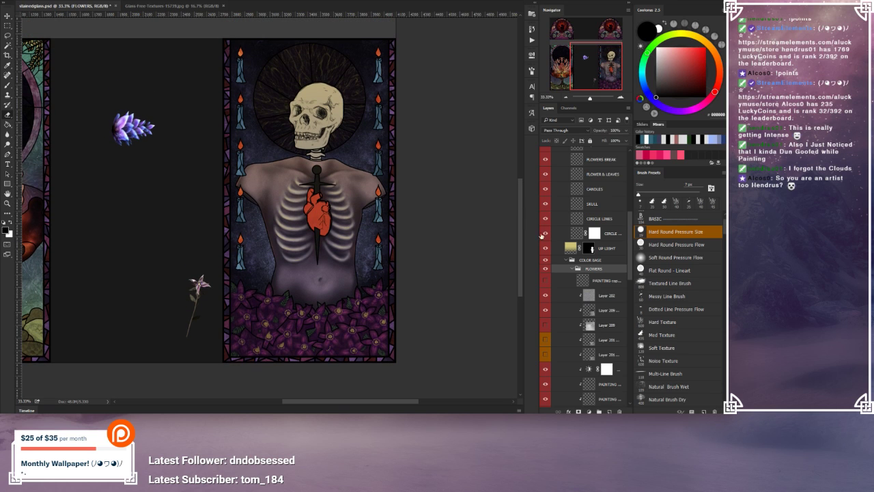
click(545, 294)
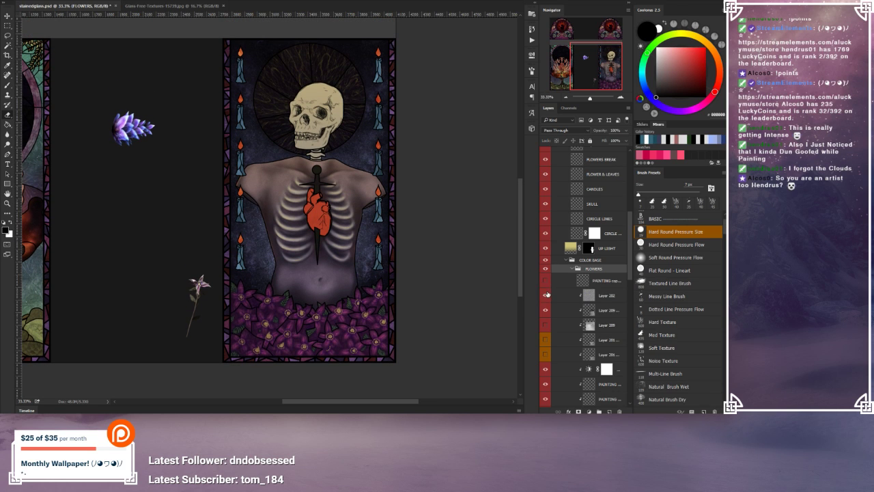
Step: Collapse the FLOWERS group and rename the break-line layer, Layer 210, as FLOWER TEST
click(546, 295)
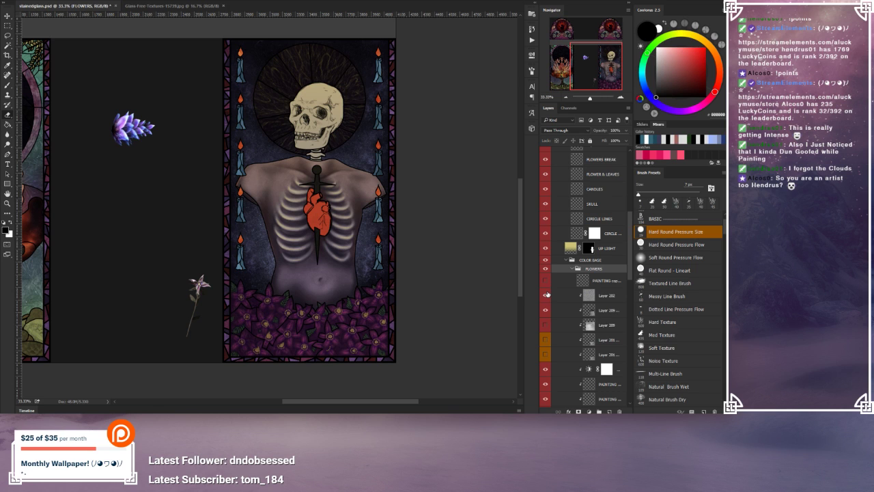
click(573, 269)
scroll(581, 217, up, 2)
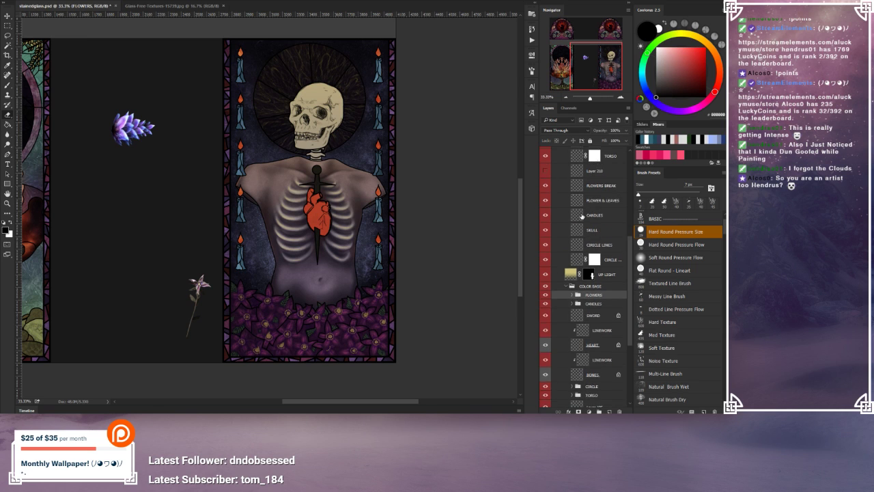
scroll(582, 217, up, 5)
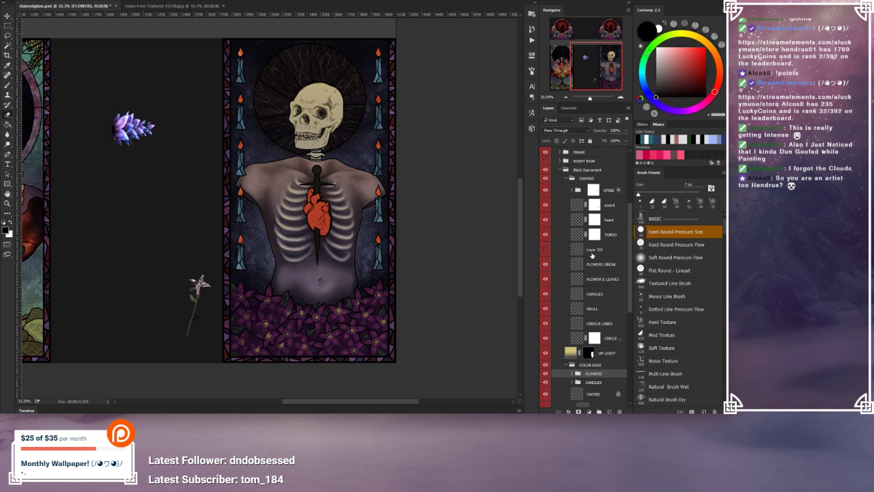
double_click(591, 252)
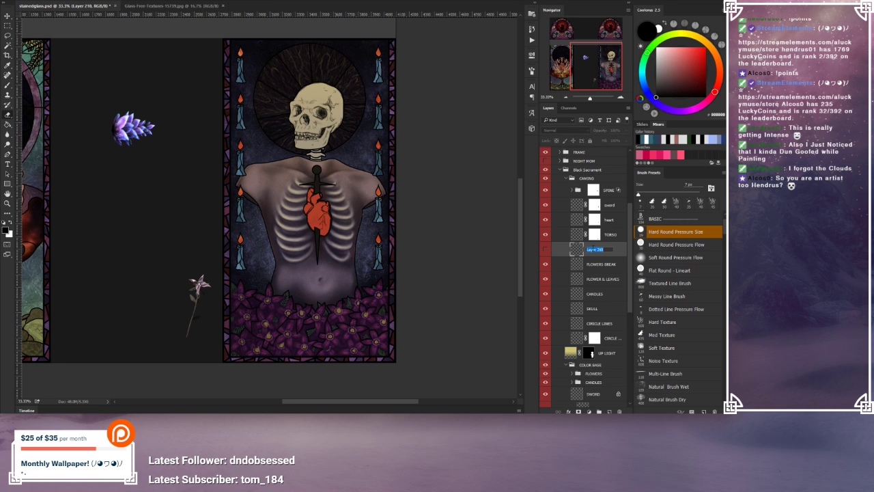
text(FLOWER TEST)
key(Return)
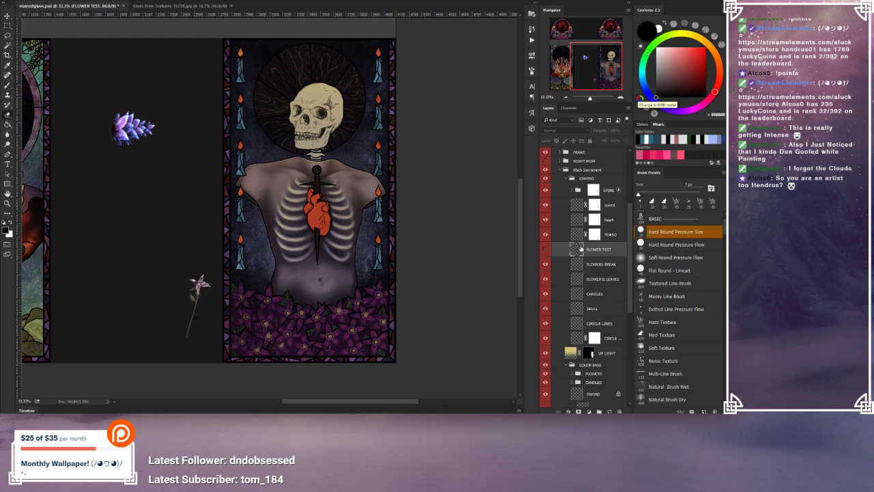
Step: Add a new layer above FLOWER TEST and brush black break lines from the lowest left candle across the background to the torso
click(610, 411)
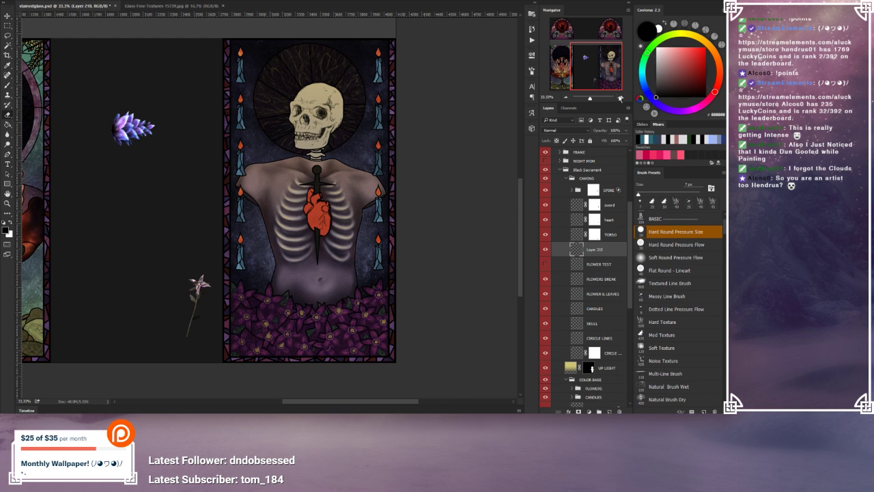
click(620, 98)
click(620, 98)
drag(378, 269, 368, 200)
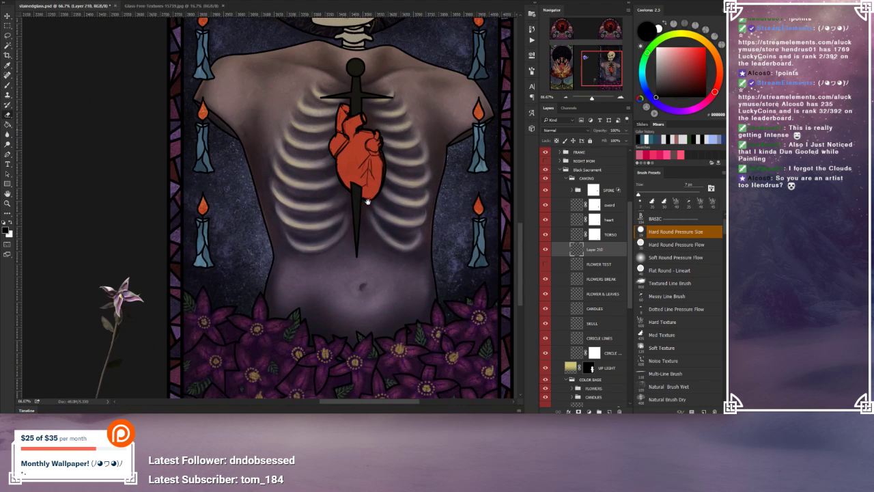
click(8, 87)
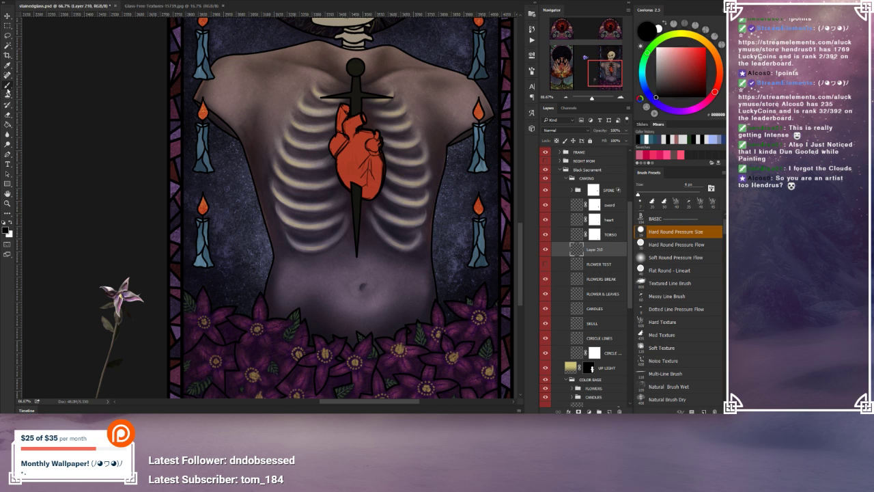
drag(288, 248, 239, 283)
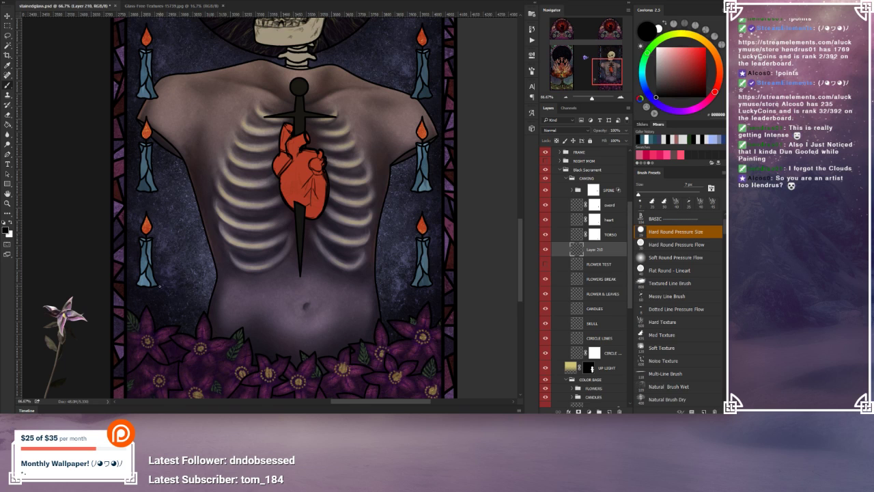
drag(160, 288, 189, 305)
mouse_move(160, 248)
mouse_down()
mouse_move(184, 205)
mouse_move(182, 213)
mouse_up()
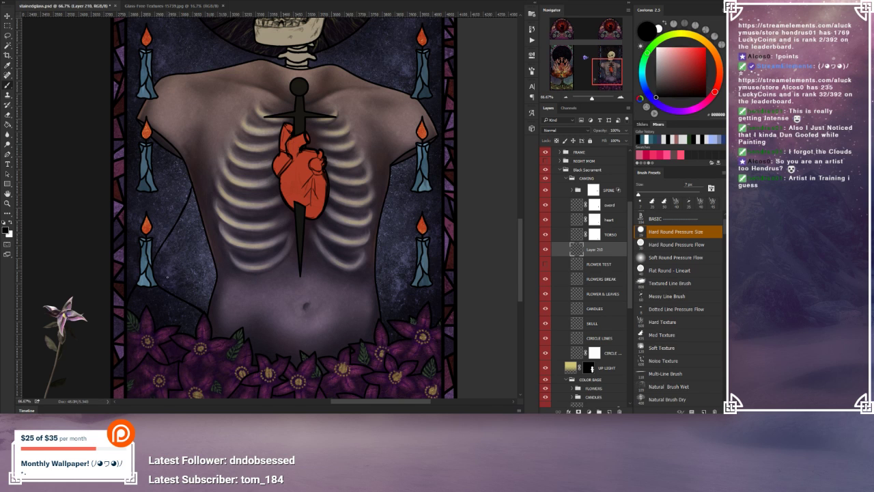
Step: Paint vertical black break lines linking the left-side candles, from the flowers up to the panel's top edge
drag(209, 258, 127, 290)
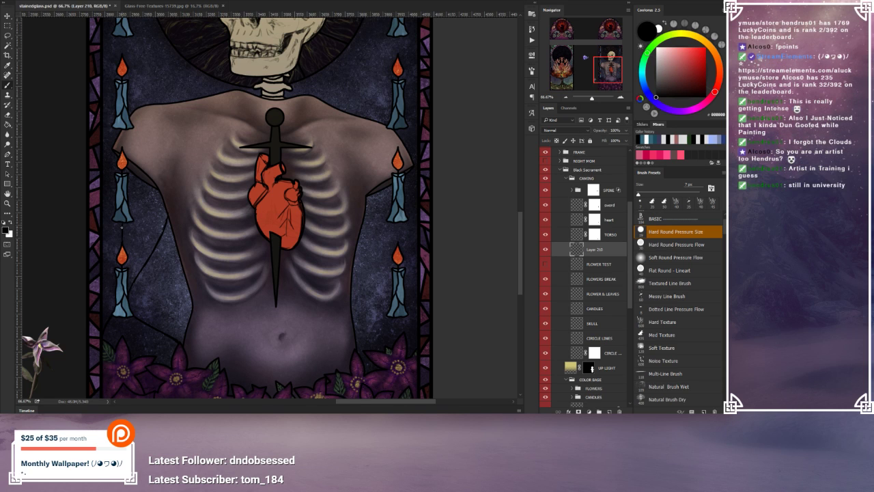
drag(126, 339, 120, 298)
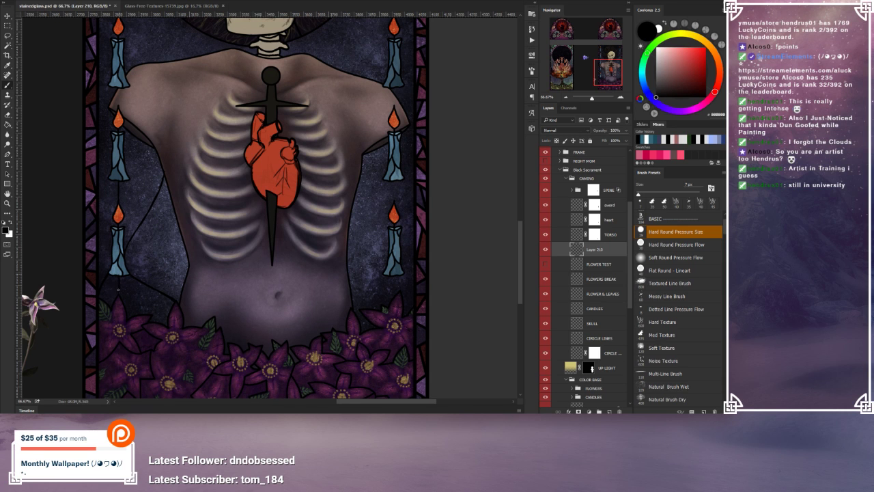
drag(146, 153, 134, 198)
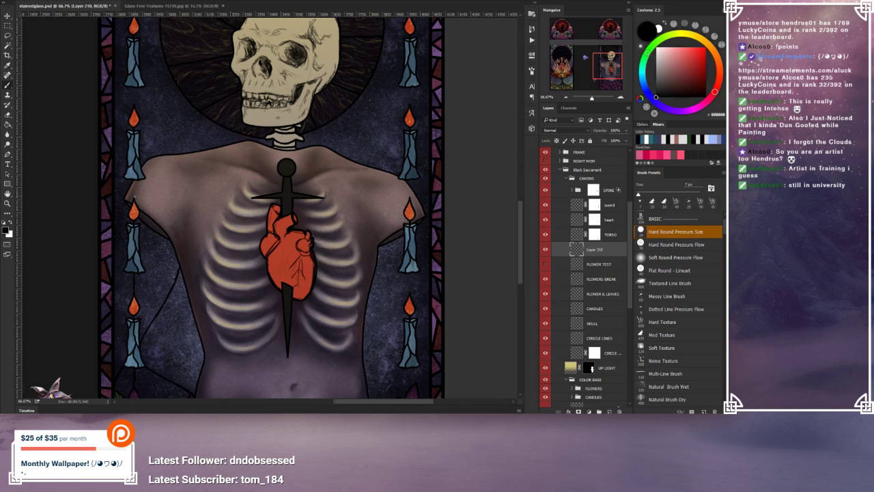
mouse_move(135, 195)
mouse_down()
mouse_move(134, 179)
mouse_move(151, 241)
mouse_up()
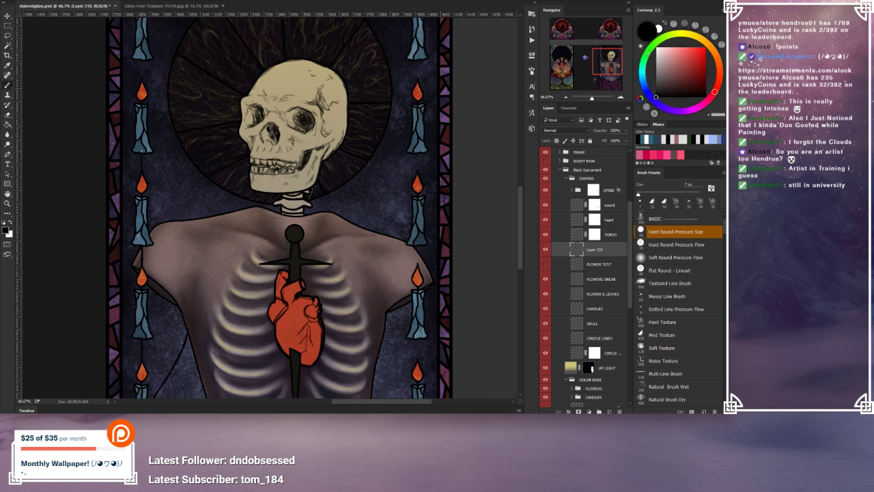
drag(139, 130, 143, 198)
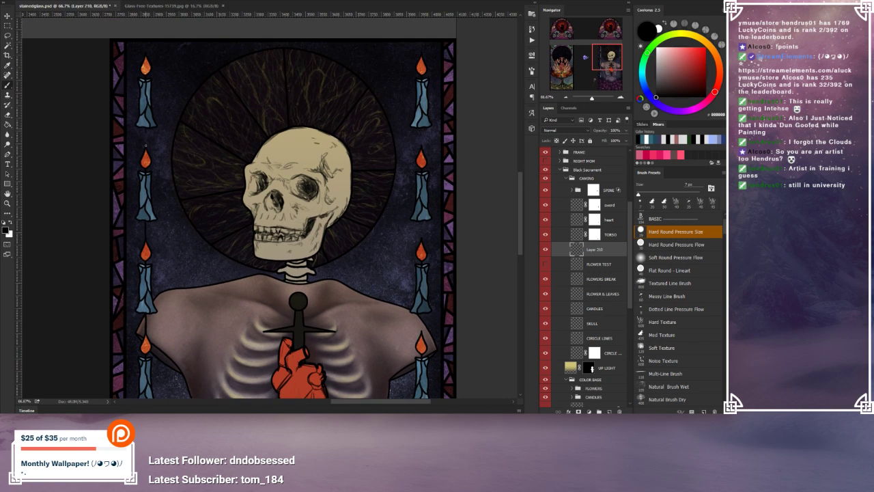
drag(142, 42, 145, 66)
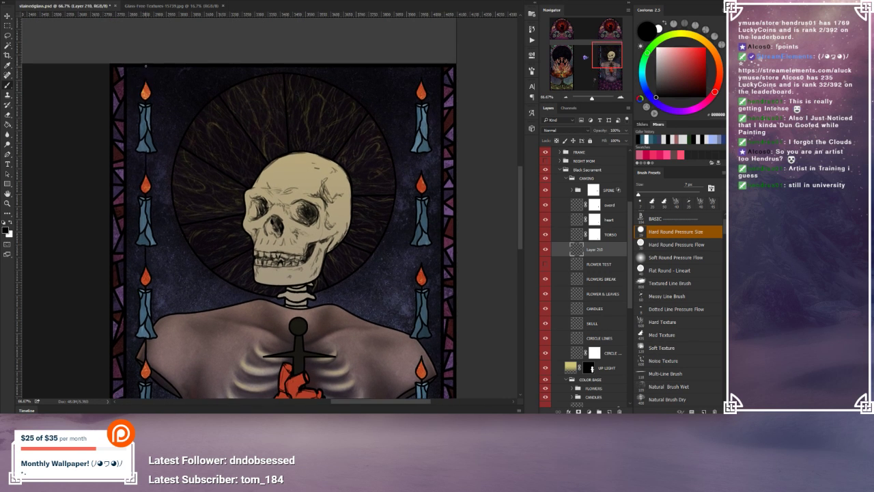
Step: Add a new layer above FLOWER TEST and fill it with the dark plum #4C1C34 sampled from the glass frame
drag(383, 285, 349, 219)
drag(629, 253, 632, 358)
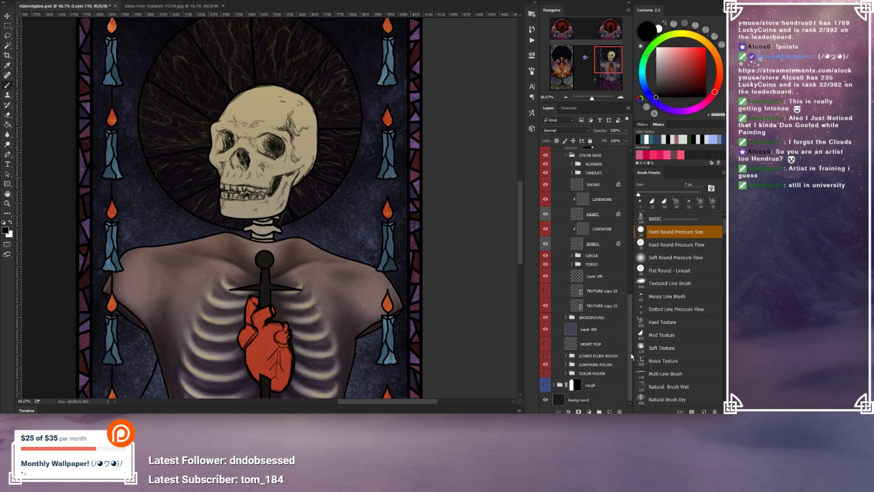
scroll(607, 260, up, 5)
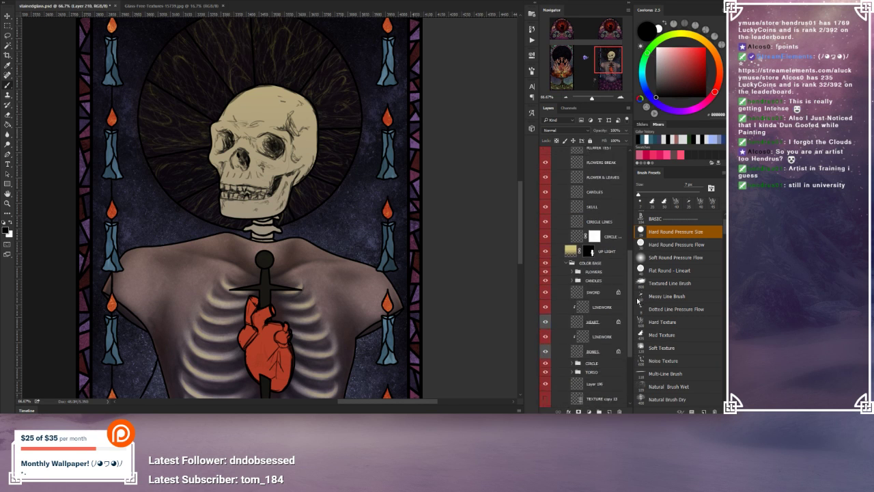
click(606, 250)
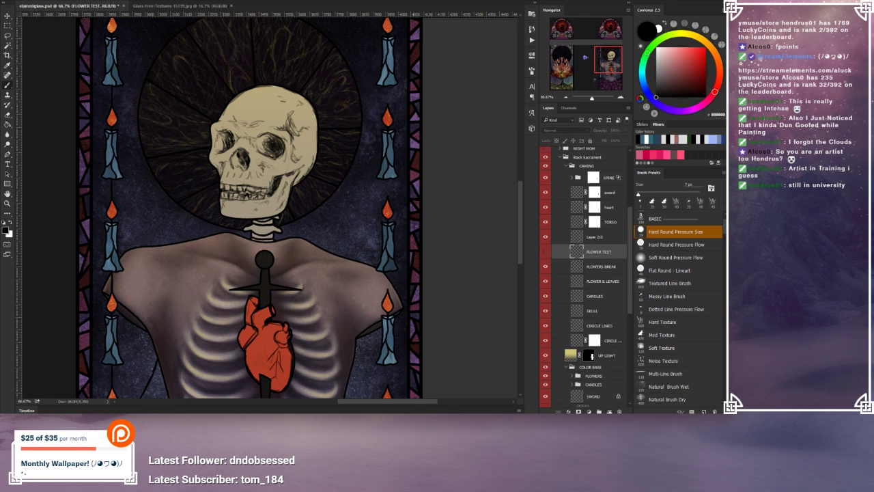
click(609, 411)
click(7, 66)
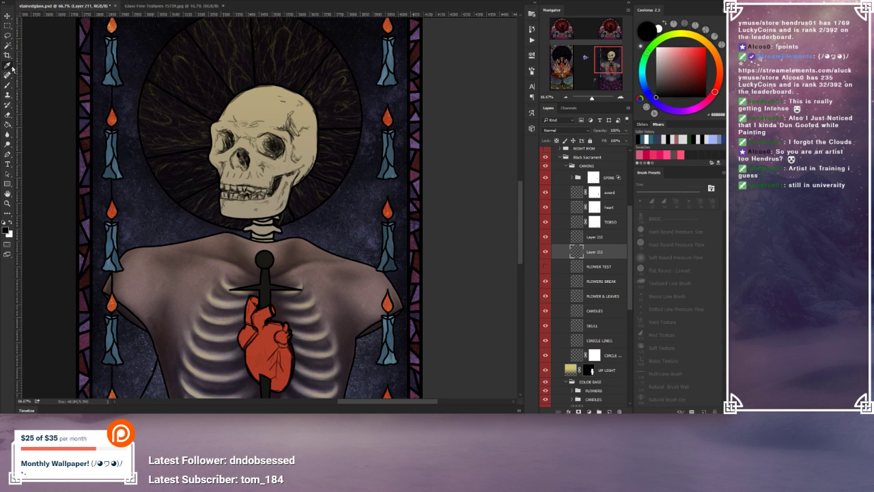
click(90, 61)
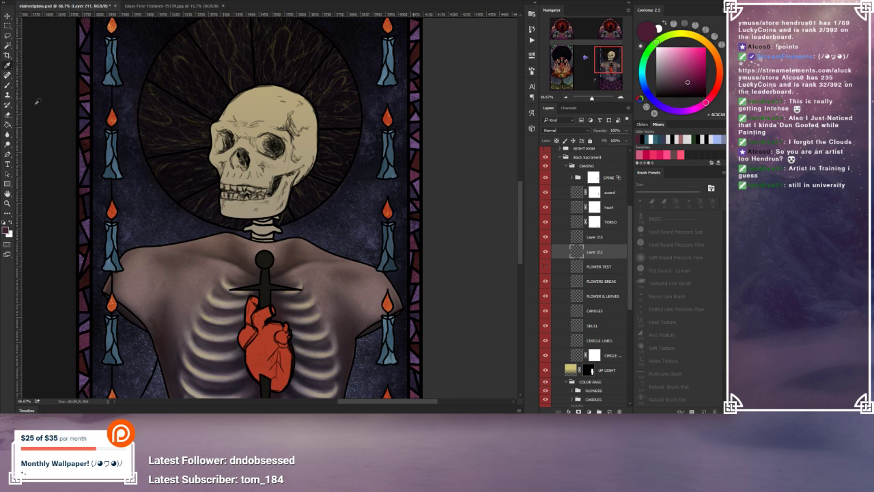
click(7, 124)
click(71, 61)
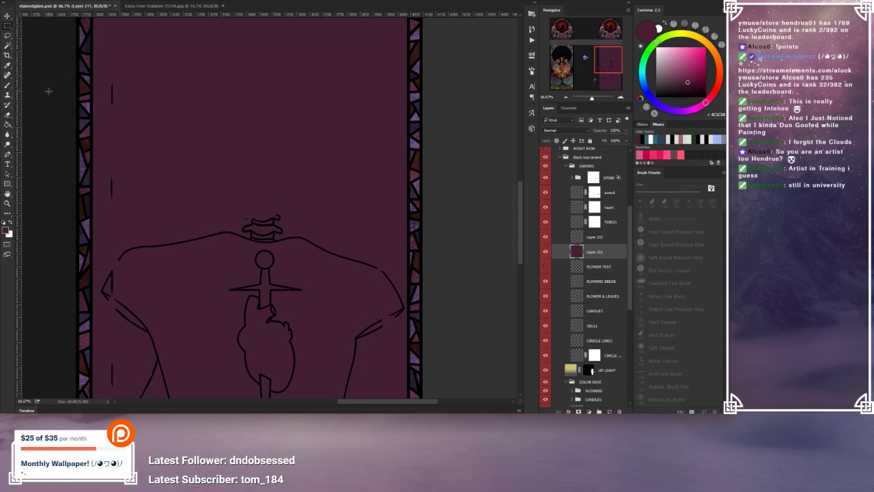
Step: Move the plum fill layer beneath UP LIGHT and lower its opacity to about 40%
drag(583, 261, 609, 378)
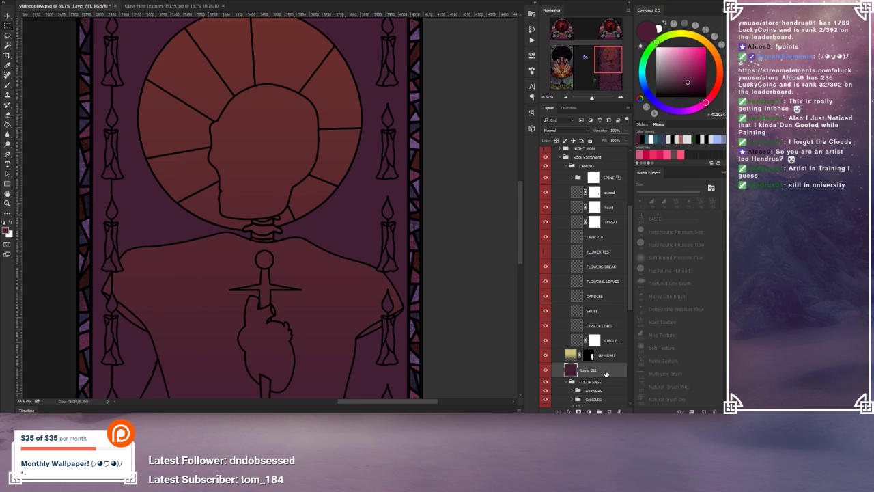
click(627, 130)
drag(627, 141, 608, 141)
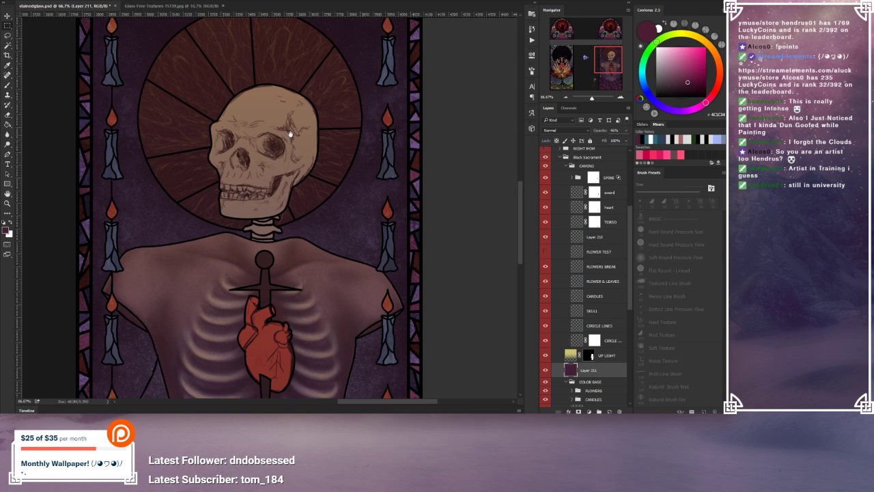
Step: On Layer 210, paint black vertical break lines linking the upper right-side candles, starting from the panel's top edge
drag(307, 132, 326, 172)
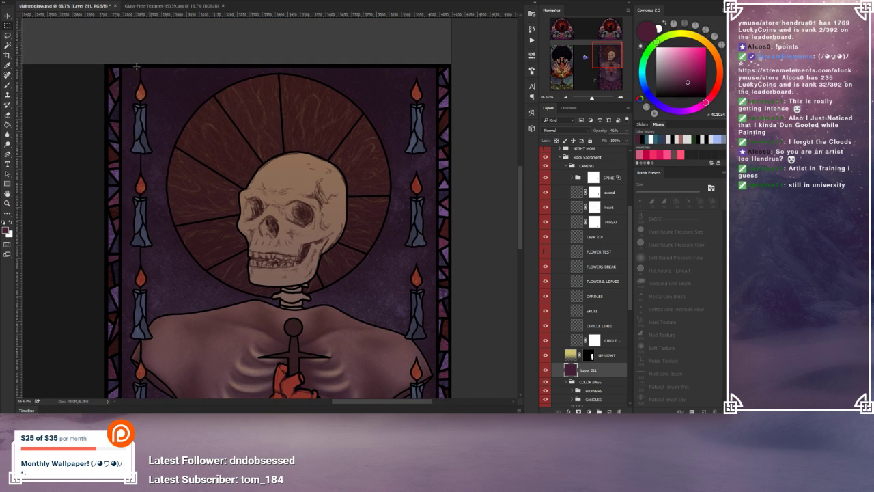
click(582, 239)
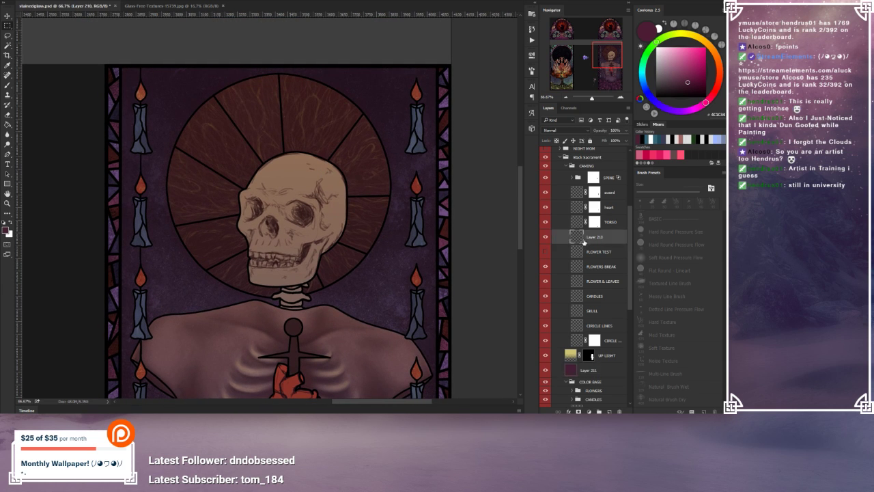
click(7, 86)
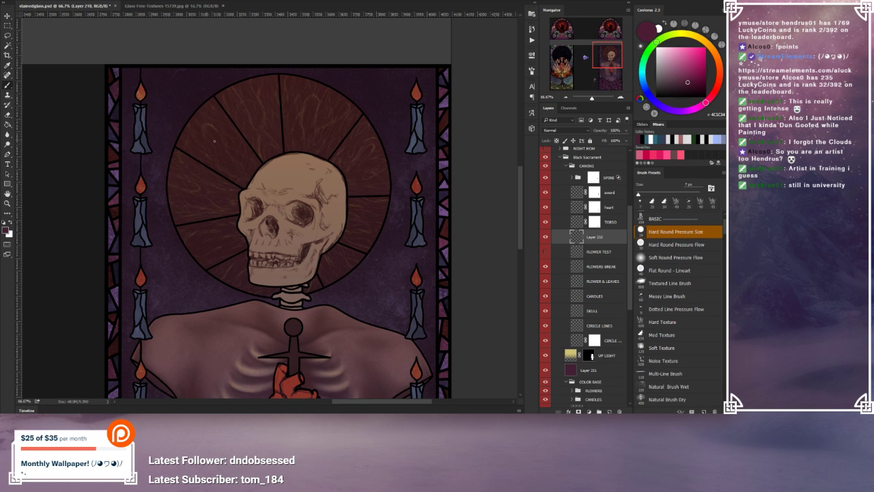
click(4, 226)
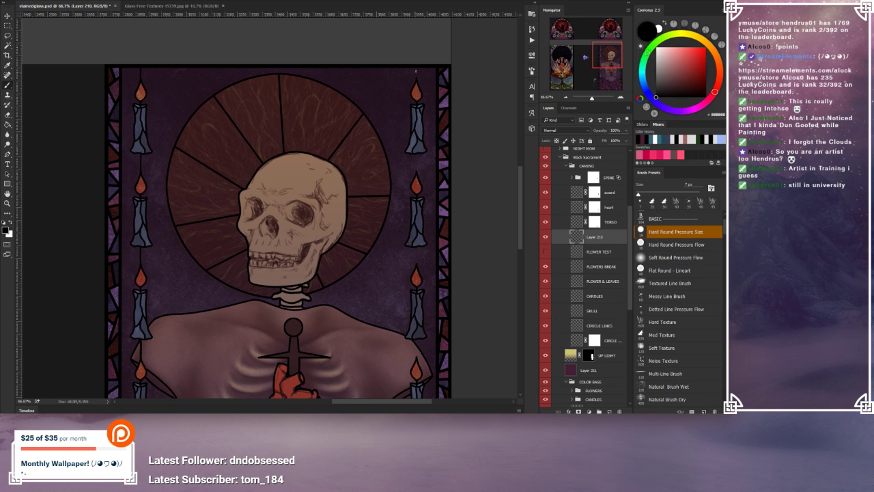
scroll(413, 190, down, 5)
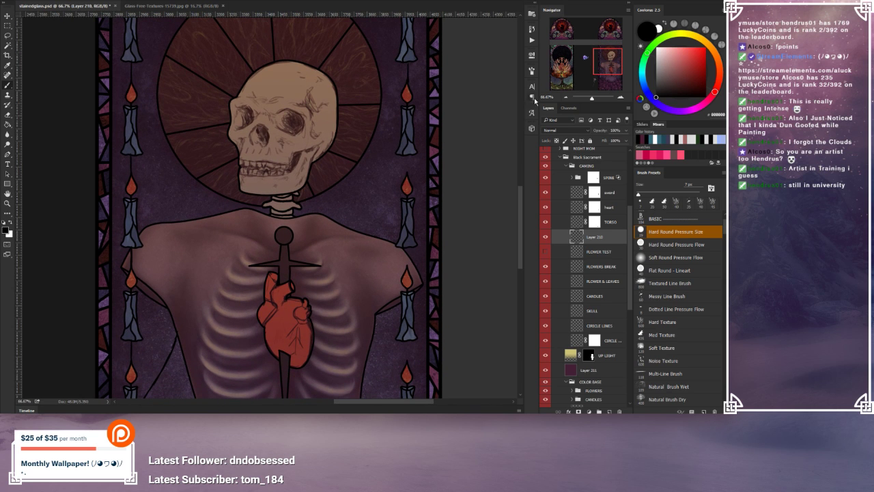
key(ctrl+minus)
key(ctrl+minus)
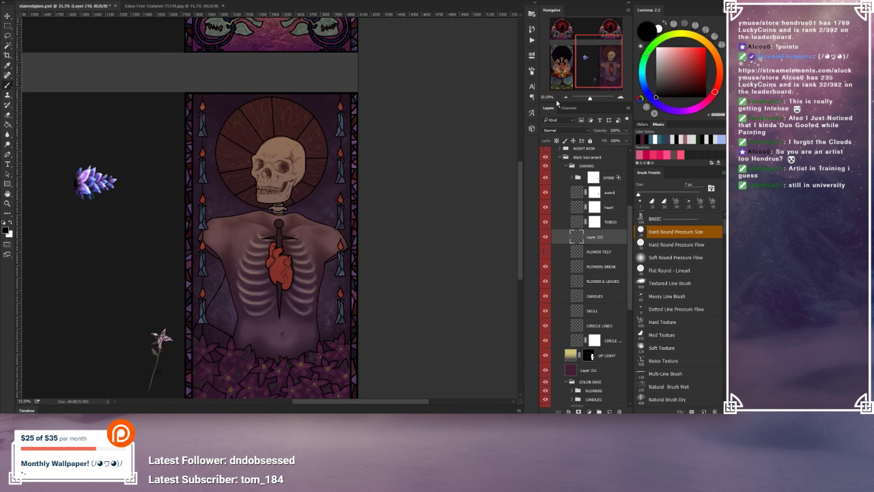
mouse_move(327, 239)
mouse_down()
mouse_move(468, 141)
mouse_move(297, 145)
mouse_move(295, 135)
mouse_up()
click(621, 97)
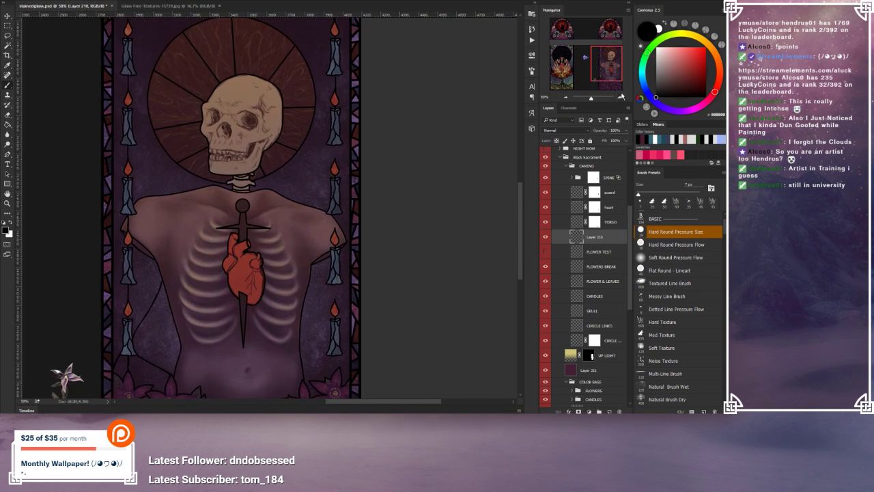
click(621, 97)
scroll(359, 157, up, 1)
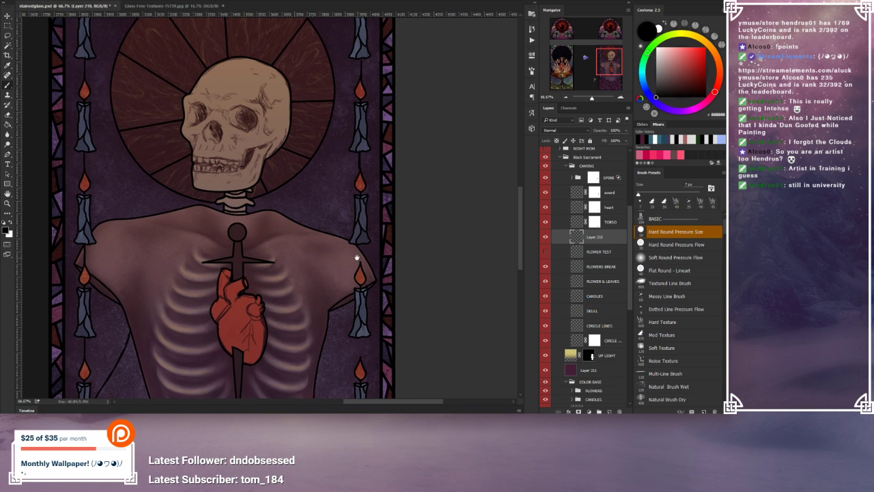
Step: Paint black vertical break lines linking the lower right-side candles, continuing down to the flowers
drag(357, 263, 360, 174)
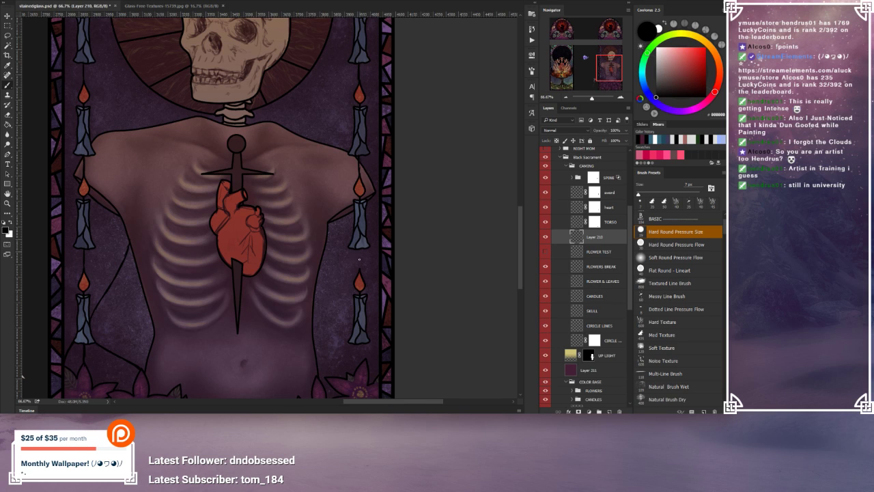
drag(360, 251, 359, 267)
scroll(375, 260, down, 5)
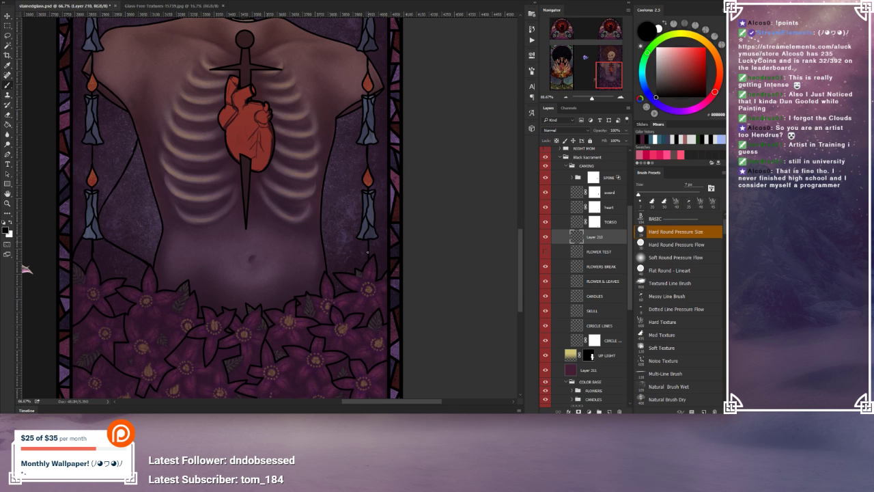
drag(235, 318, 263, 329)
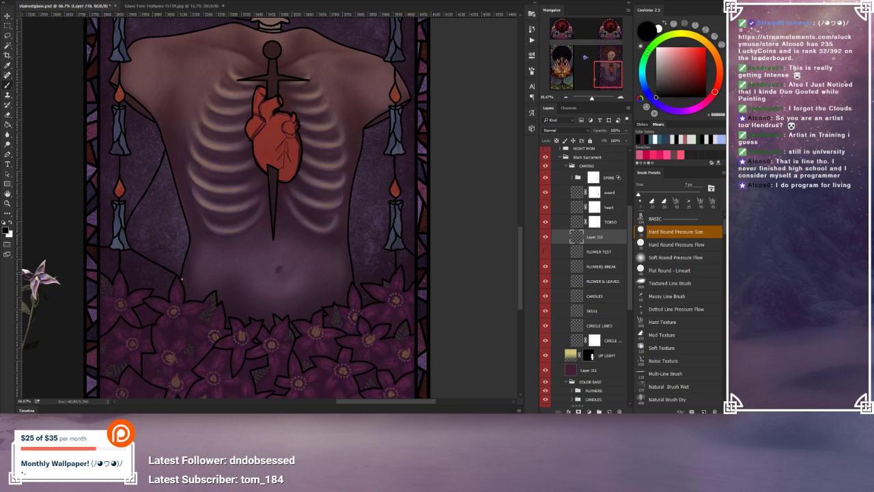
Step: Undo the angled break lines running between the lower left-side candles, the torso and the flowers
key(ctrl+alt+z)
key(ctrl+alt+z)
key(ctrl+alt+z)
key(ctrl+alt+z)
key(ctrl+alt+z)
key(ctrl+alt+z)
Step: Try straight diagonal break lines from the lowest candle on each side up to the torso's edge
mouse_move(125, 231)
mouse_down()
mouse_move(171, 174)
mouse_move(126, 227)
mouse_move(168, 186)
mouse_up()
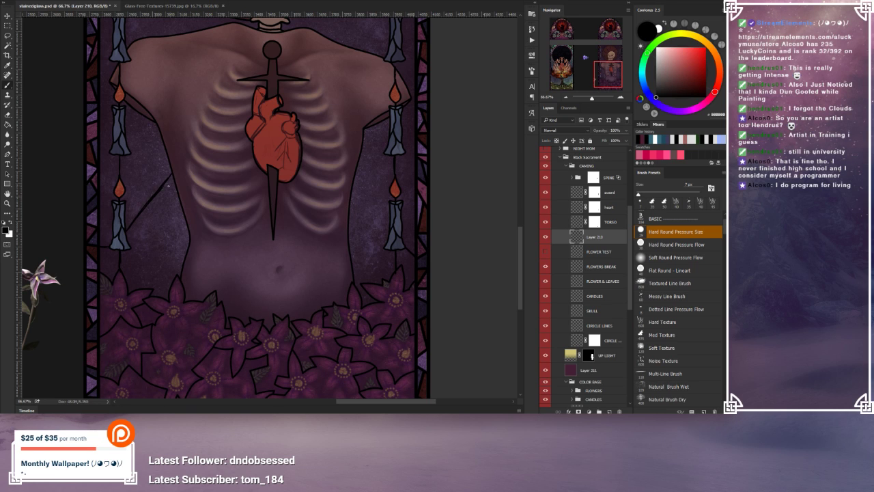
drag(364, 235, 325, 246)
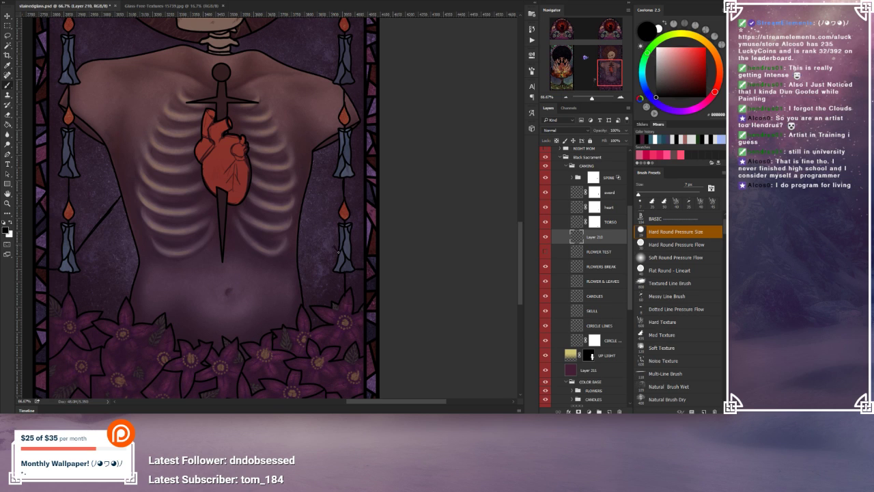
mouse_move(332, 247)
mouse_down()
mouse_move(300, 208)
mouse_move(335, 248)
mouse_move(317, 226)
mouse_up()
drag(205, 194, 236, 236)
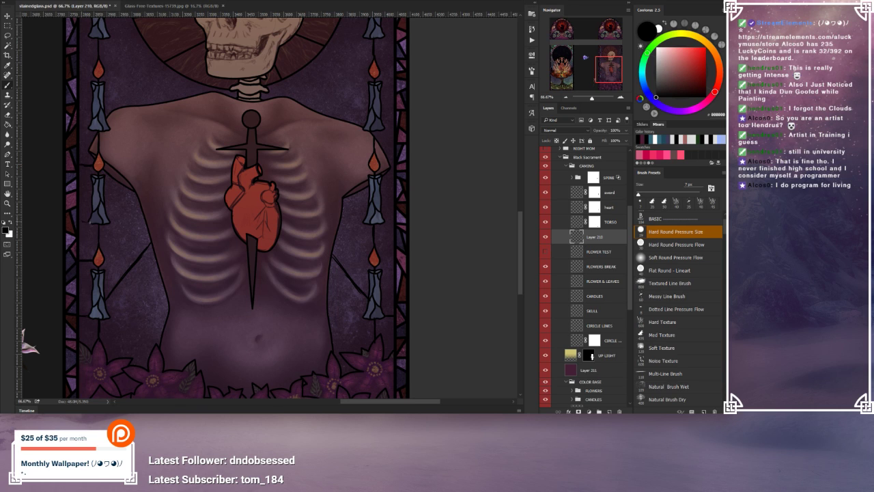
drag(109, 153, 103, 179)
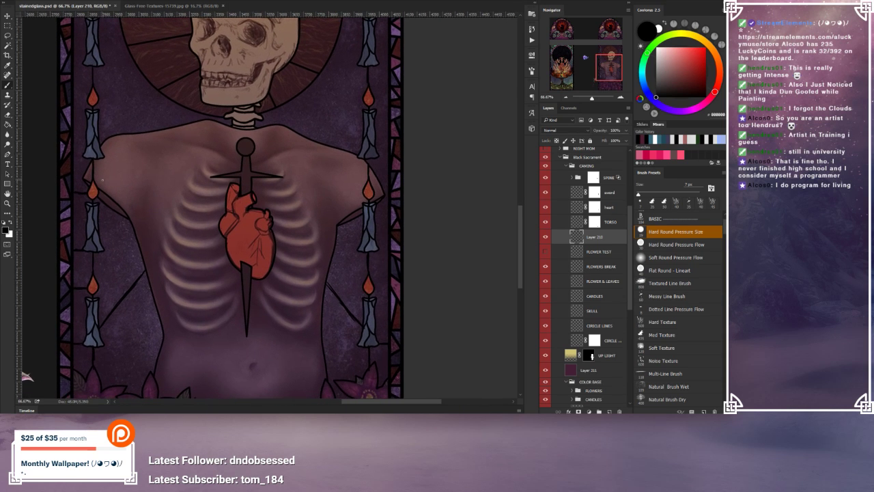
click(565, 98)
click(566, 98)
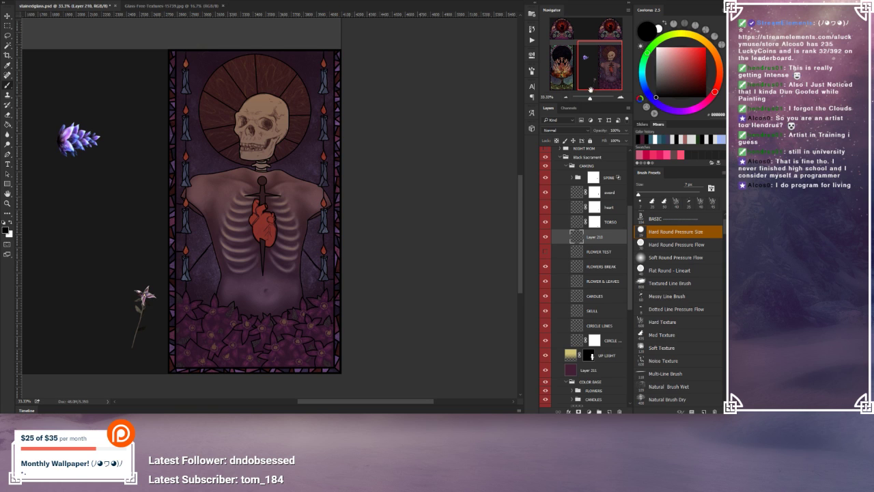
click(620, 97)
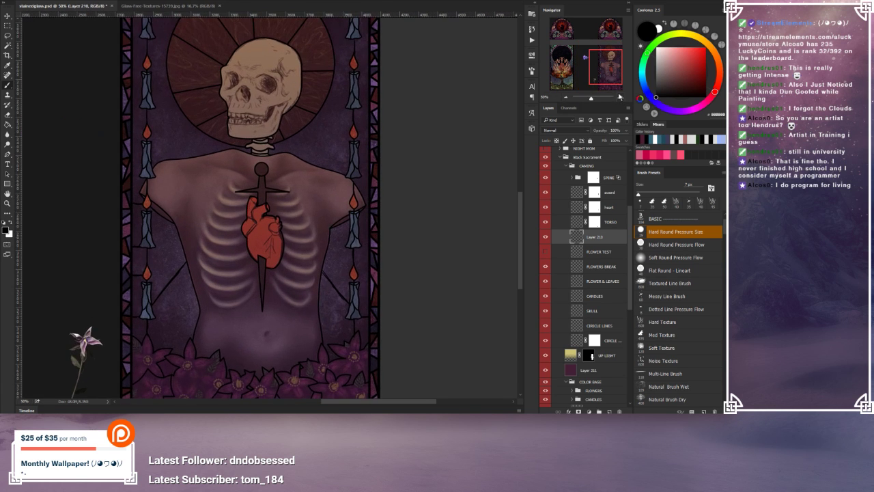
click(621, 97)
drag(366, 275, 374, 200)
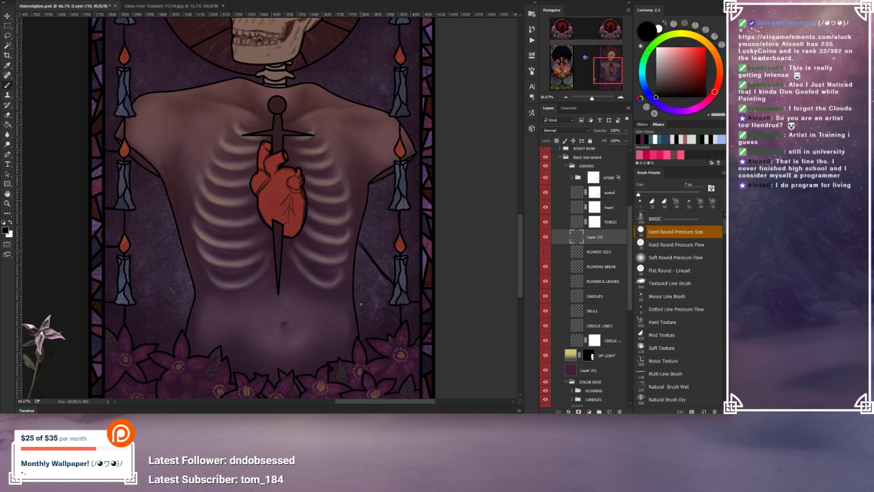
Step: Undo the diagonal break lines beside the torso on both sides
key(ctrl+alt+z)
key(ctrl+alt+z)
key(ctrl+alt+z)
Step: Try two horizontal black break lines on each side, joining the lowest candle's flame and base to the torso
drag(137, 304, 186, 307)
drag(388, 303, 352, 306)
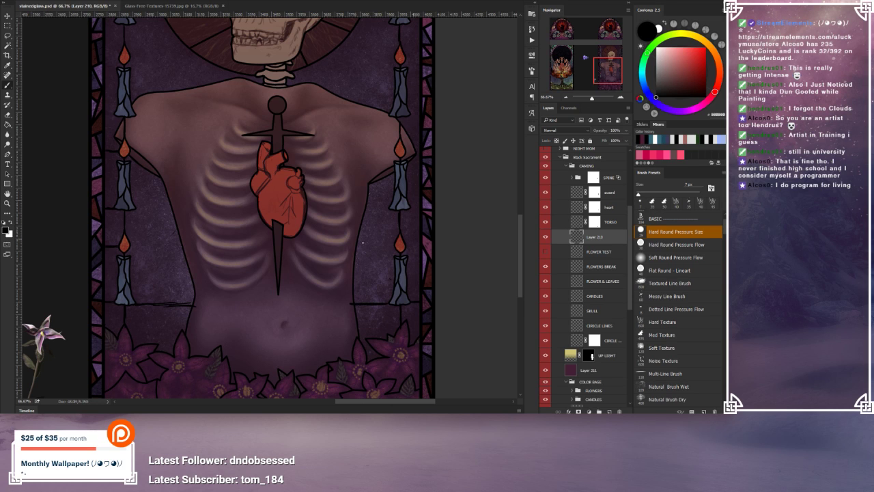
drag(353, 246, 393, 244)
drag(135, 245, 183, 247)
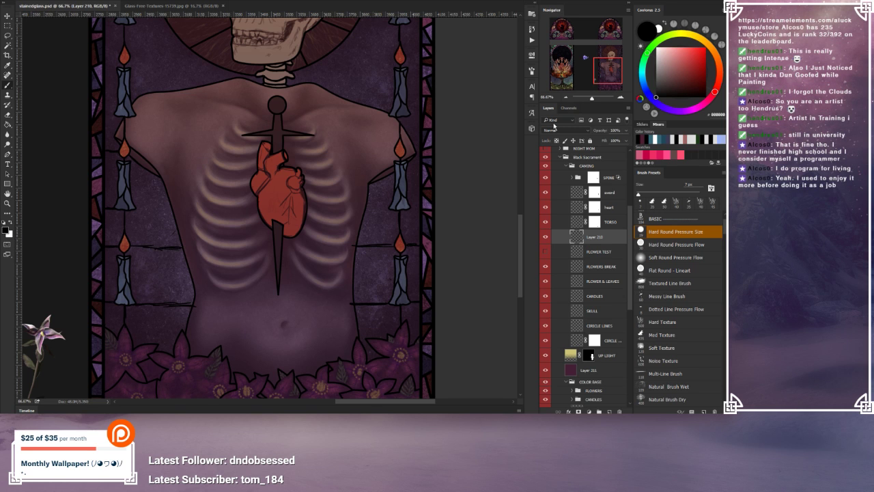
key(ctrl+minus)
key(ctrl+minus)
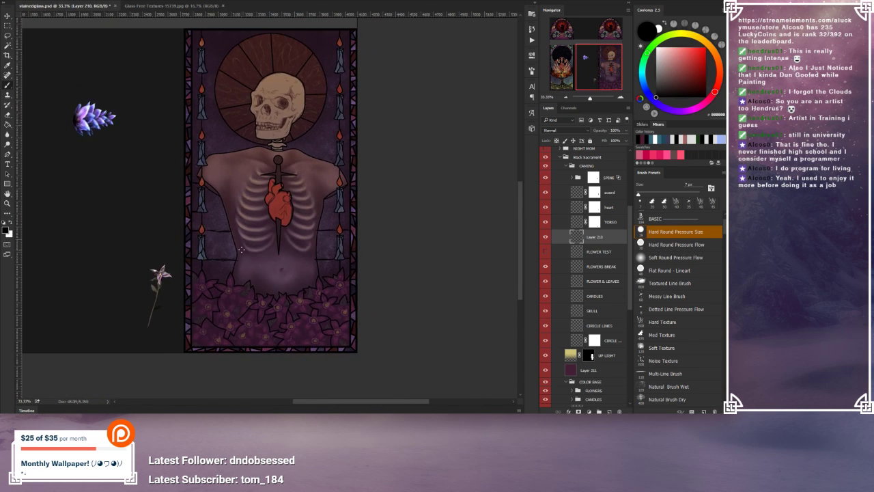
mouse_move(241, 250)
mouse_down()
mouse_move(295, 237)
mouse_move(347, 259)
mouse_move(416, 193)
mouse_move(307, 271)
mouse_move(239, 270)
mouse_move(313, 218)
mouse_move(322, 197)
mouse_up()
click(621, 97)
click(621, 97)
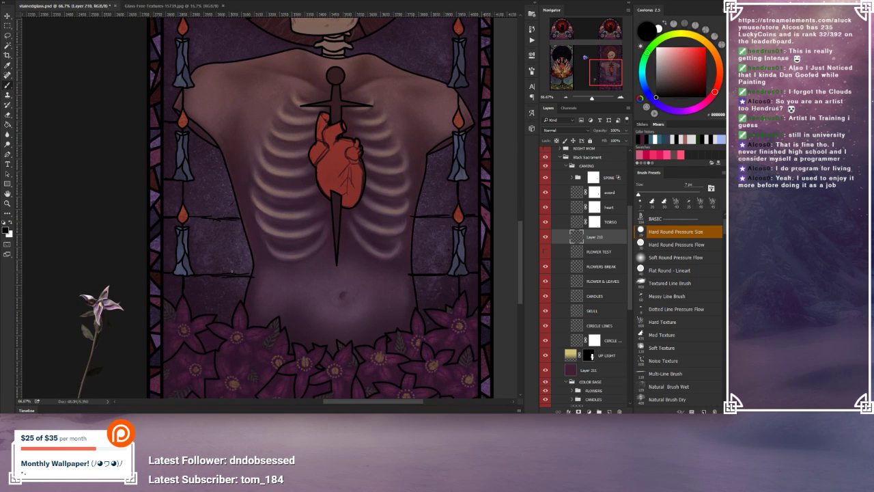
Step: Erase the two horizontal break lines between the lowest left-side candle and the torso
drag(212, 276, 245, 274)
drag(239, 219, 203, 215)
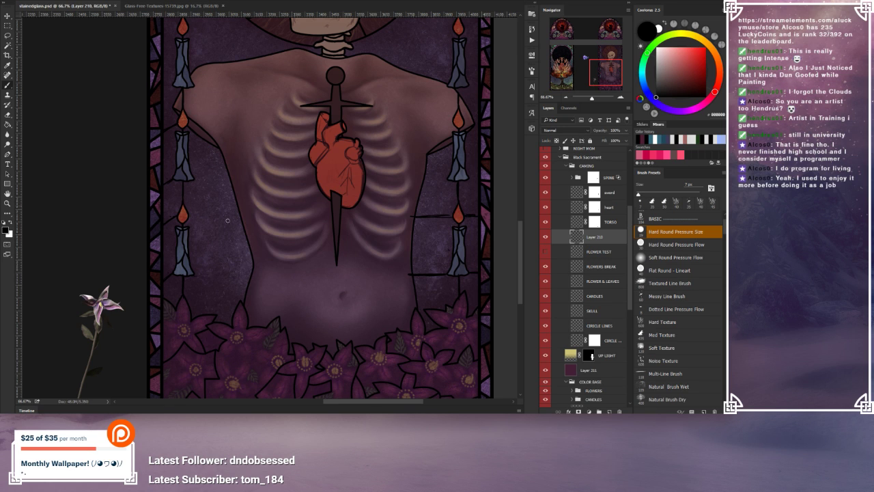
scroll(217, 205, up, 3)
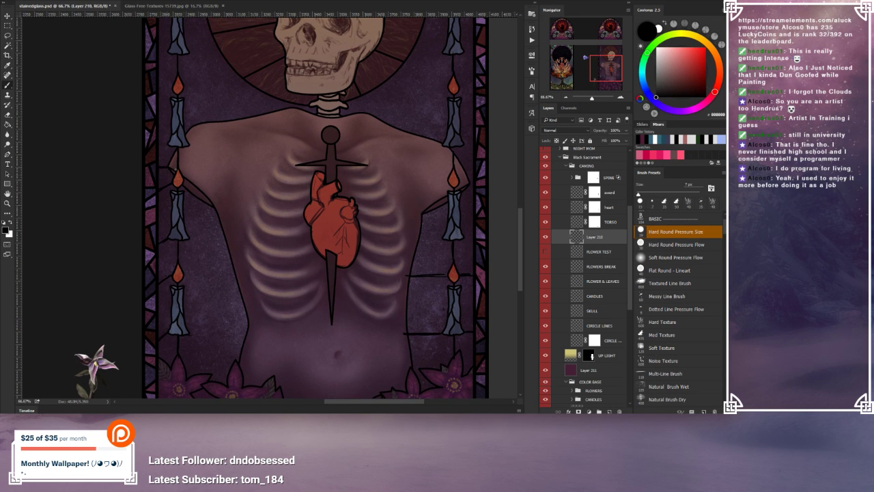
drag(205, 162, 218, 204)
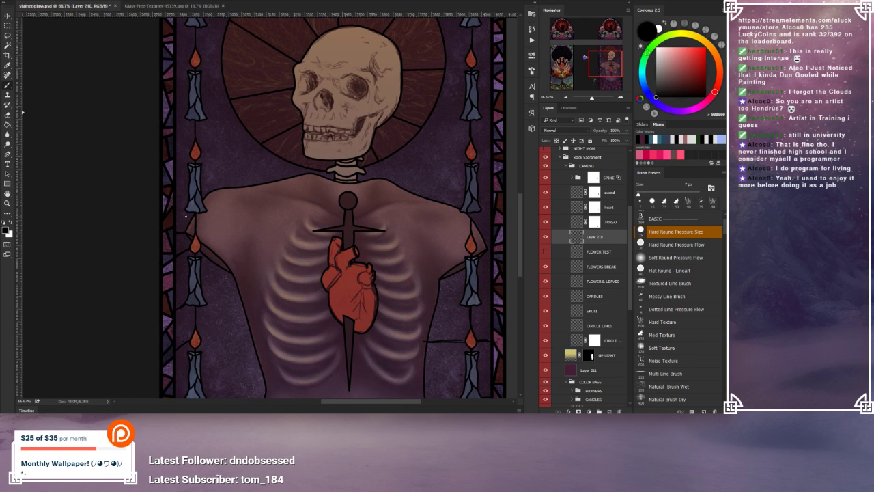
scroll(219, 225, down, 5)
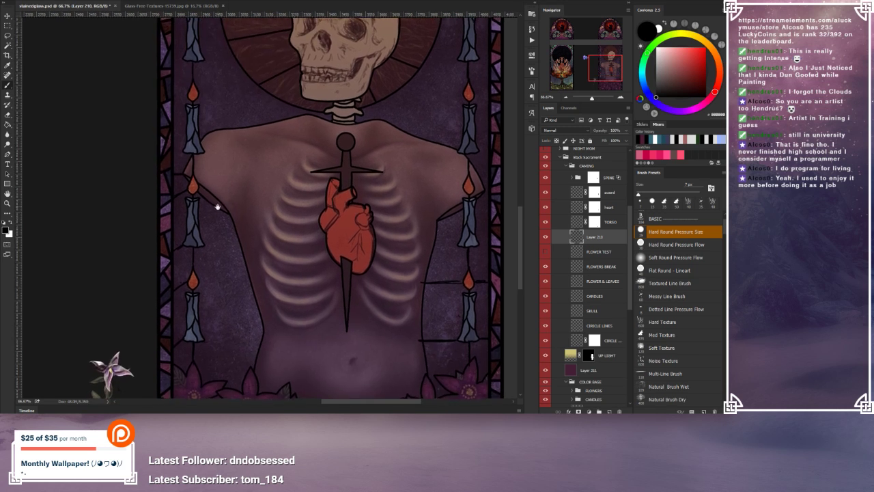
scroll(217, 211, up, 4)
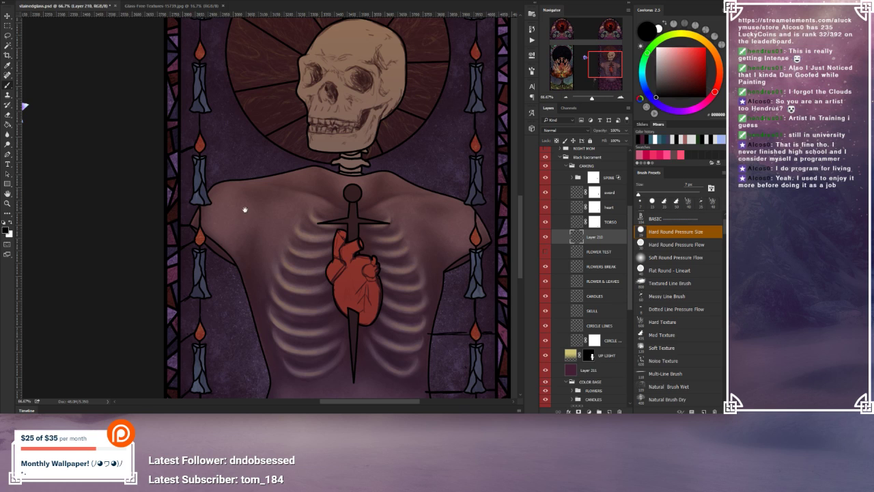
drag(297, 237, 264, 222)
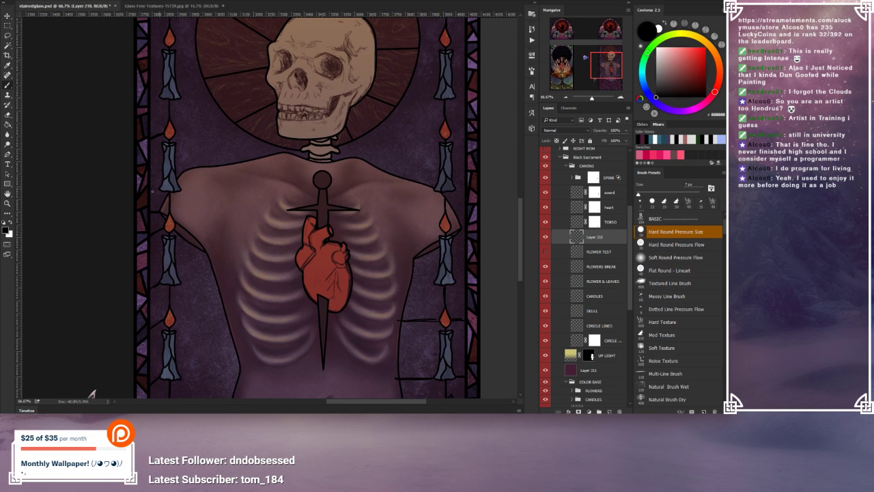
drag(322, 240, 311, 212)
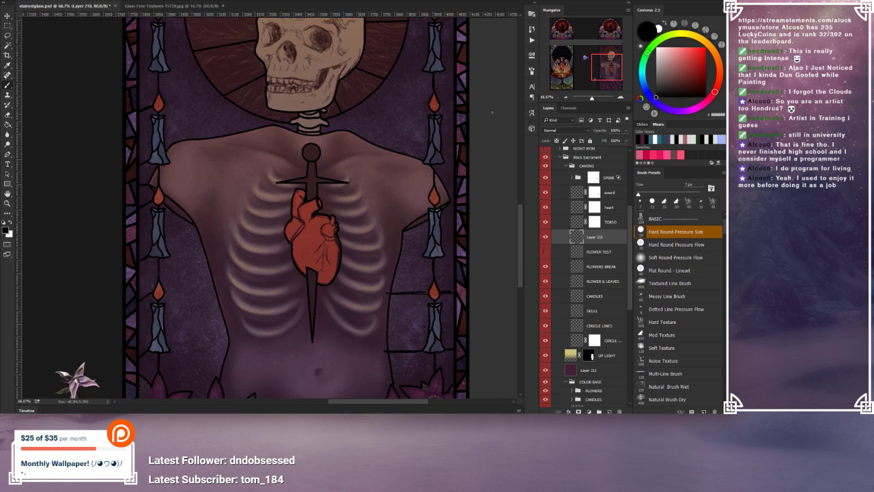
Step: Erase the two horizontal break lines between the lowest right-side candle and the torso
click(565, 98)
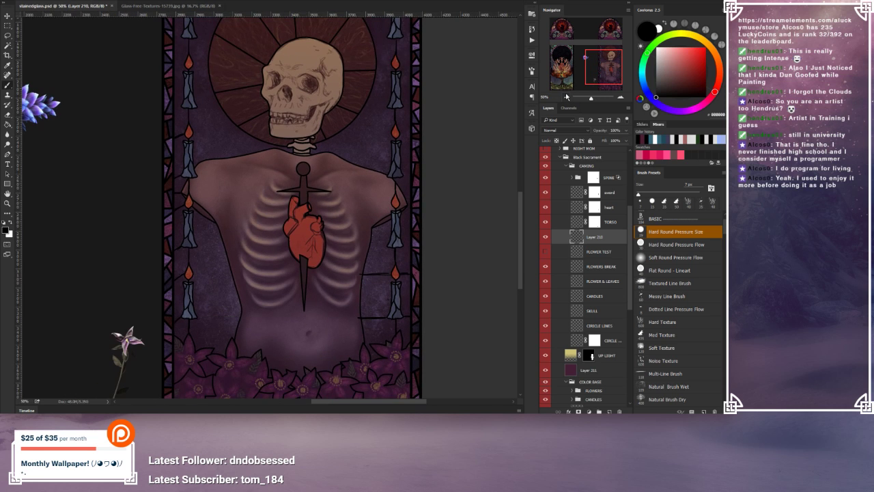
click(565, 98)
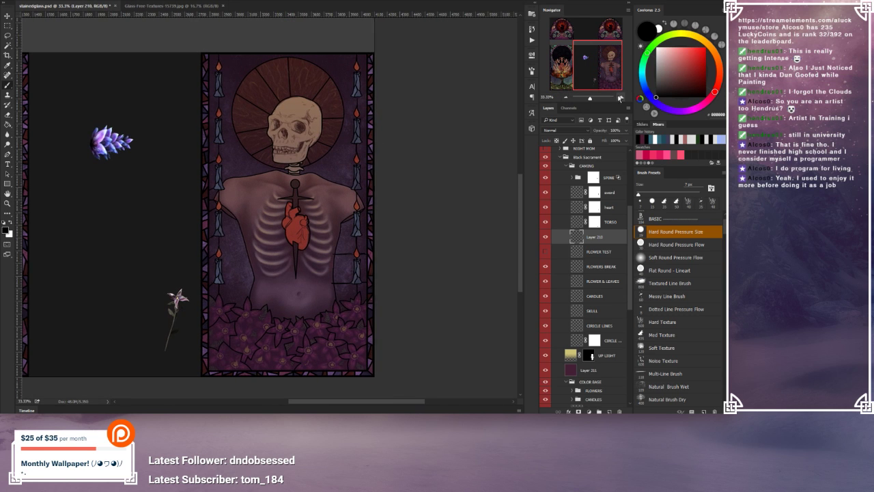
click(619, 97)
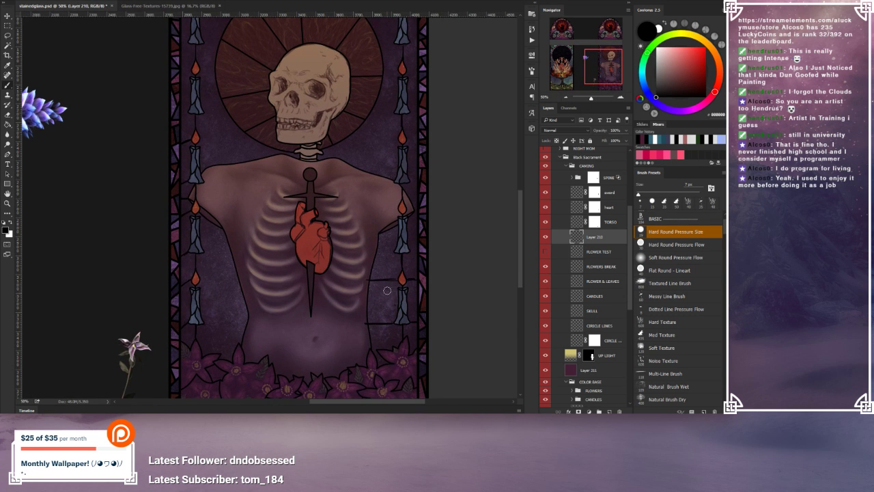
mouse_move(387, 291)
mouse_down()
mouse_move(385, 268)
mouse_move(389, 330)
mouse_up()
key(b)
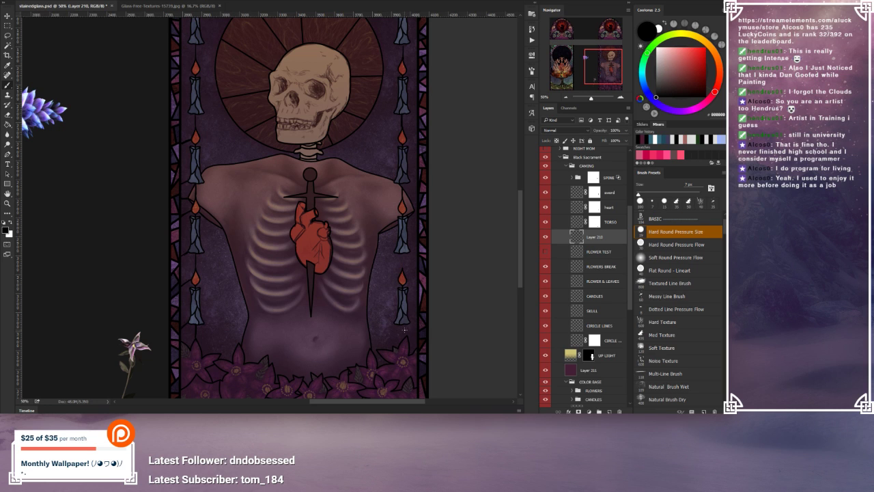
key(ctrl+z)
mouse_move(374, 290)
mouse_down()
mouse_move(376, 309)
mouse_move(387, 288)
mouse_move(380, 325)
mouse_up()
drag(267, 150, 281, 212)
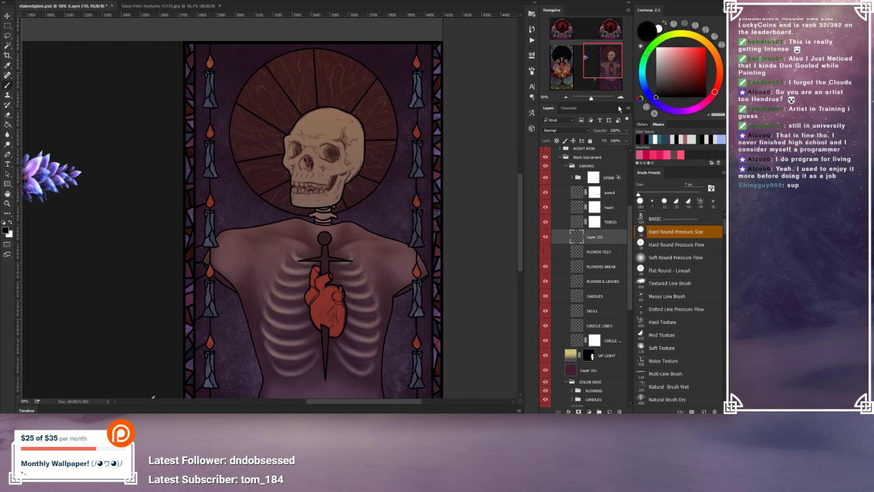
click(620, 98)
drag(222, 218, 237, 243)
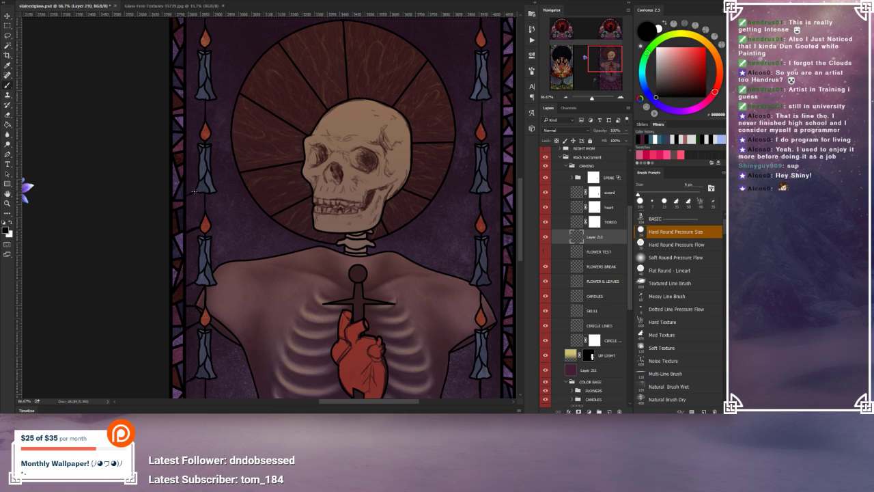
scroll(205, 185, up, 2)
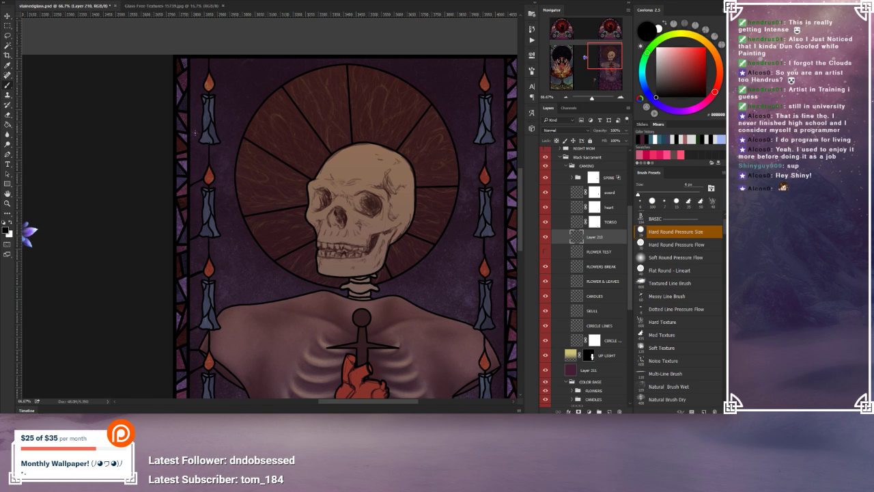
Step: Select the strip along the skull panel's left side on Layer 210 and place it on a new layer
scroll(195, 133, up, 1)
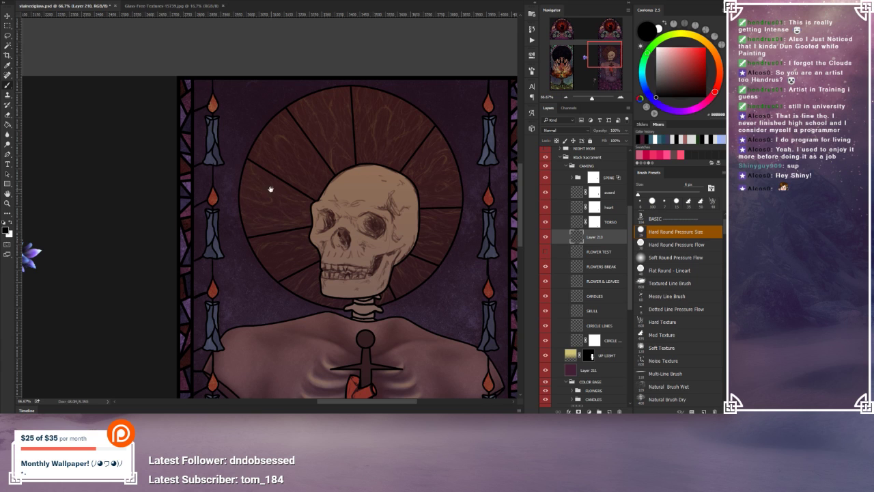
drag(271, 189, 230, 158)
drag(278, 312, 281, 283)
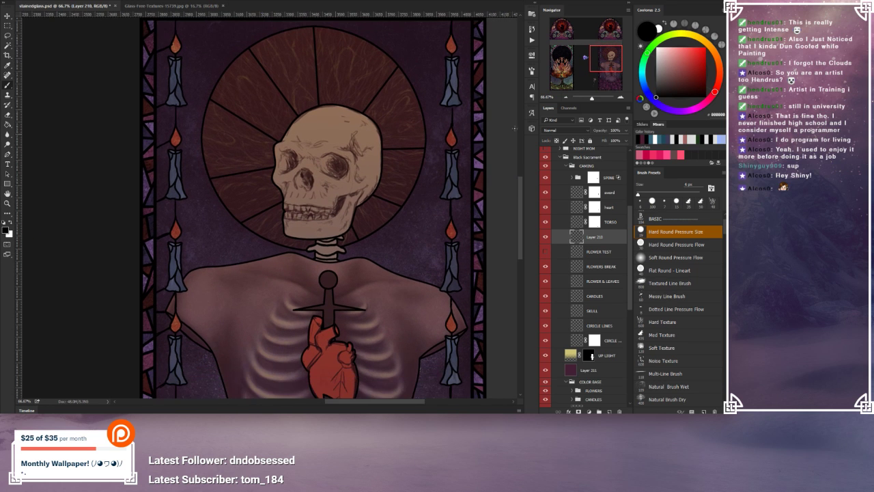
click(567, 98)
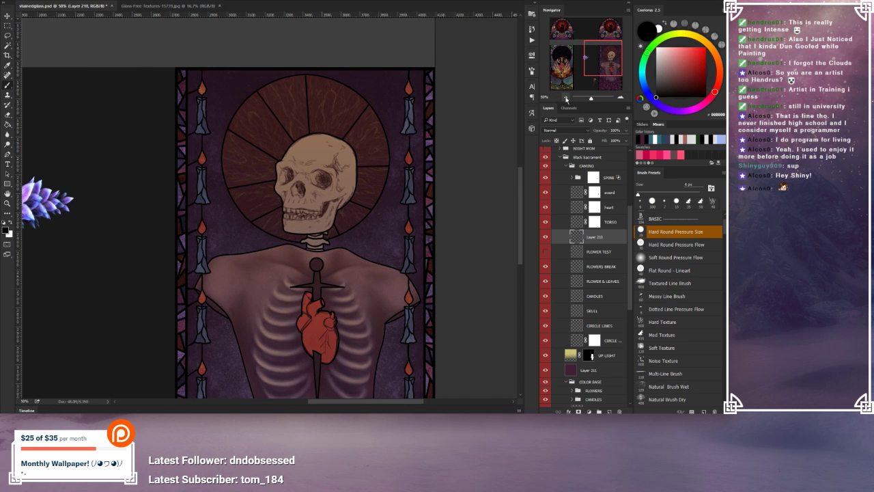
click(566, 98)
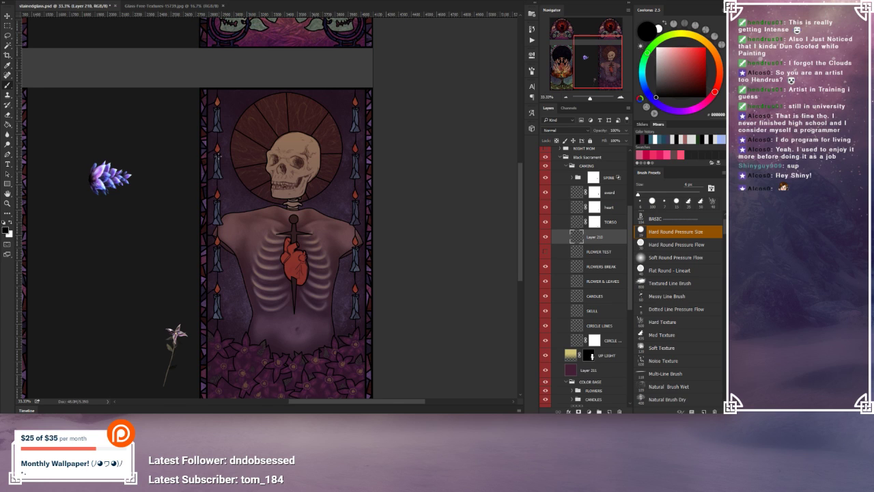
click(7, 25)
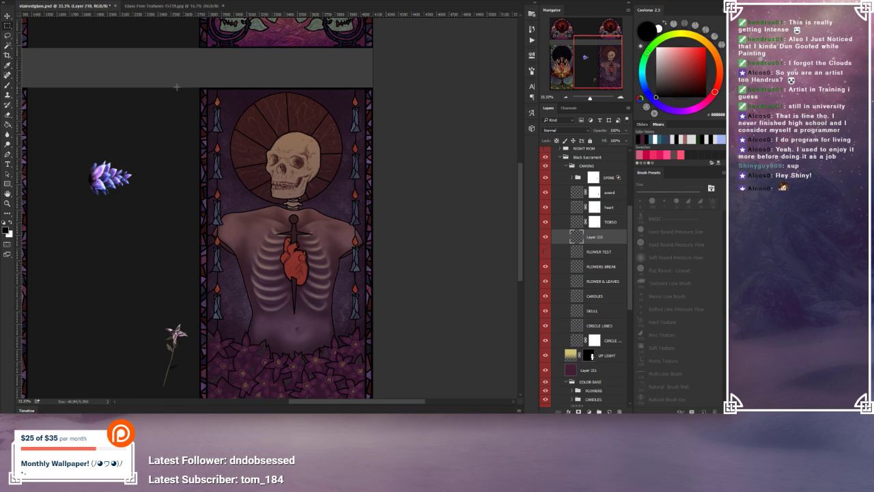
mouse_move(183, 85)
mouse_down()
mouse_move(201, 144)
mouse_move(216, 331)
mouse_up()
key(ctrl+shift+j)
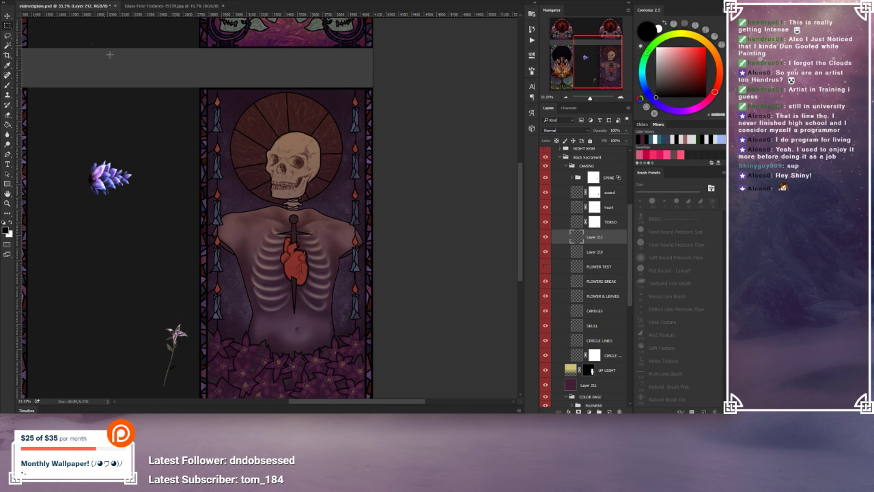
Step: Select the skull panel's area down to the flowers and flip the new layer's line work horizontally
drag(168, 70, 199, 87)
right_click(293, 218)
click(329, 306)
right_click(312, 233)
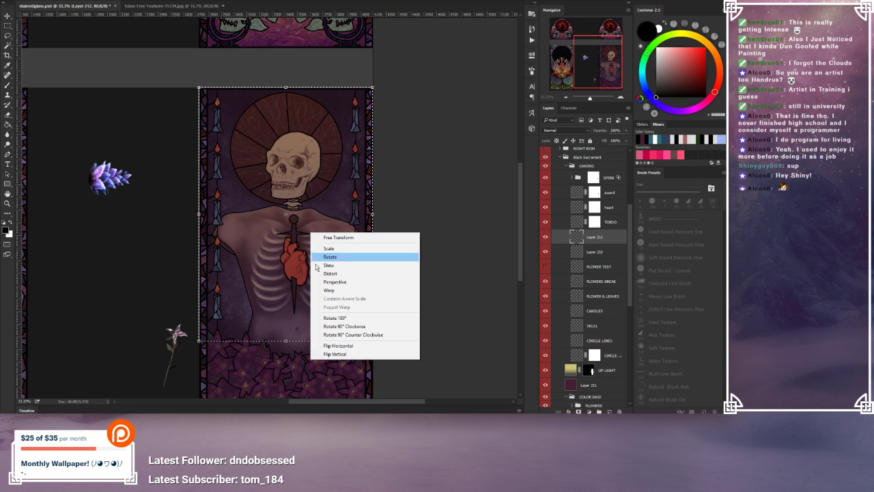
click(337, 346)
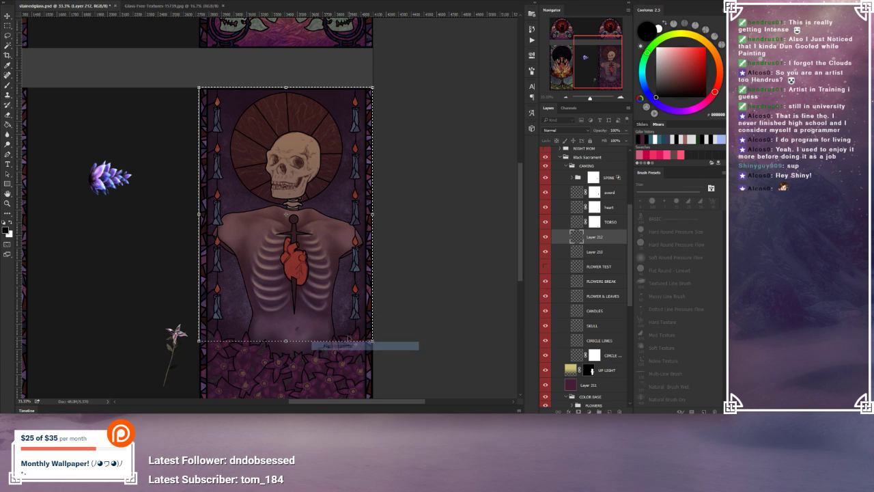
click(7, 26)
click(326, 143)
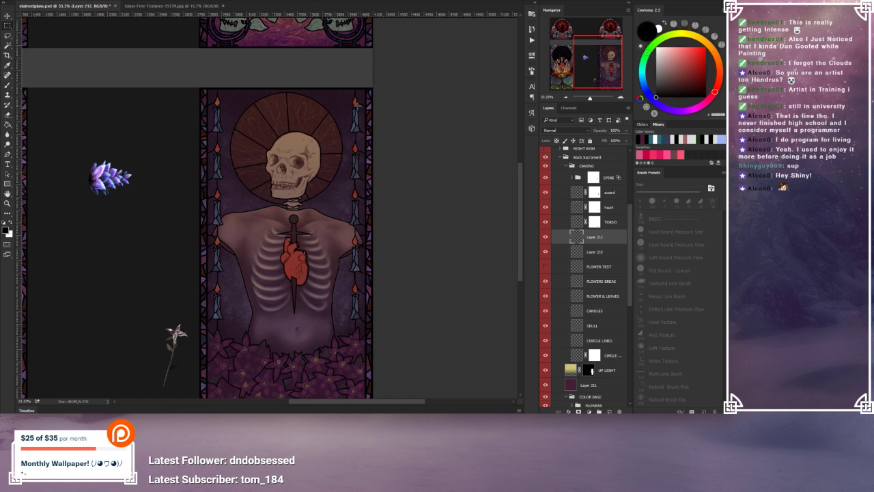
Step: Merge the flipped layer down into Layer 210 and toggle its visibility to check the line work
click(7, 14)
click(72, 0)
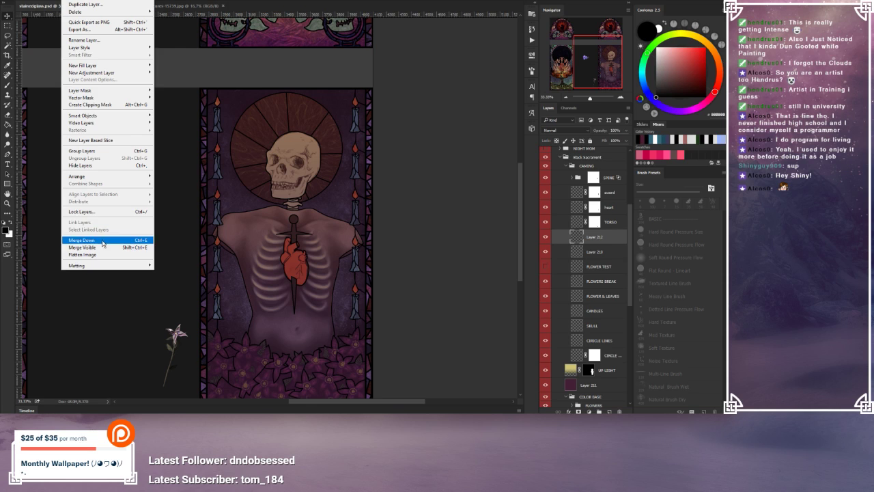
click(104, 242)
click(544, 236)
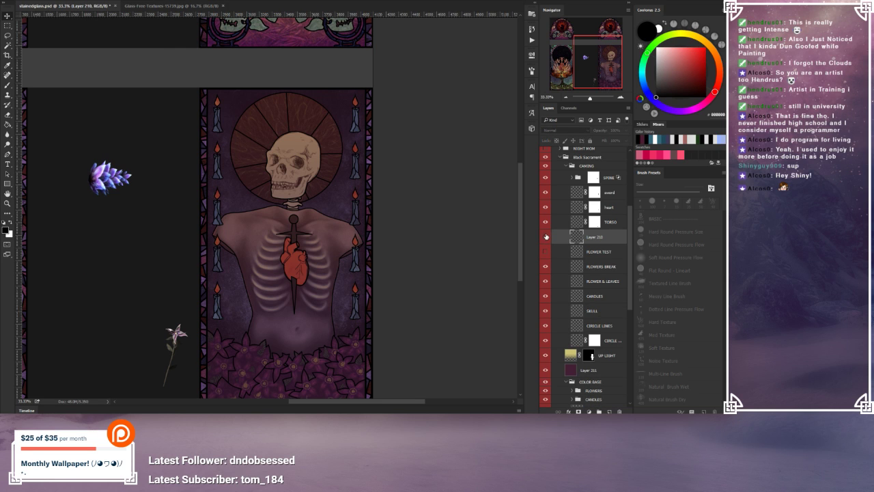
click(545, 236)
drag(434, 254, 410, 212)
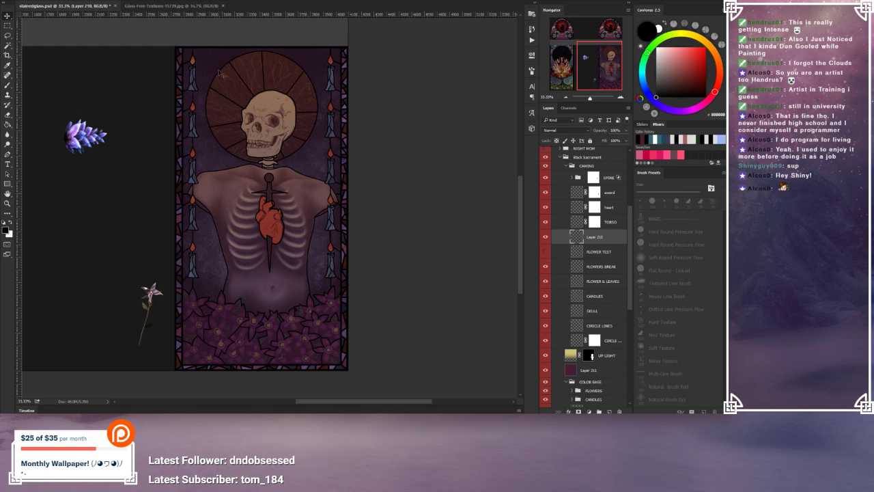
Step: Draw thin black dividing lines around the skull's halo with the Hard Round Pressure Size brush, and save the document
click(8, 86)
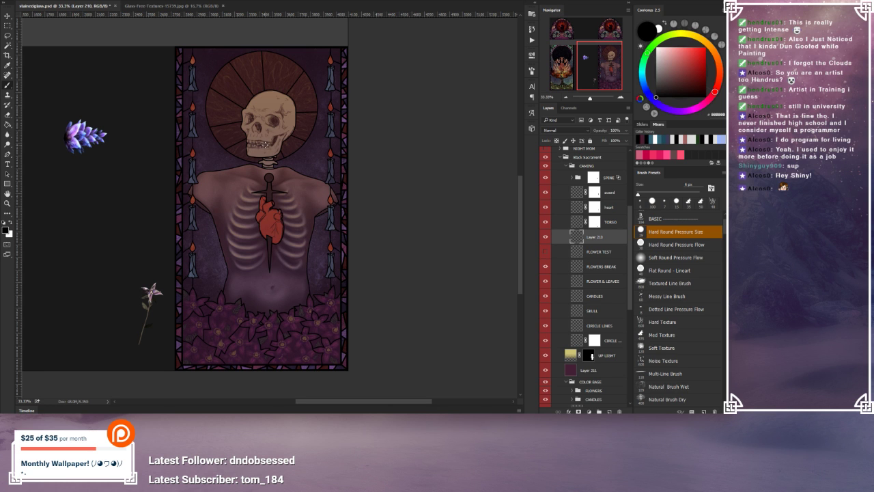
click(620, 97)
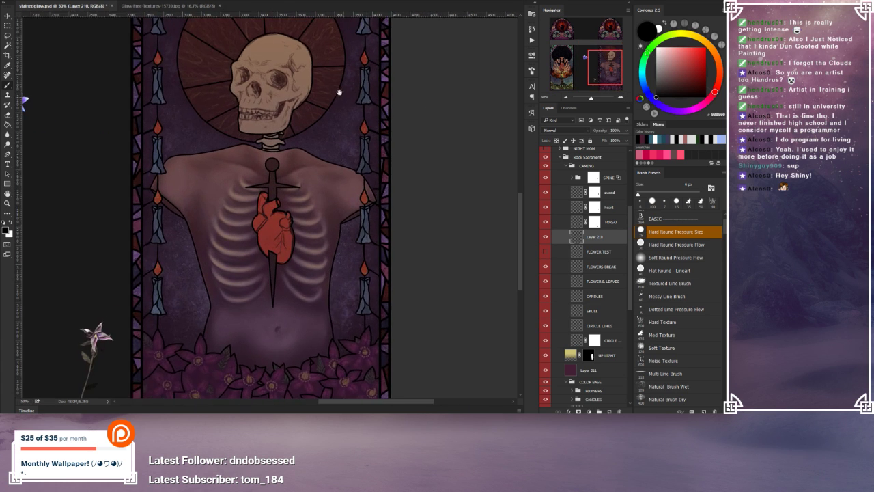
drag(340, 92, 335, 152)
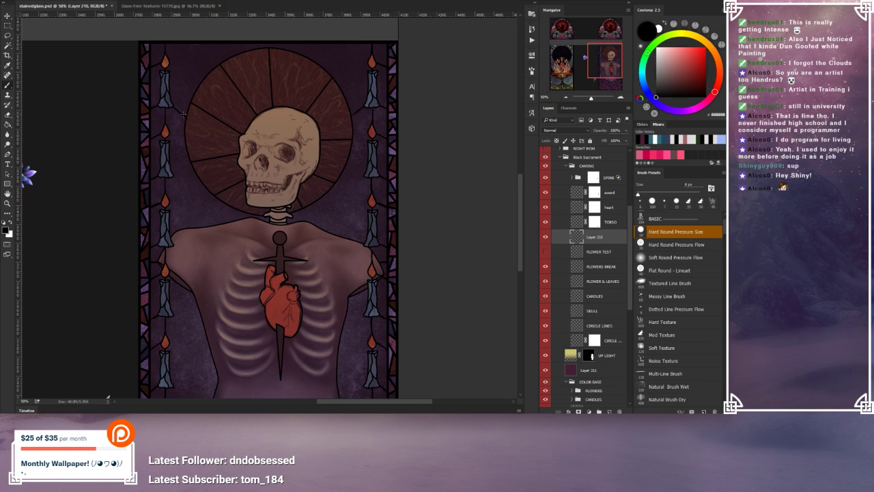
scroll(183, 114, down, 3)
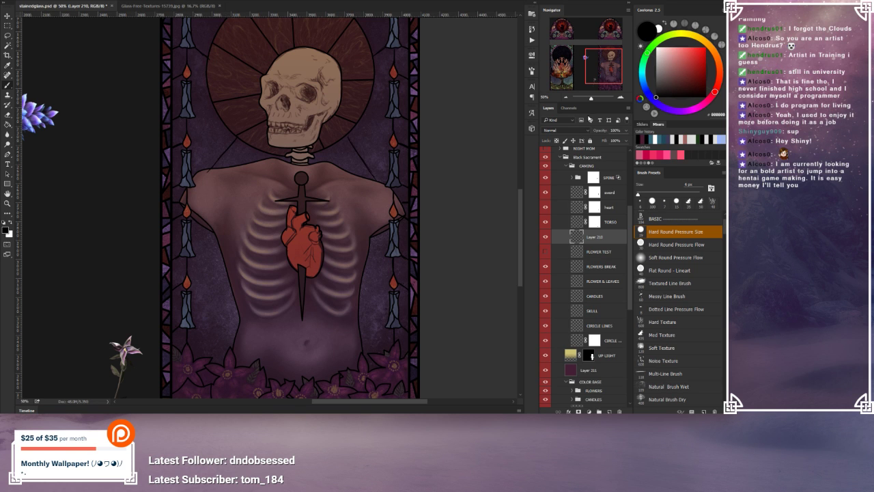
click(567, 98)
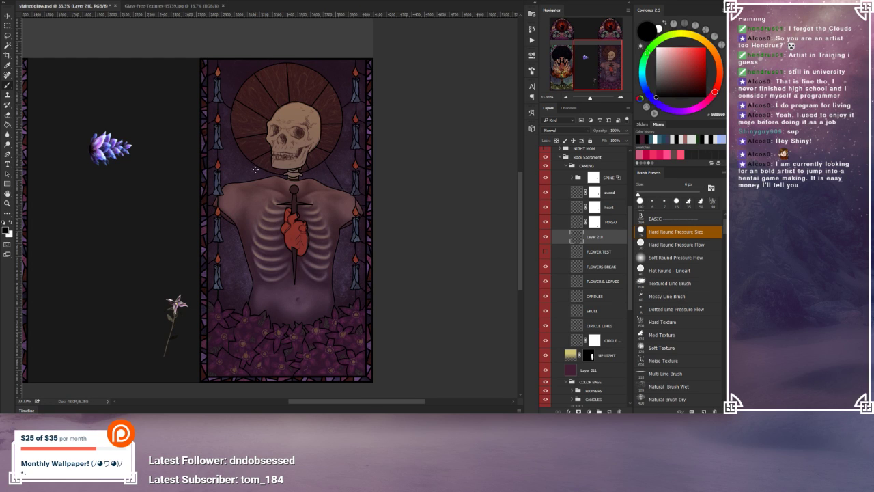
click(255, 171)
key(])
click(335, 157)
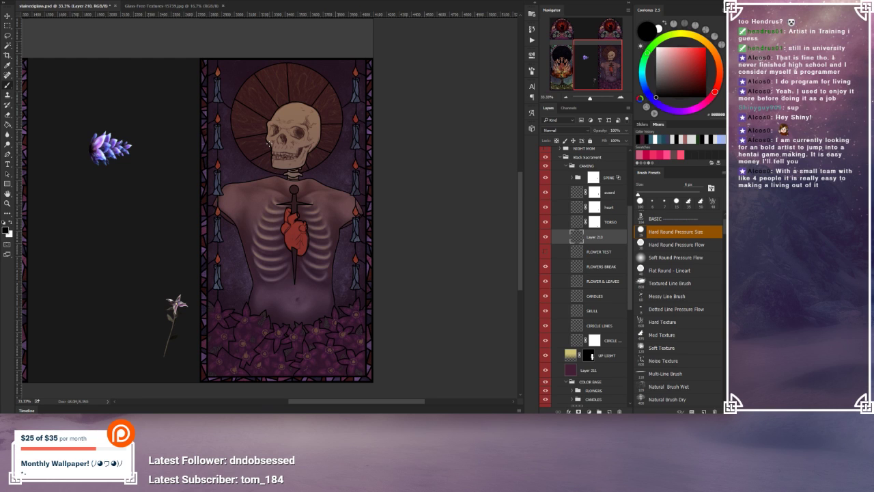
key(ctrl+s)
Step: Brush black dividing lines at the top of the halo and from its lower left and lower right toward the candles
key(ctrl+plus)
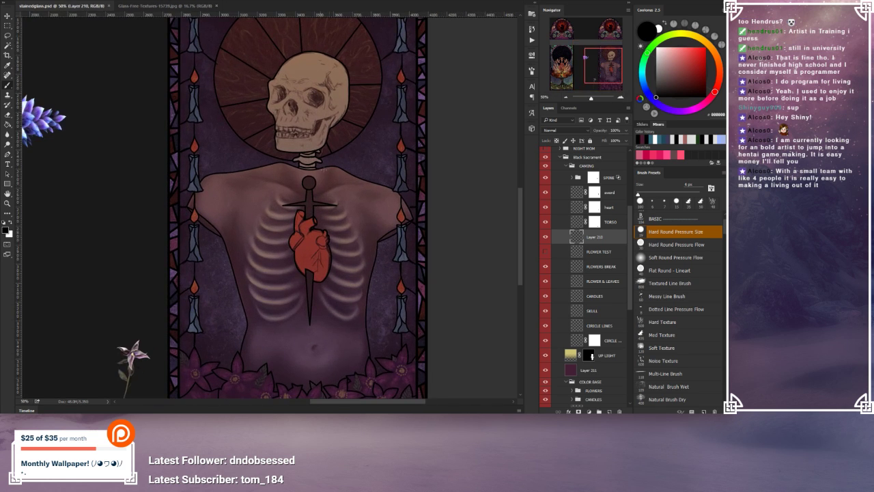
drag(340, 140, 323, 192)
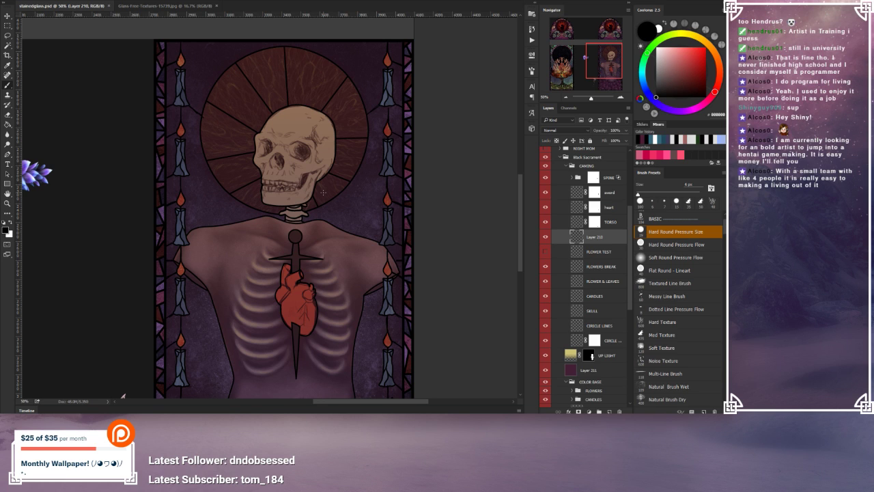
drag(300, 263, 293, 223)
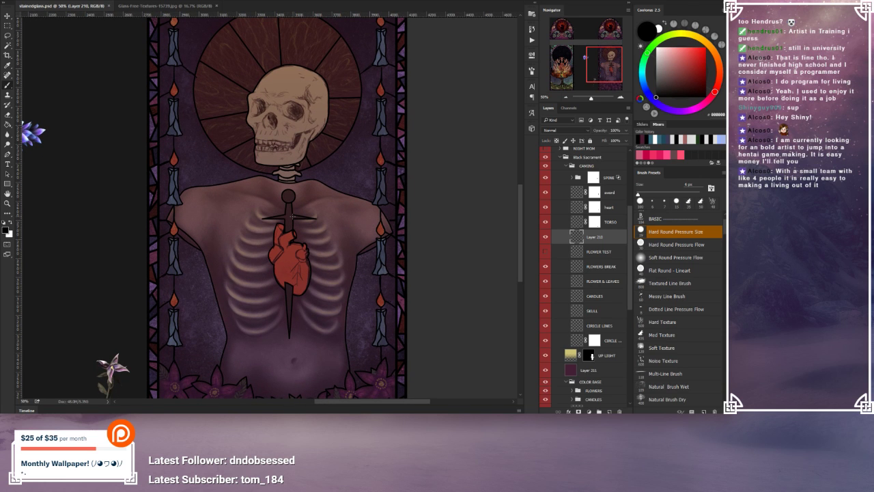
drag(293, 217, 297, 243)
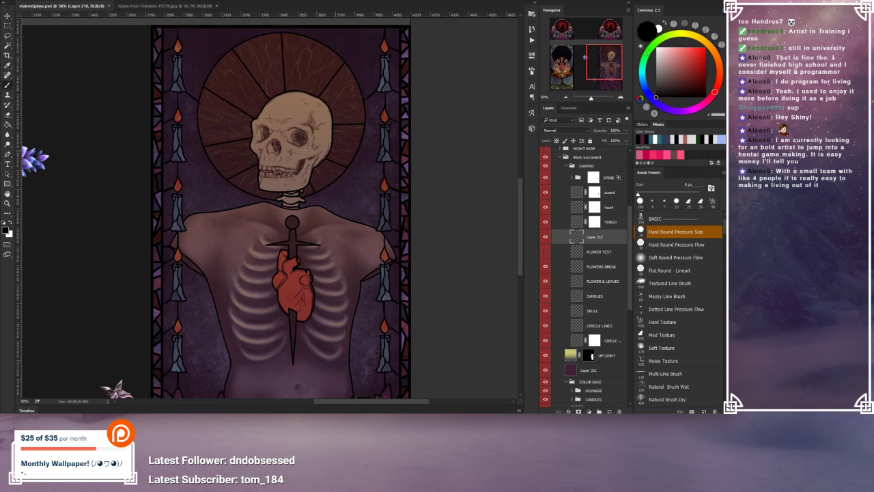
click(208, 110)
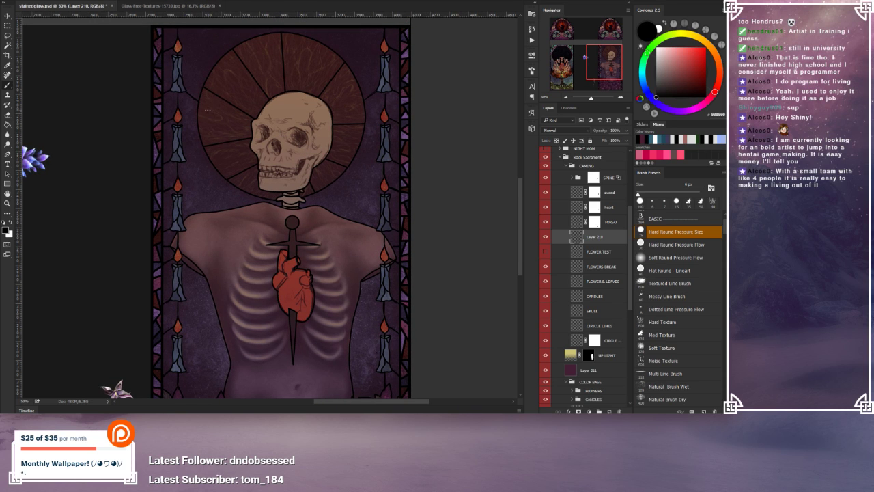
click(282, 28)
click(287, 31)
click(282, 27)
drag(183, 196, 214, 178)
drag(377, 193, 351, 175)
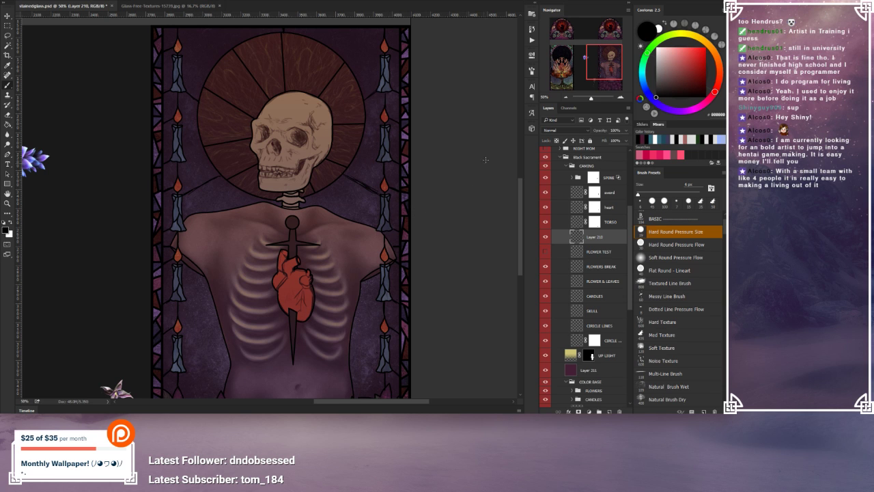
Step: Hide and reshow the purple Layer 211 overlay to compare the panel with and without it
click(566, 98)
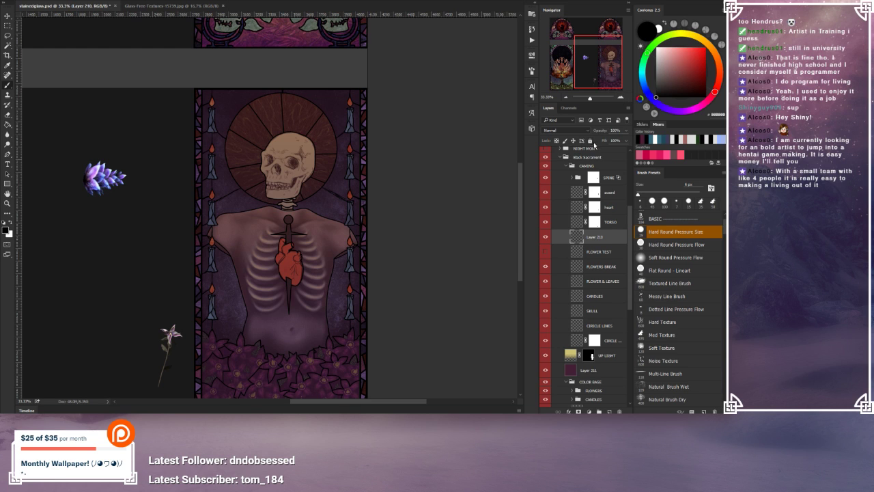
click(545, 371)
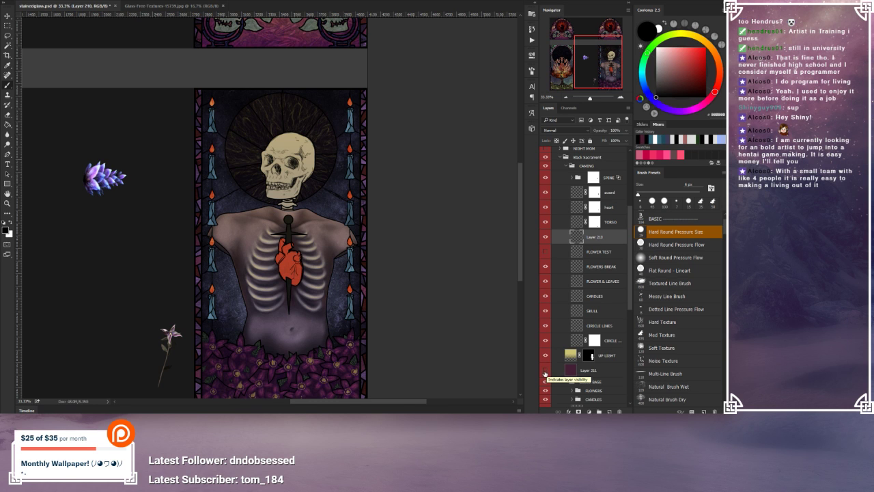
click(545, 370)
Step: Draw black dividing lines across the background on both sides of the lower torso, between its outline and the candles
click(621, 97)
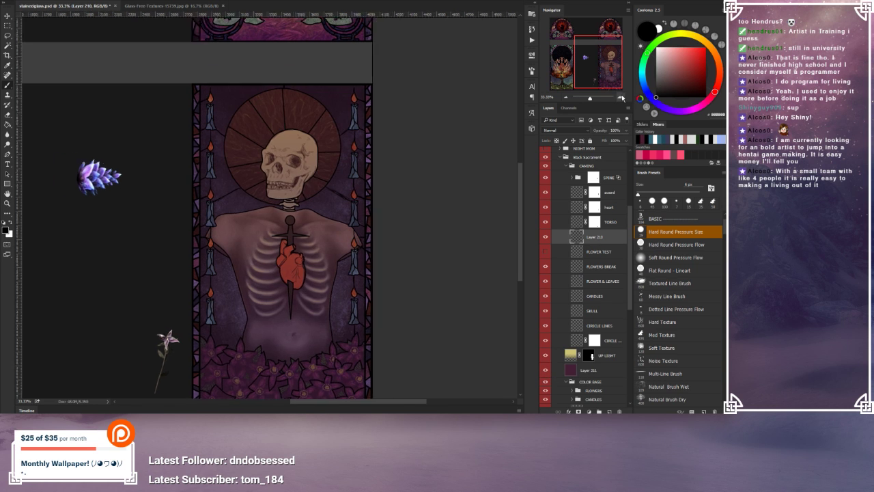
click(622, 98)
click(621, 98)
click(621, 97)
drag(358, 297, 342, 117)
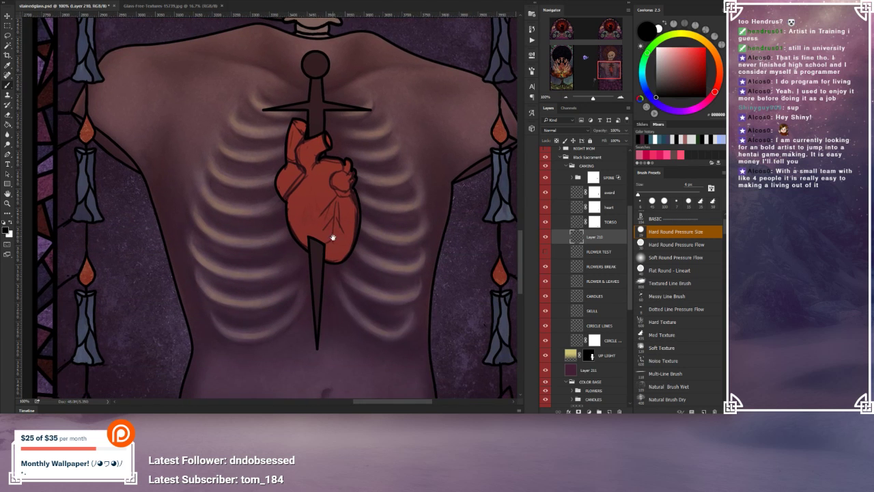
drag(333, 238, 327, 87)
click(566, 98)
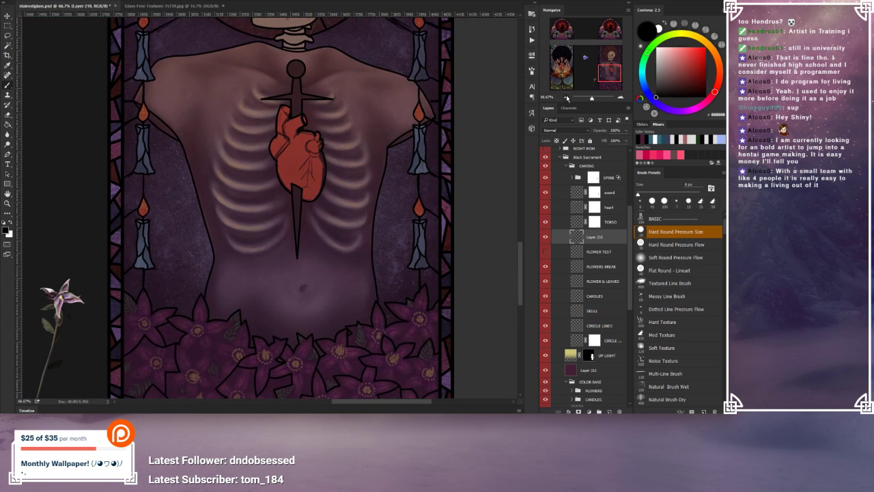
click(566, 98)
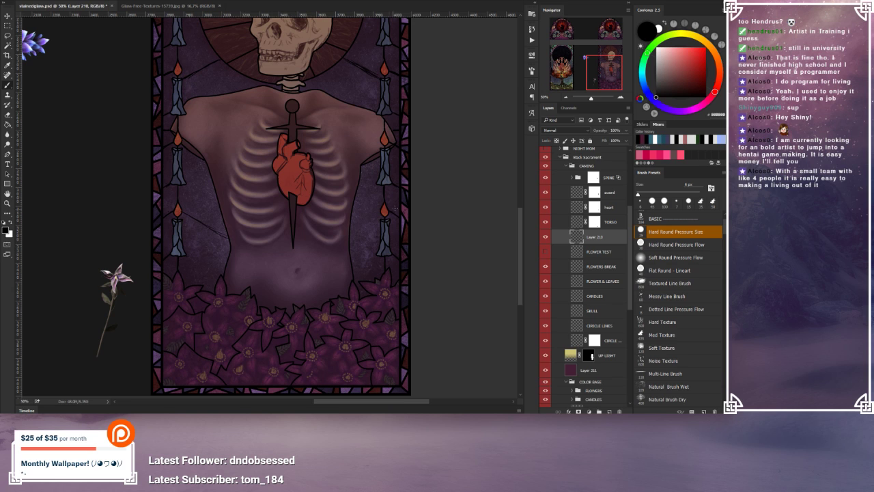
mouse_move(365, 226)
mouse_down()
mouse_move(379, 213)
mouse_move(349, 234)
mouse_up()
Step: Hide the purple Layer 211 overlay and examine the skull panel alongside the neighbouring stained-glass panels
click(565, 97)
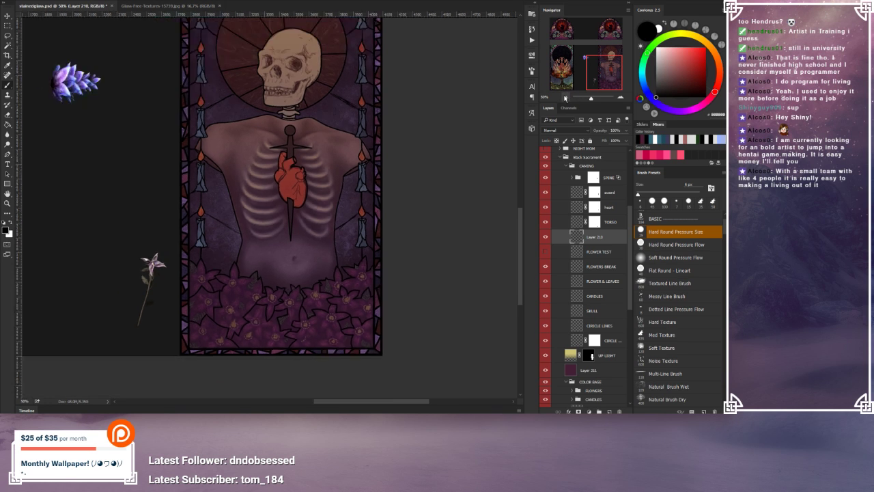
click(564, 97)
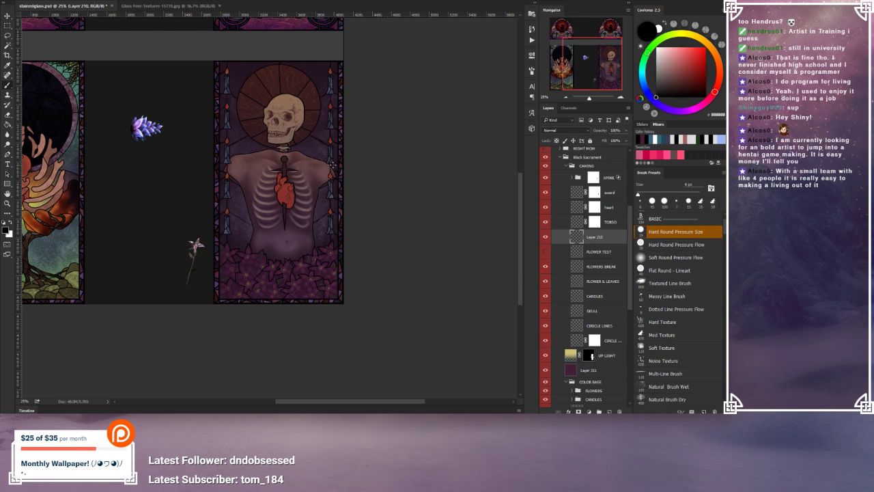
click(546, 369)
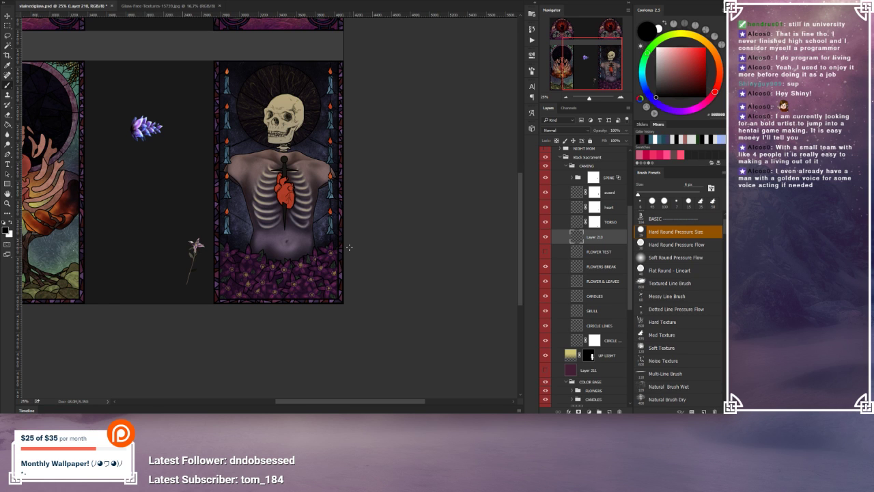
drag(521, 186, 509, 162)
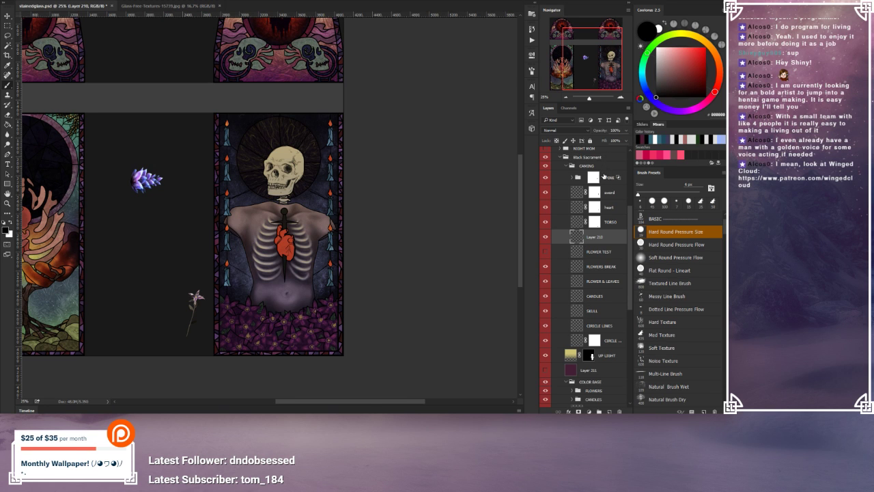
click(620, 98)
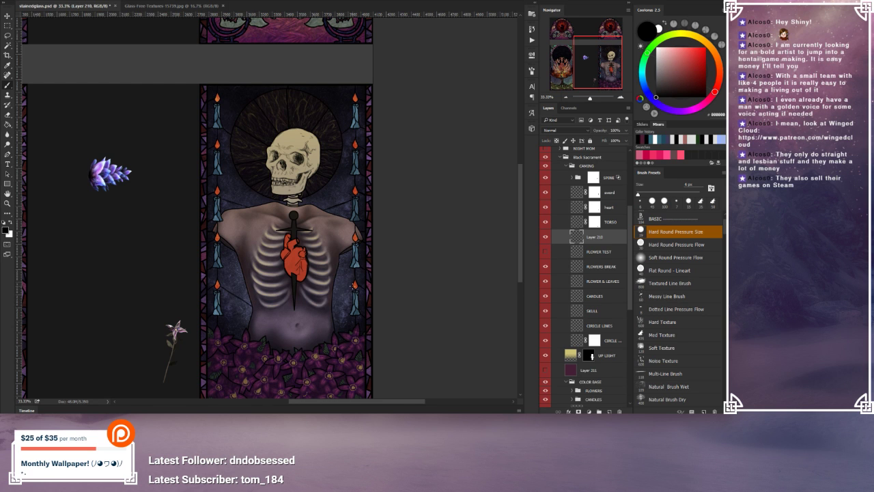
Step: Show the purple Layer 211 overlay again and examine the torso and candles of the skull panel
click(564, 98)
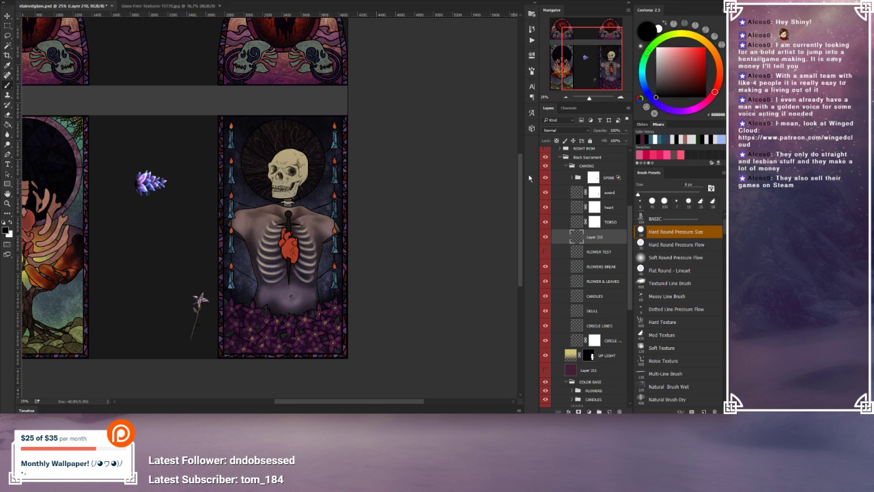
click(545, 369)
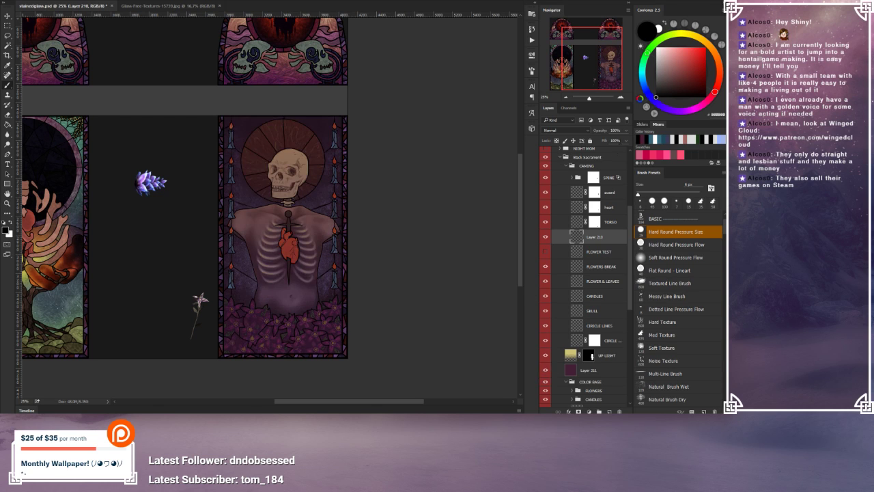
click(619, 99)
click(620, 100)
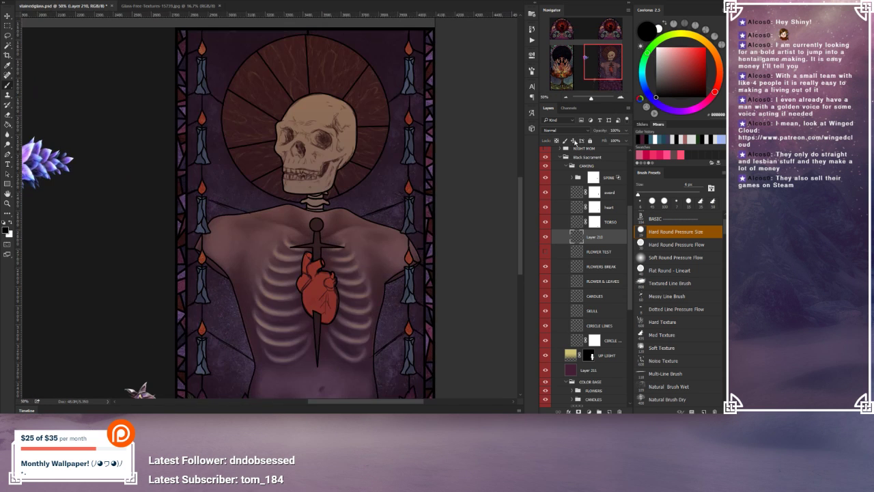
click(599, 67)
drag(600, 67, 600, 77)
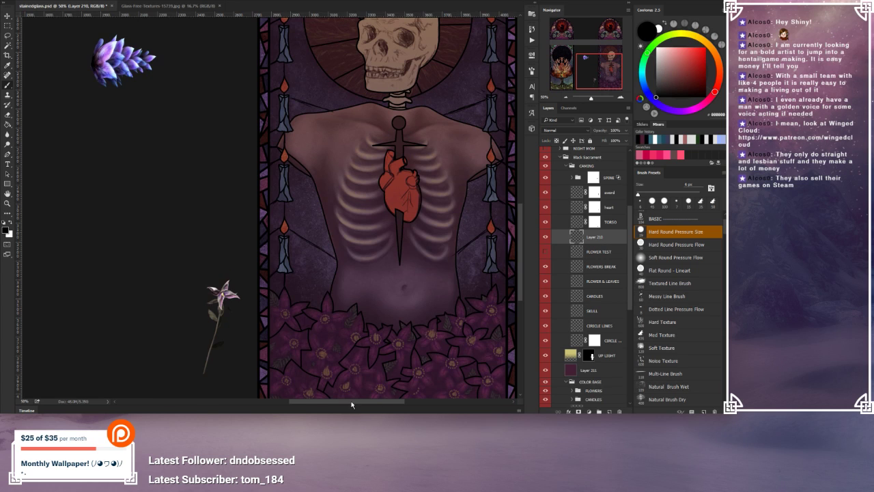
drag(356, 401, 402, 410)
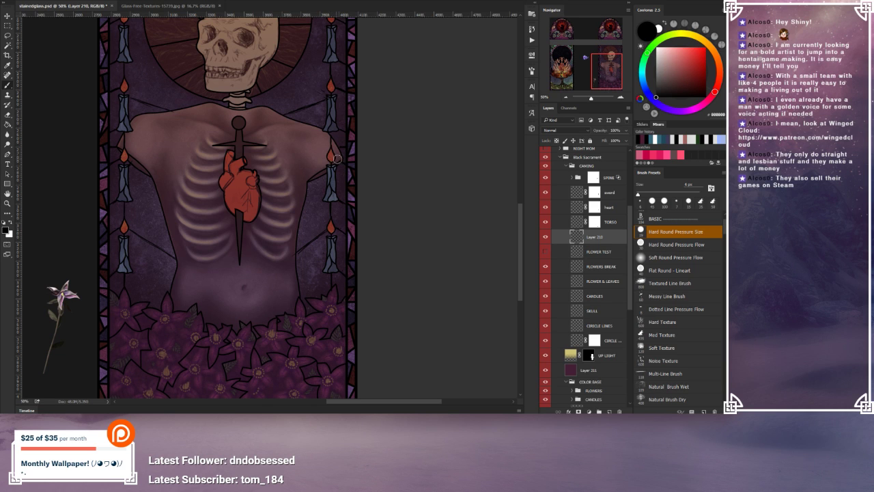
Step: Examine the dividing lines around the halo, neck, shoulders and candles of the skull panel, both close up and from farther away
key(b)
click(547, 253)
scroll(523, 259, up, 3)
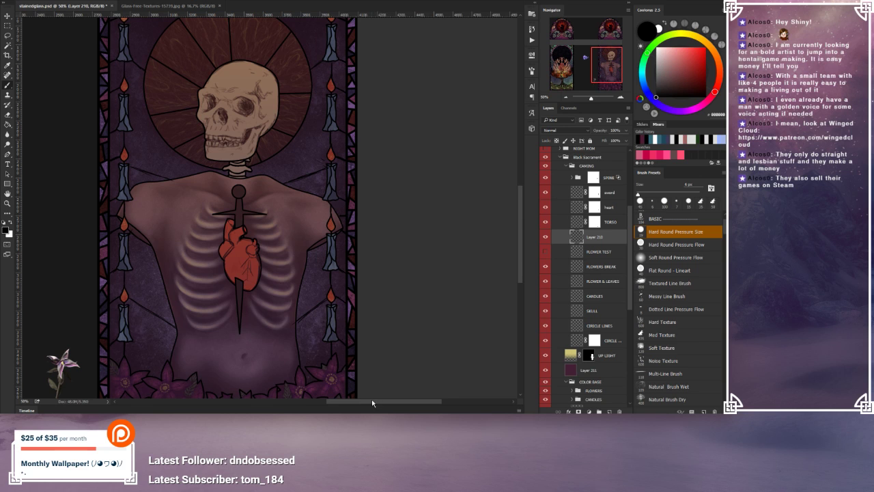
drag(373, 403, 365, 403)
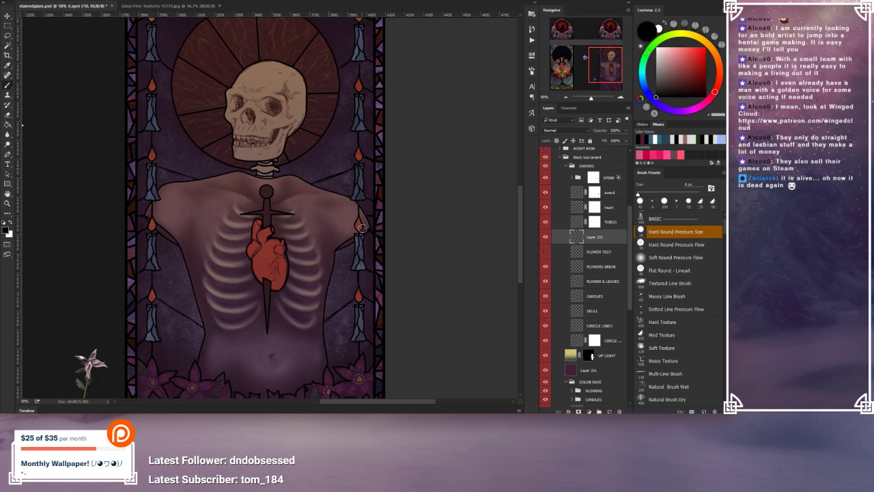
drag(366, 226, 364, 219)
scroll(523, 194, up, 2)
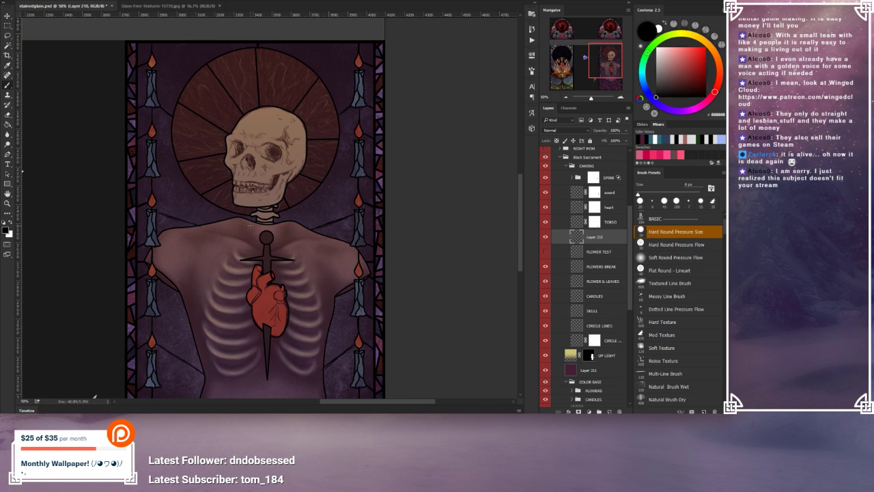
drag(245, 215, 288, 205)
drag(287, 212, 285, 206)
click(566, 98)
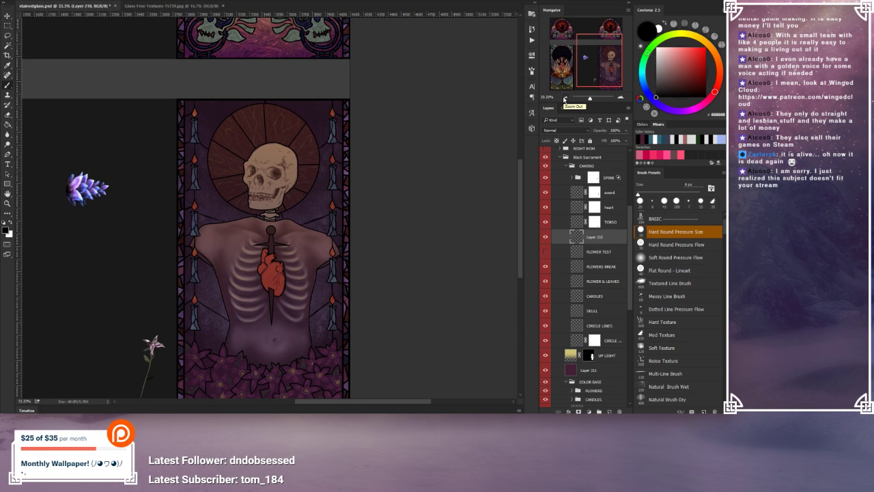
click(620, 98)
click(620, 98)
click(620, 97)
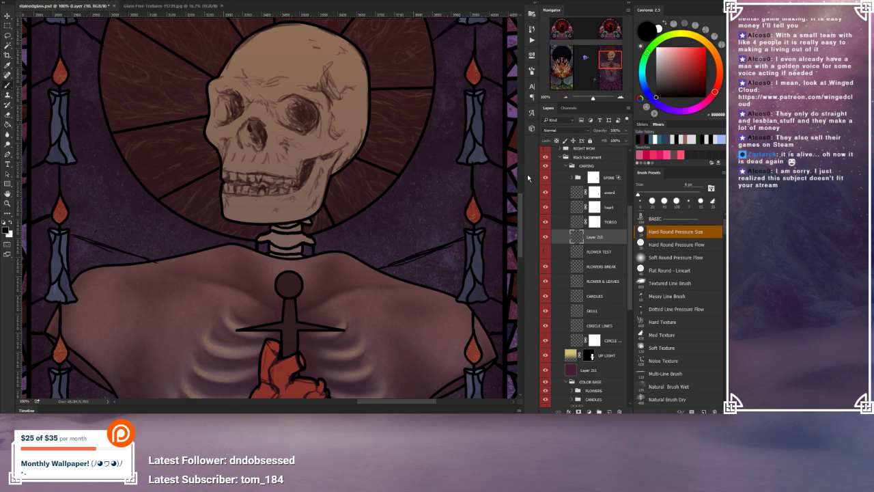
click(566, 97)
click(567, 97)
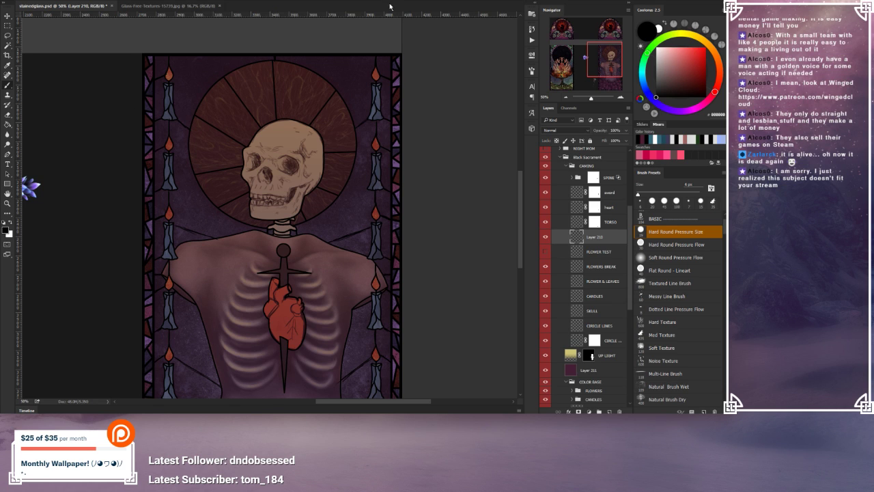
Step: Close the glass texture image and return to the stained-glass document
click(200, 12)
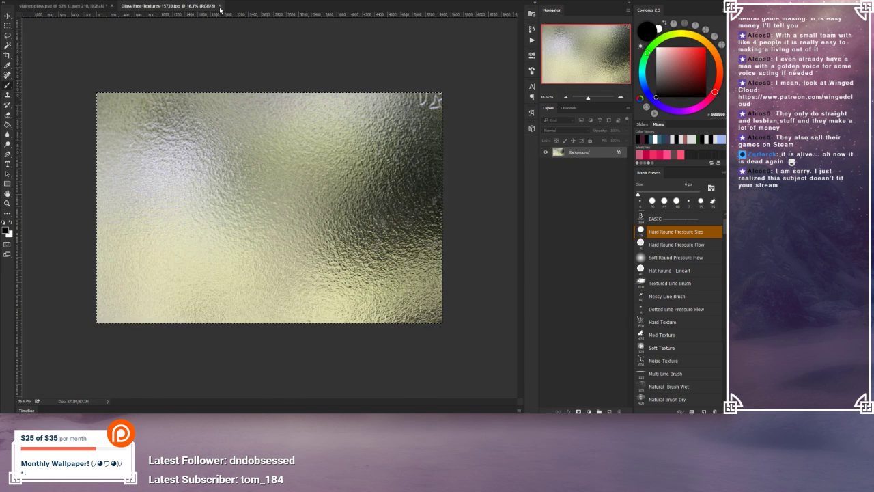
click(219, 6)
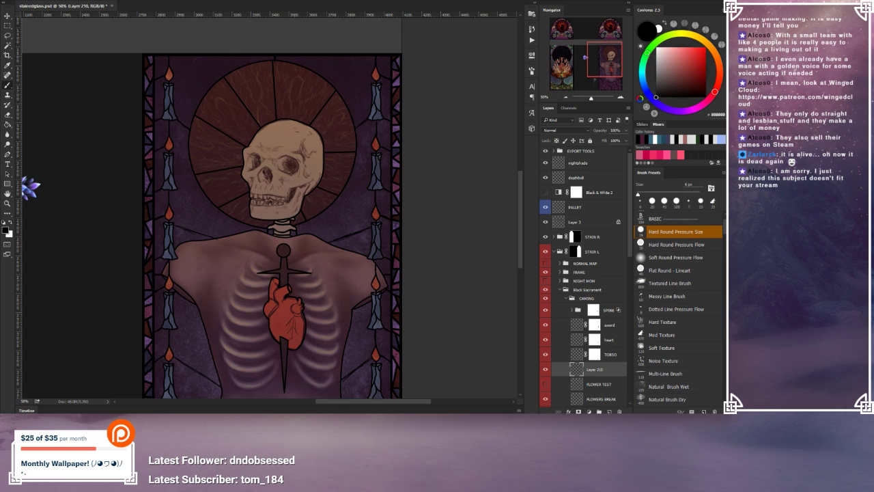
scroll(451, 92, down, 2)
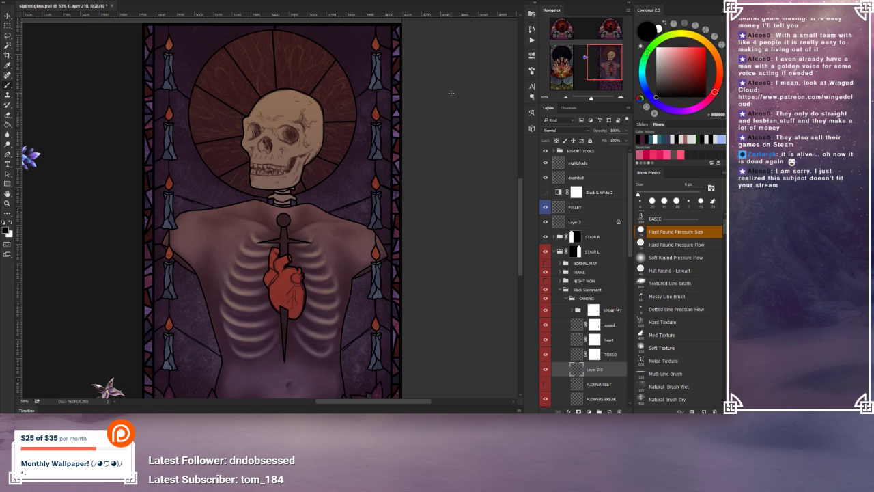
scroll(451, 92, down, 3)
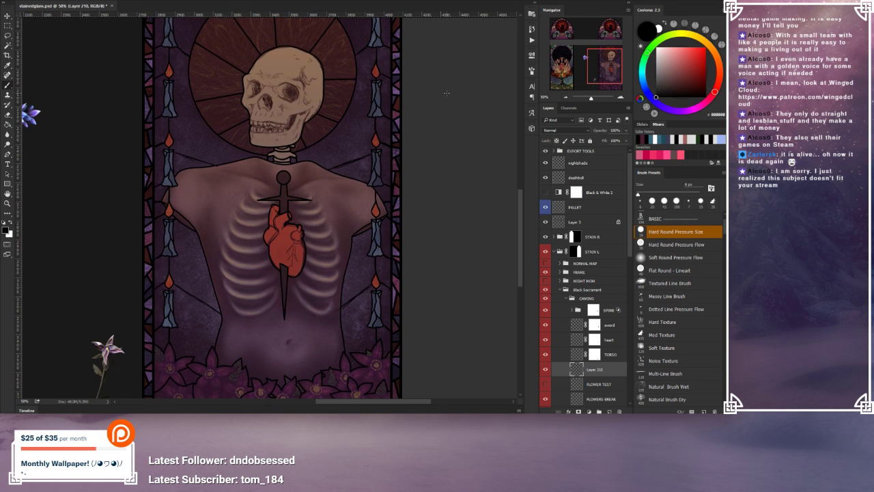
scroll(447, 93, up, 2)
Step: Hide and reshow the purple Layer 211 overlay to compare the whole skull panel with and without it
click(564, 99)
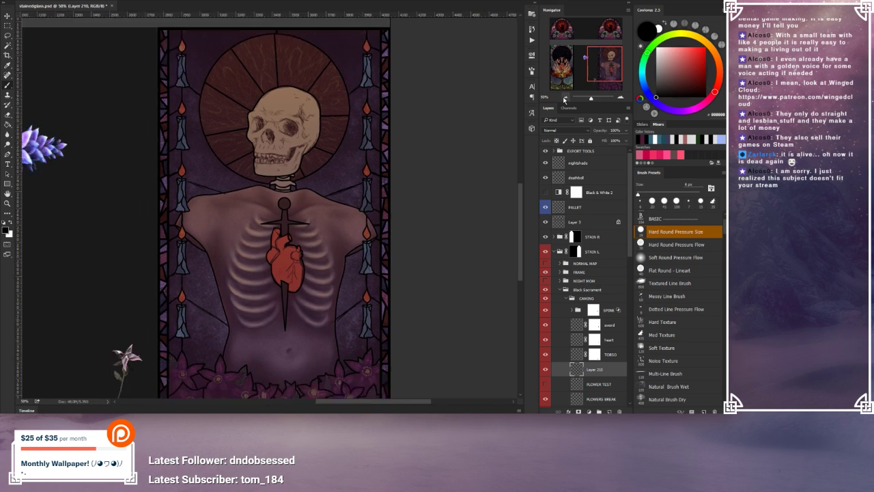
click(564, 98)
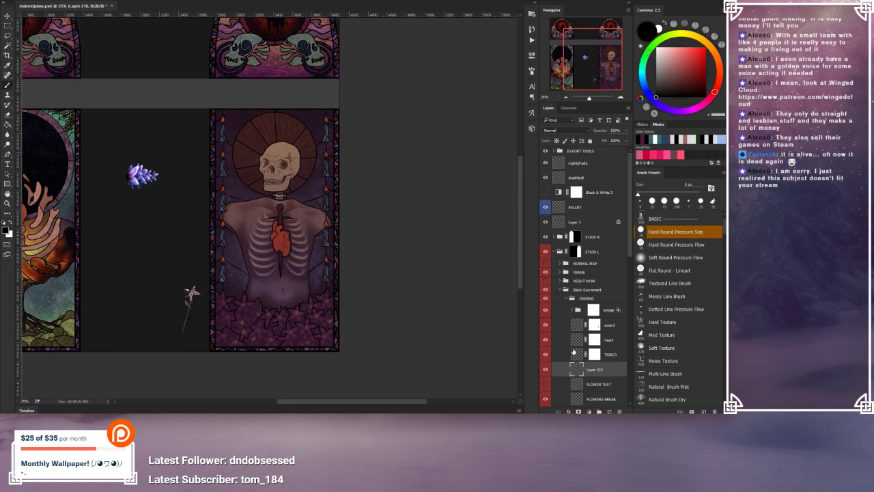
scroll(568, 343, down, 4)
scroll(565, 343, down, 2)
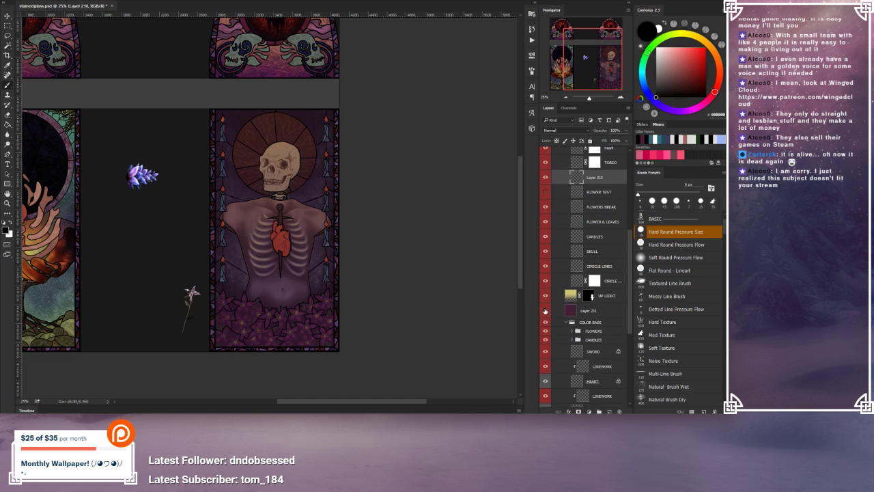
click(545, 311)
click(545, 312)
Step: Lower the opacity of Layer 210, which holds the sketched dividing lines, to about 49%
click(619, 99)
click(619, 99)
click(620, 99)
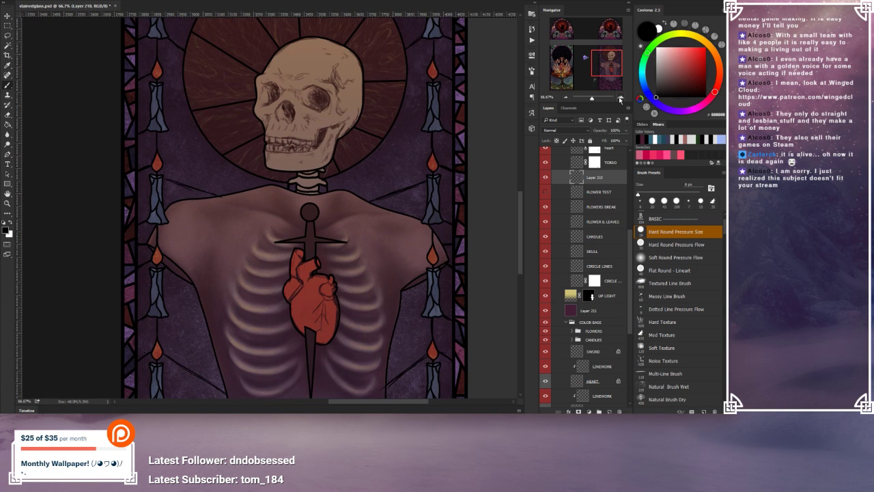
drag(431, 118, 412, 179)
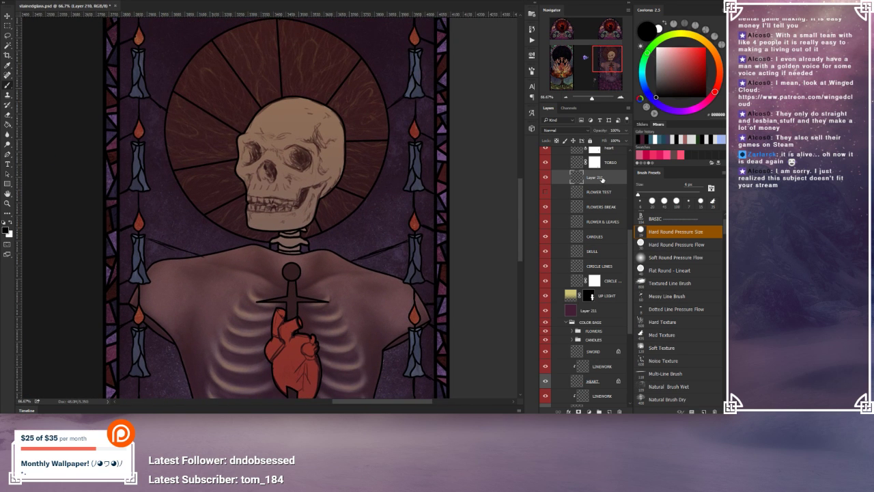
click(625, 130)
drag(626, 139, 606, 140)
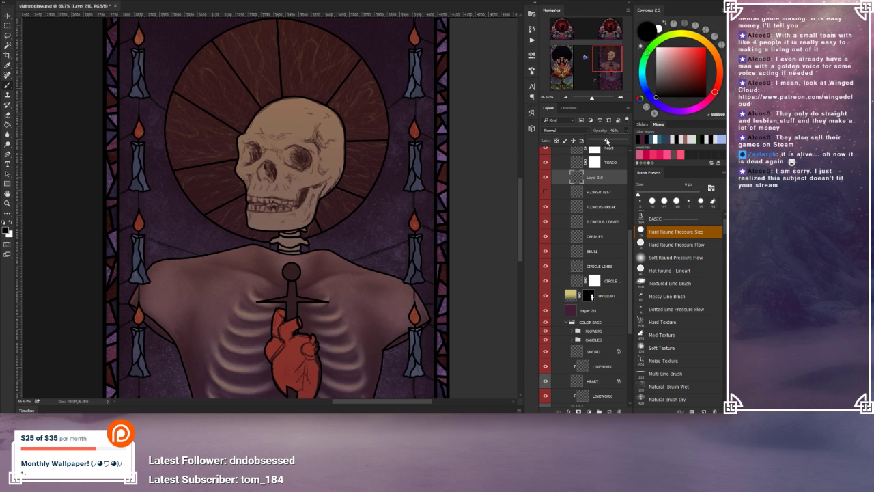
Step: Set the opacity of the purple Layer 211 overlay to about 60%
click(598, 310)
click(624, 132)
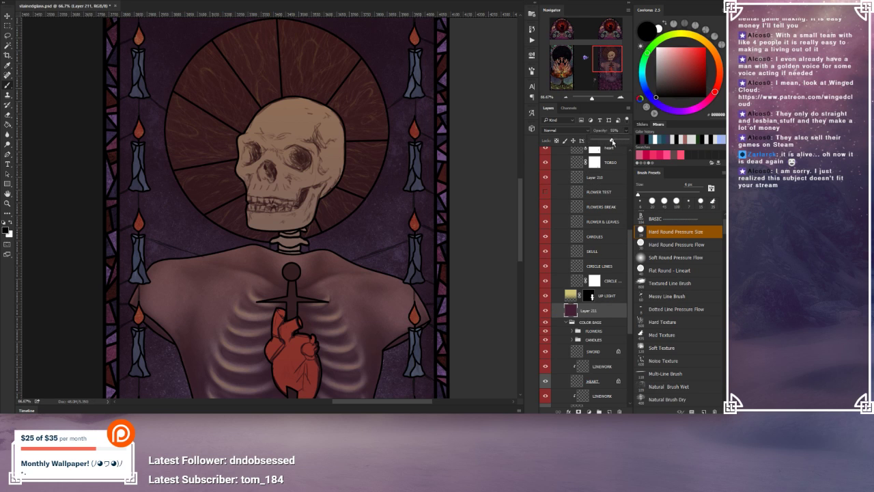
drag(608, 140, 616, 142)
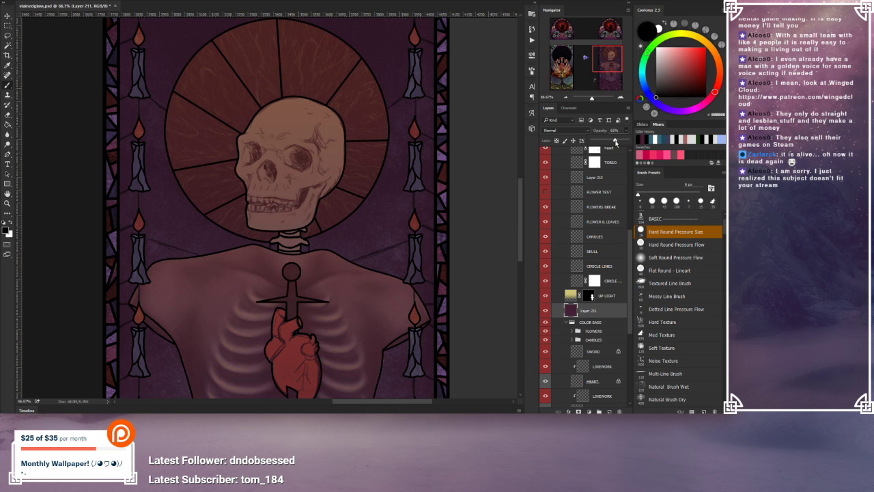
Step: Add a new layer directly above Layer 210 and name it EXTRA CAMING
scroll(603, 210, up, 2)
click(599, 217)
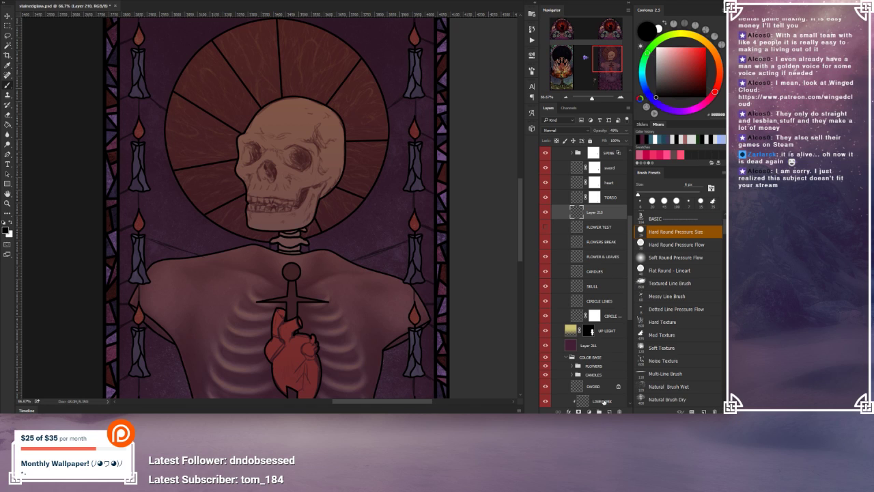
click(609, 412)
double_click(594, 213)
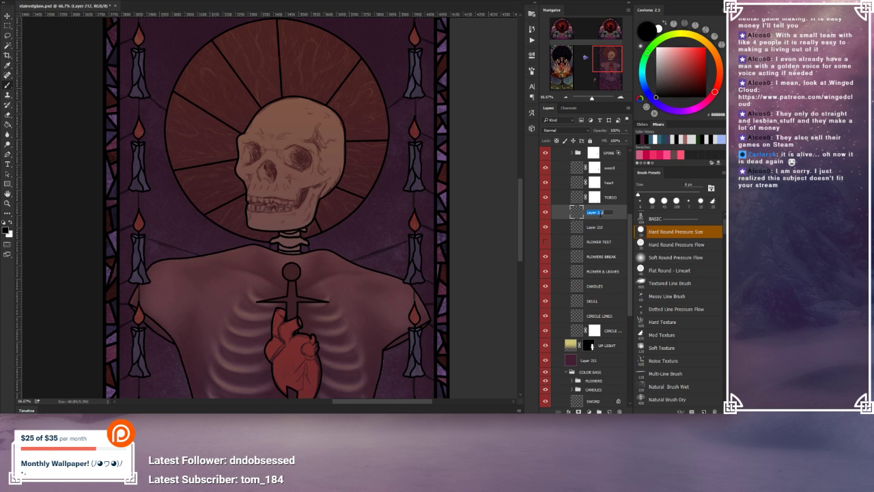
key(BackSpace)
text(EXTRA LAMING)
key(Return)
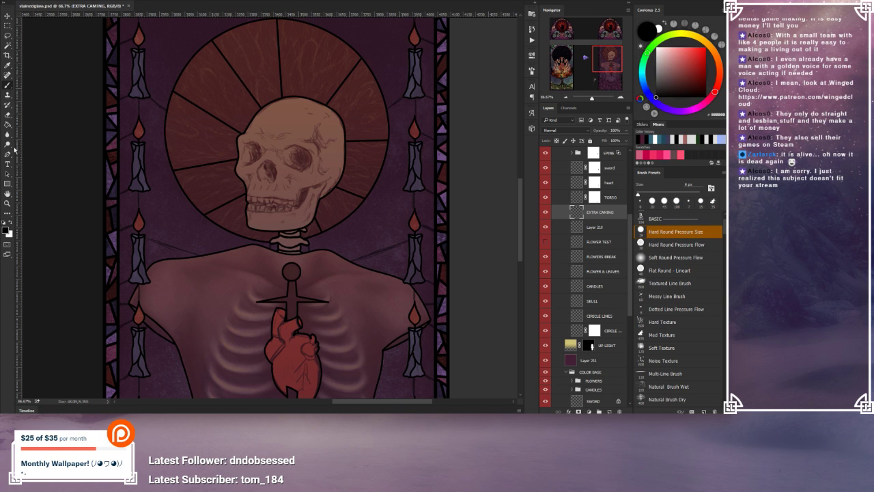
Step: Draw a straight vertical Pen path through the left column of candles, from the flowers up to the panel's top edge
click(7, 154)
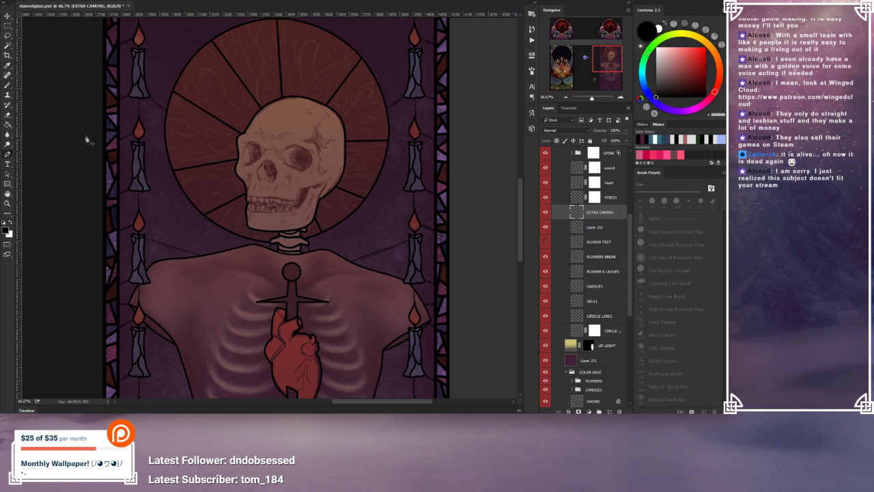
scroll(166, 225, down, 5)
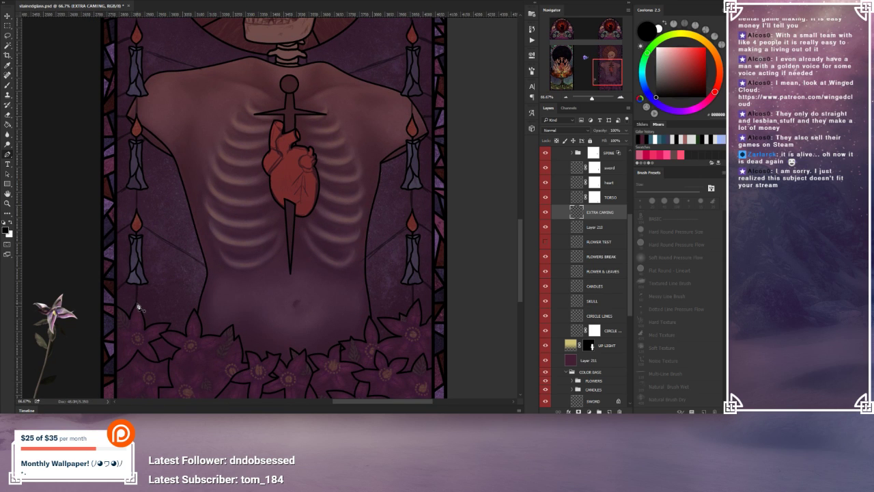
drag(178, 174, 186, 235)
scroll(186, 235, up, 5)
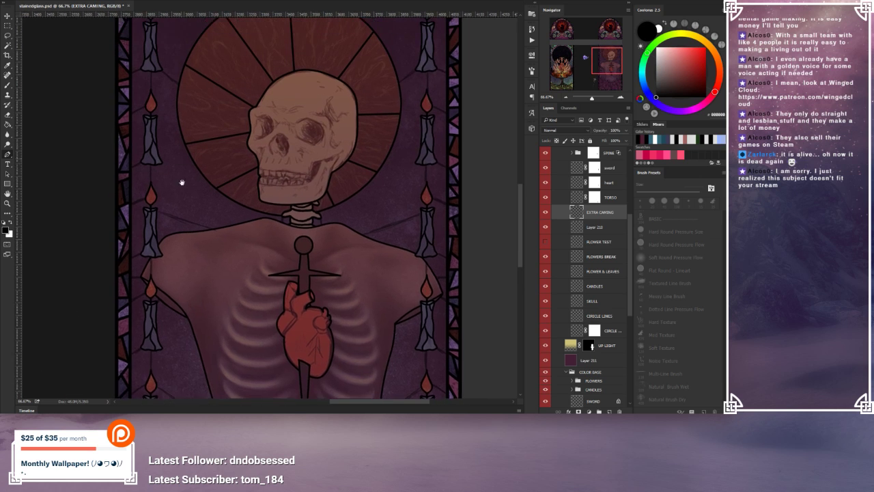
click(162, 108)
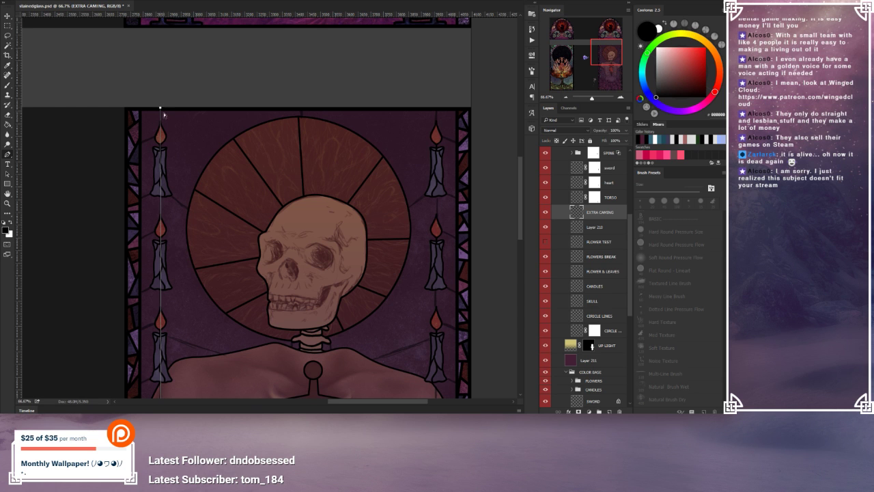
drag(299, 251, 295, 238)
scroll(294, 238, down, 5)
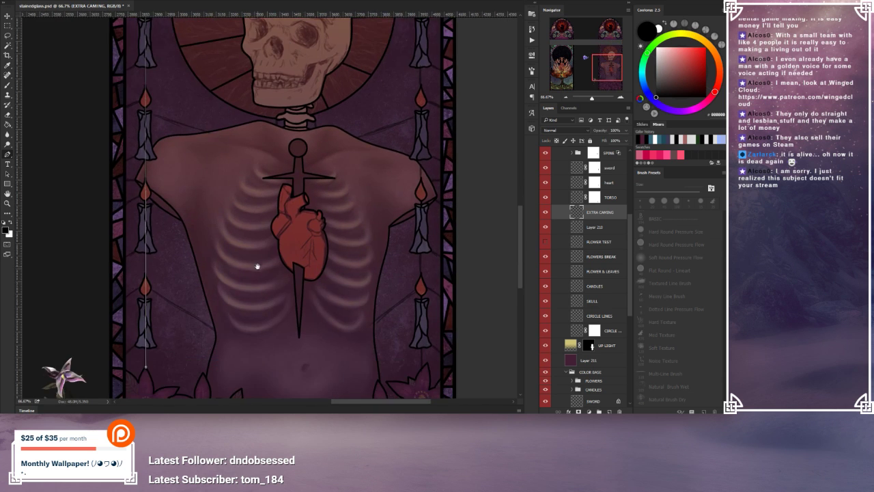
Step: Stroke the vertical candle path in black on the EXTRA CAMING layer, delete the path, and examine the line up close
right_click(217, 248)
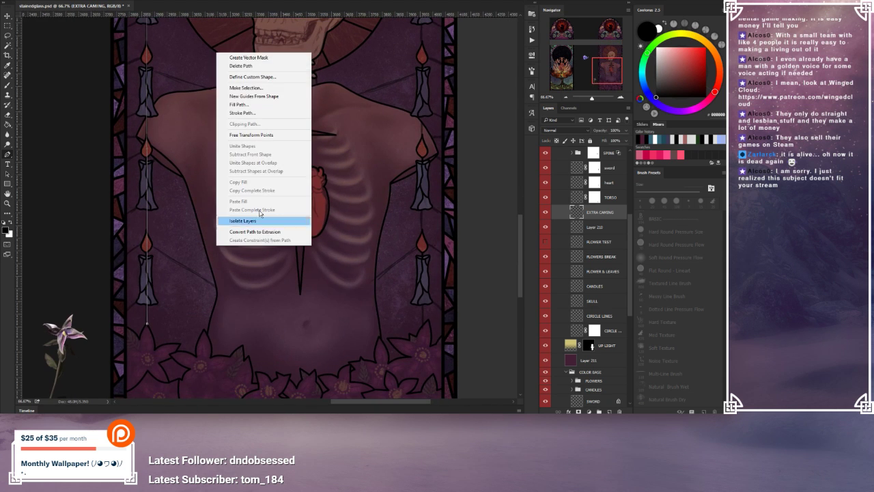
click(243, 113)
click(413, 125)
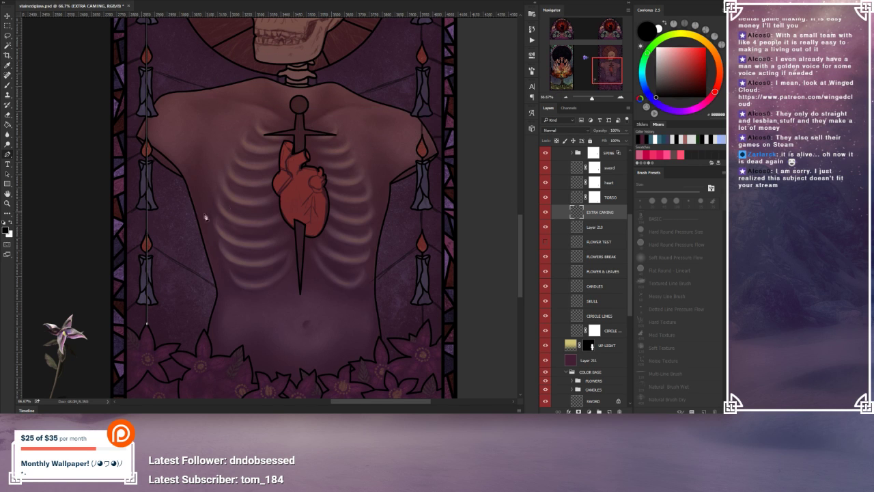
right_click(203, 214)
click(226, 233)
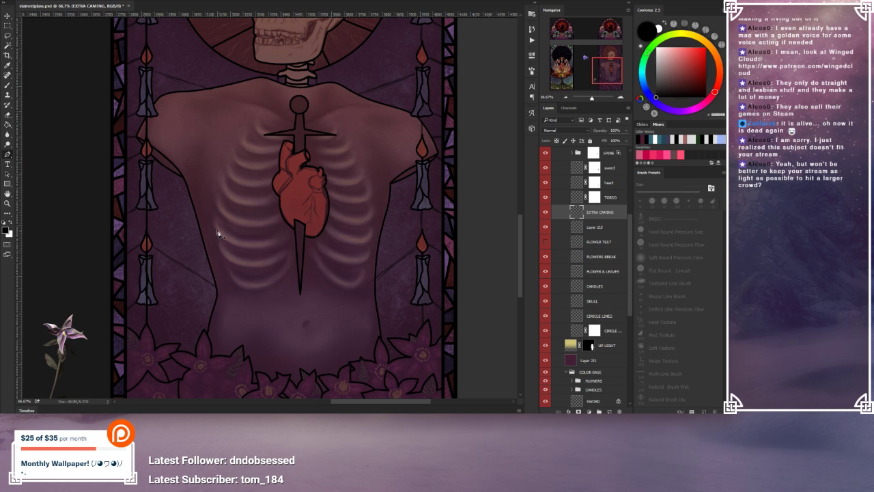
click(620, 100)
click(620, 99)
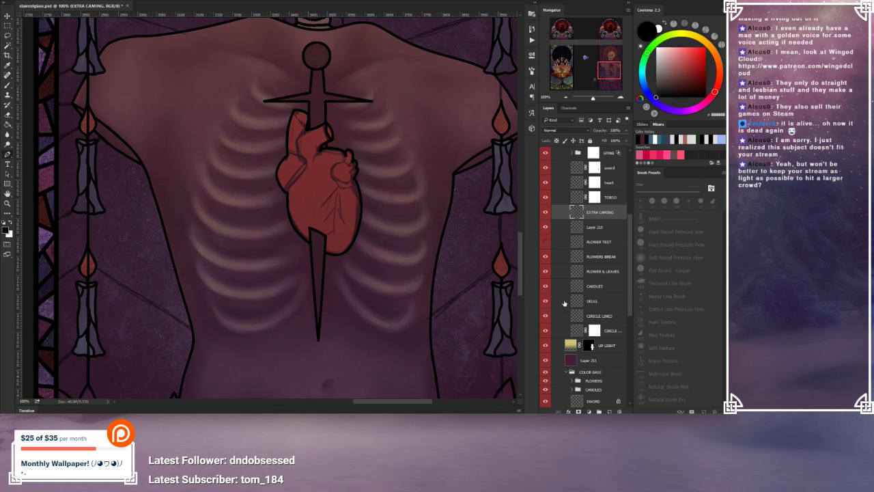
Step: Save the document and clean up the vertical black line where it meets the candles and flames in the left column
drag(263, 267, 359, 208)
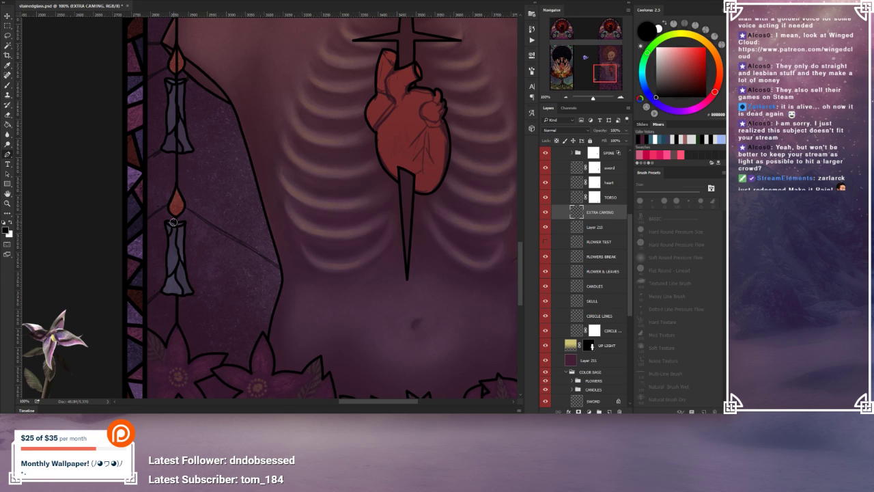
key(ctrl+s)
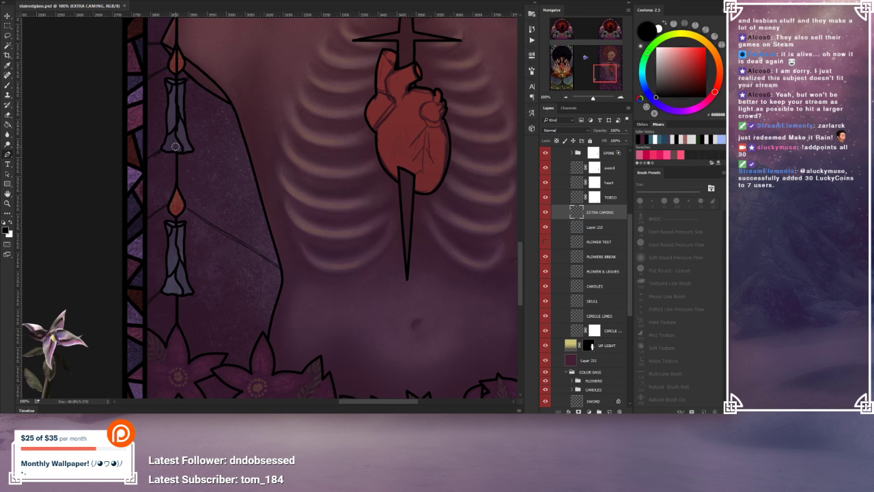
drag(176, 110, 171, 105)
scroll(226, 102, up, 4)
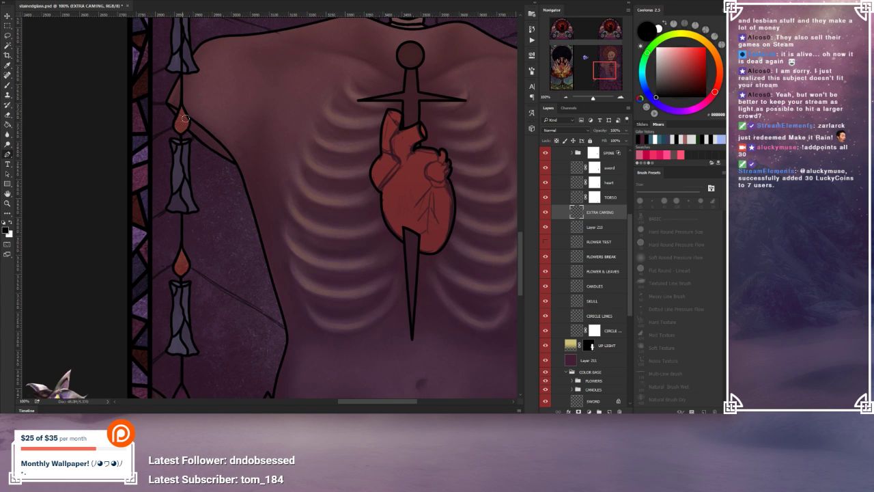
drag(191, 86, 195, 136)
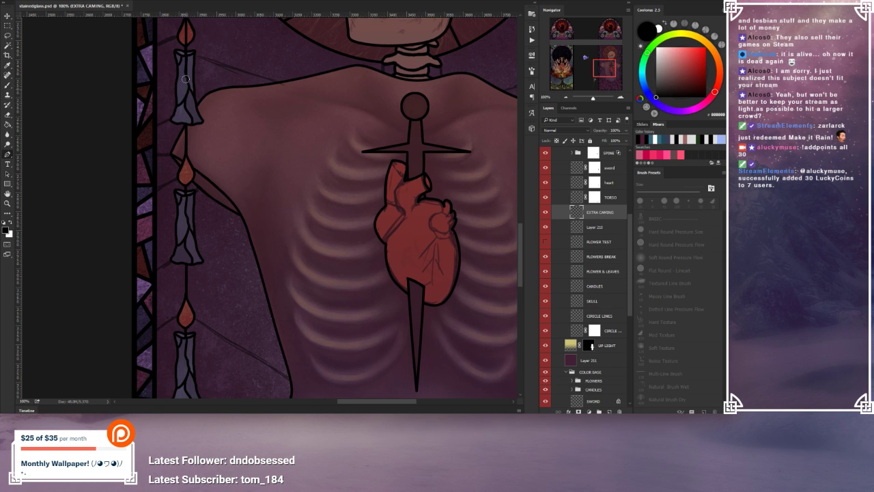
drag(186, 61, 203, 196)
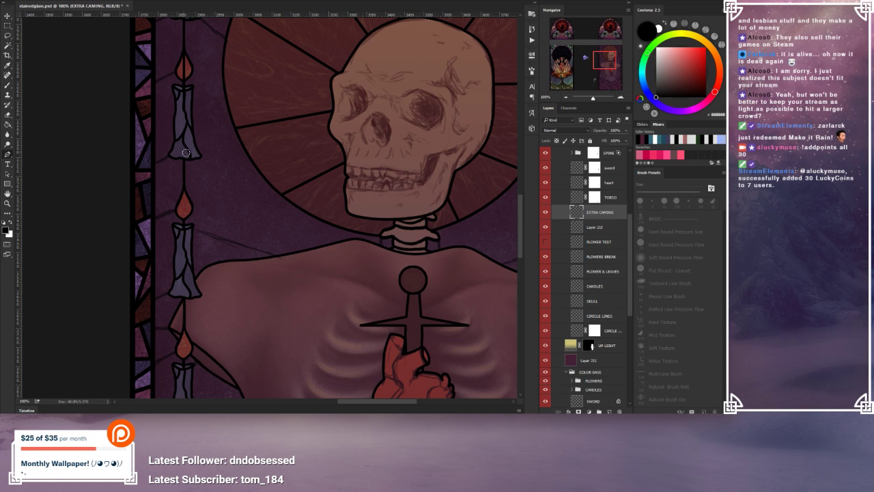
drag(188, 114, 190, 138)
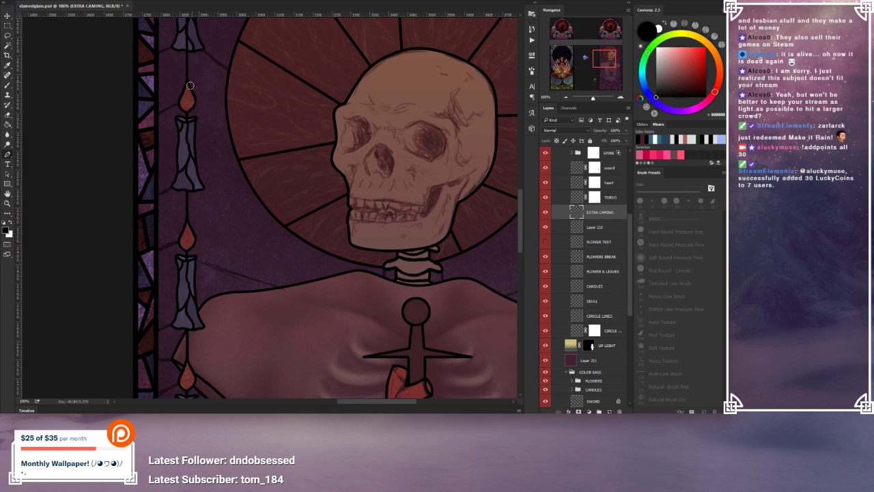
drag(201, 94, 198, 176)
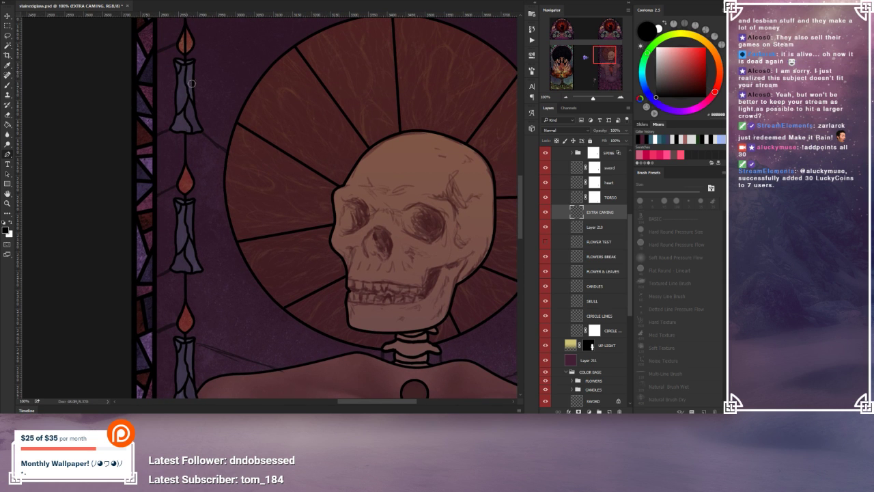
drag(190, 57, 194, 113)
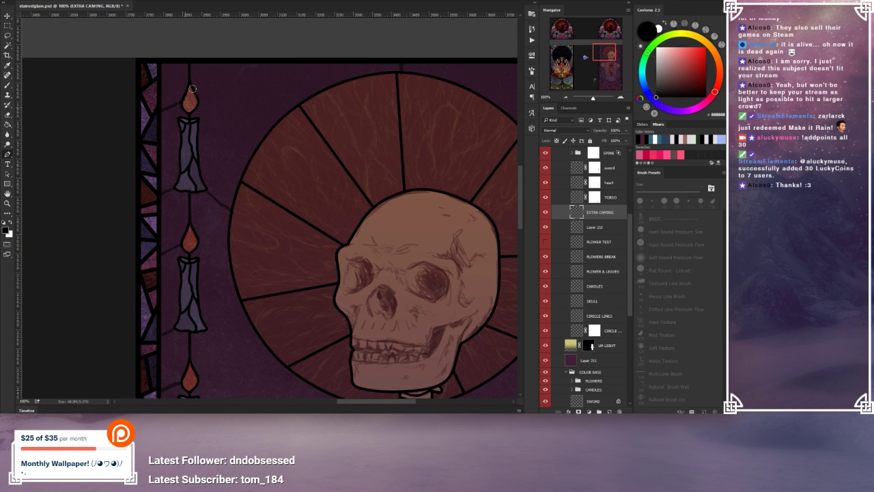
Step: Examine the skull panel as a whole, then the faded sketch lines beside the left column of candles down to the flowers
scroll(337, 312, down, 5)
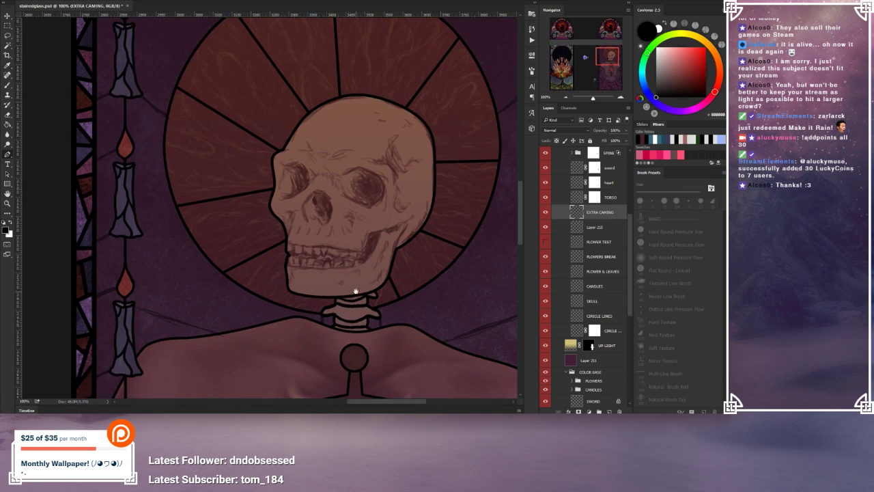
click(566, 98)
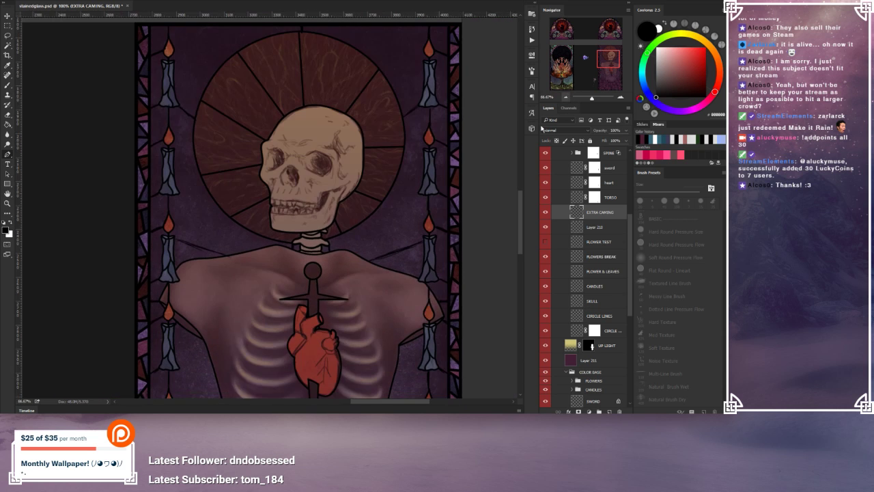
click(567, 99)
drag(339, 274, 371, 245)
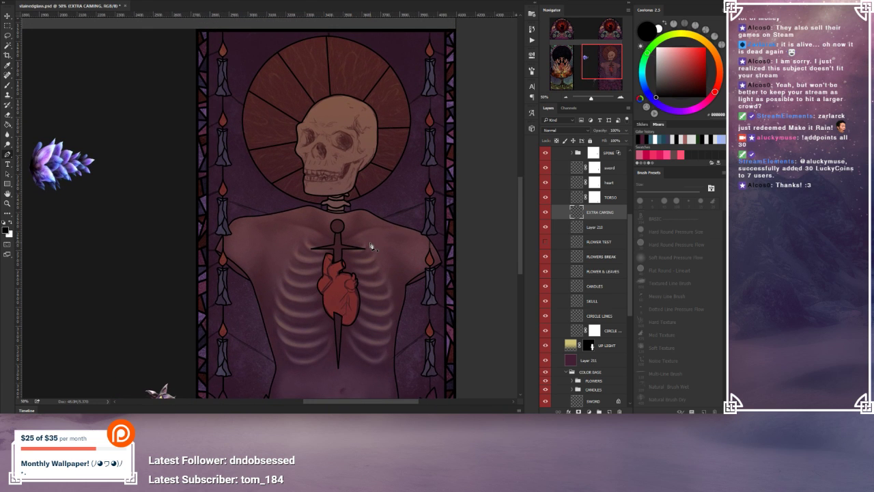
click(620, 97)
click(620, 97)
drag(225, 238, 288, 210)
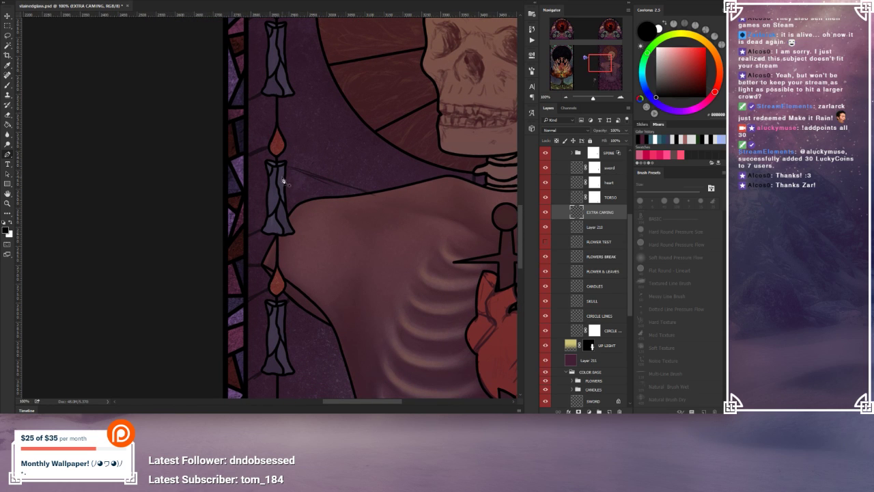
drag(311, 155, 294, 177)
drag(290, 331, 274, 227)
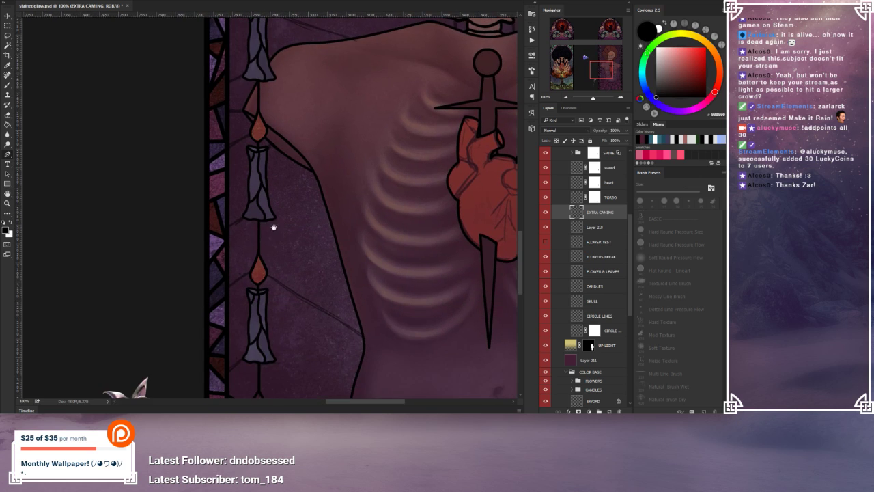
drag(273, 257, 274, 192)
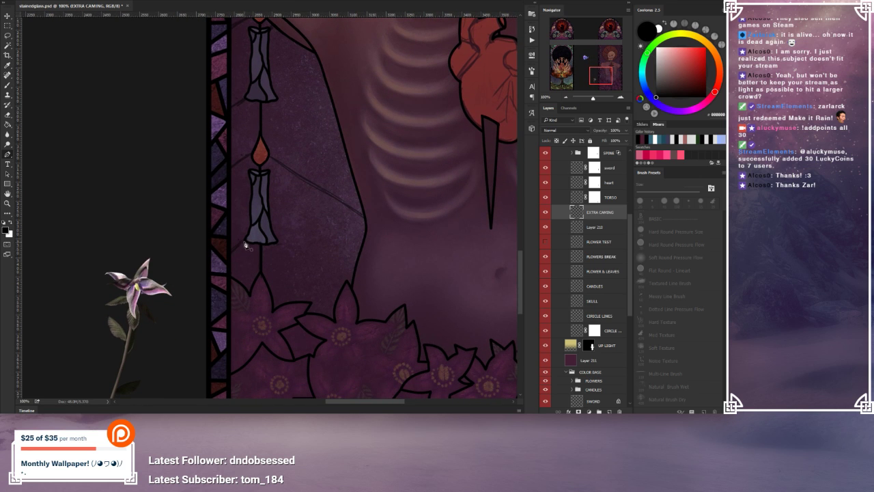
Step: Lower the opacity of the Layer 210 sketch, and make EXTRA CAMING the active layer again
click(593, 226)
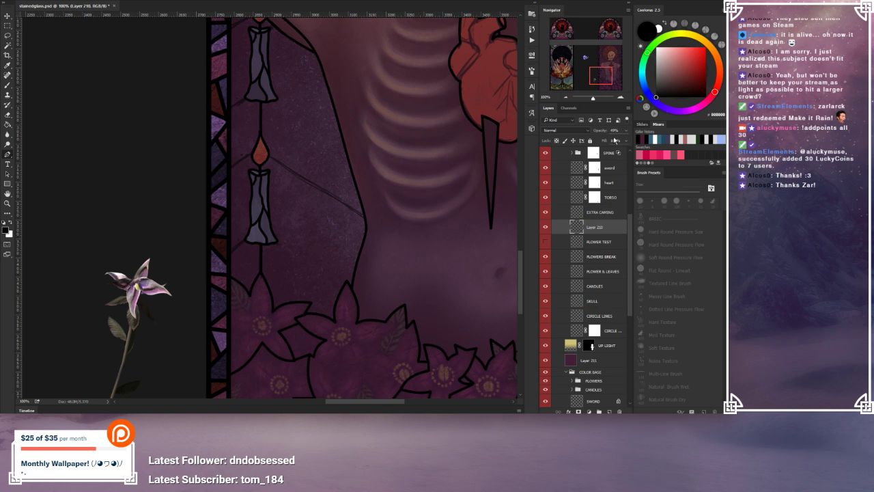
click(627, 130)
drag(602, 140, 600, 140)
click(596, 214)
click(611, 215)
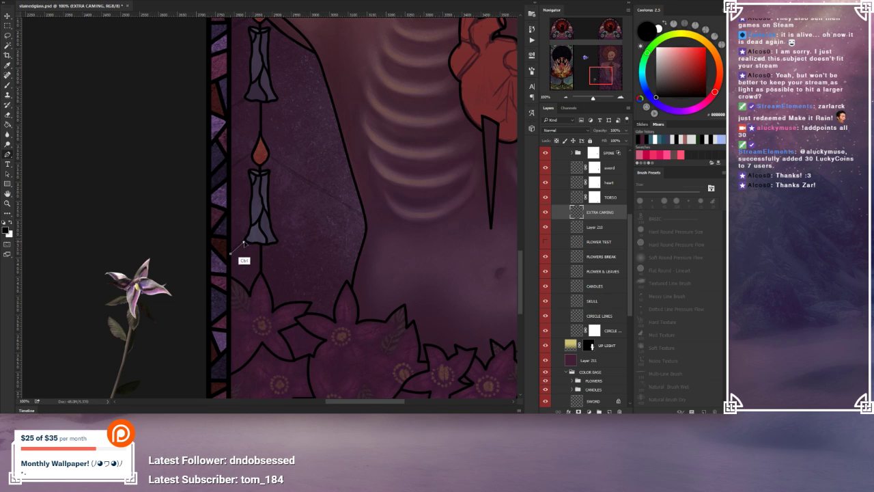
Step: Add a short diagonal black line from the left border to the lowest candle's base by stroking a temporary Pen path with the Brush
click(243, 241)
right_click(242, 271)
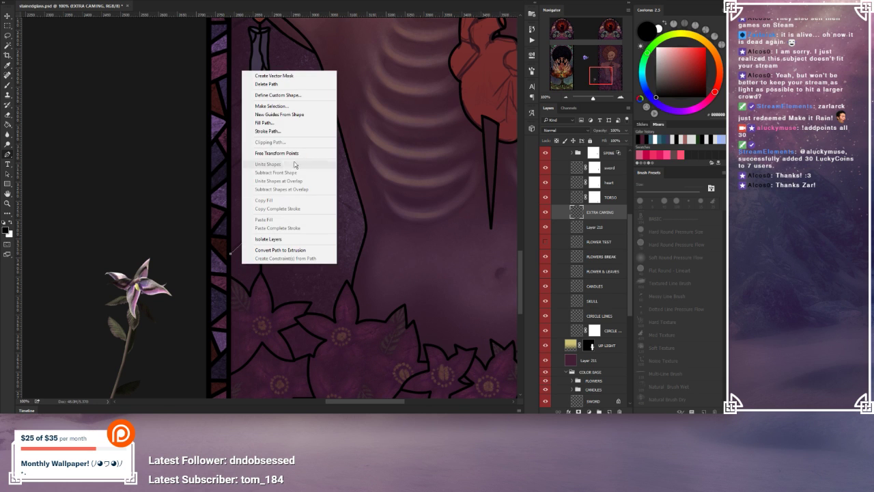
click(287, 131)
click(414, 128)
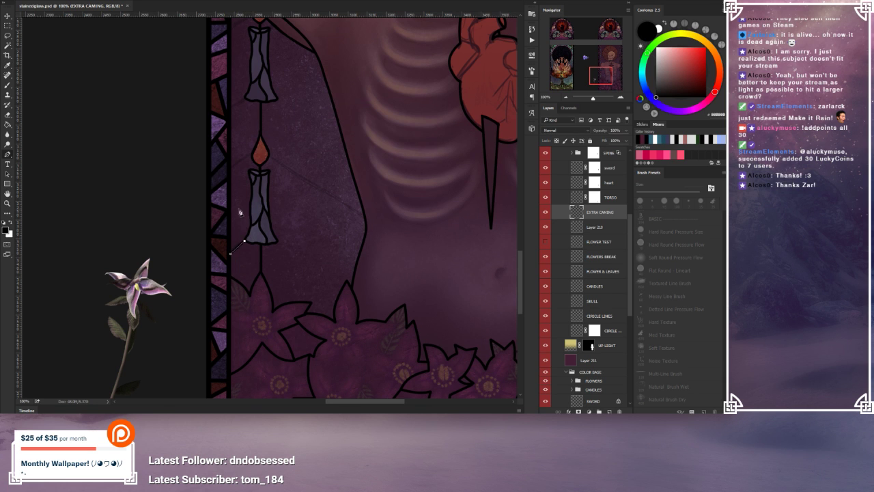
right_click(239, 208)
click(280, 222)
Step: Draw a short Pen path between the left border and the lowest candle's flame, stroke it with the Brush, and delete the path
scroll(264, 182, up, 1)
scroll(263, 182, up, 1)
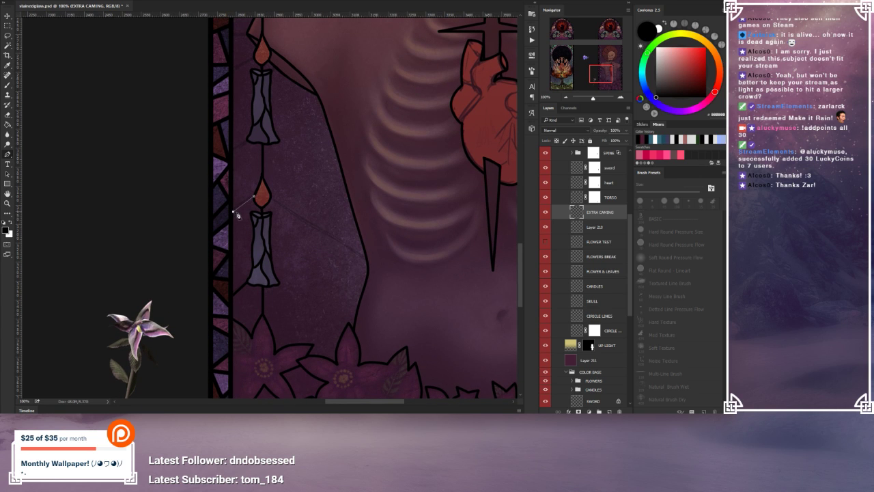
drag(233, 212, 231, 211)
right_click(247, 207)
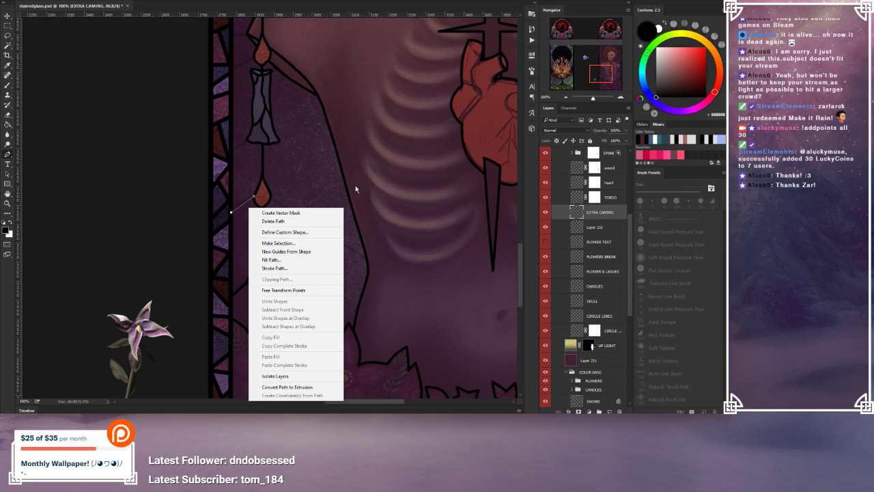
click(283, 268)
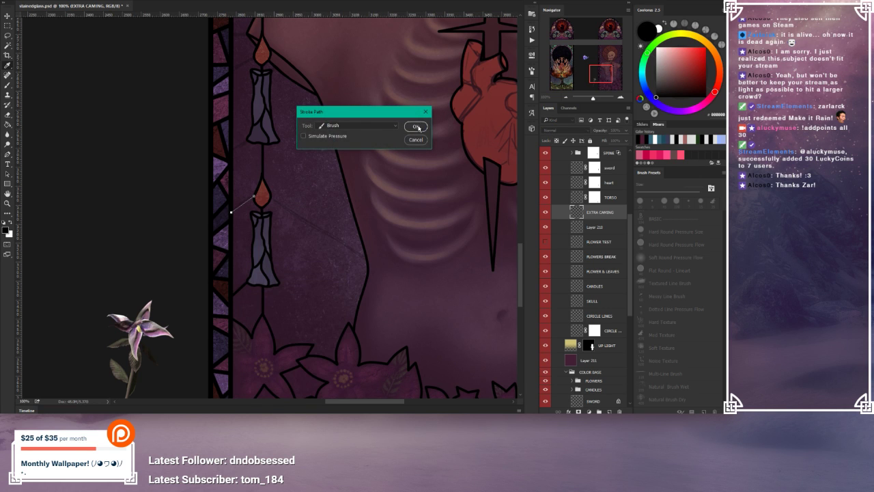
click(418, 127)
right_click(280, 199)
click(303, 213)
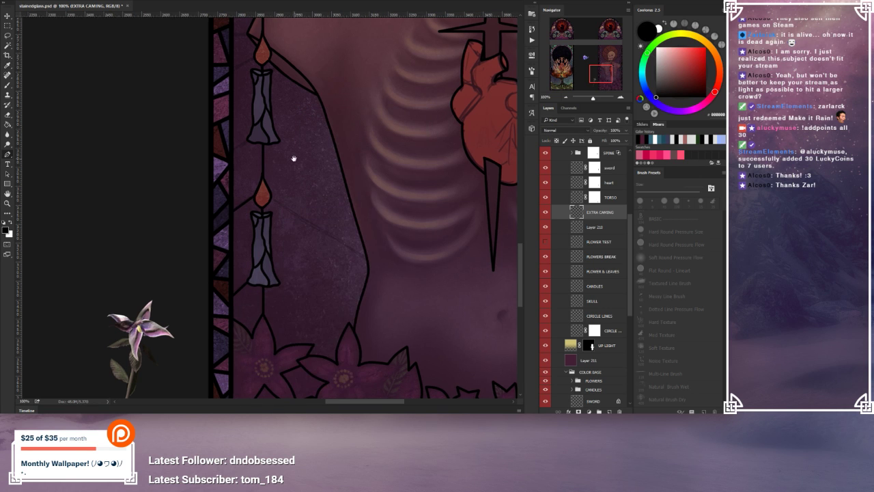
Step: Connect the base of the second-lowest left candle to the left border with a black Brush-stroked Pen path, removing the path once stroked
drag(294, 158, 292, 221)
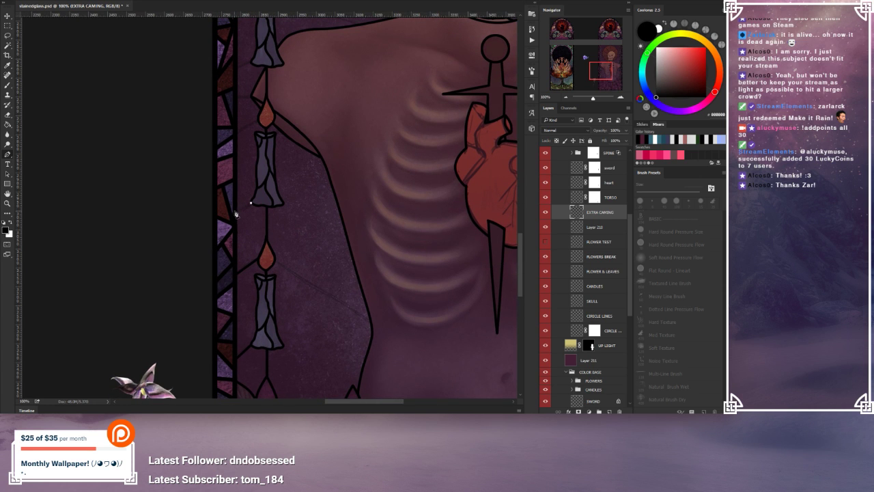
ctrl+drag(237, 211, 235, 214)
right_click(253, 216)
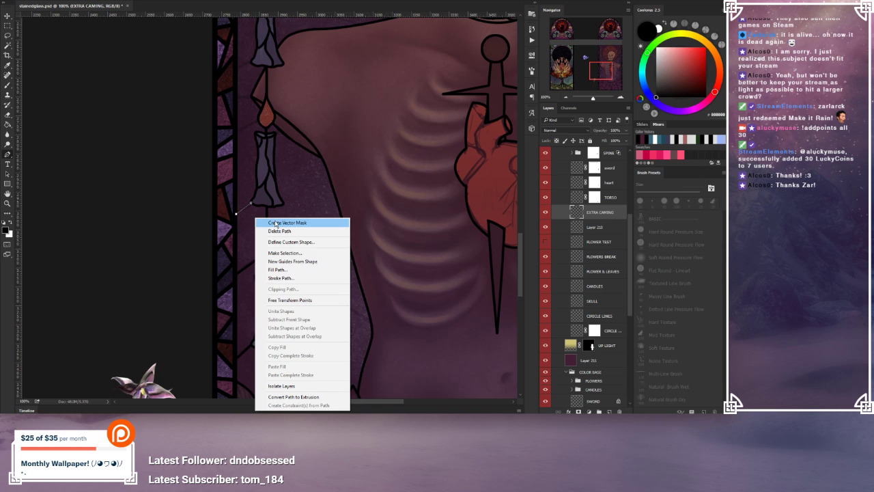
click(301, 279)
click(414, 127)
right_click(302, 202)
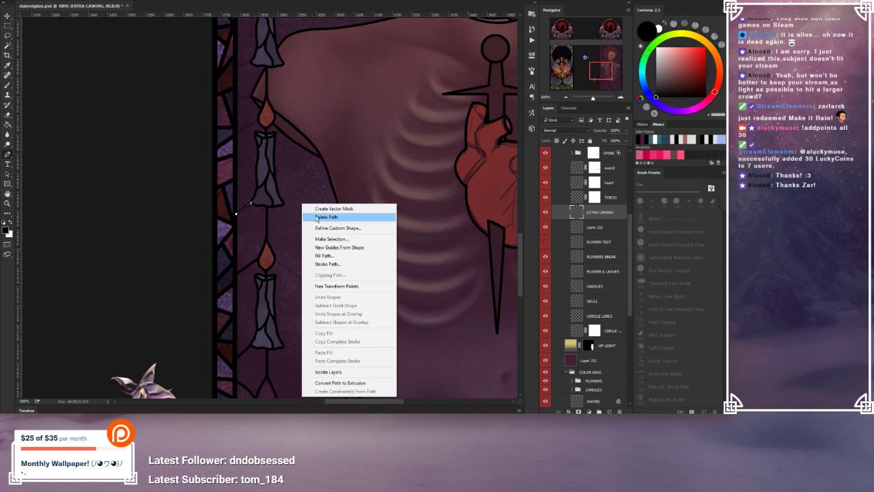
click(318, 217)
Step: Add a diagonal black line from the second-lowest left candle's flame to the left border using a temporary Brush-stroked Pen path
drag(308, 154, 305, 201)
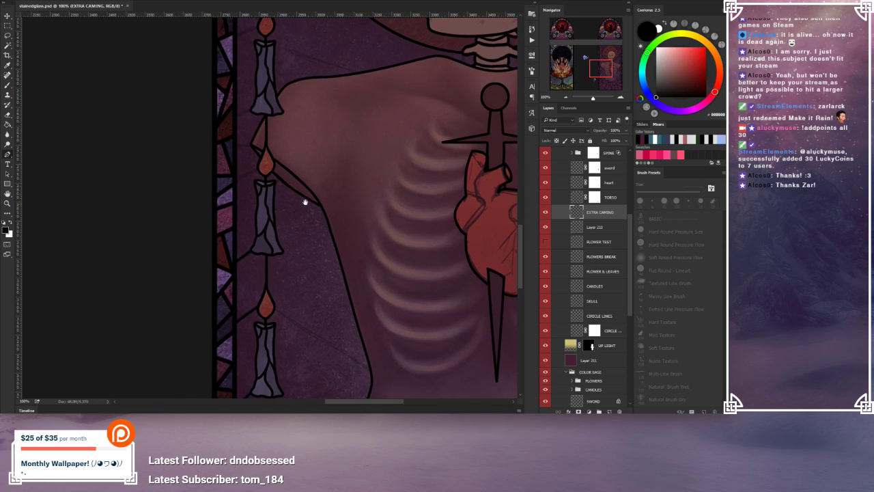
click(259, 169)
click(237, 182)
mouse_move(263, 188)
mouse_down()
mouse_move(255, 208)
mouse_move(250, 186)
mouse_up()
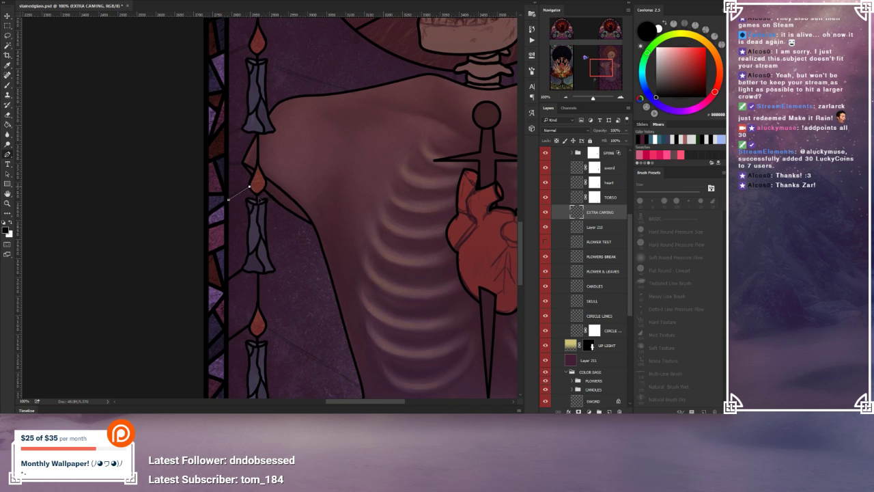
right_click(252, 212)
click(287, 274)
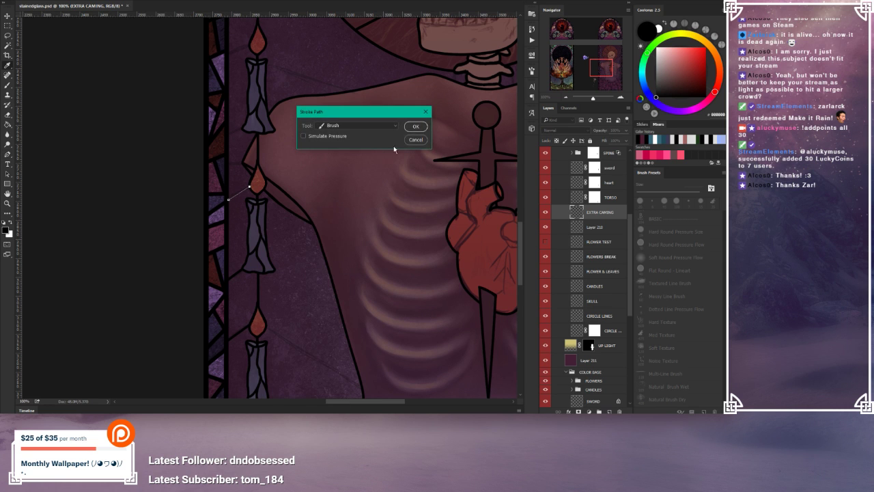
click(414, 126)
right_click(277, 199)
click(299, 213)
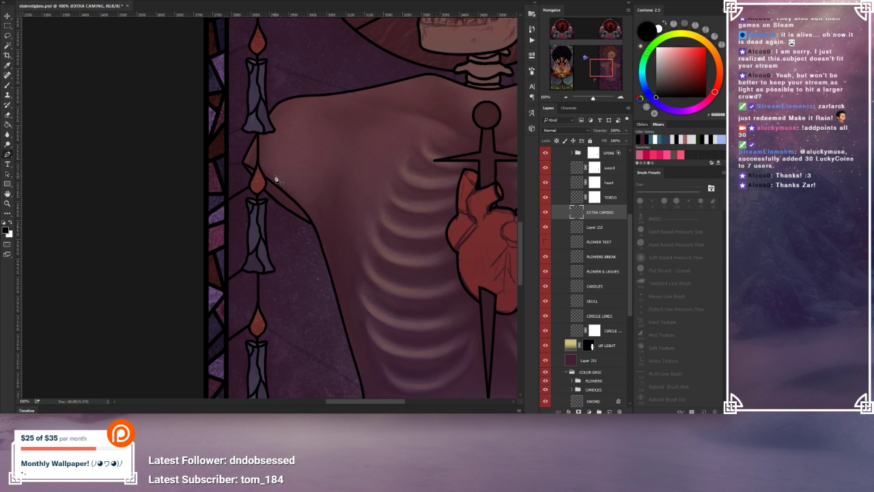
Step: Add a horizontal black line from the left border to the tip of the torso's arm stump using a temporary Brush-stroked Pen path
scroll(282, 194, up, 3)
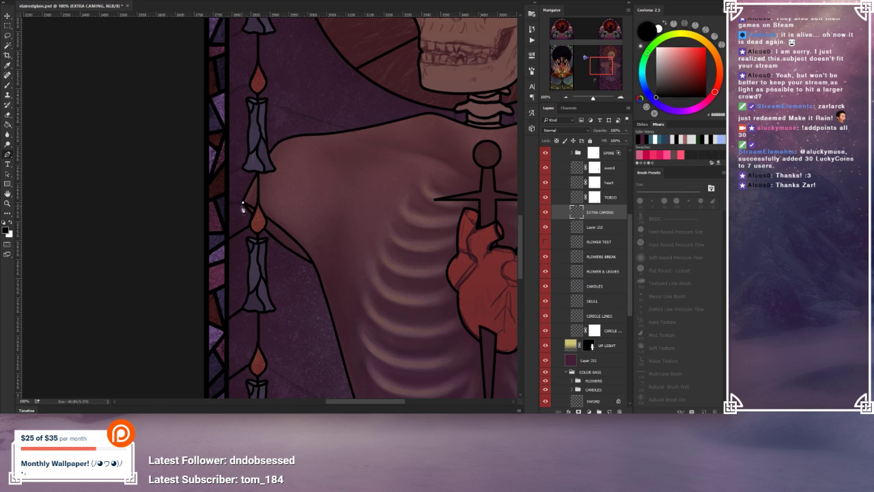
key(ctrl)
right_click(276, 233)
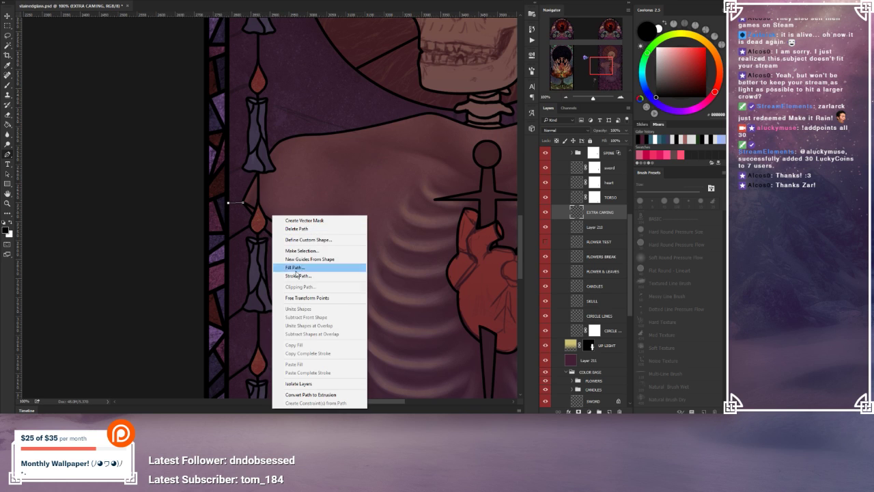
click(301, 275)
click(415, 127)
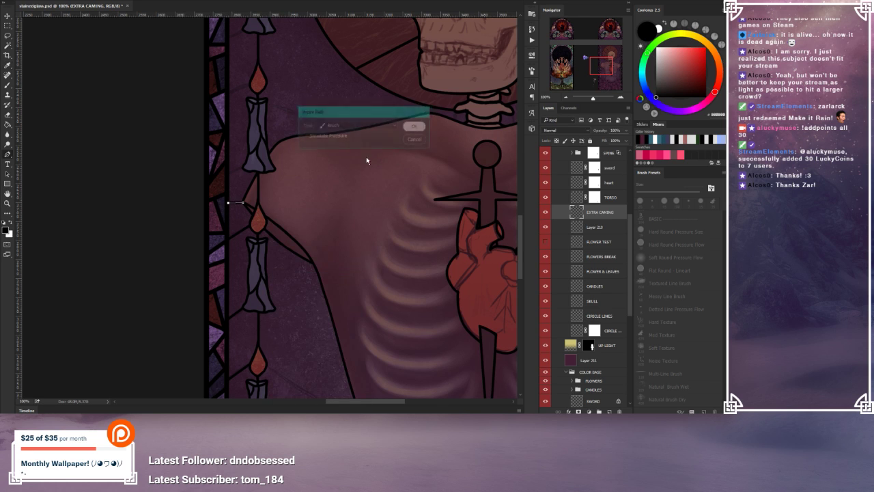
right_click(288, 197)
click(301, 208)
Step: Connect the base of the middle left candle to the left border with a Brush-stroked Pen path, deleting the path once stroked
drag(289, 168, 288, 195)
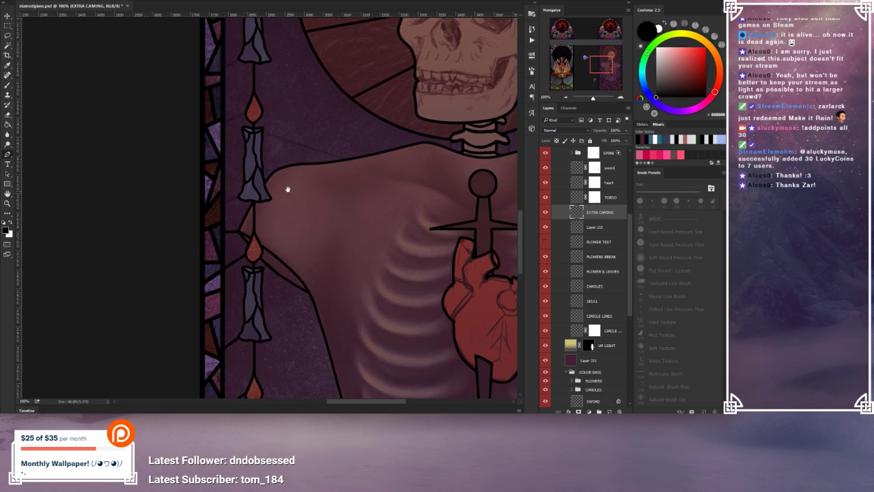
click(225, 204)
right_click(307, 214)
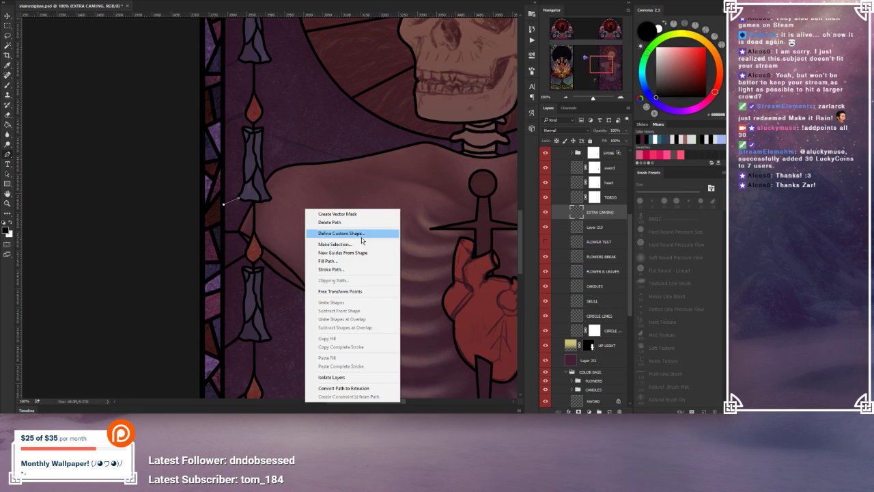
click(351, 276)
click(415, 127)
right_click(287, 176)
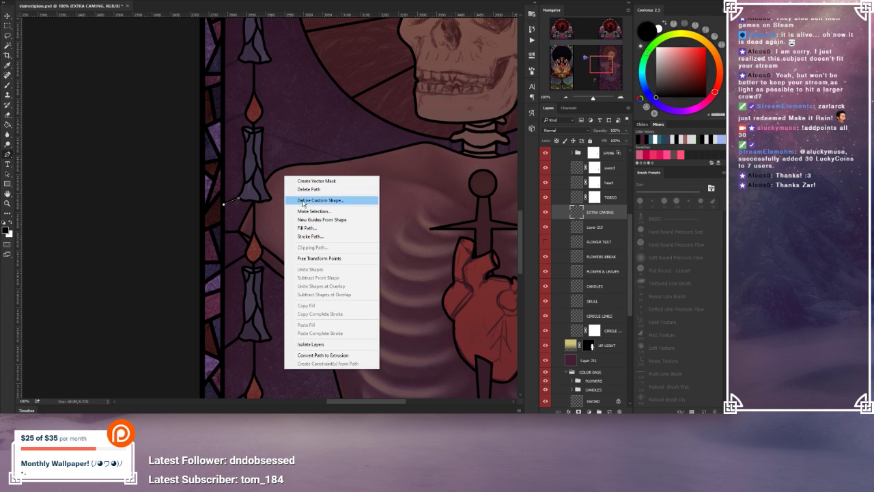
click(308, 188)
Step: Add a short diagonal black line from the middle left candle's flame to the left border using a temporary Brush-stroked Pen path
drag(289, 149, 293, 209)
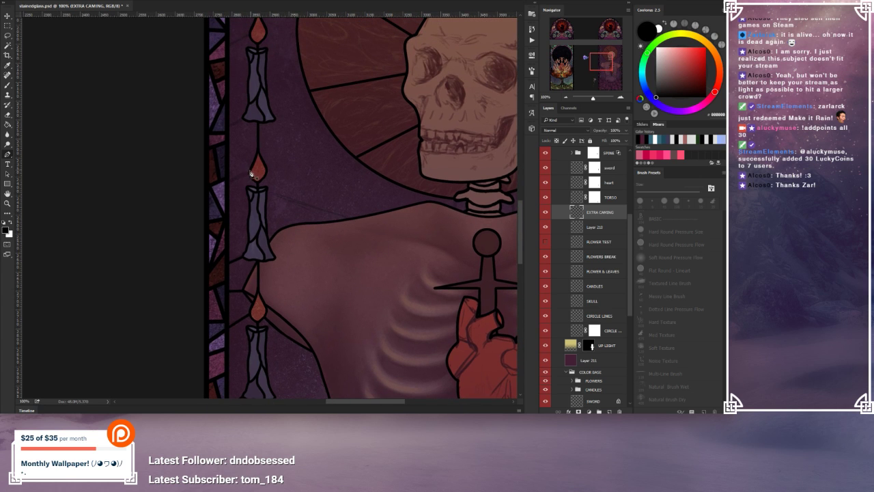
click(229, 185)
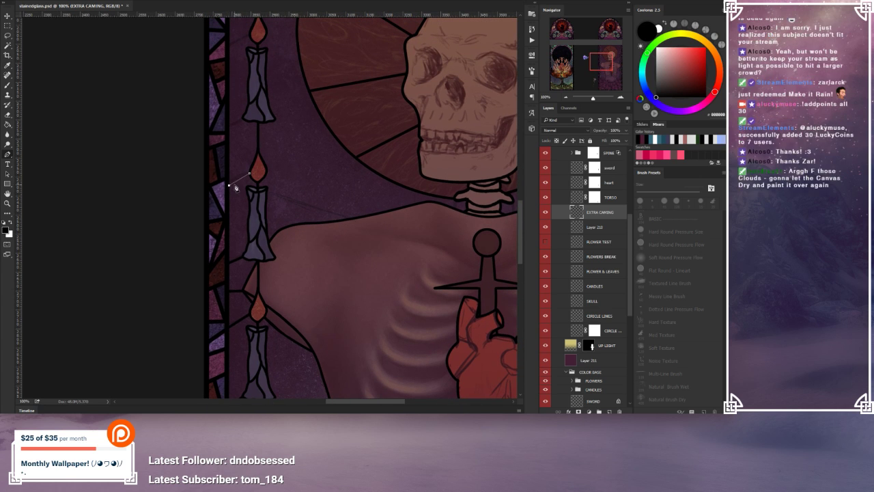
key(ctrl)
right_click(281, 196)
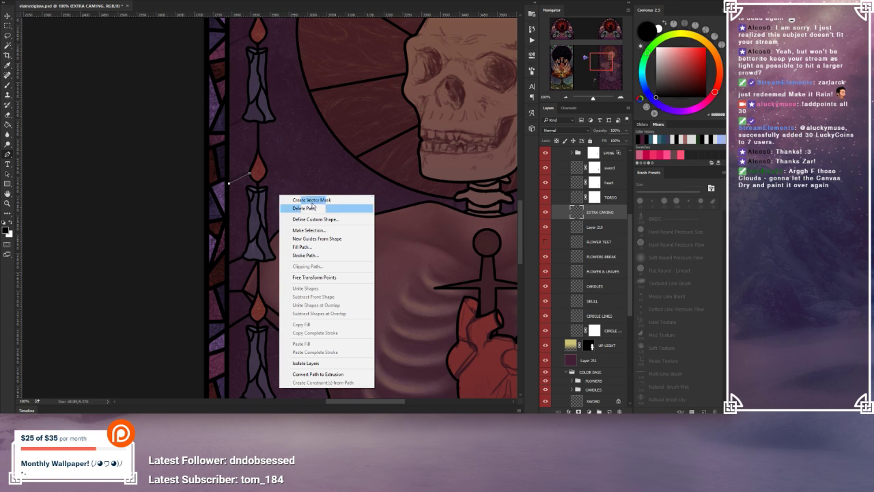
click(321, 255)
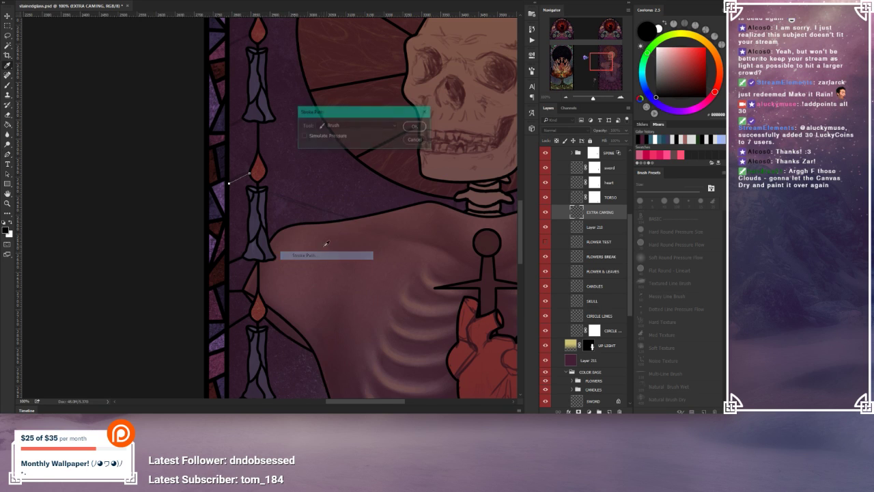
click(416, 127)
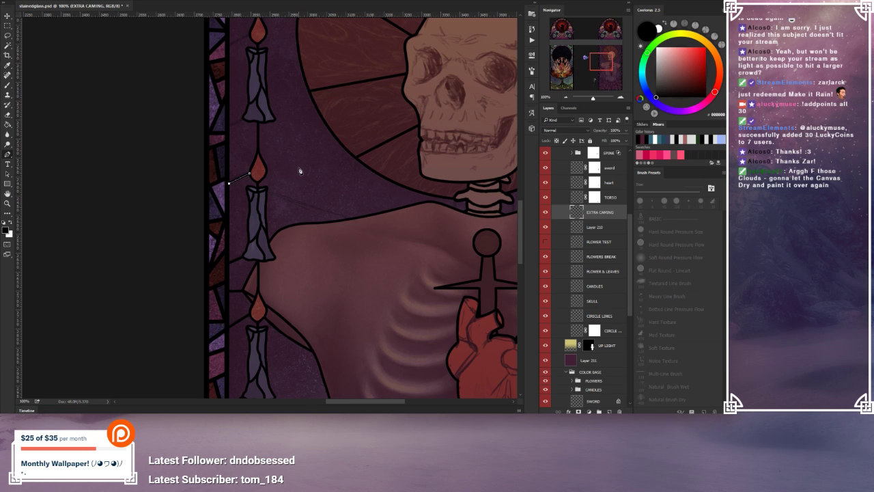
right_click(305, 170)
click(320, 188)
Step: Link the base of the second-highest left candle to the left border with a Brush-stroked Pen path and delete the path
drag(301, 166, 318, 206)
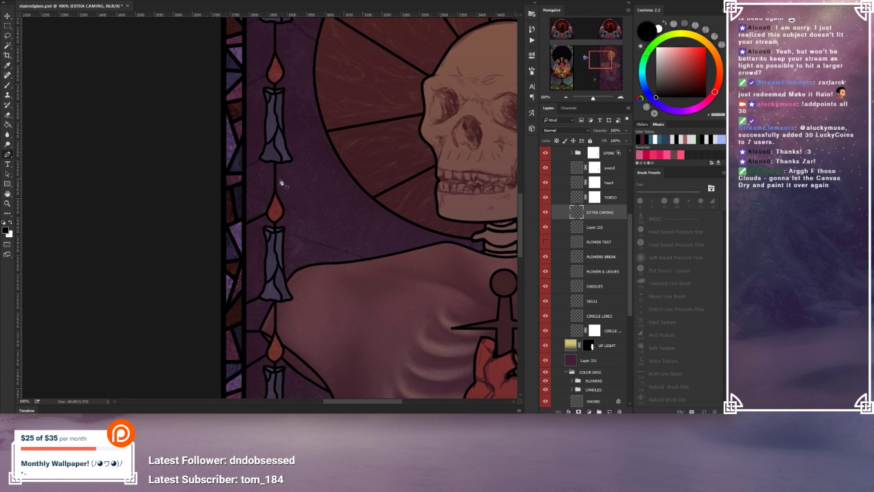
click(247, 168)
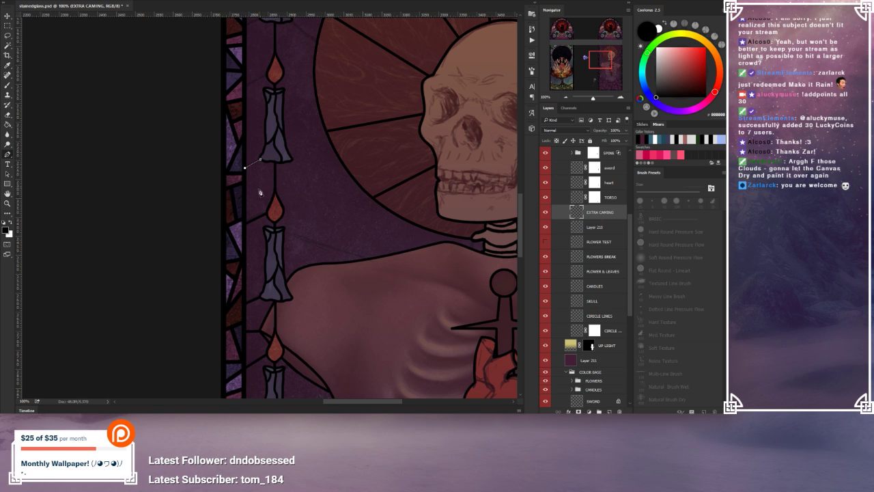
right_click(260, 193)
click(281, 267)
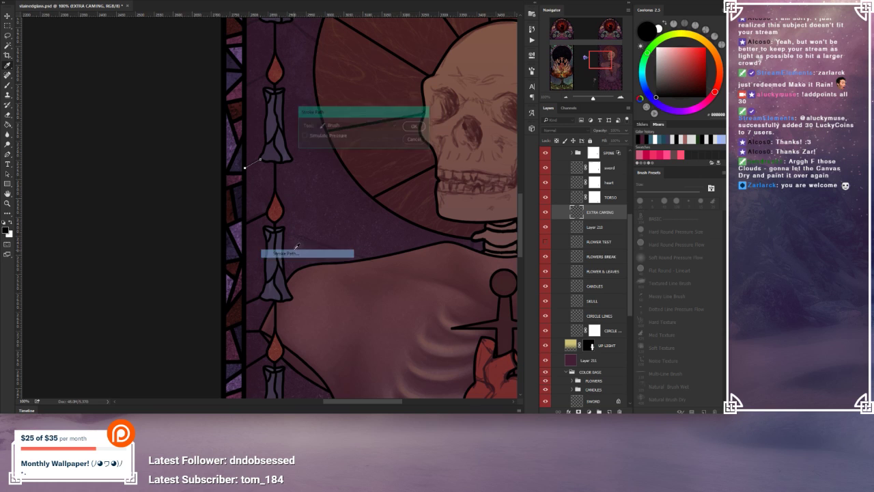
click(415, 126)
right_click(314, 200)
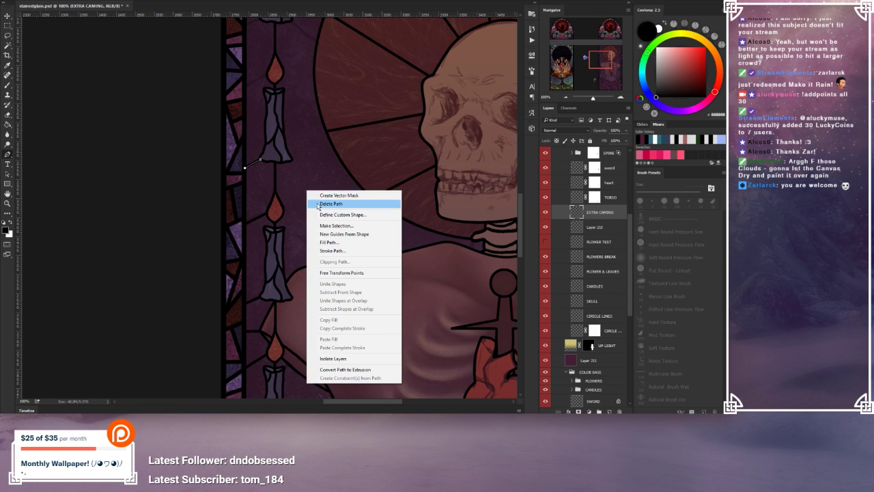
click(320, 204)
Step: Draw a Pen path from the second-highest left candle's flame to the left border, stroke it with the Brush, and delete the path
drag(273, 108, 251, 132)
drag(293, 112, 272, 143)
right_click(268, 150)
click(315, 211)
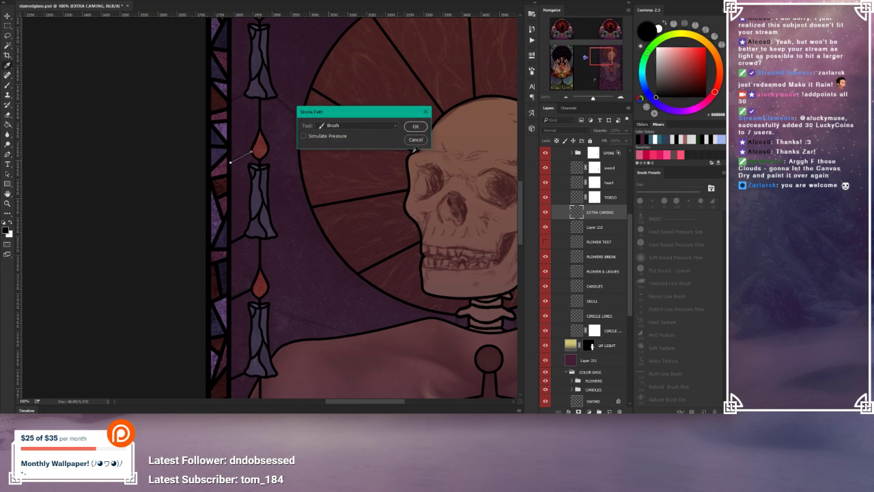
click(420, 126)
right_click(284, 162)
click(307, 178)
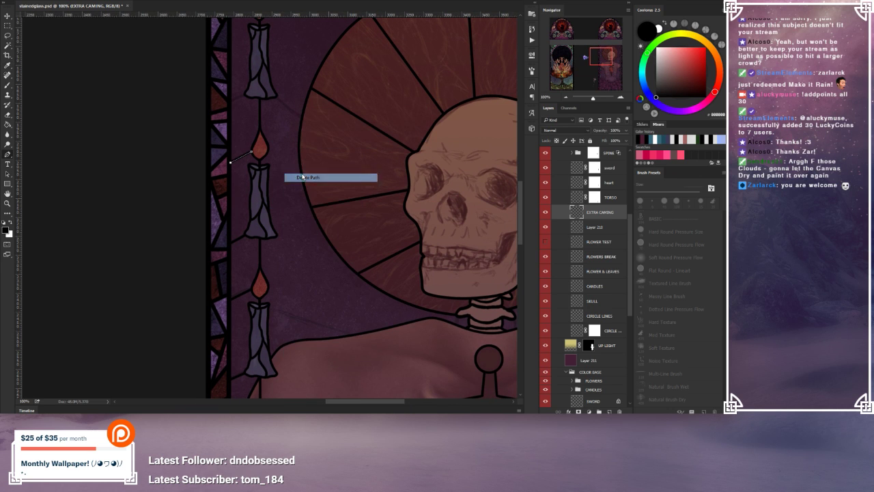
Step: Join the base of the topmost left candle to the left border with a Brush-stroked Pen path, removing the path once stroked
drag(283, 114, 288, 140)
click(249, 145)
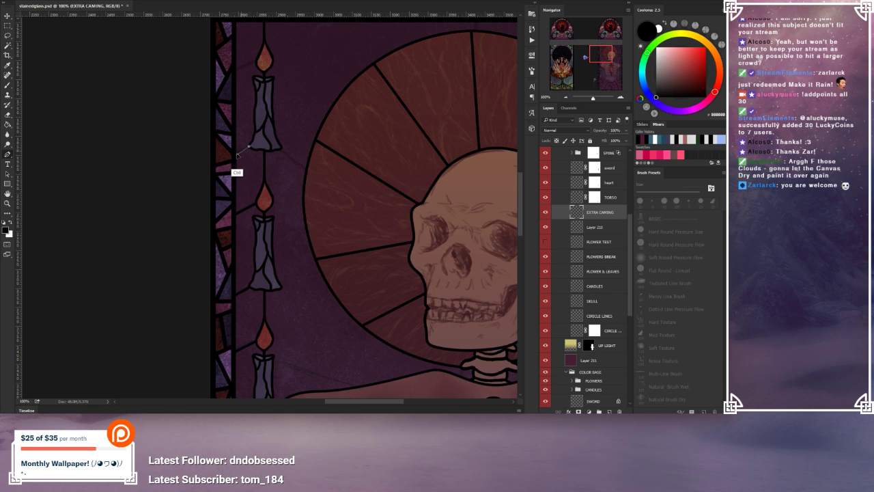
click(249, 147)
right_click(256, 172)
click(294, 230)
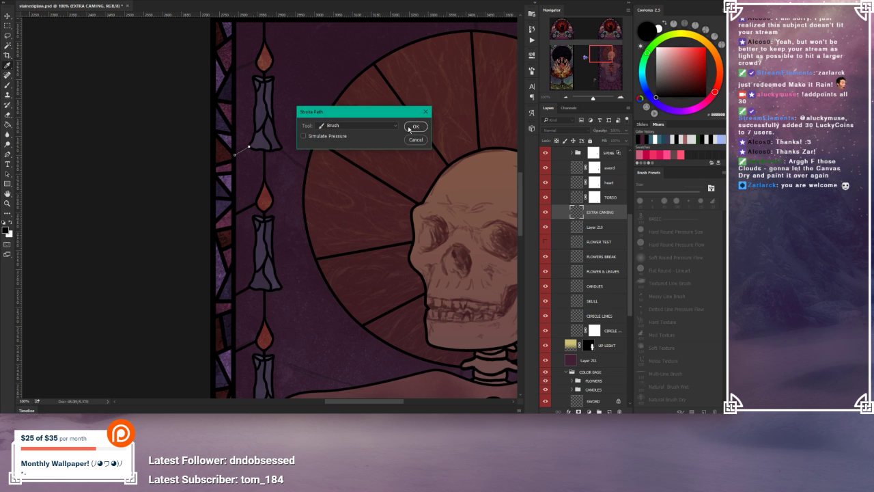
click(409, 128)
right_click(263, 155)
click(287, 166)
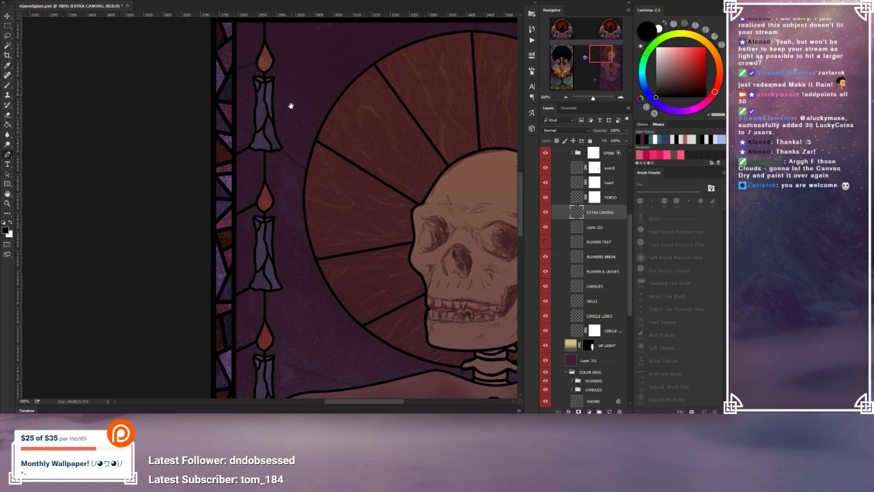
Step: Add a diagonal black line from the topmost left candle's flame to the left border using a temporary Brush-stroked Pen path
scroll(291, 106, up, 2)
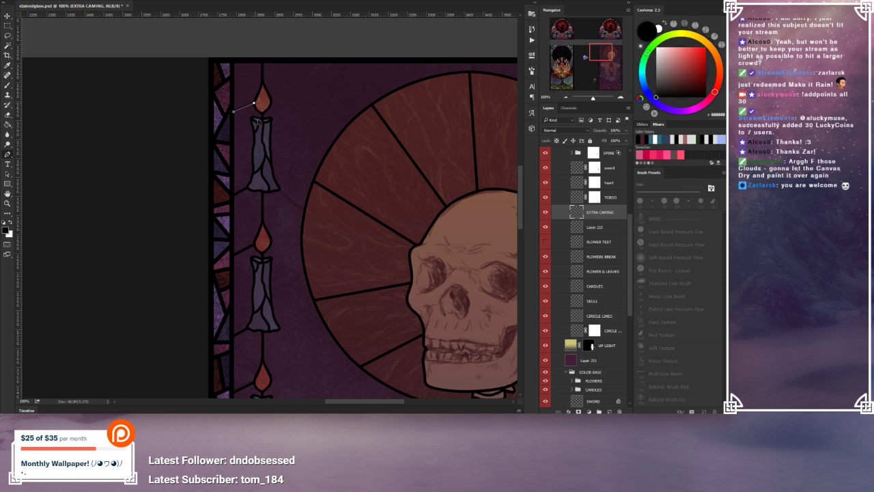
right_click(260, 134)
click(311, 195)
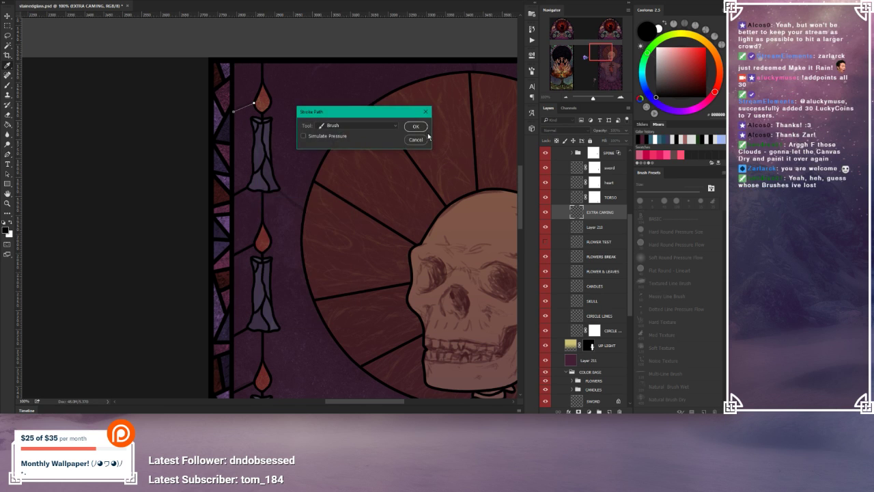
click(416, 128)
right_click(302, 209)
click(316, 226)
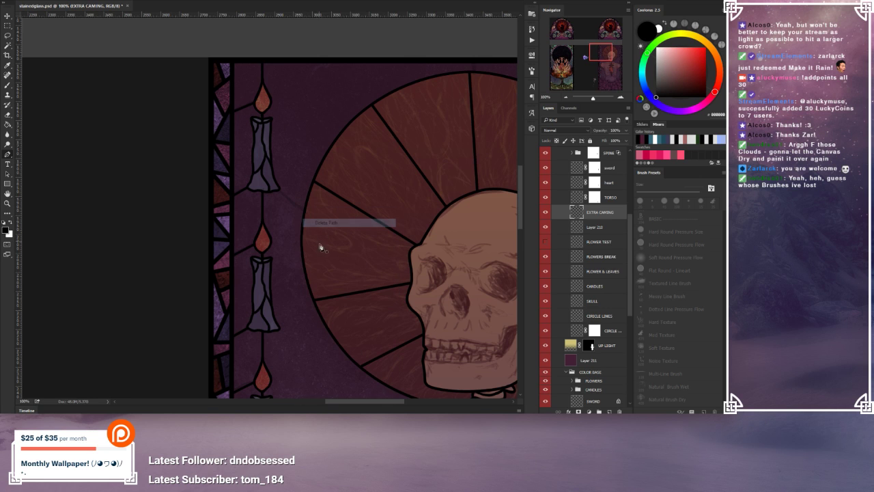
Step: Bring the whole skull-and-heart panel into view and save the document
drag(321, 244, 237, 228)
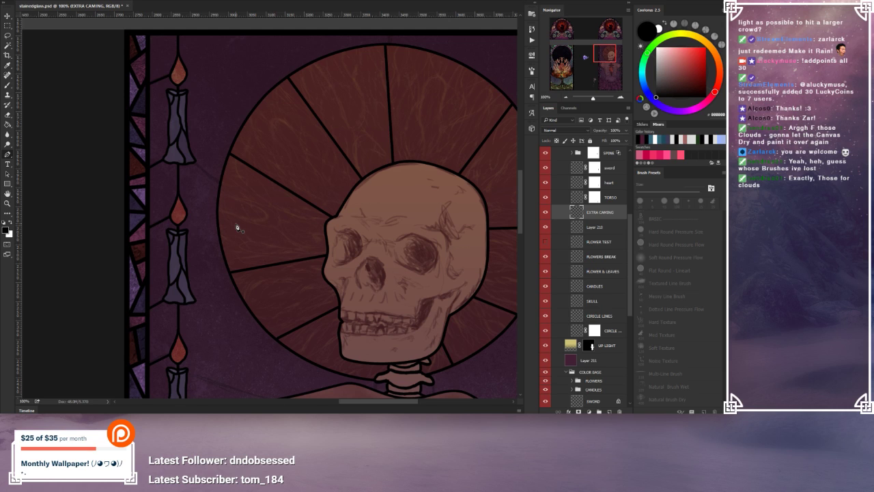
click(566, 97)
click(566, 97)
click(566, 97)
drag(396, 250, 381, 204)
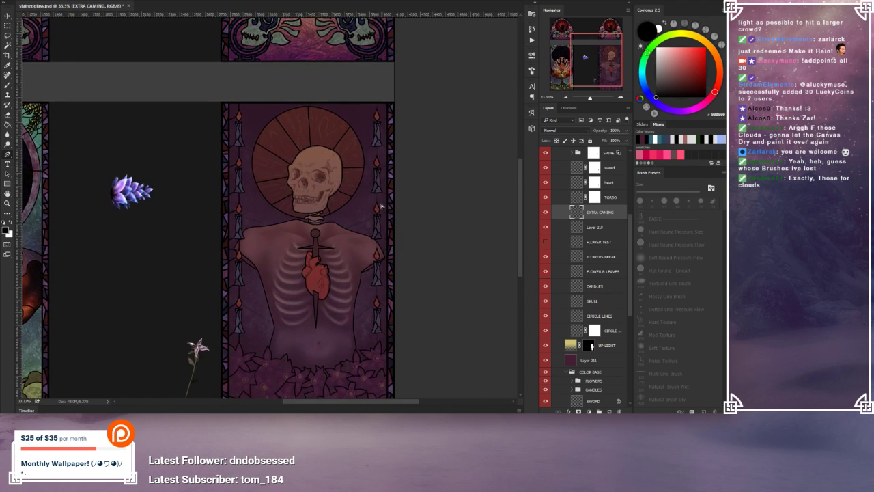
key(ctrl+s)
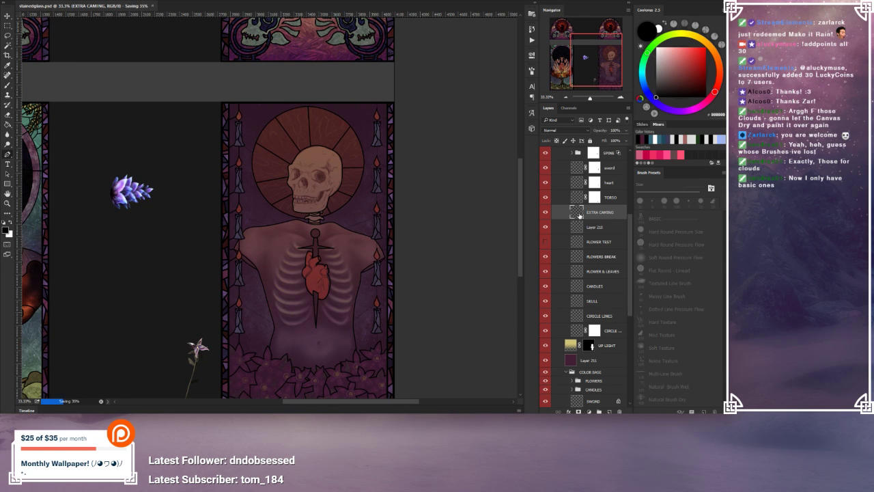
Step: Duplicate the EXTRA CAMING layer and flip the copy horizontally, applying the transformation
scroll(579, 215, down, 1)
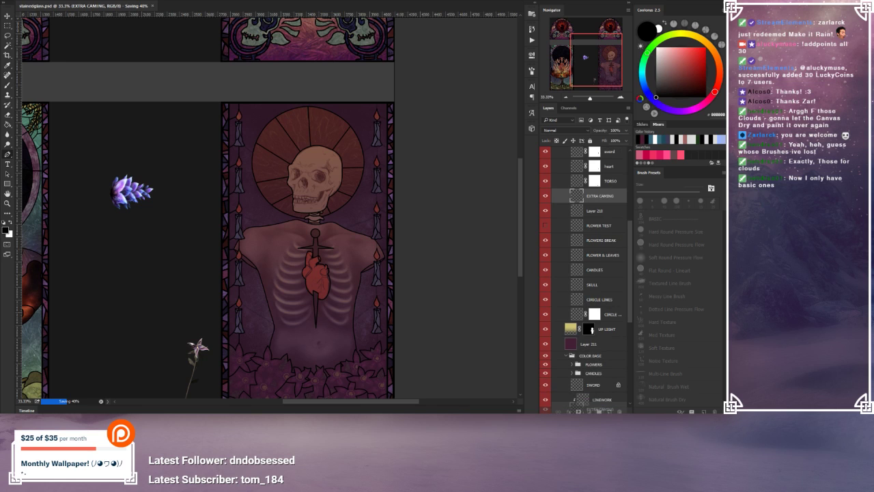
key(ctrl+j)
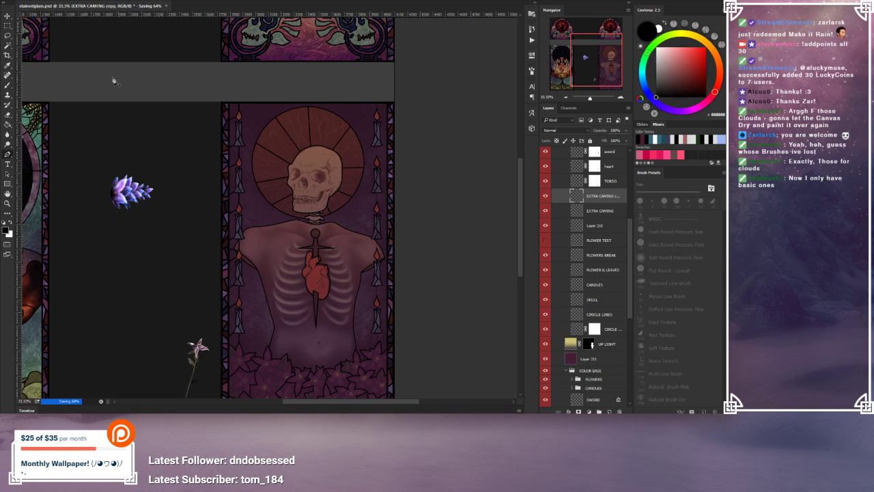
right_click(319, 183)
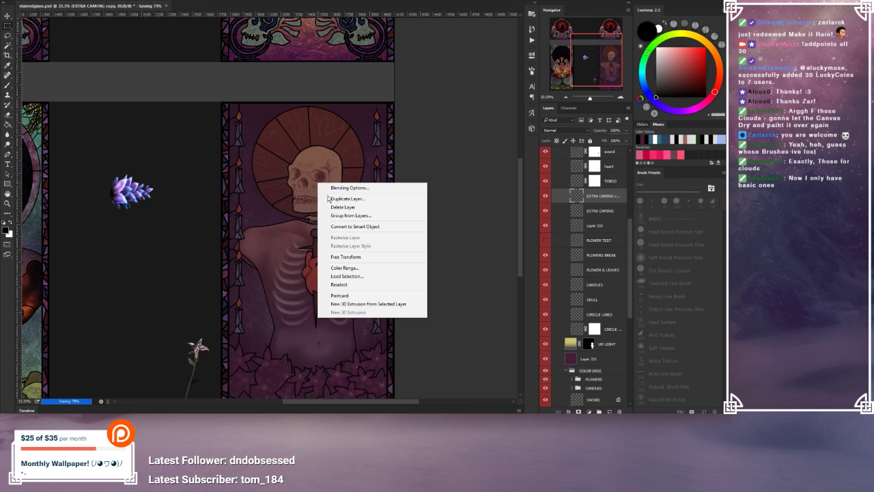
click(345, 257)
right_click(312, 245)
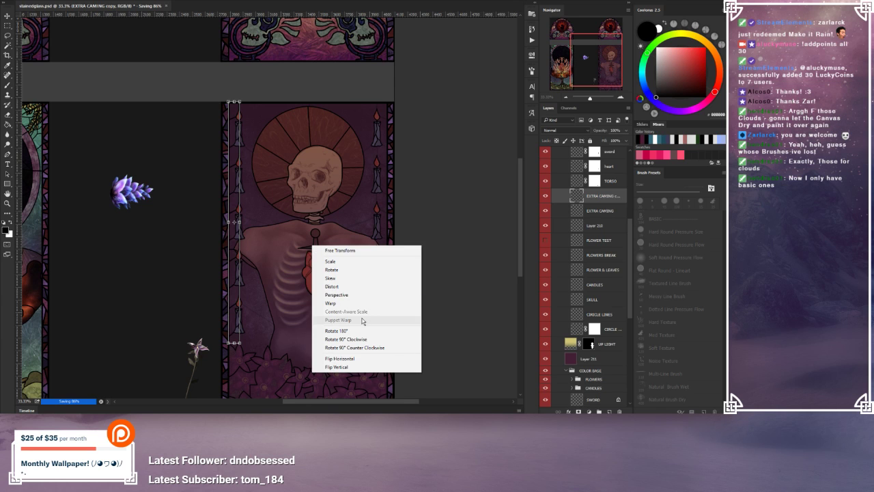
click(339, 359)
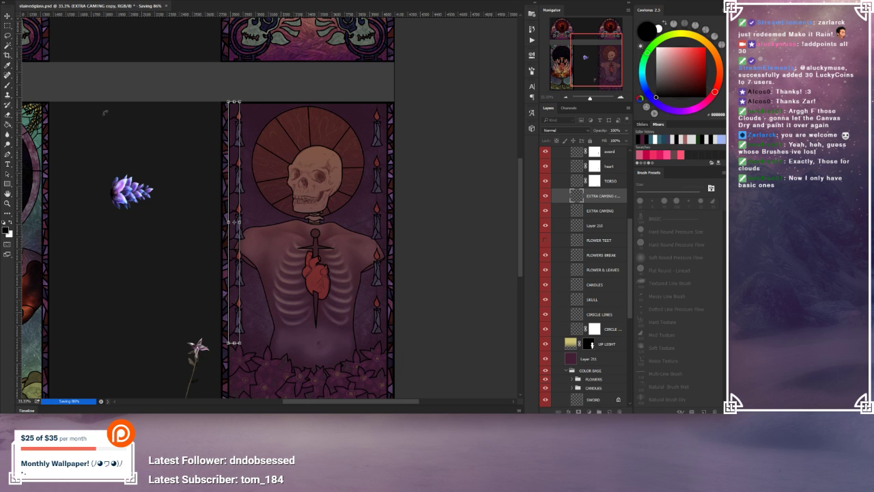
click(7, 26)
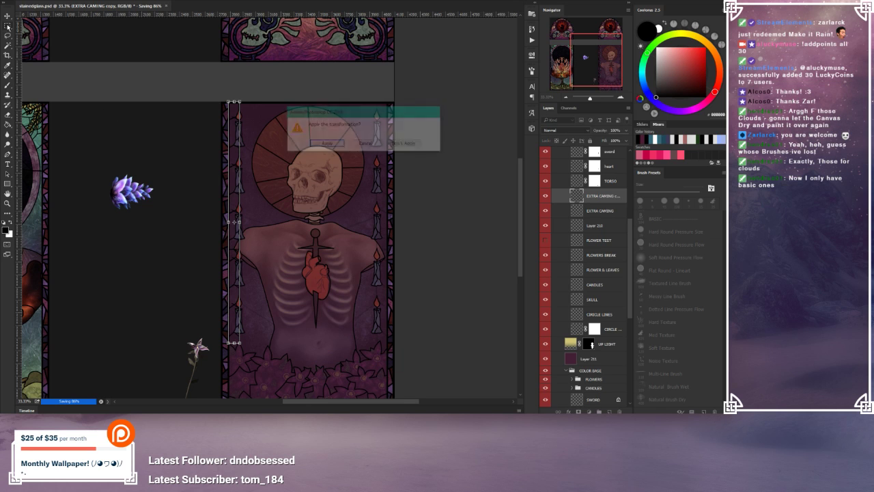
click(326, 145)
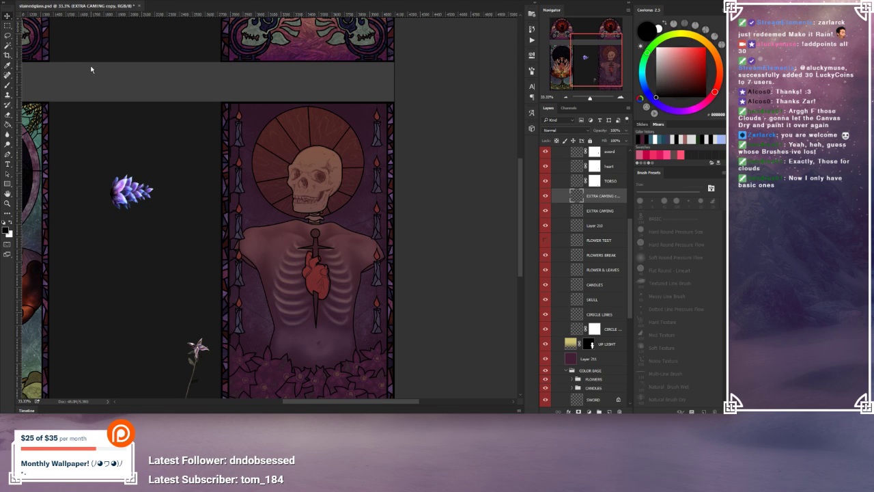
Step: Move the flipped EXTRA CAMING copy horizontally across the panel so its lines join the right candles to the right border
key(shift+Right)
key(shift+Right)
key(shift+Right)
key(shift+Right)
key(shift+Right)
key(shift+Right)
key(shift+Right)
key(shift+Right)
key(shift+Right)
key(shift+Right)
key(shift+Right)
key(shift+Right)
key(shift+Right)
key(shift+Right)
key(shift+Right)
key(shift+Right)
key(shift+Right)
key(shift+Right)
key(shift+Right)
key(shift+Right)
key(shift+Right)
key(shift+Right)
key(shift+Right)
key(shift+Right)
key(shift+Right)
key(shift+Right)
key(shift+Right)
key(shift+Right)
key(shift+Right)
key(shift+Right)
key(shift+Right)
key(shift+Right)
key(shift+Right)
key(shift+Right)
key(shift+Right)
key(shift+Right)
key(shift+Right)
key(shift+Right)
key(shift+Right)
key(shift+Right)
key(shift+Right)
key(shift+Right)
key(shift+Right)
key(shift+Right)
key(shift+Right)
key(shift+Right)
key(shift+Right)
key(shift+Right)
key(shift+Right)
key(shift+Right)
key(shift+Right)
key(shift+Right)
Step: Examine up close how the mirrored lines align with the right-hand candles, arm stump and border
click(620, 98)
click(620, 99)
scroll(403, 260, down, 4)
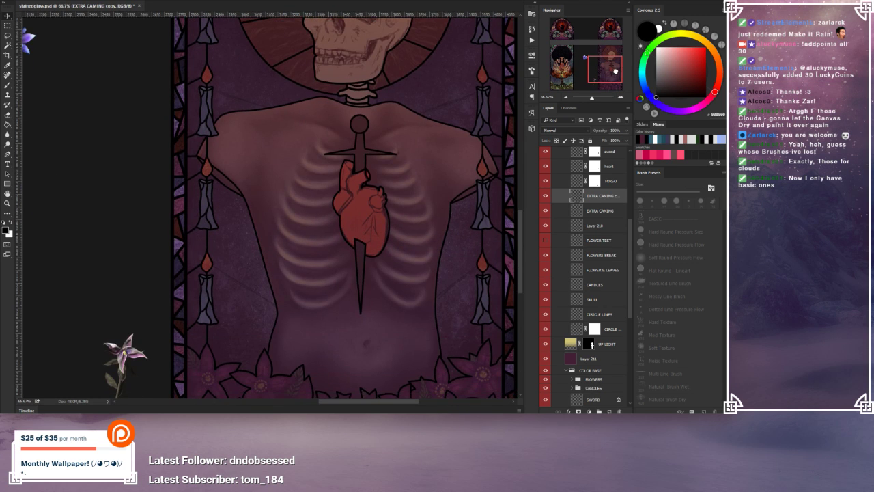
drag(360, 403, 374, 405)
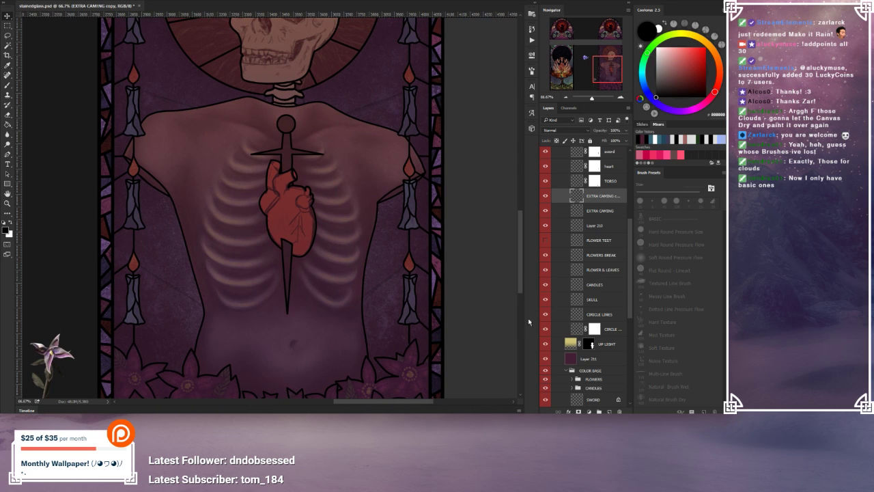
drag(521, 232, 521, 217)
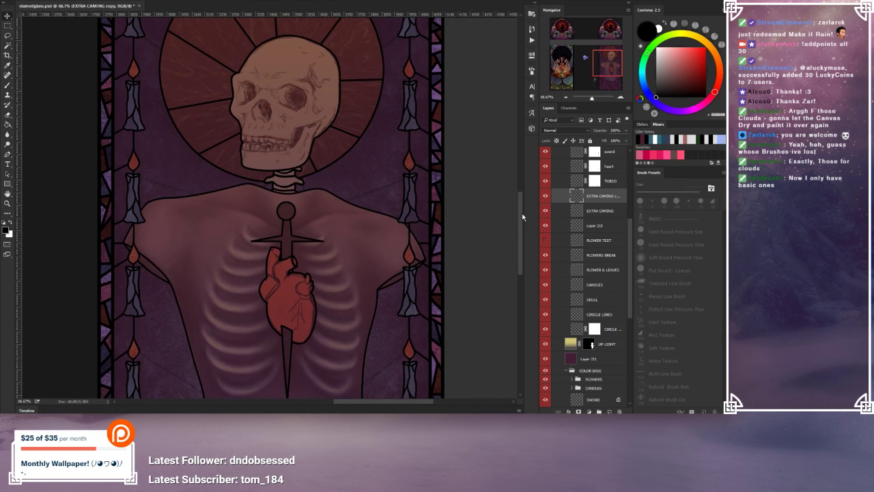
click(620, 98)
drag(614, 73, 620, 66)
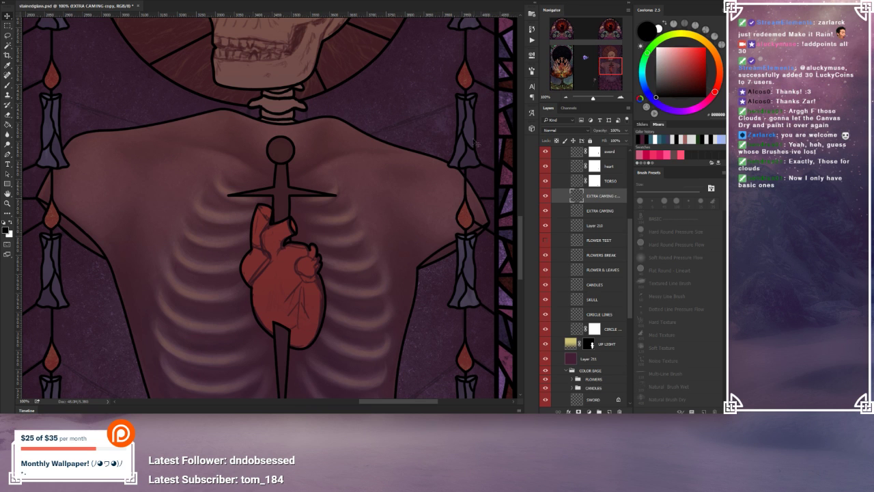
scroll(488, 143, up, 5)
scroll(492, 145, up, 5)
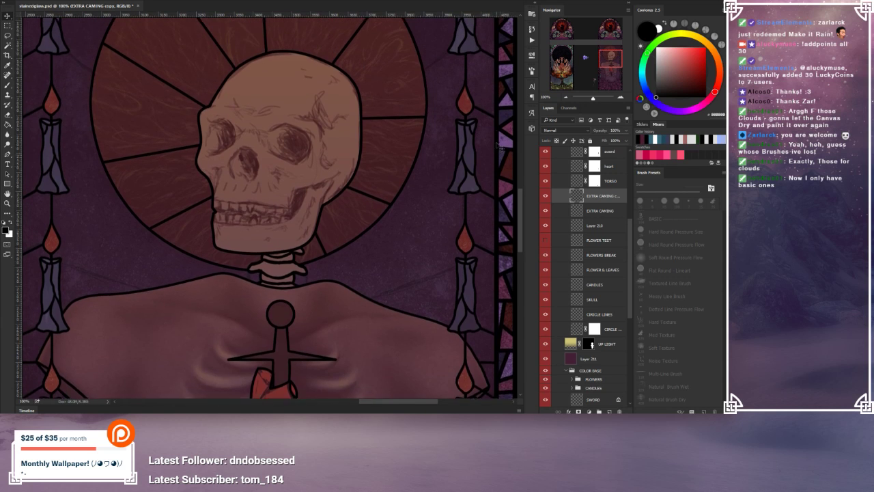
Step: Inspect the right side's dividing lines at high magnification from the flowers and torso up to the topmost candle
scroll(499, 145, up, 2)
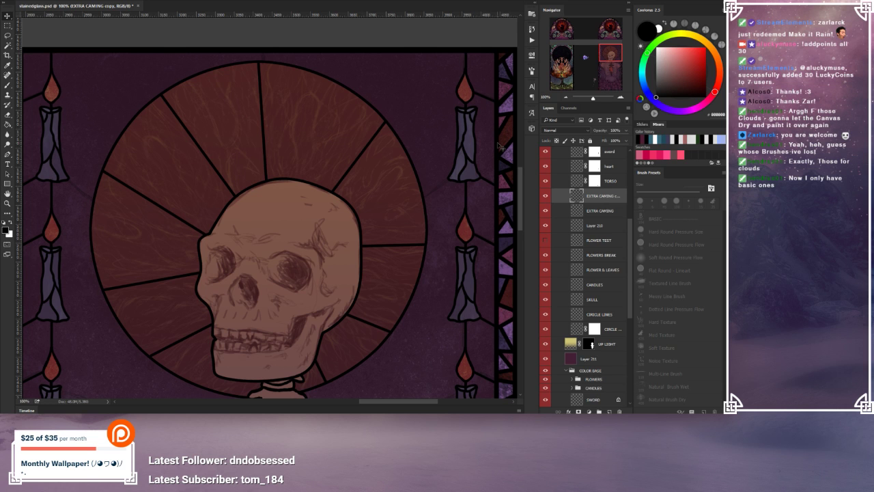
scroll(499, 144, down, 10)
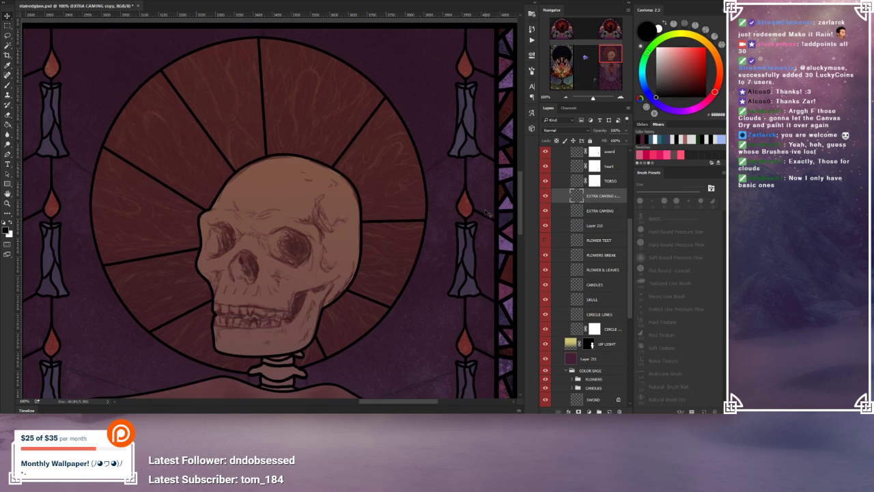
scroll(486, 214, down, 15)
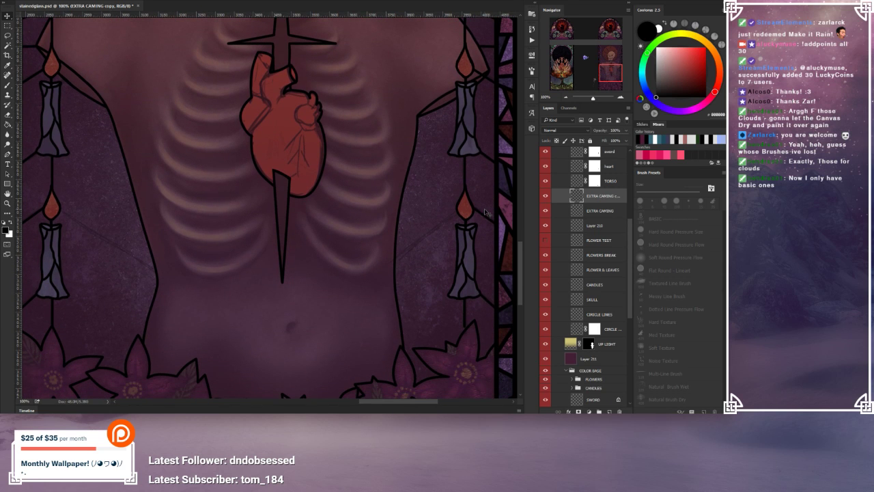
click(8, 85)
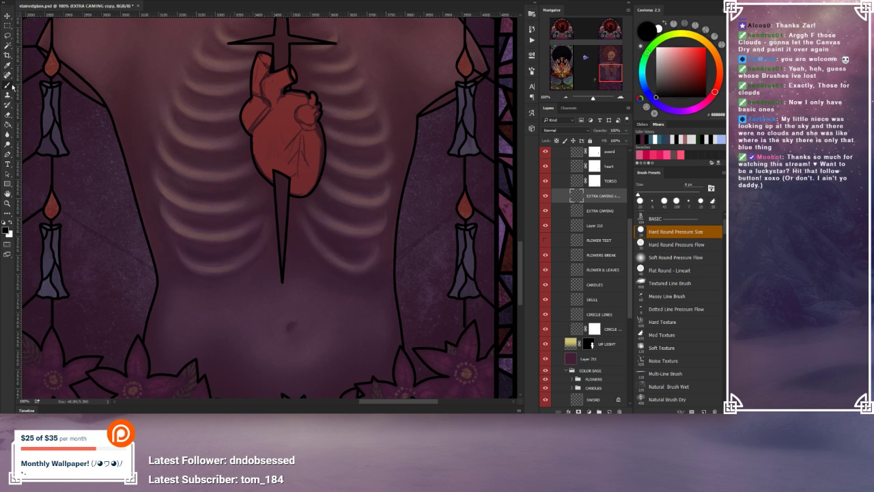
scroll(331, 253, up, 1)
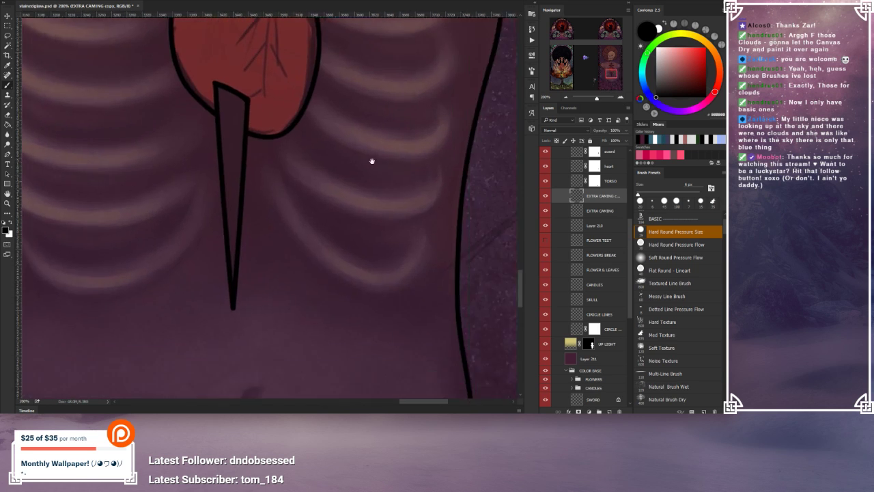
drag(372, 161, 355, 213)
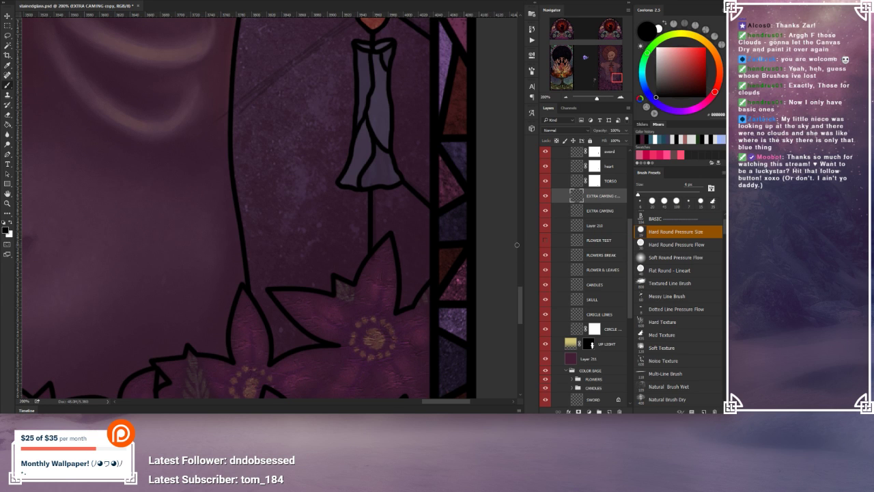
drag(433, 117, 406, 383)
drag(402, 181, 394, 380)
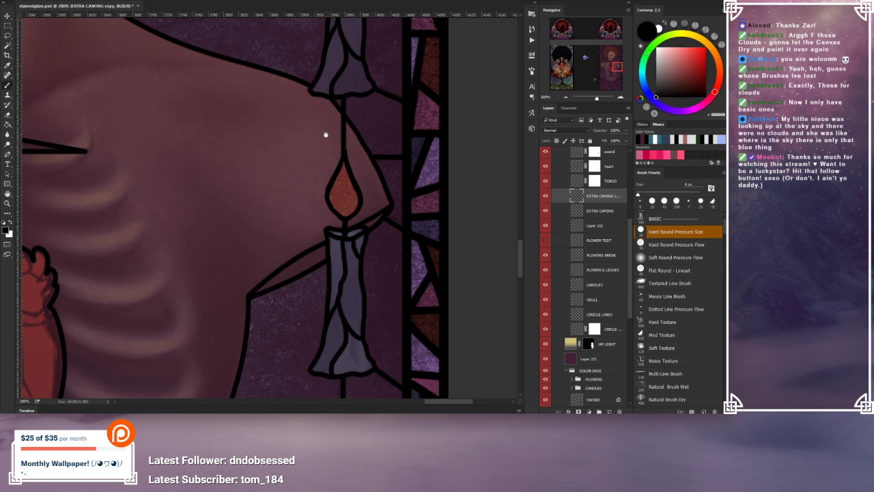
drag(325, 135, 351, 241)
drag(351, 156, 373, 208)
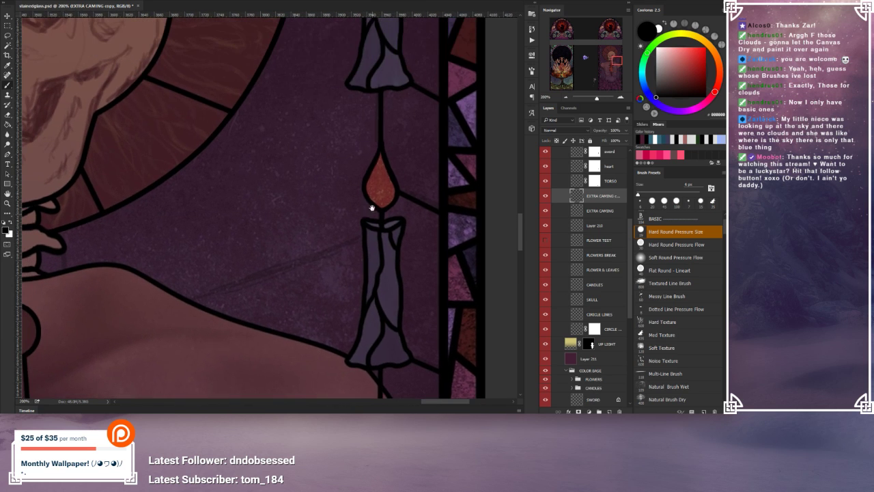
drag(361, 131, 377, 242)
drag(366, 147, 370, 307)
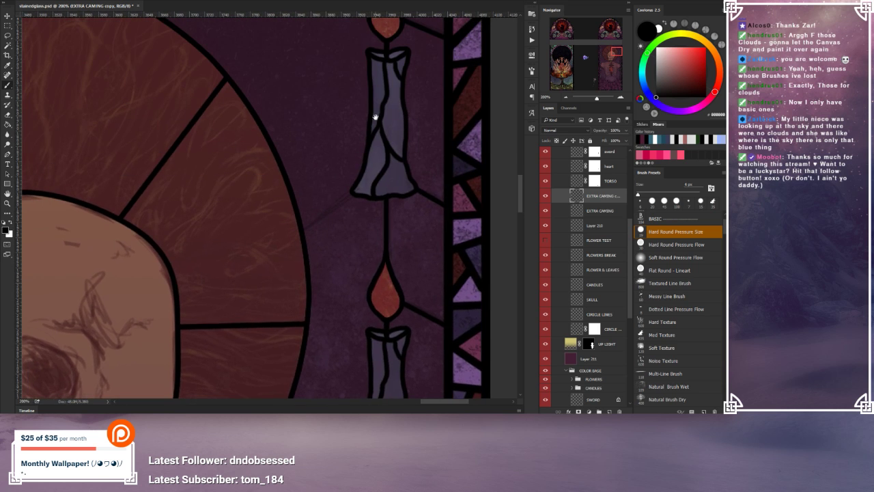
drag(375, 117, 392, 277)
Step: Place a vertical guide through the centre of the arched handprint window and the skull-and-heart panel
click(566, 97)
click(566, 97)
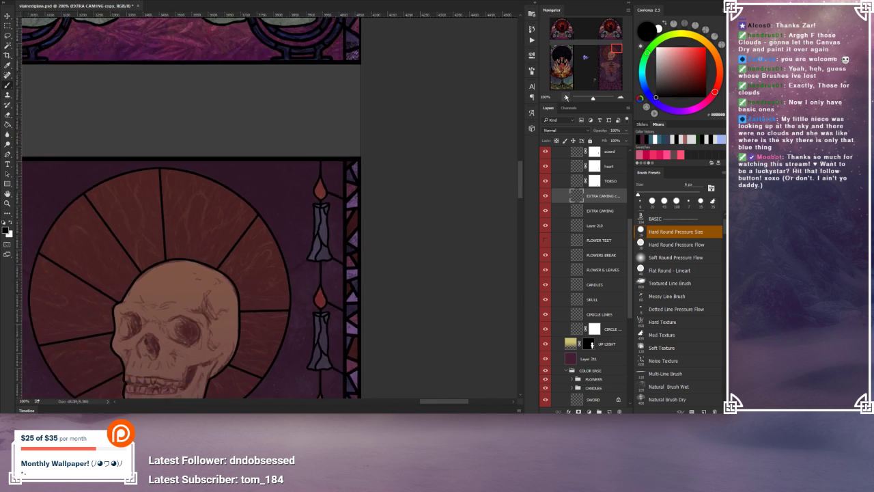
click(566, 97)
drag(362, 238, 446, 213)
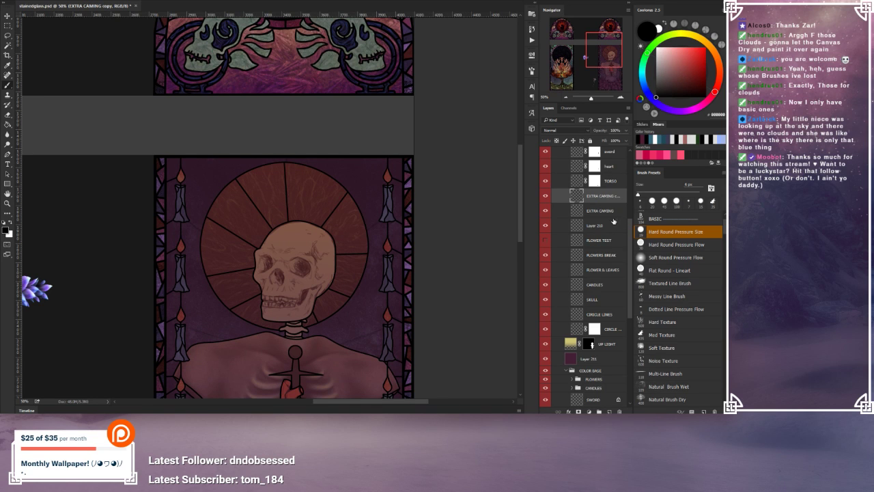
drag(626, 227, 631, 156)
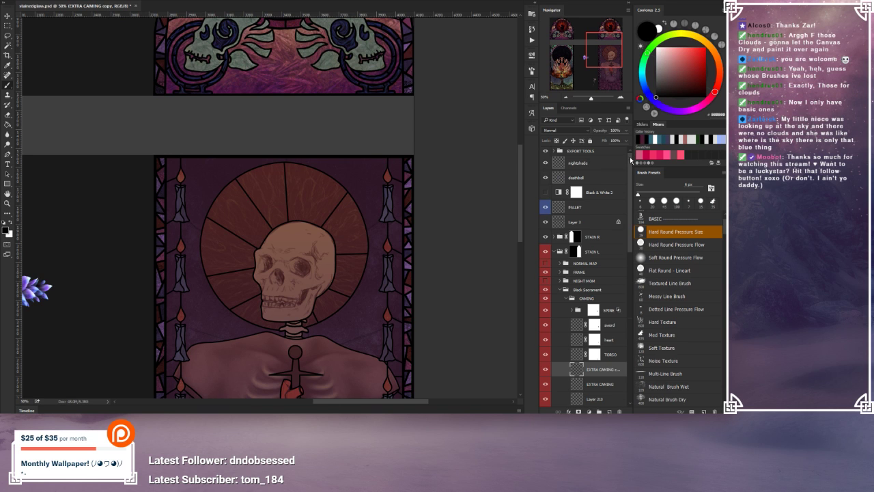
drag(631, 160, 630, 252)
click(564, 97)
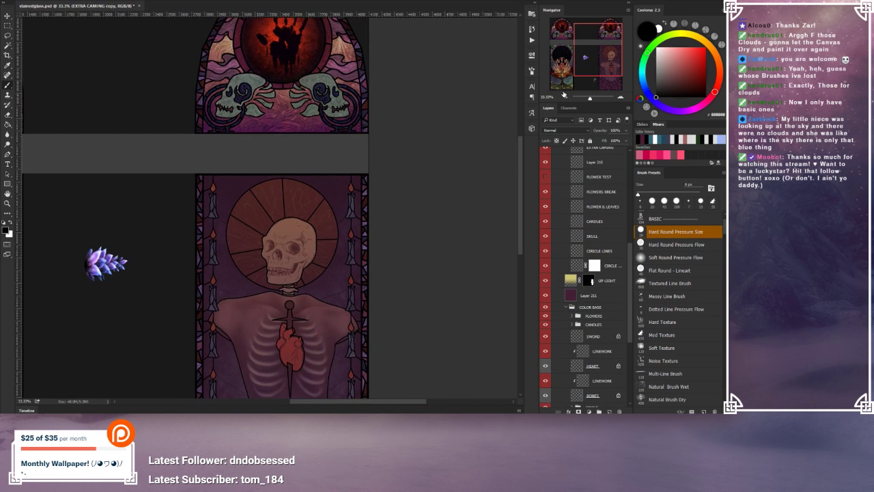
drag(373, 111, 400, 173)
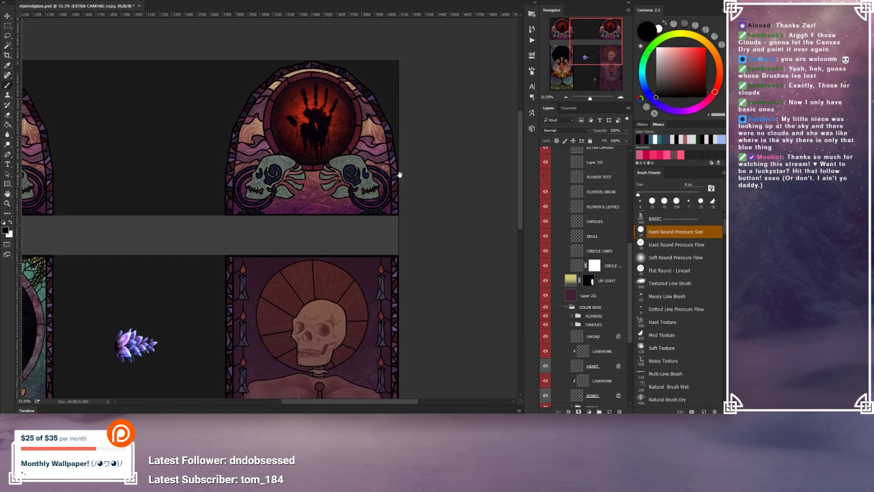
drag(22, 72, 311, 89)
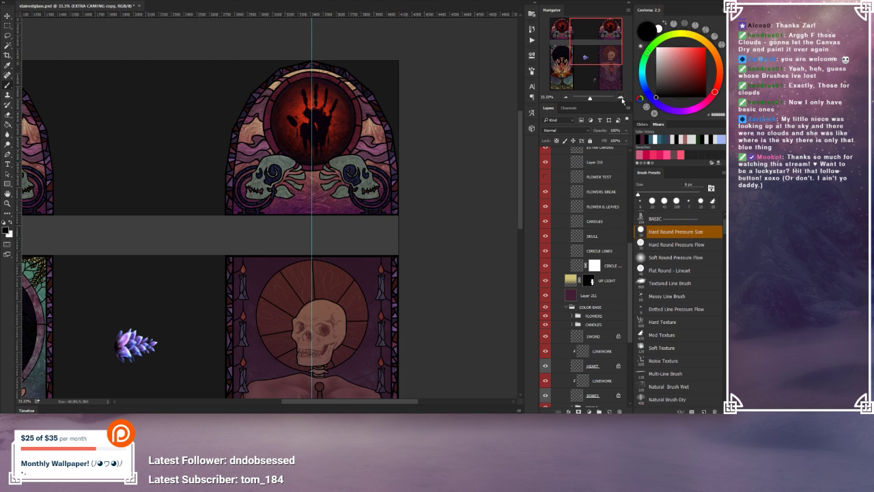
Step: Stroke a short vertical Brush line along the guide from the halo's top to the panel's upper edge, then delete the path and guide
click(619, 98)
click(619, 98)
drag(438, 270, 386, 134)
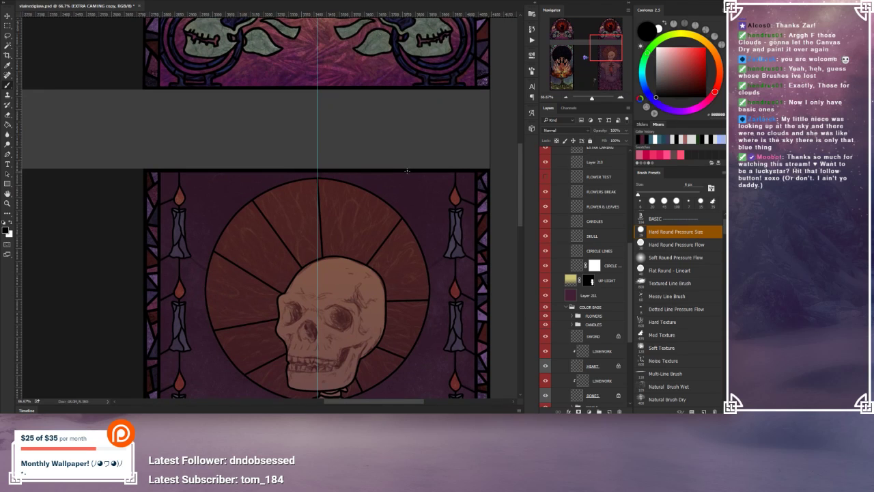
key(ctrl+plus)
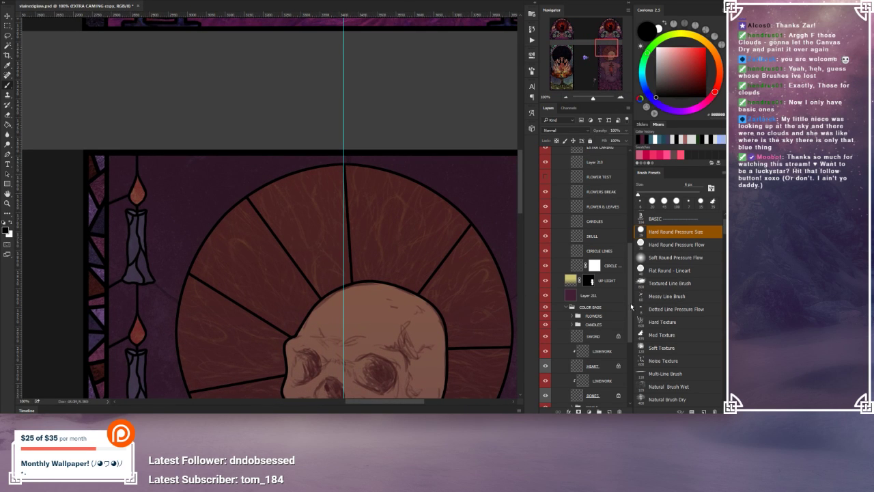
scroll(623, 246, up, 5)
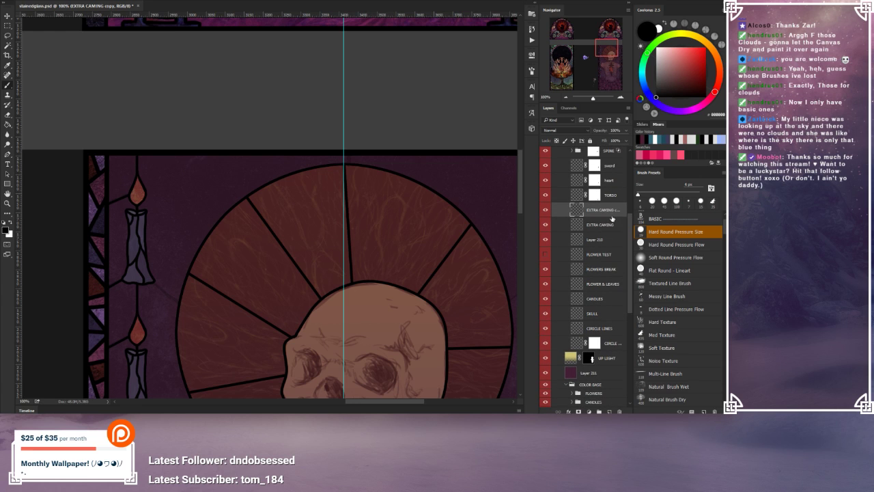
click(9, 156)
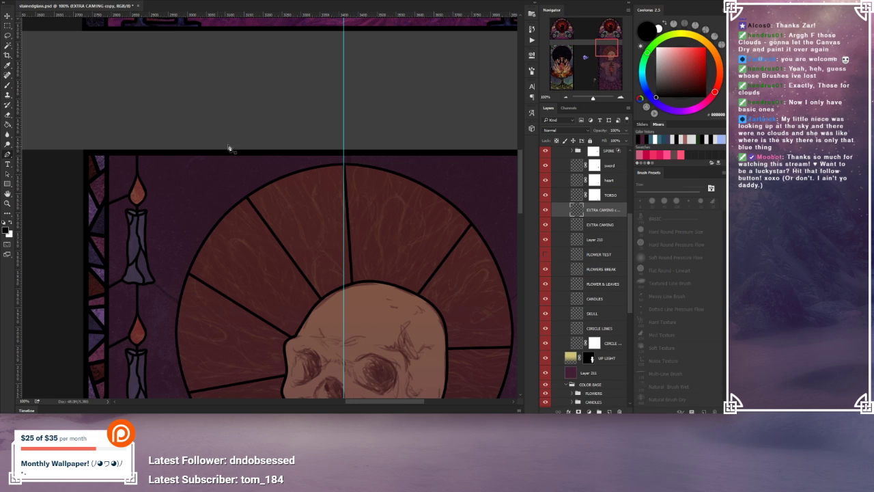
click(344, 165)
right_click(348, 164)
click(377, 222)
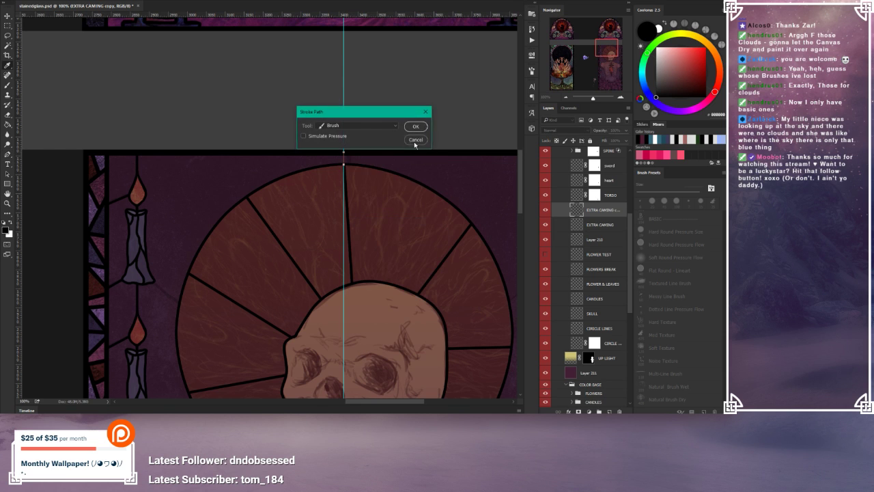
click(420, 128)
right_click(375, 164)
click(397, 175)
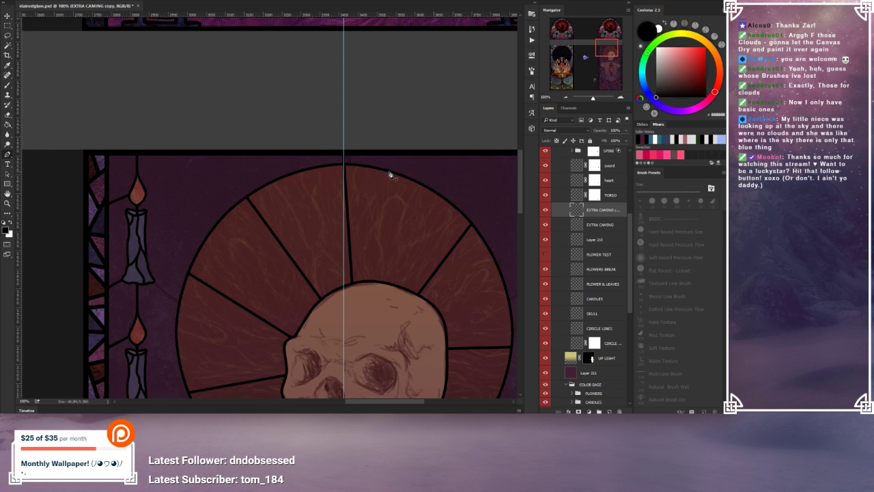
click(7, 17)
drag(344, 68, 9, 59)
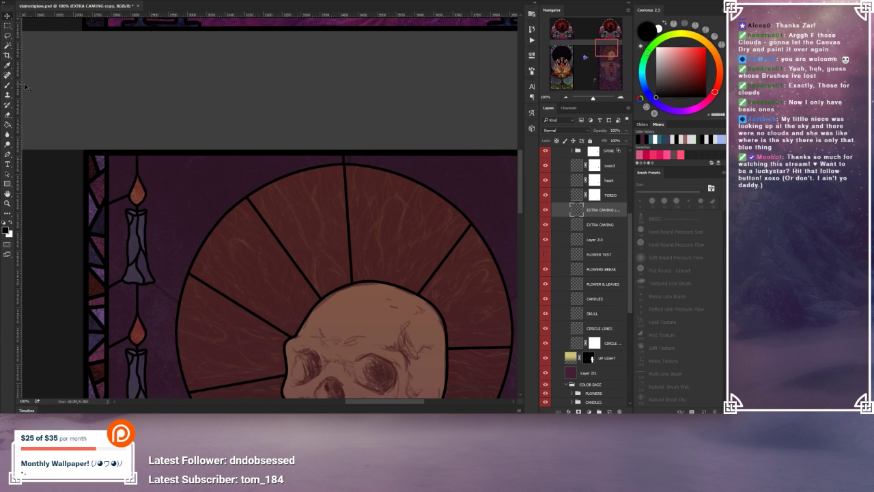
Step: Review the whole skull-and-heart panel, checking the halo, candles, torso and background for areas needing dividing lines
click(8, 87)
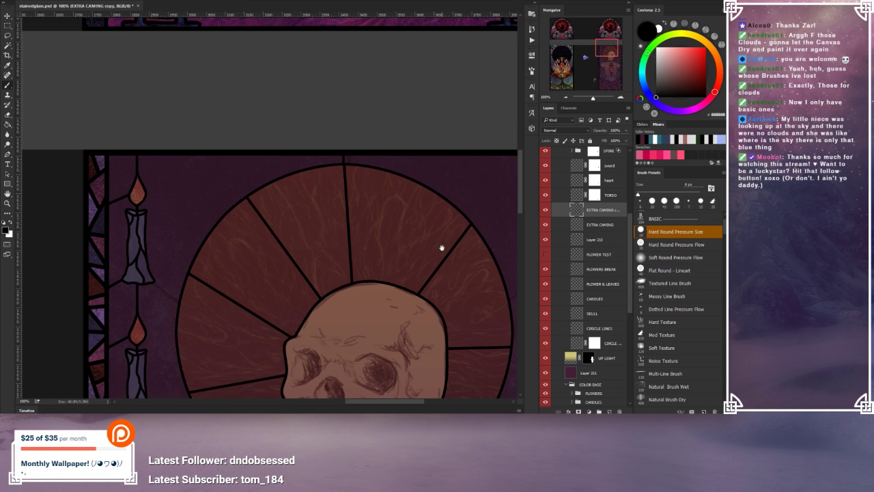
drag(442, 248, 422, 193)
click(566, 97)
click(566, 98)
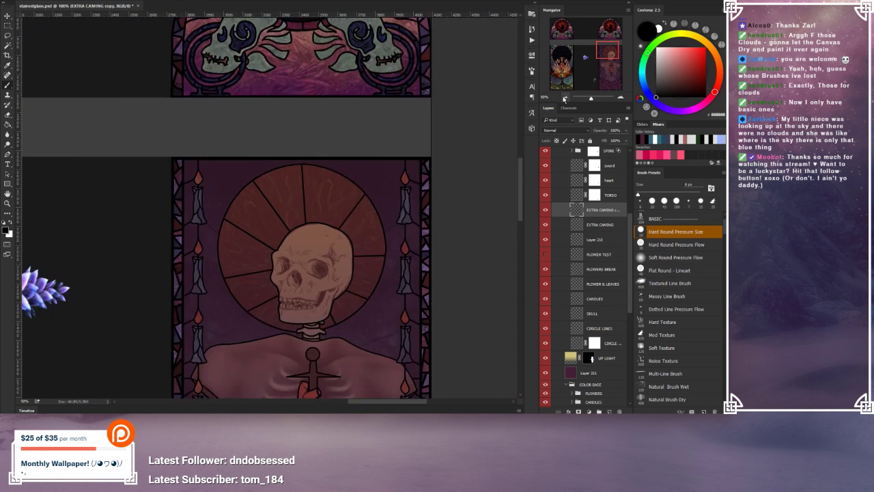
click(566, 97)
drag(380, 245, 386, 184)
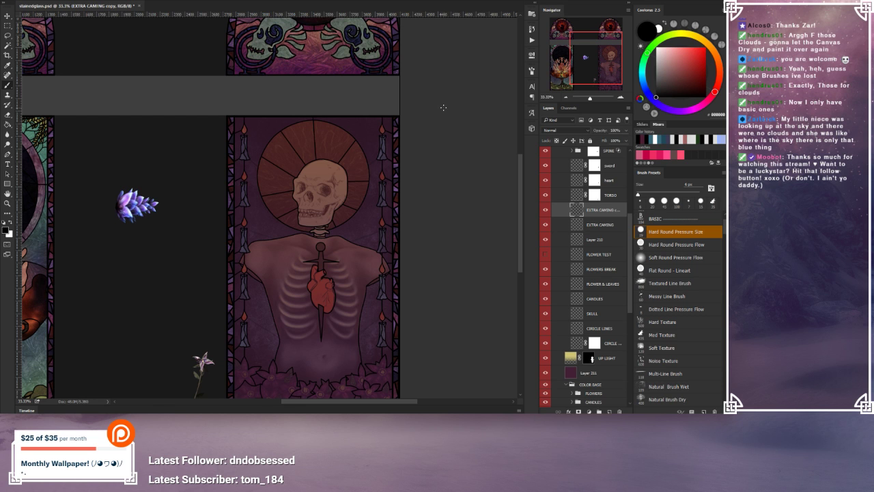
drag(355, 249, 336, 194)
click(621, 99)
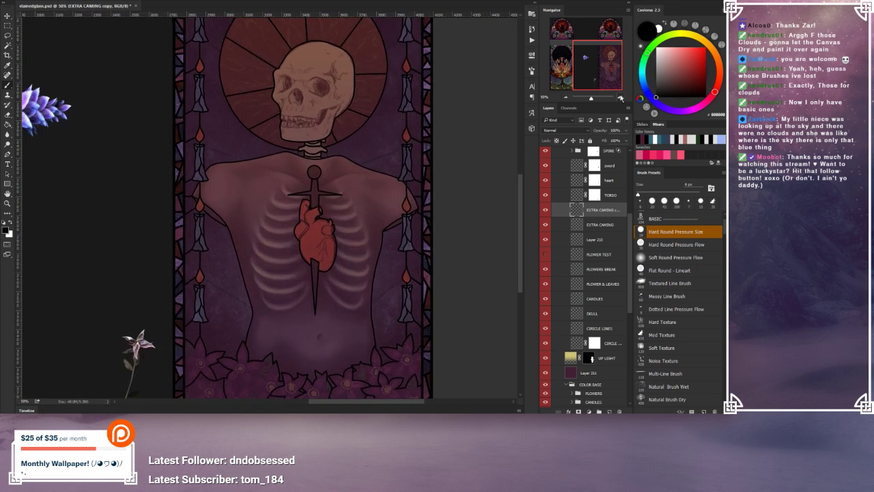
click(621, 97)
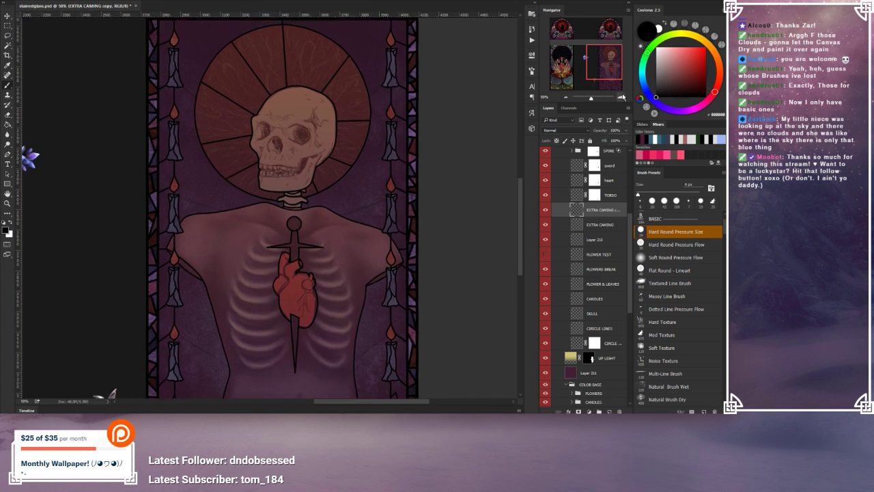
drag(265, 206, 302, 175)
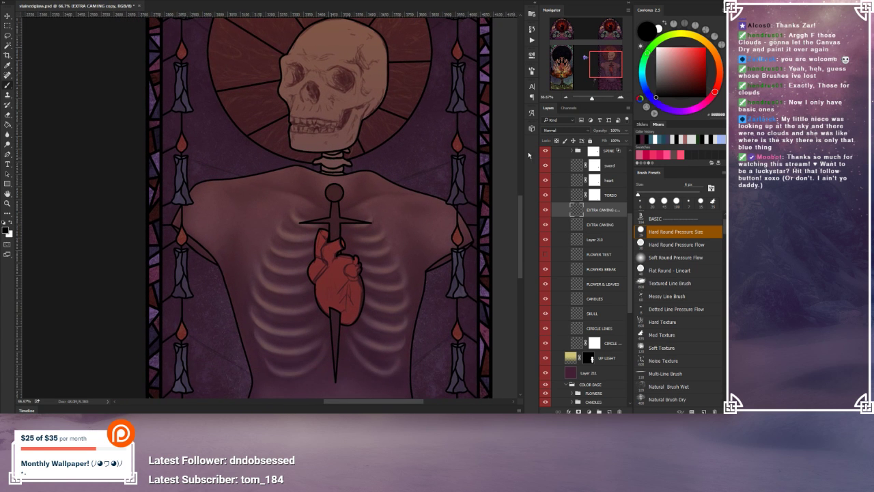
click(621, 97)
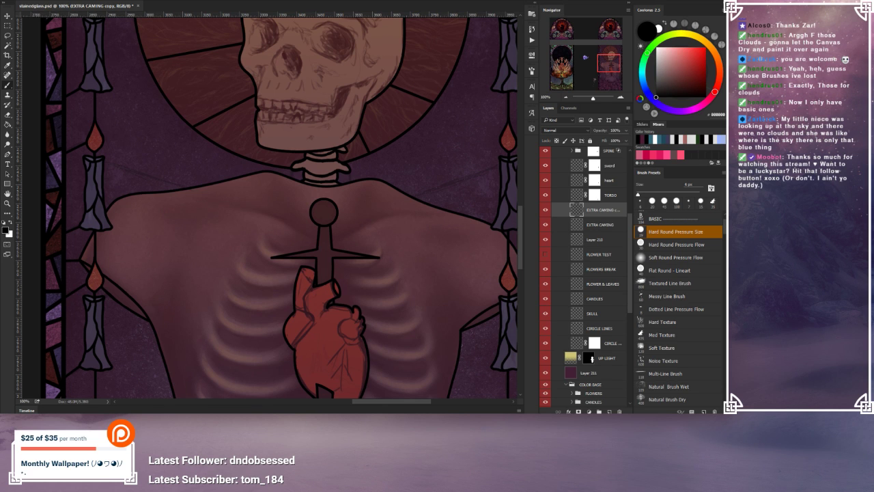
Step: Merge the EXTRA CAMING copy down into the EXTRA CAMING layer
click(68, 1)
click(86, 240)
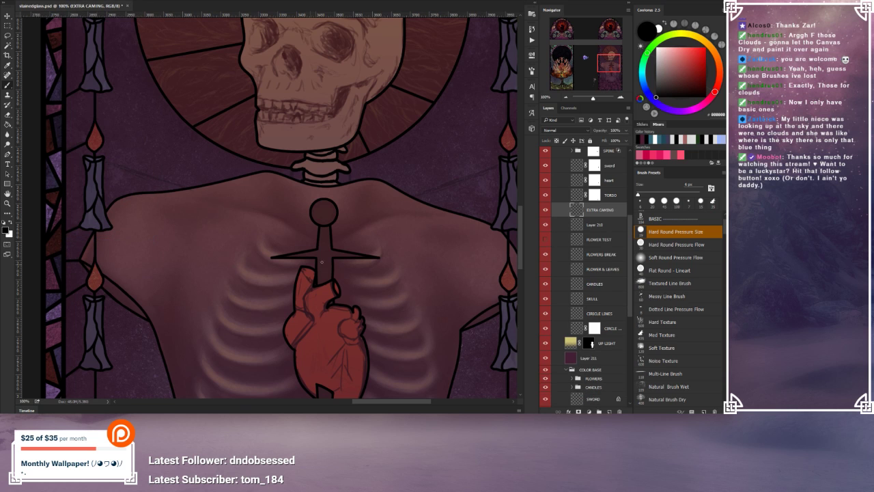
Step: Stroke a straight Brush line along a Pen path from the right-hand lower candle flame to the torso's waist, then delete the path
scroll(388, 164, down, 6)
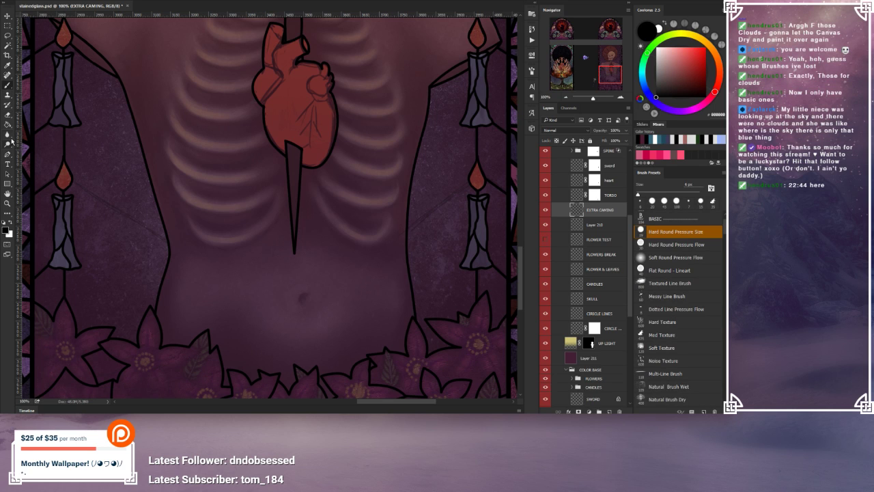
click(7, 155)
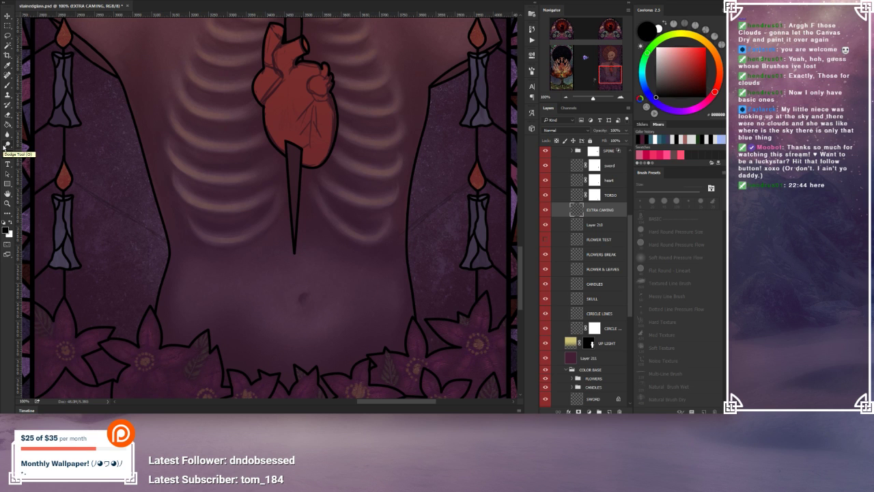
drag(343, 224, 337, 184)
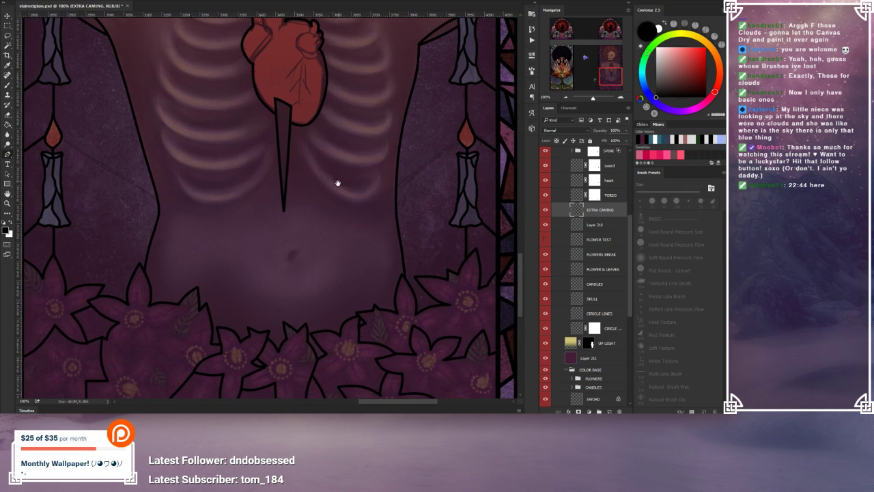
click(458, 137)
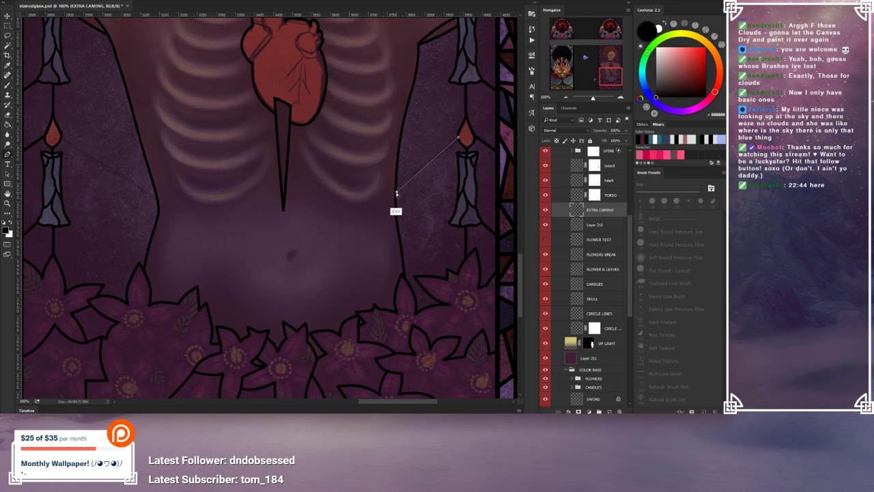
mouse_move(397, 193)
mouse_down()
mouse_move(385, 204)
mouse_move(395, 193)
mouse_up()
right_click(437, 187)
click(460, 244)
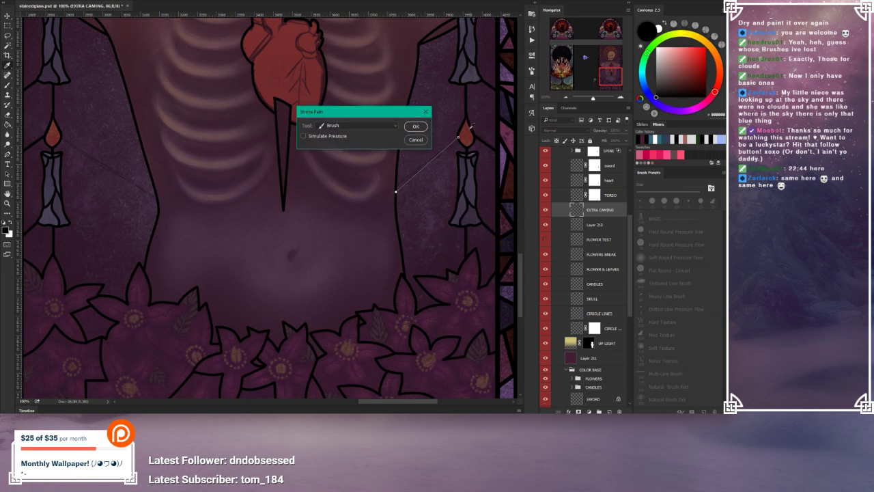
click(415, 126)
right_click(409, 195)
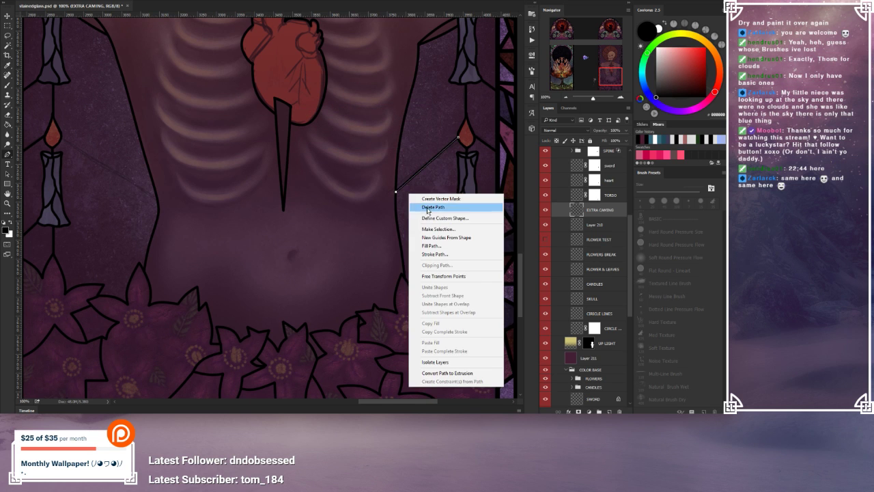
click(427, 207)
Step: Stroke a matching Brush line along a Pen path from the left-hand lower candle flame to the waist, then delete the path
drag(265, 243, 305, 250)
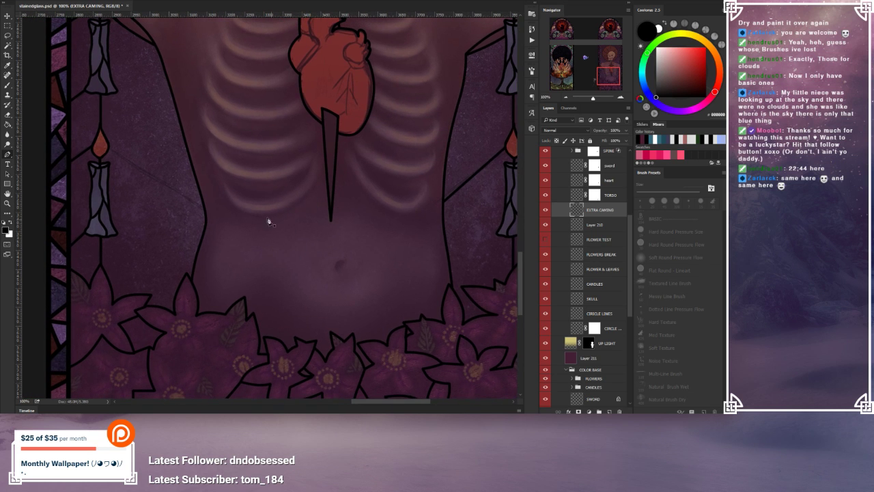
click(110, 148)
click(205, 214)
right_click(150, 170)
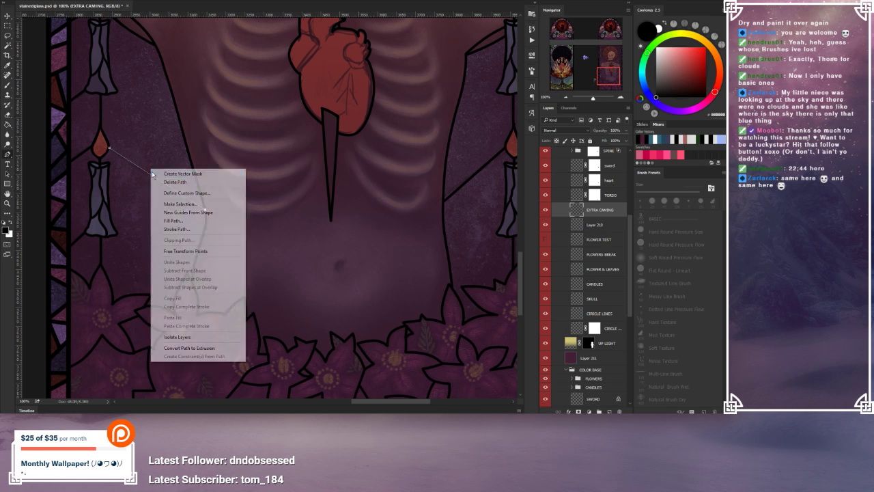
click(192, 230)
click(416, 128)
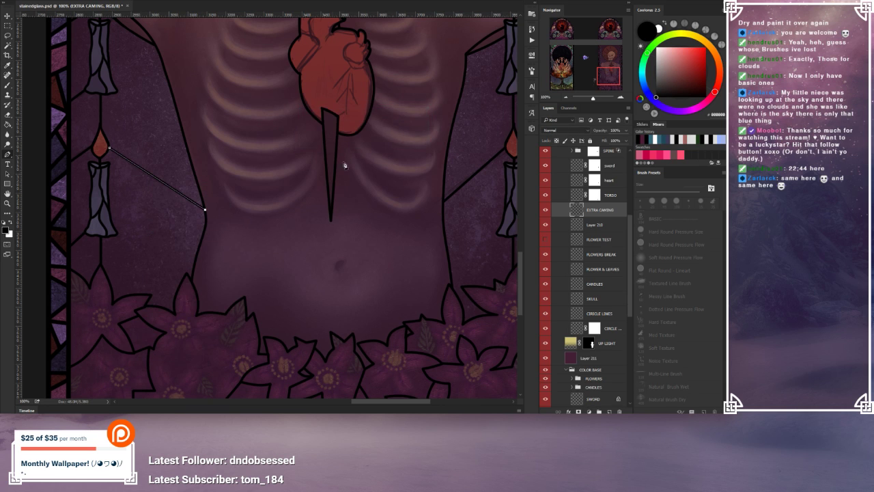
right_click(317, 198)
click(335, 213)
Step: Stroke a Brush line along a Pen path from the right-hand candle's top beside the neck to the shoulder, then delete the path
mouse_move(444, 114)
mouse_down()
mouse_move(392, 90)
mouse_move(402, 123)
mouse_move(398, 179)
mouse_move(414, 338)
mouse_up()
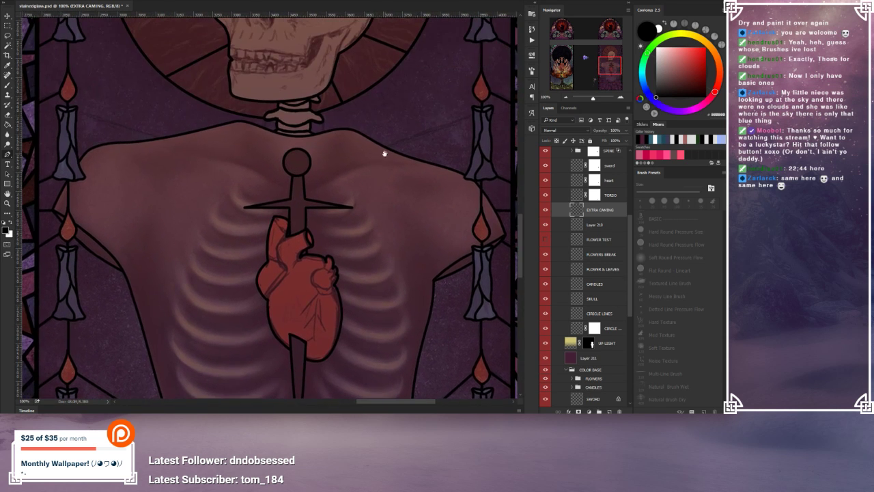
drag(385, 152, 383, 222)
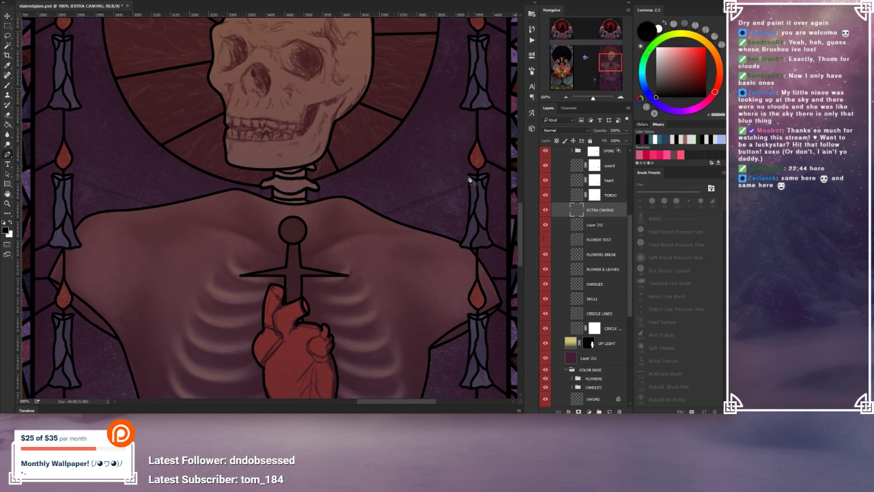
click(469, 176)
click(381, 213)
ctrl+click(468, 176)
drag(468, 178, 468, 175)
right_click(427, 214)
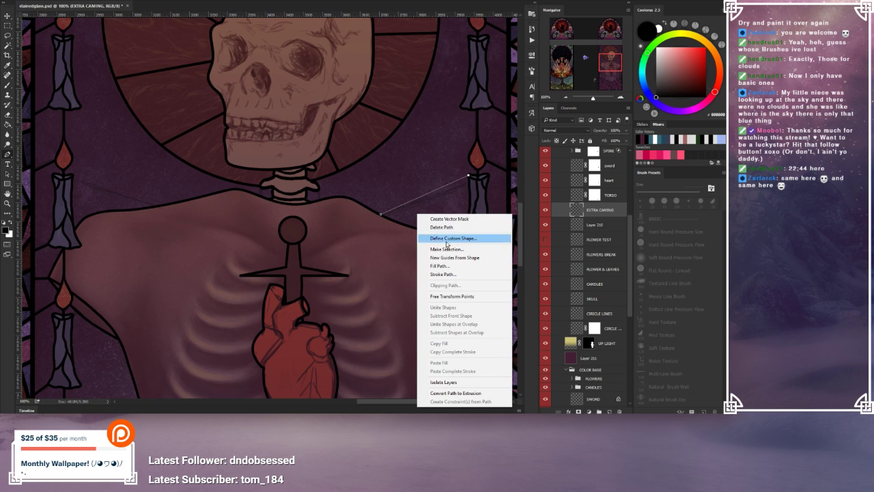
click(442, 276)
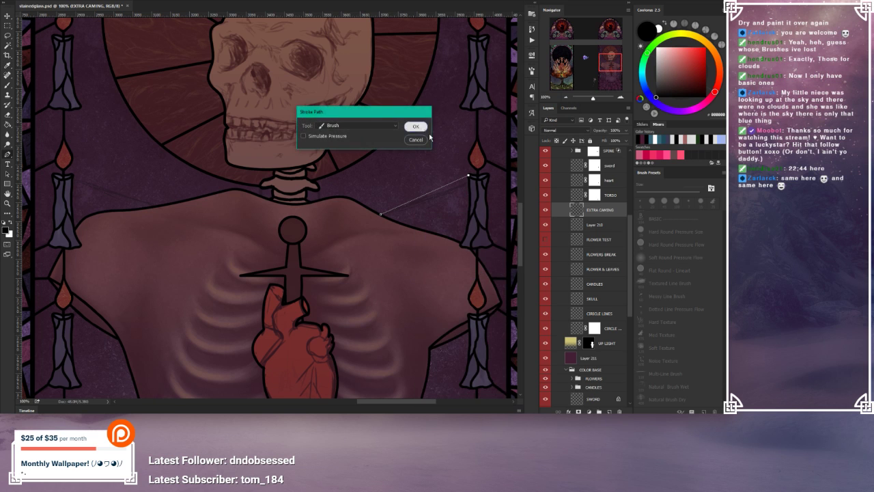
click(417, 127)
right_click(443, 162)
click(465, 177)
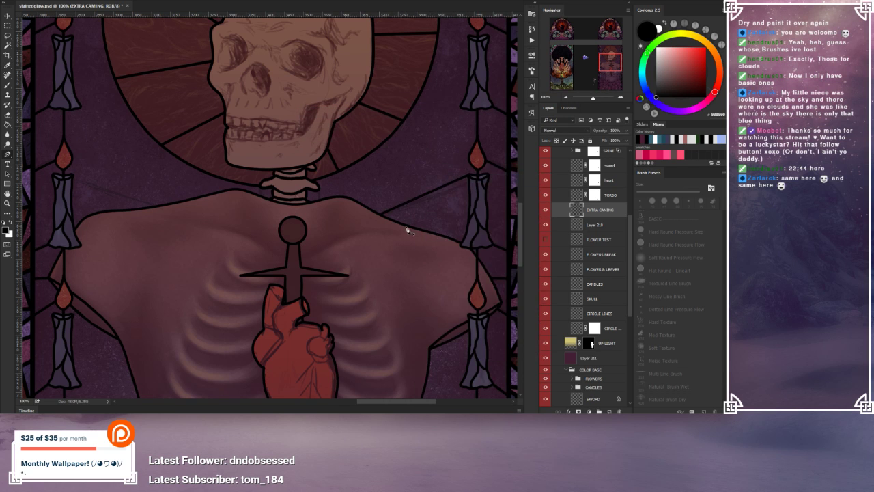
Step: Stroke a Brush line along a Pen path from the left-hand candle's top beside the neck to the shoulder, then delete the path
click(73, 174)
click(156, 206)
ctrl+click(73, 175)
right_click(191, 179)
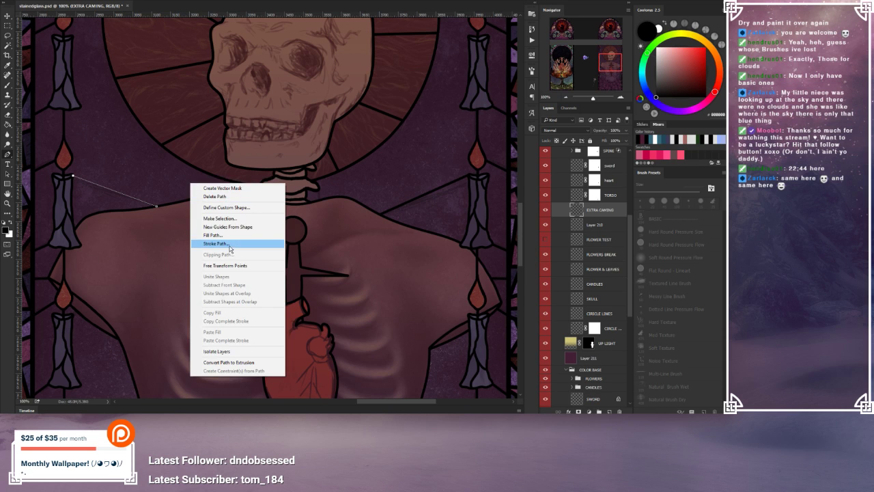
click(228, 243)
click(414, 127)
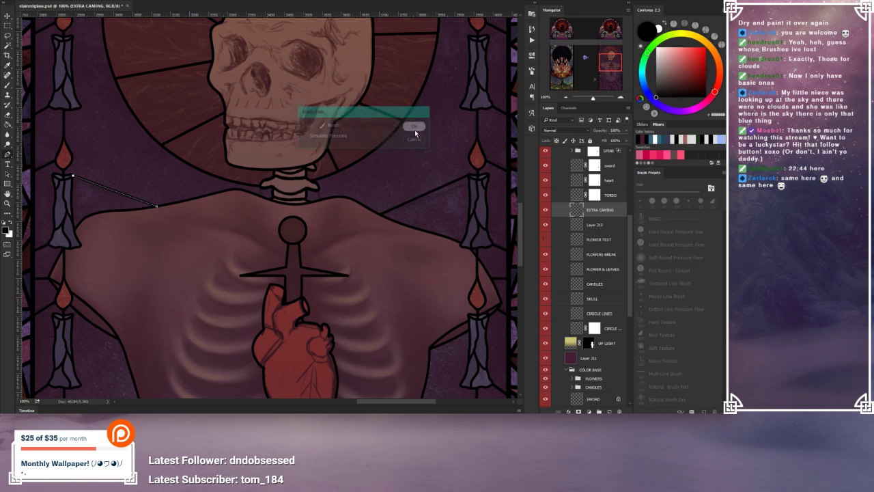
right_click(307, 215)
click(320, 228)
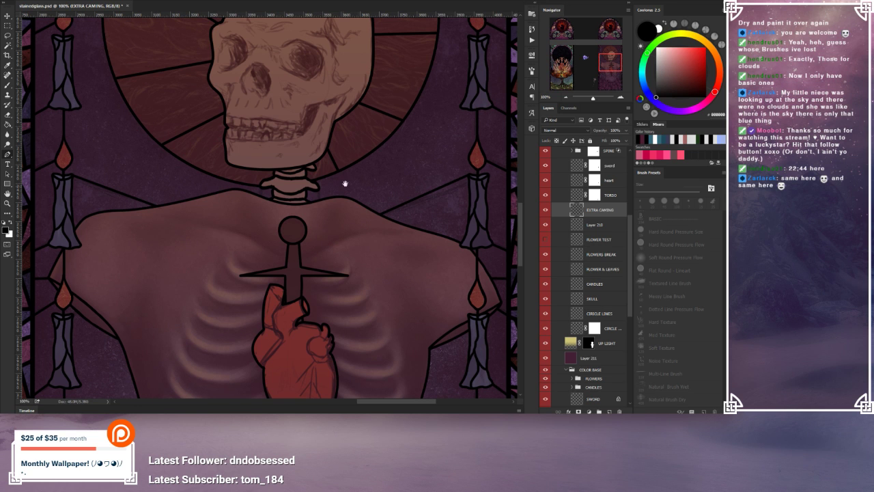
Step: Stroke a short Brush line along a Pen path from the upper left candle's base to the halo's edge, then delete the path
drag(344, 182, 359, 201)
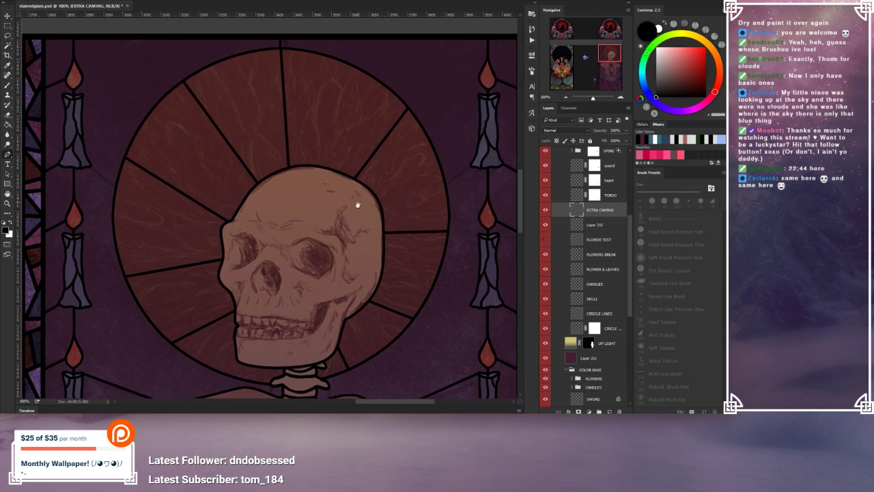
click(92, 169)
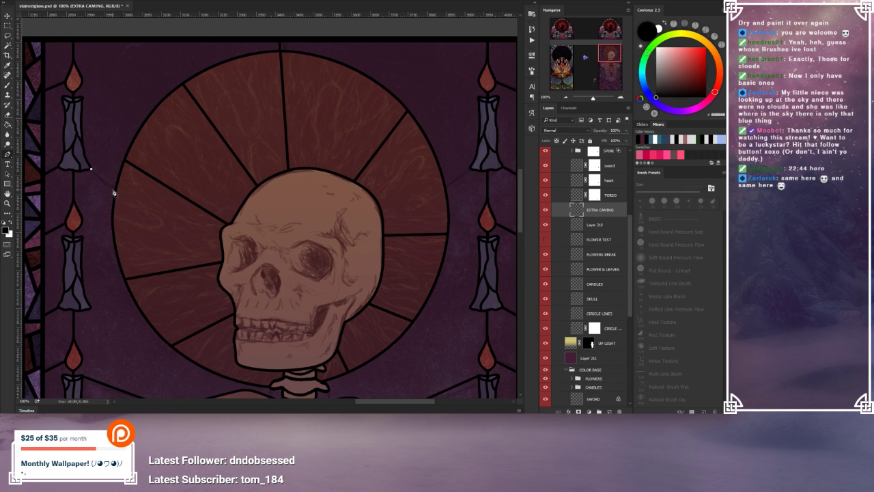
right_click(113, 177)
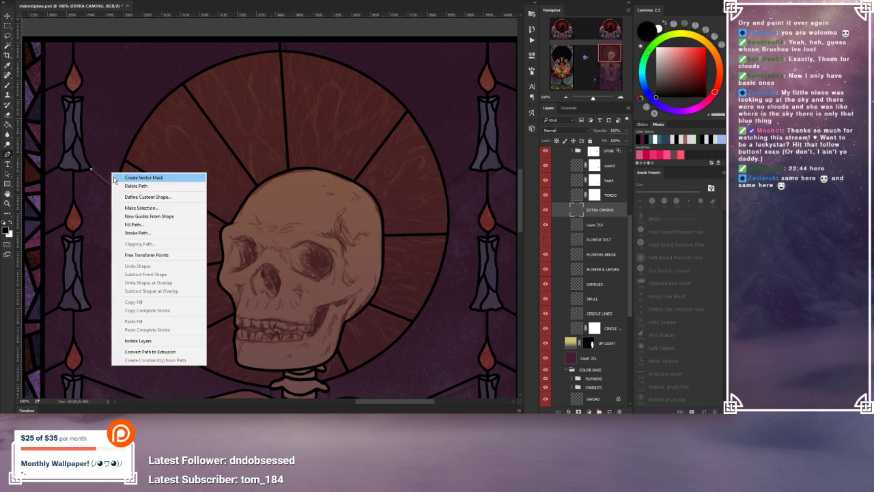
click(151, 233)
click(414, 126)
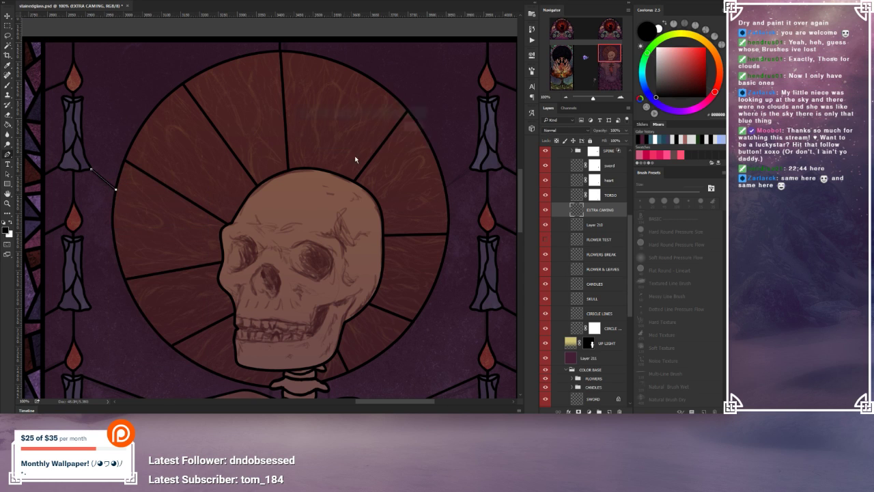
right_click(343, 167)
click(366, 181)
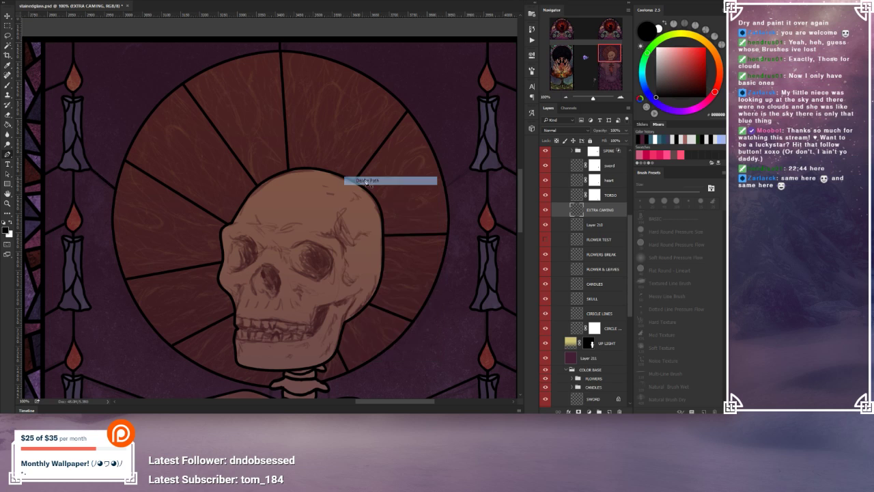
Step: Stroke a short Brush line along a Pen path from the upper right candle's base to the halo's edge, then delete the path
click(470, 168)
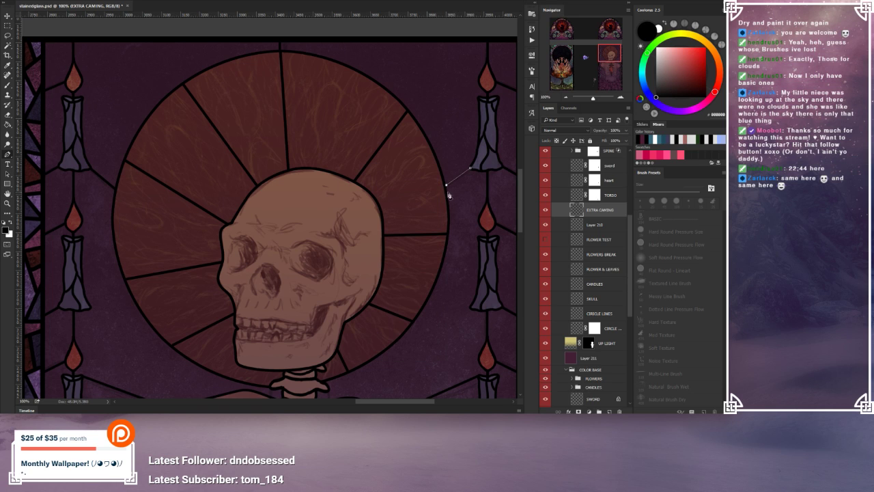
click(439, 188)
drag(439, 189, 446, 185)
right_click(460, 189)
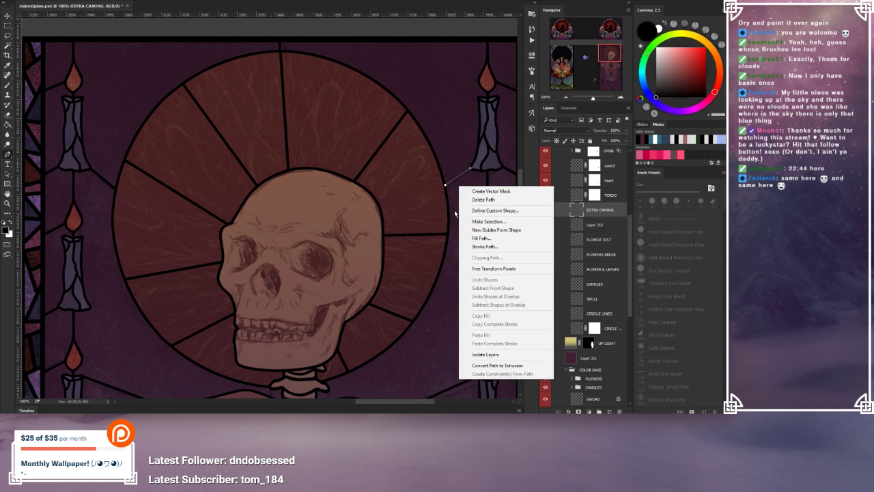
click(482, 249)
click(411, 127)
right_click(368, 172)
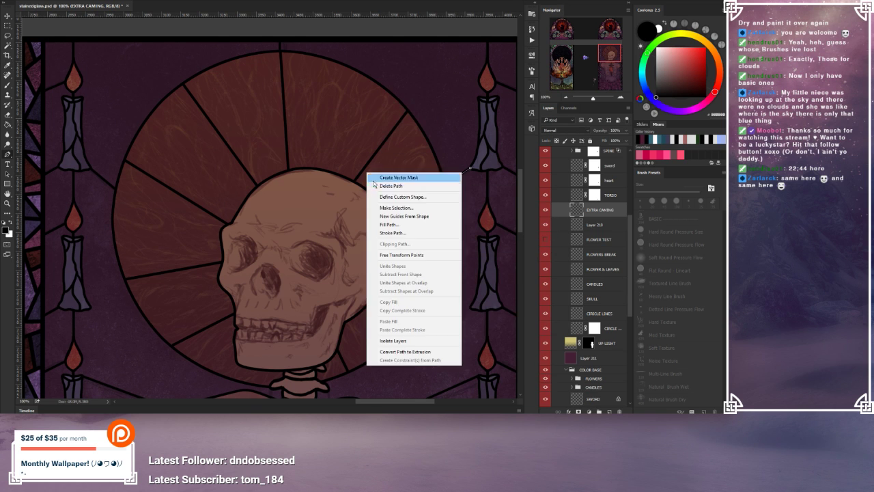
click(380, 186)
Step: Stroke a short vertical Brush line from the neck vertebra's right tip down to the shoulder outline, then delete the path
mouse_move(368, 251)
mouse_down()
mouse_move(362, 189)
mouse_move(382, 152)
mouse_move(393, 103)
mouse_up()
click(620, 99)
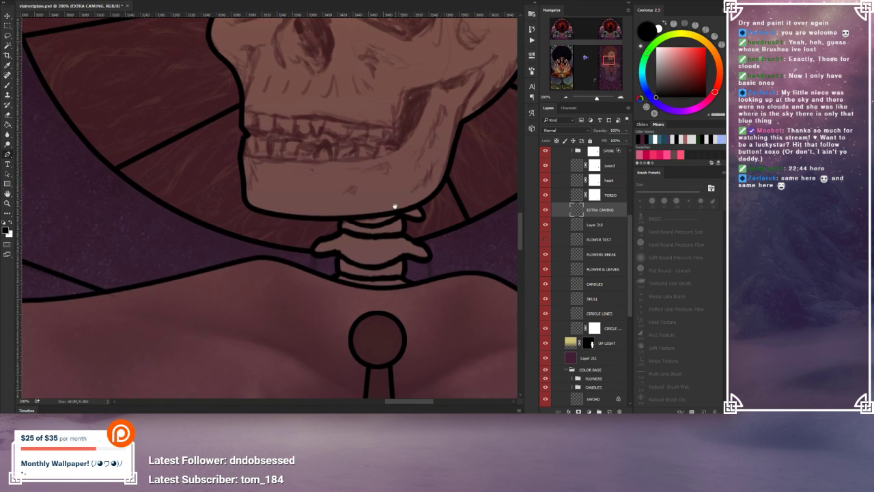
drag(390, 205, 317, 123)
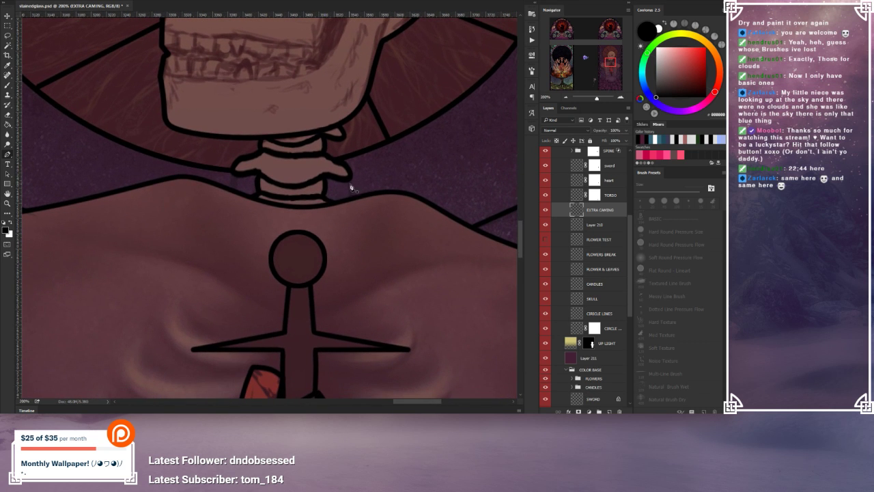
click(350, 178)
ctrl+drag(350, 201, 351, 198)
right_click(345, 236)
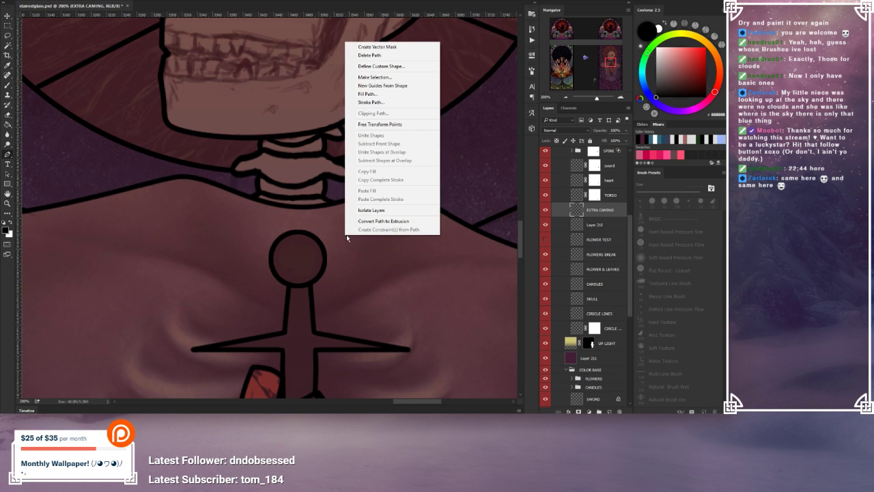
click(391, 105)
click(414, 127)
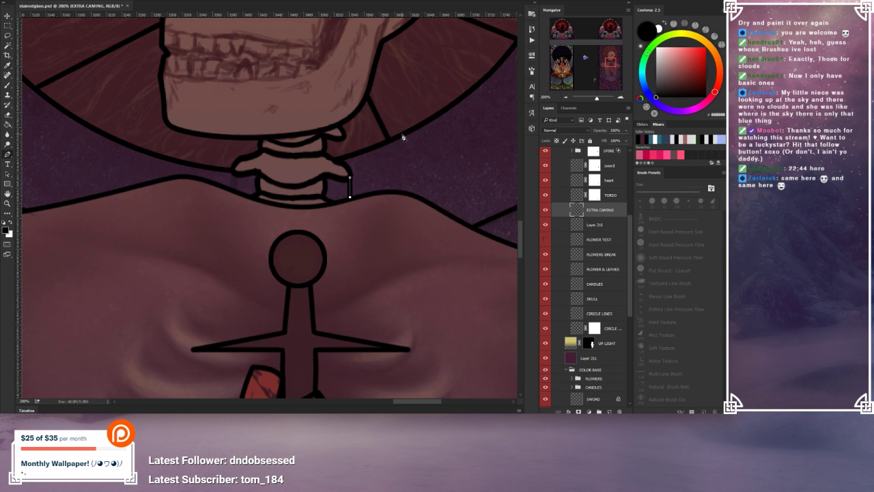
right_click(371, 164)
click(387, 180)
Step: Stroke a short vertical Brush line from the neck vertebra's left tip down to the shoulder outline, then delete the path
click(234, 171)
click(235, 191)
drag(235, 173, 232, 172)
drag(233, 192, 233, 189)
right_click(245, 193)
click(286, 254)
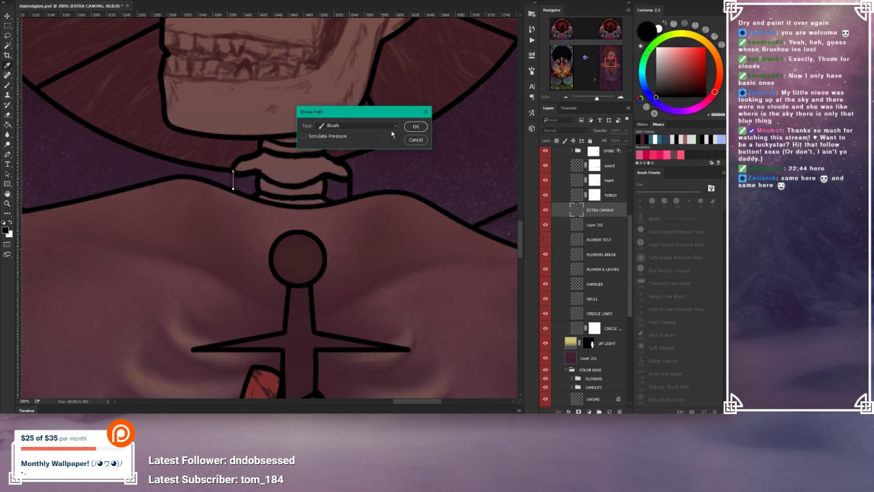
click(415, 127)
right_click(348, 183)
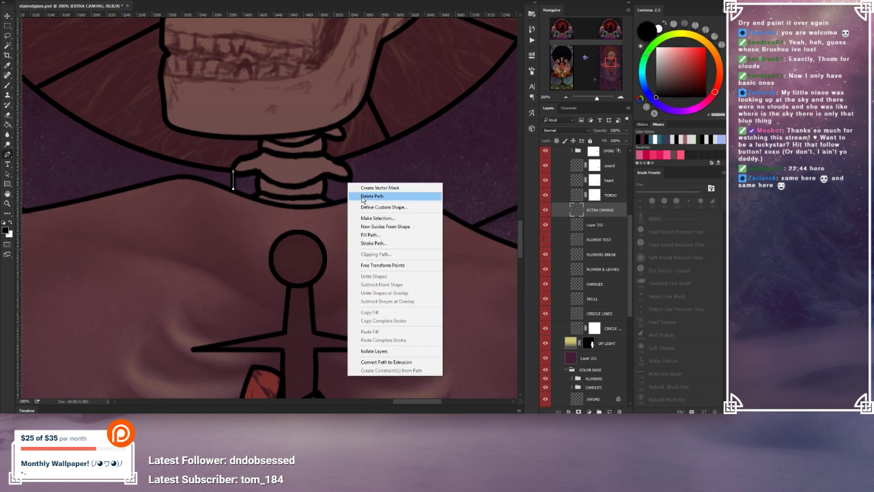
click(363, 197)
Step: Review the skull-and-heart panel's dividing lines around the halo, neck, candles and torso
click(565, 98)
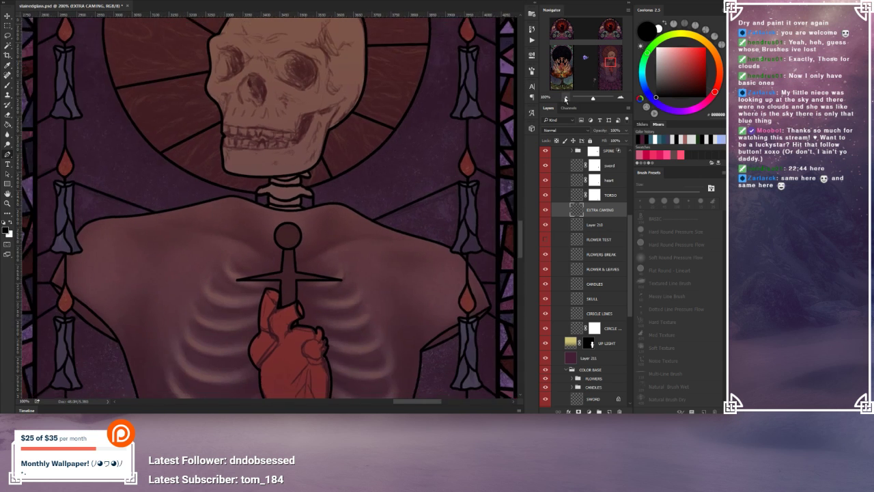
click(564, 99)
click(566, 99)
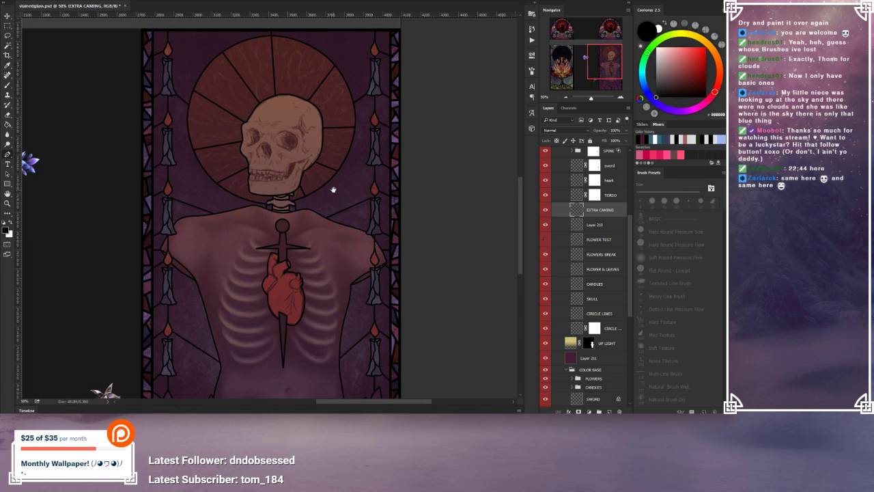
scroll(335, 192, down, 3)
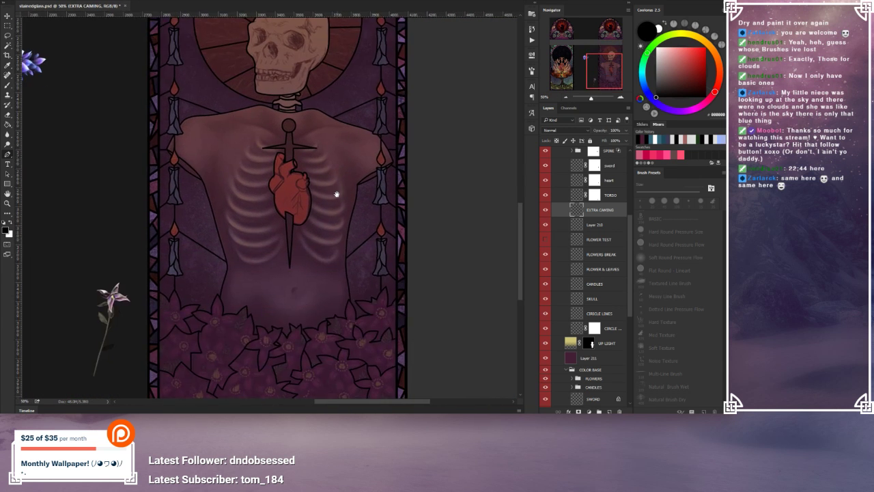
drag(334, 189, 341, 234)
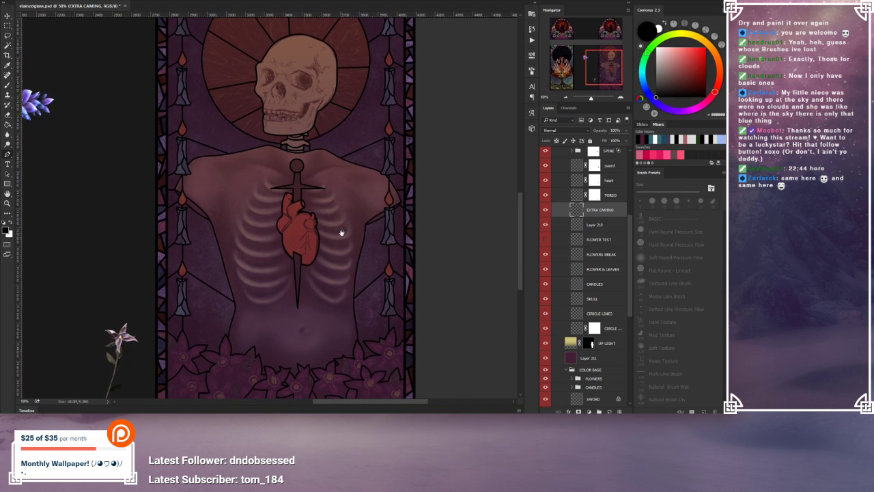
Step: Delete the unused Layer 210 and hide the purple tint on Layer 211, keeping EXTRA CAMING selected
click(591, 225)
key(Delete)
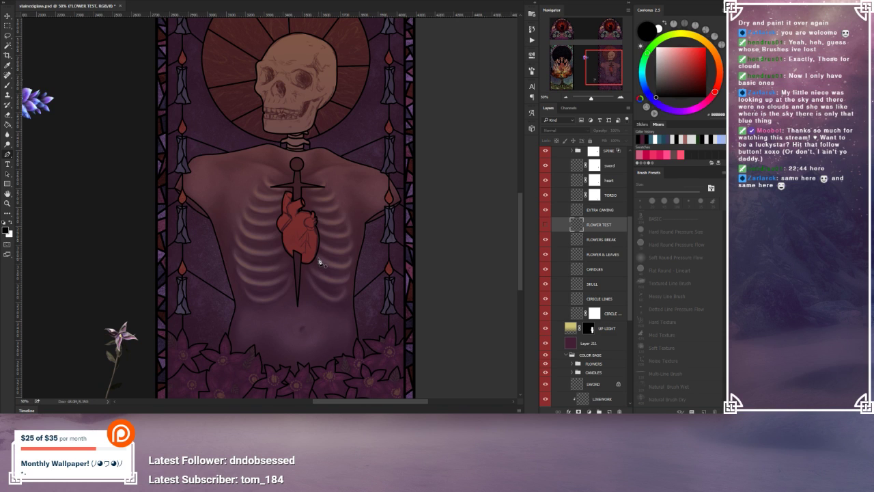
click(607, 212)
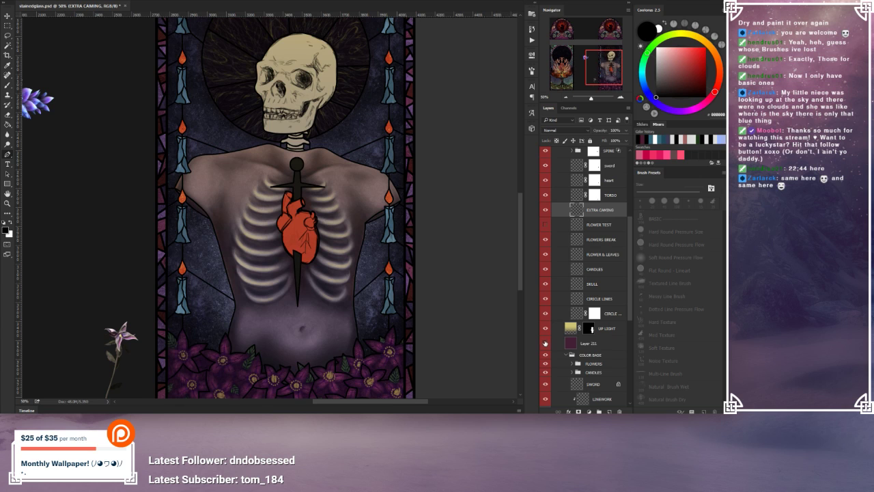
drag(429, 178, 421, 255)
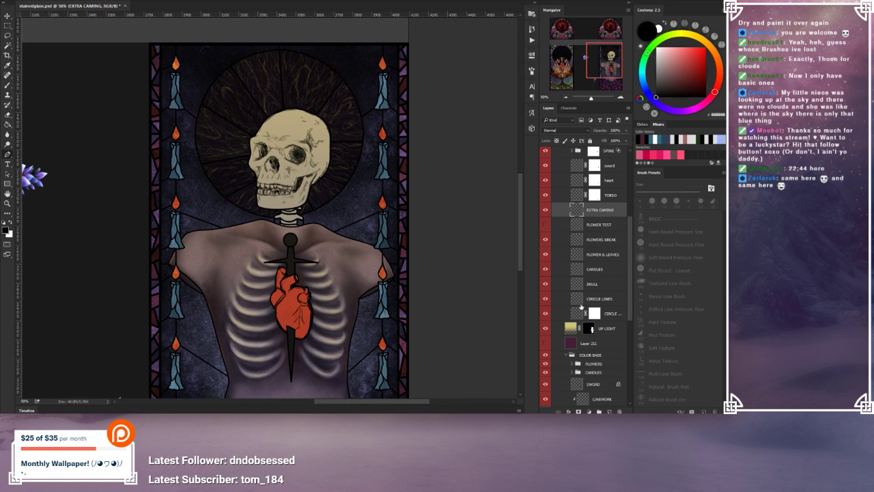
Step: Add a new layer above EXTRA CAMING for Brush sketching and save the document
click(589, 225)
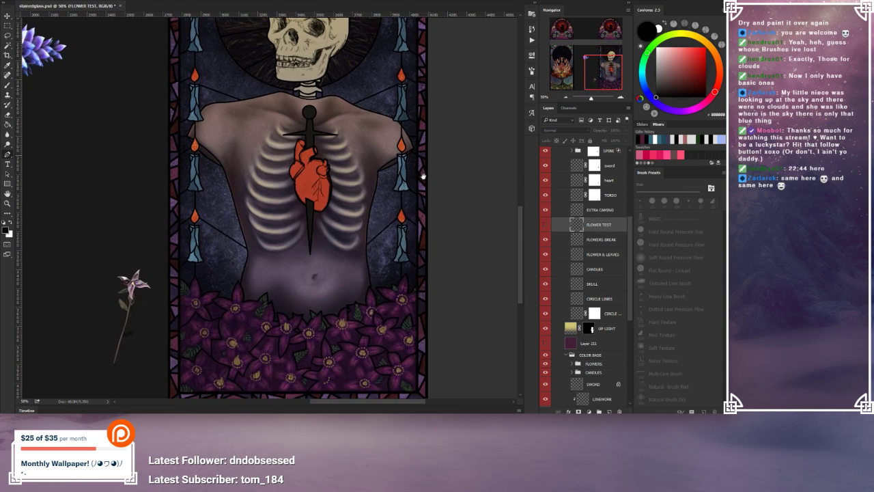
click(601, 211)
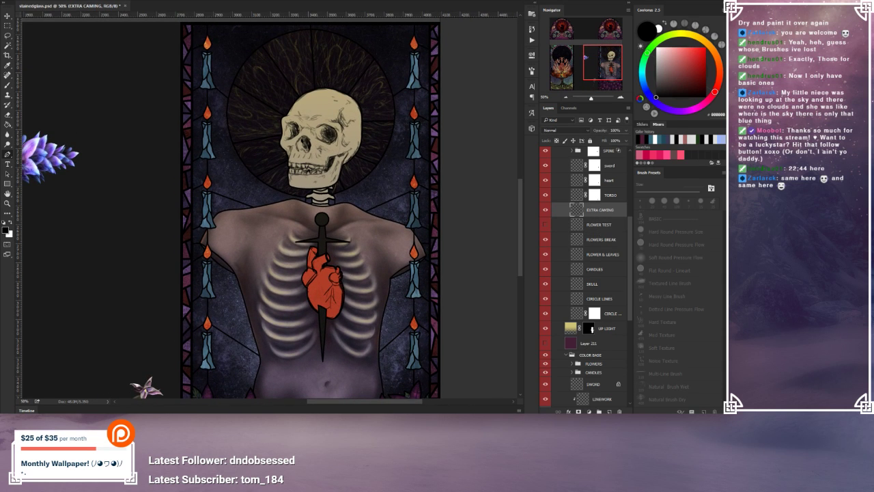
key(ctrl+shift+alt+n)
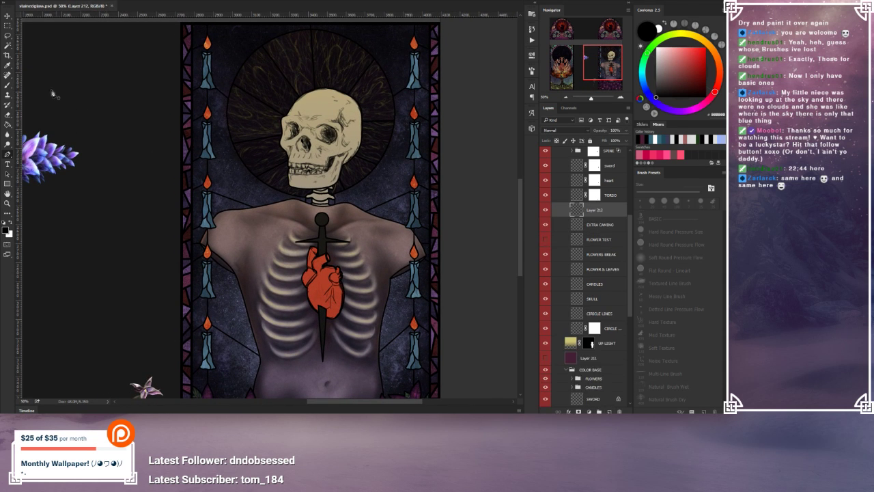
click(7, 85)
key(ctrl+s)
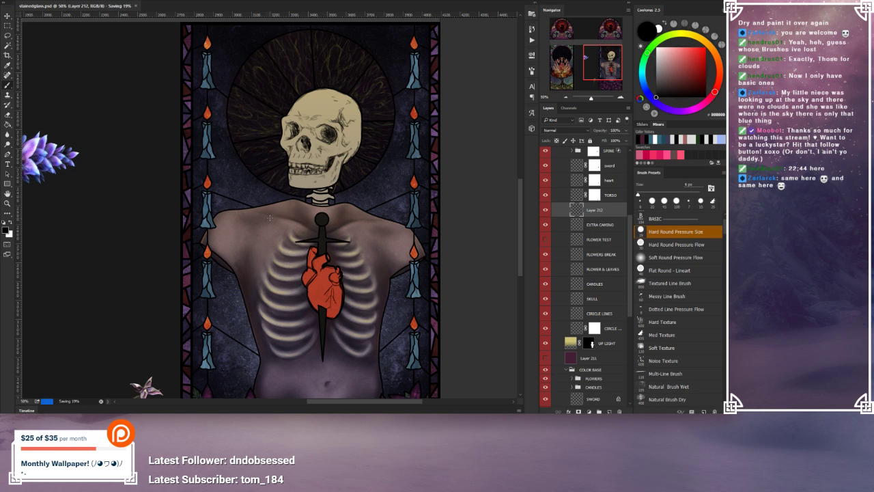
Step: Try sketching diagonal dividing lines from the sword crossguard's tips to the shoulders and armpit, then undo them
drag(254, 209, 294, 240)
drag(253, 208, 275, 224)
drag(370, 211, 346, 246)
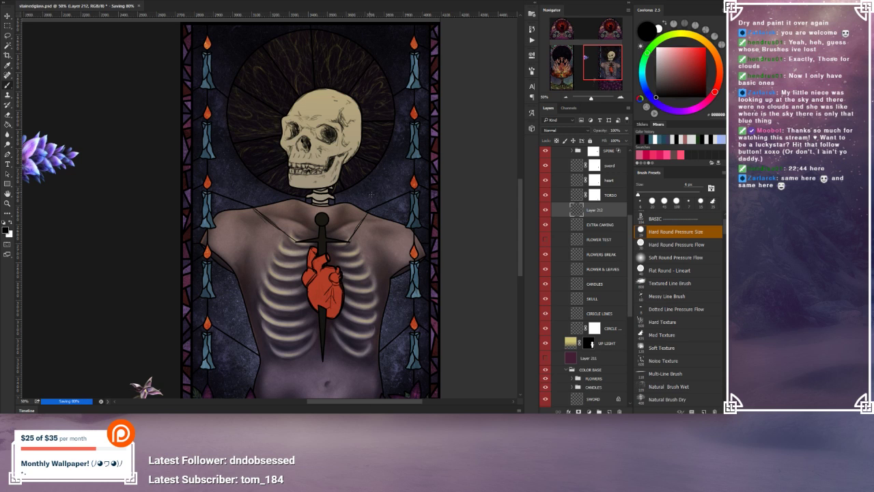
key(ctrl+z)
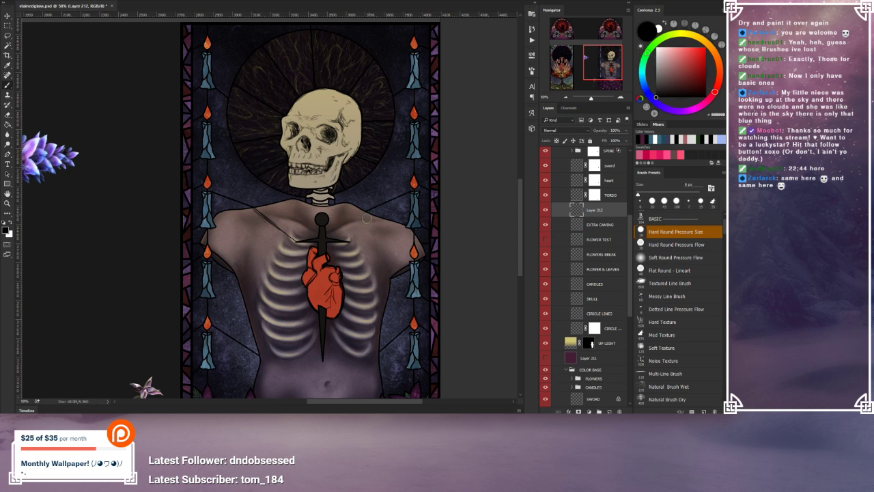
key(ctrl+z)
drag(294, 243, 243, 296)
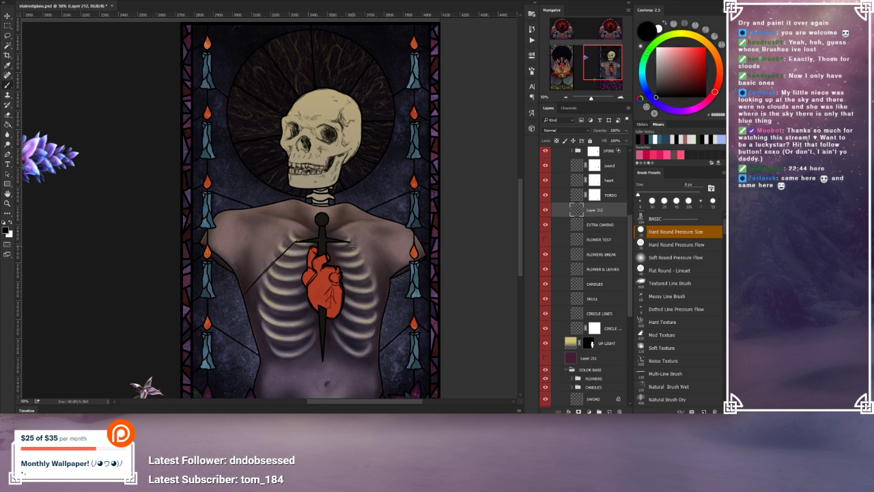
mouse_move(347, 243)
mouse_down()
mouse_move(388, 285)
mouse_move(384, 307)
mouse_move(334, 277)
mouse_move(351, 256)
mouse_up()
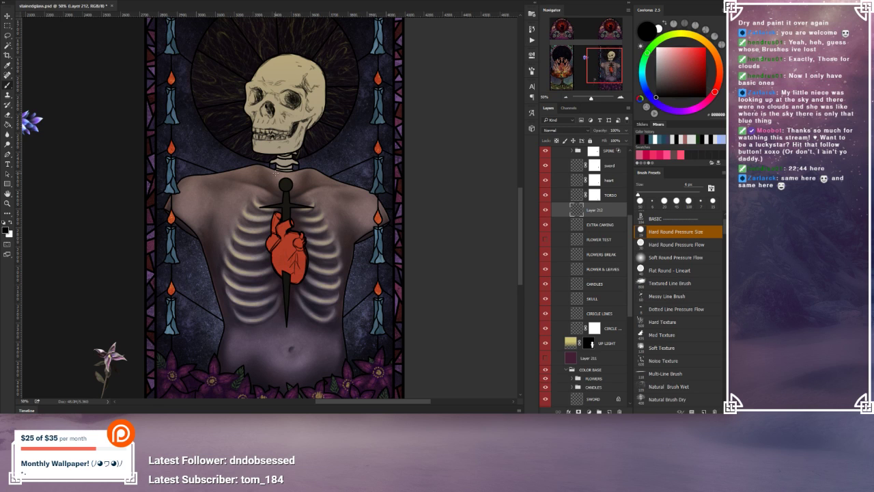
Step: Sketch a vertical Brush line on the new layer from the sword's tip down the belly to the flowers
mouse_move(287, 325)
mouse_down()
mouse_move(286, 383)
mouse_move(286, 348)
mouse_move(287, 374)
mouse_up()
scroll(309, 363, down, 2)
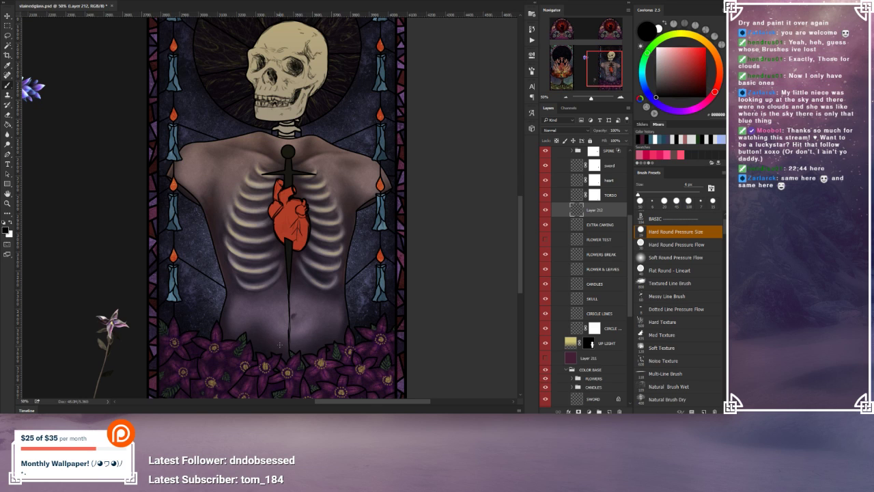
drag(342, 265, 357, 300)
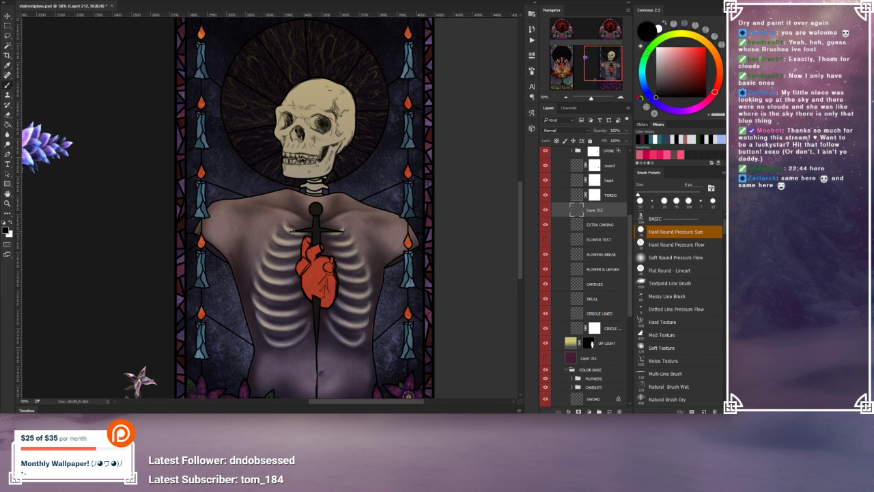
Step: Try sketching horizontal dividing lines from the crossguard's tips out to both arms, then remove them
drag(291, 233, 258, 232)
mouse_move(259, 233)
mouse_down()
mouse_move(241, 233)
mouse_move(254, 230)
mouse_up()
drag(254, 229, 199, 231)
drag(262, 231, 205, 231)
drag(292, 230, 256, 232)
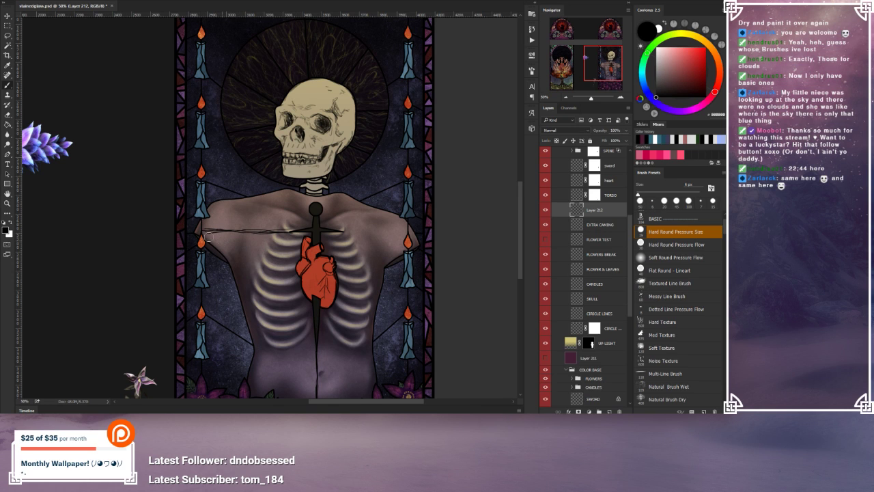
drag(209, 237, 202, 235)
drag(347, 232, 407, 231)
mouse_move(375, 312)
mouse_down()
mouse_move(336, 216)
mouse_move(331, 278)
mouse_move(324, 269)
mouse_up()
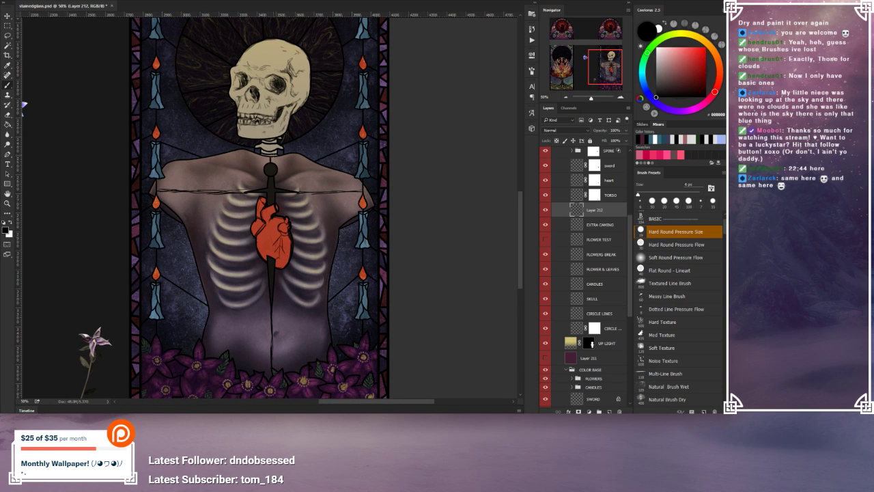
drag(261, 196, 166, 193)
drag(299, 193, 357, 190)
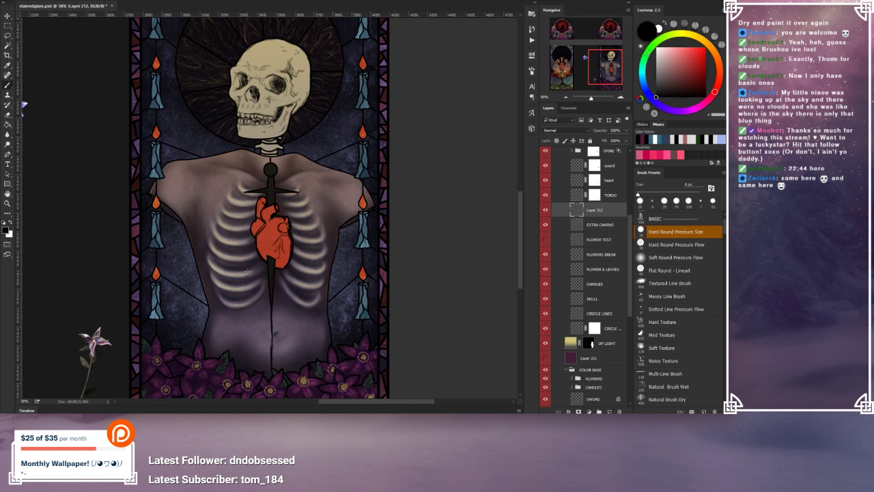
Step: Retrace the vertical sketch line between the sword's tip and the top of the flowers
drag(270, 312, 271, 359)
drag(272, 368, 272, 374)
mouse_move(344, 311)
mouse_down()
mouse_move(345, 282)
mouse_move(346, 301)
mouse_up()
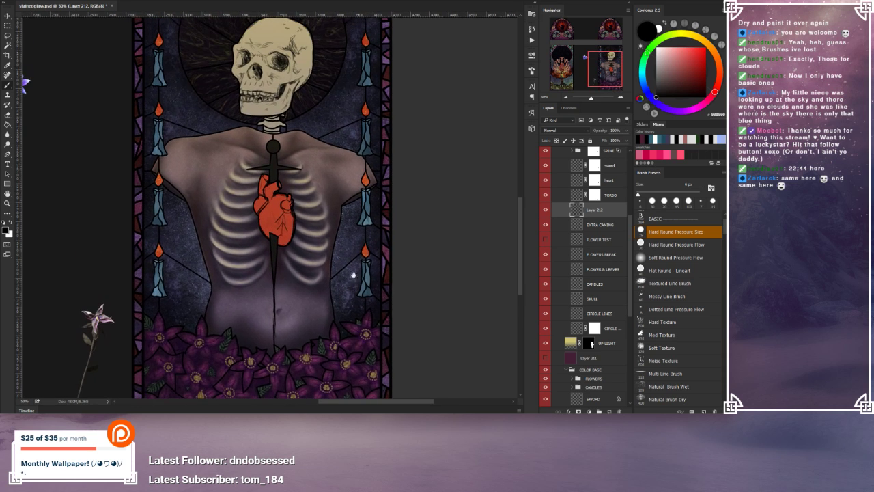
Step: Compare the whole panel with and without the Layer 212 sketch by switching its visibility
key(ctrl+minus)
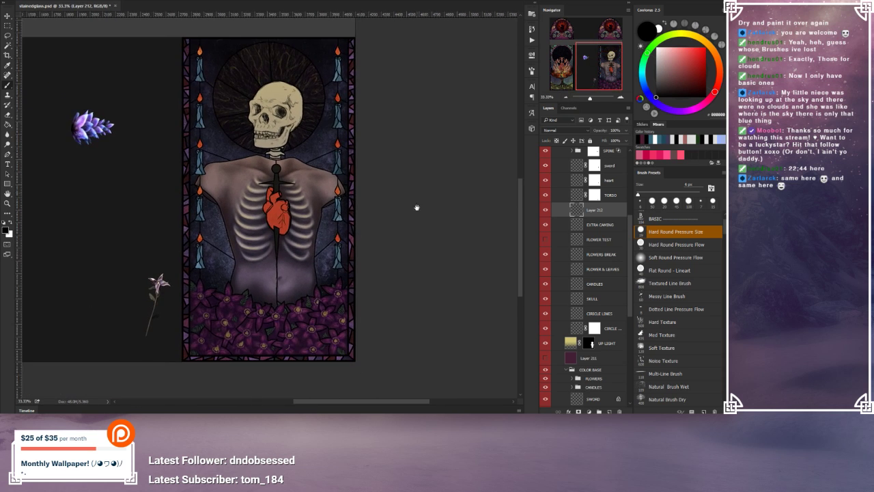
mouse_move(416, 207)
mouse_down()
mouse_move(418, 260)
mouse_move(417, 220)
mouse_up()
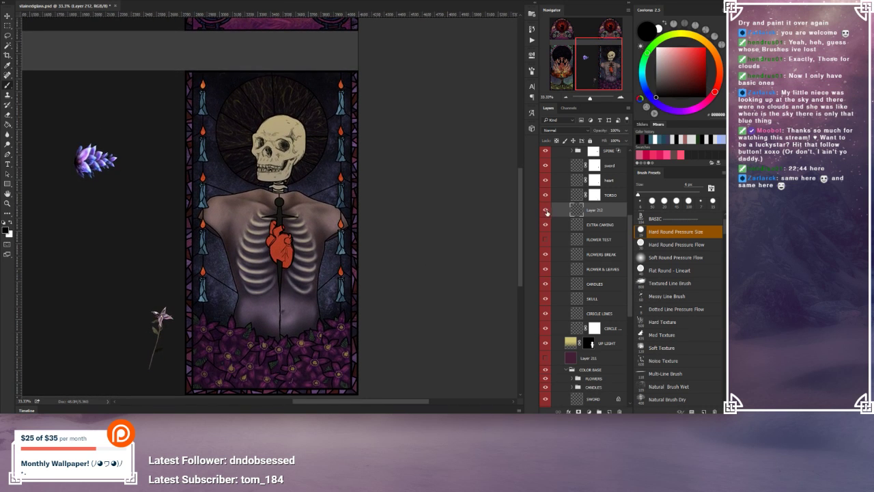
click(545, 210)
click(545, 211)
click(545, 210)
click(546, 208)
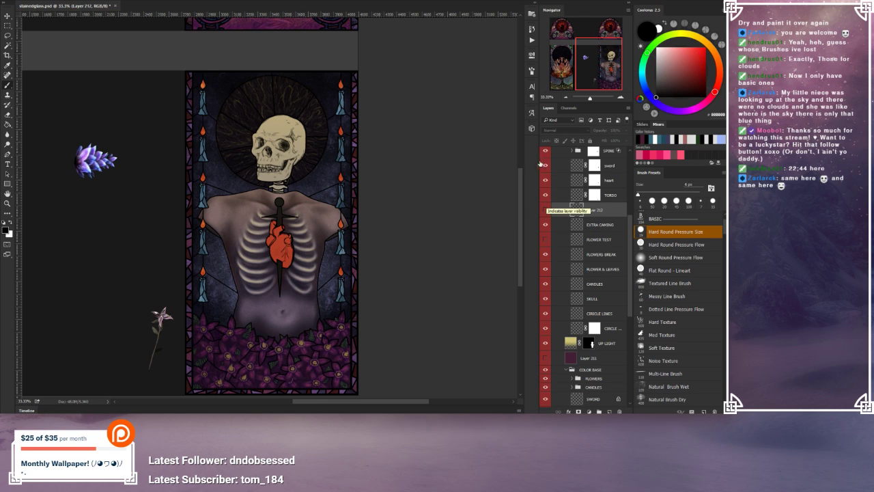
click(546, 208)
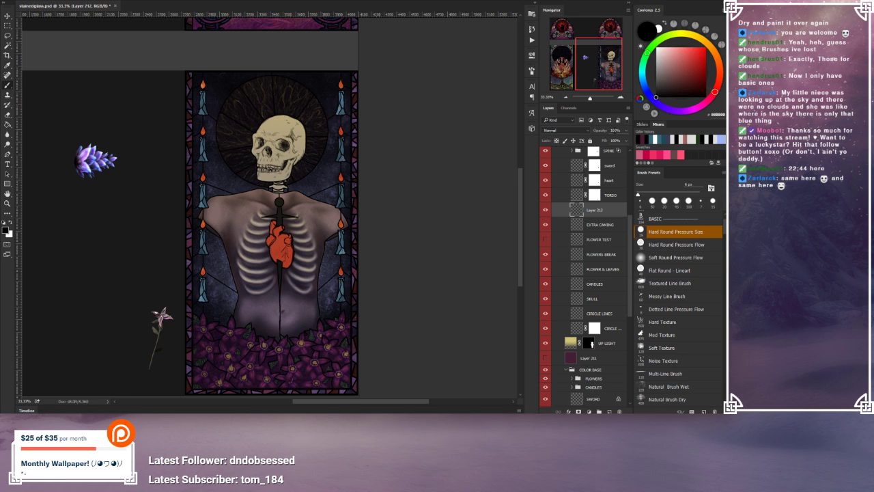
Step: Lower Layer 212's opacity so the sketch acts as a faint guide, and add a new layer above it
drag(626, 130, 601, 141)
click(622, 99)
click(623, 99)
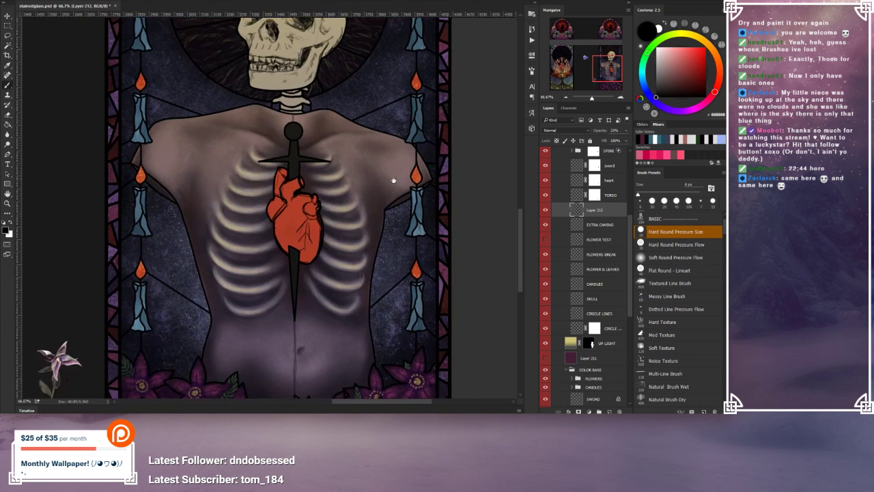
drag(393, 180, 392, 170)
key(ctrl+shift+alt+n)
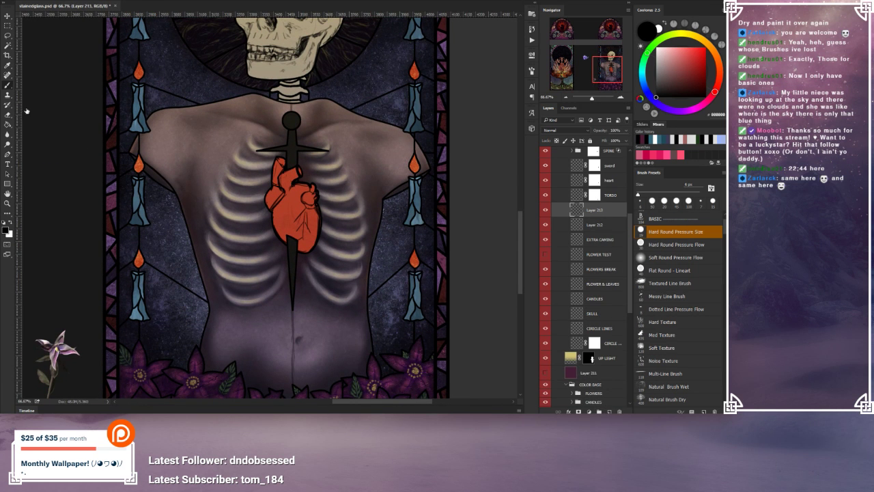
Step: Stroke a straight vertical Brush line along a Pen path from the flowers up to the neck base, then delete the path
click(8, 154)
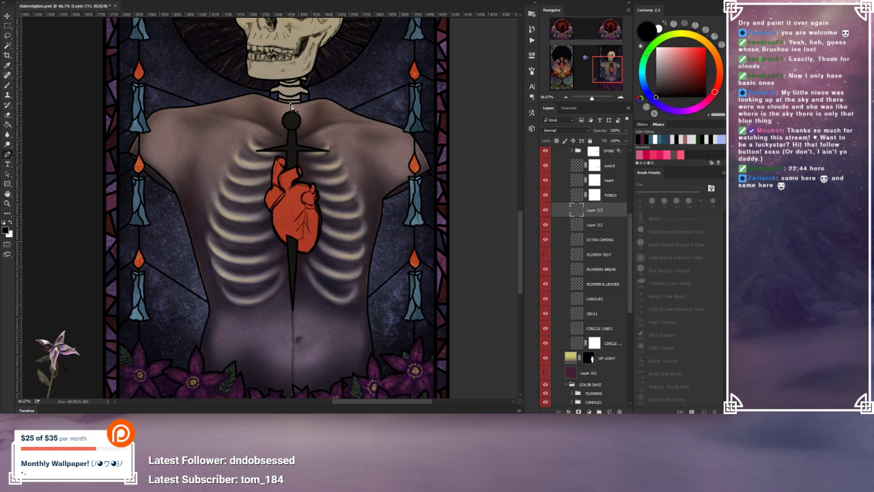
drag(303, 374, 301, 337)
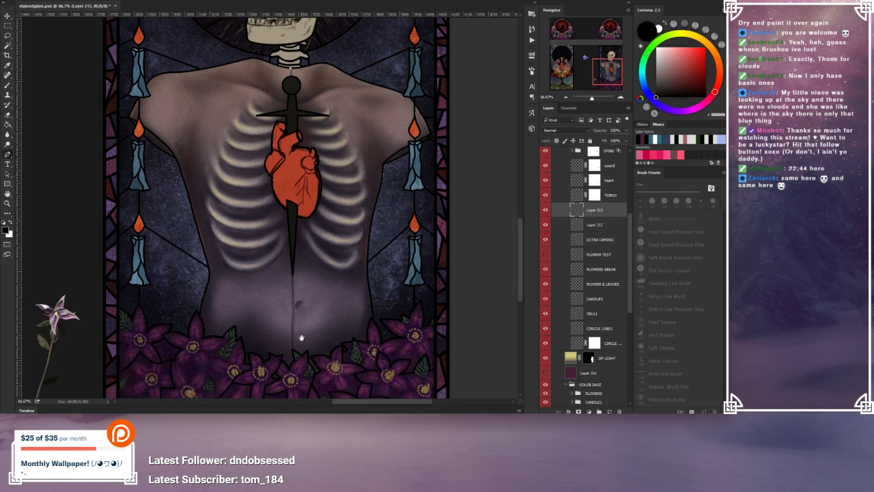
click(293, 351)
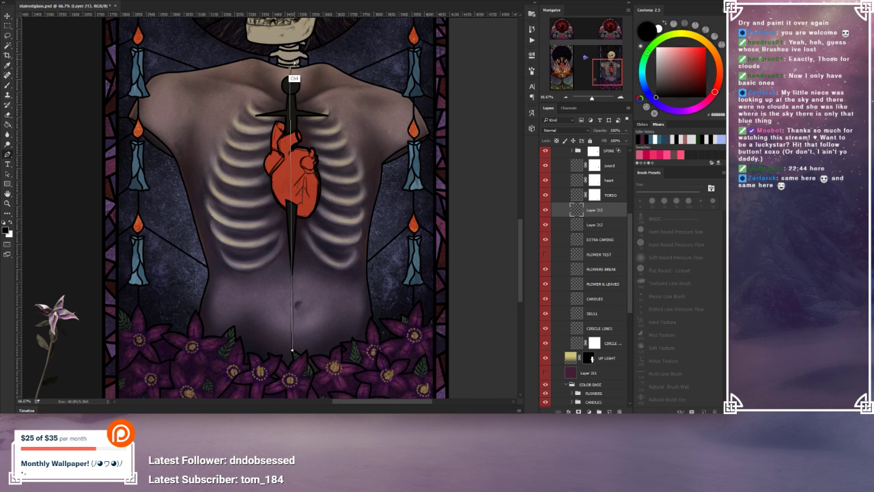
drag(290, 67, 291, 69)
right_click(312, 265)
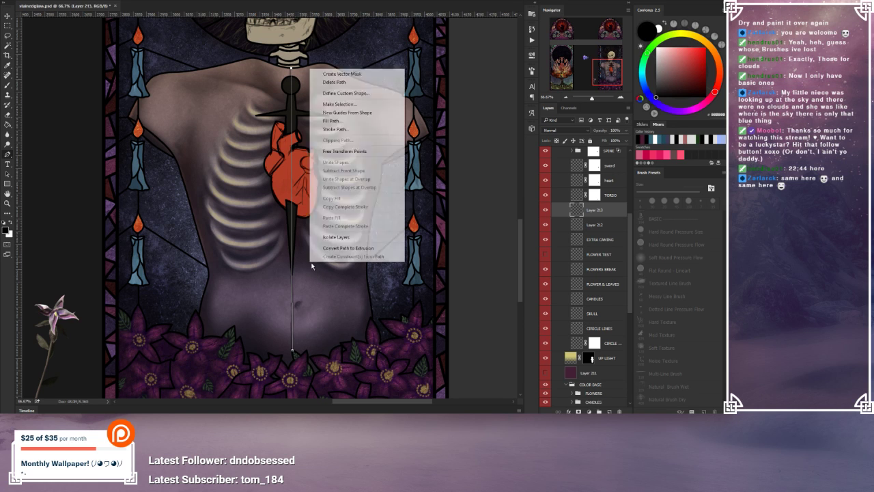
click(350, 129)
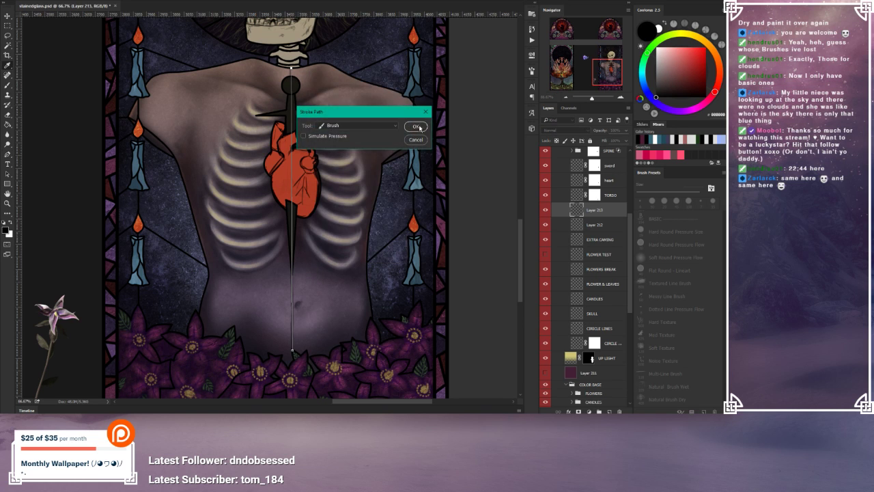
click(416, 127)
right_click(315, 232)
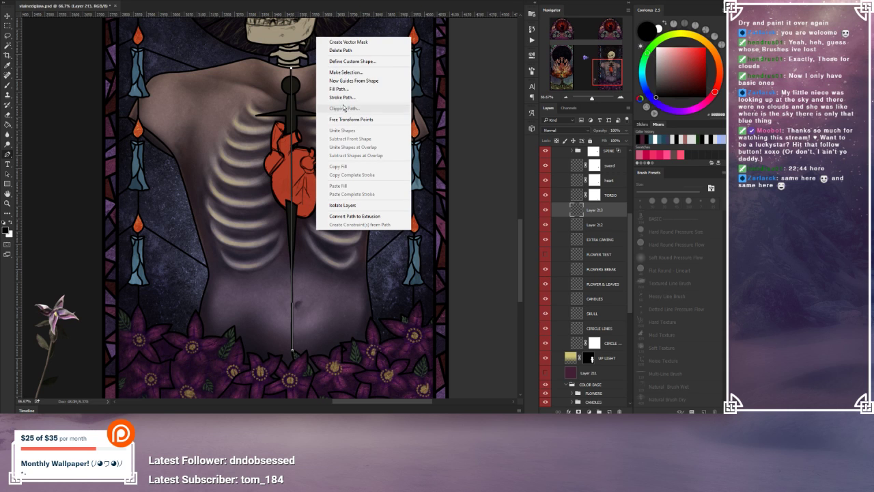
click(340, 50)
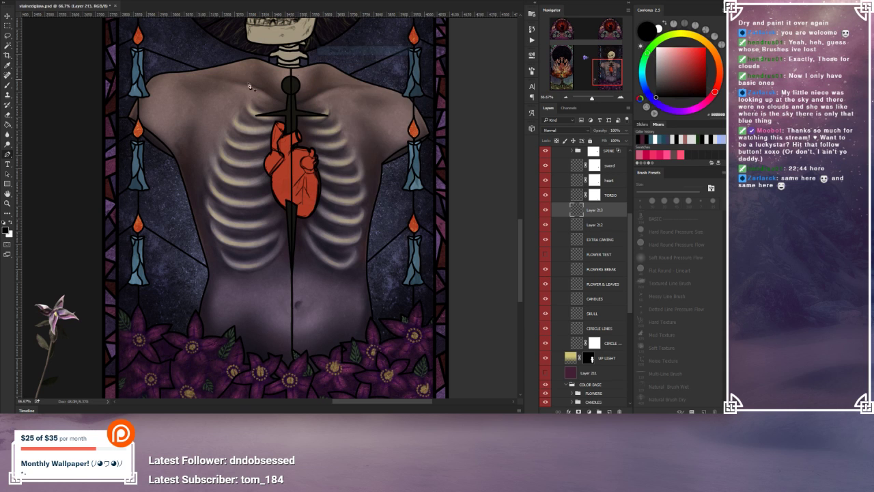
Step: Enlarge the brush to 50 px and clean up the vertical dividing line where it crosses the sword's pommel
click(9, 87)
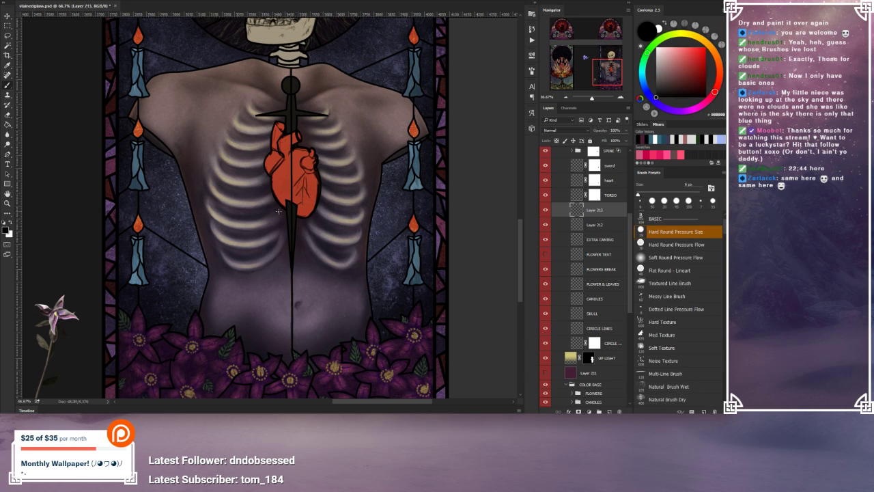
key(bracketright)
key(bracketright)
key(bracketright)
key(bracketright)
key(bracketright)
click(565, 98)
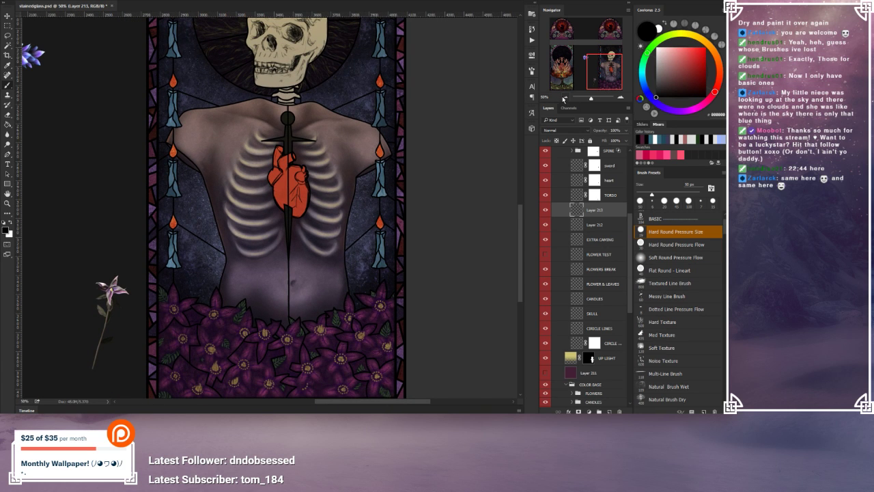
click(287, 101)
key(ctrl+z)
click(287, 119)
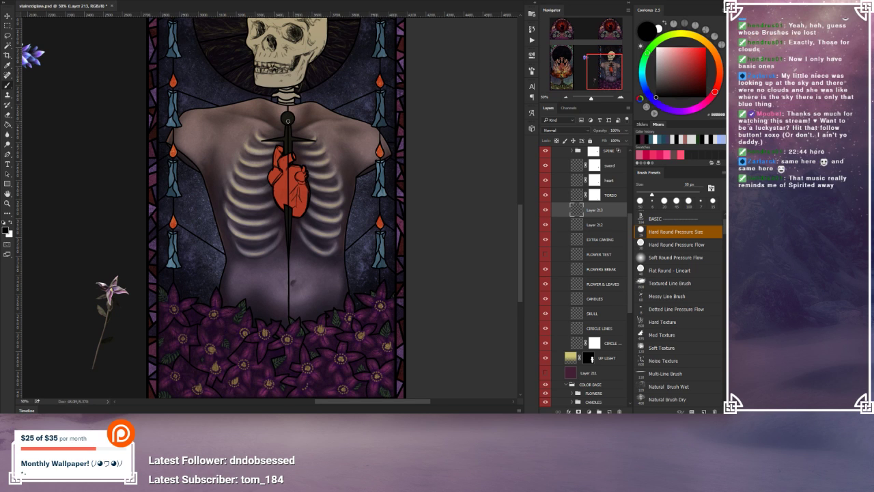
click(291, 120)
Step: Shrink the brush and draw a short black line across the sword where the crossguard meets the blade
click(621, 97)
click(621, 98)
drag(402, 76, 397, 159)
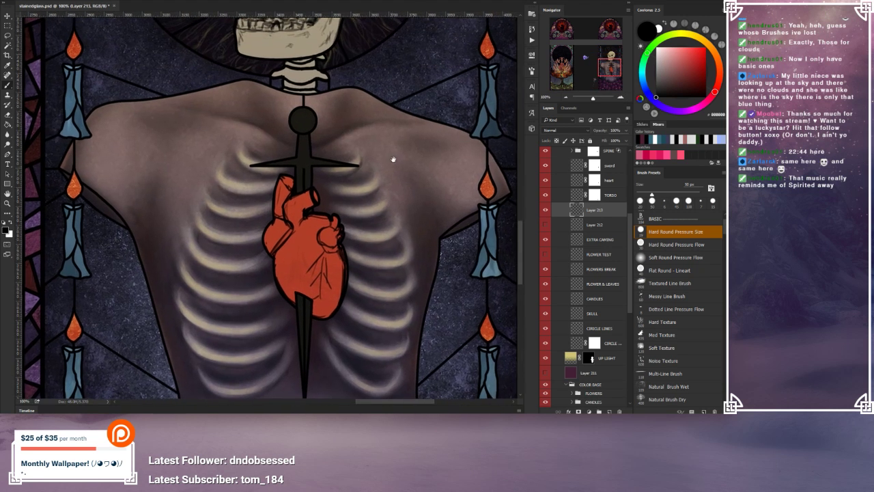
click(619, 97)
drag(422, 134, 398, 166)
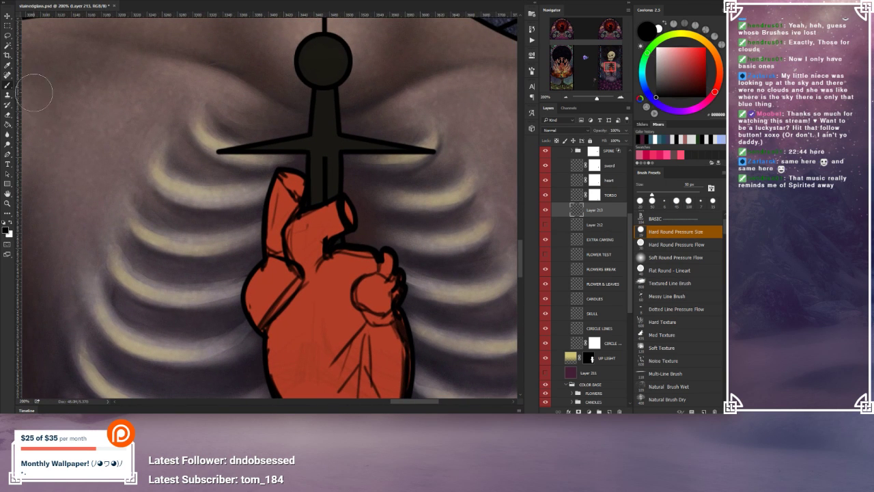
key(bracketleft)
key(bracketleft)
key(bracketleft)
key(bracketleft)
key(bracketleft)
key(bracketleft)
key(bracketleft)
drag(308, 153, 329, 154)
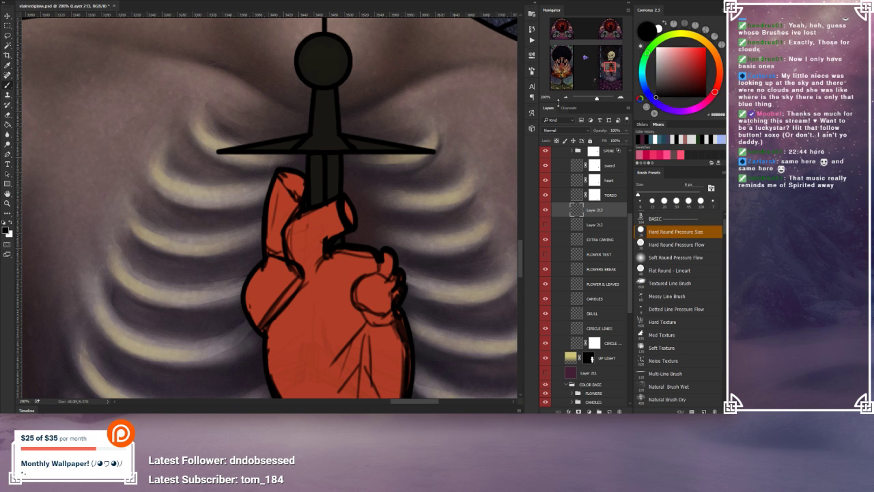
click(566, 97)
click(566, 96)
click(566, 96)
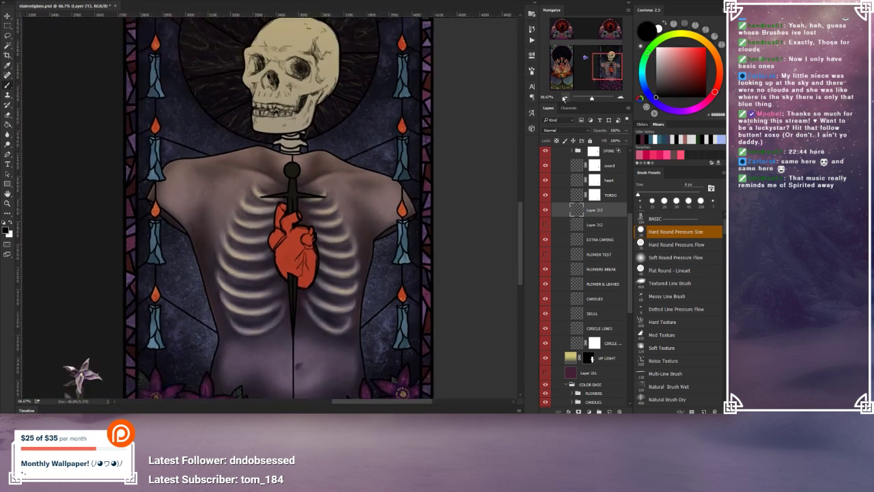
Step: Refine the black line beneath the sword's crossguard with a finer brush, and save the document
click(620, 96)
click(620, 97)
click(620, 97)
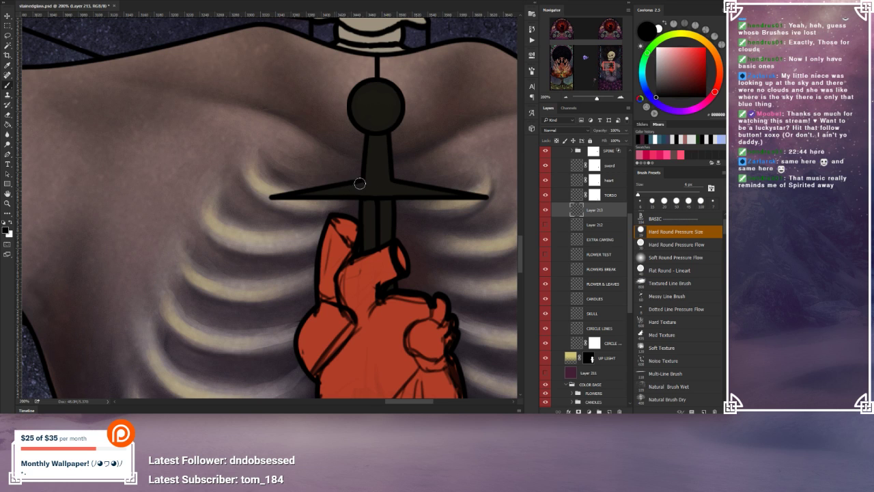
key(bracketleft)
key(bracketleft)
key(bracketleft)
key(bracketleft)
key(bracketleft)
drag(393, 199, 365, 198)
click(566, 97)
click(566, 97)
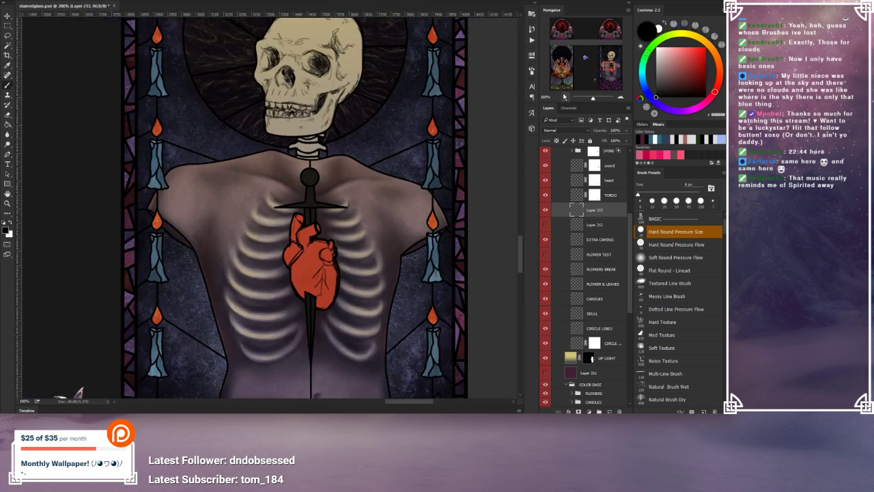
click(566, 97)
scroll(445, 289, down, 3)
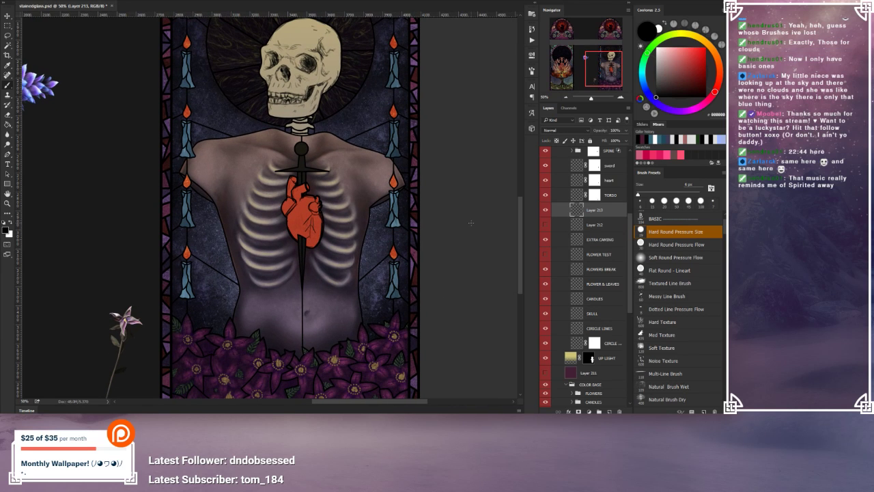
key(ctrl+s)
Step: Examine the skull-and-heart panel as a whole beside the hands-and-tree panel, including its skull and torso
mouse_move(390, 129)
mouse_down()
mouse_move(369, 275)
mouse_move(378, 128)
mouse_up()
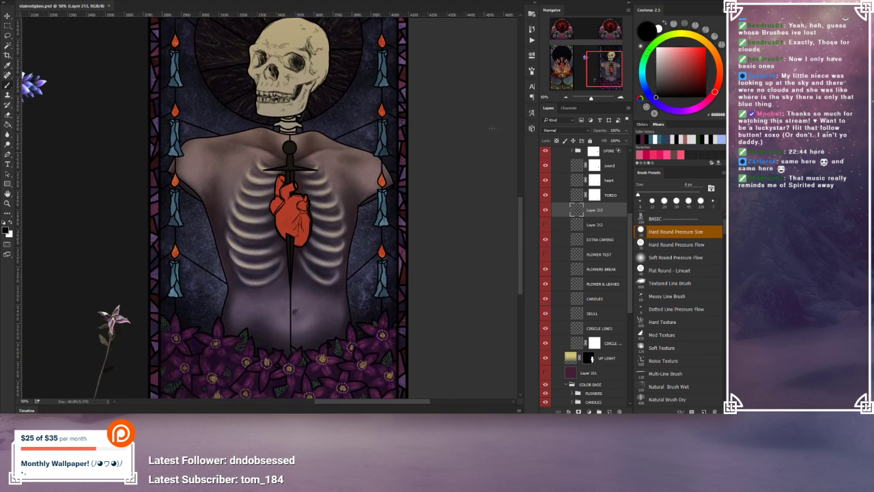
click(566, 97)
click(565, 97)
drag(233, 214, 323, 222)
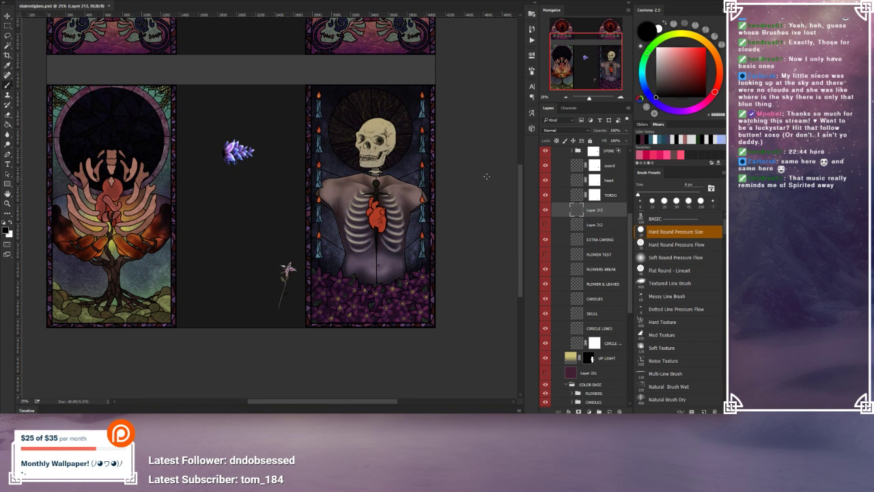
drag(487, 176, 415, 191)
click(622, 97)
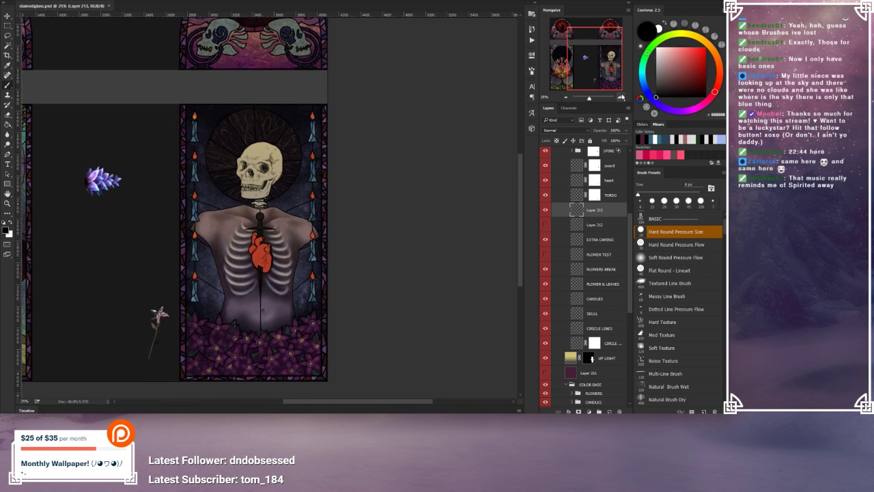
click(622, 97)
click(622, 97)
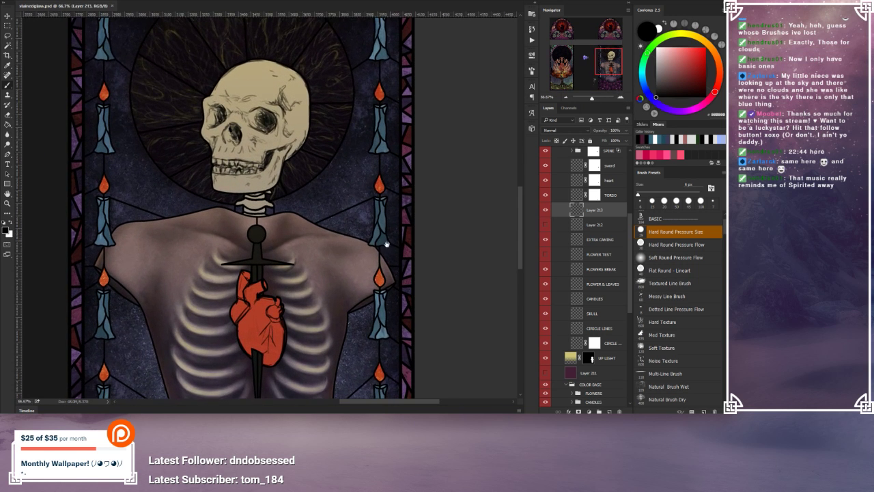
scroll(383, 188, down, 3)
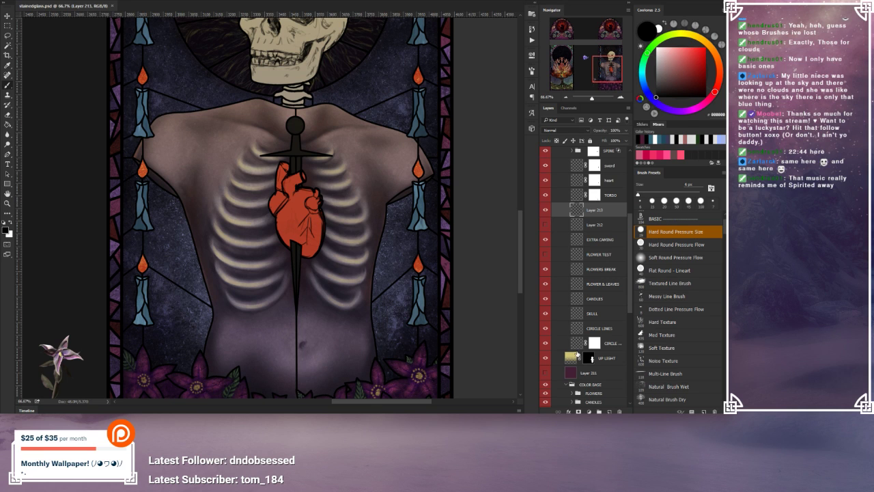
Step: Delete the hidden Layer 211 above the COLOR BASE group
click(591, 371)
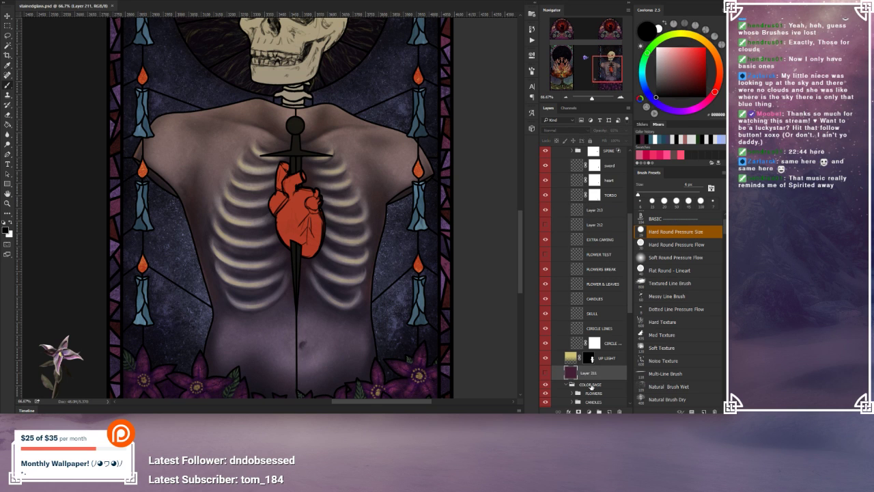
key(Delete)
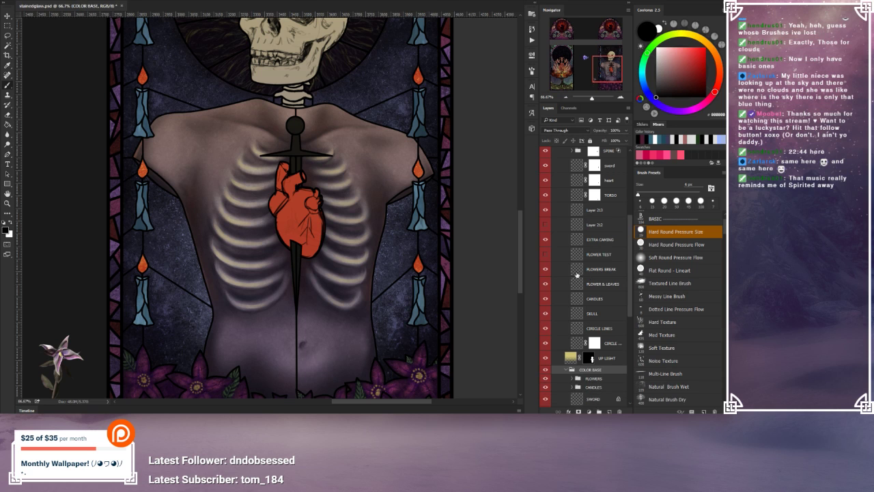
drag(378, 121, 394, 207)
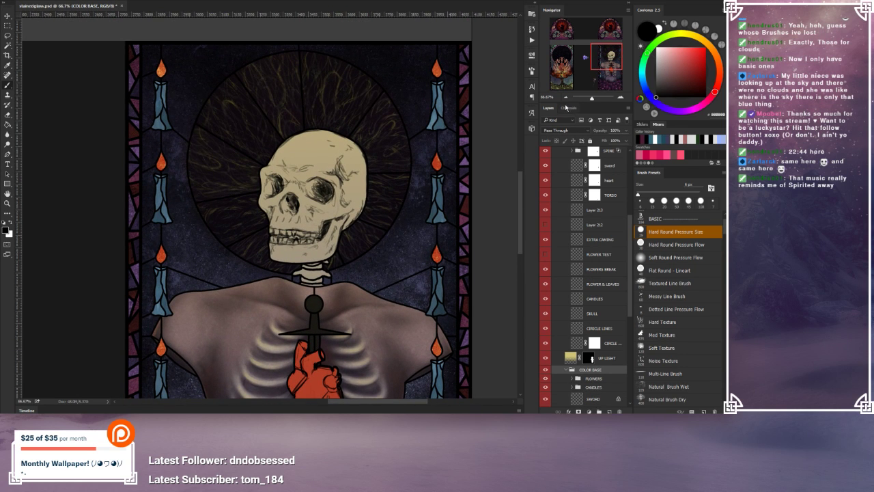
click(565, 97)
drag(170, 301, 448, 154)
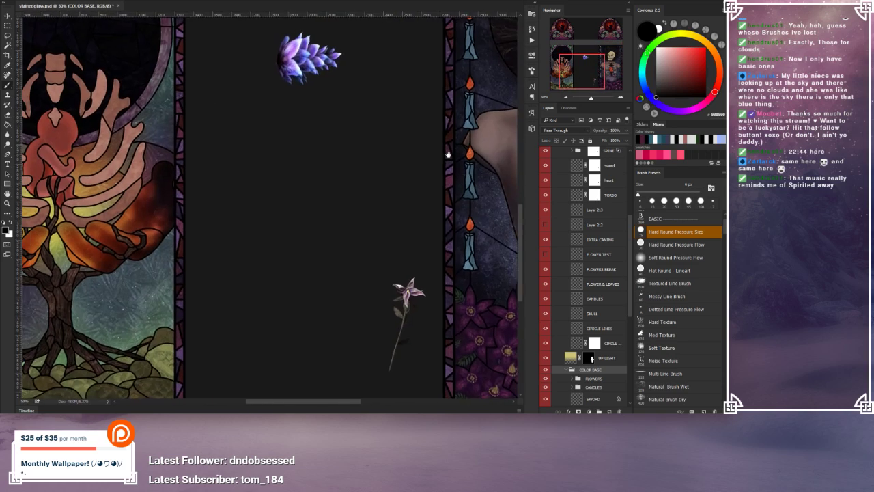
drag(232, 271, 171, 240)
drag(356, 217, 332, 223)
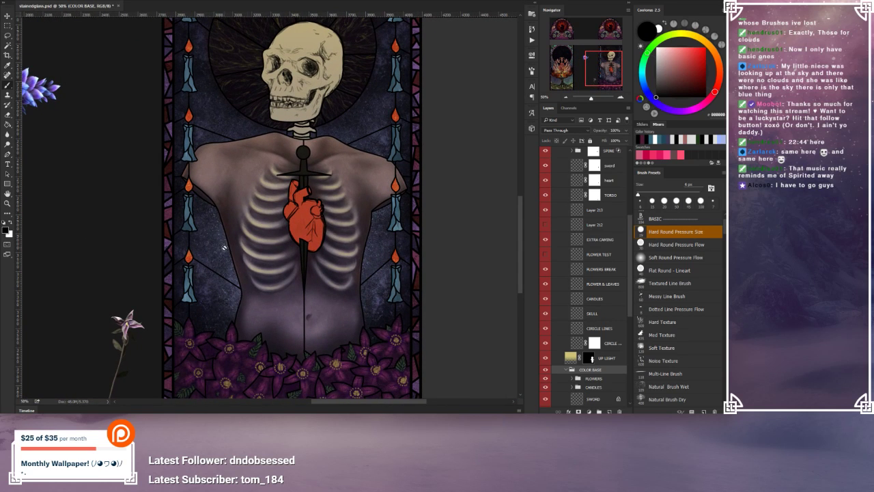
Step: Choose the Textured Line Brush preset and collapse the caming line group inside Black Sacrament
mouse_move(629, 309)
mouse_down()
mouse_move(634, 356)
mouse_move(633, 283)
mouse_up()
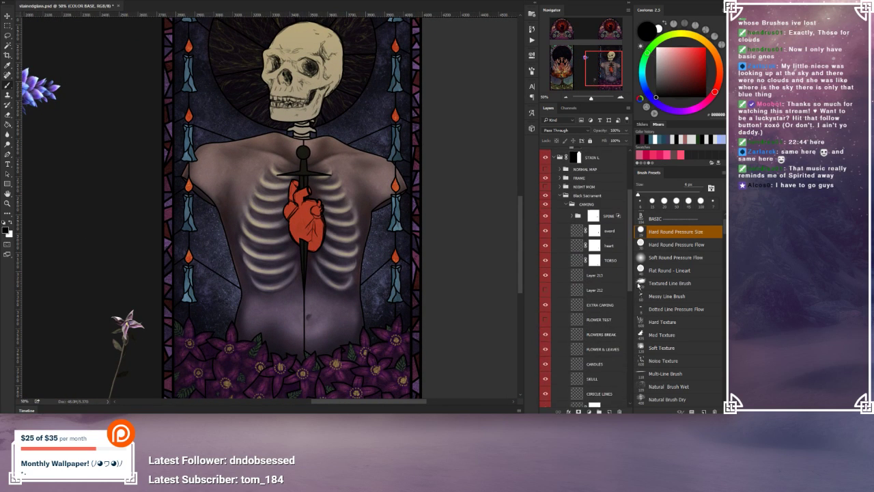
click(638, 283)
click(565, 211)
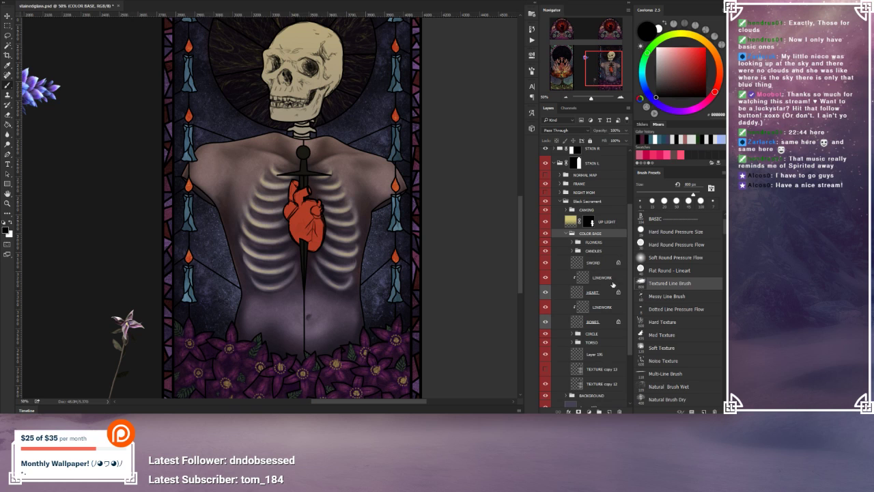
Step: Check what the BACKGROUND group contributes to the panel by hiding it and showing it again
drag(630, 313, 629, 351)
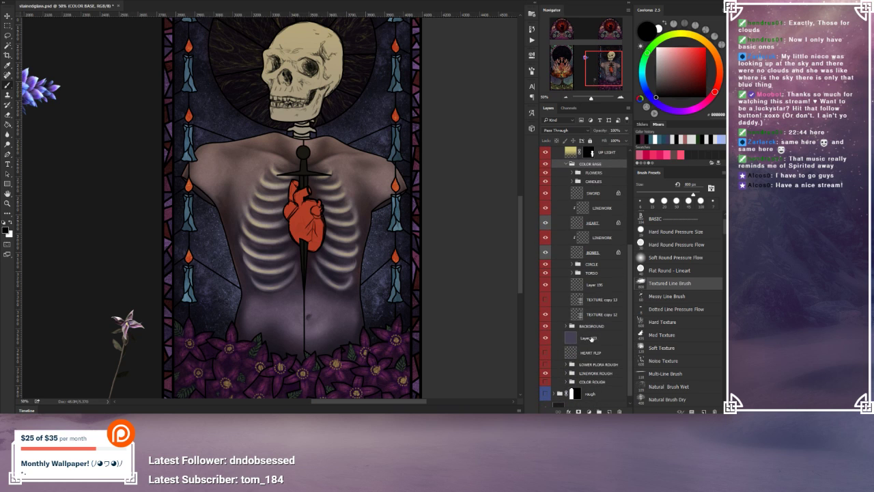
click(590, 337)
click(583, 326)
click(546, 327)
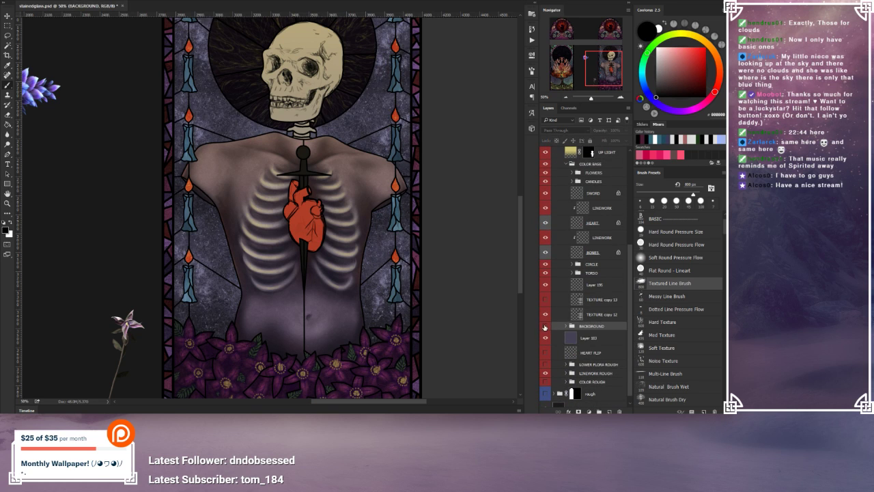
click(545, 327)
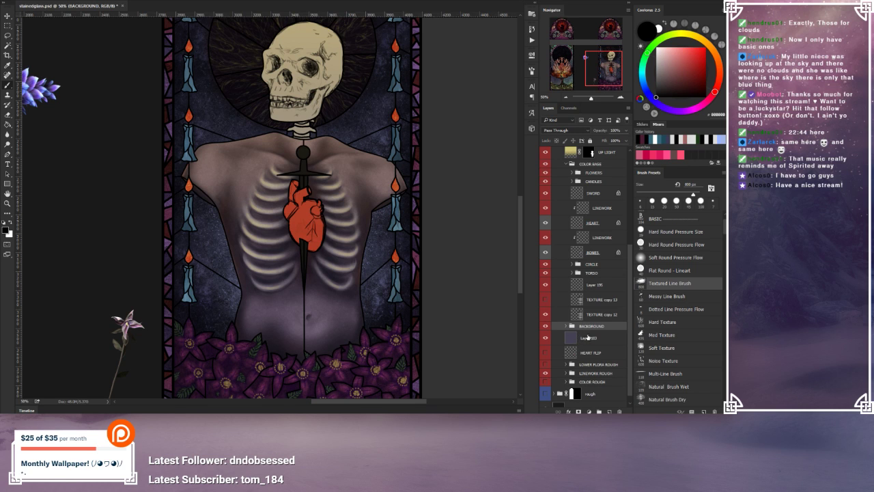
Step: Check the TEXTURE copy 12 layer's effect by toggling its visibility, and add a new layer above it
click(594, 315)
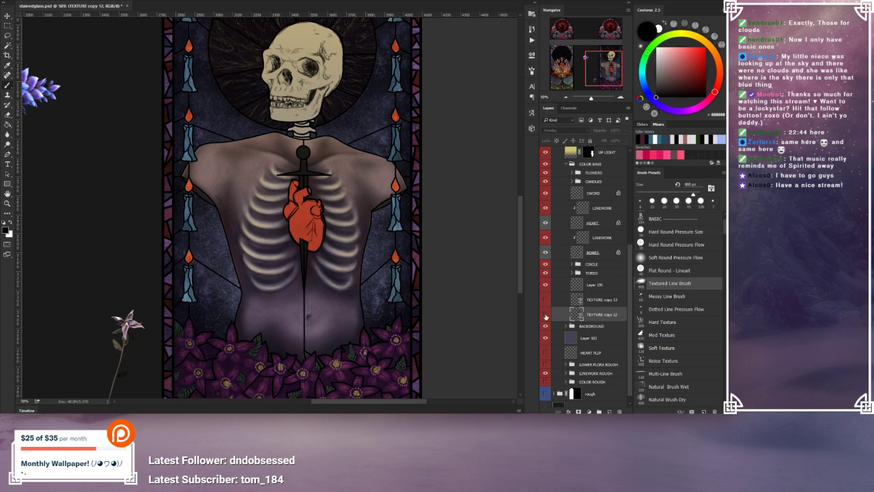
click(545, 315)
click(546, 315)
click(609, 412)
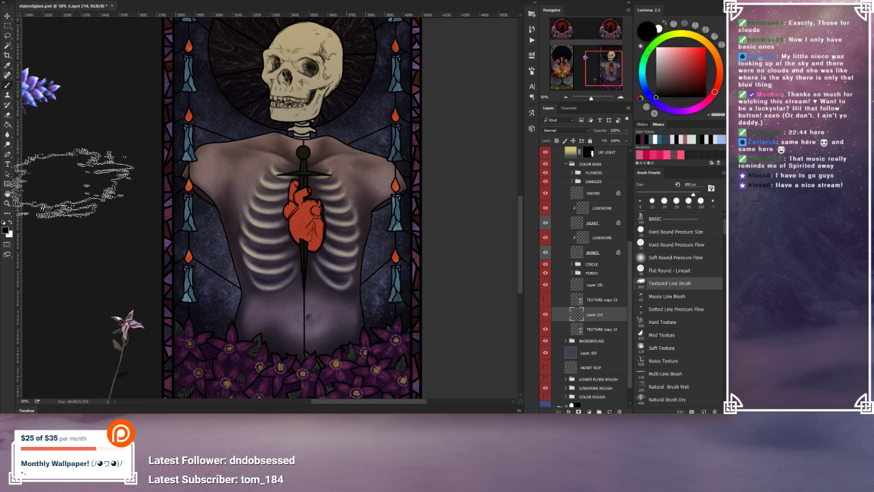
Step: Set the new layer to Multiply and brush mid-grey shading onto the background beside the torso with a smaller Textured Line Brush
key(bracketleft)
key(bracketleft)
key(bracketleft)
key(bracketleft)
key(bracketleft)
key(bracketleft)
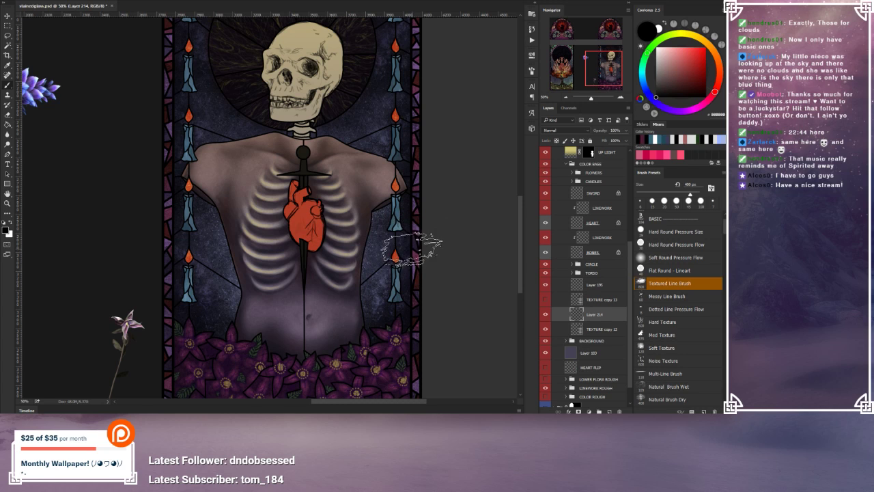
key(bracketleft)
key(bracketleft)
key(bracketleft)
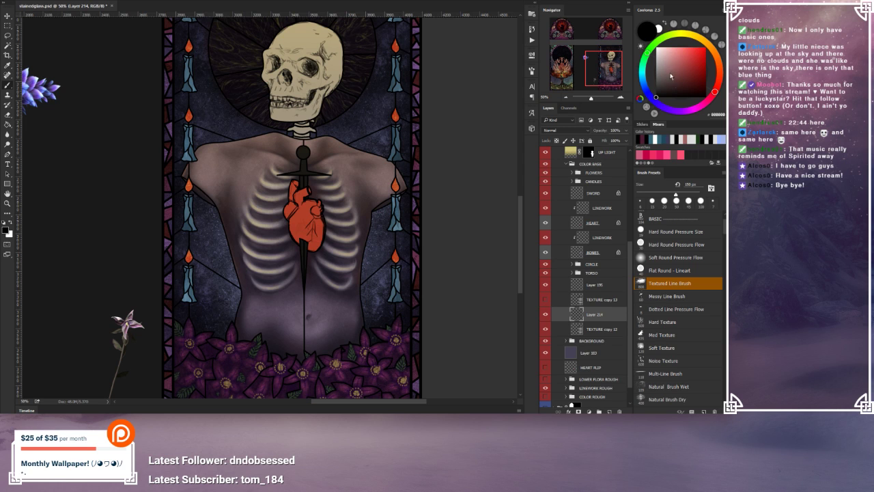
drag(671, 78, 660, 70)
click(558, 129)
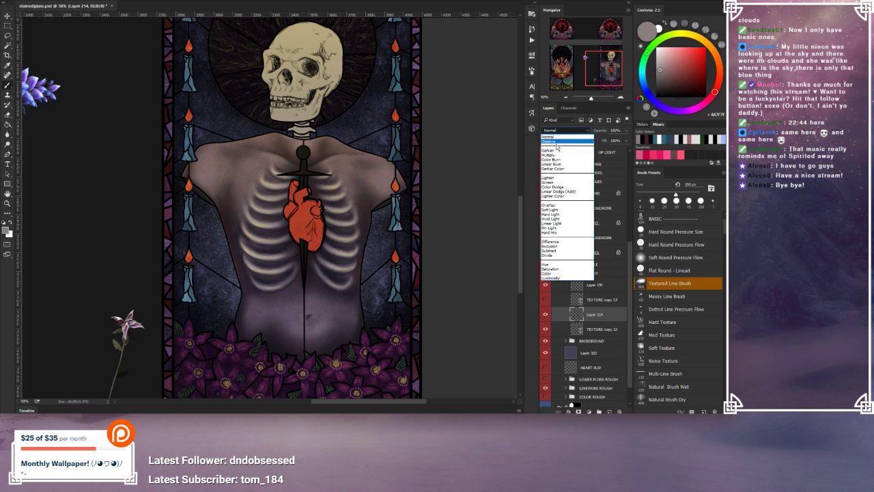
click(557, 159)
mouse_move(209, 227)
mouse_down()
mouse_move(228, 246)
mouse_move(230, 274)
mouse_up()
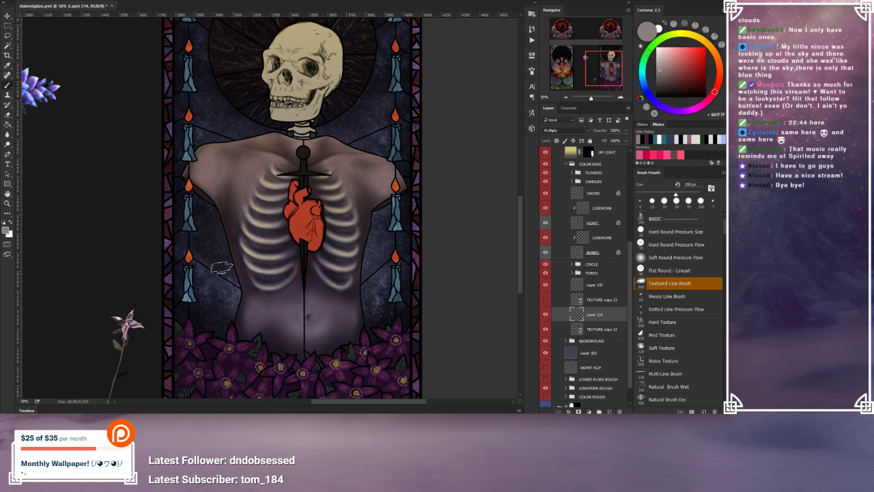
Step: Pick a lighter grey, reduce the Textured Line Brush size, and brush Multiply shading onto the blue background beside the torso
click(657, 61)
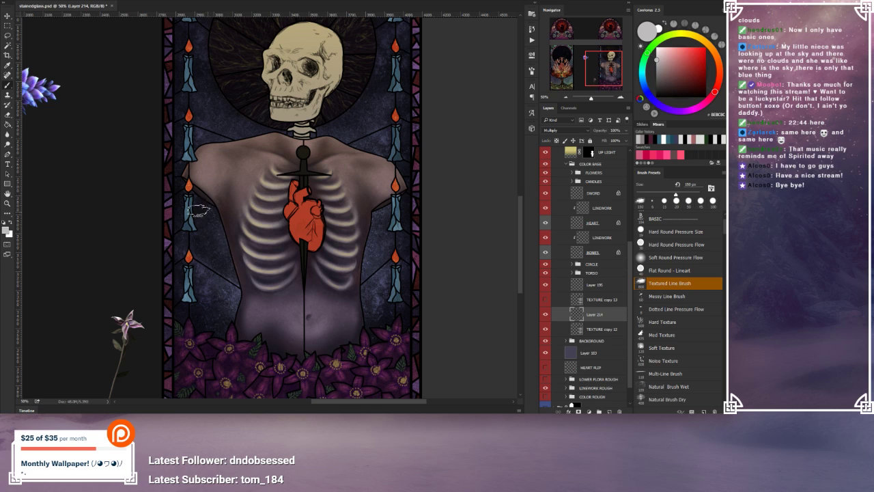
key(bracketleft)
key(bracketleft)
key(bracketleft)
key(bracketleft)
key(bracketleft)
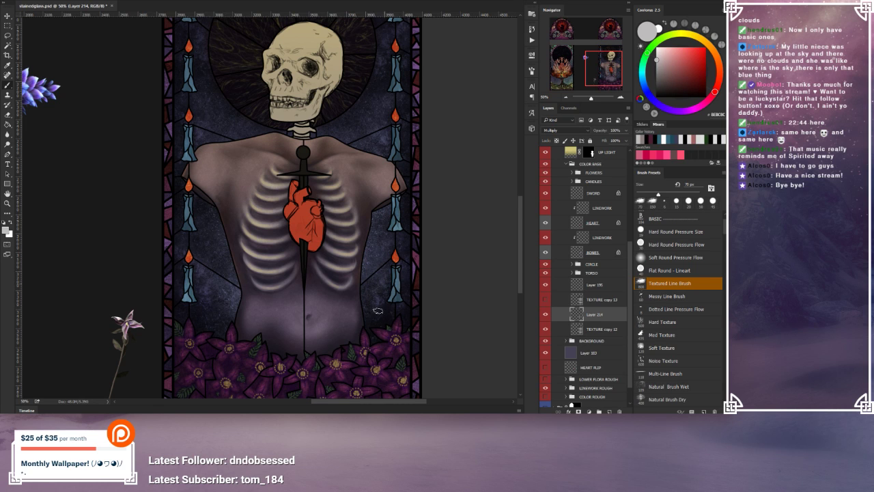
drag(341, 182, 352, 229)
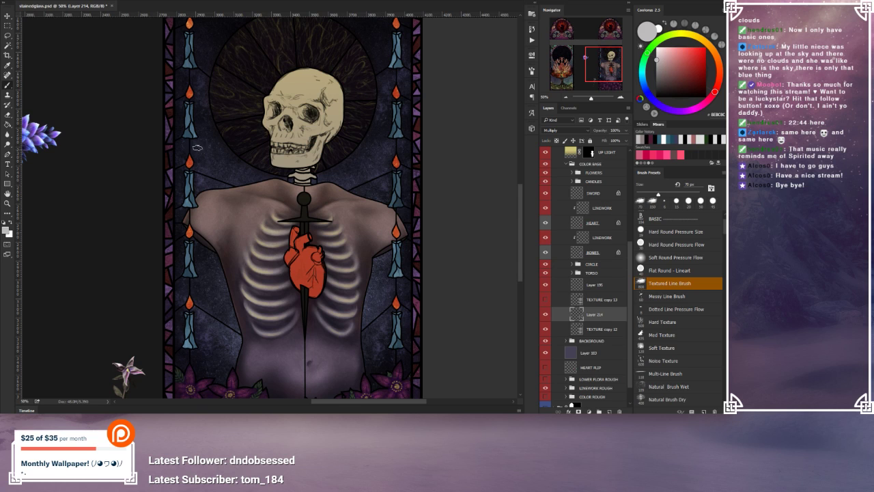
Step: Continue the light grey Multiply shading across the background panes around the halo, shoulders and candles
drag(218, 145, 198, 176)
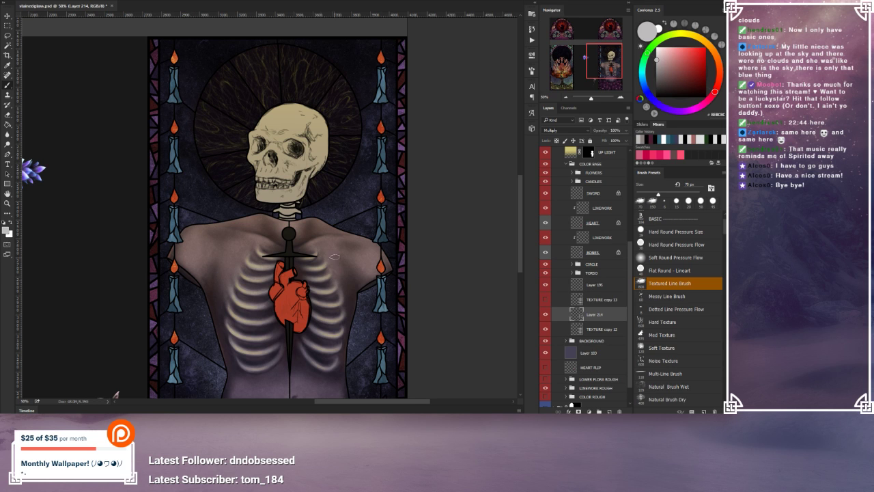
drag(335, 259, 300, 240)
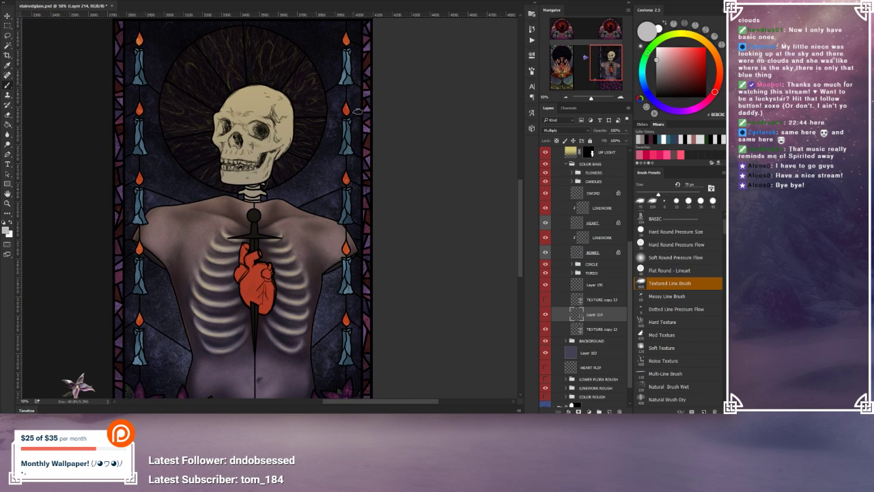
drag(313, 258, 355, 234)
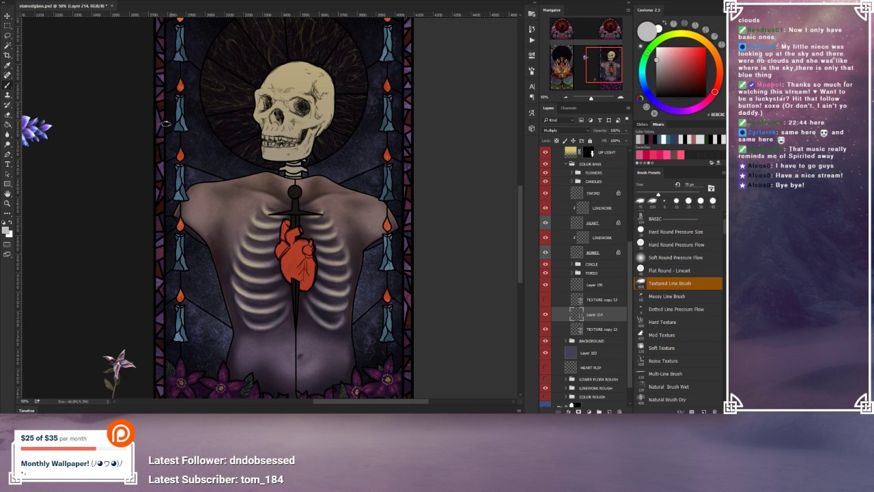
drag(338, 289, 319, 231)
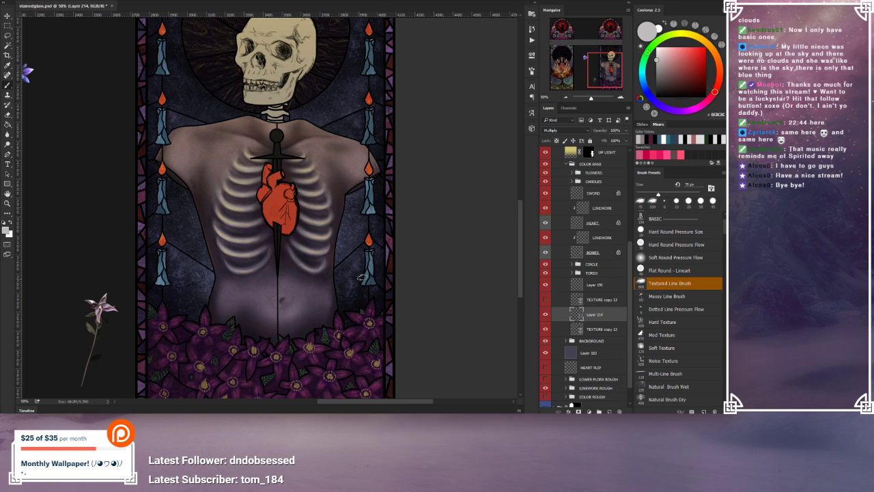
scroll(423, 218, up, 3)
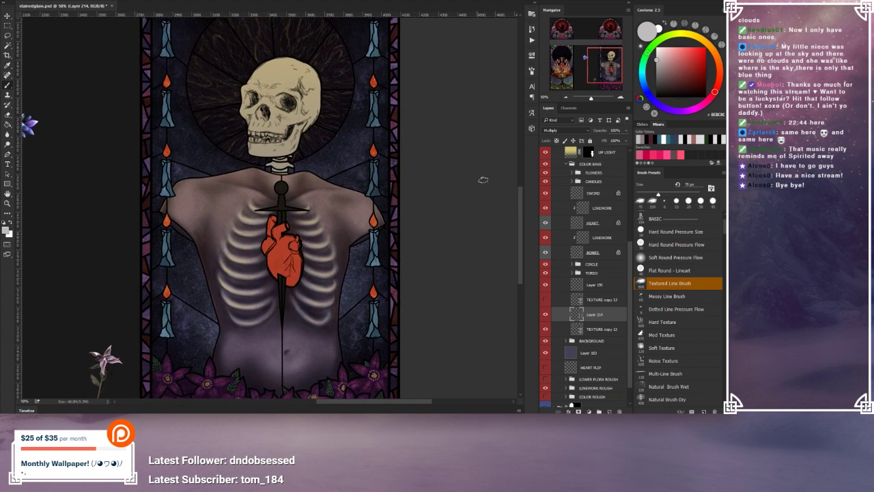
Step: Add a new layer above the shading layer in Lighten mode and brush light grey onto the upper background pane beside the halo
click(567, 98)
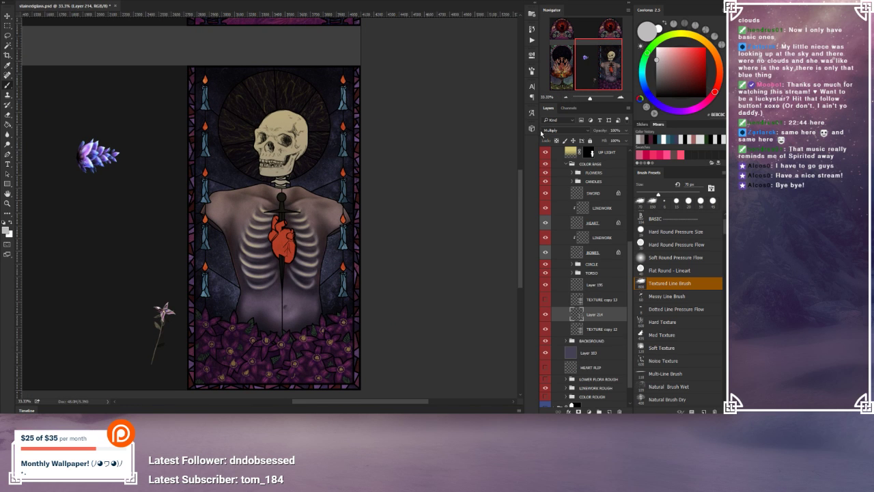
click(609, 411)
click(564, 130)
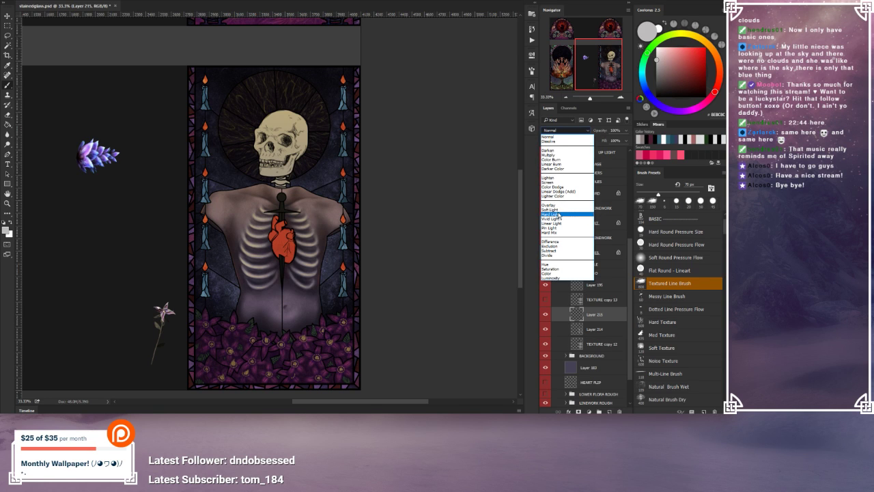
click(562, 178)
click(621, 98)
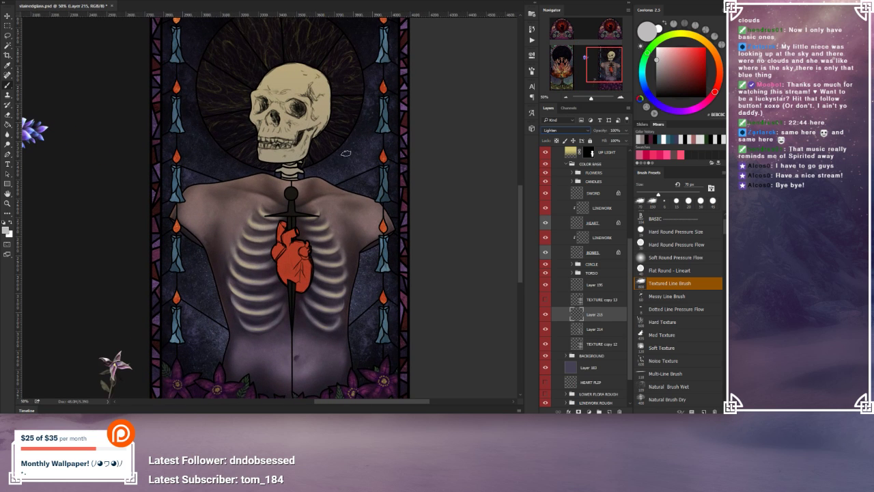
scroll(357, 114, down, 1)
drag(357, 114, 357, 162)
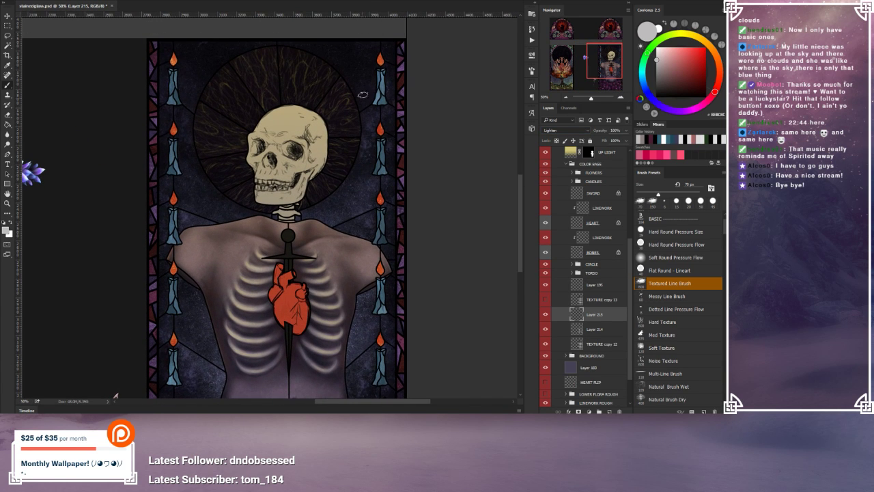
mouse_move(367, 61)
mouse_down()
mouse_move(361, 89)
mouse_move(374, 89)
mouse_move(359, 108)
mouse_move(372, 97)
mouse_move(369, 72)
mouse_move(360, 107)
mouse_move(353, 93)
mouse_move(365, 44)
mouse_move(345, 89)
mouse_up()
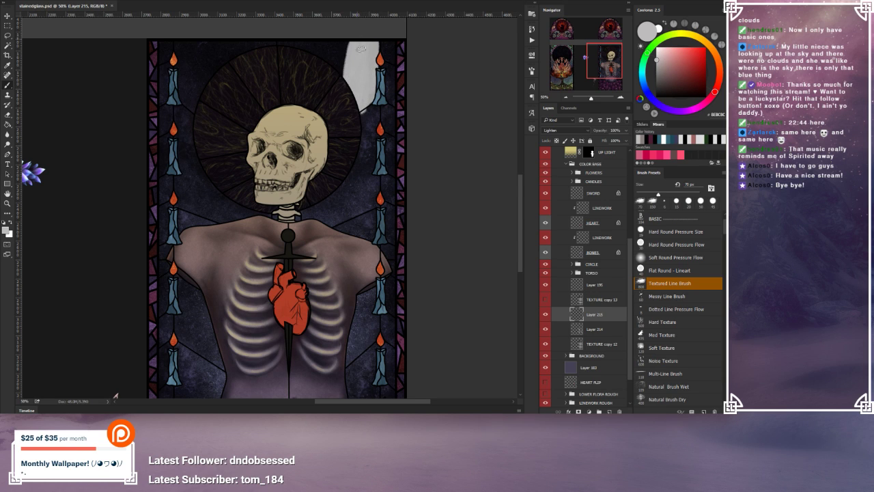
Step: Try Hard Light on the new light layer, settle on Soft Light, and lower the layer's opacity to about 36%
click(554, 131)
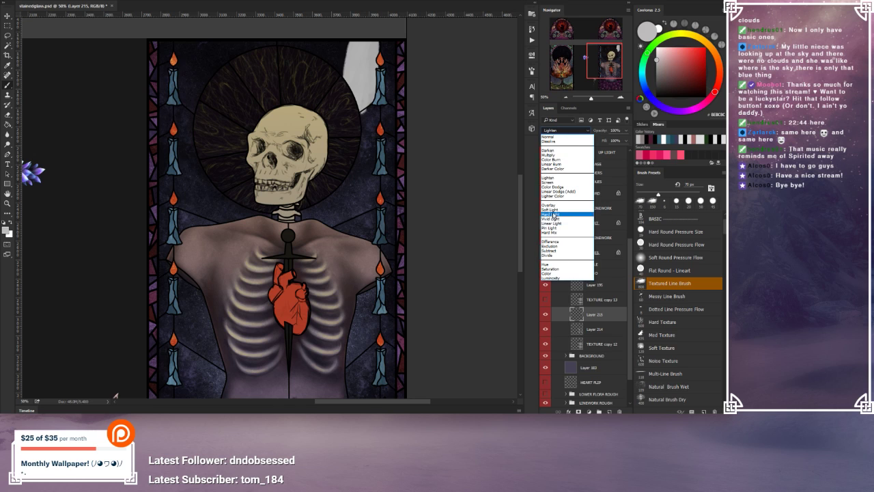
click(554, 216)
click(561, 130)
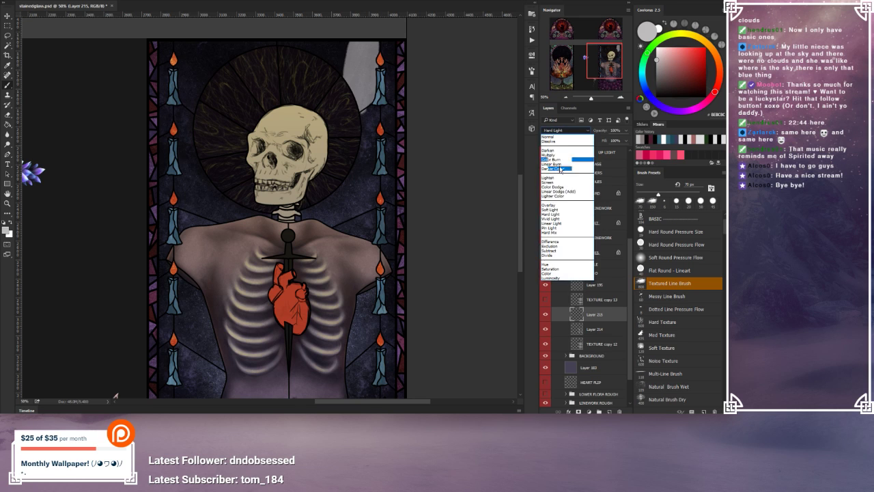
click(556, 206)
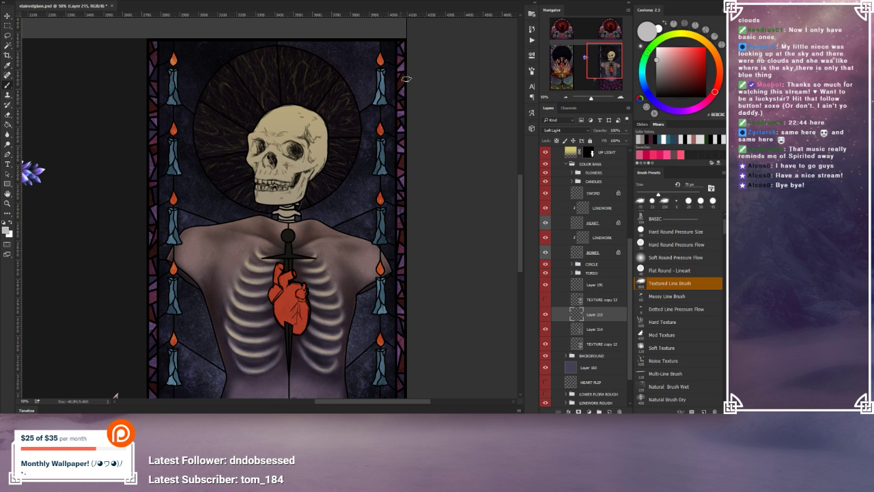
click(566, 98)
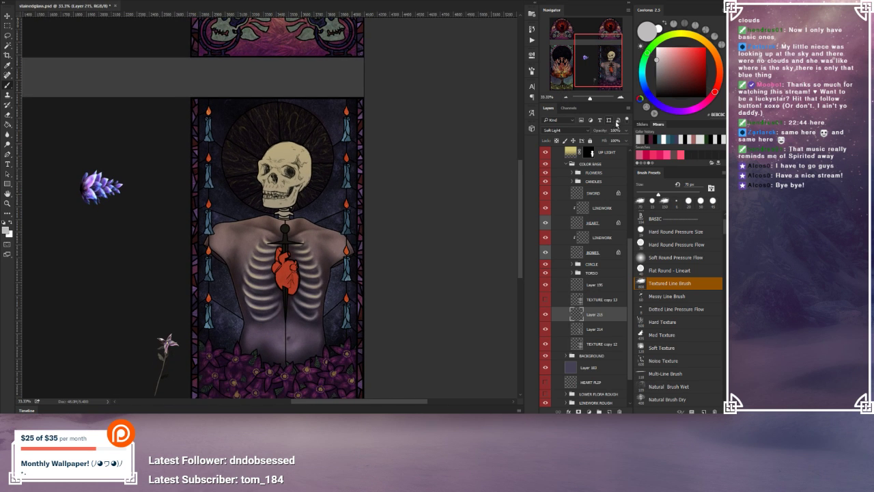
drag(624, 130, 604, 141)
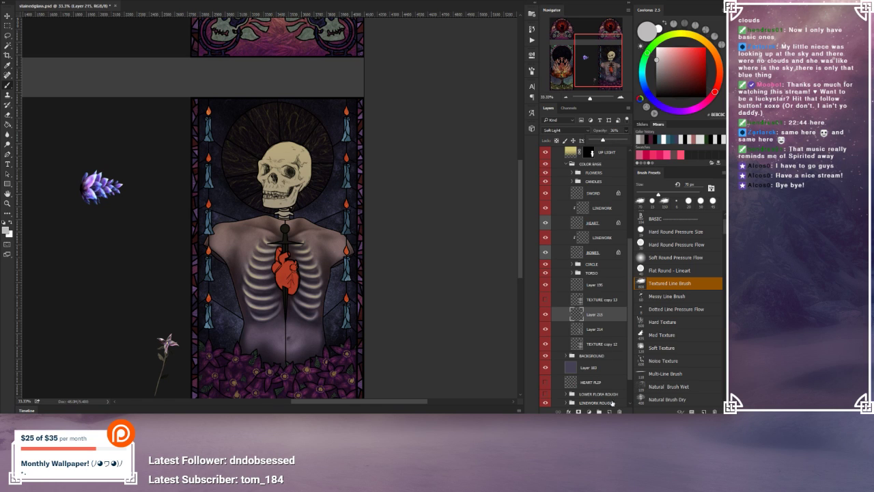
Step: Add another layer above it, set it to Soft Light, and brush light grey highlights onto the blue background panes
click(609, 412)
click(610, 411)
click(564, 129)
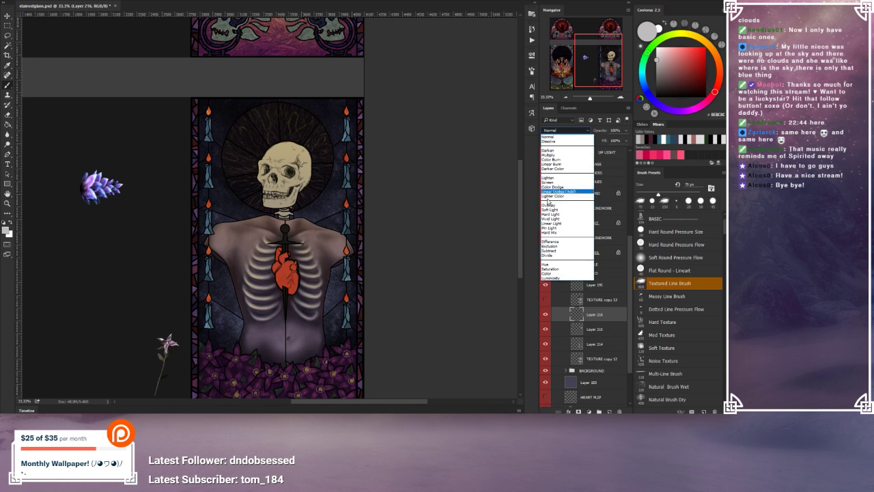
click(549, 209)
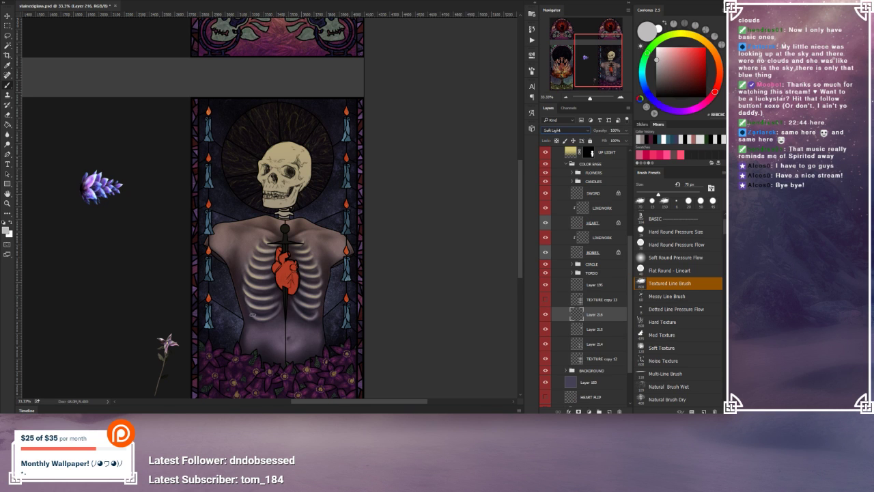
scroll(280, 331, down, 3)
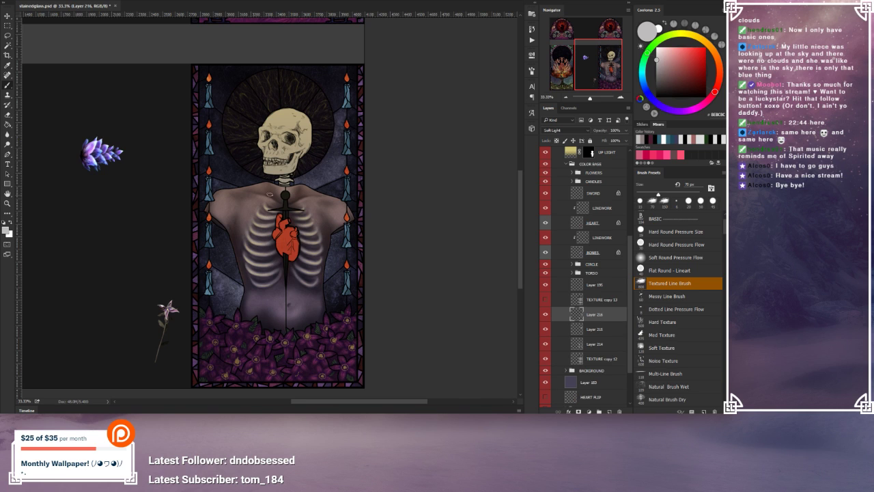
Step: Refine the Soft Light highlights in the panes beside the shoulders and torso, using progressively smaller Textured Line Brush sizes
key(bracketleft)
key(bracketleft)
key(bracketright)
click(196, 165)
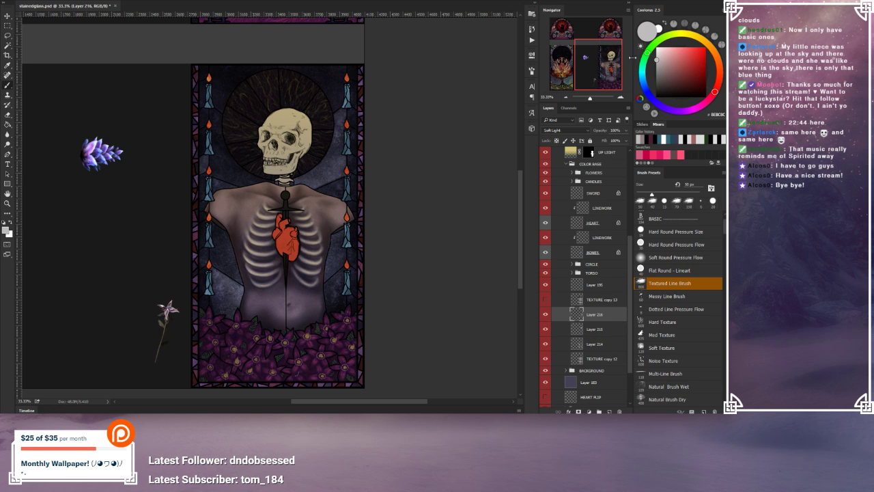
click(621, 97)
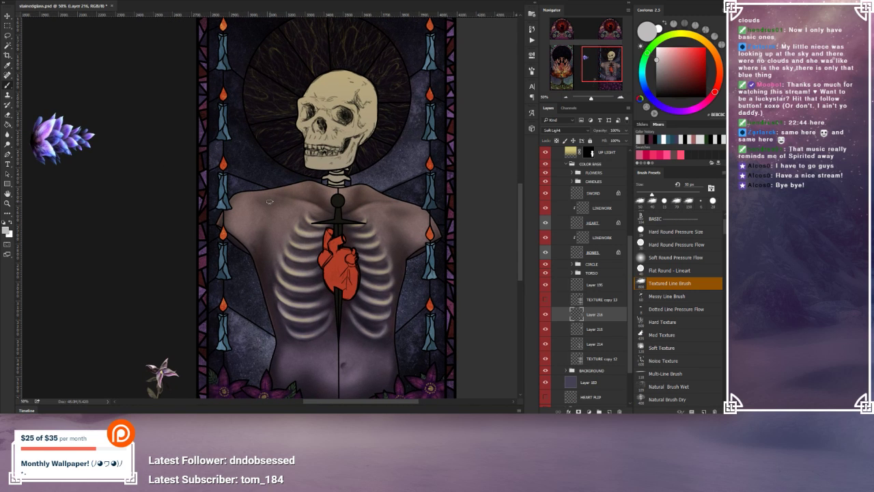
click(210, 175)
key([)
key([)
key([)
drag(379, 278, 352, 222)
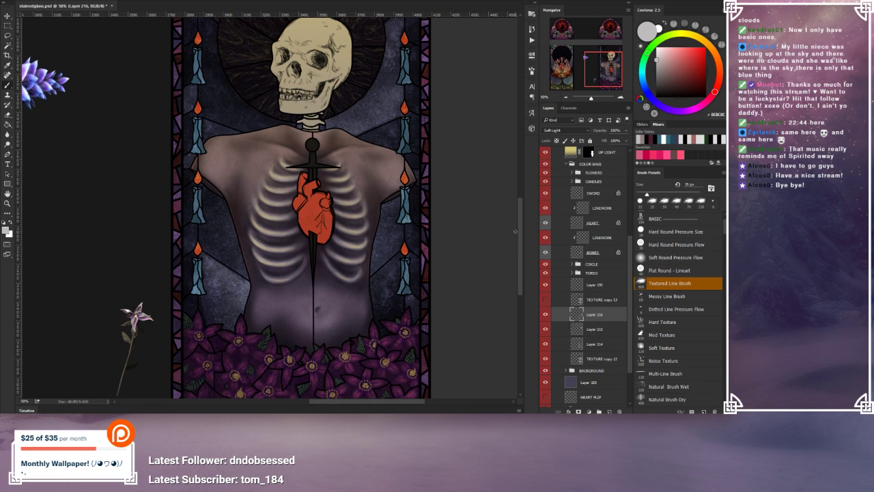
Step: Brush more Soft Light highlights into the background panes behind the candles and around the halo with the small brush
scroll(420, 238, up, 3)
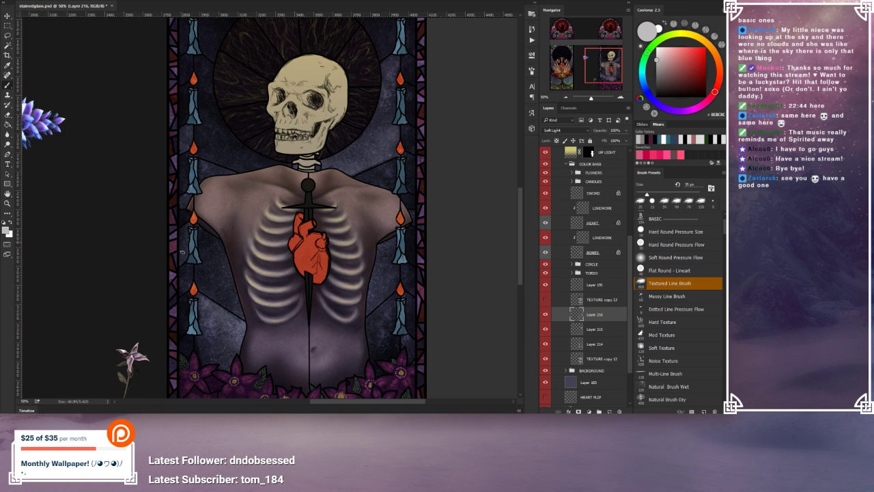
drag(330, 216, 319, 242)
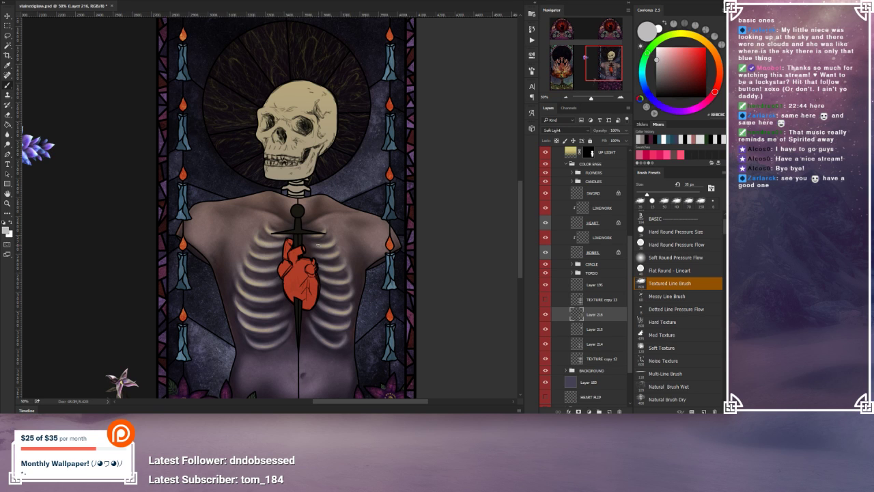
drag(355, 240, 337, 260)
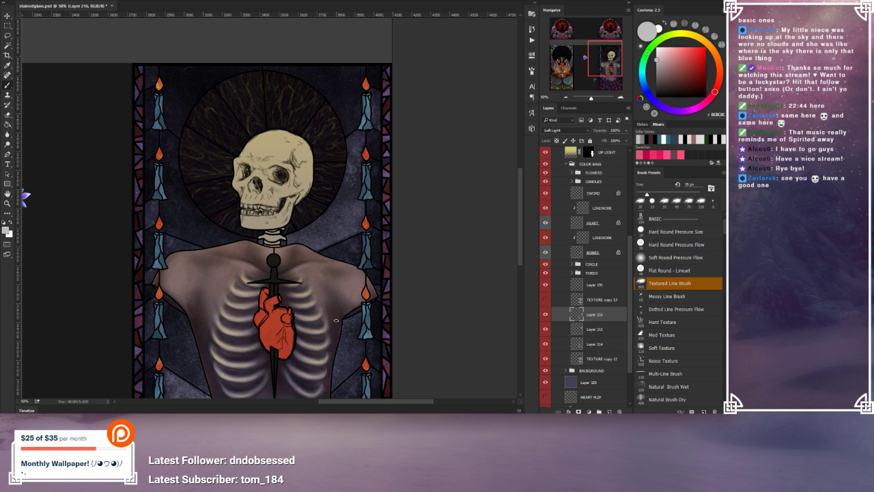
mouse_move(335, 318)
mouse_down()
mouse_move(318, 293)
mouse_move(324, 245)
mouse_move(326, 252)
mouse_up()
click(566, 98)
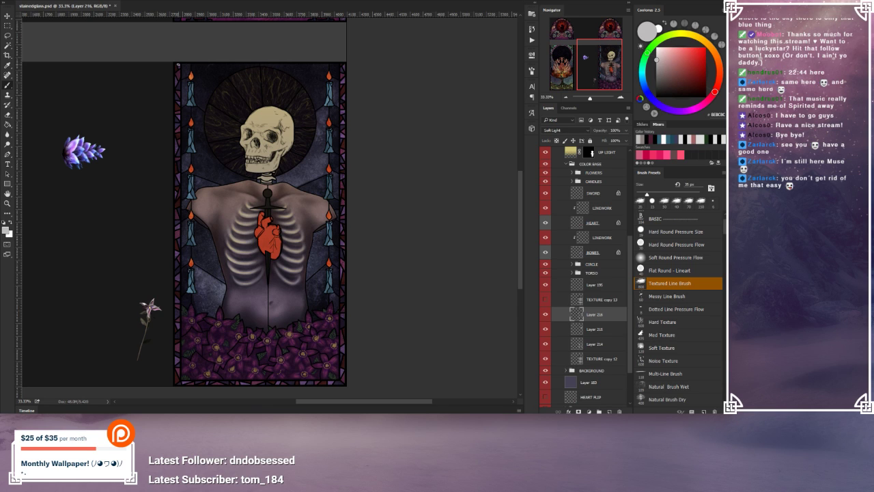
Step: Enlarge the brush to 60 px, compare the panel with the highlight layer hidden and shown, and lower that layer's opacity to about 85%
key(bracketright)
key(bracketright)
key(bracketright)
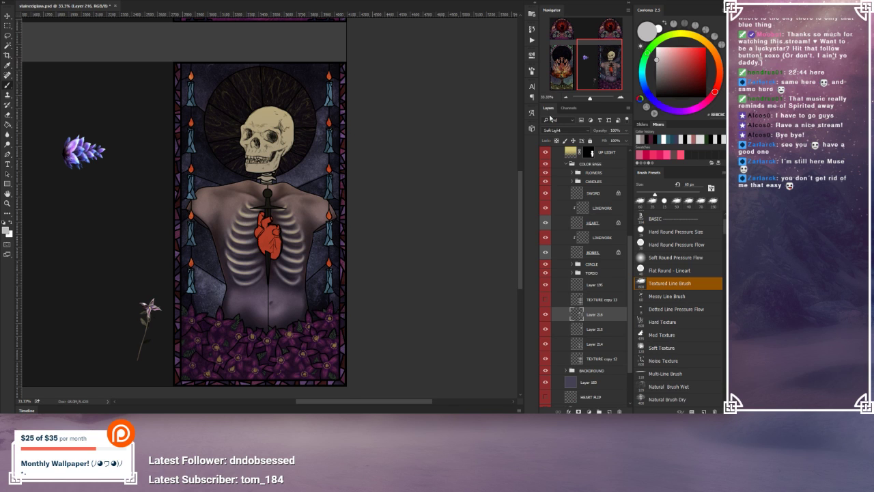
click(565, 98)
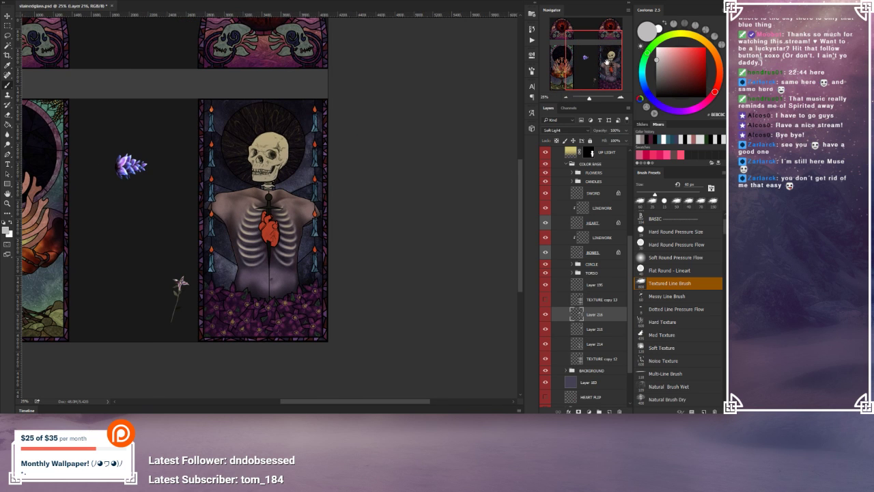
click(607, 62)
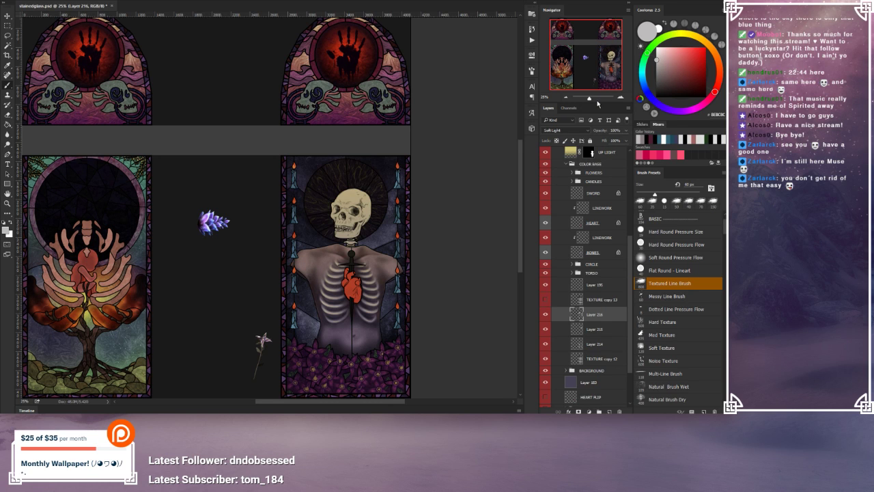
click(546, 315)
click(546, 315)
click(627, 131)
drag(623, 141, 619, 141)
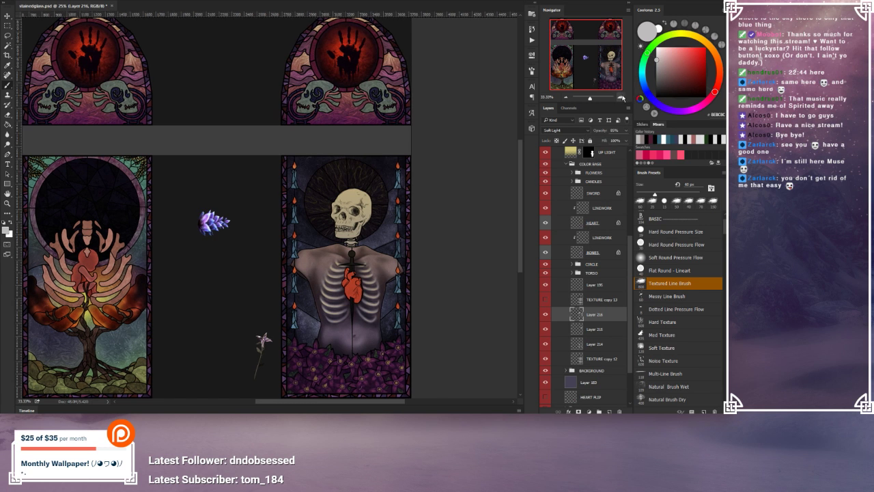
Step: Expand the FLOWERS group and add a new layer above its topmost PAINTING copy layer
click(622, 97)
drag(408, 238, 211, 108)
drag(302, 364, 371, 238)
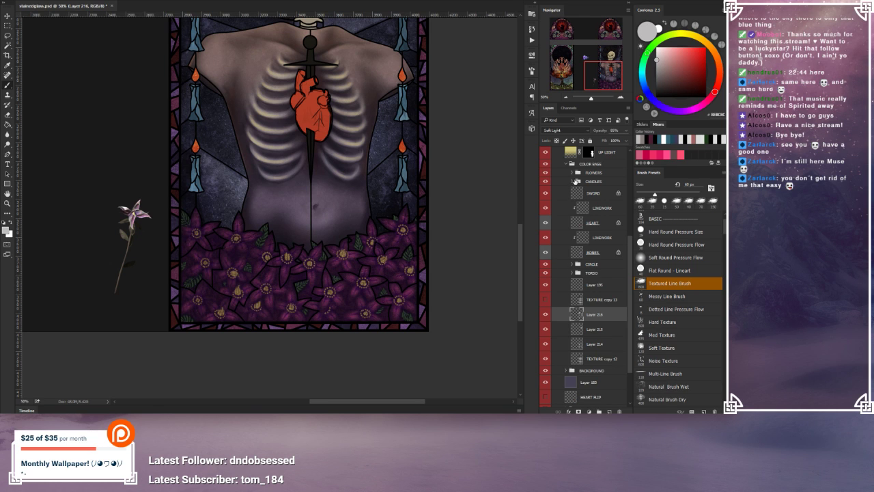
click(573, 172)
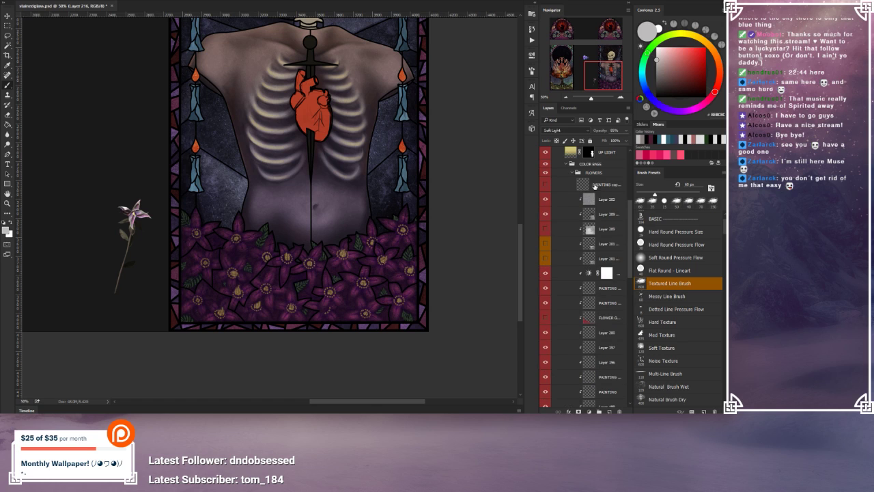
click(594, 186)
click(610, 411)
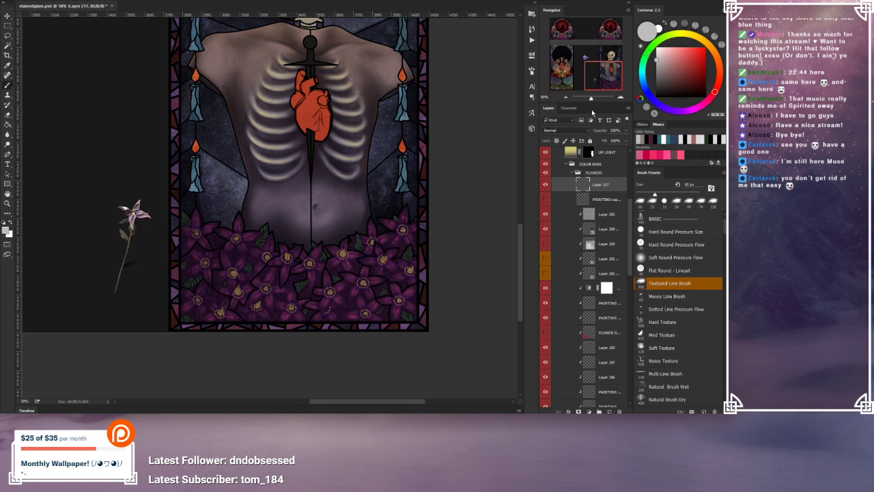
Step: Set the new flower layer to Multiply and try shading the purple flowers with a grey Textured Line Brush at 45 px
click(566, 130)
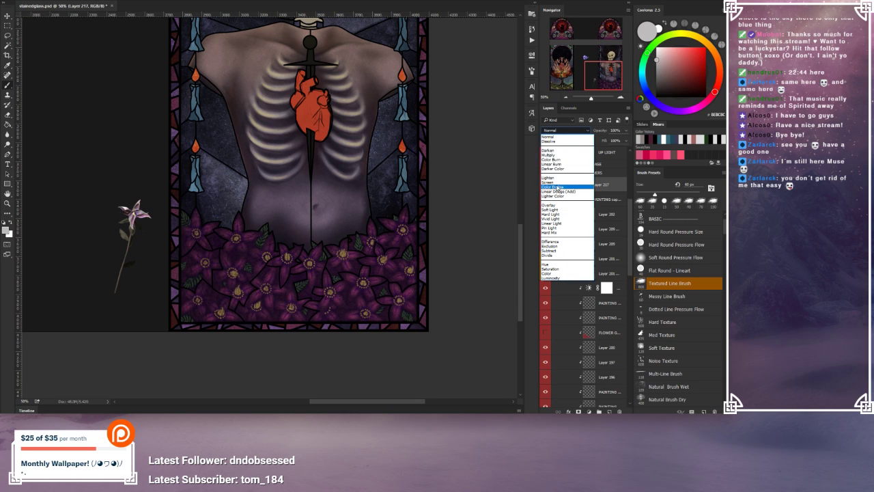
click(558, 155)
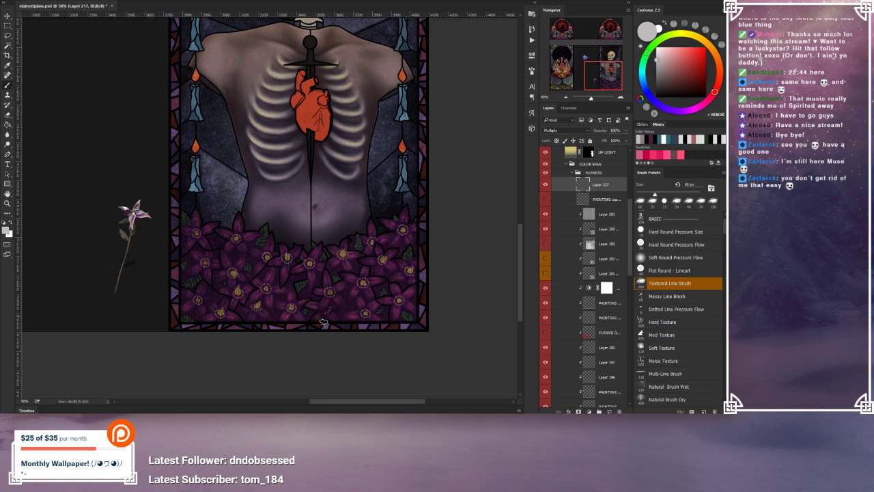
drag(339, 311, 333, 310)
key([)
key([)
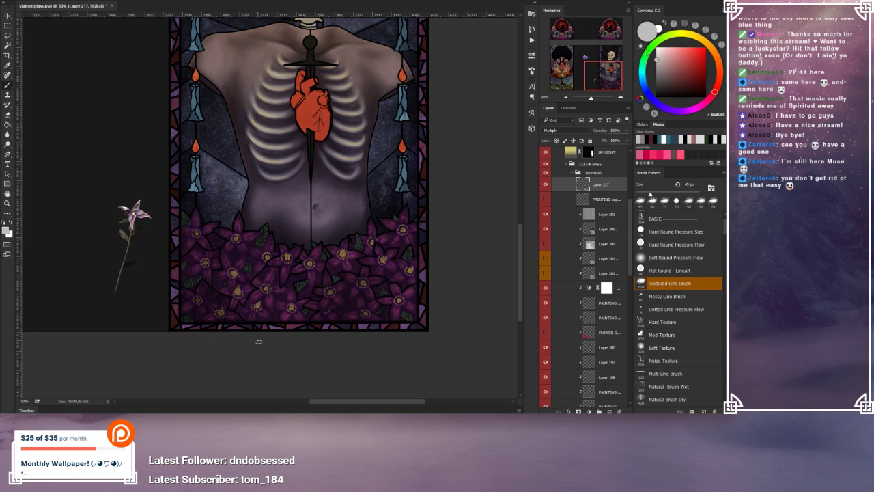
click(658, 65)
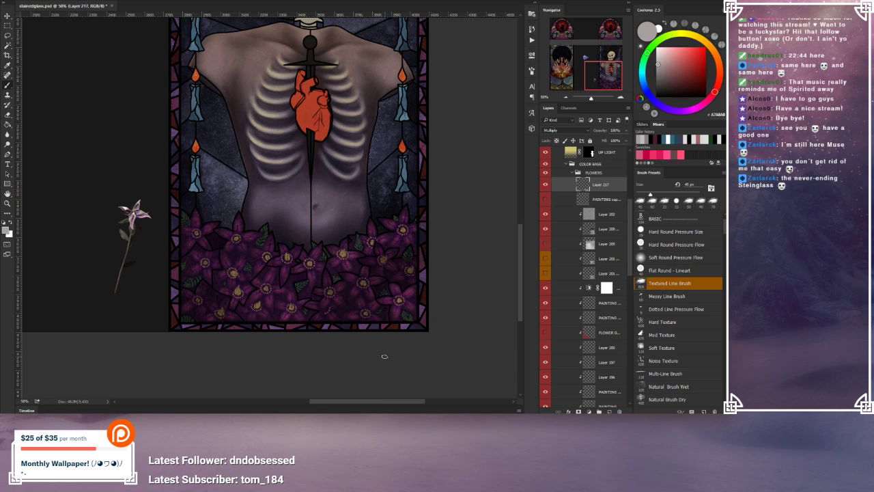
Step: Add another layer above the shading layer, set it to Soft Light, and choose light grey #d5cccc as the foreground colour
click(609, 412)
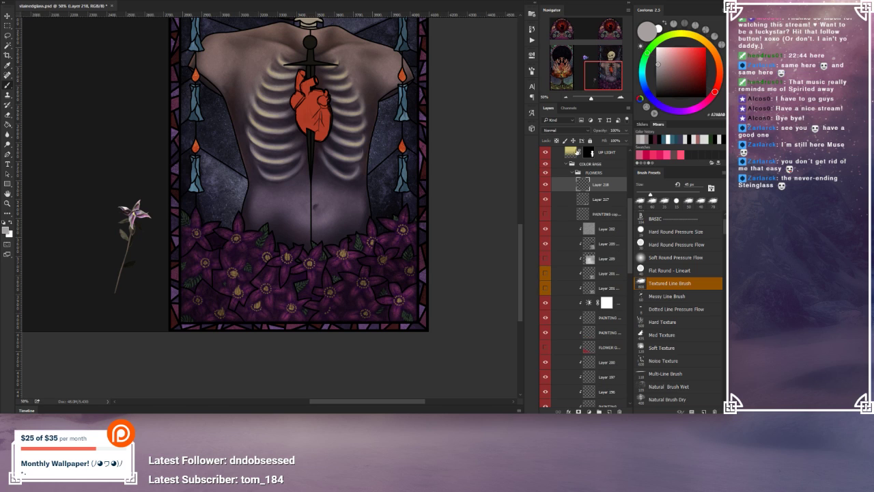
click(567, 129)
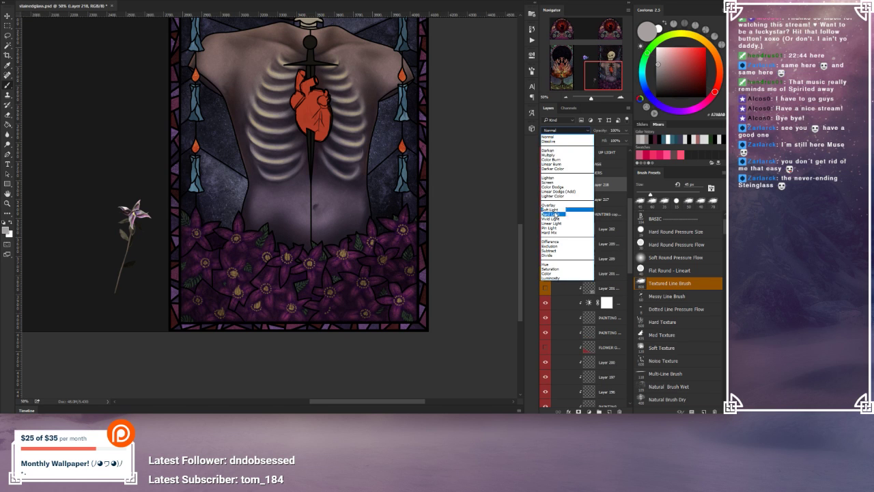
click(557, 210)
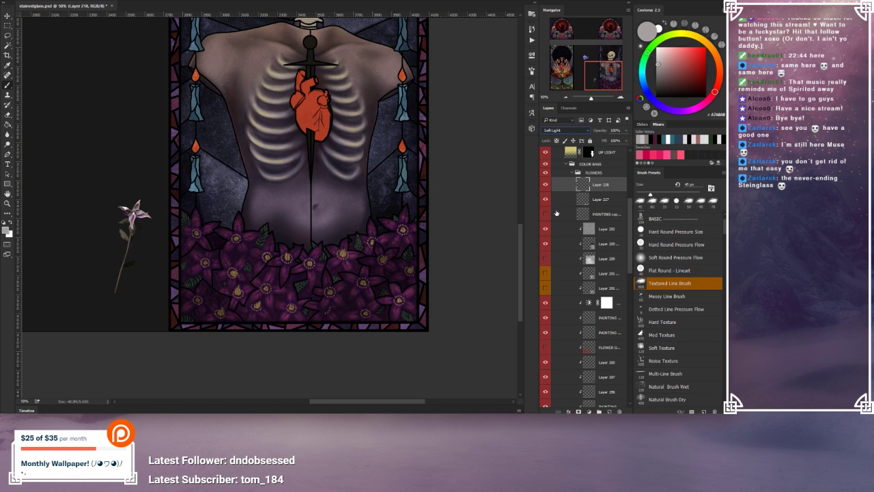
click(6, 230)
click(229, 270)
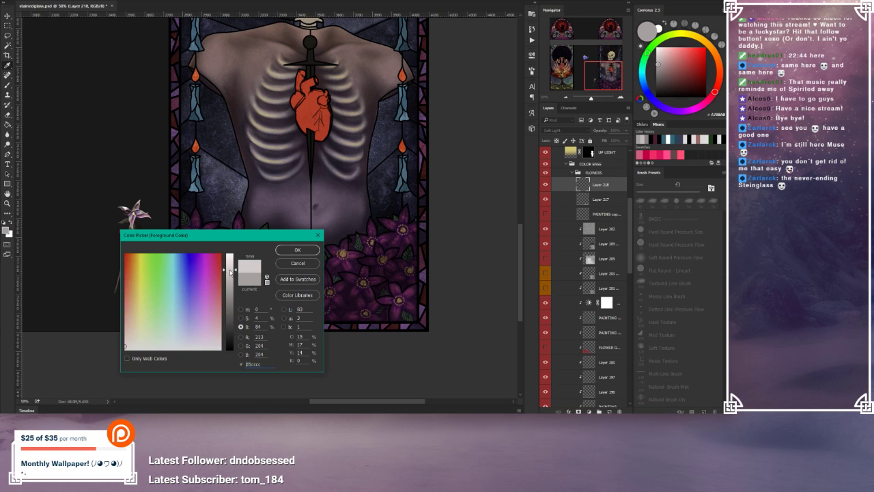
click(298, 250)
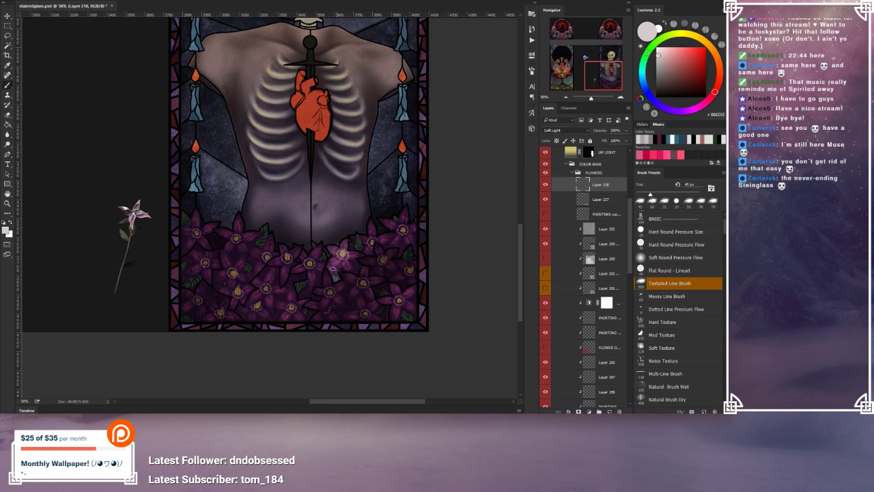
Step: Try brushing soft highlights over the purple flower petals and lower the Soft Light layer's opacity to roughly half
mouse_move(333, 269)
mouse_down()
mouse_move(353, 267)
mouse_move(356, 255)
mouse_up()
click(627, 130)
drag(626, 140, 611, 142)
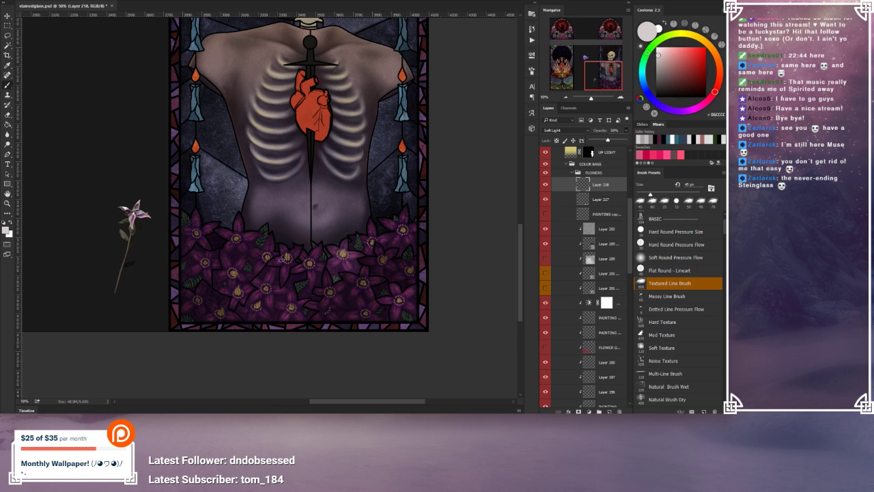
click(247, 235)
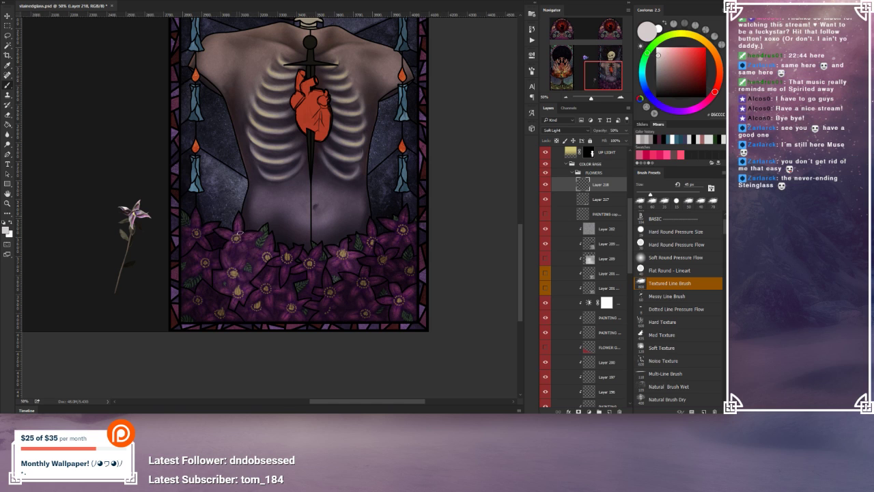
Step: Compare the flowers with the Soft Light highlight layer and the Multiply shading layer hidden and shown
click(566, 98)
click(566, 98)
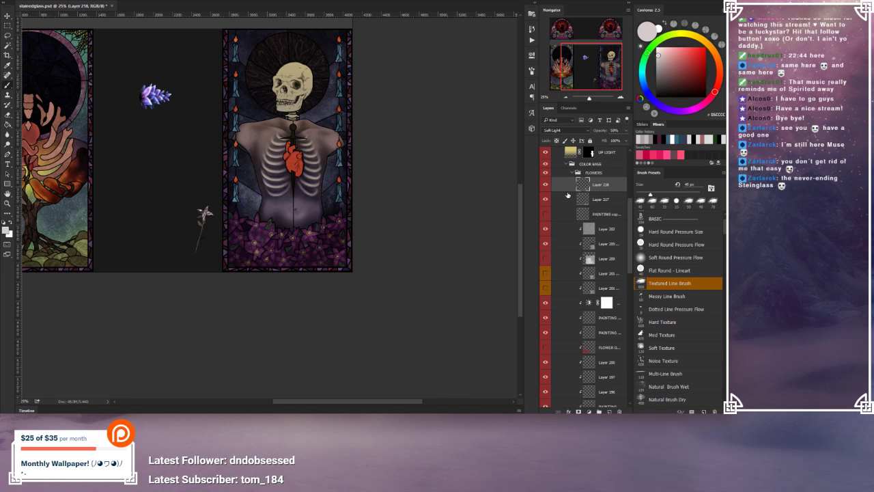
click(546, 185)
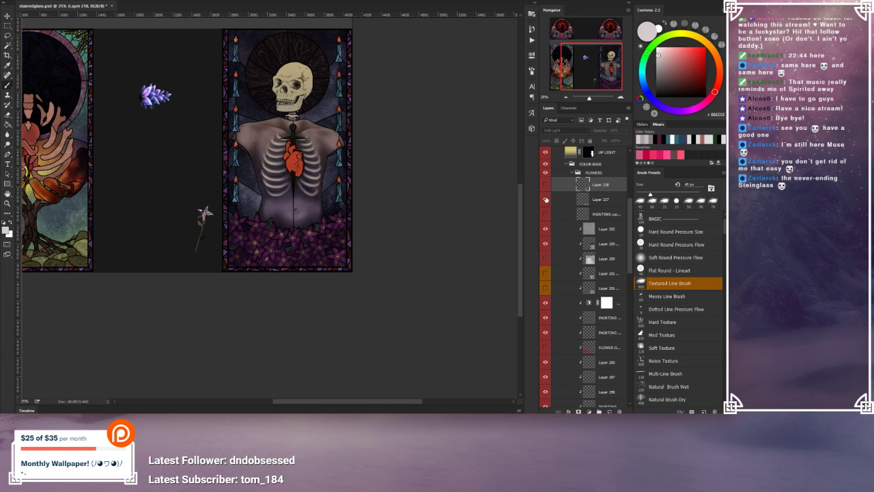
click(546, 199)
click(546, 199)
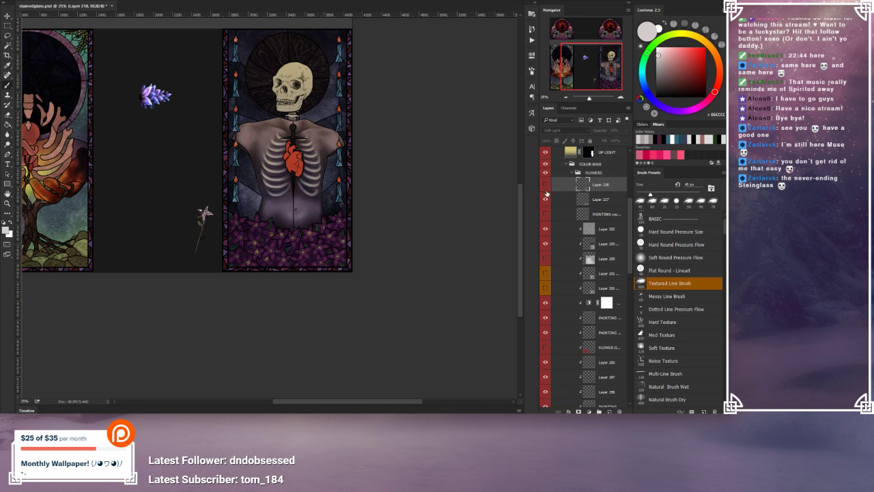
click(545, 185)
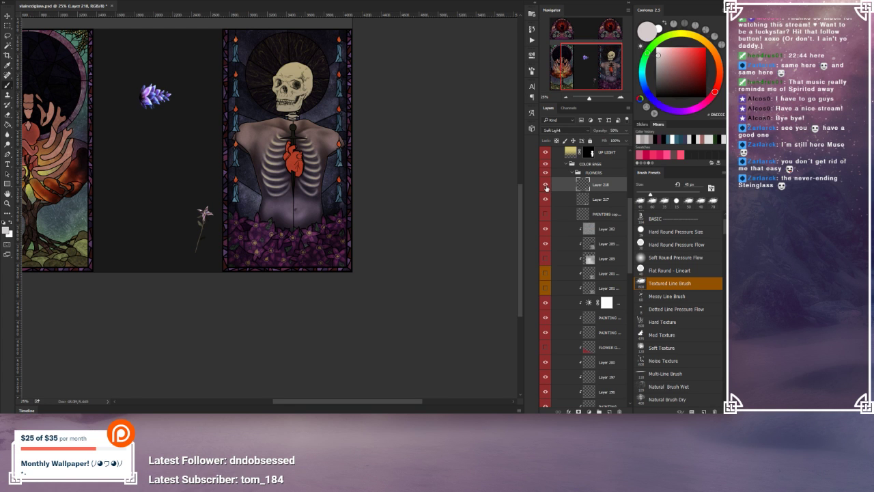
Step: Remove the Soft Light highlight layer and the Multiply shading layer from the top of the FLOWERS group
click(620, 98)
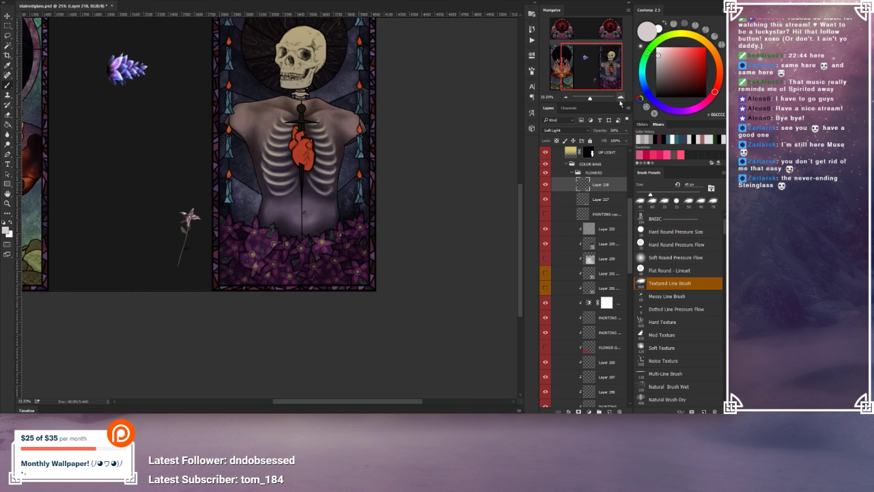
click(621, 98)
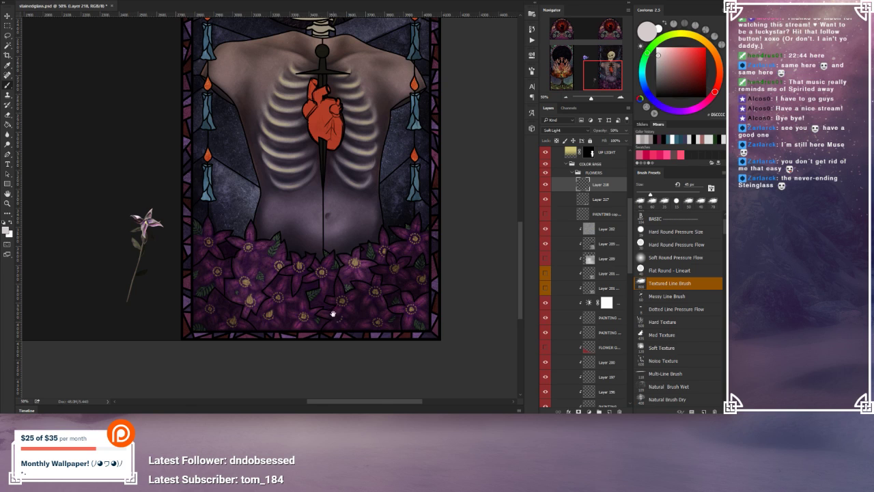
drag(332, 313, 296, 288)
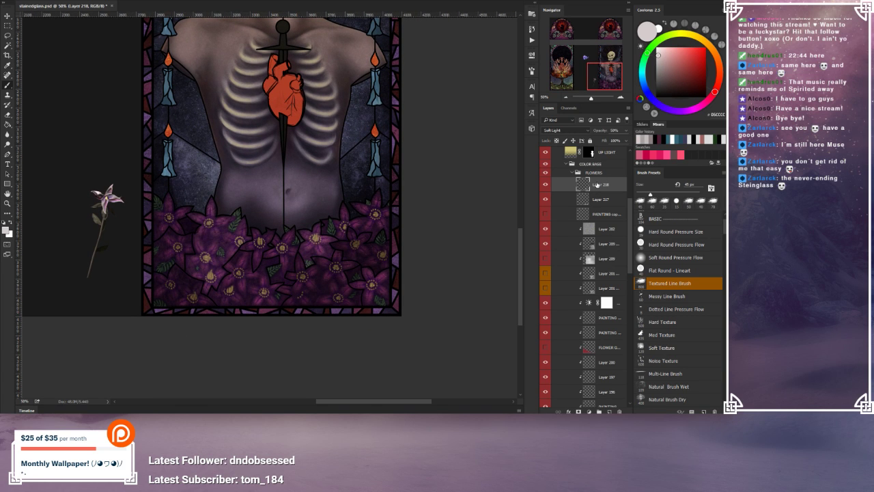
key(ctrl+e)
key(ctrl+e)
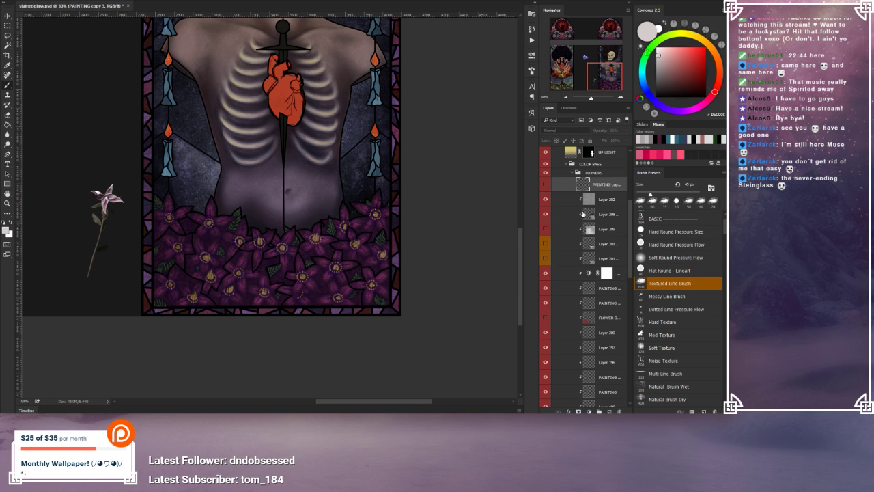
Step: Save the stained-glass document
click(566, 97)
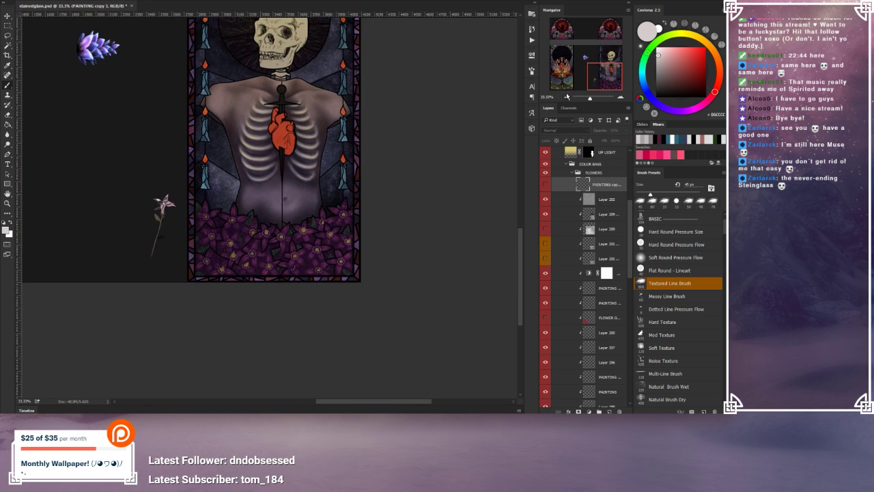
click(21, 1)
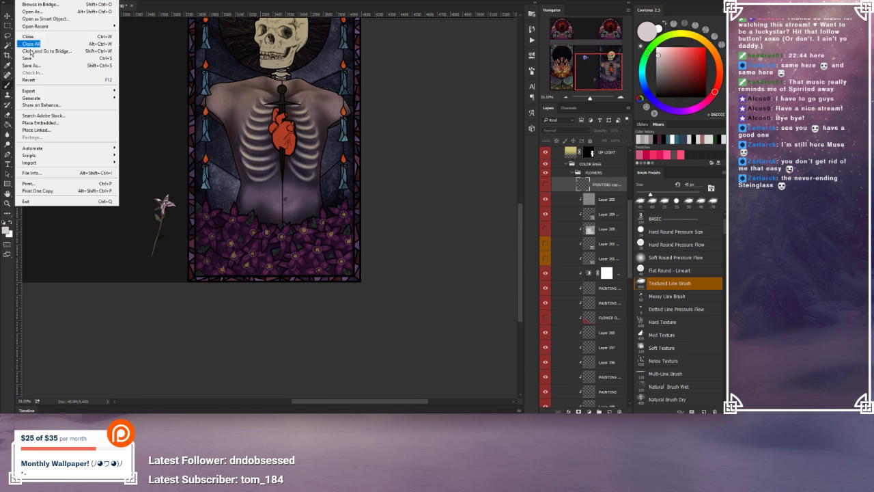
click(37, 60)
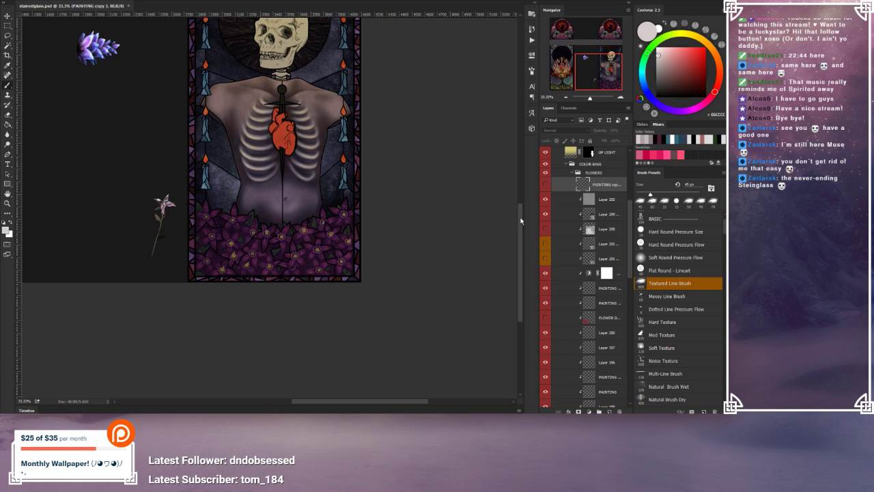
Step: Review the skull-and-heart panel on its own and beside the tree panel and the arched panels on the full canvas
drag(521, 220, 522, 181)
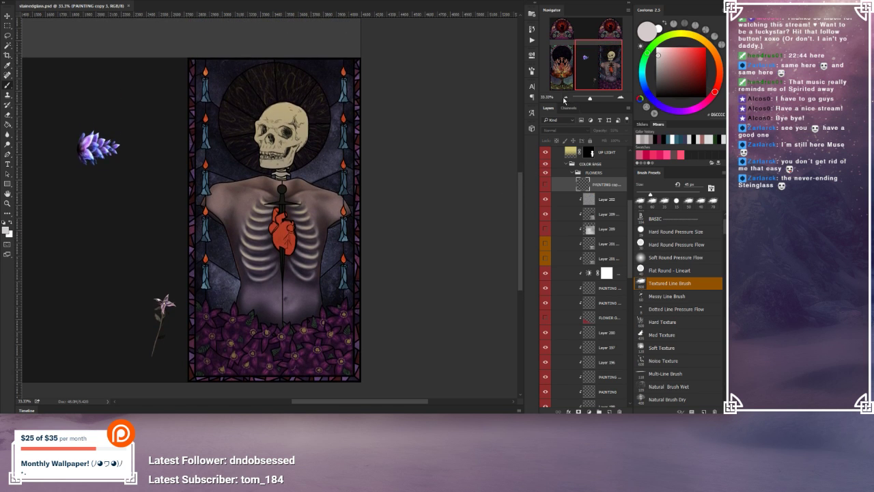
click(564, 98)
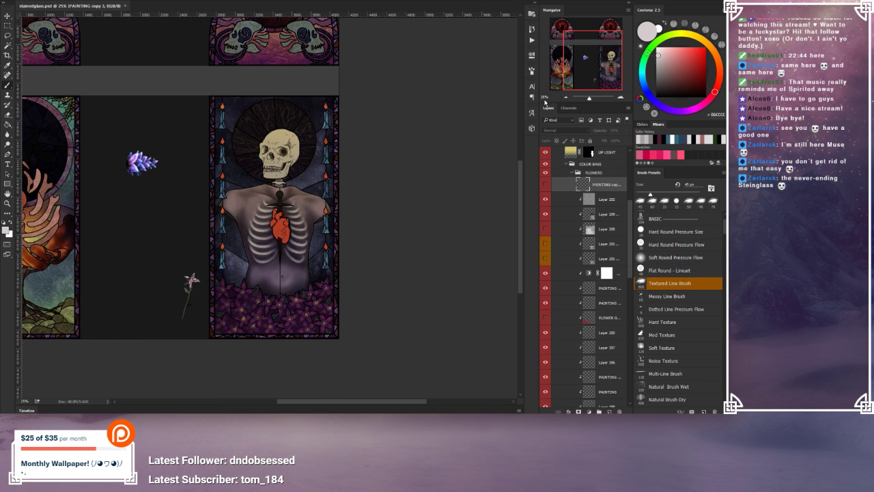
drag(599, 69, 578, 83)
drag(521, 158, 518, 162)
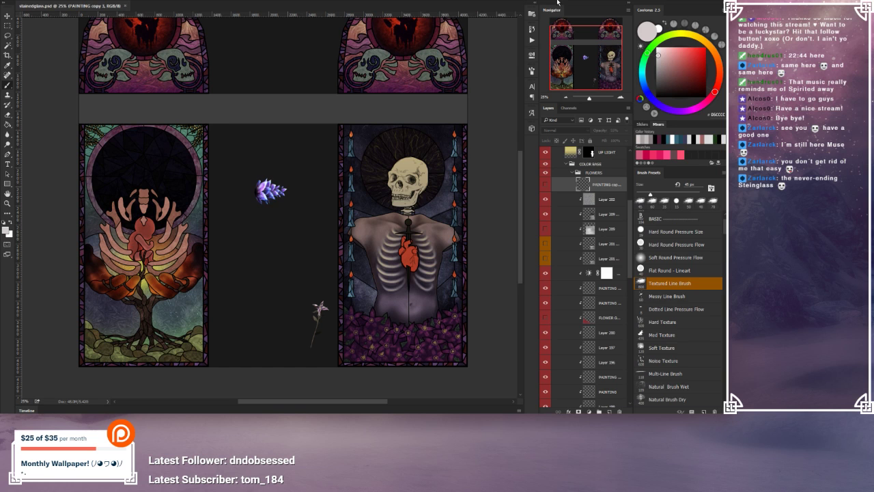
click(566, 97)
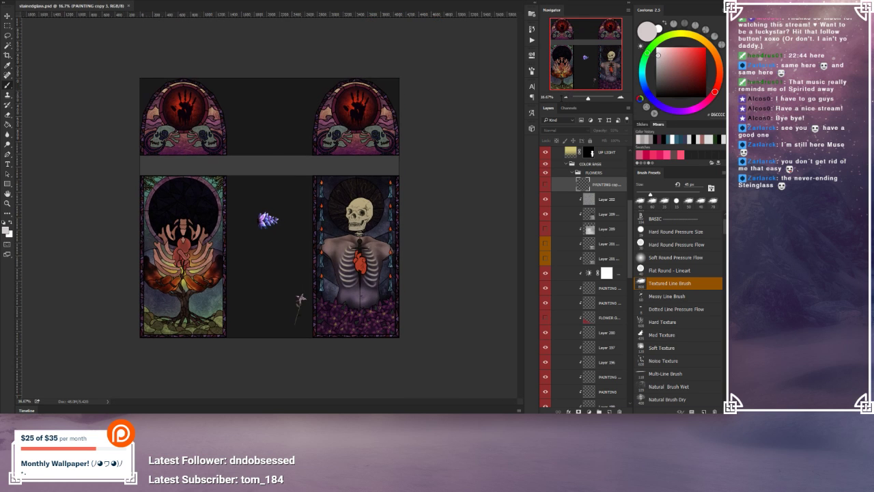
click(22, 2)
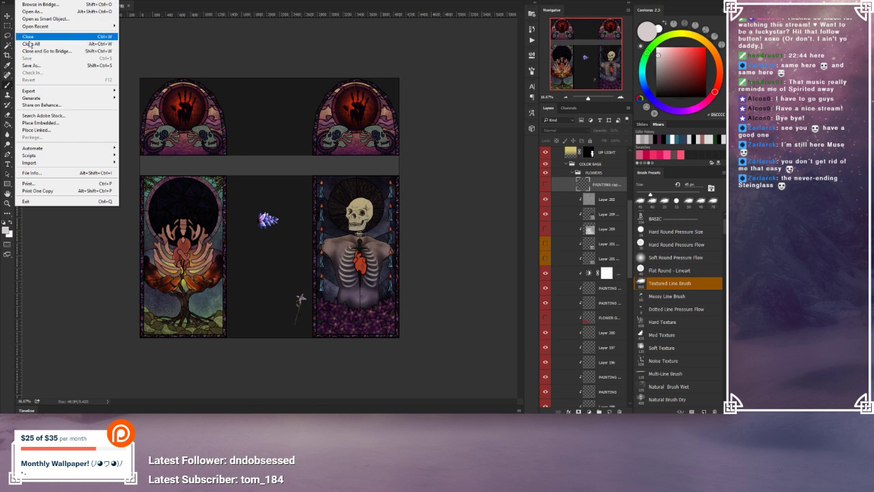
click(142, 33)
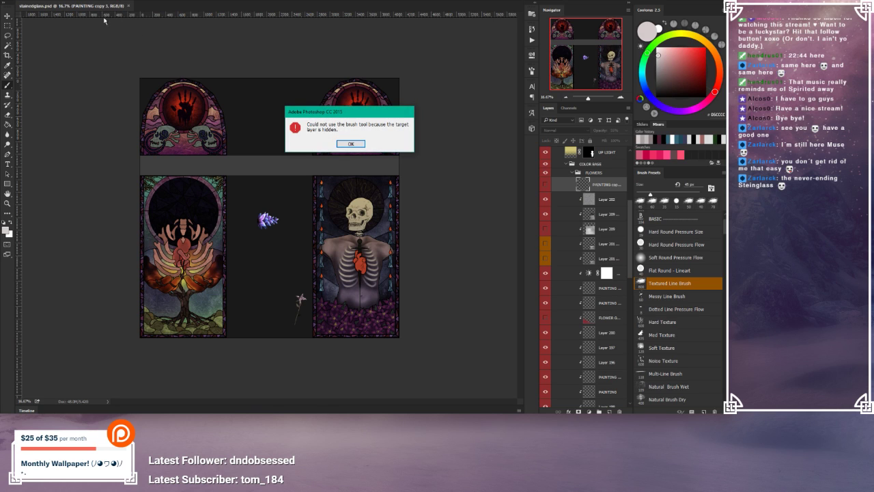
click(349, 144)
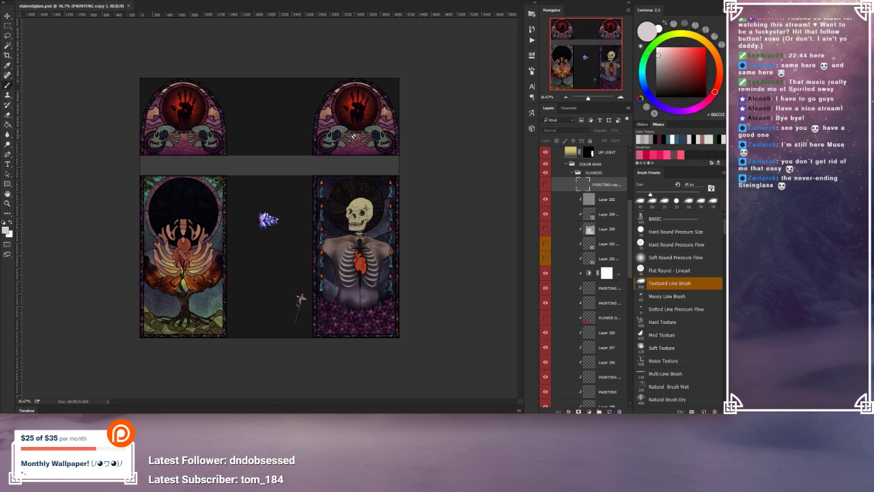